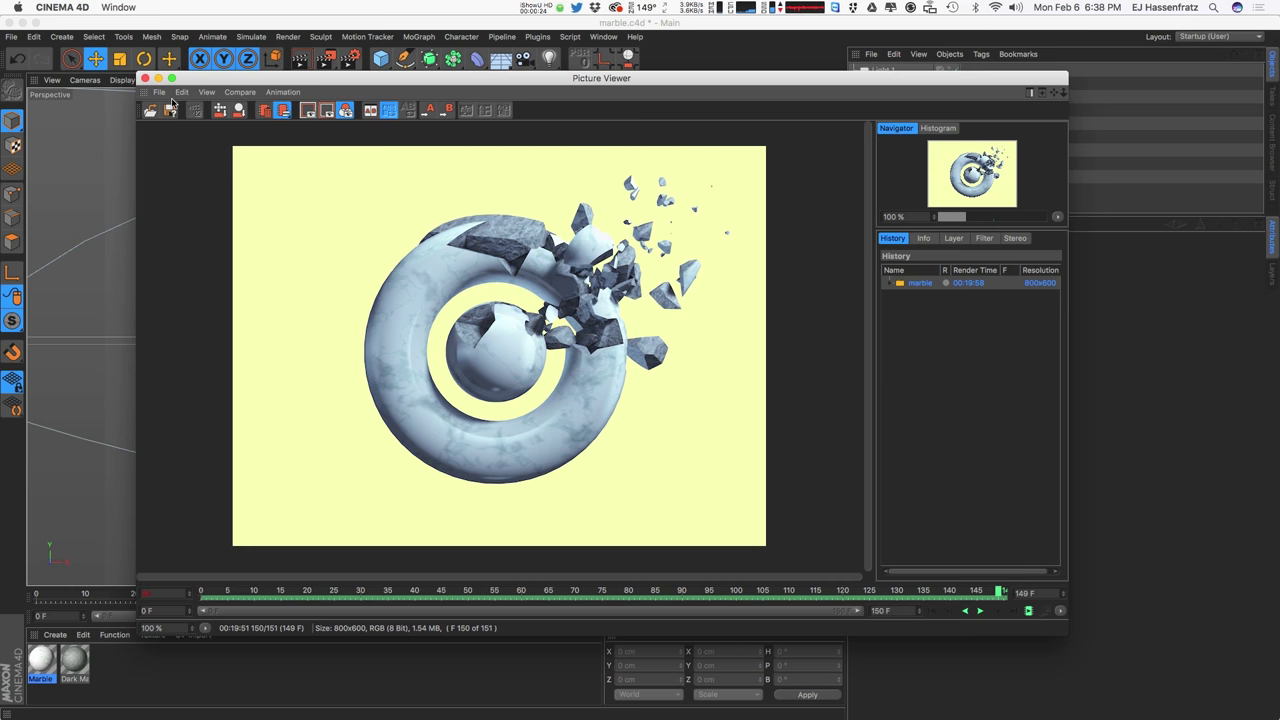
# Step: Close the render preview of the marble animation and start a new empty project
pyautogui.click(145, 78)
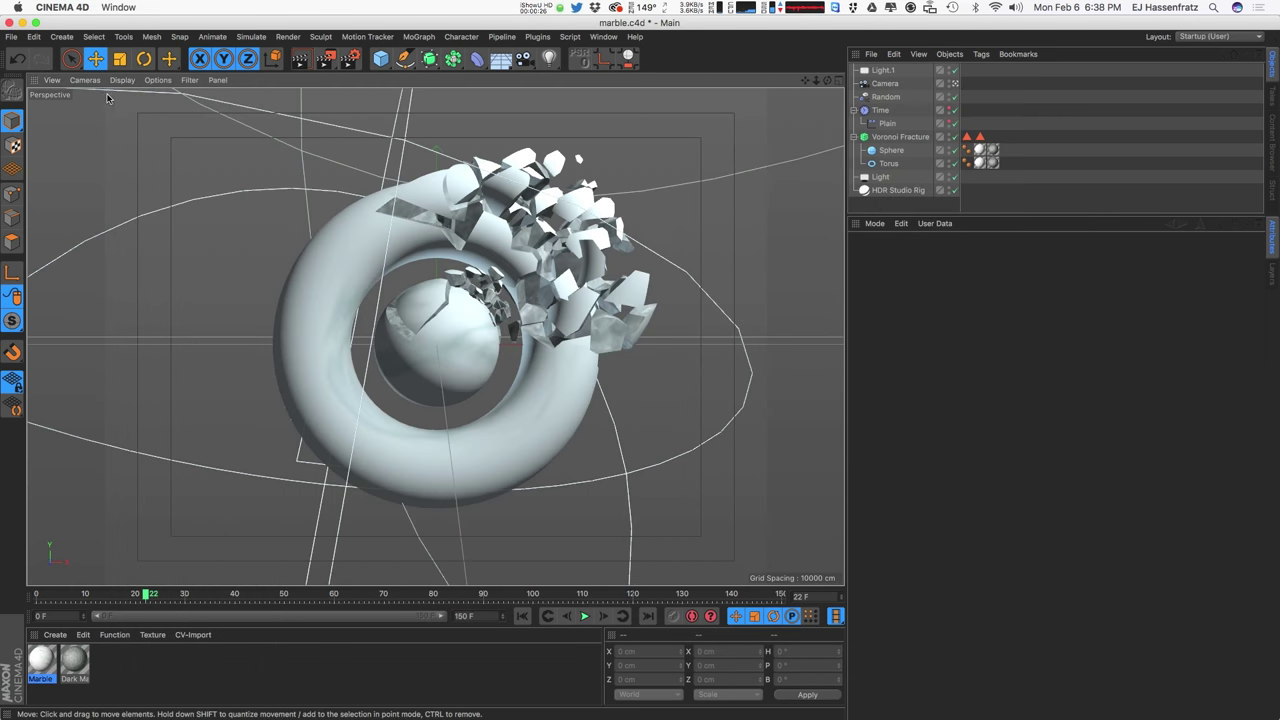
pyautogui.click(11, 37)
pyautogui.click(27, 57)
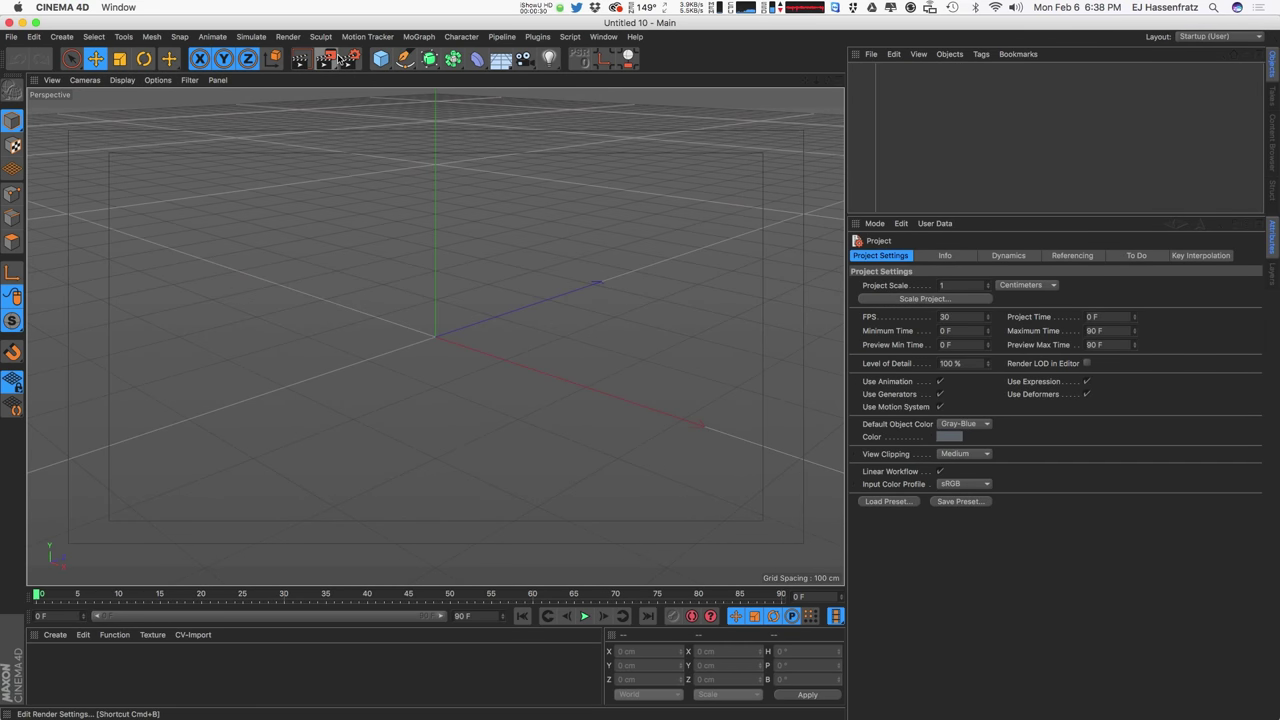
# Step: Add a cube and a MoGraph Cloner, and nest the cube under the Cloner
pyautogui.moveTo(380, 58); pyautogui.dragTo(420, 78)
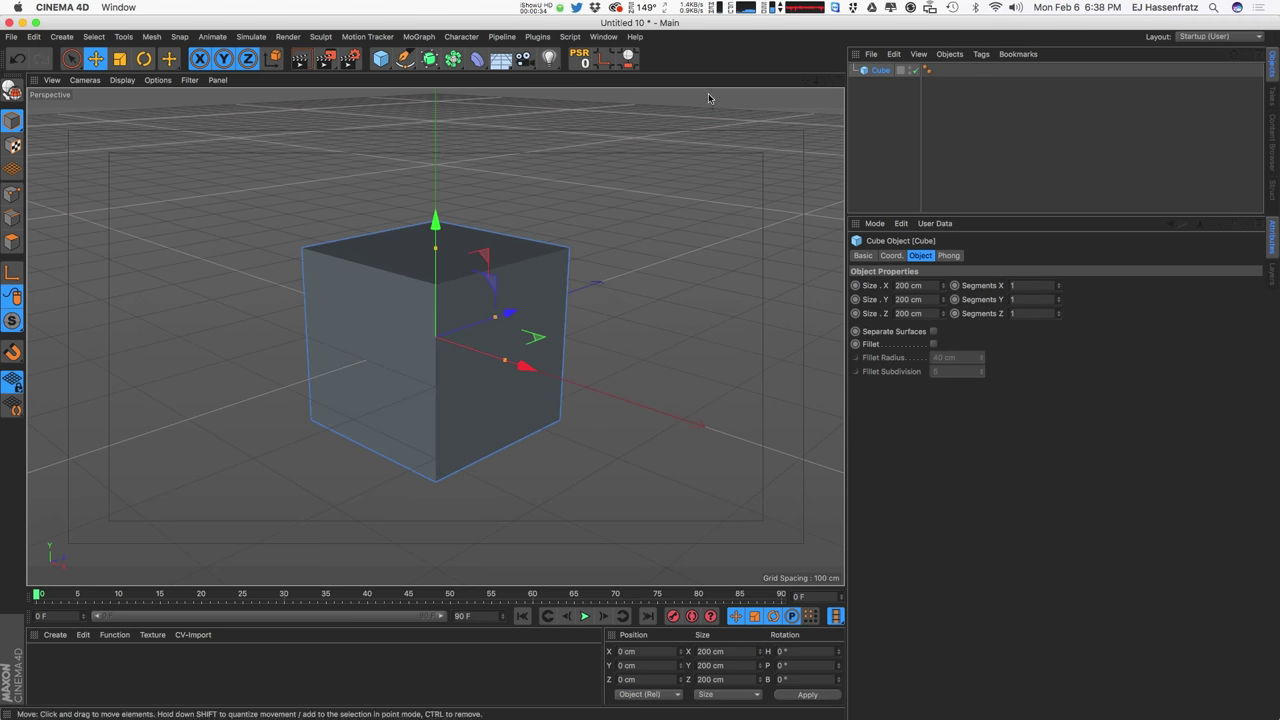
pyautogui.click(418, 36)
pyautogui.moveTo(470, 57)
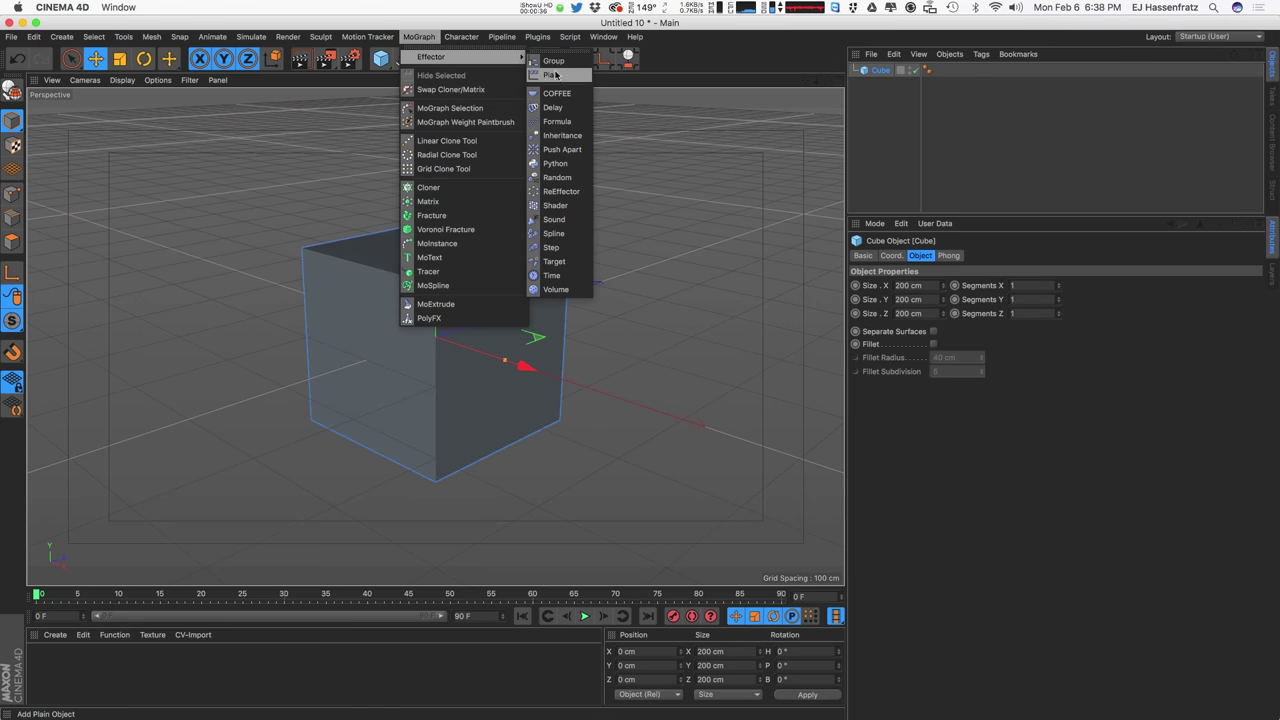
pyautogui.click(429, 187)
pyautogui.moveTo(882, 84)
pyautogui.mouseDown()
pyautogui.moveTo(898, 80)
pyautogui.moveTo(876, 74)
pyautogui.mouseUp()
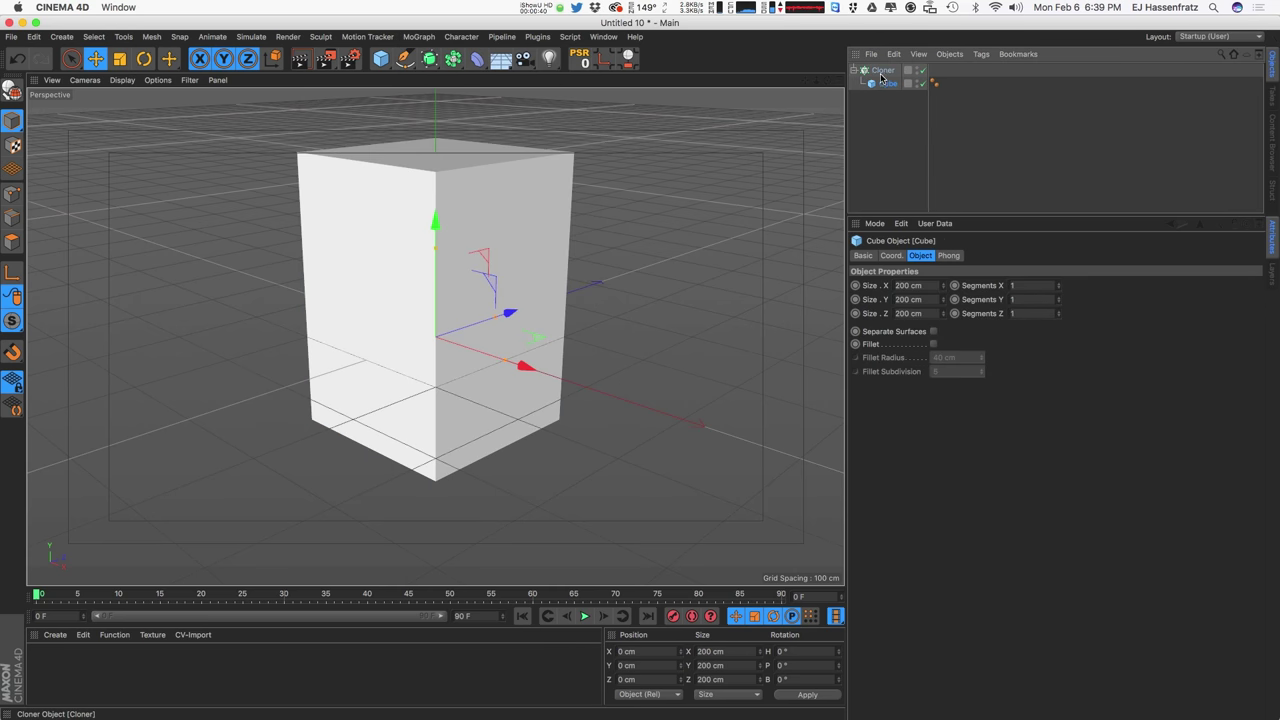
# Step: Set the linear Cloner's per-step Y offset to 0 cm and its X offset to about 329 cm
pyautogui.click(880, 71)
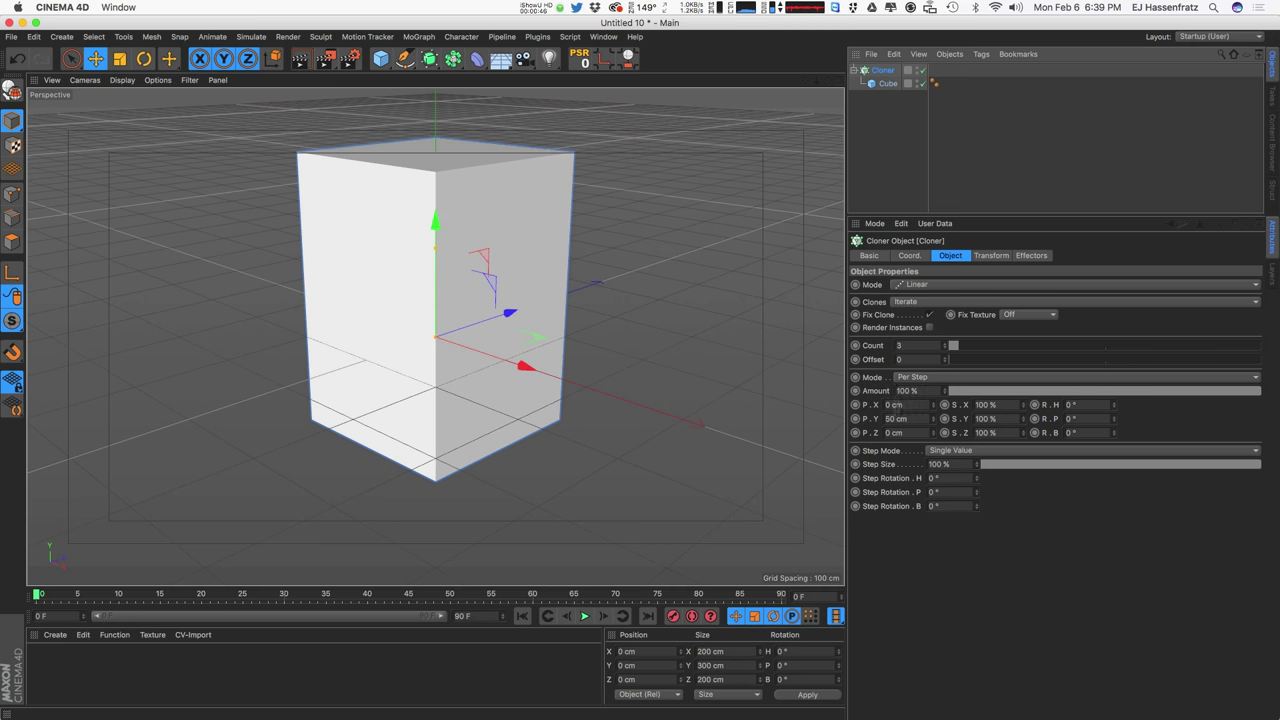
pyautogui.moveTo(922, 418); pyautogui.dragTo(574, 545)
pyautogui.write('0')
pyautogui.press('Return')
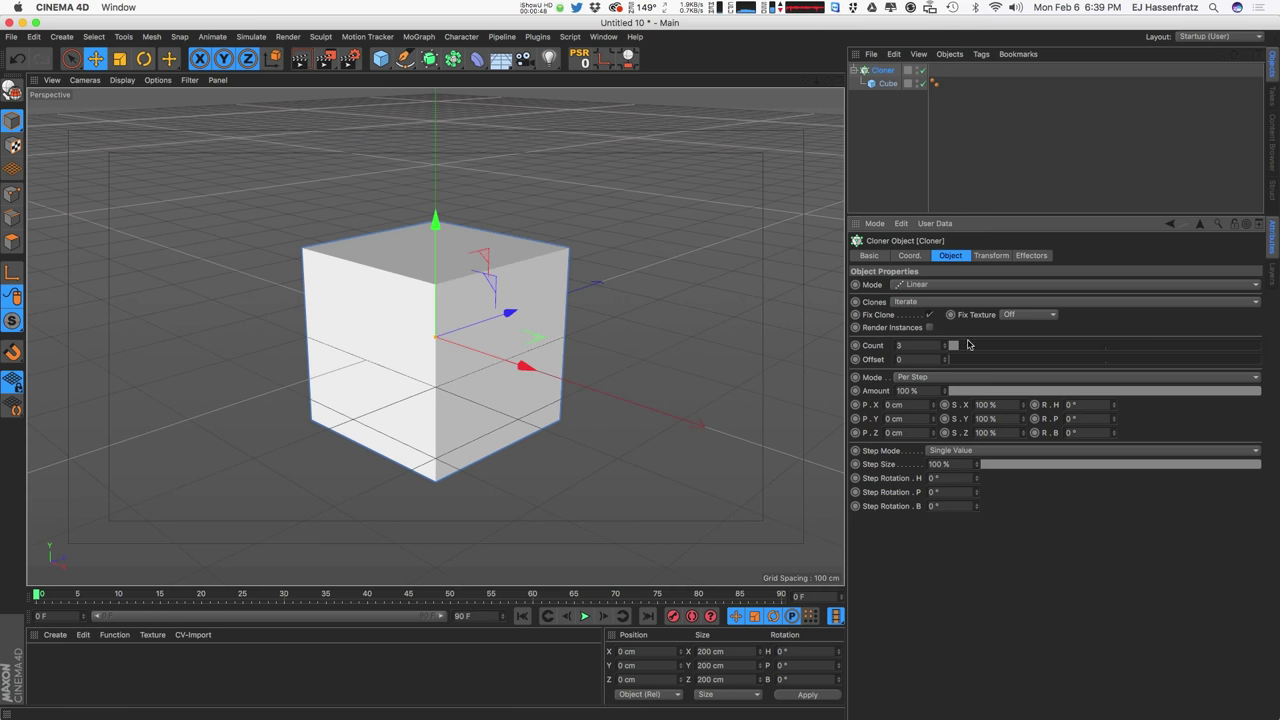
pyautogui.moveTo(936, 404)
pyautogui.mouseDown()
pyautogui.moveTo(942, 190)
pyautogui.moveTo(931, 186)
pyautogui.mouseUp()
pyautogui.keyDown('alt'); pyautogui.moveTo(514, 389); pyautogui.dragTo(434, 337); pyautogui.keyUp('alt')
pyautogui.keyDown('alt'); pyautogui.moveTo(434, 337); pyautogui.dragTo(357, 391, button='right'); pyautogui.keyUp('alt')
pyautogui.keyDown('alt'); pyautogui.moveTo(357, 391); pyautogui.dragTo(422, 362); pyautogui.keyUp('alt')
pyautogui.keyDown('alt'); pyautogui.moveTo(463, 349); pyautogui.dragTo(714, 378, button='right'); pyautogui.keyUp('alt')
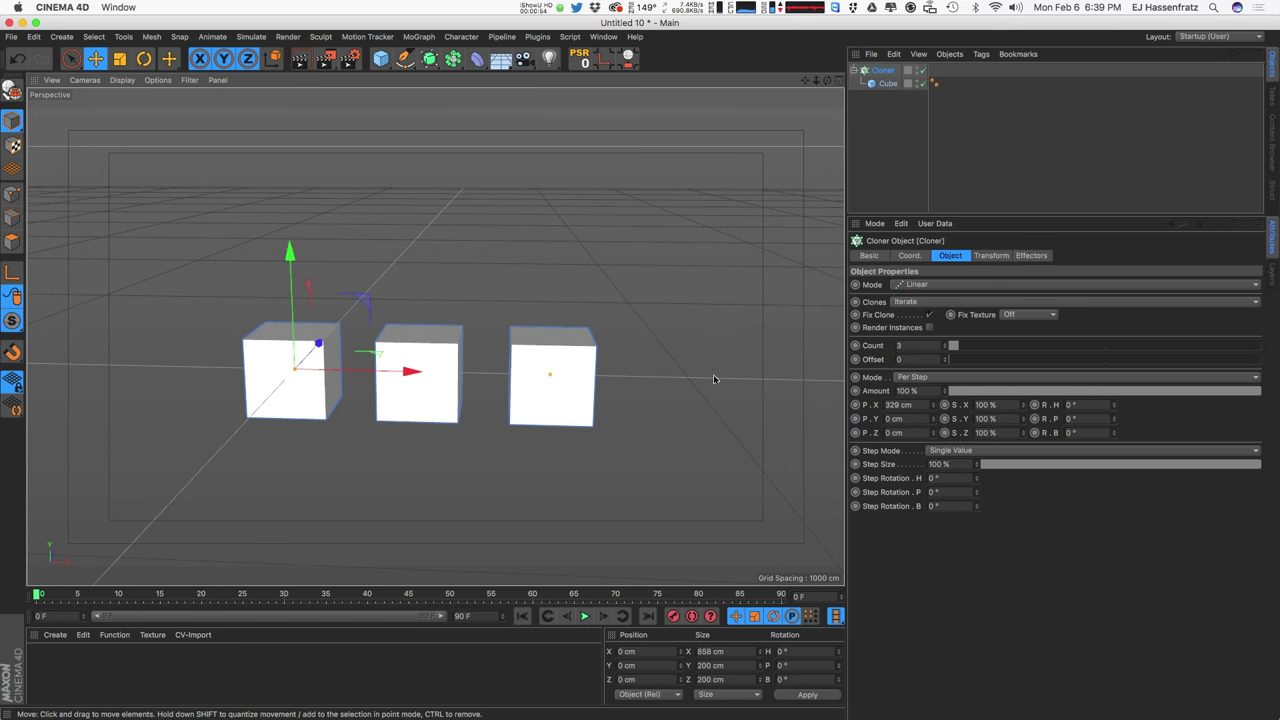
# Step: Raise the Cloner's count to 6 and frame the whole row of cubes in the viewport
pyautogui.click(945, 342)
pyautogui.click(945, 342)
pyautogui.click(945, 342)
pyautogui.scroll(-2, 477, 381)
pyautogui.keyDown('alt'); pyautogui.moveTo(646, 386); pyautogui.dragTo(506, 391, button='middle'); pyautogui.keyUp('alt')
pyautogui.keyDown('alt'); pyautogui.moveTo(506, 396); pyautogui.dragTo(505, 380); pyautogui.keyUp('alt')
pyautogui.keyDown('alt'); pyautogui.moveTo(657, 364); pyautogui.dragTo(639, 332, button='middle'); pyautogui.keyUp('alt')
pyautogui.keyDown('alt'); pyautogui.moveTo(639, 332); pyautogui.dragTo(648, 318); pyautogui.keyUp('alt')
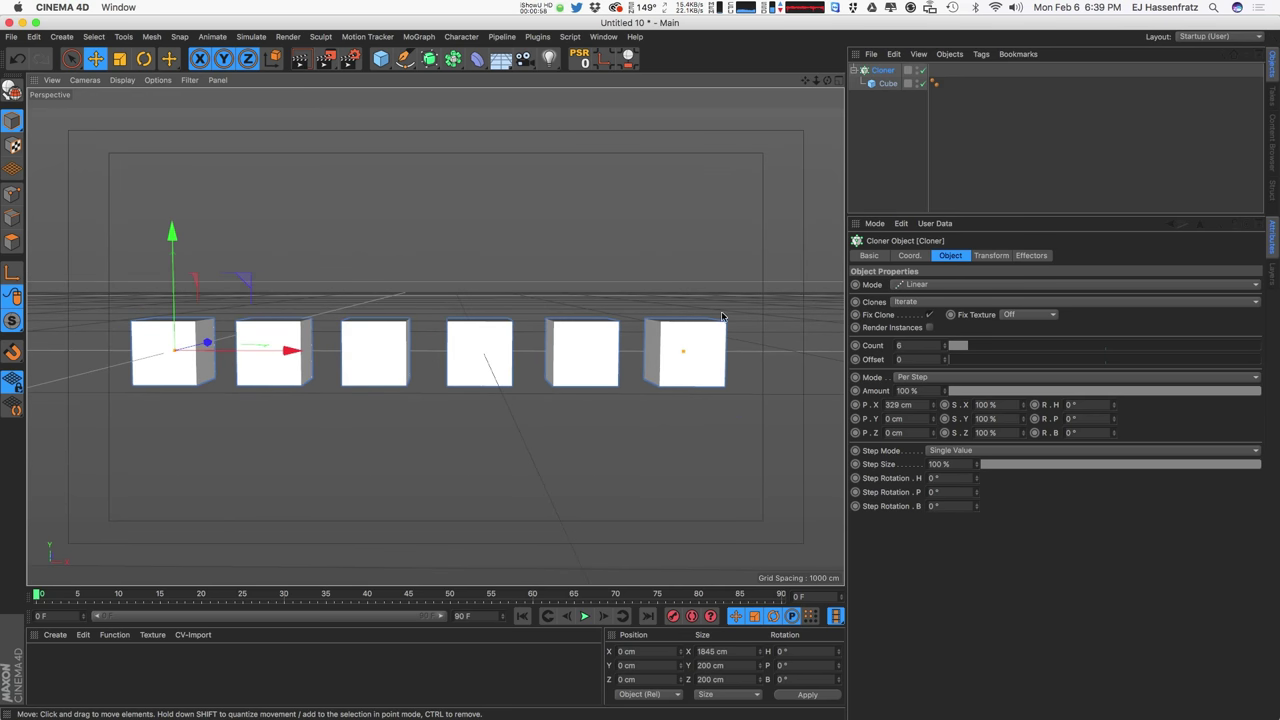
# Step: Deselect the Cloner and scrub the timeline from the start to frame 25
pyautogui.click(884, 136)
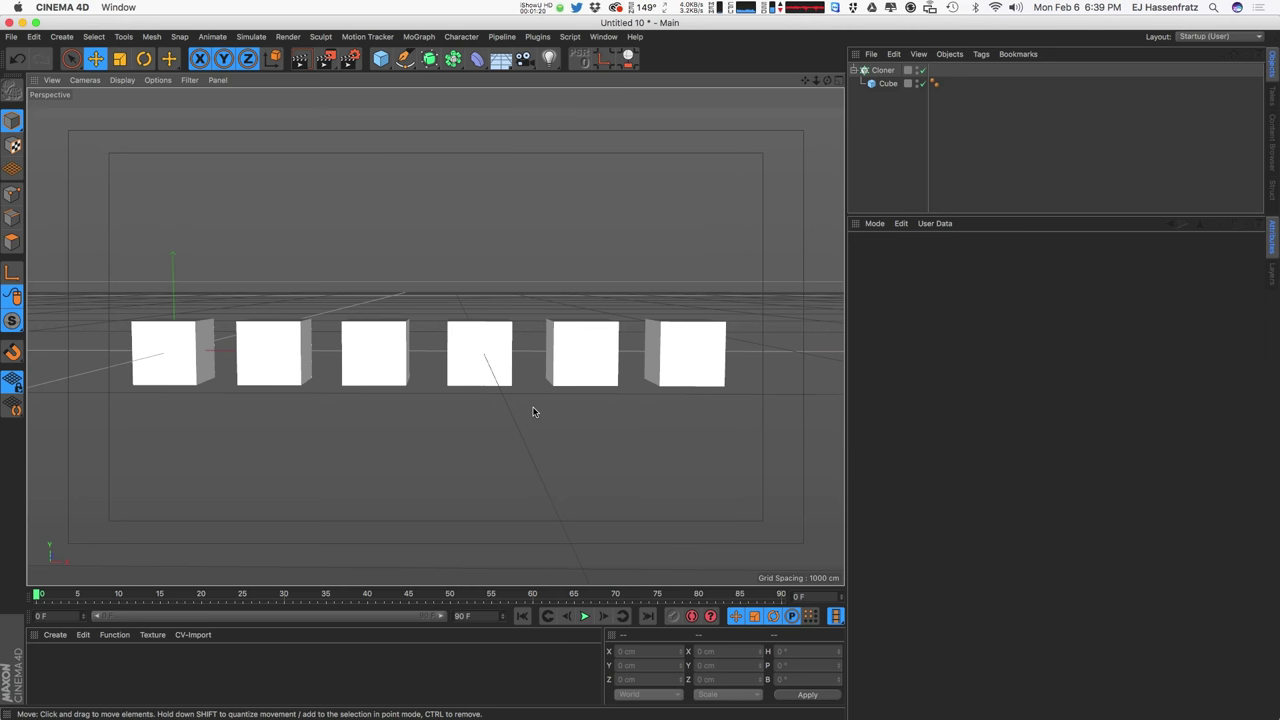
pyautogui.click(53, 594)
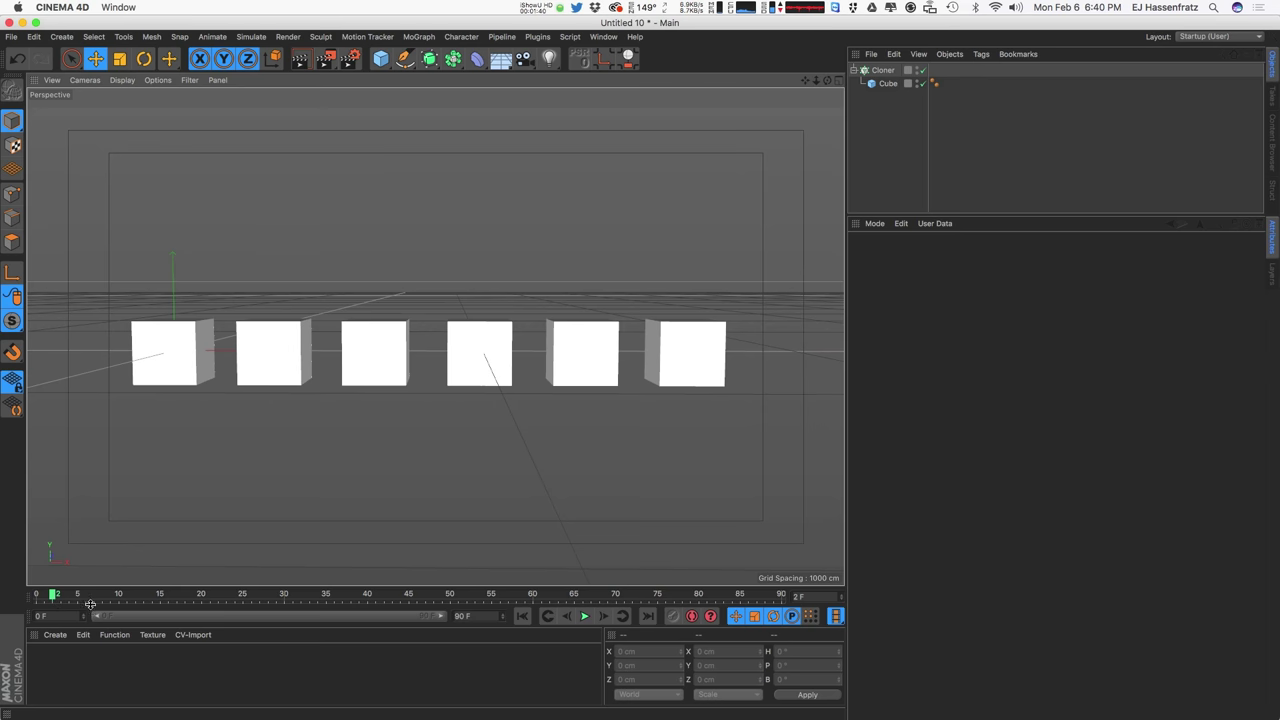
pyautogui.moveTo(55, 599); pyautogui.dragTo(60, 597)
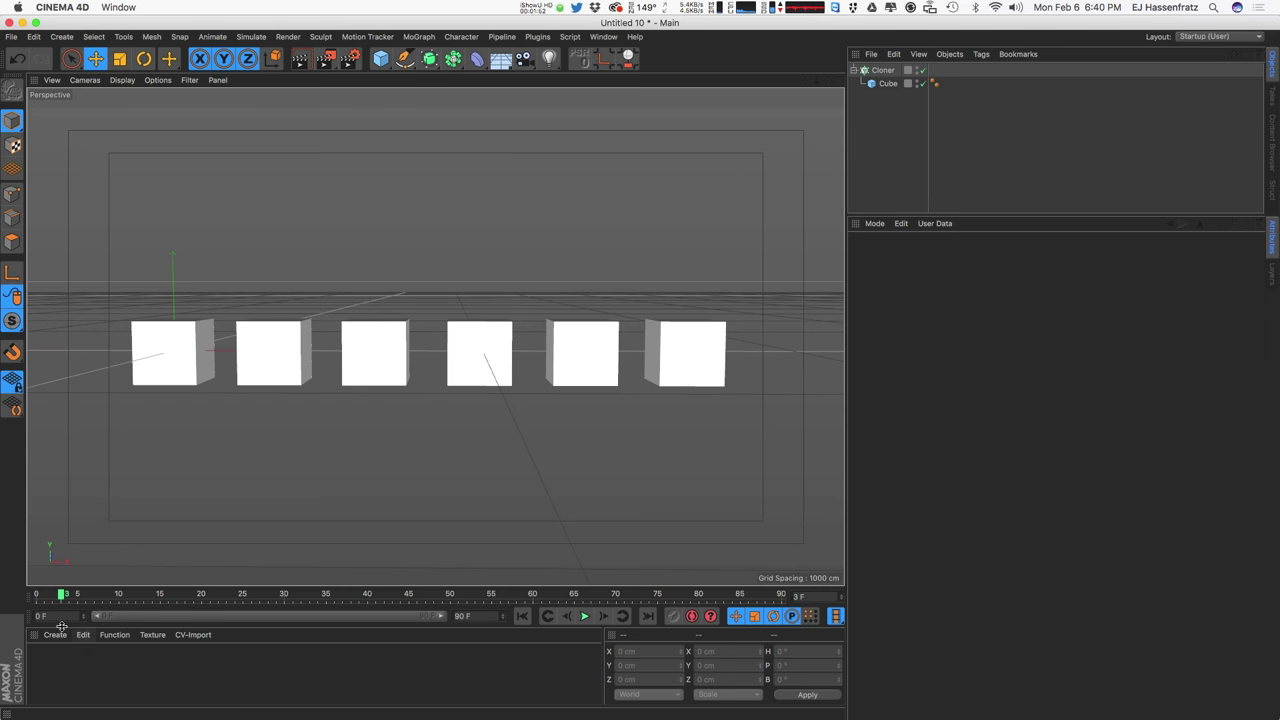
pyautogui.moveTo(60, 596); pyautogui.dragTo(248, 598)
# Step: Add a Time effector to the Cloner
pyautogui.click(882, 70)
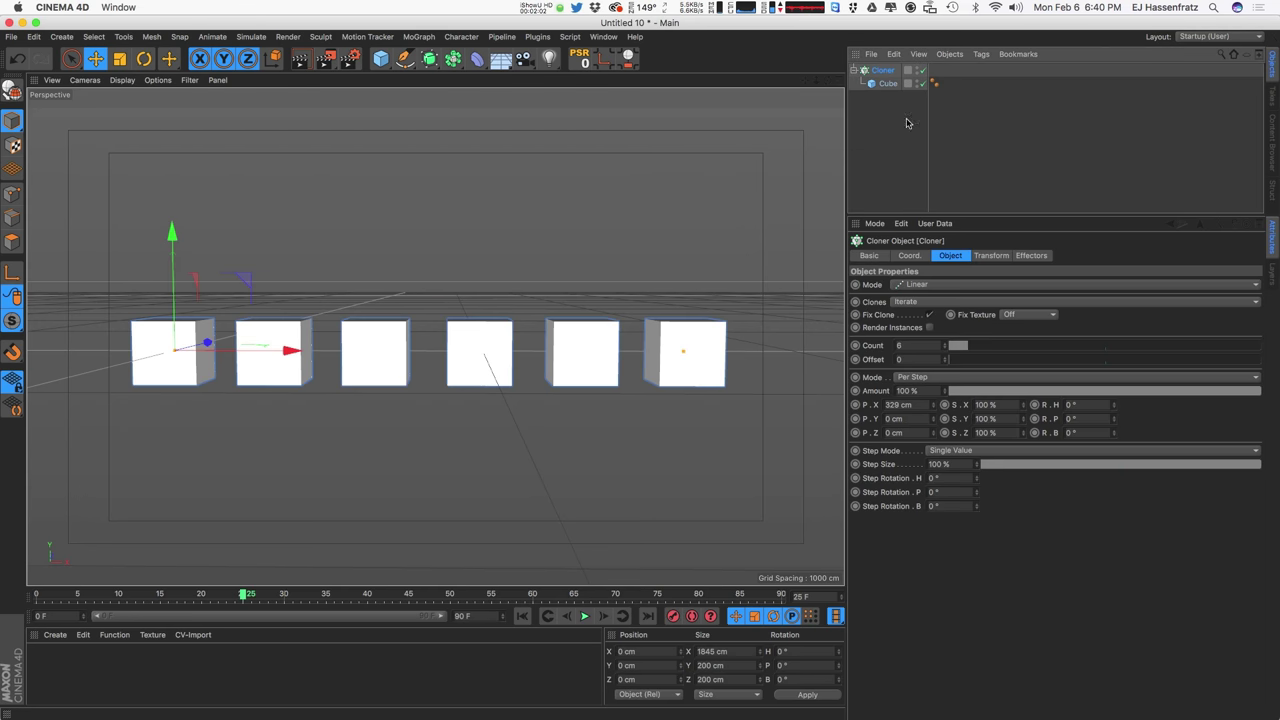
pyautogui.click(419, 37)
pyautogui.moveTo(428, 60)
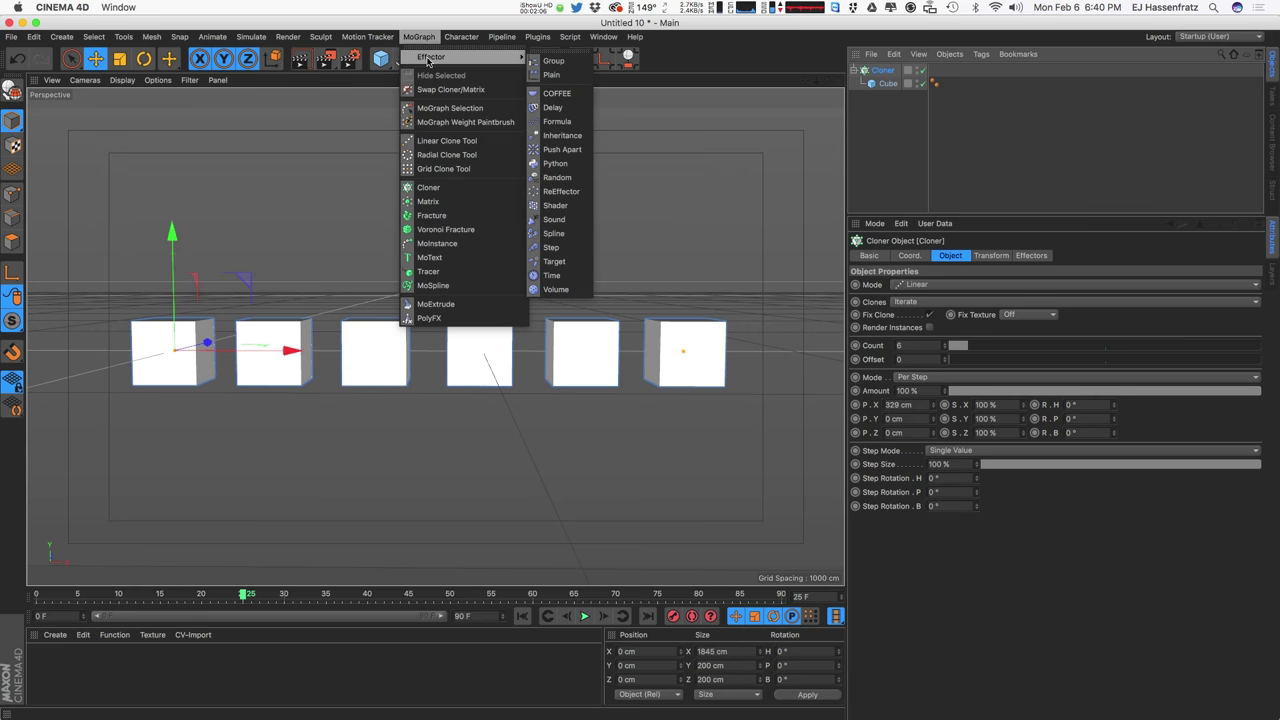
pyautogui.click(555, 275)
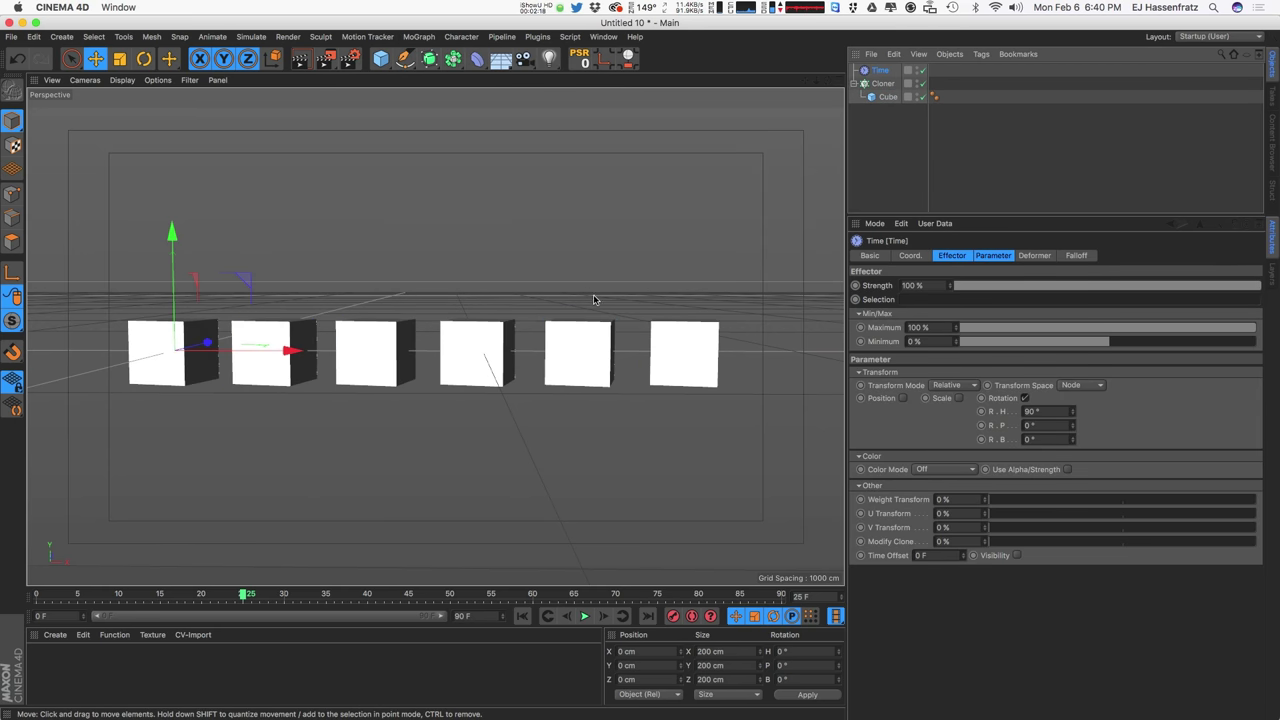
# Step: Check the Cloner's list of assigned effectors and open the Time effector's transform parameters from it
pyautogui.click(884, 83)
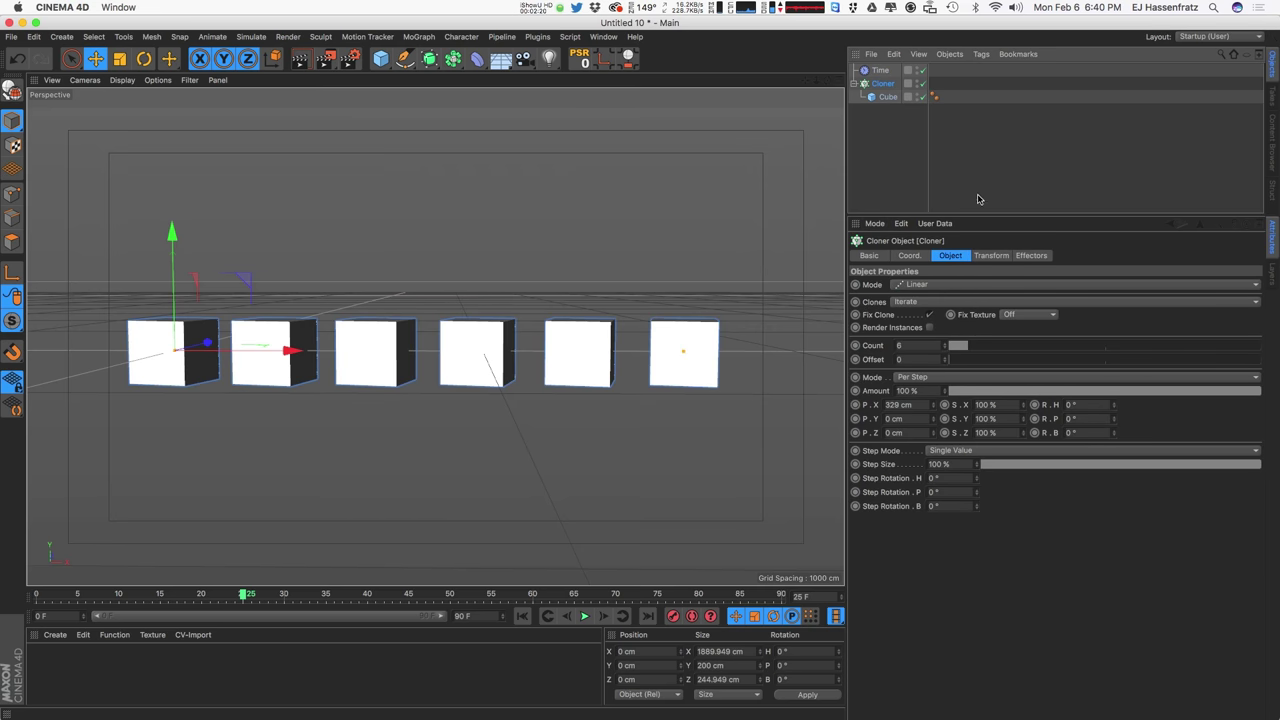
pyautogui.click(1034, 256)
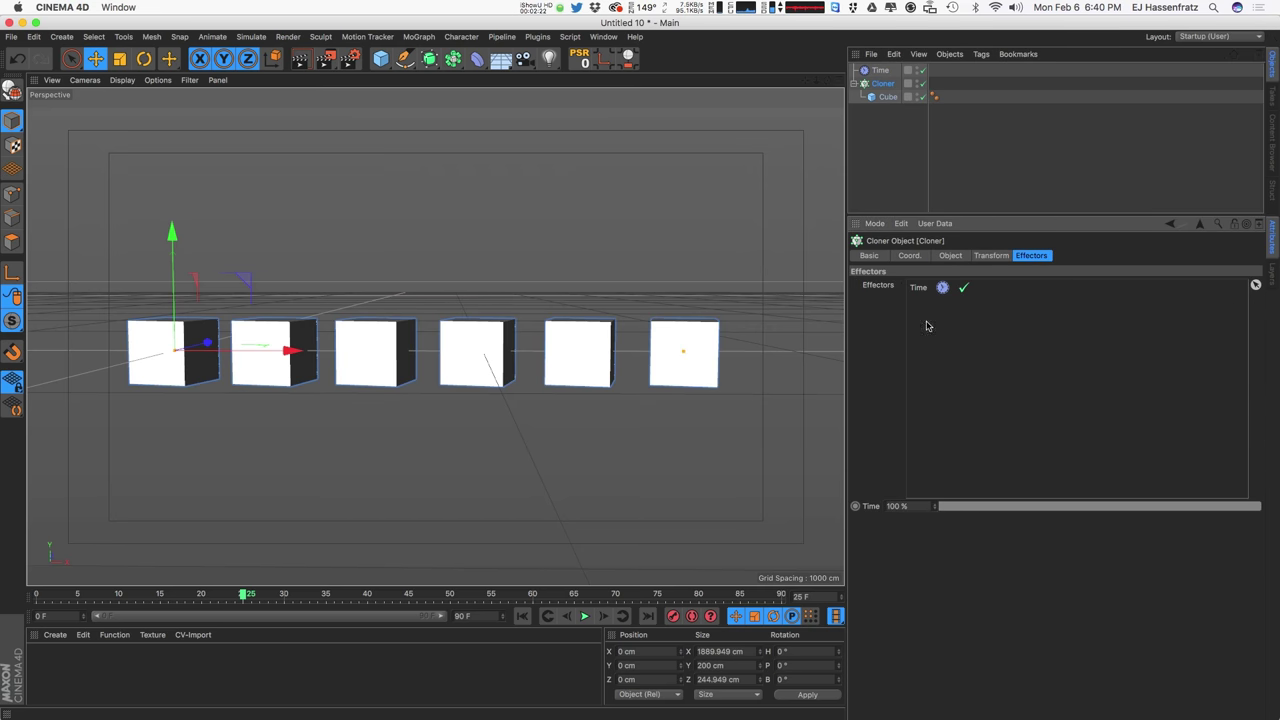
pyautogui.doubleClick(917, 288)
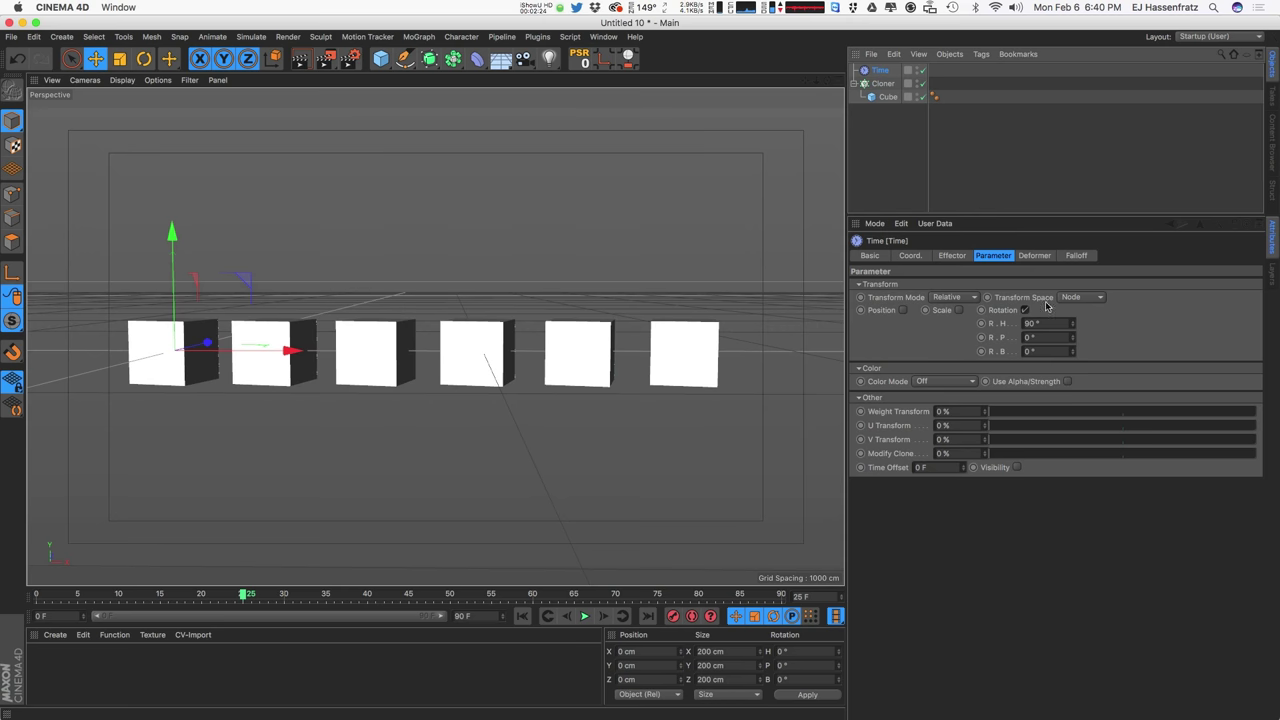
pyautogui.moveTo(363, 371)
pyautogui.keyDown('alt'); pyautogui.mouseDown()
pyautogui.moveTo(354, 429)
pyautogui.moveTo(337, 376)
pyautogui.moveTo(371, 479)
pyautogui.moveTo(322, 468)
pyautogui.moveTo(346, 364)
pyautogui.moveTo(371, 391)
pyautogui.moveTo(350, 386)
pyautogui.mouseUp(); pyautogui.keyUp('alt')
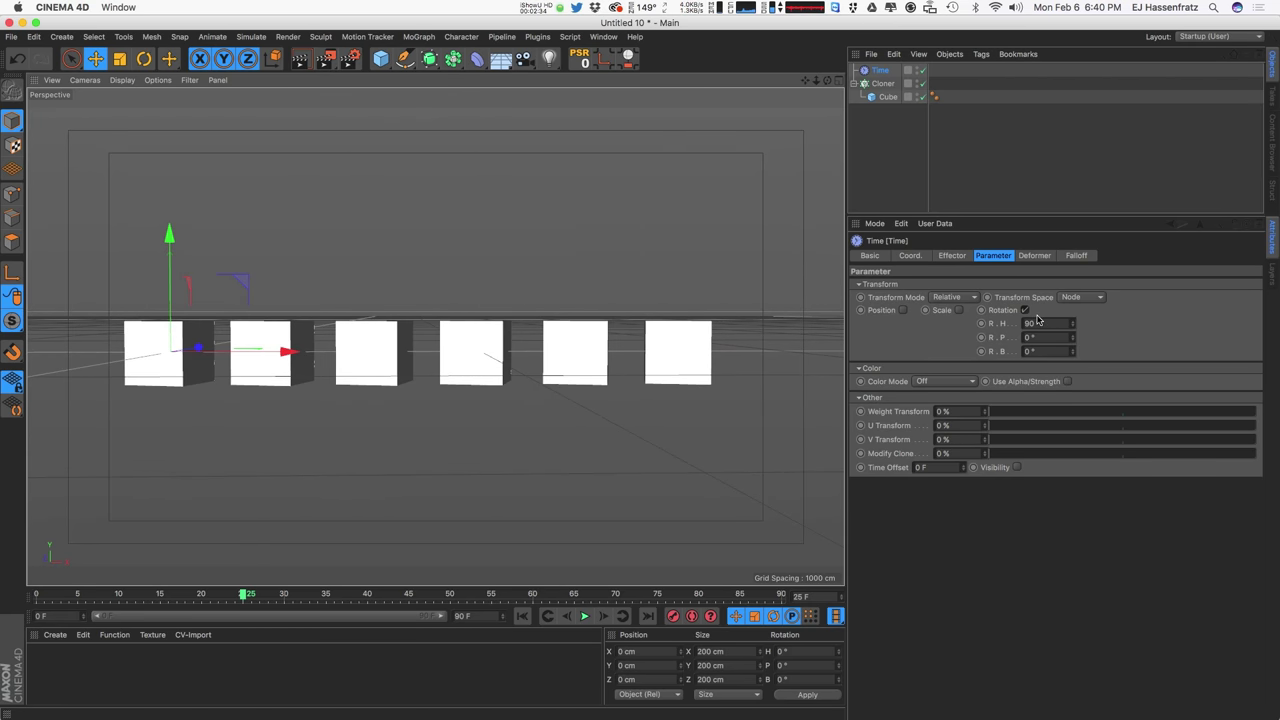
# Step: Play the animation, then compare the cubes' rotation at frames 30, 60 and 90
pyautogui.click(584, 616)
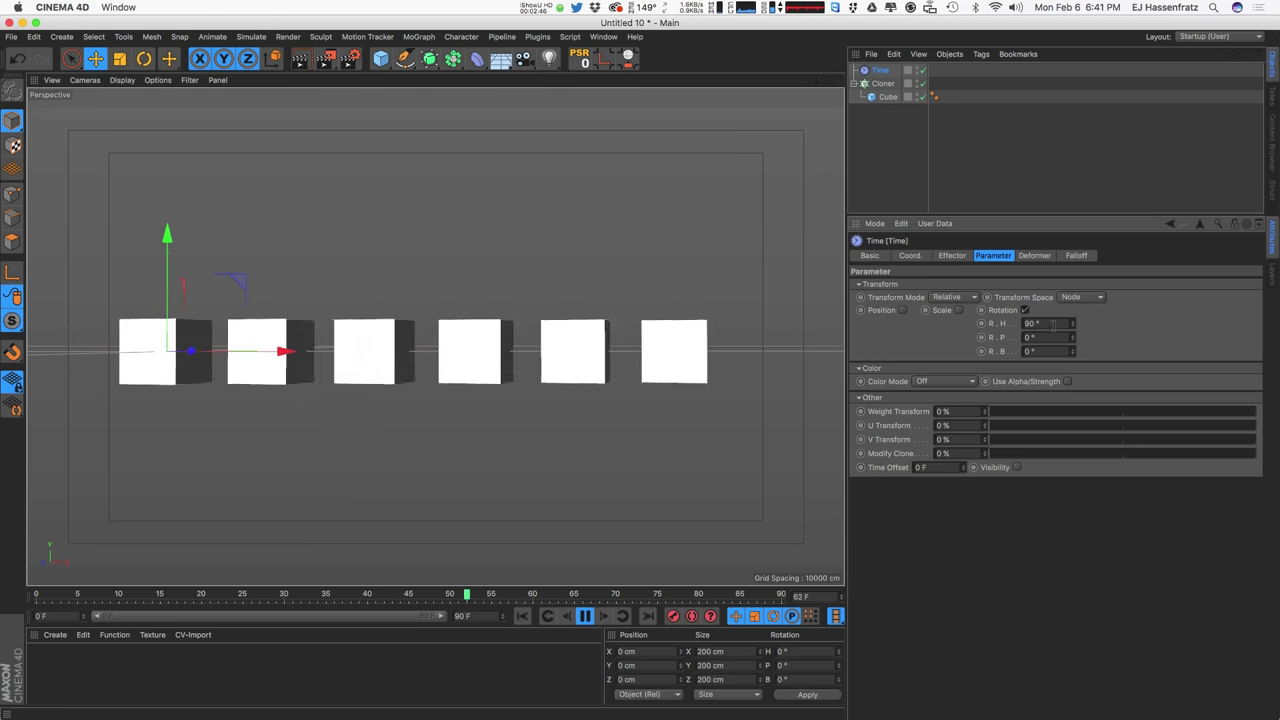
pyautogui.press('F8')
pyautogui.click(284, 594)
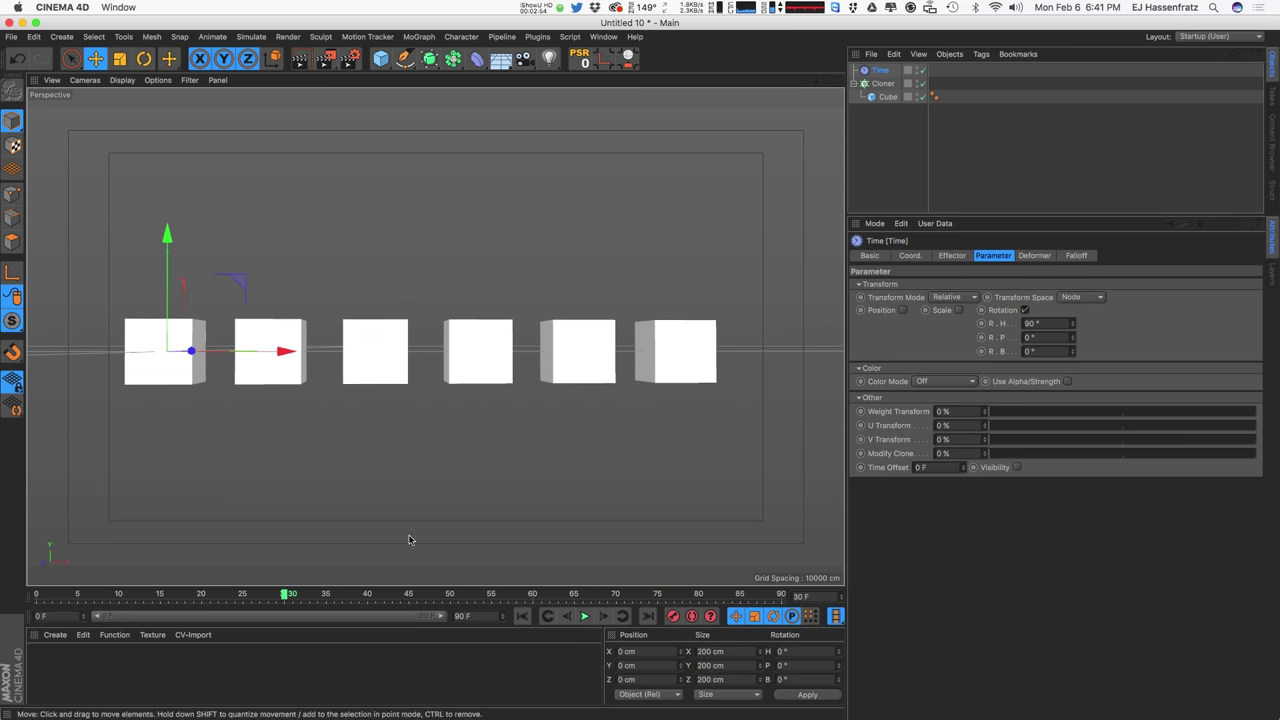
pyautogui.click(532, 595)
pyautogui.moveTo(532, 596)
pyautogui.mouseDown()
pyautogui.moveTo(289, 596)
pyautogui.moveTo(314, 597)
pyautogui.moveTo(286, 628)
pyautogui.mouseUp()
pyautogui.click(533, 595)
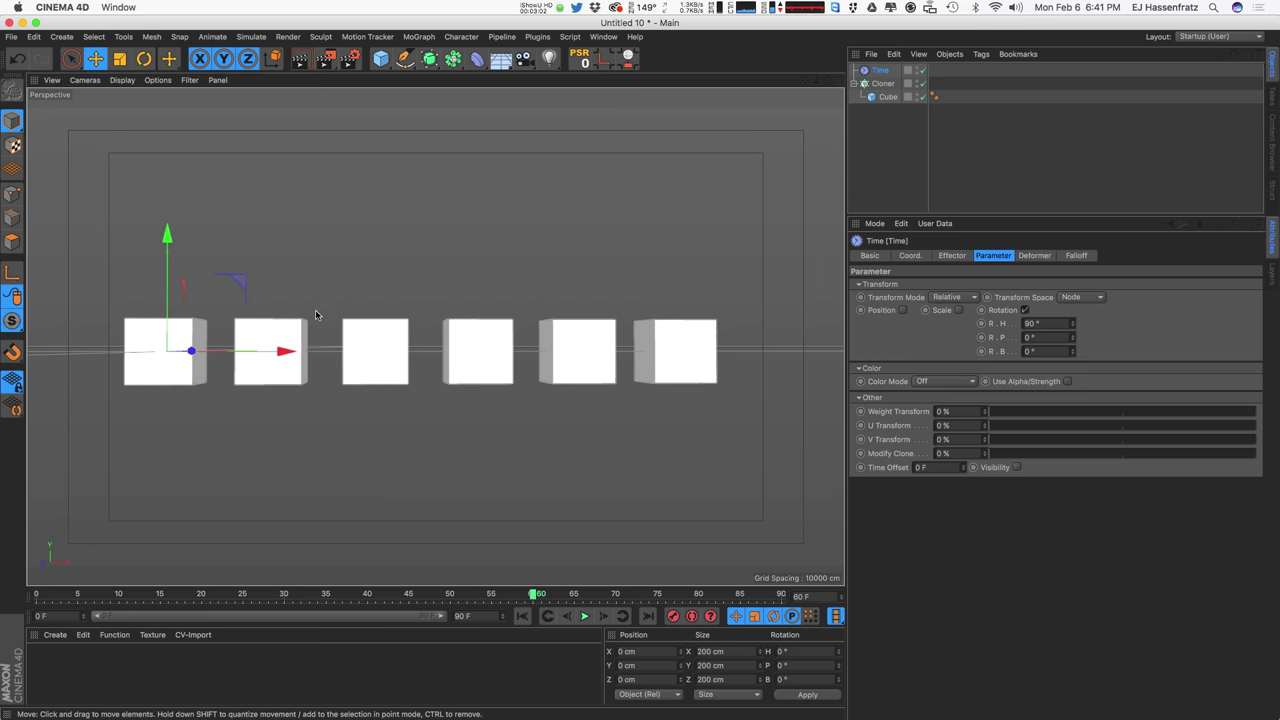
pyautogui.click(781, 595)
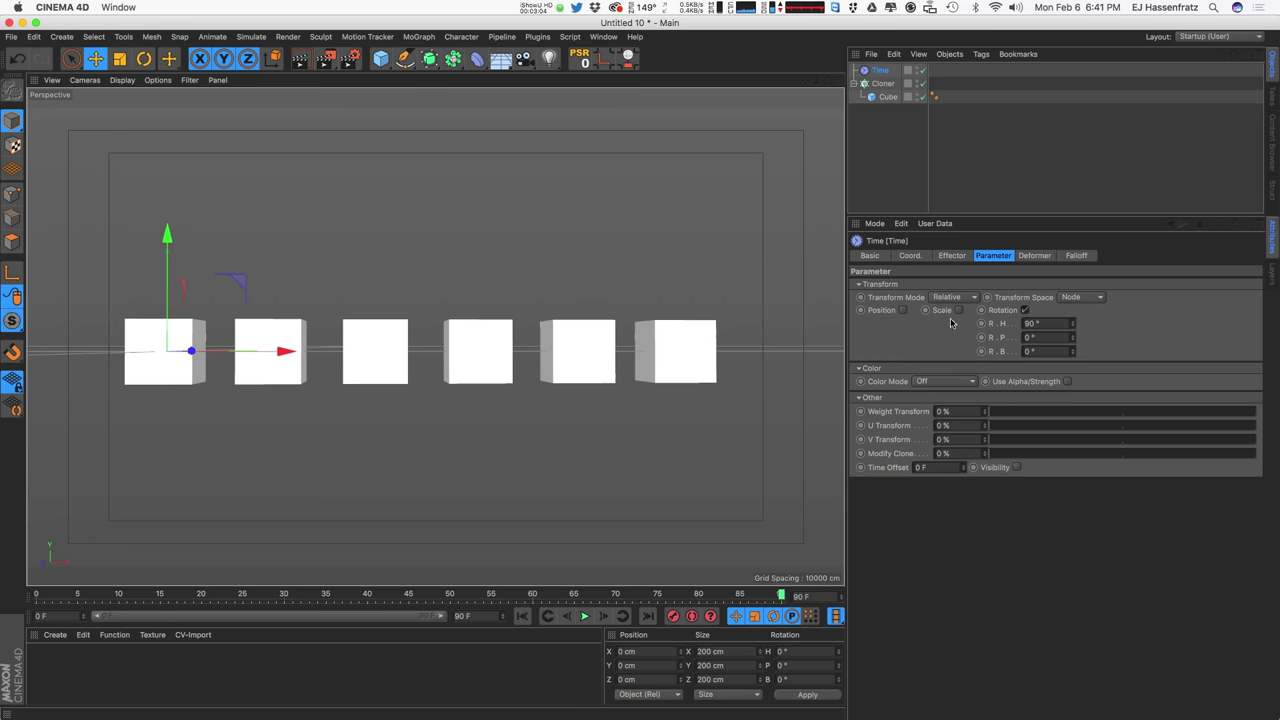
# Step: With the animation playing, try a Time effector heading rotation of 345° and set it to 10°
pyautogui.click(584, 616)
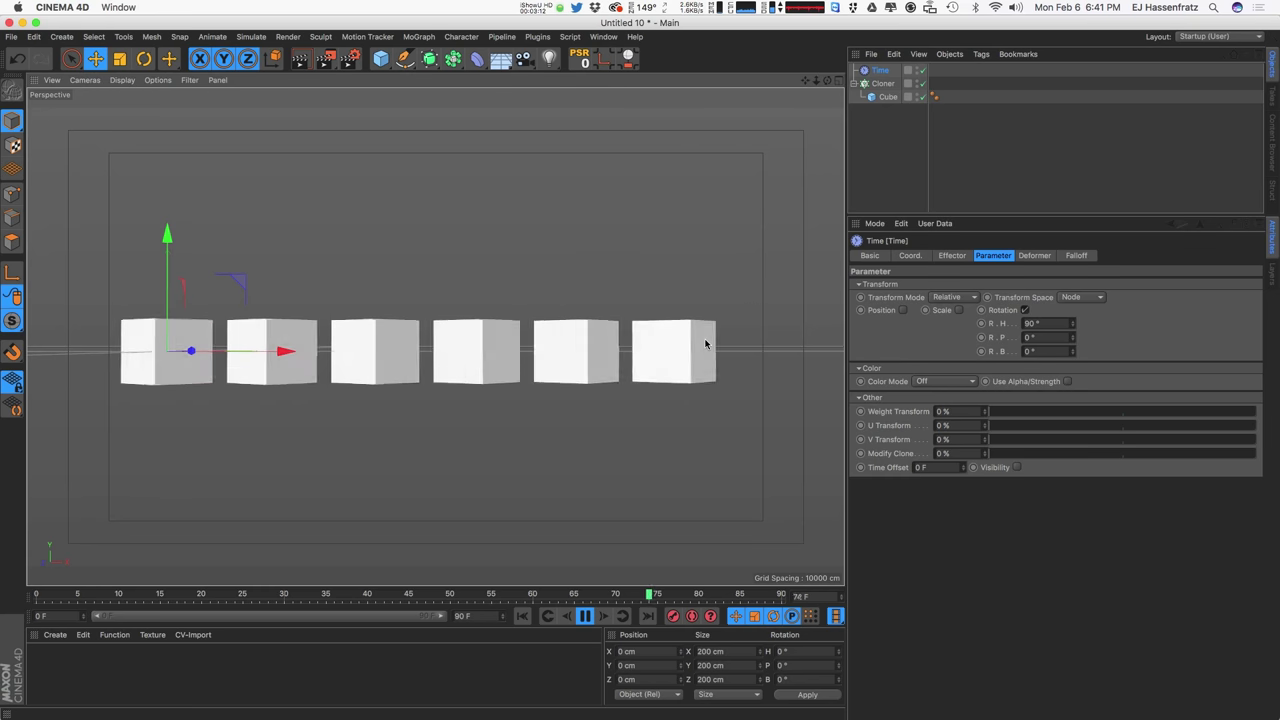
pyautogui.moveTo(1072, 322); pyautogui.dragTo(1080, 152)
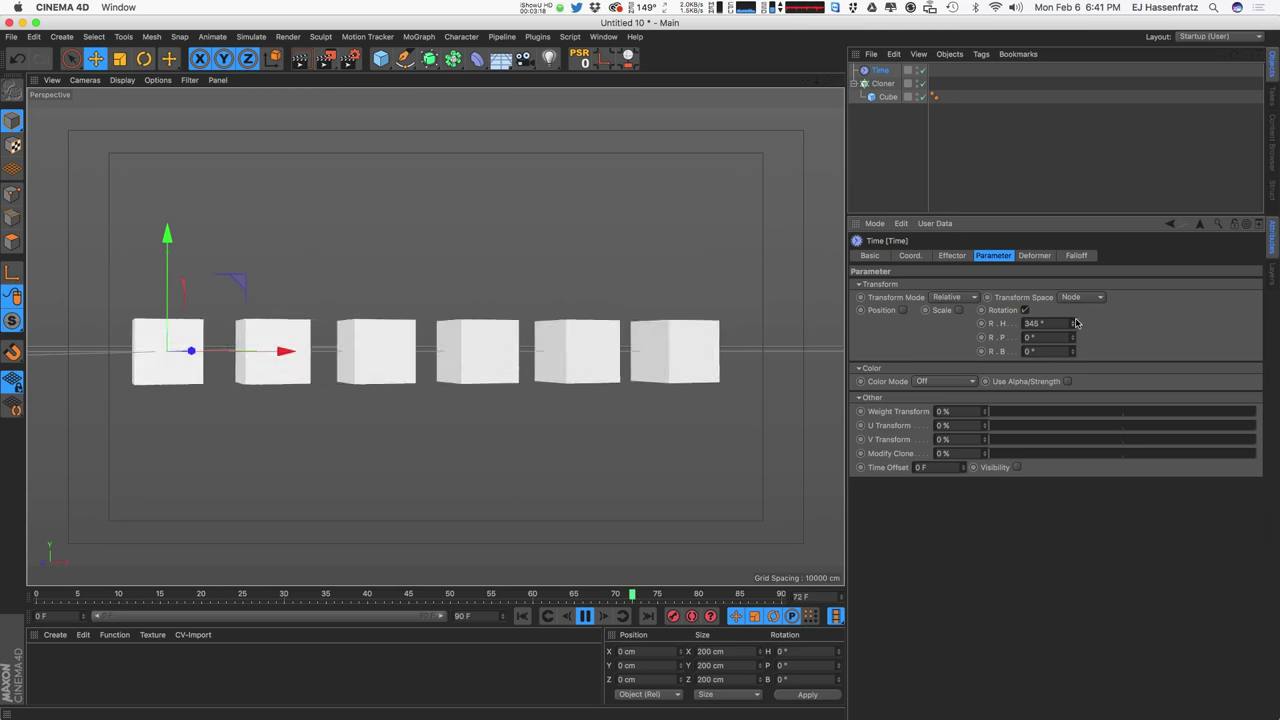
pyautogui.moveTo(1074, 323); pyautogui.dragTo(1006, 689)
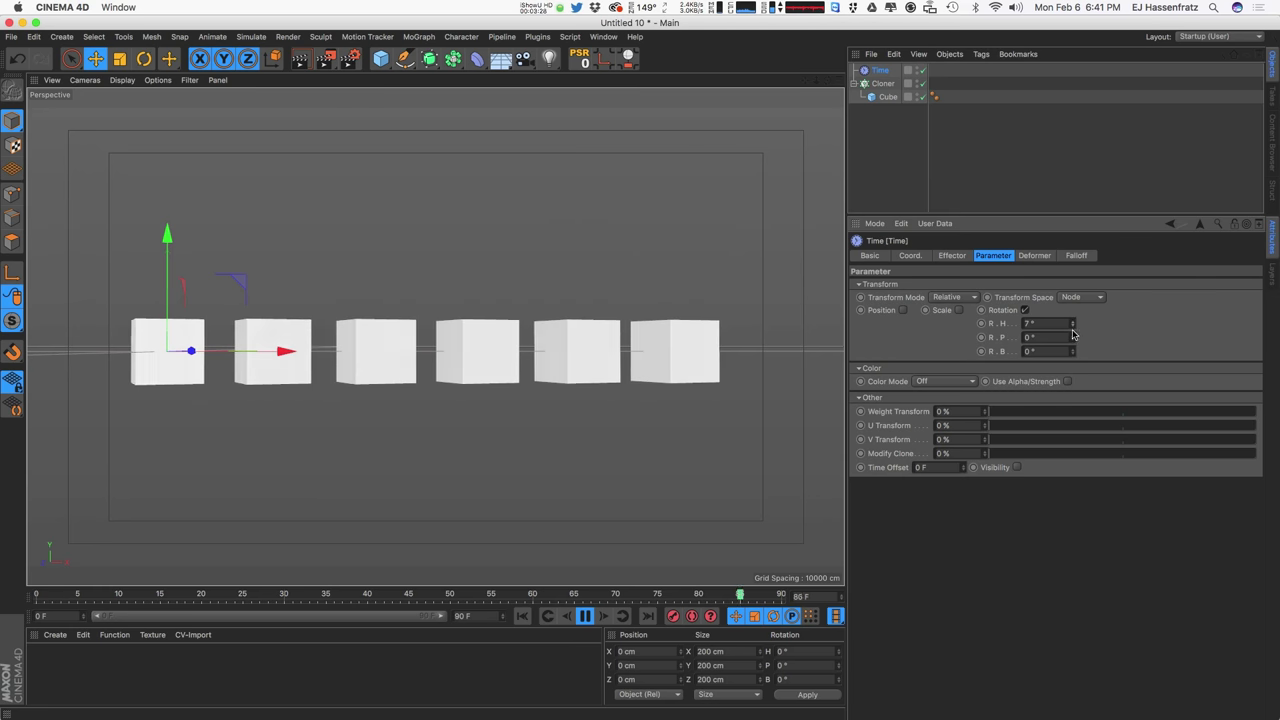
pyautogui.click(1073, 320)
pyautogui.click(1073, 320)
pyautogui.click(1073, 320)
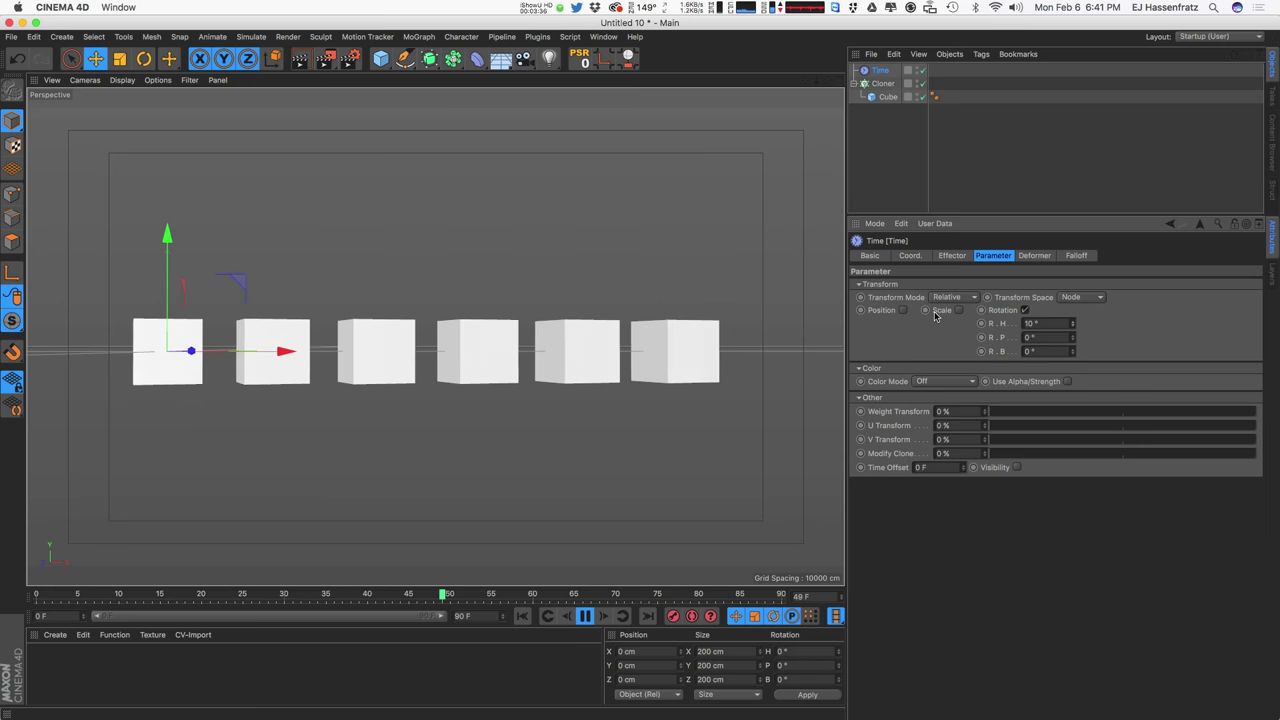
# Step: Enable position on the Time effector, leaving scale off, and set its Y position to 35 cm
pyautogui.click(903, 311)
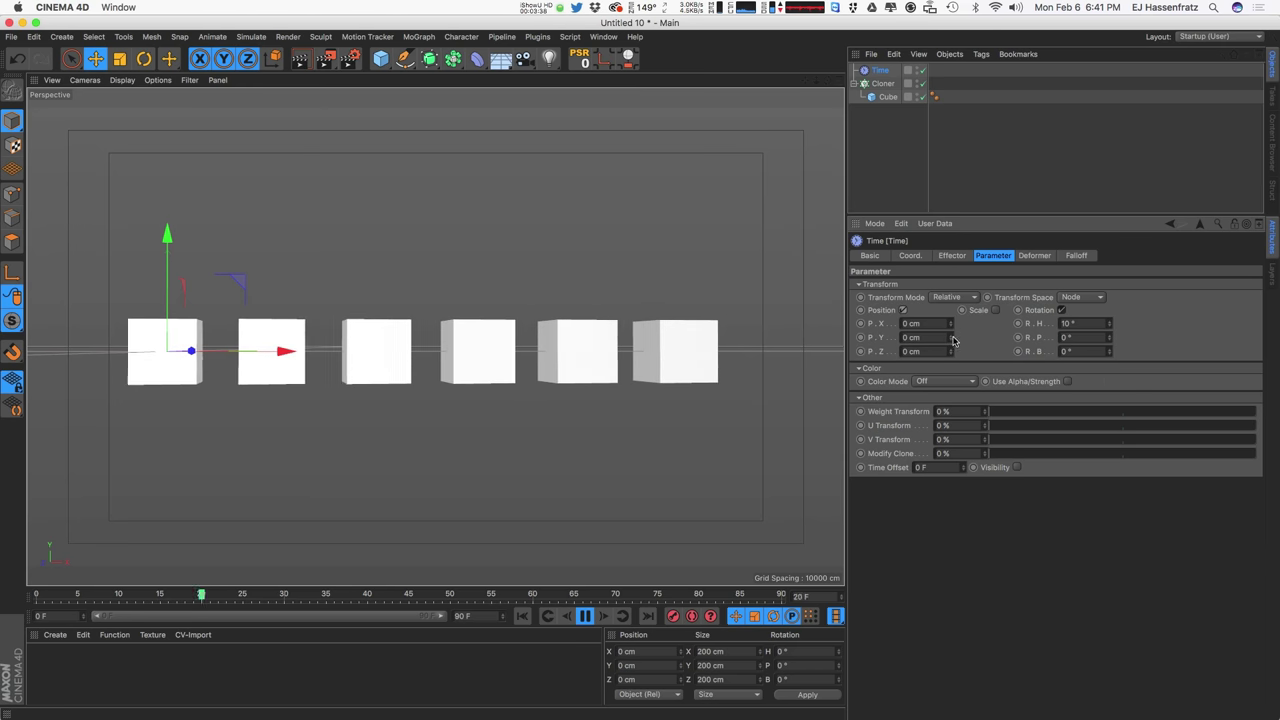
pyautogui.click(996, 309)
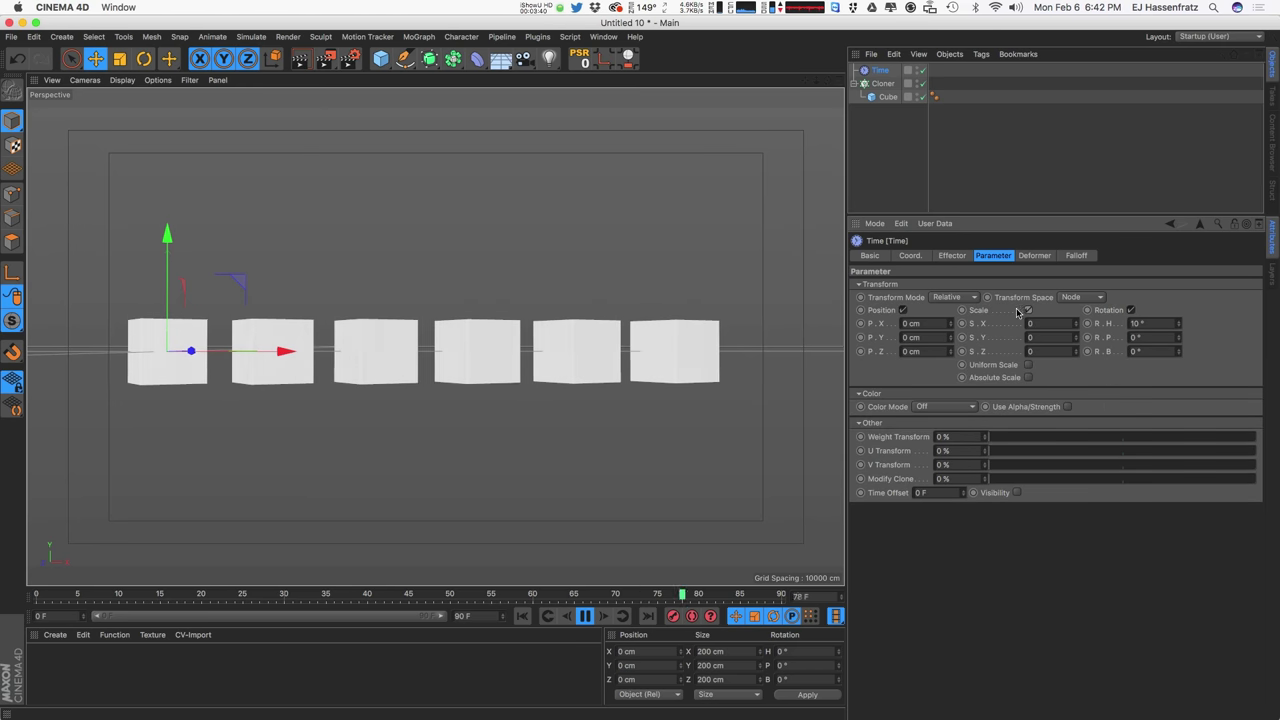
pyautogui.click(1027, 310)
pyautogui.moveTo(950, 338); pyautogui.dragTo(950, 305)
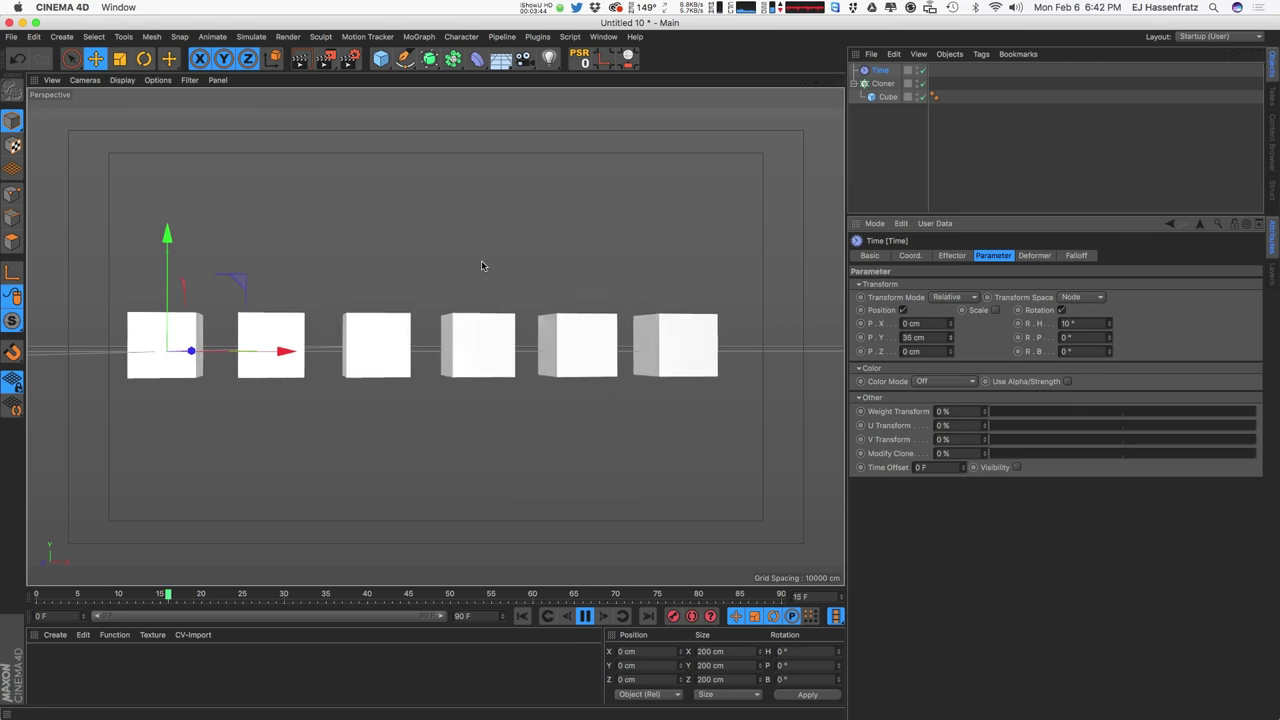
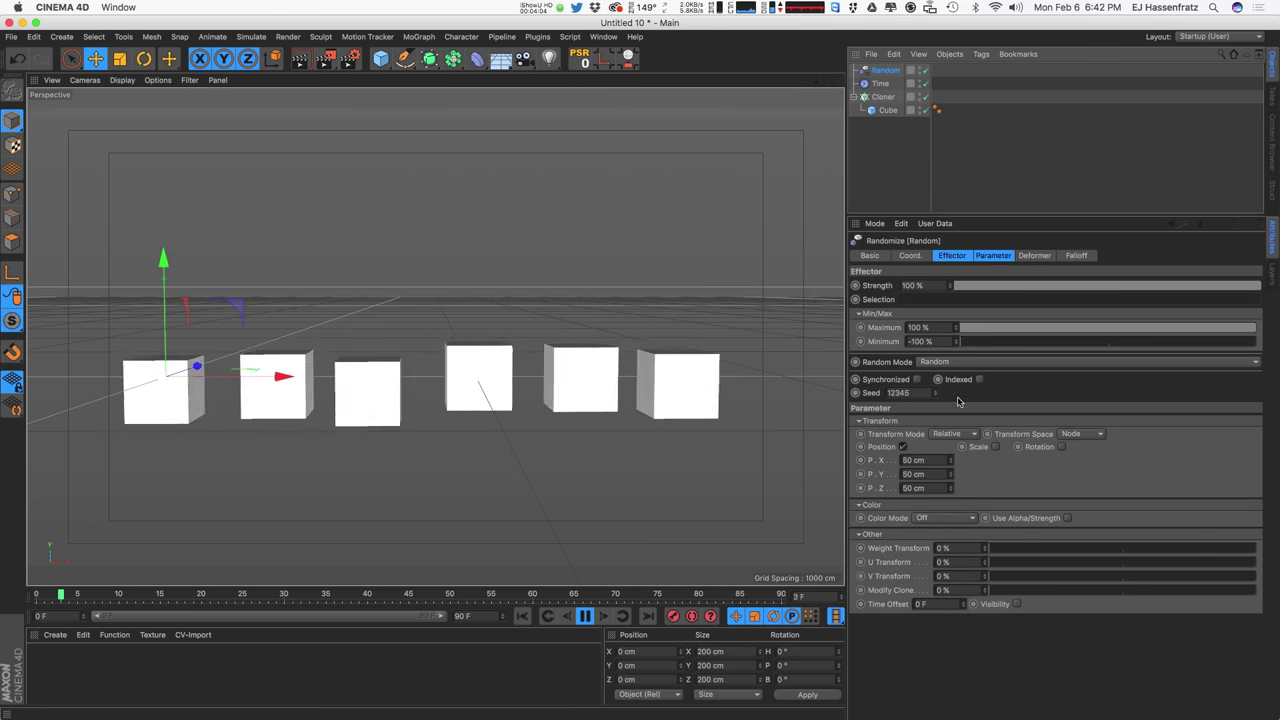
# Step: Disable position on the Random effector and set its Weight Transform to 59%
pyautogui.click(904, 447)
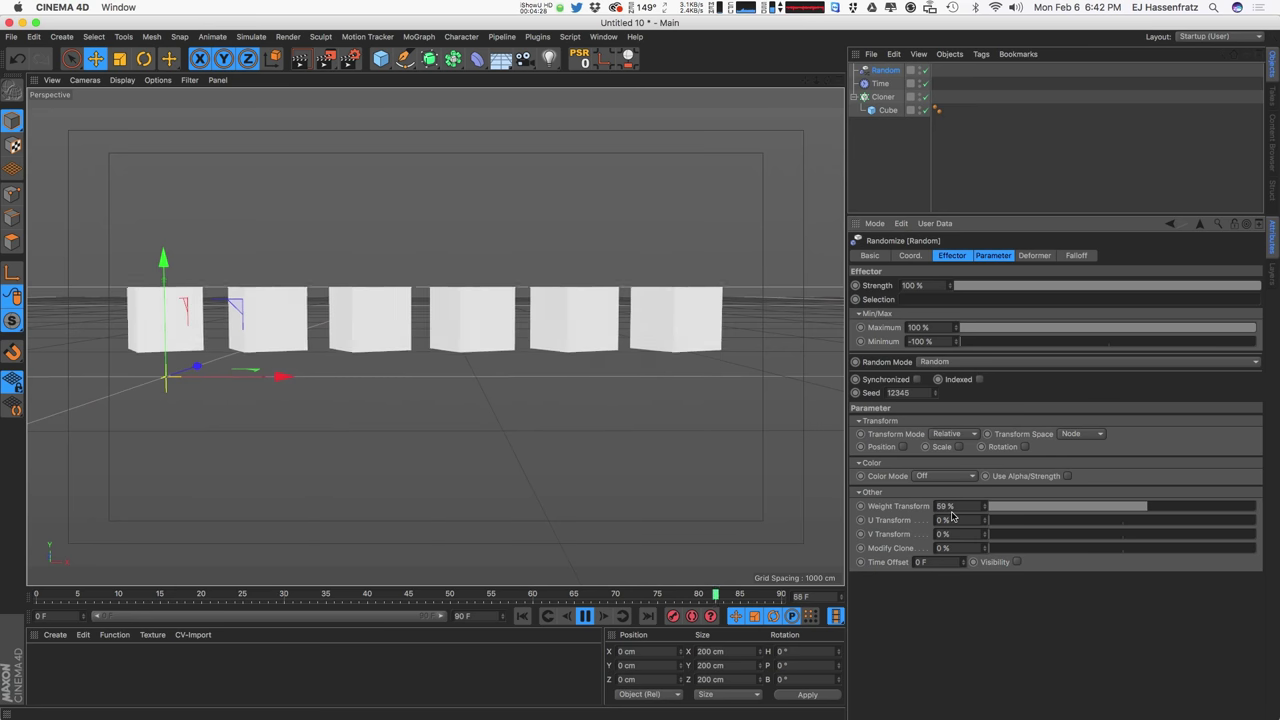
# Step: Place the Random effector above Time in the Cloner's effector list and return to the Random effector's parameters
pyautogui.click(868, 97)
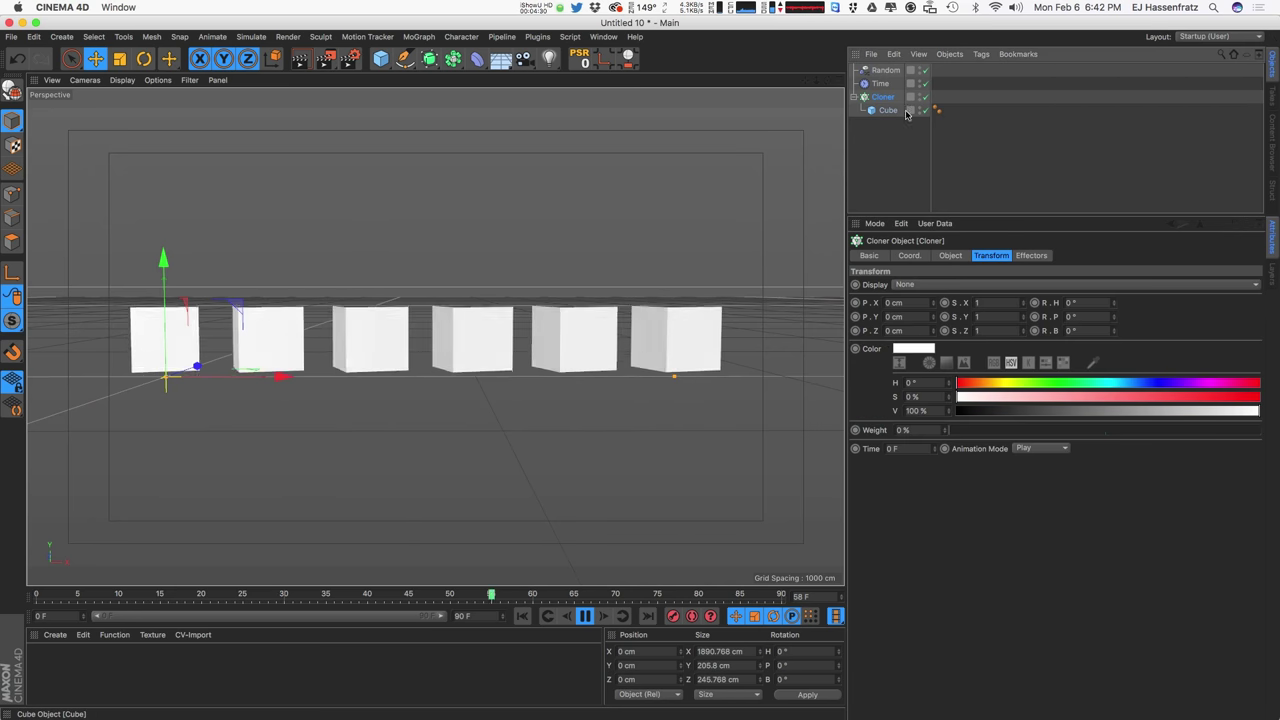
pyautogui.click(1033, 256)
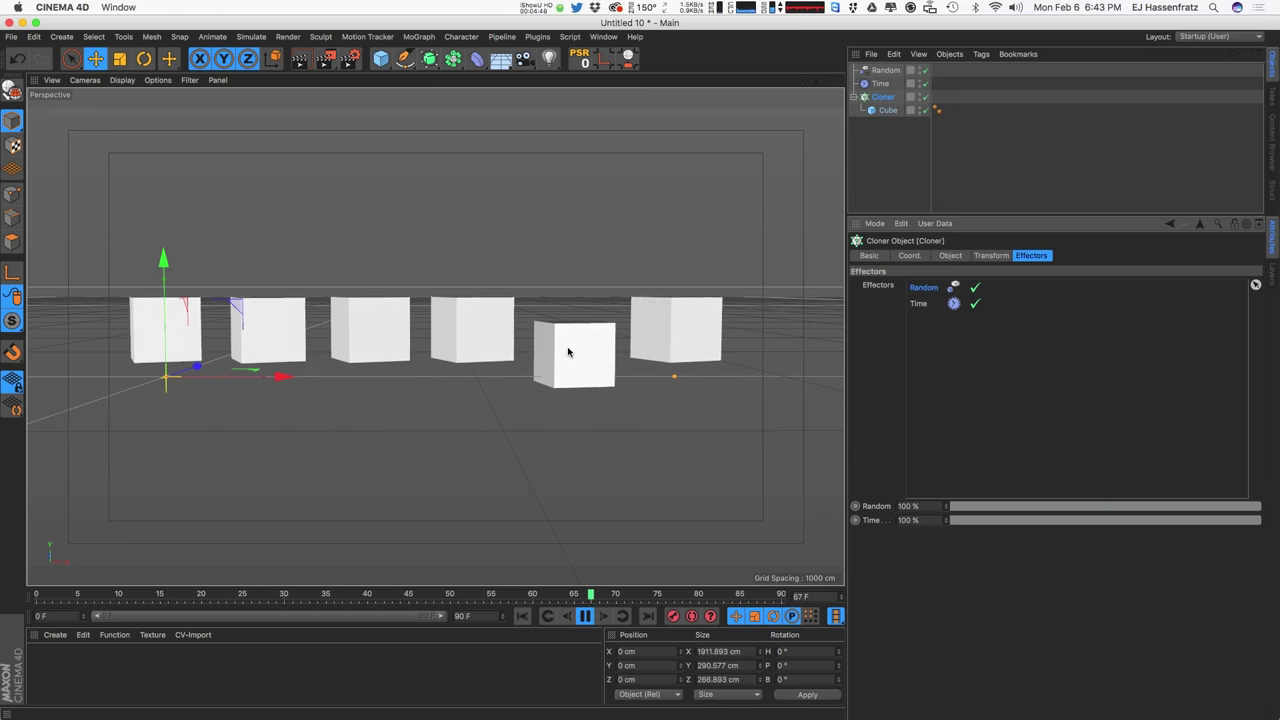
pyautogui.click(884, 71)
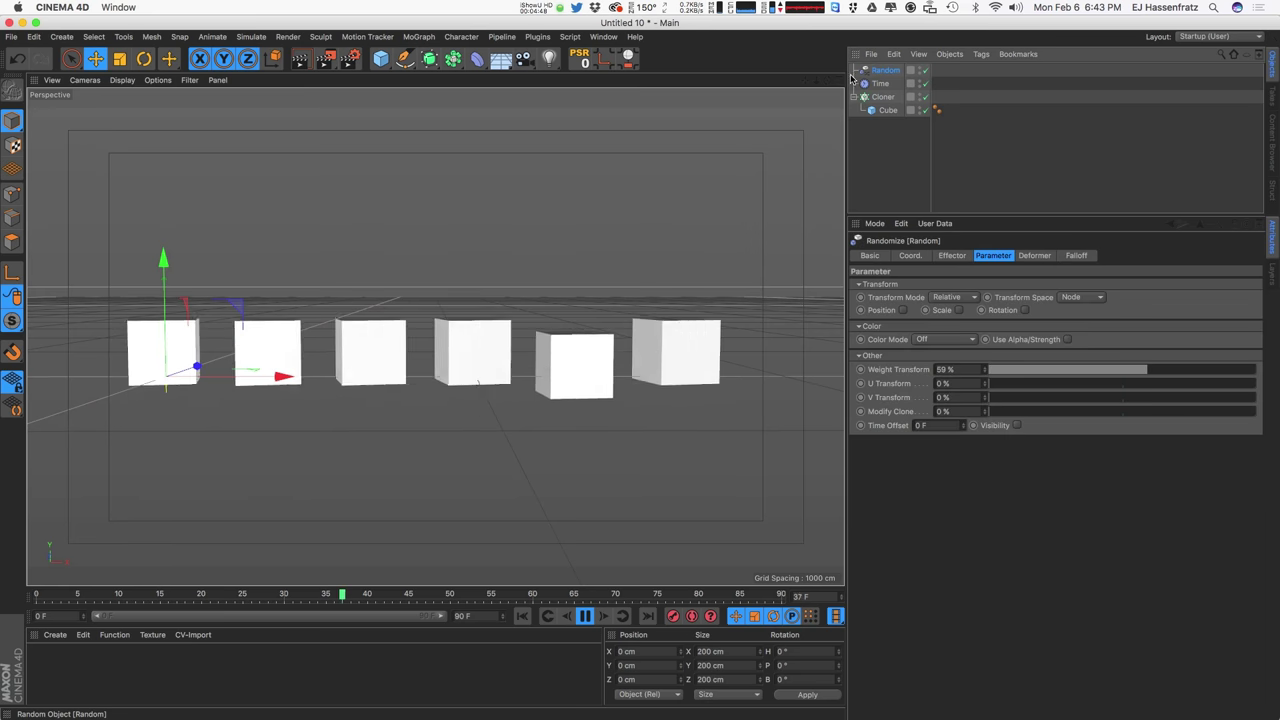
# Step: Review the Random effector's effector settings, and raise the Time effector's Y position to 222 cm
pyautogui.click(953, 257)
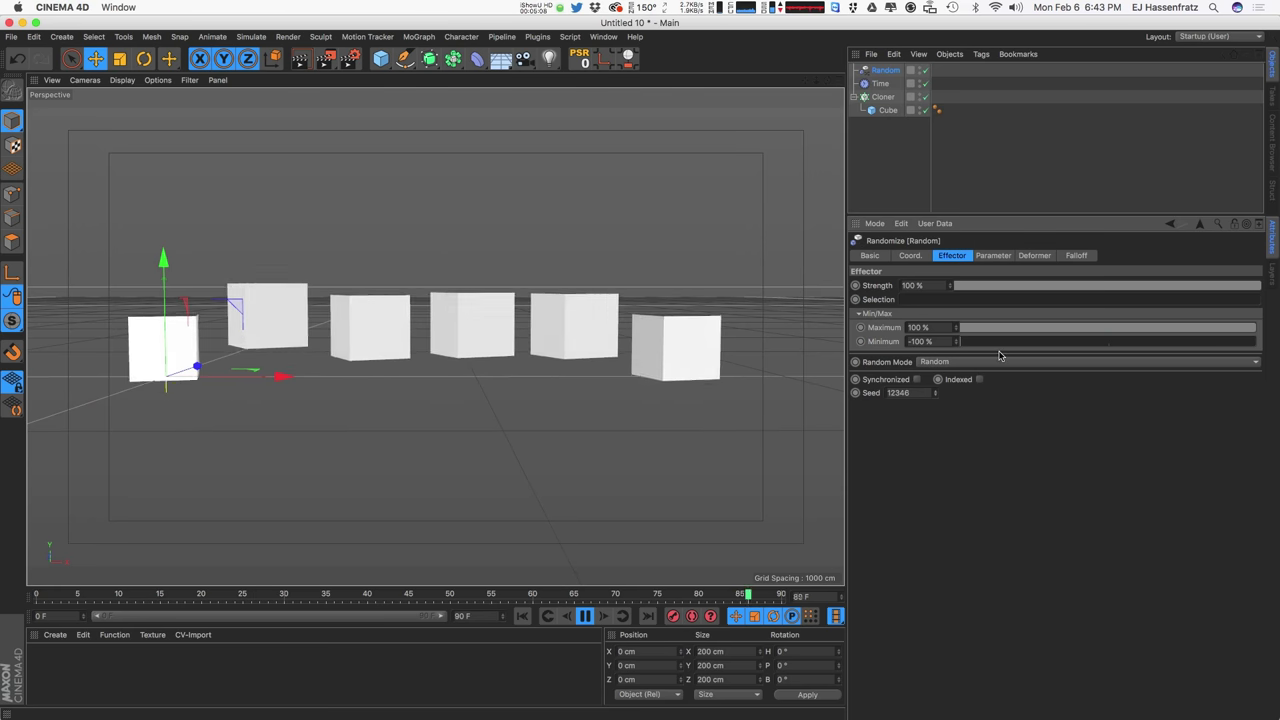
pyautogui.click(879, 84)
pyautogui.click(993, 255)
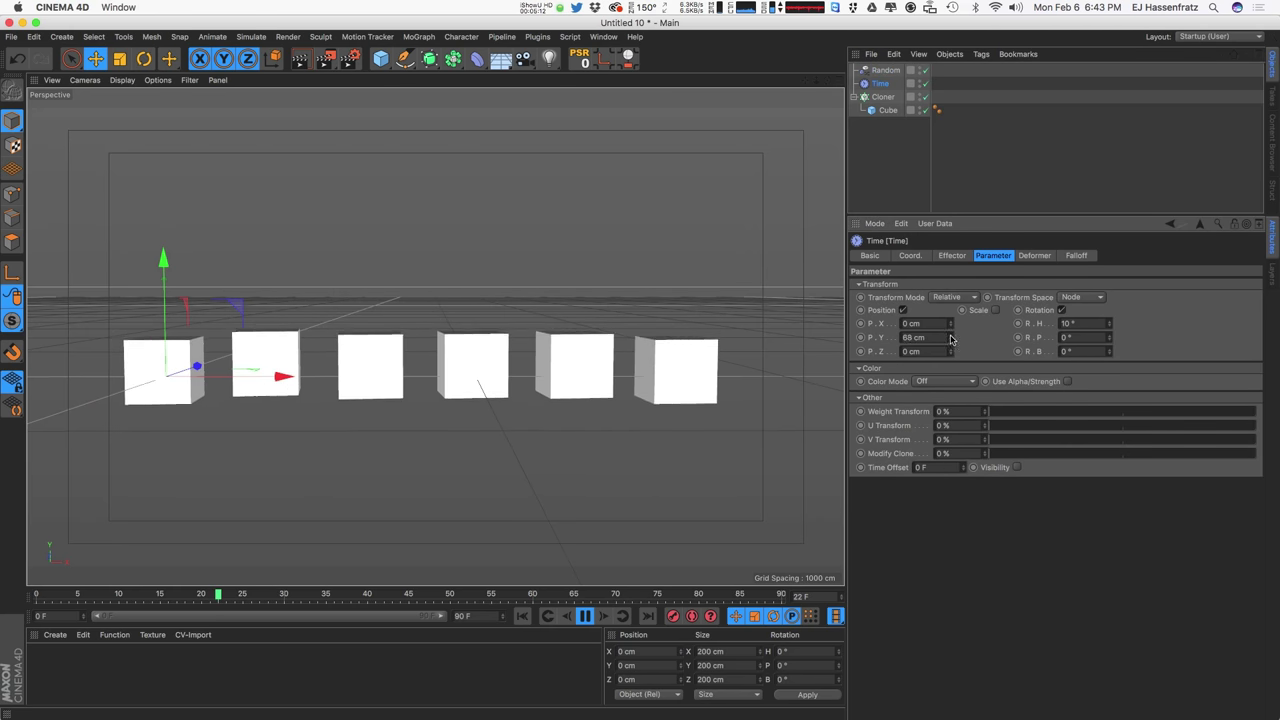
pyautogui.moveTo(949, 318); pyautogui.dragTo(963, 223)
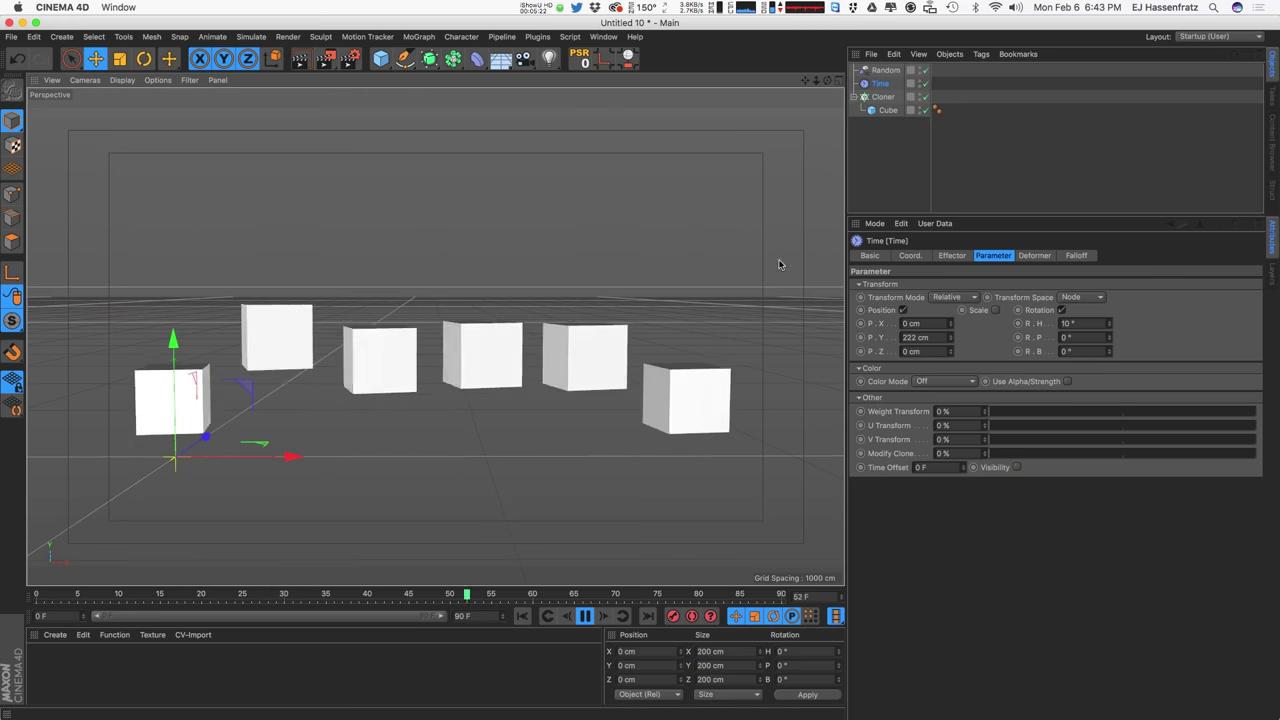
# Step: Give the Time effector a Linear falloff oriented to -X
pyautogui.click(885, 70)
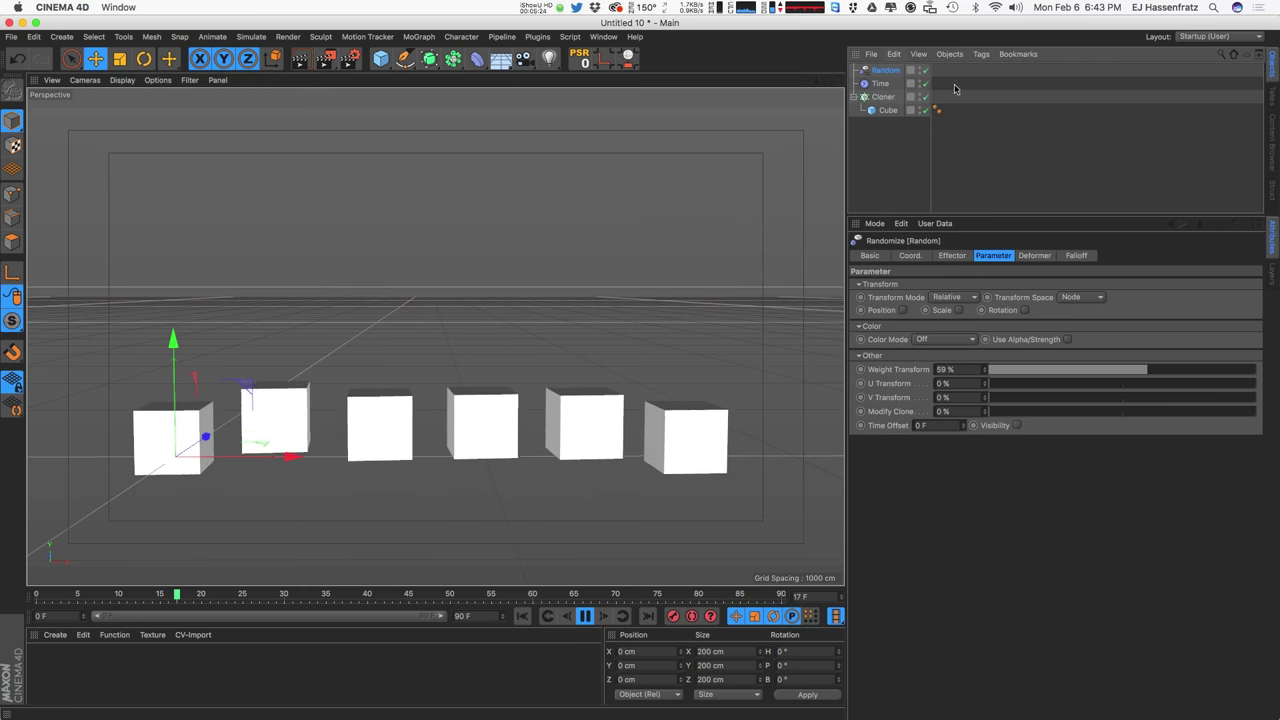
pyautogui.click(1076, 255)
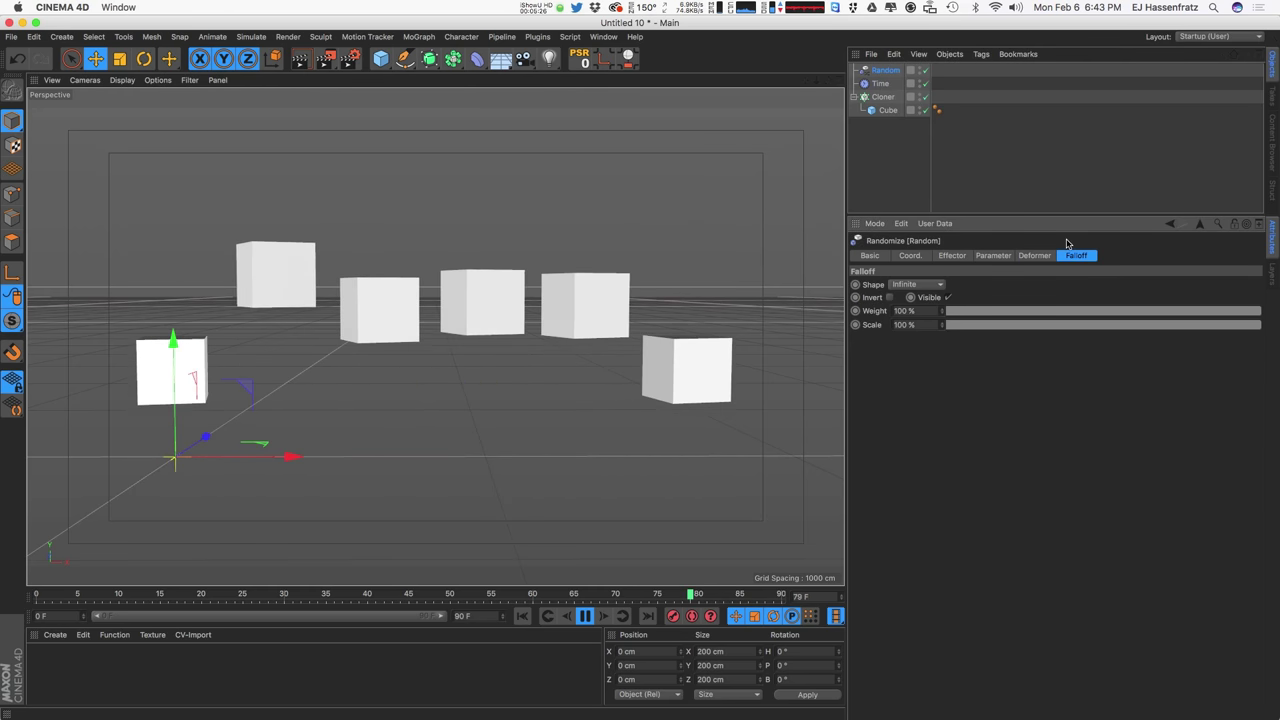
pyautogui.click(889, 83)
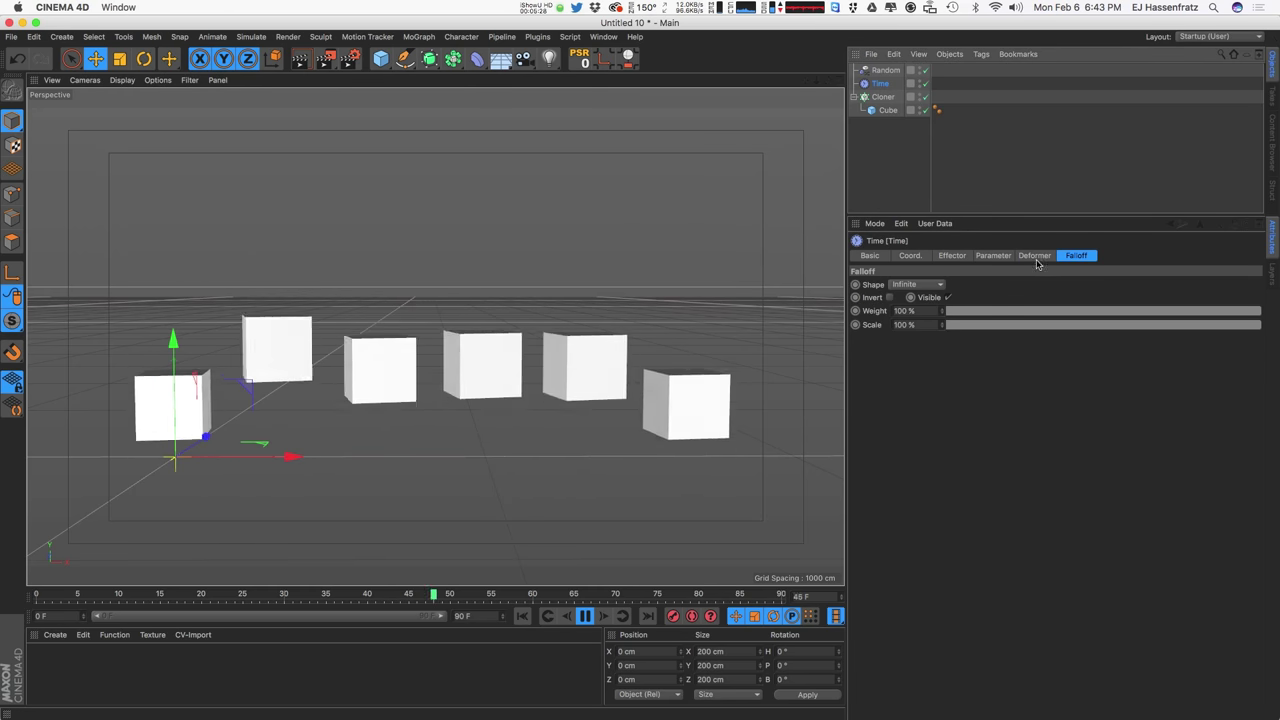
pyautogui.click(919, 286)
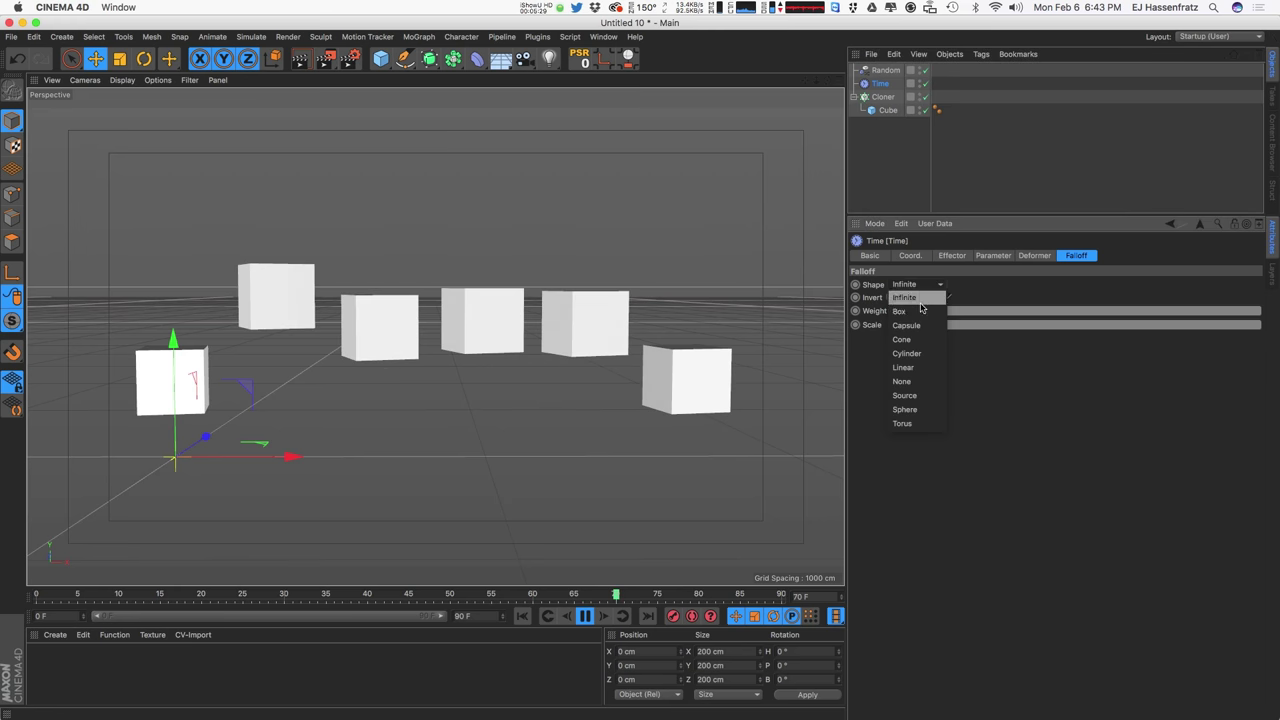
pyautogui.click(916, 367)
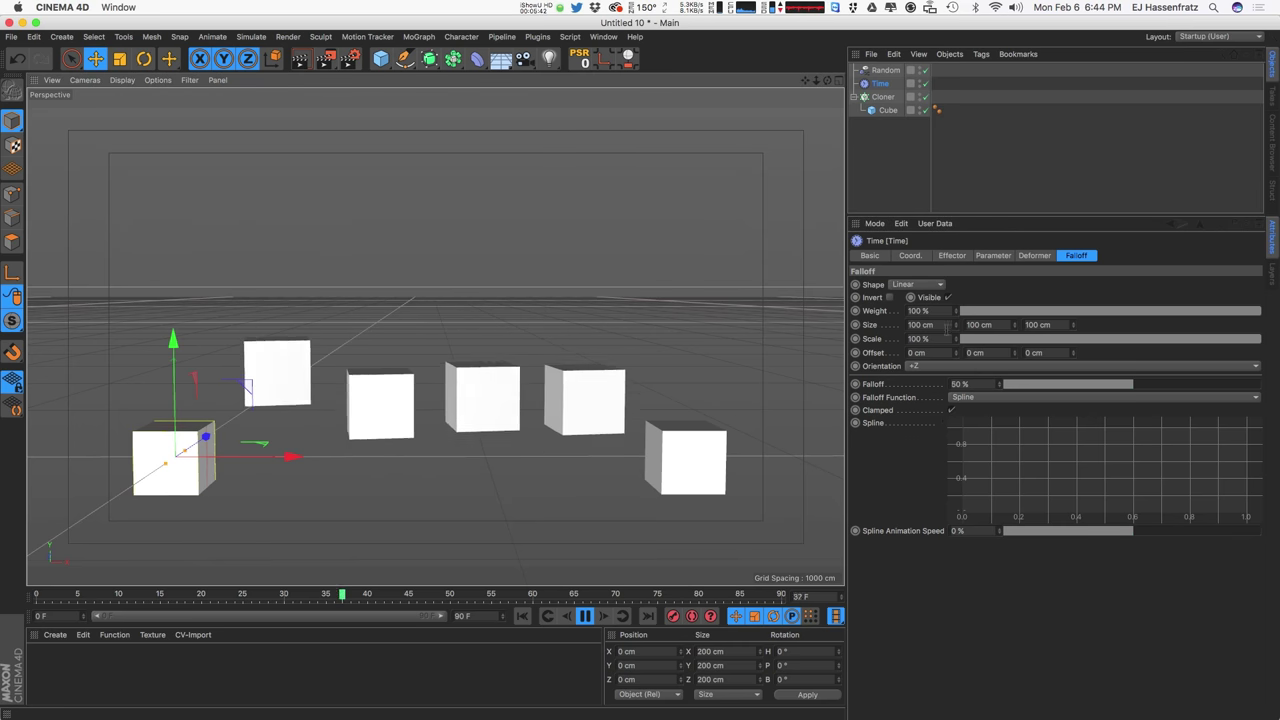
pyautogui.click(944, 366)
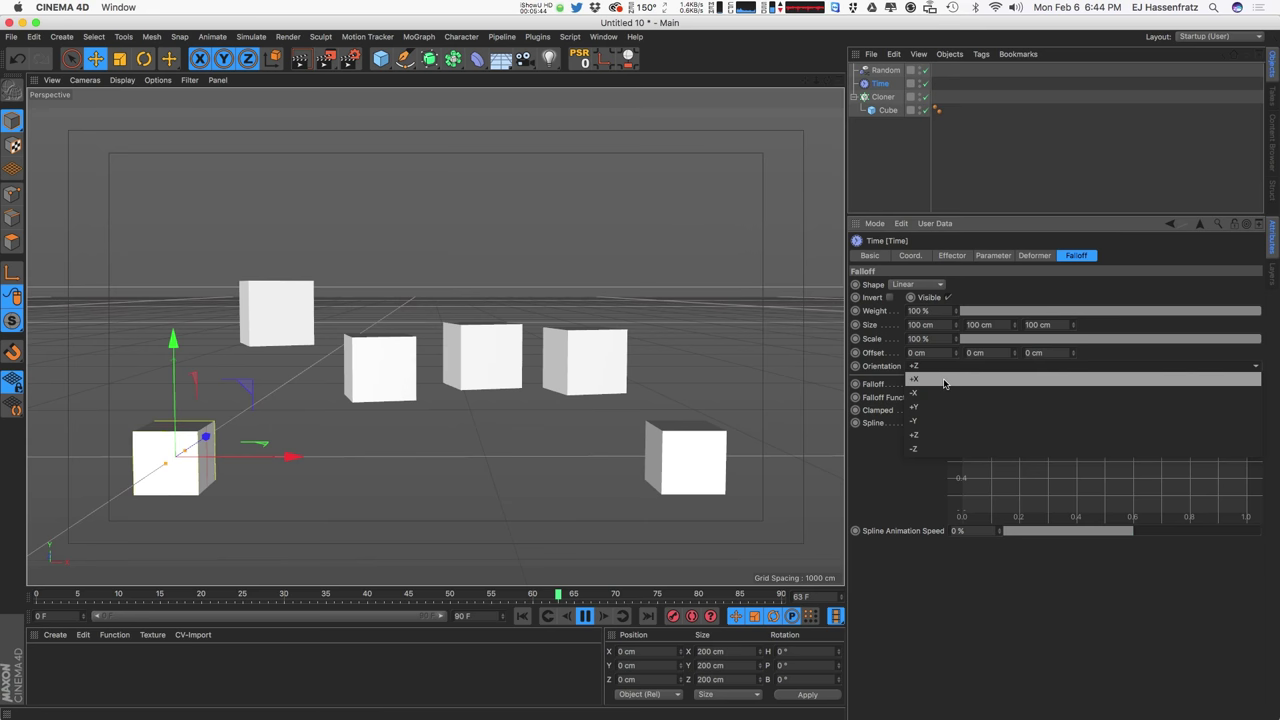
pyautogui.click(944, 380)
pyautogui.click(930, 368)
pyautogui.click(930, 394)
# Step: Set the Time effector's falloff to 100% and move the effector along X to about 1460 cm, near the last clones
pyautogui.moveTo(290, 457); pyautogui.dragTo(801, 431)
pyautogui.moveTo(735, 460); pyautogui.dragTo(827, 457)
pyautogui.moveTo(1138, 387); pyautogui.dragTo(1184, 384)
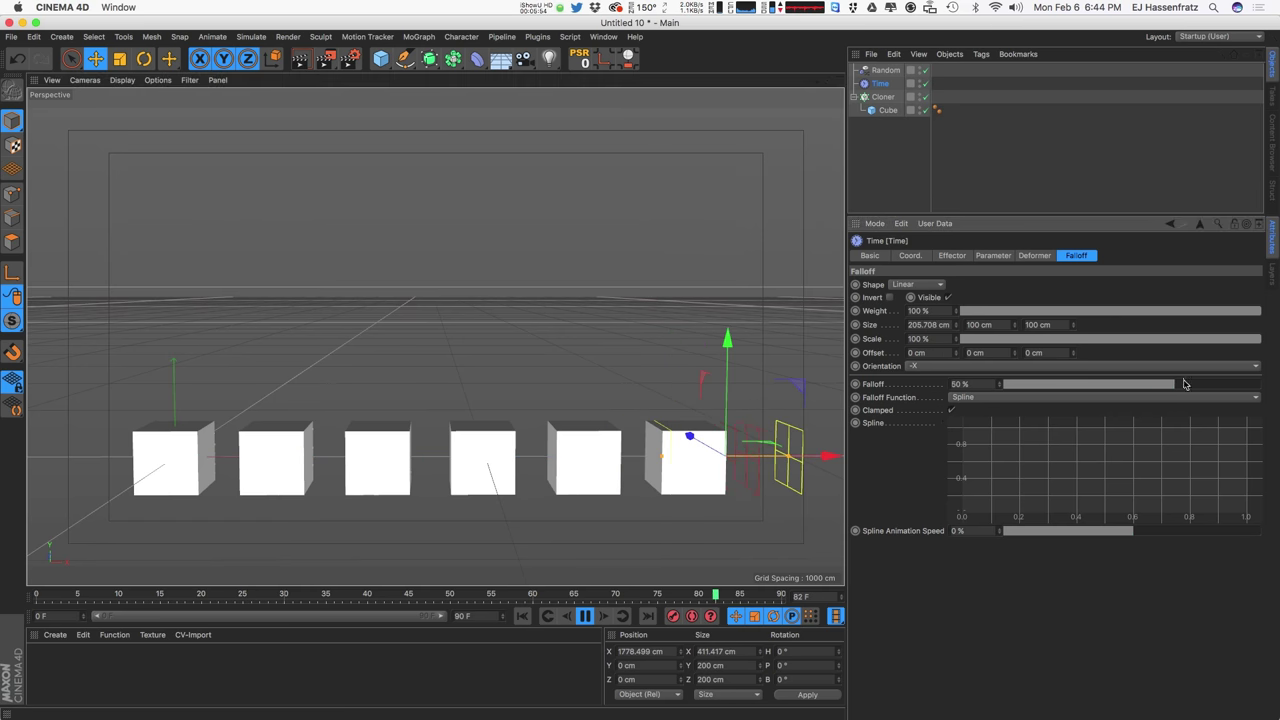
pyautogui.moveTo(820, 450); pyautogui.dragTo(727, 466)
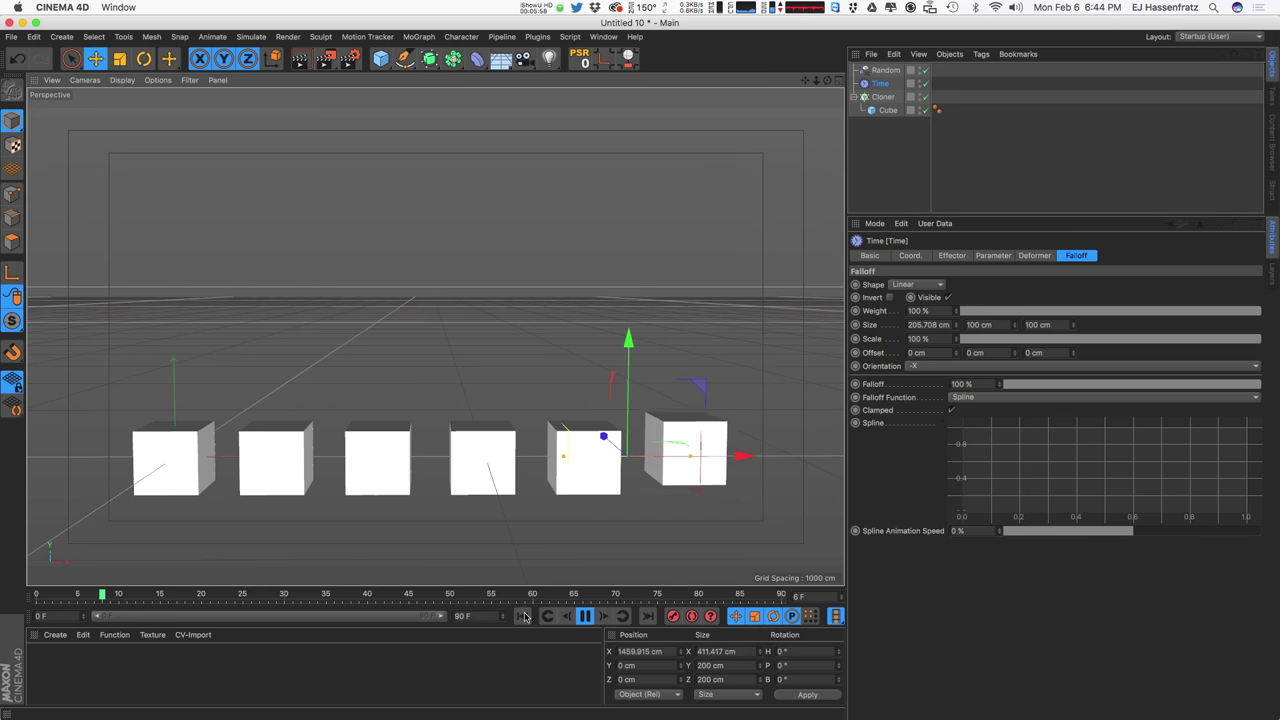
# Step: Set the animation's end frame to 1000 and extend the preview range over the full timeline
pyautogui.write('100')
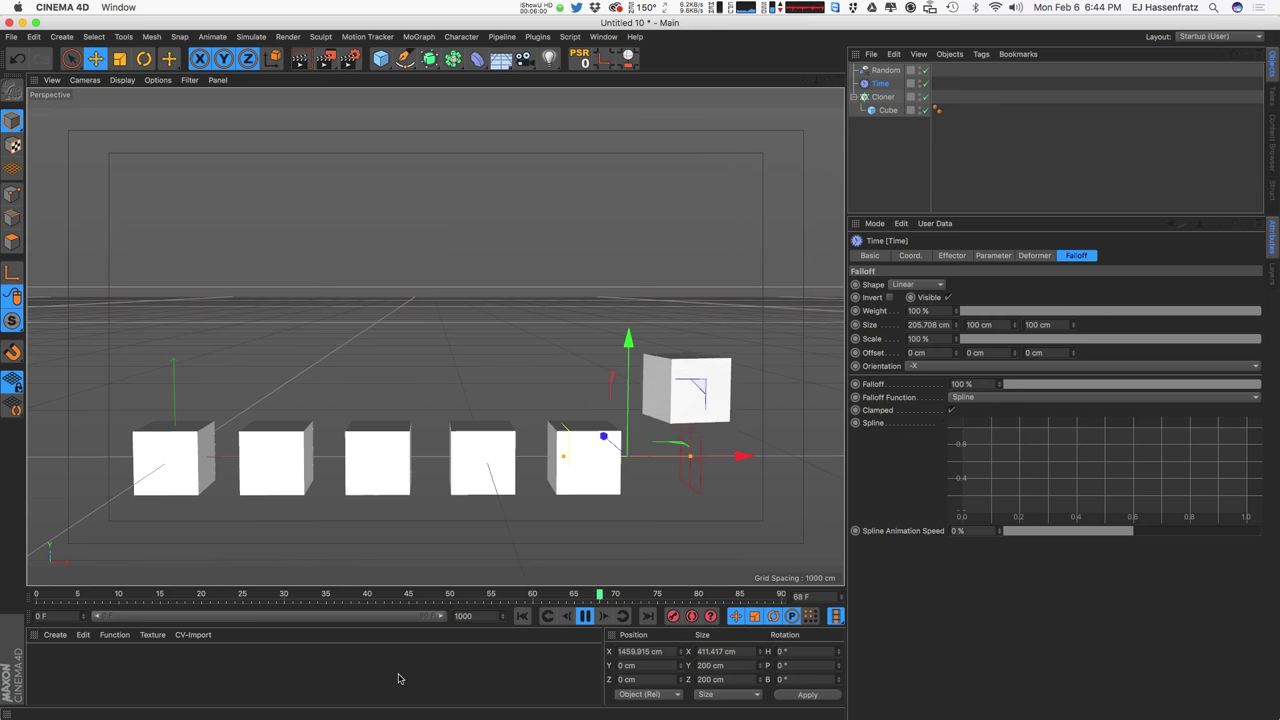
pyautogui.write('0')
pyautogui.press('Return')
pyautogui.moveTo(143, 616); pyautogui.dragTo(442, 616)
# Step: Sweep the Time effector's falloff across the clones by moving the effector along X to about 1070 cm
pyautogui.moveTo(740, 459); pyautogui.dragTo(708, 459)
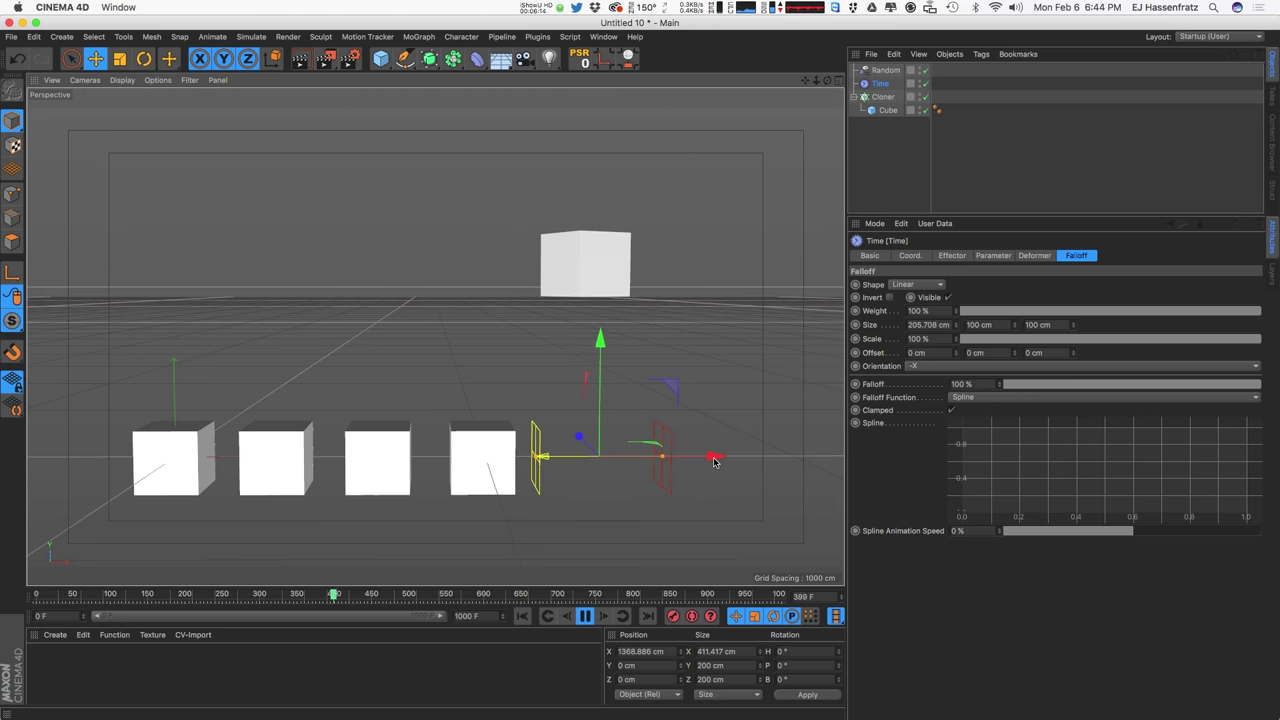
pyautogui.moveTo(714, 459); pyautogui.dragTo(708, 459)
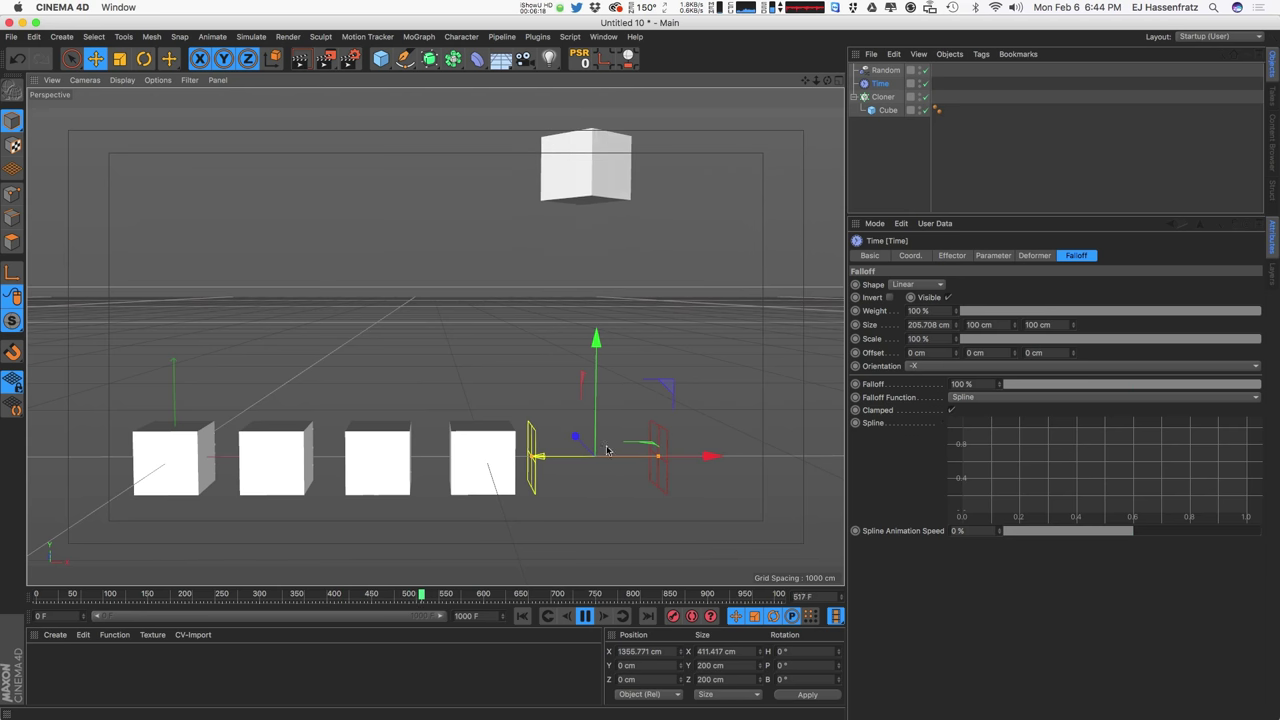
pyautogui.moveTo(705, 459); pyautogui.dragTo(618, 460)
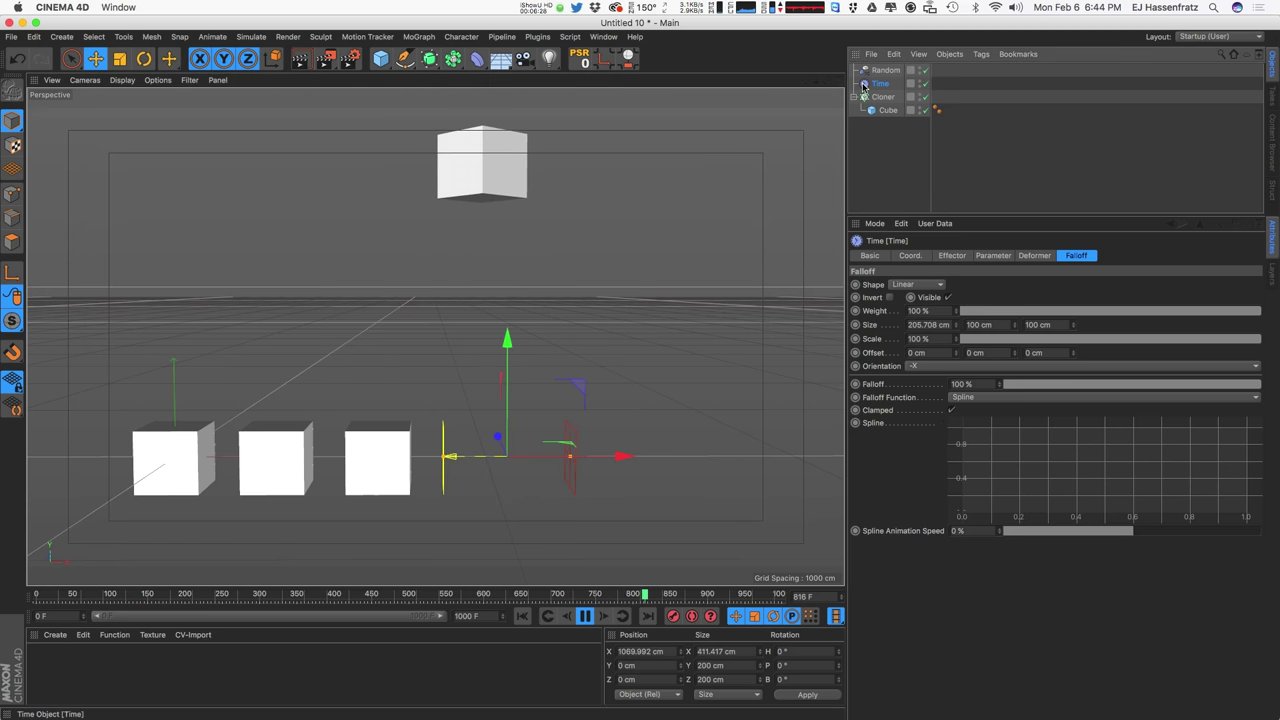
# Step: Lower the Time effector's Y position parameter to 62 cm and move the effector back along X to about 1641 cm
pyautogui.click(951, 255)
pyautogui.click(984, 257)
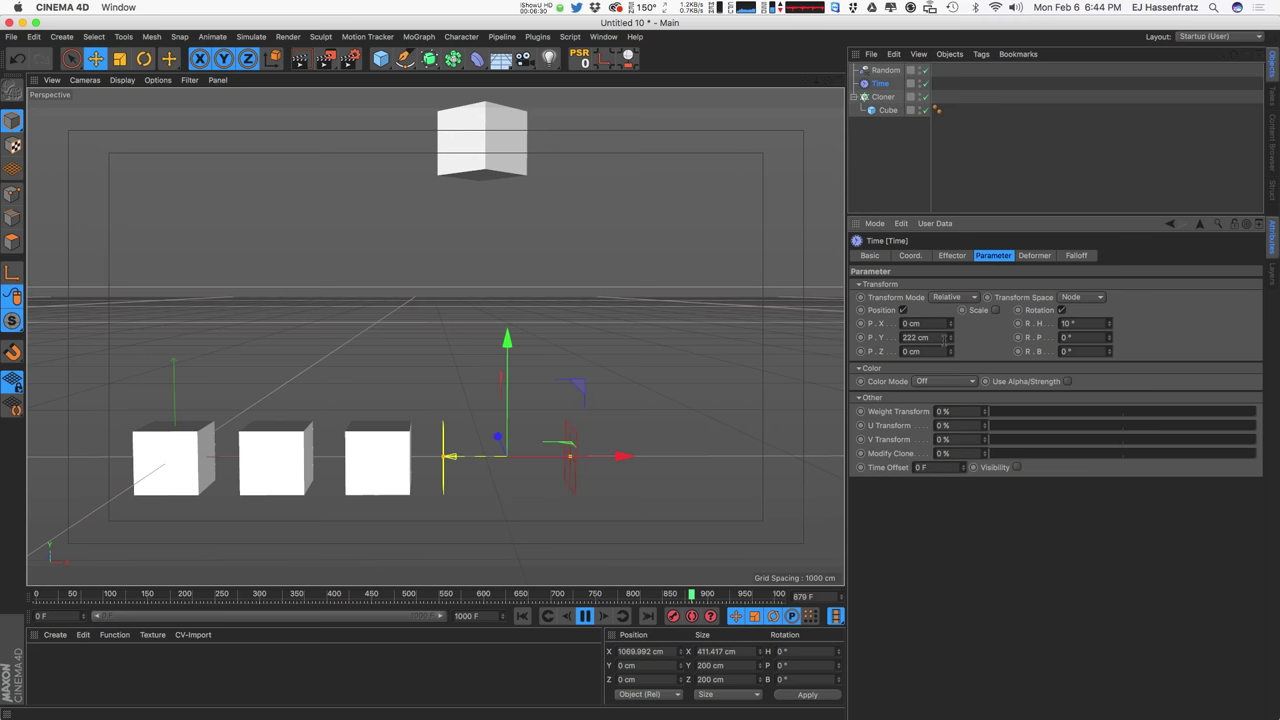
pyautogui.moveTo(951, 341); pyautogui.dragTo(519, 404)
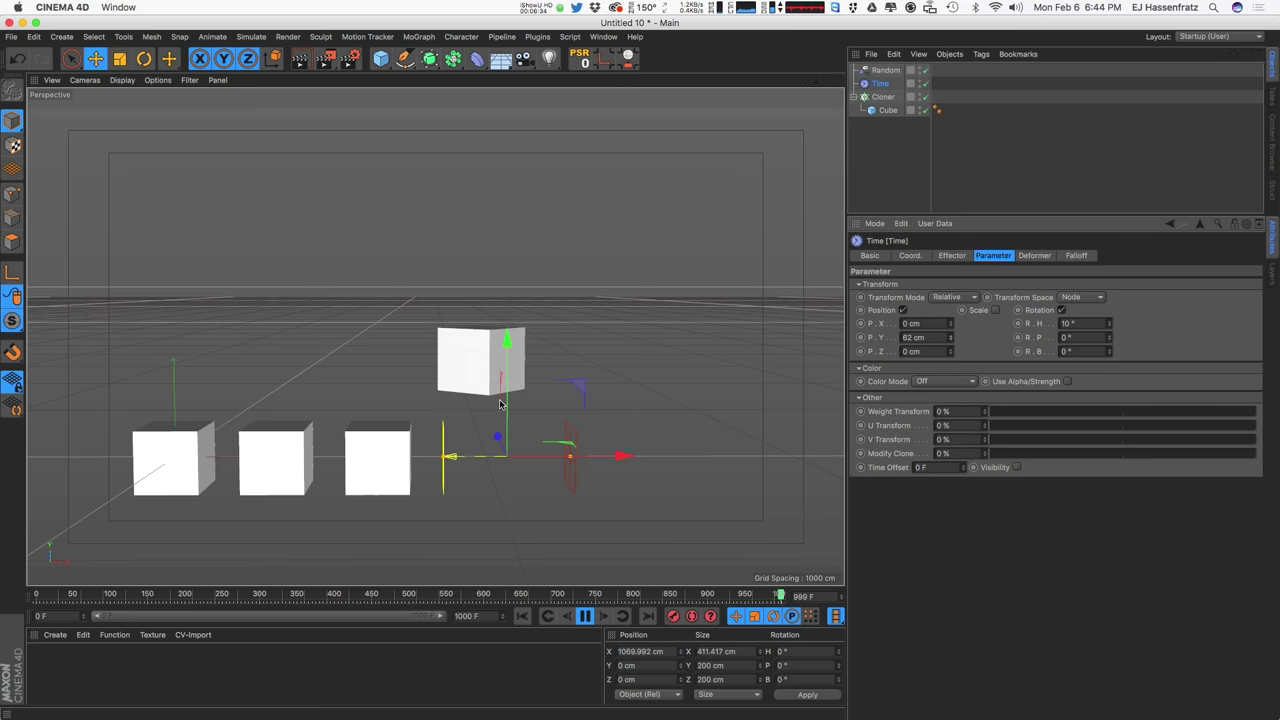
pyautogui.moveTo(622, 457); pyautogui.dragTo(800, 456)
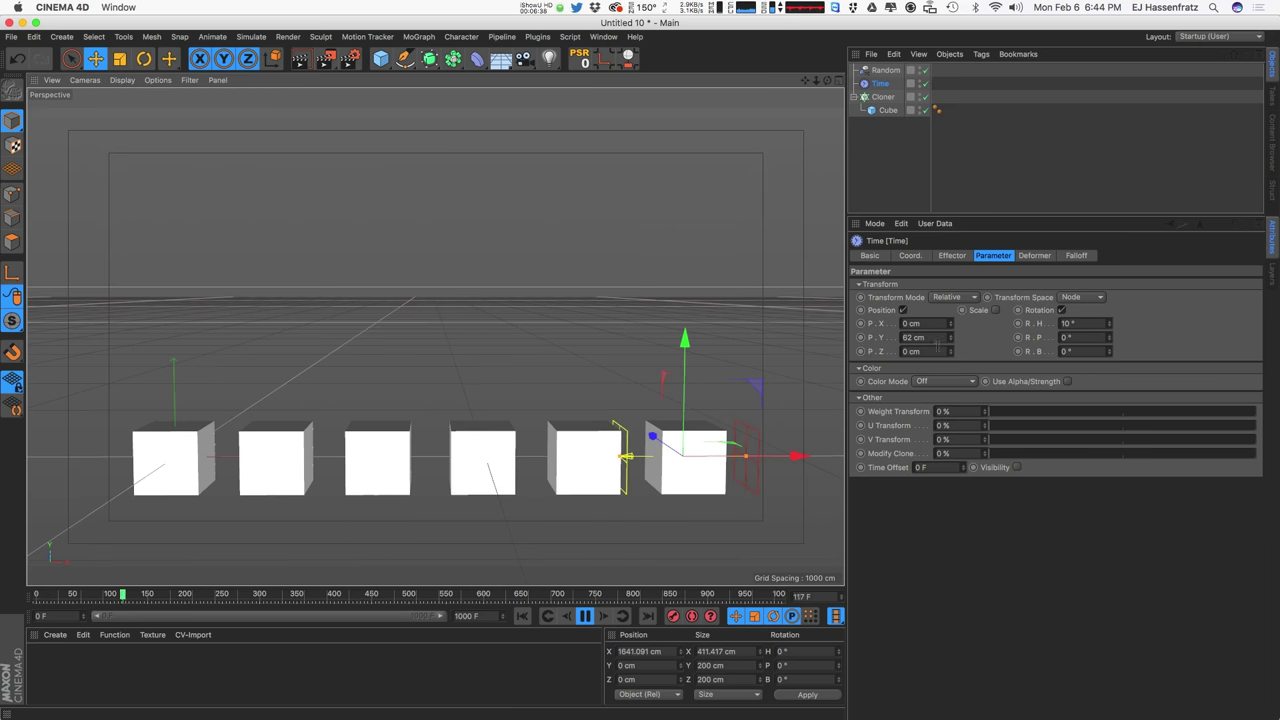
# Step: Try Y position values of 41 and 230 cm, set it to 65 cm, and move the Time effector to about X 707 cm
pyautogui.moveTo(953, 341); pyautogui.dragTo(955, 348)
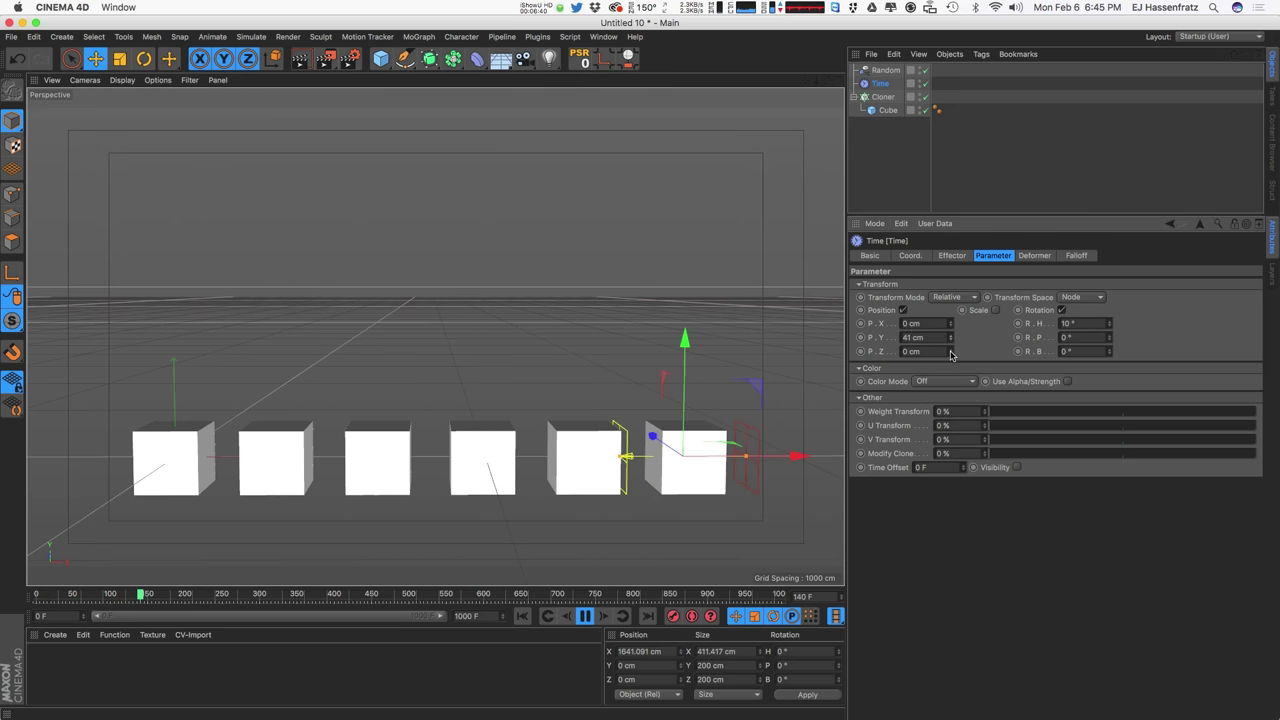
pyautogui.moveTo(779, 464)
pyautogui.mouseDown()
pyautogui.moveTo(862, 458)
pyautogui.moveTo(678, 455)
pyautogui.moveTo(763, 455)
pyautogui.mouseUp()
pyautogui.moveTo(951, 338); pyautogui.dragTo(964, 232)
pyautogui.moveTo(748, 458)
pyautogui.mouseDown()
pyautogui.moveTo(665, 457)
pyautogui.moveTo(764, 457)
pyautogui.moveTo(633, 458)
pyautogui.moveTo(737, 458)
pyautogui.mouseUp()
pyautogui.moveTo(951, 337); pyautogui.dragTo(951, 366)
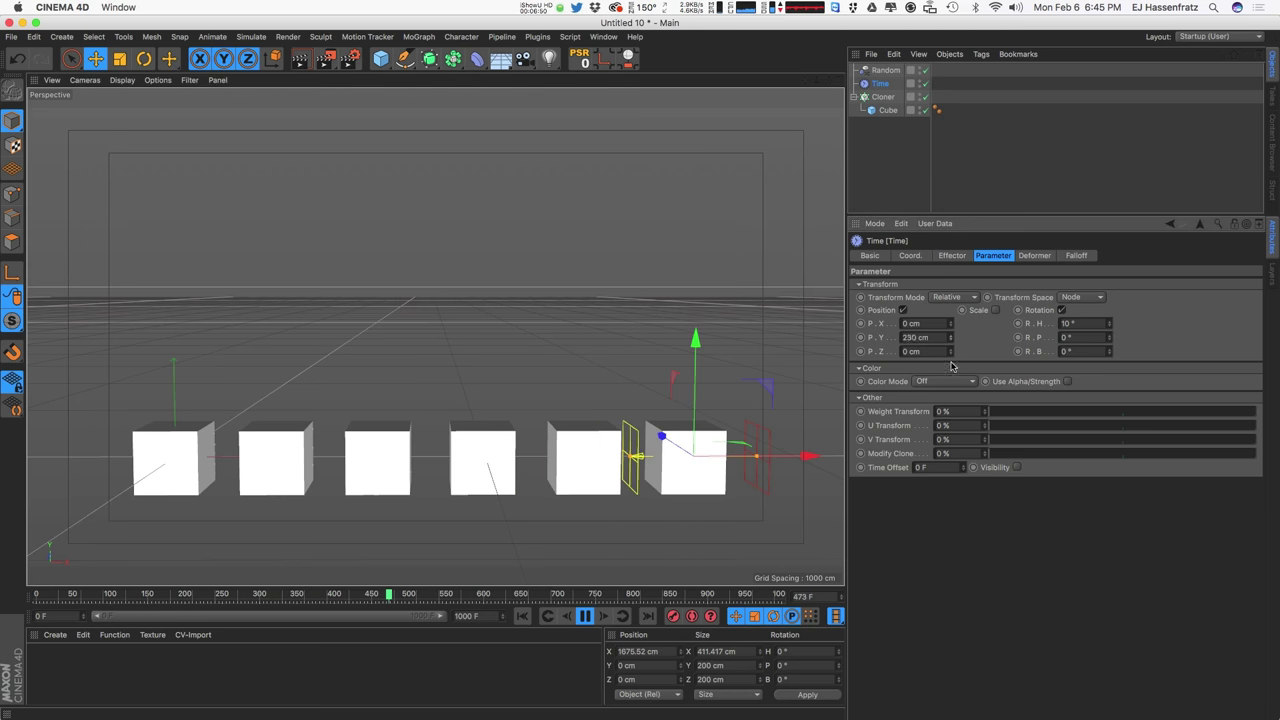
pyautogui.moveTo(797, 458); pyautogui.dragTo(508, 463)
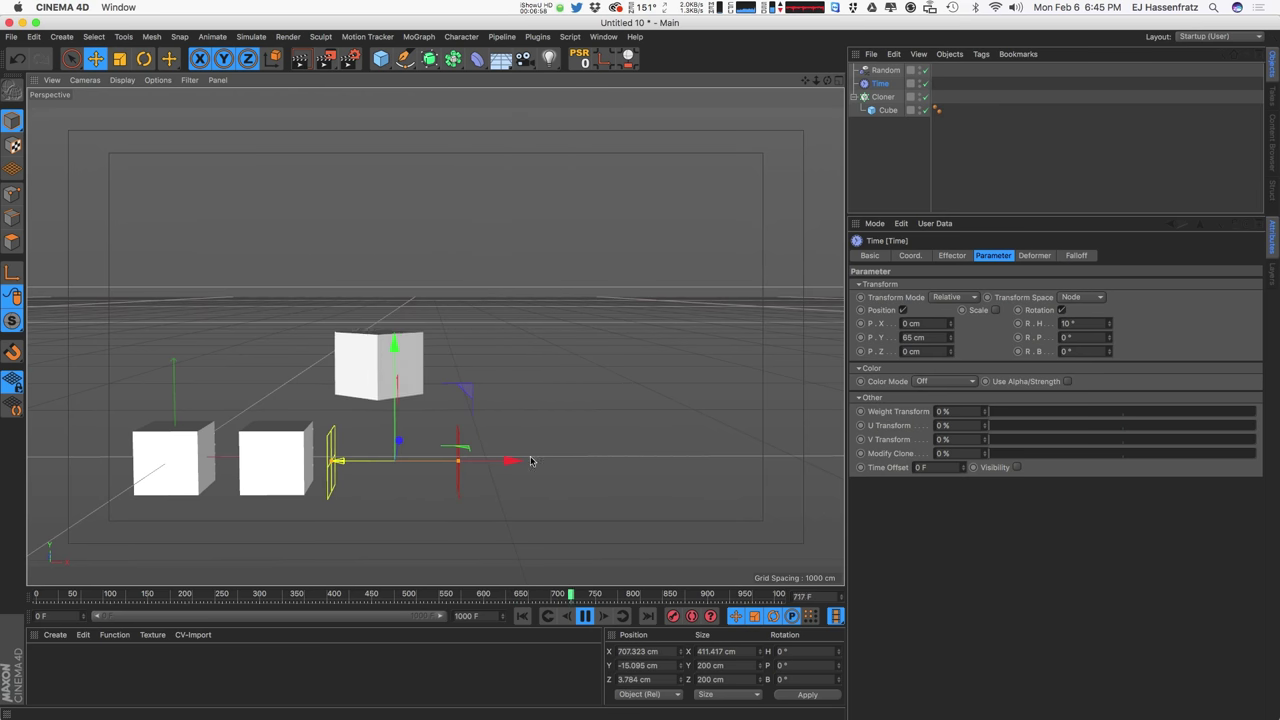
# Step: Set the Time effector's rotation to H 26°, P 19° and B 10°, and move the effector to about X 1491 cm
pyautogui.moveTo(1110, 325); pyautogui.dragTo(1117, 270)
pyautogui.moveTo(1110, 353); pyautogui.dragTo(1112, 321)
pyautogui.moveTo(514, 464)
pyautogui.mouseDown()
pyautogui.moveTo(486, 465)
pyautogui.moveTo(517, 462)
pyautogui.moveTo(498, 462)
pyautogui.mouseUp()
pyautogui.moveTo(1109, 325); pyautogui.dragTo(1108, 375)
pyautogui.moveTo(495, 462); pyautogui.dragTo(673, 450)
pyautogui.moveTo(642, 450); pyautogui.dragTo(747, 490)
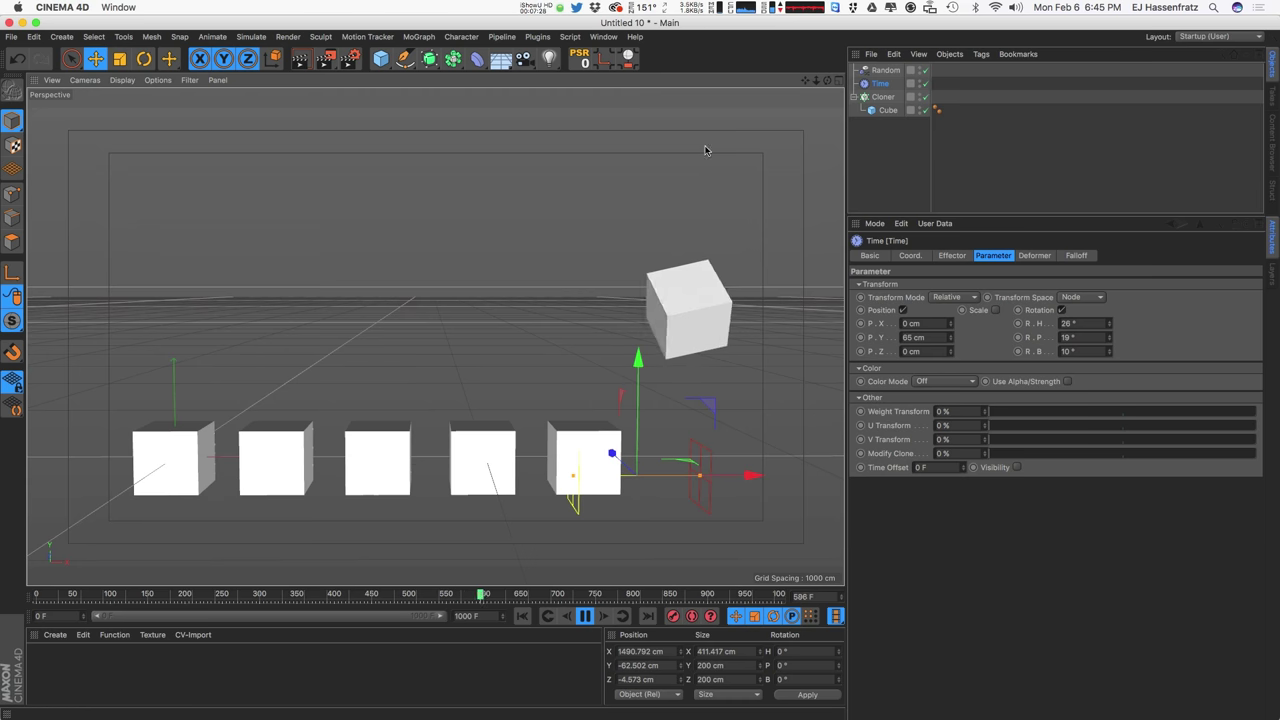
# Step: Change the Time effector's falloff shape to Sphere and scale the falloff to 374%
pyautogui.click(1076, 255)
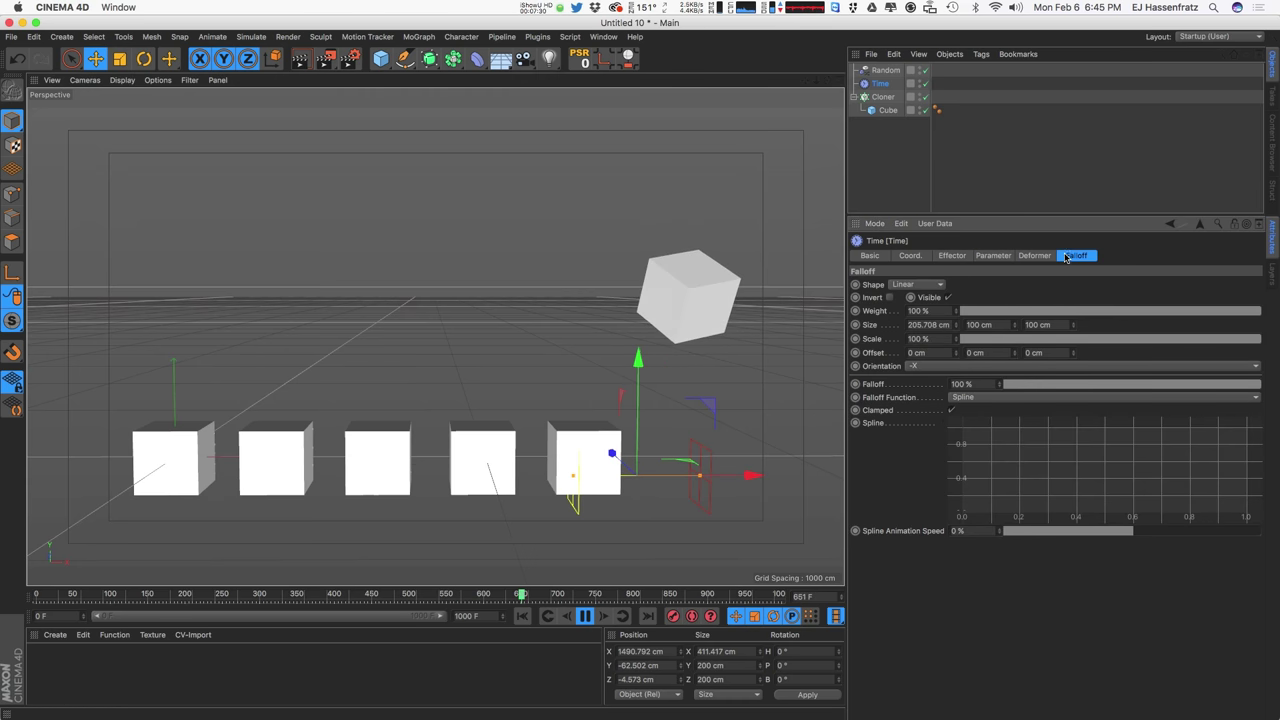
pyautogui.click(915, 284)
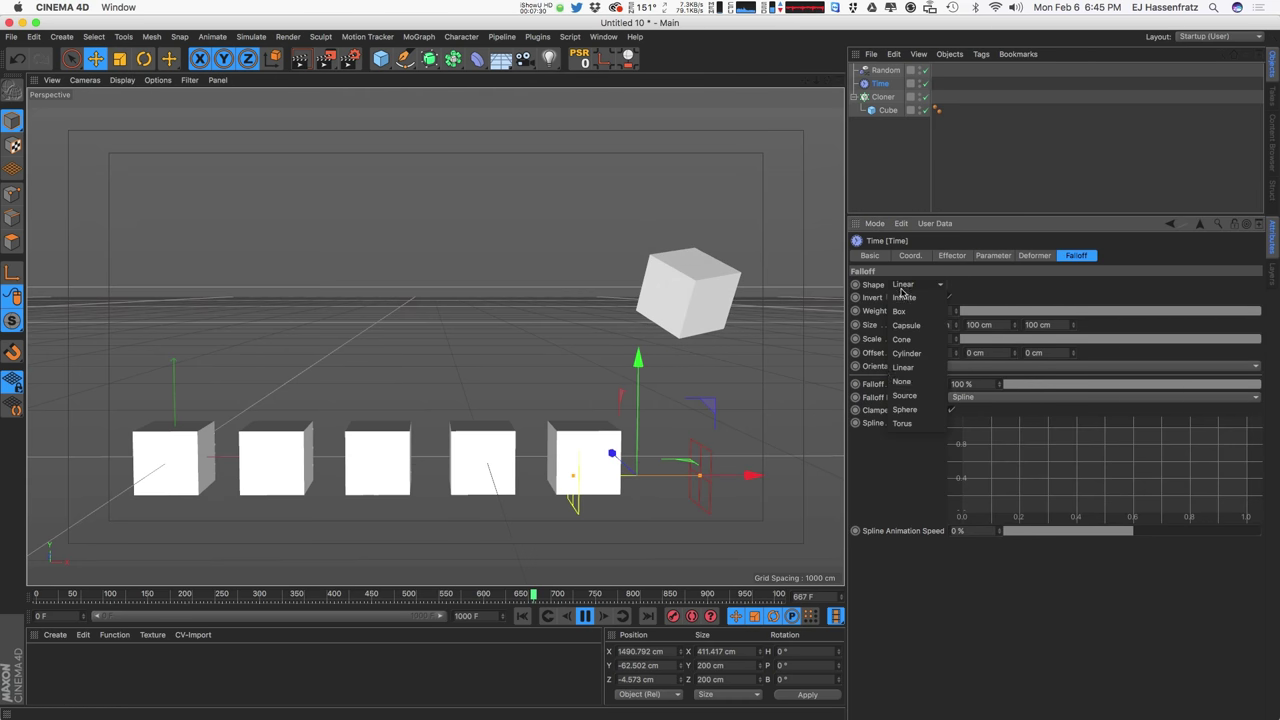
pyautogui.click(928, 409)
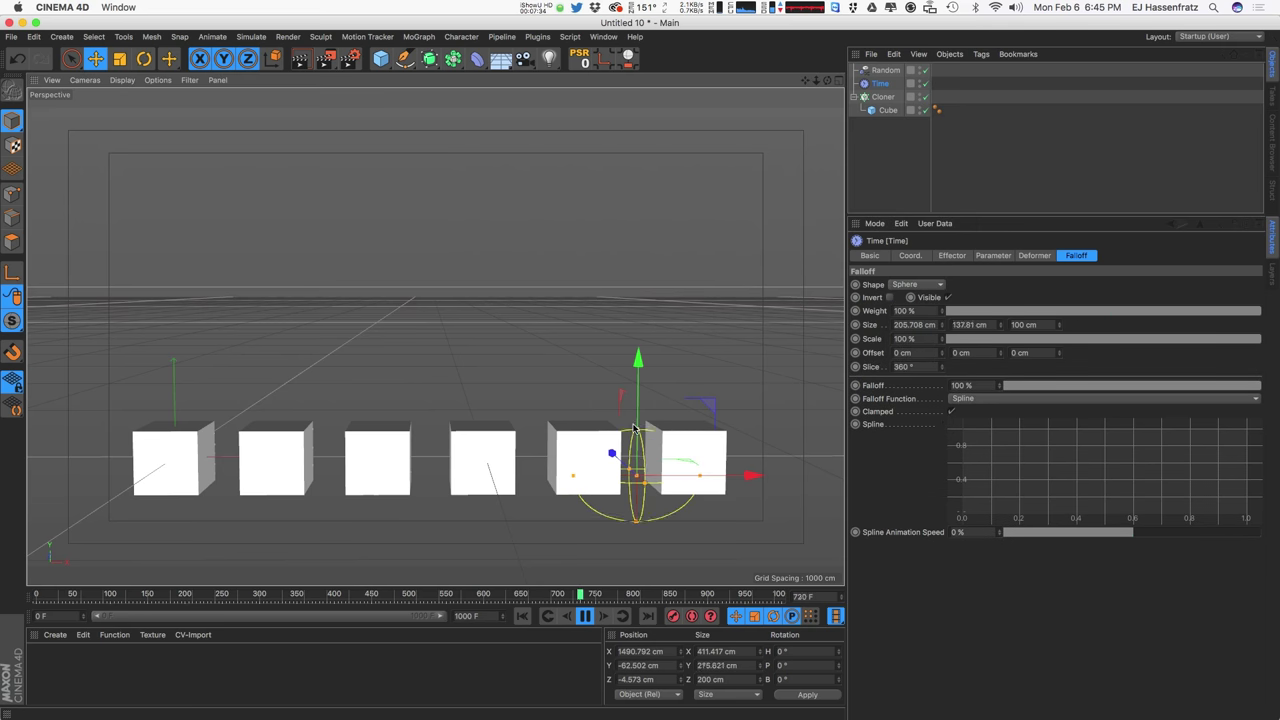
pyautogui.moveTo(940, 339); pyautogui.dragTo(926, 130)
# Step: Move the spherical falloff along X to about 581 cm and stretch its Y size to about 225 cm
pyautogui.moveTo(729, 474); pyautogui.dragTo(482, 476)
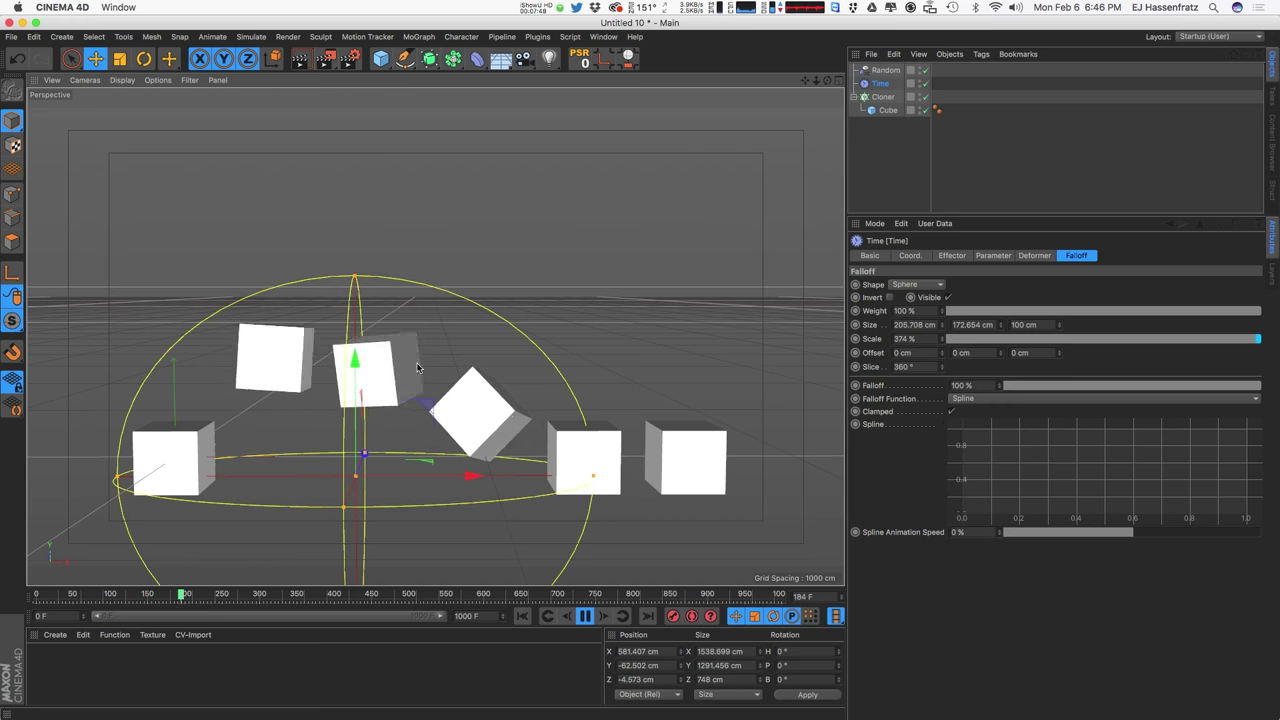
pyautogui.moveTo(354, 276); pyautogui.dragTo(354, 214)
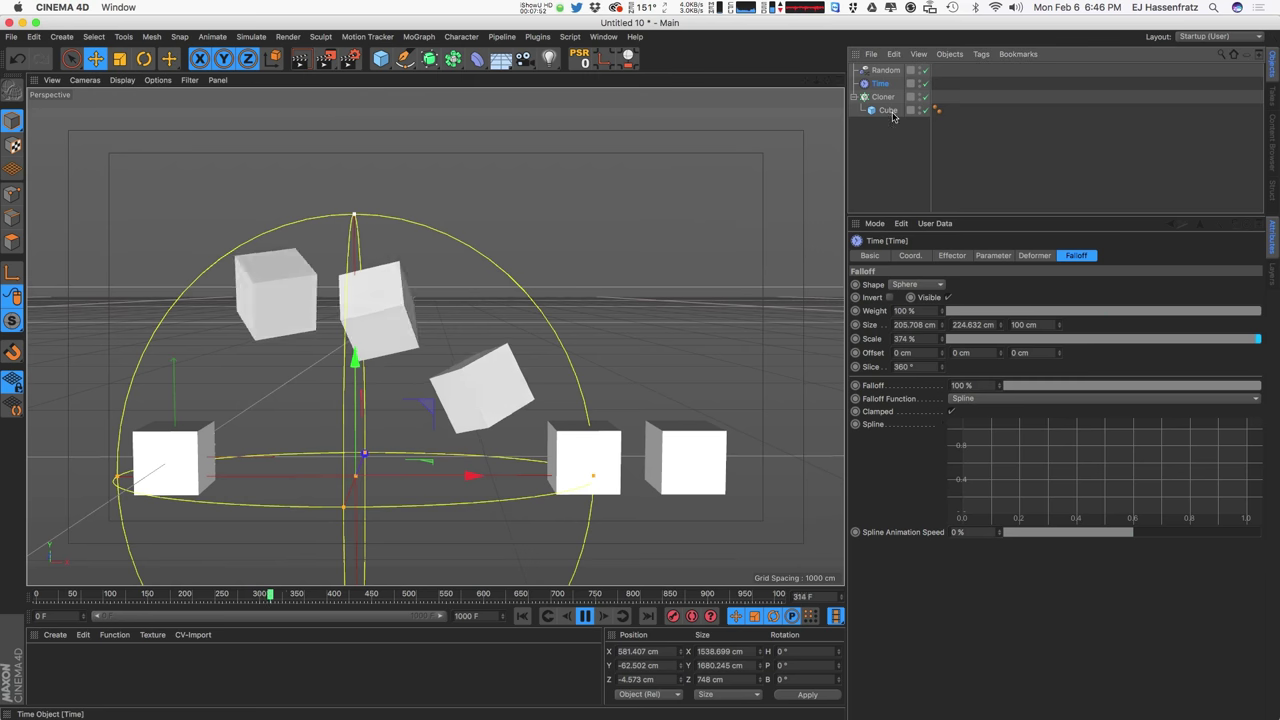
# Step: Set the Time effector's X position parameter to 58 cm and Z to -111 cm, and move the effector to about X 829 cm
pyautogui.click(988, 256)
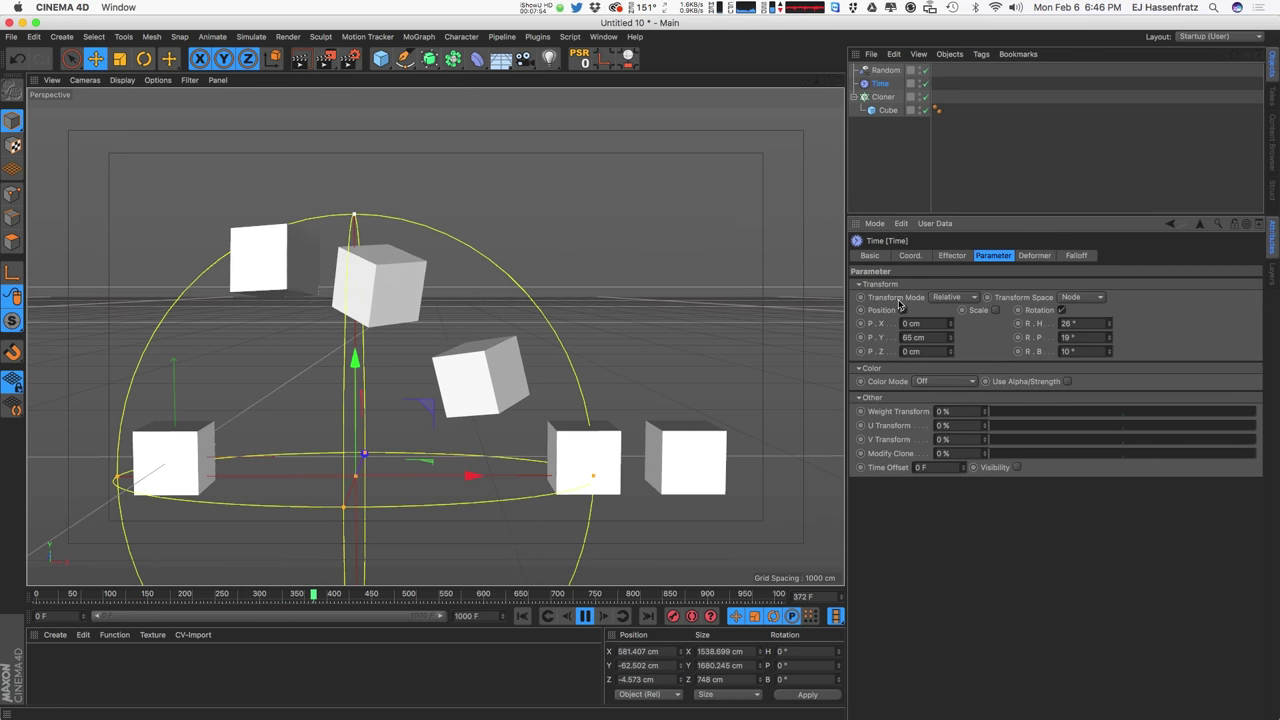
pyautogui.moveTo(949, 322); pyautogui.dragTo(915, 297)
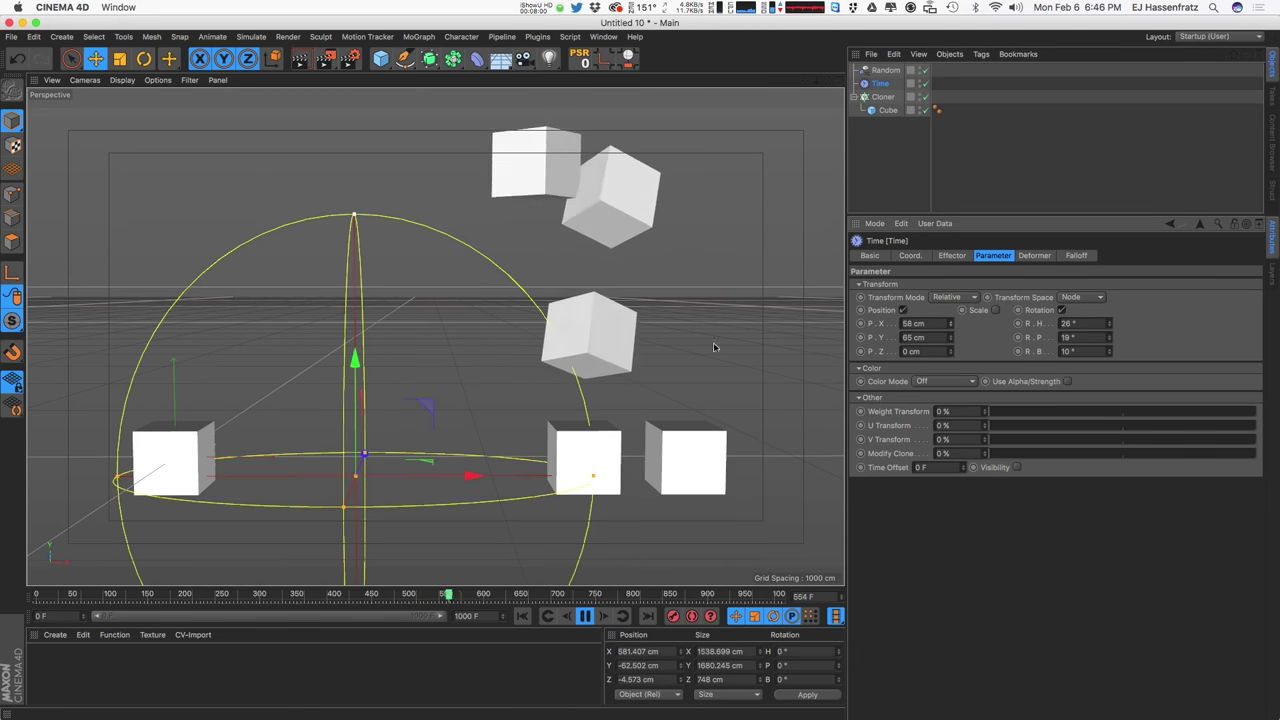
pyautogui.moveTo(950, 351); pyautogui.dragTo(950, 354)
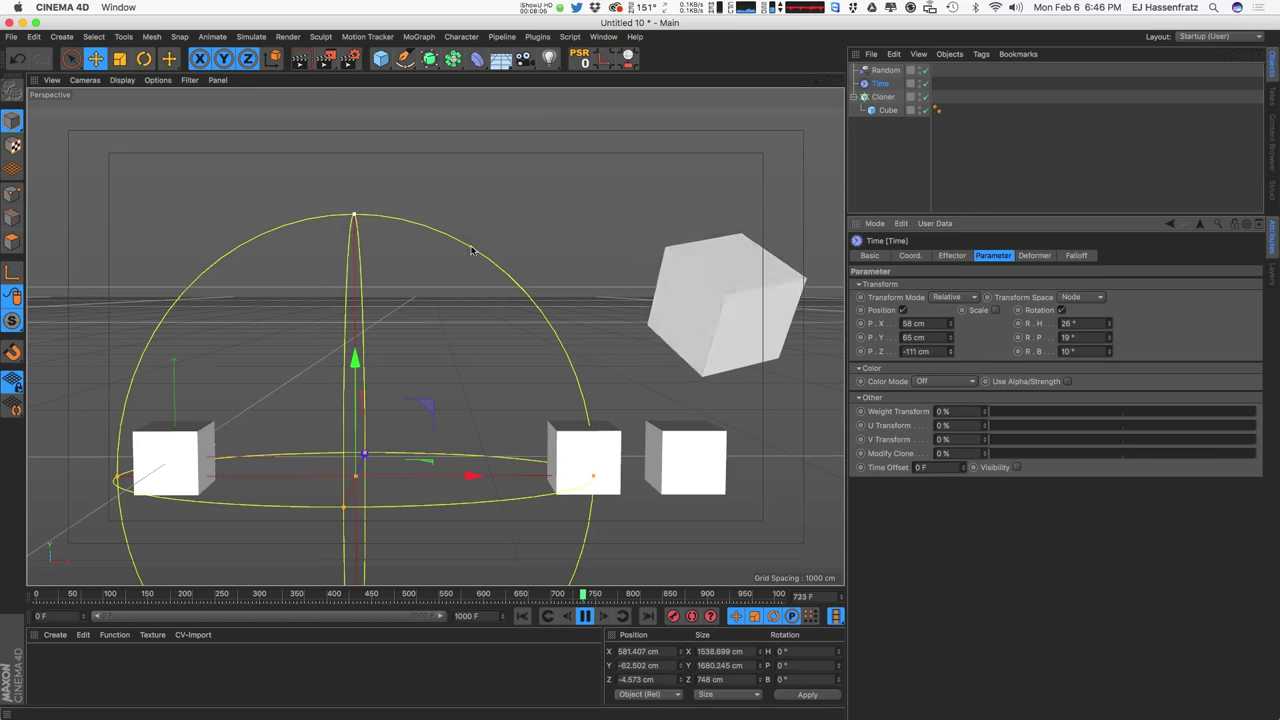
pyautogui.moveTo(501, 462); pyautogui.dragTo(517, 440)
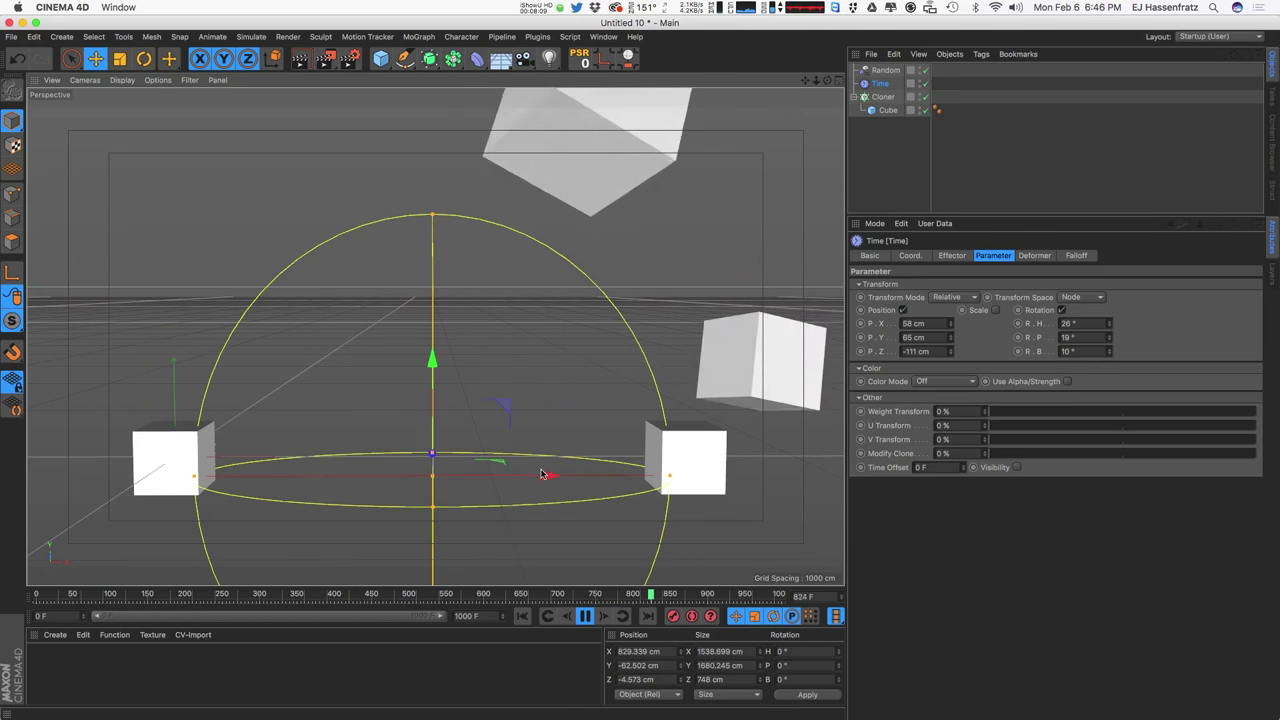
# Step: Switch to the open marble.c4d project to view the fractured torus and sphere example
pyautogui.click(11, 36)
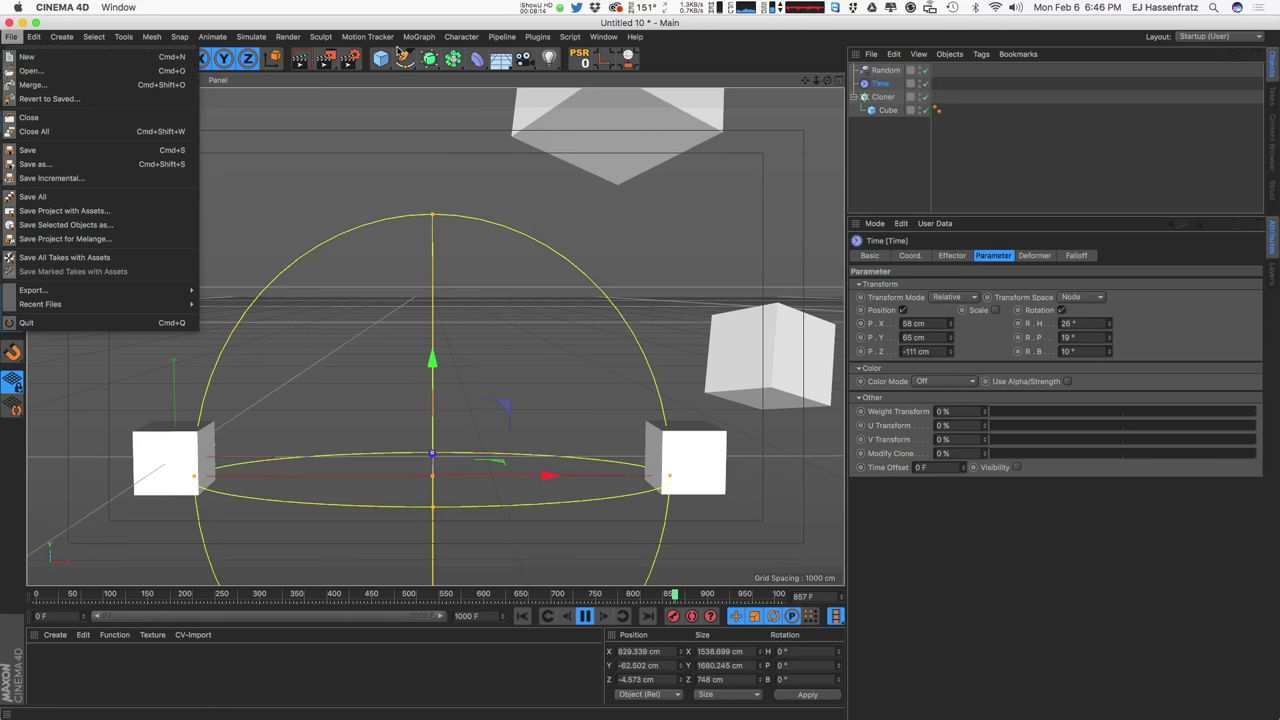
pyautogui.click(603, 37)
pyautogui.click(640, 481)
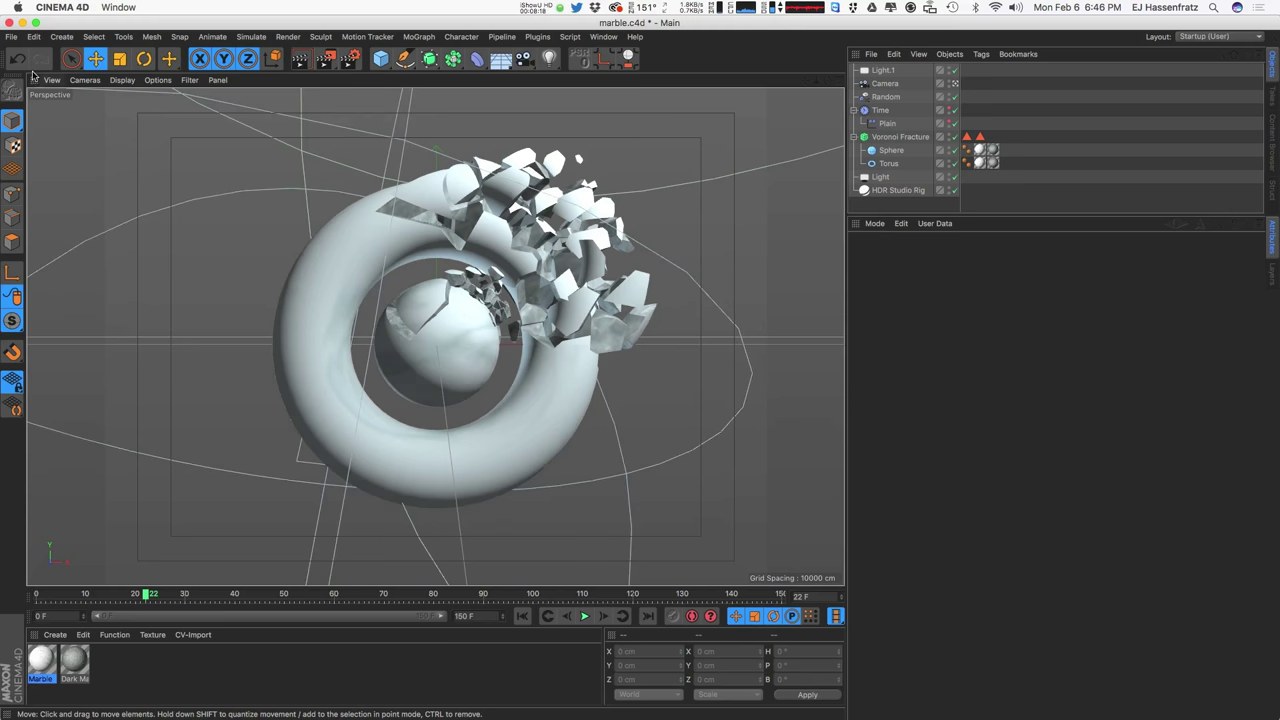
# Step: Create a new project and add a Torus primitive
pyautogui.click(11, 37)
pyautogui.click(30, 47)
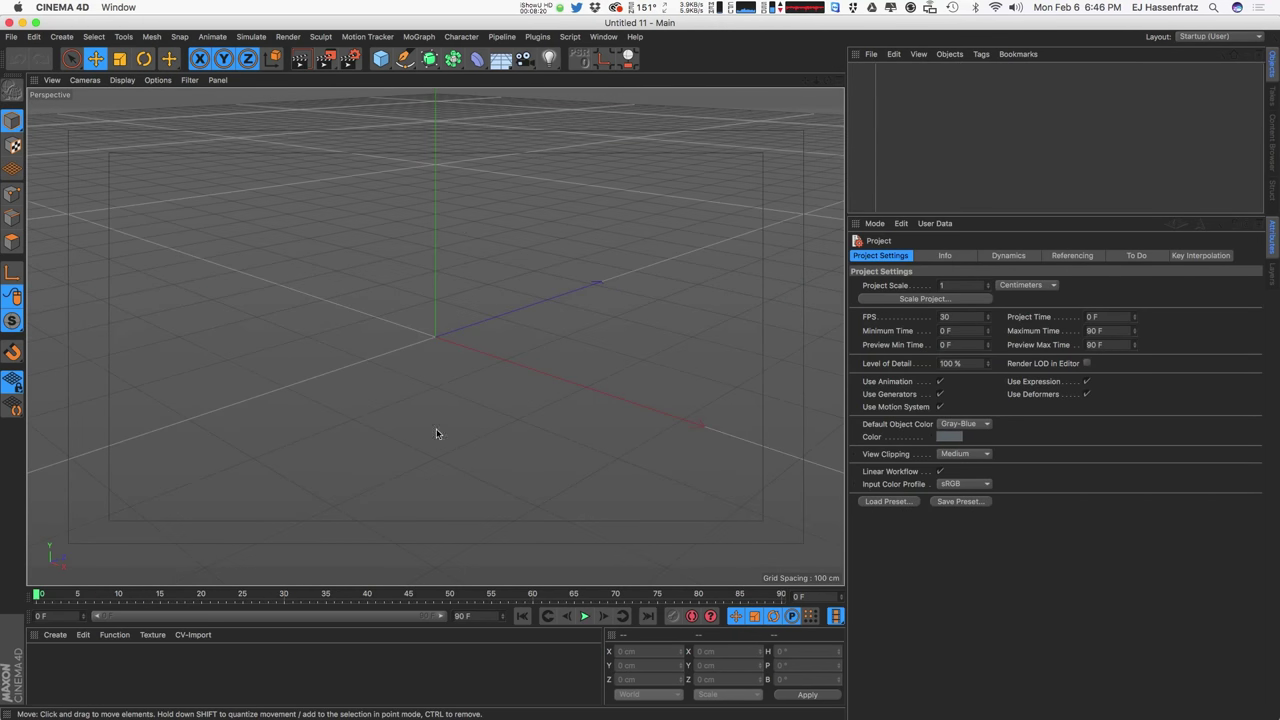
pyautogui.moveTo(380, 58); pyautogui.dragTo(456, 120)
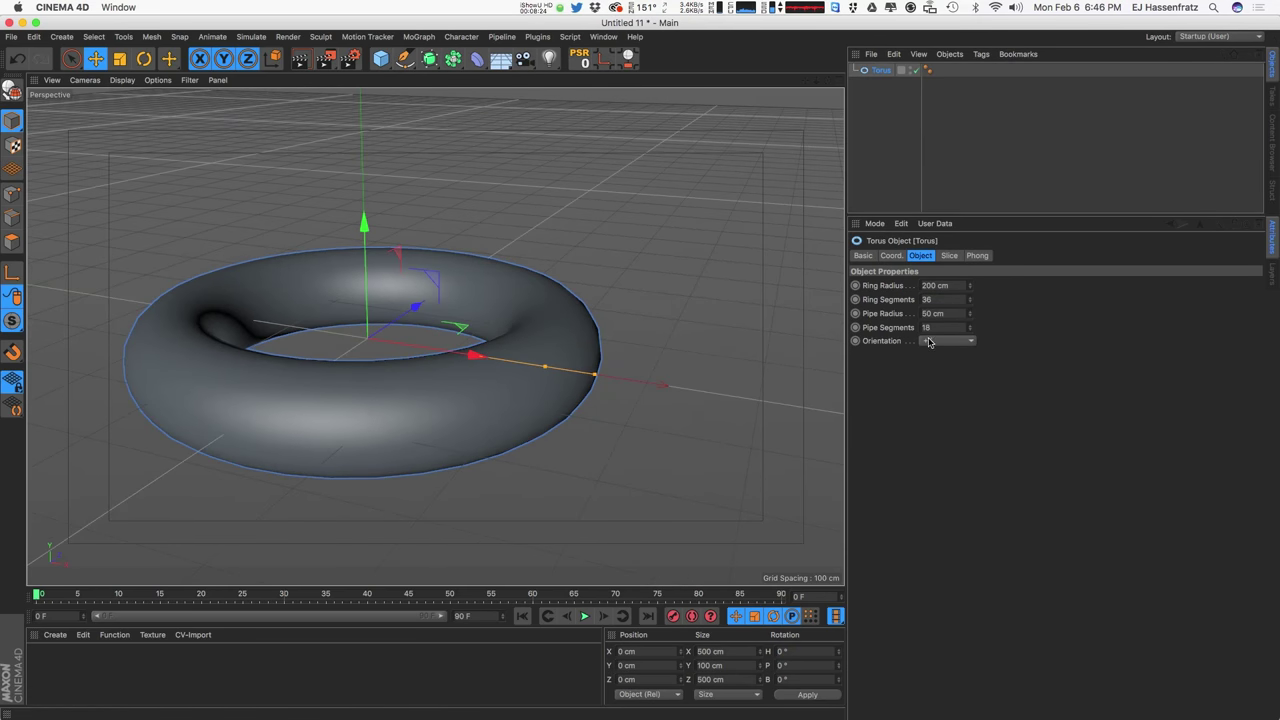
# Step: Orient the torus along +Z and add a sphere at its centre, shrunk to a radius of about 70 cm
pyautogui.click(946, 340)
pyautogui.click(955, 428)
pyautogui.keyDown('alt'); pyautogui.moveTo(380, 370); pyautogui.dragTo(584, 323); pyautogui.keyUp('alt')
pyautogui.moveTo(380, 58); pyautogui.dragTo(640, 106)
pyautogui.moveTo(489, 366); pyautogui.dragTo(458, 366)
pyautogui.keyDown('alt'); pyautogui.moveTo(440, 420); pyautogui.dragTo(462, 402); pyautogui.keyUp('alt')
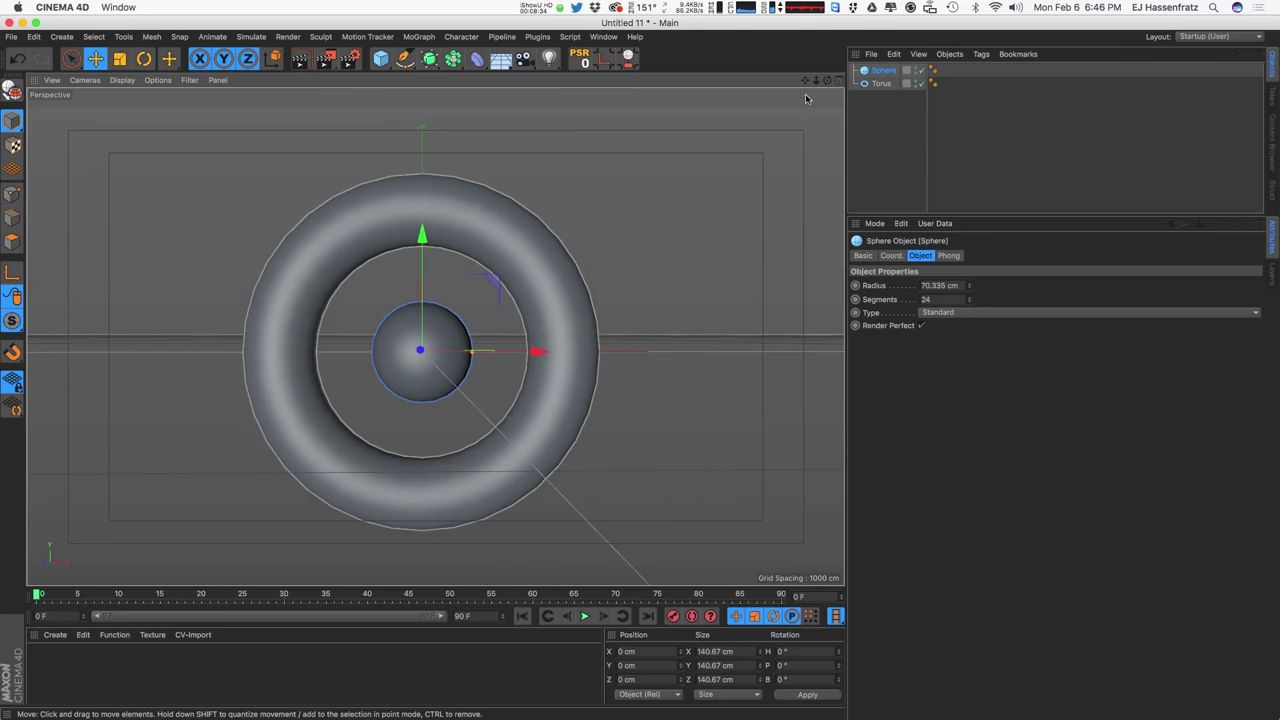
# Step: Raise the torus's ring segments to 99 and the sphere's segments to 64
pyautogui.keyDown('shift'); pyautogui.click(881, 83); pyautogui.keyUp('shift')
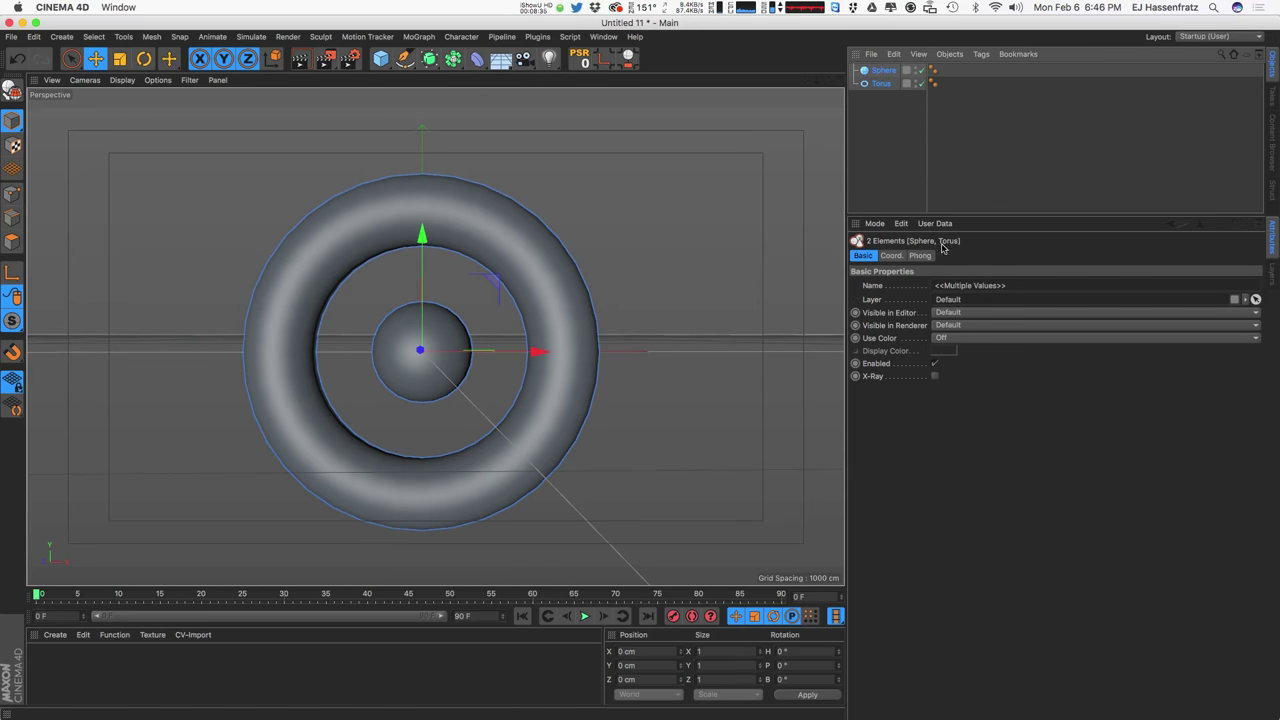
pyautogui.click(883, 84)
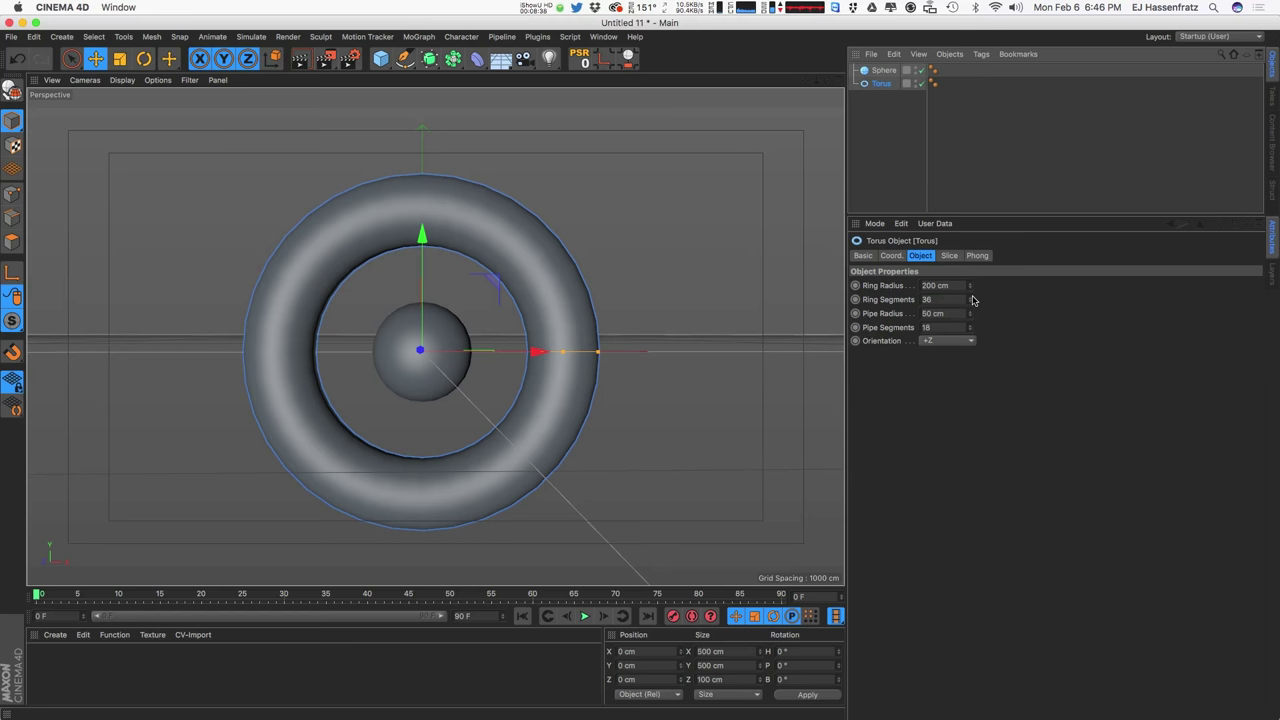
pyautogui.click(971, 298)
pyautogui.moveTo(971, 280); pyautogui.dragTo(971, 264)
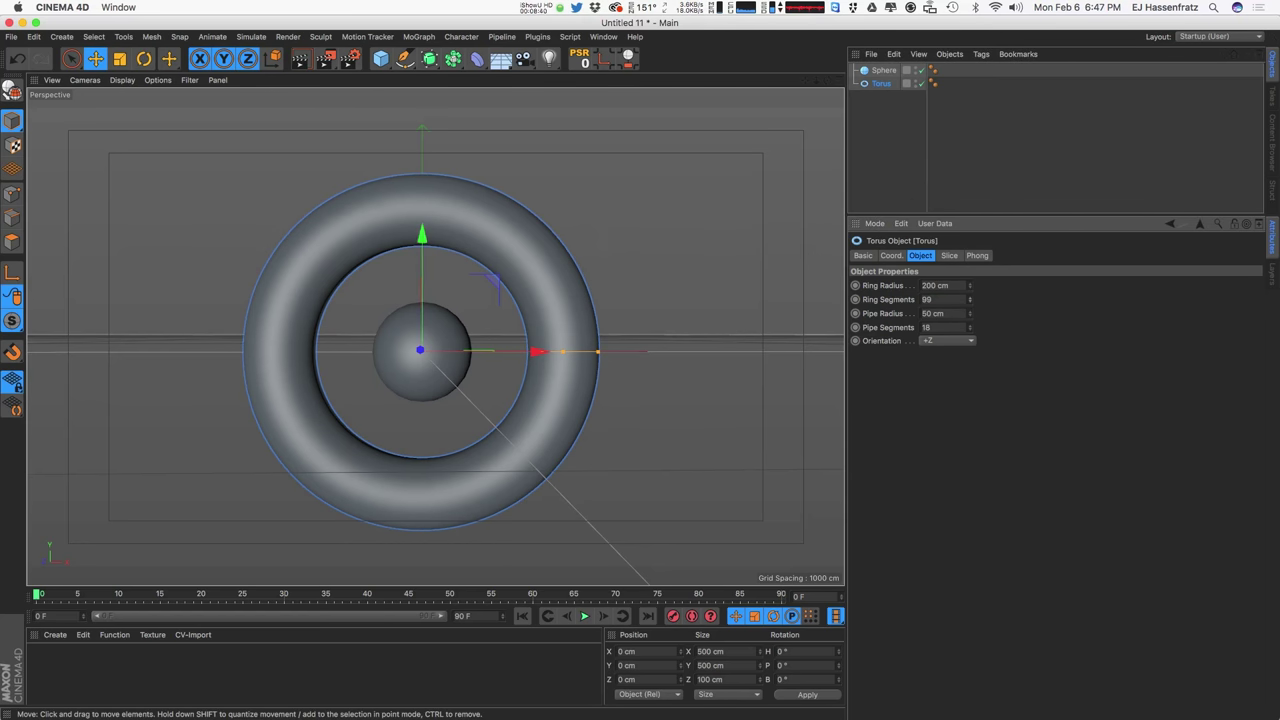
pyautogui.click(882, 71)
pyautogui.keyDown('alt'); pyautogui.moveTo(405, 350); pyautogui.dragTo(545, 275, button='right'); pyautogui.keyUp('alt')
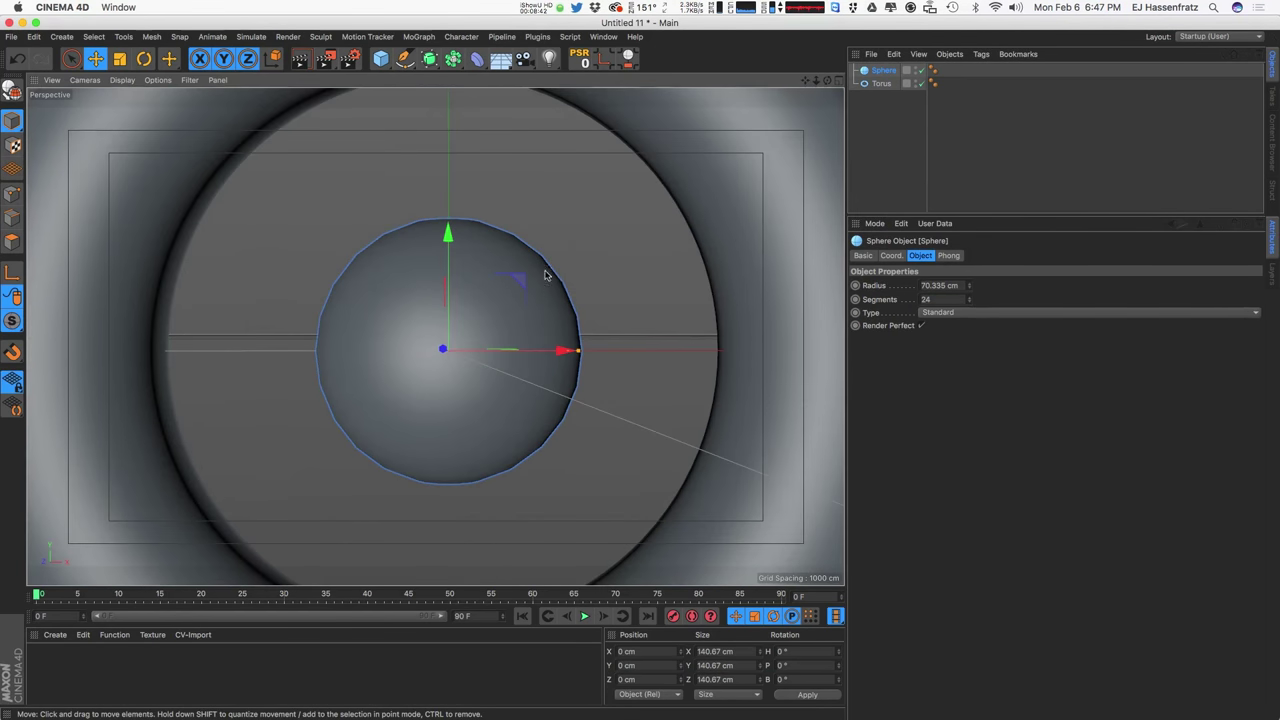
pyautogui.moveTo(969, 300); pyautogui.dragTo(970, 296)
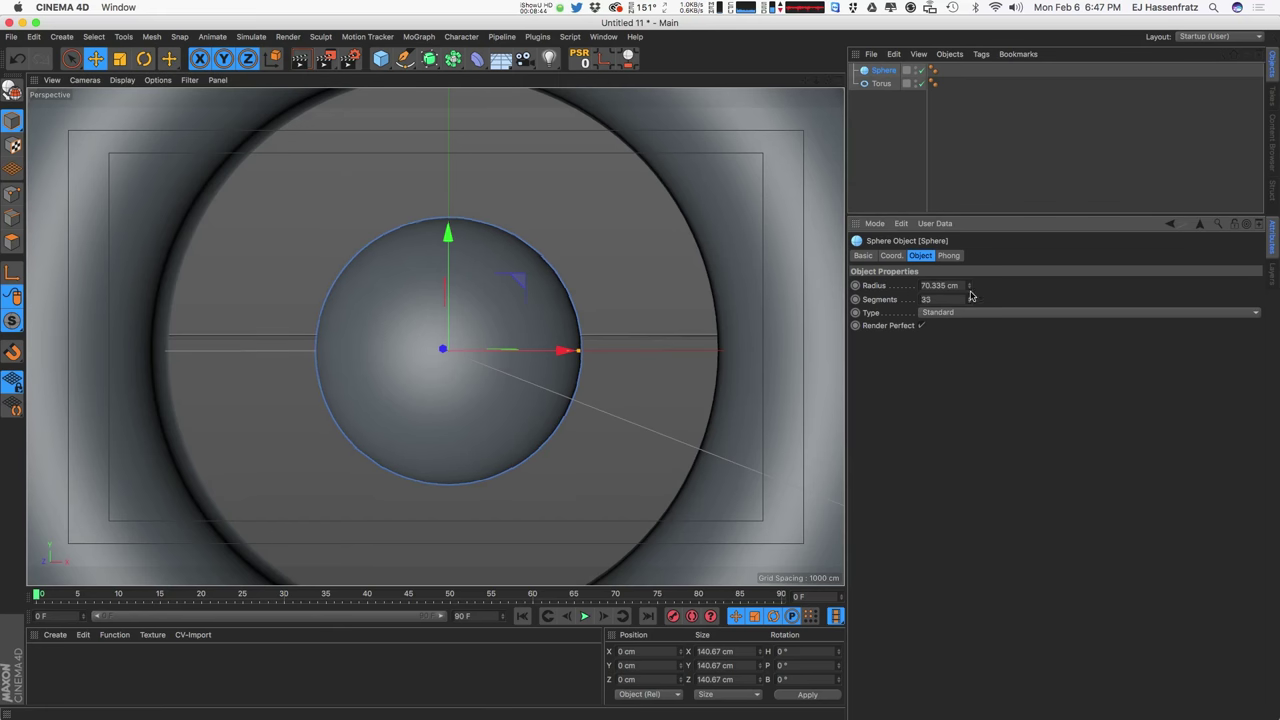
# Step: Add a Voronoi Fracture object and make the sphere and torus its children
pyautogui.keyDown('alt'); pyautogui.moveTo(520, 302); pyautogui.dragTo(448, 366, button='right'); pyautogui.keyUp('alt')
pyautogui.keyDown('alt'); pyautogui.moveTo(520, 298); pyautogui.dragTo(456, 302, button='middle'); pyautogui.keyUp('alt')
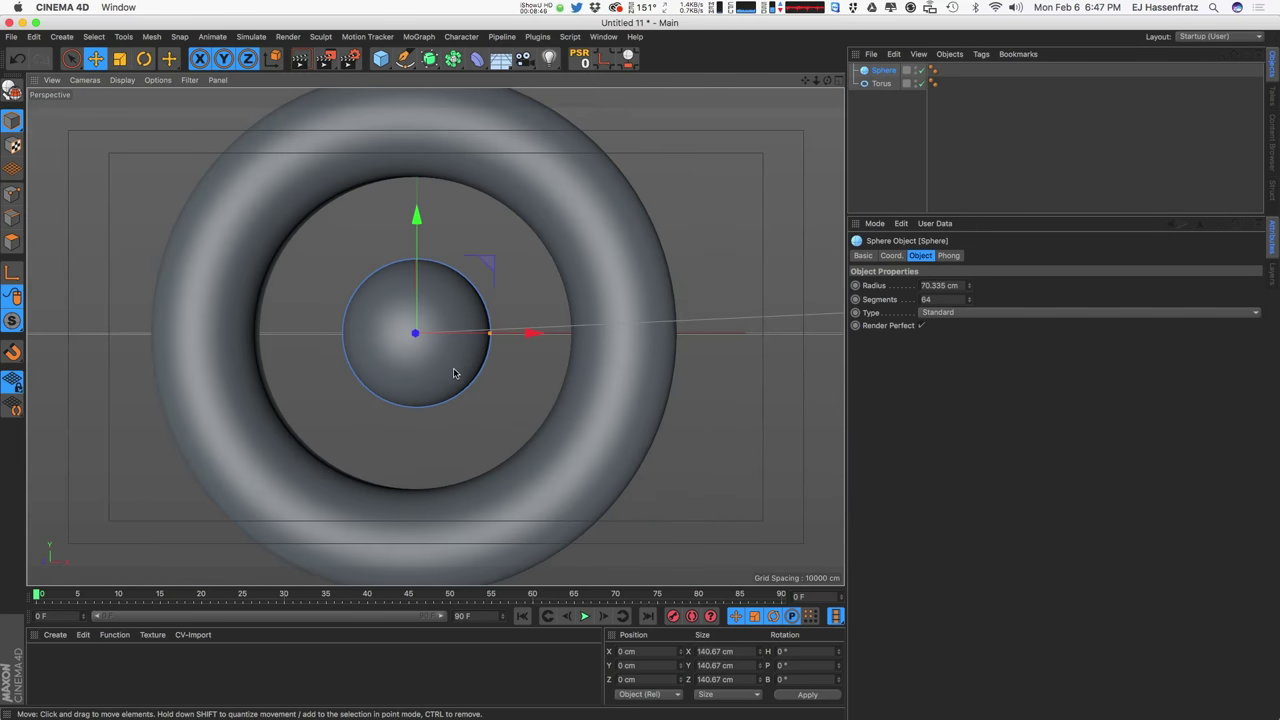
pyautogui.keyDown('alt'); pyautogui.moveTo(454, 372); pyautogui.dragTo(416, 402, button='right'); pyautogui.keyUp('alt')
pyautogui.keyDown('alt'); pyautogui.moveTo(437, 382); pyautogui.dragTo(467, 419, button='middle'); pyautogui.keyUp('alt')
pyautogui.scroll(-3, 440, 385)
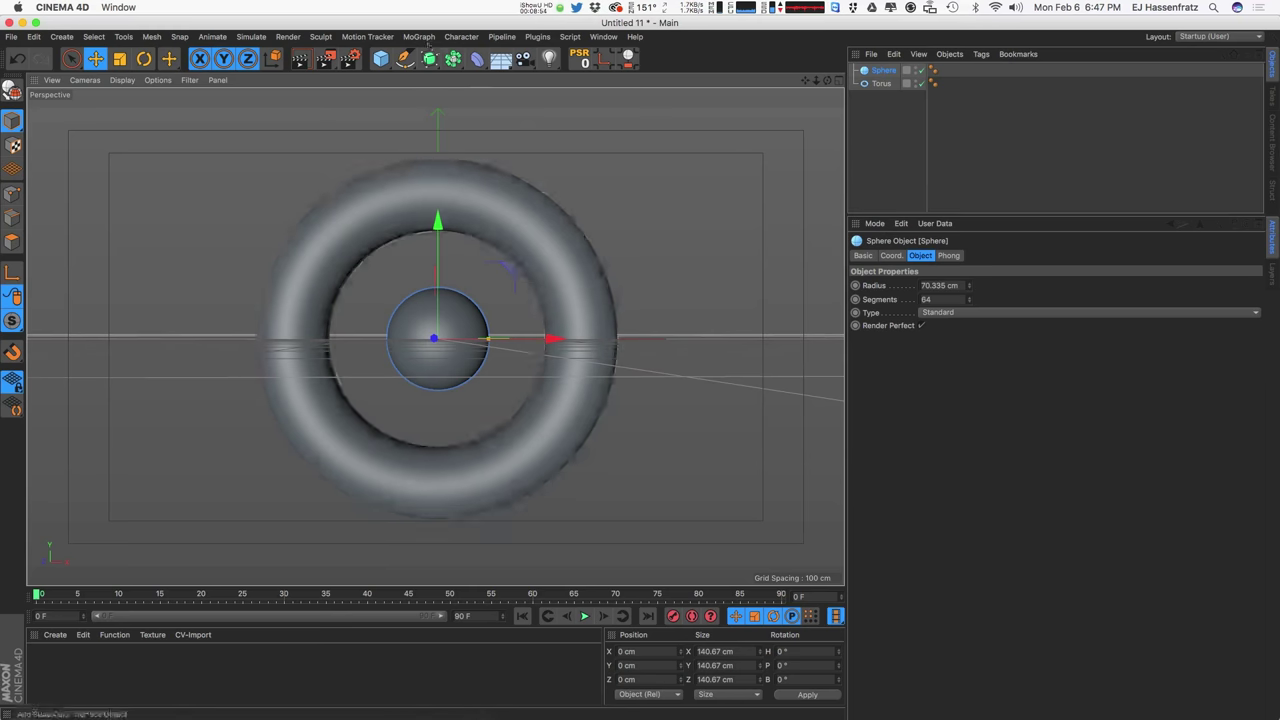
pyautogui.click(421, 37)
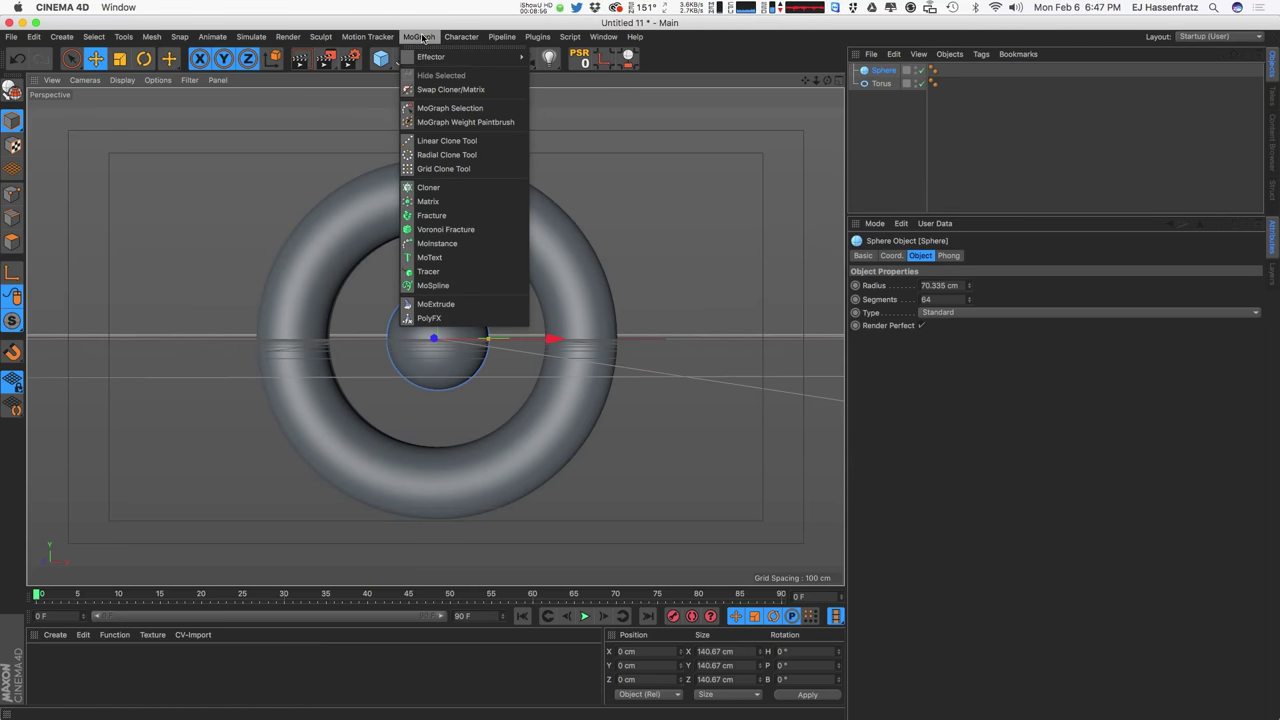
pyautogui.click(494, 232)
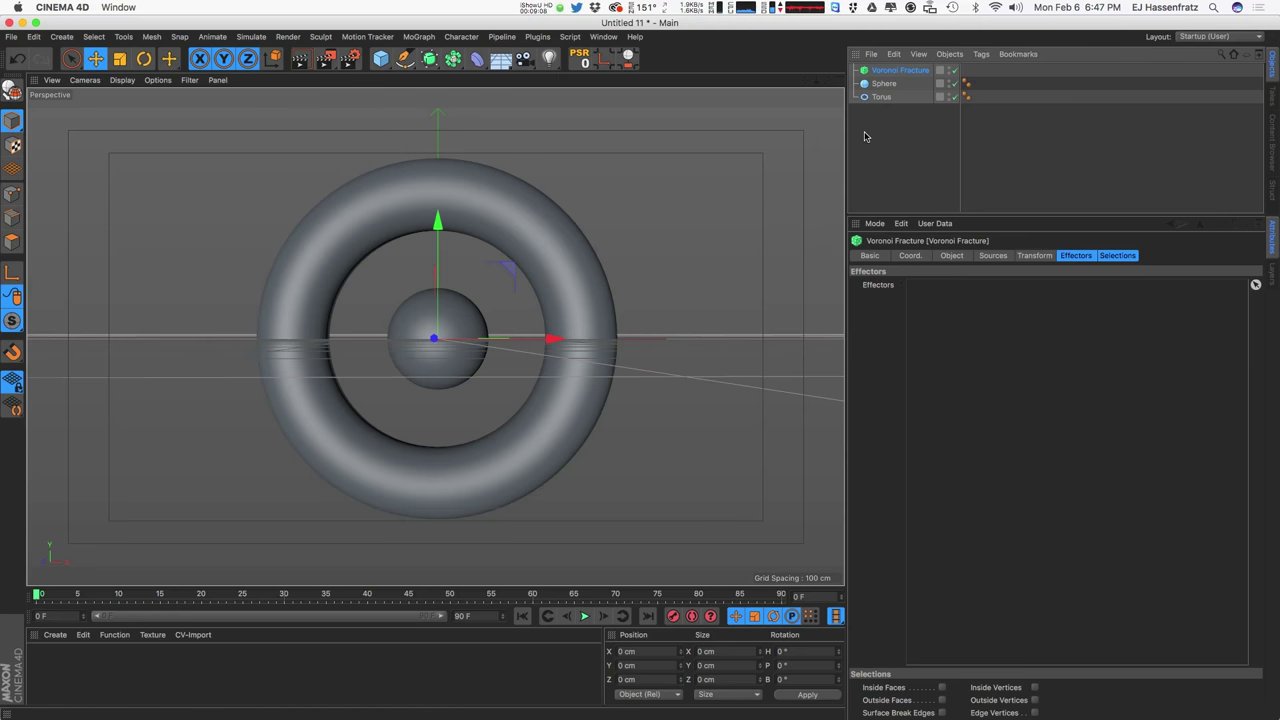
pyautogui.moveTo(888, 119); pyautogui.dragTo(906, 71)
pyautogui.click(900, 70)
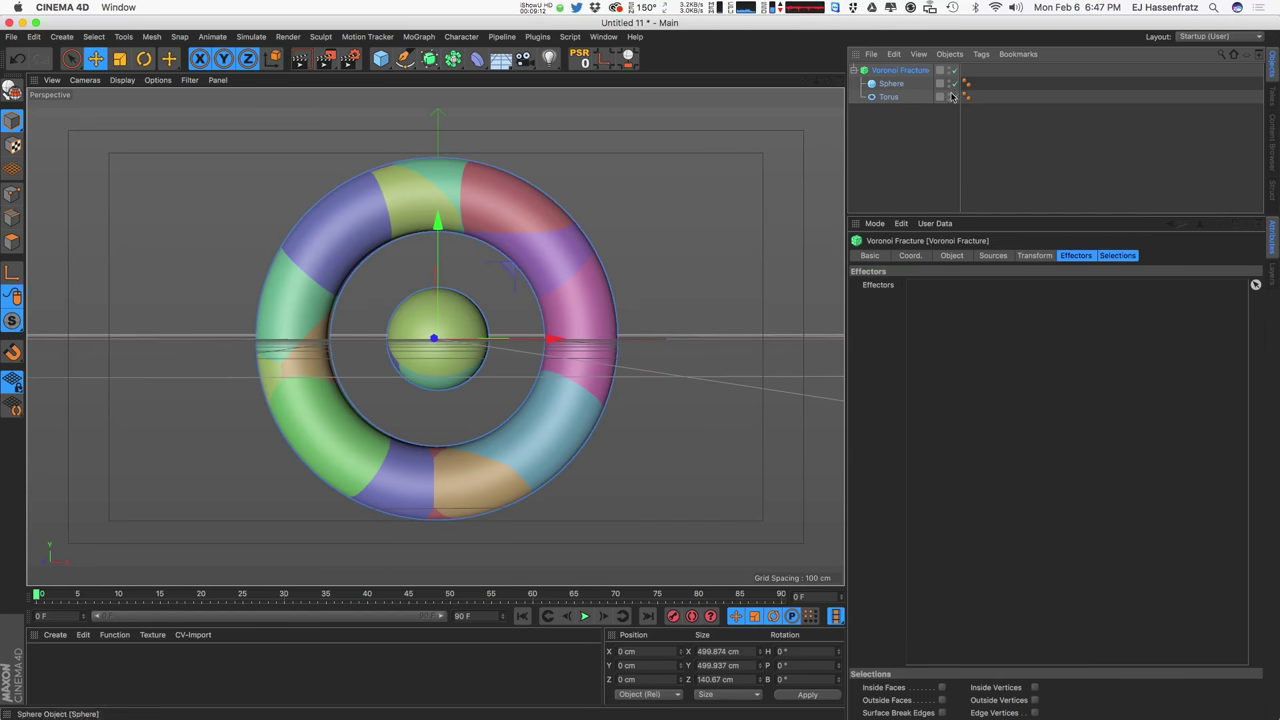
# Step: Set the Voronoi Fracture's distribution source to a point amount of 86 and enable Create Points Per Object
pyautogui.click(999, 257)
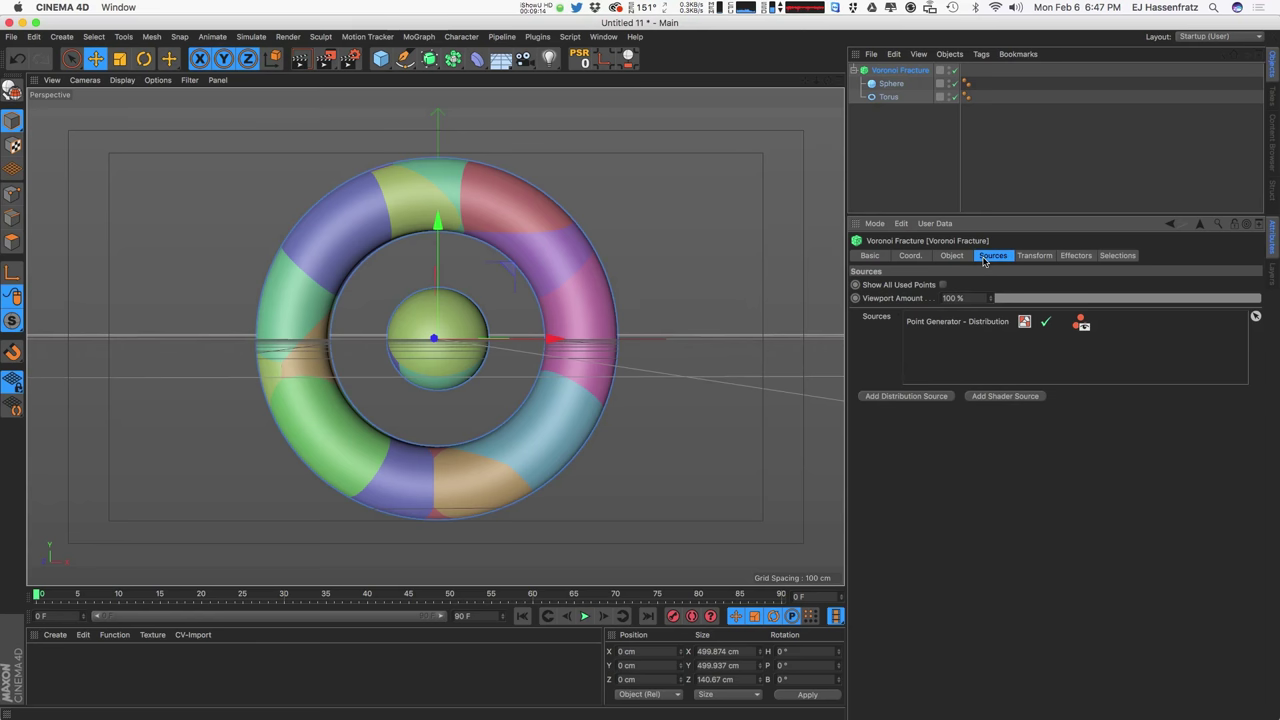
pyautogui.click(1022, 257)
pyautogui.click(990, 257)
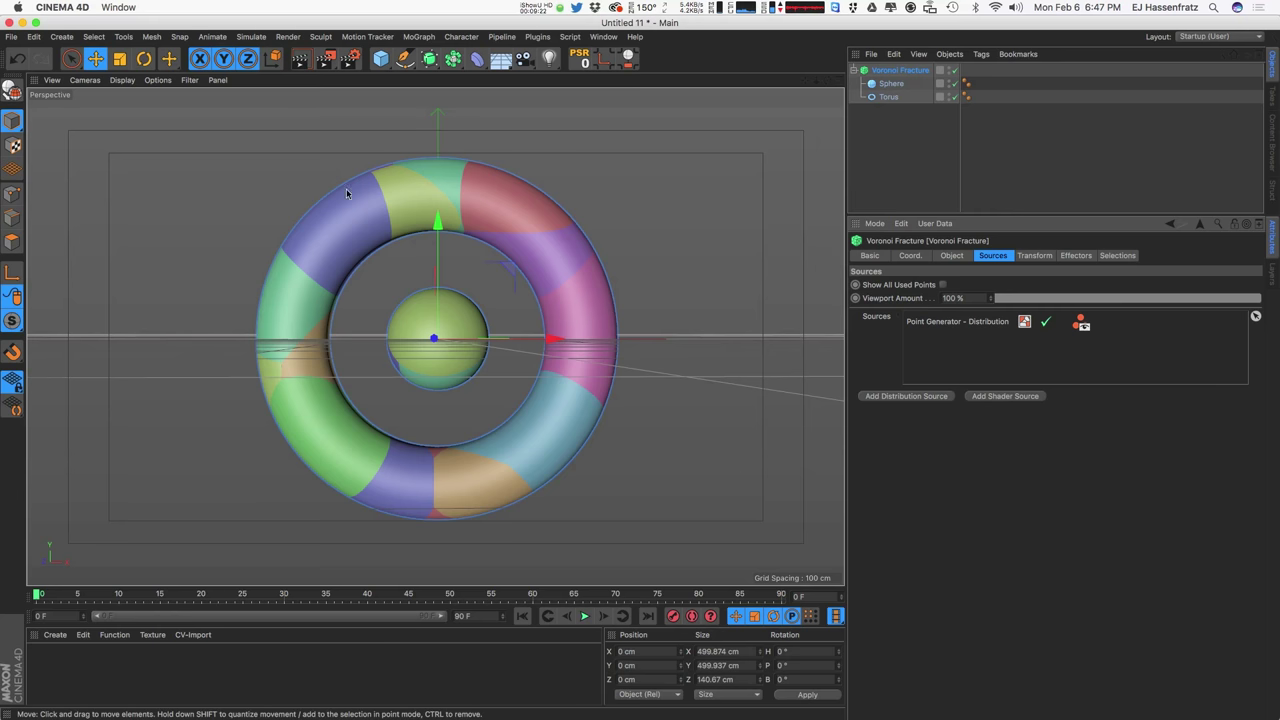
pyautogui.click(986, 332)
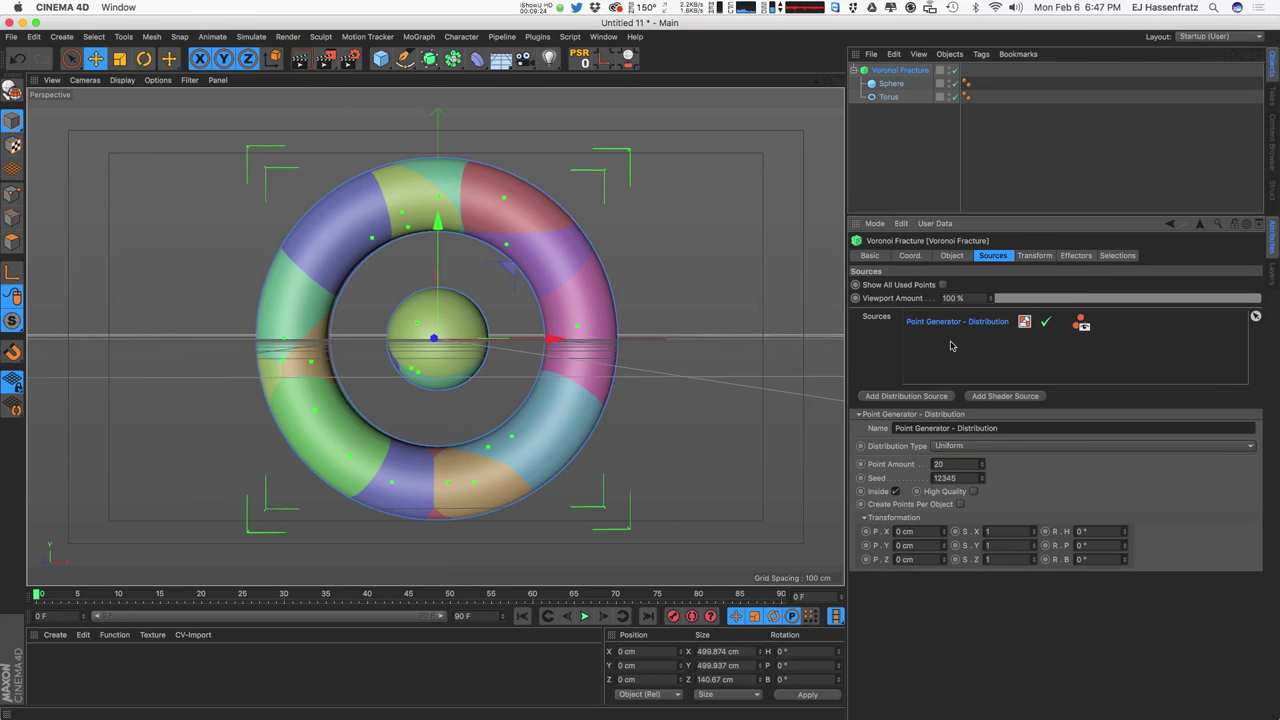
pyautogui.moveTo(983, 470)
pyautogui.mouseDown()
pyautogui.moveTo(983, 408)
pyautogui.moveTo(1000, 377)
pyautogui.moveTo(970, 467)
pyautogui.mouseUp()
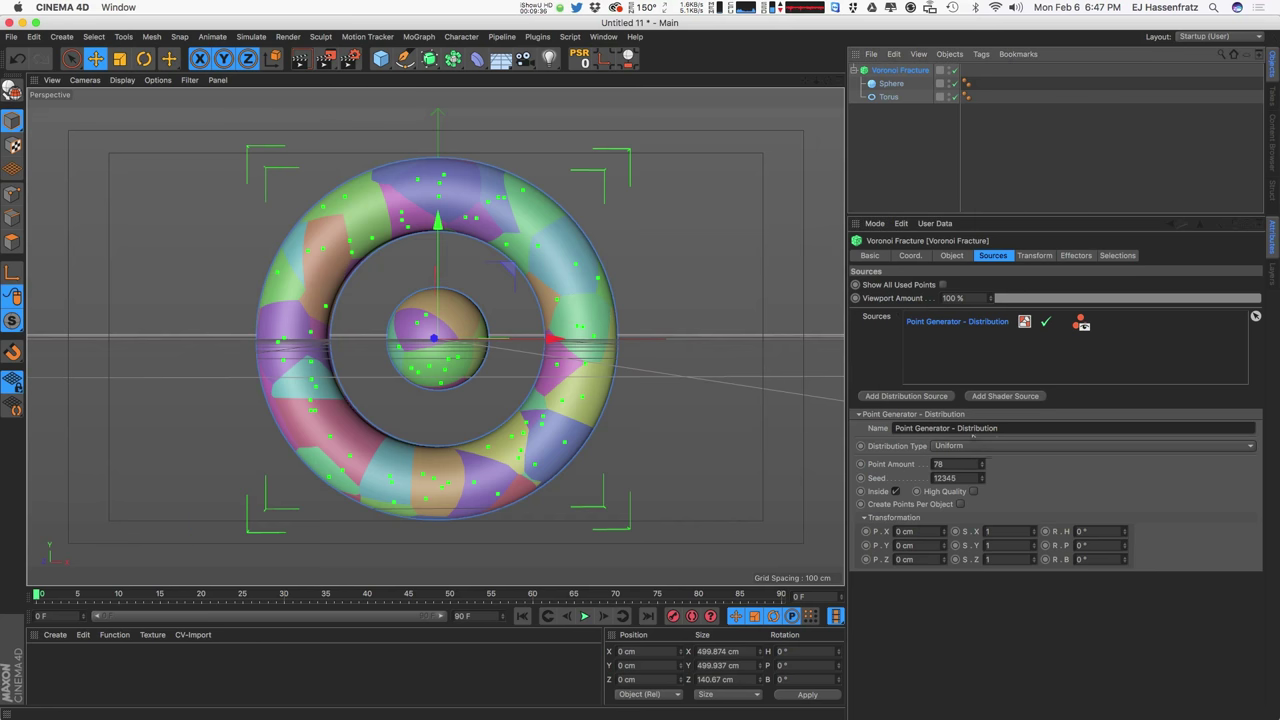
pyautogui.moveTo(981, 469); pyautogui.dragTo(969, 503)
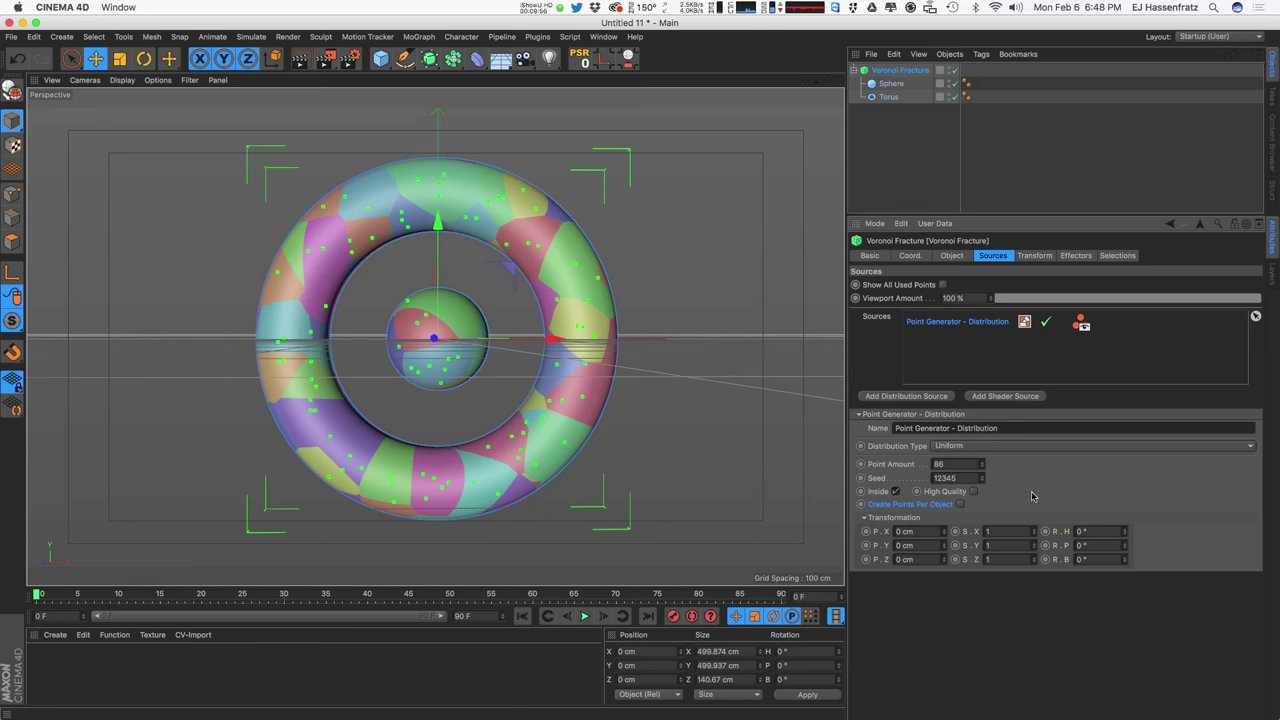
pyautogui.click(960, 504)
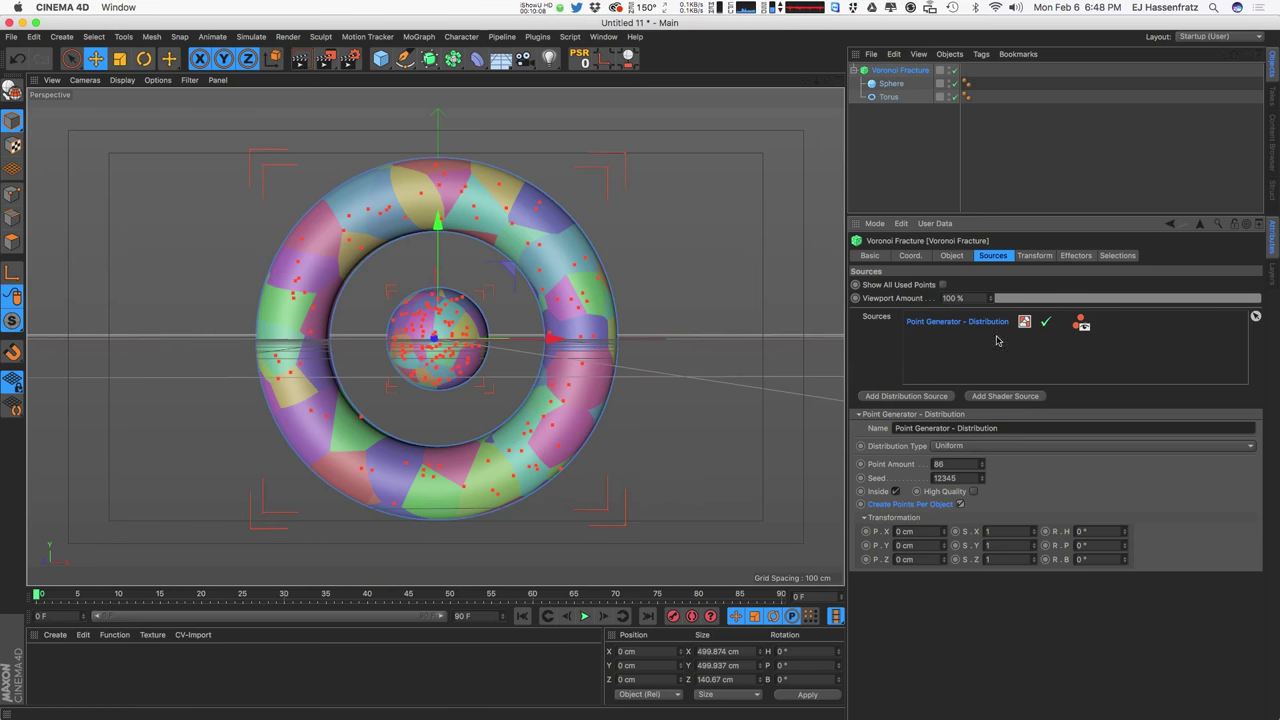
# Step: Change the source's distribution type to Exponential with standard deviation 0.16, positive X-axis affection, and the Y and Z axes off
pyautogui.click(966, 446)
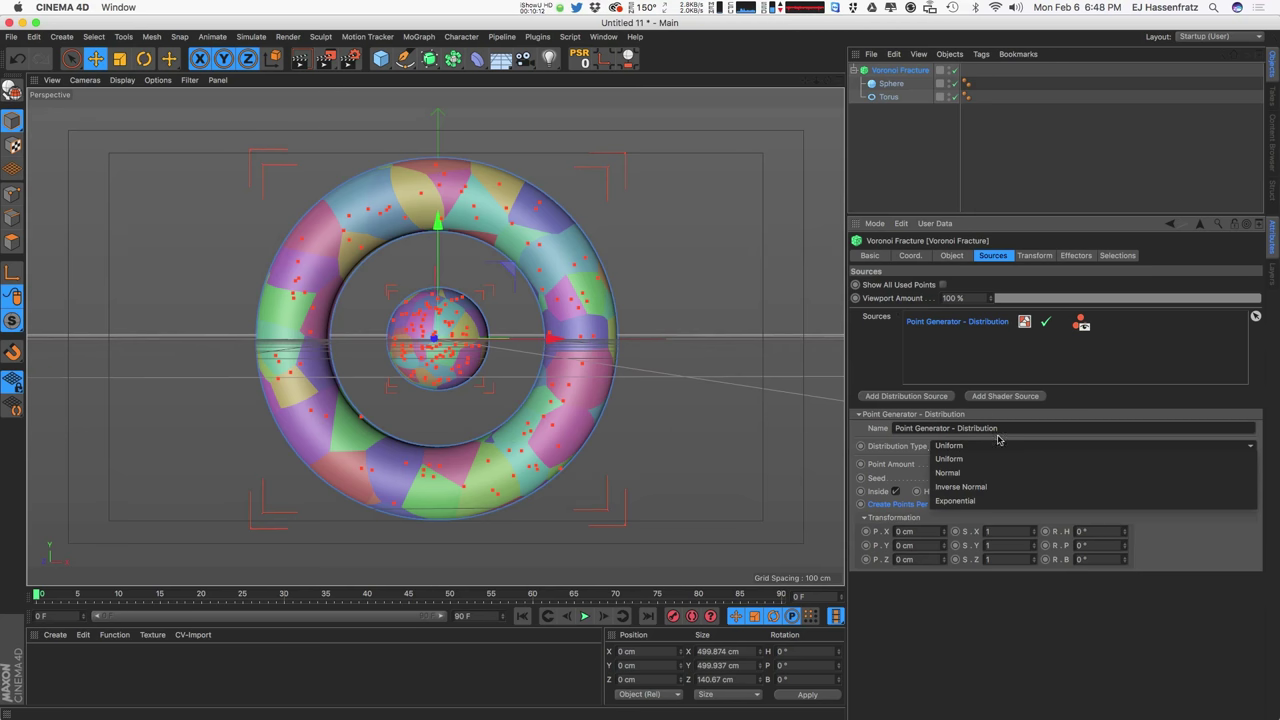
pyautogui.click(998, 440)
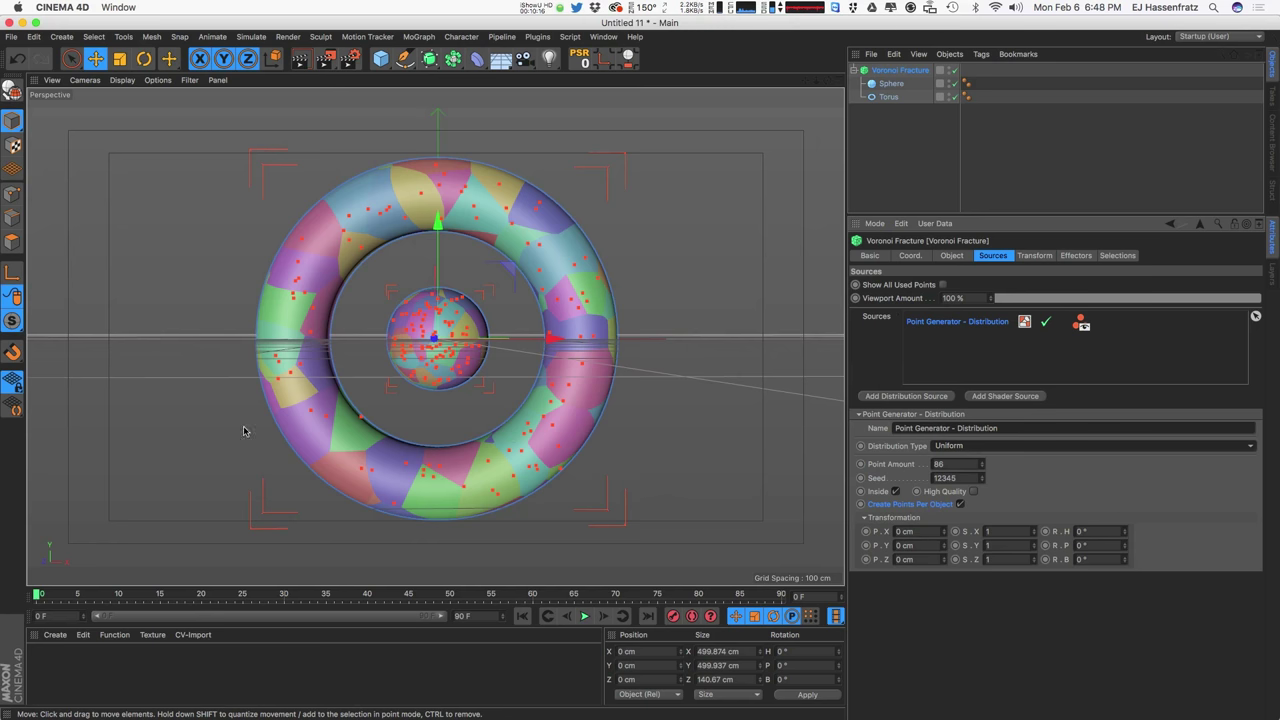
pyautogui.click(968, 446)
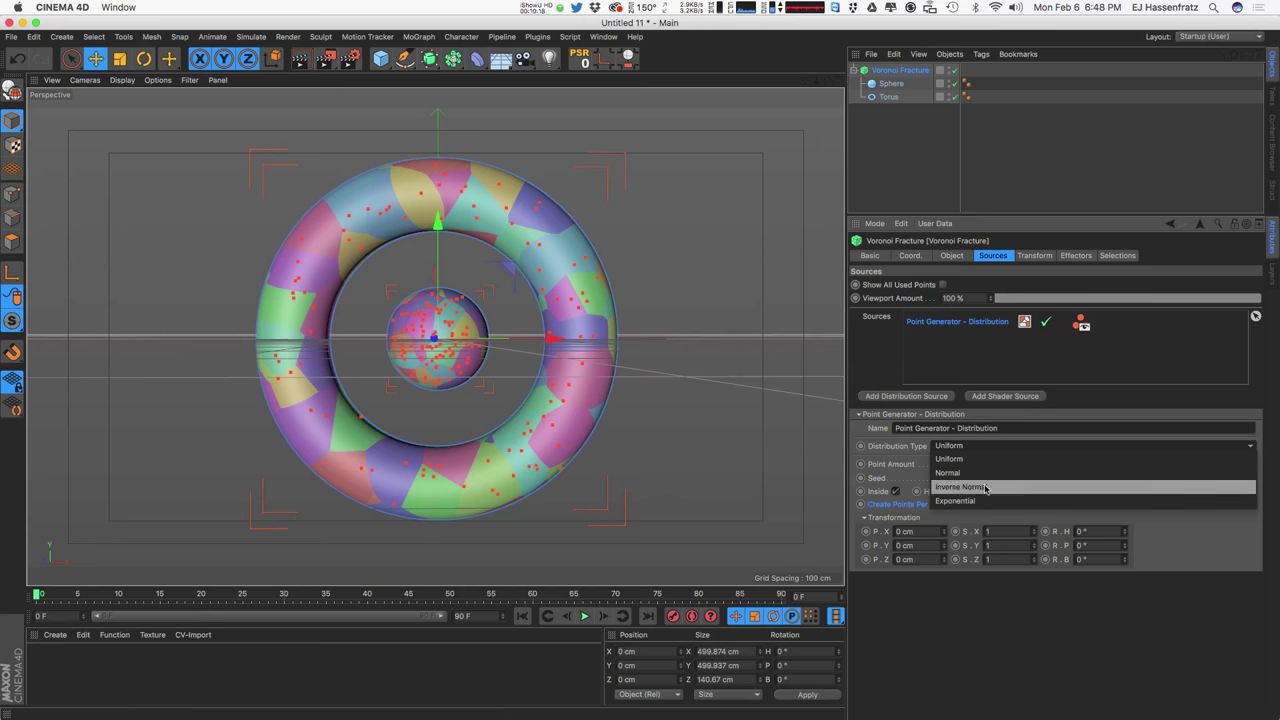
pyautogui.click(987, 500)
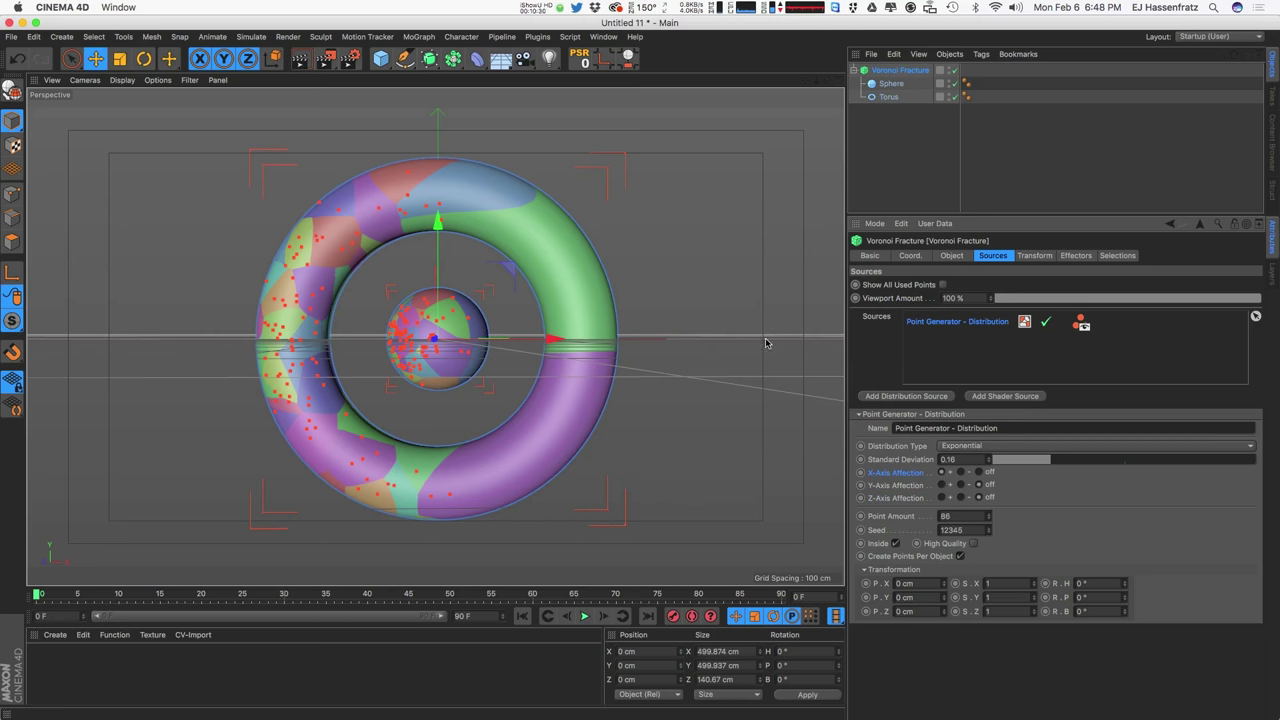
# Step: Switch the distribution's X-axis and Y-axis affection to negative so the fracture points gather toward one corner
pyautogui.keyDown('alt'); pyautogui.moveTo(513, 304); pyautogui.dragTo(485, 270); pyautogui.keyUp('alt')
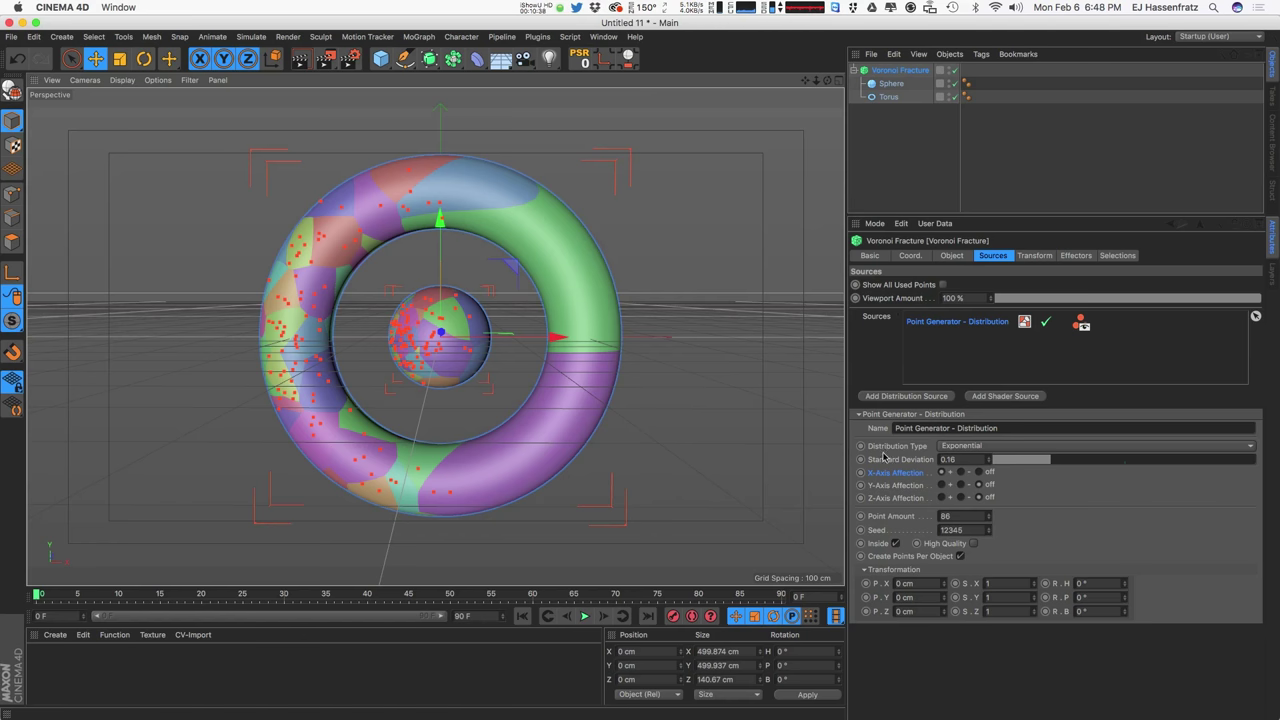
pyautogui.click(959, 472)
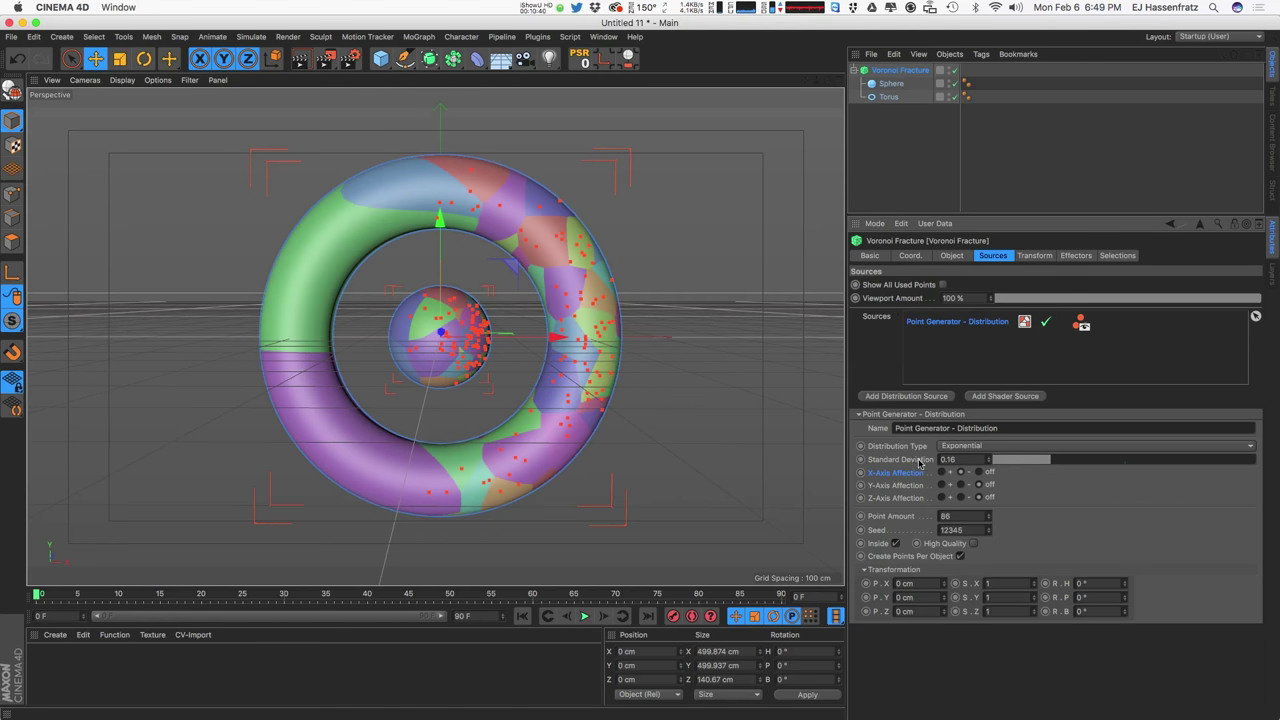
pyautogui.keyDown('alt'); pyautogui.moveTo(551, 372); pyautogui.dragTo(457, 335); pyautogui.keyUp('alt')
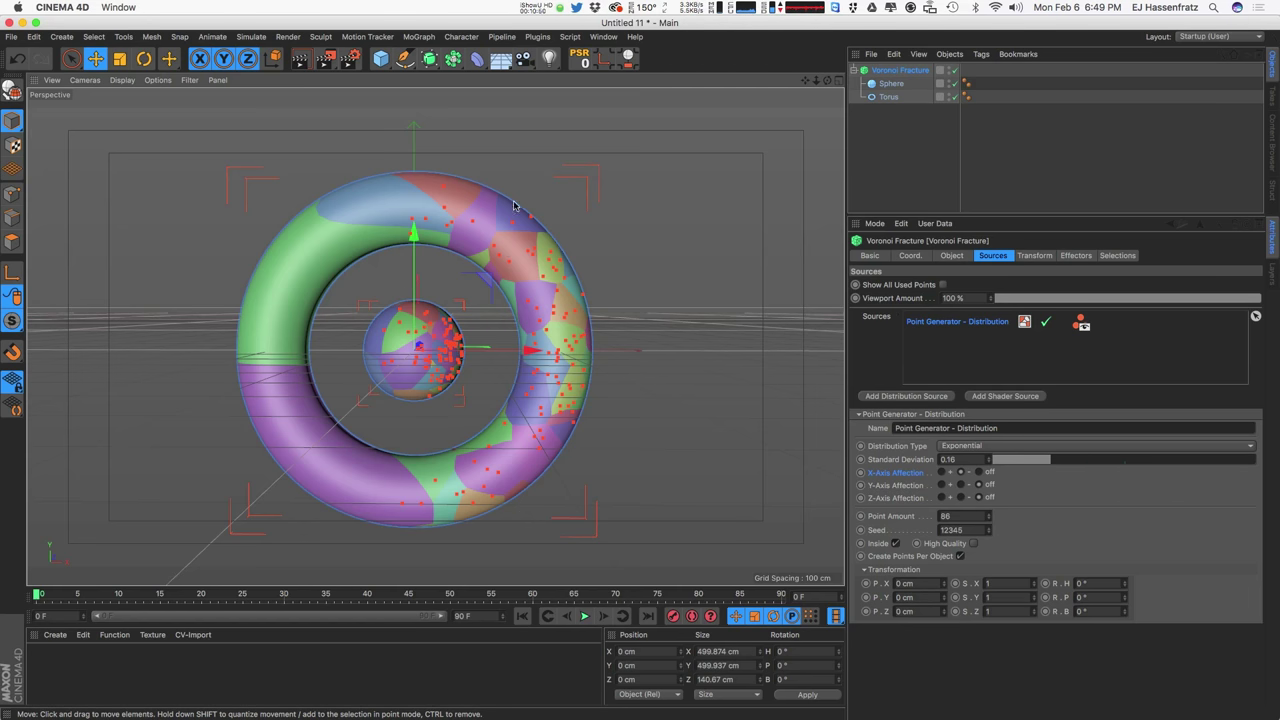
pyautogui.click(962, 486)
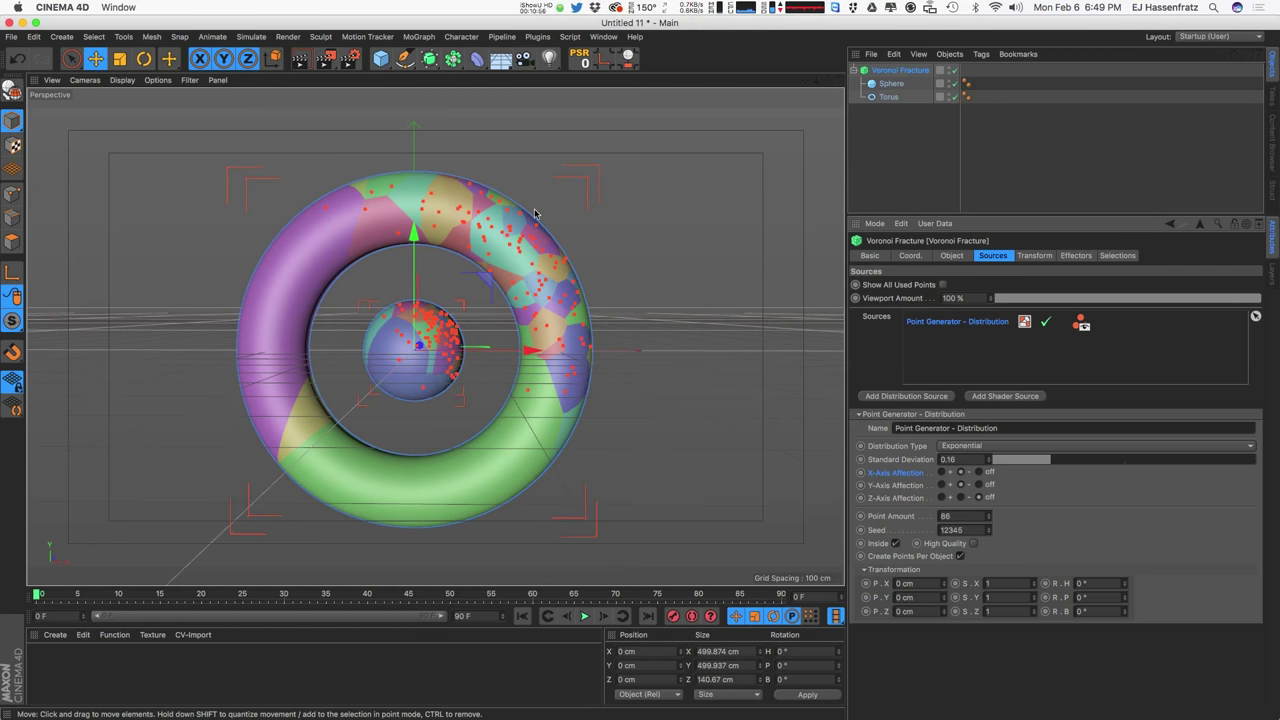
# Step: Transform the point distribution with position X 14 cm and Y -3 cm, scale X 1.4 and bank rotation 13°
pyautogui.keyDown('alt'); pyautogui.moveTo(515, 312); pyautogui.dragTo(474, 285); pyautogui.keyUp('alt')
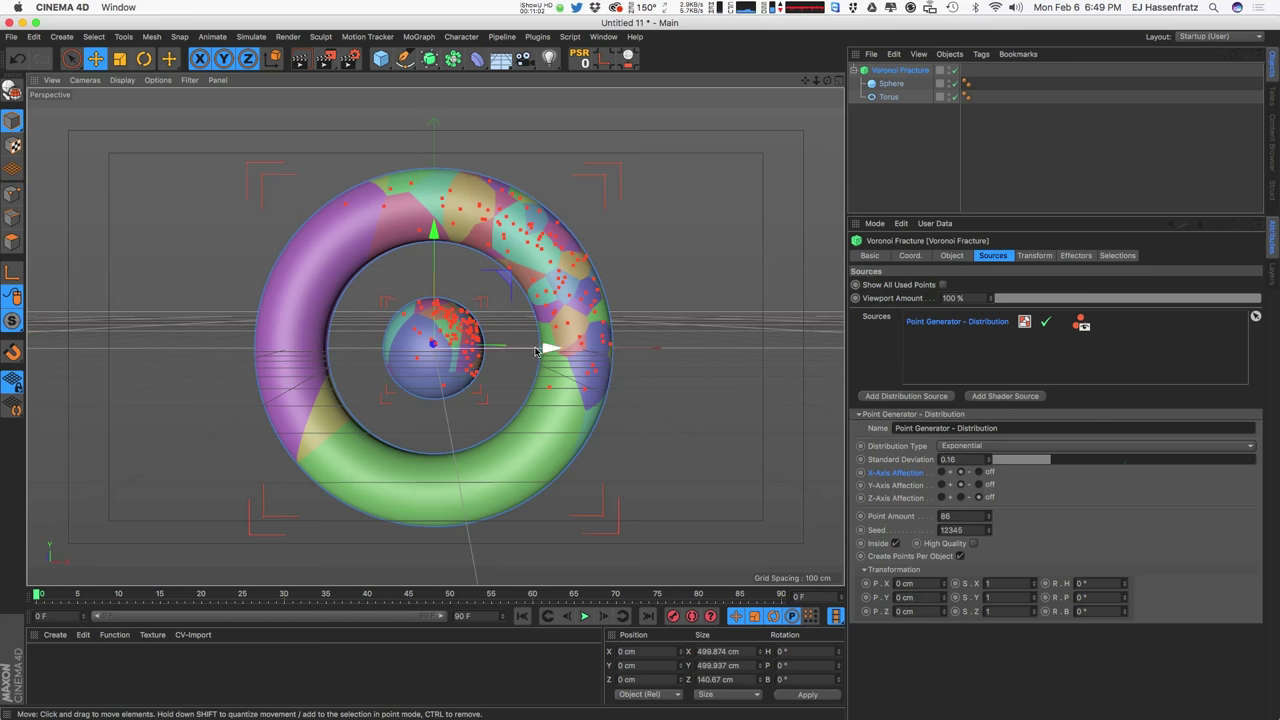
pyautogui.moveTo(942, 588)
pyautogui.mouseDown()
pyautogui.moveTo(938, 625)
pyautogui.moveTo(940, 599)
pyautogui.mouseUp()
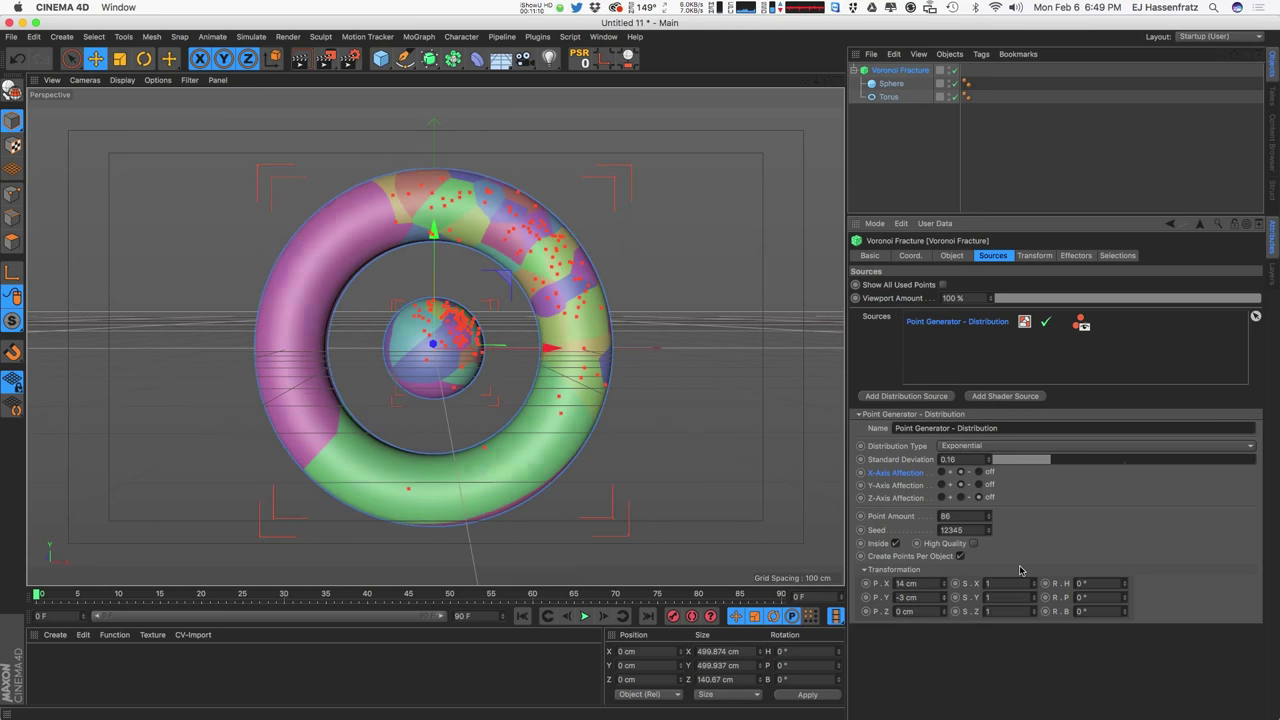
pyautogui.moveTo(1031, 583); pyautogui.dragTo(1152, 609)
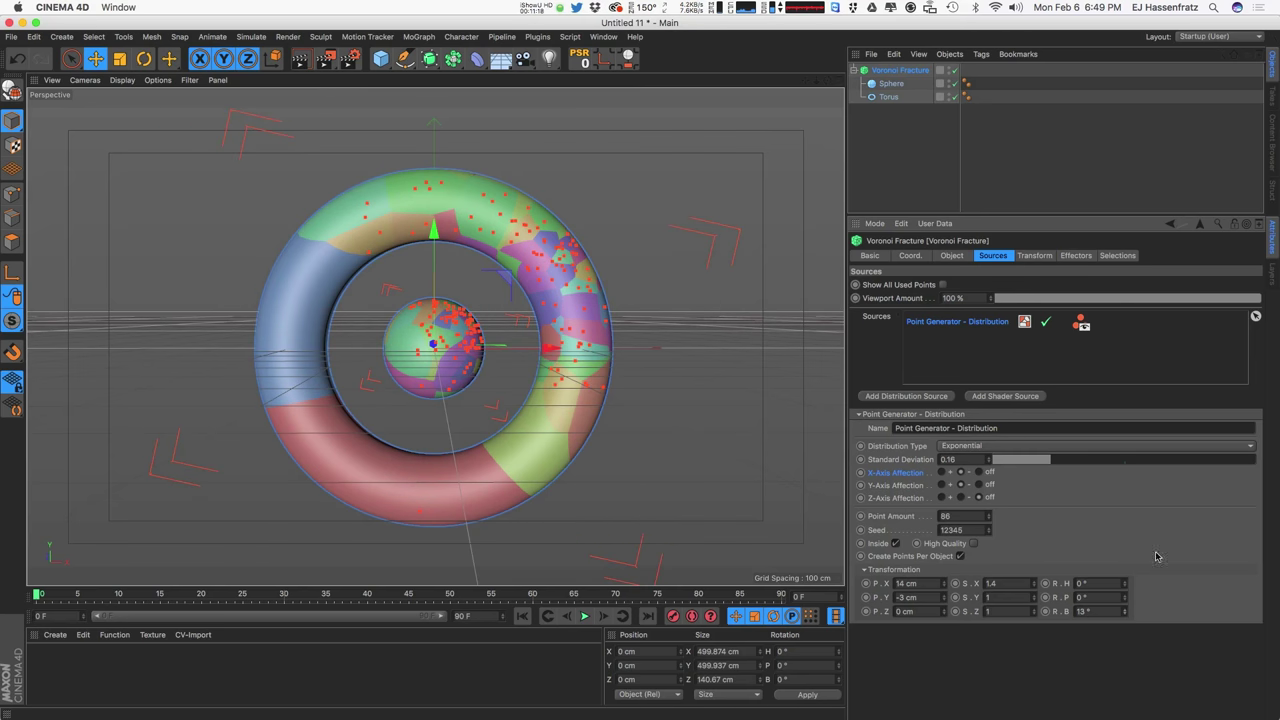
# Step: Set the source's point amount to 85 and seed to 12349, and hide its points in the viewport
pyautogui.moveTo(990, 517); pyautogui.dragTo(992, 537)
pyautogui.click(989, 528)
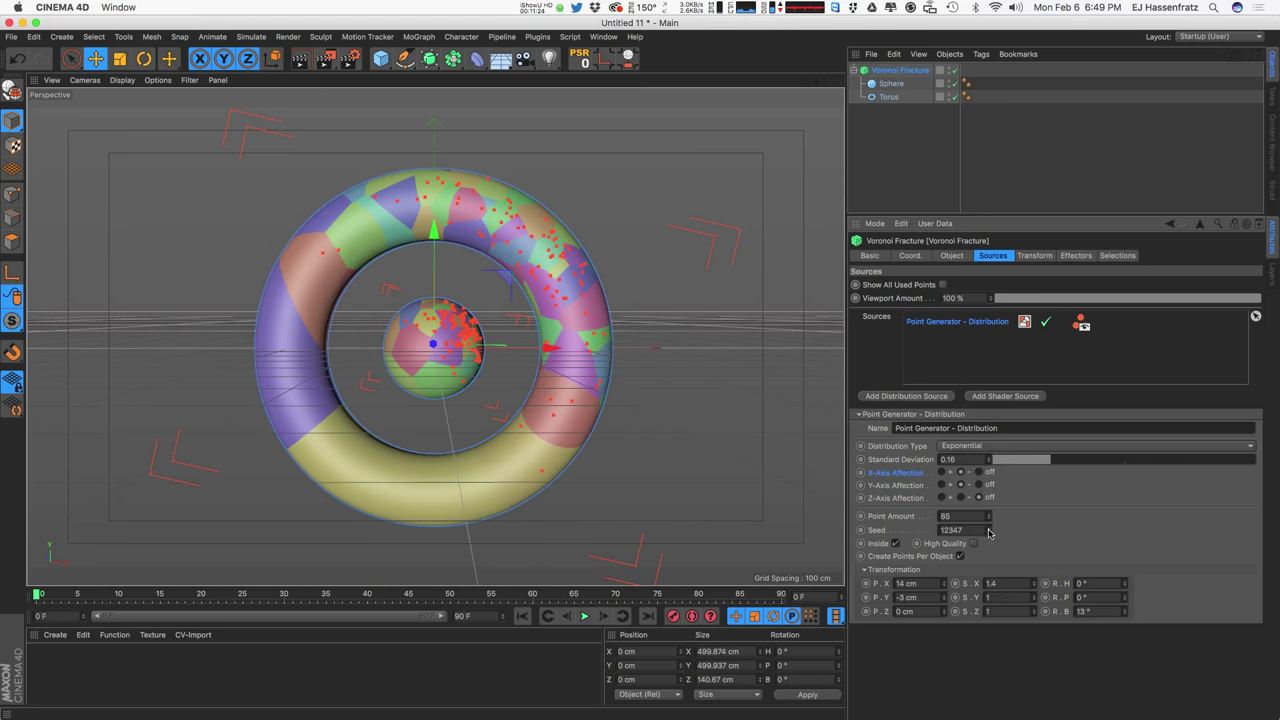
pyautogui.click(989, 528)
pyautogui.click(989, 528)
pyautogui.click(989, 528)
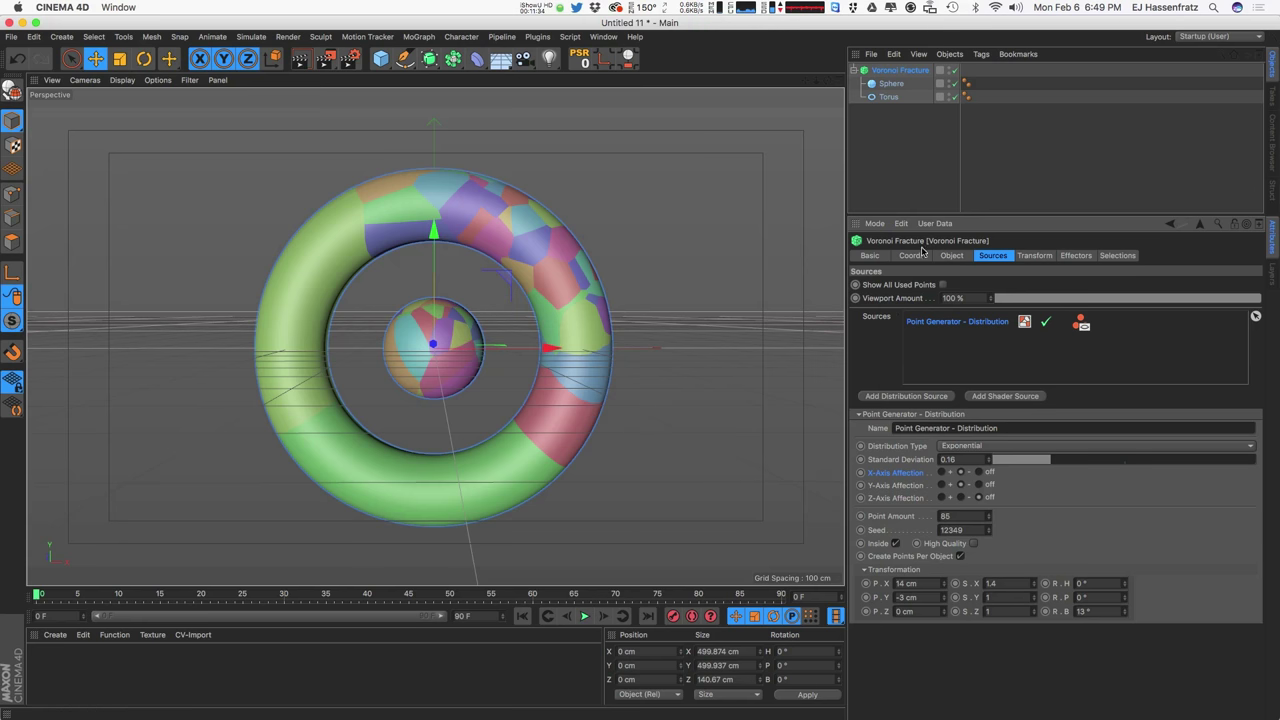
pyautogui.click(1065, 165)
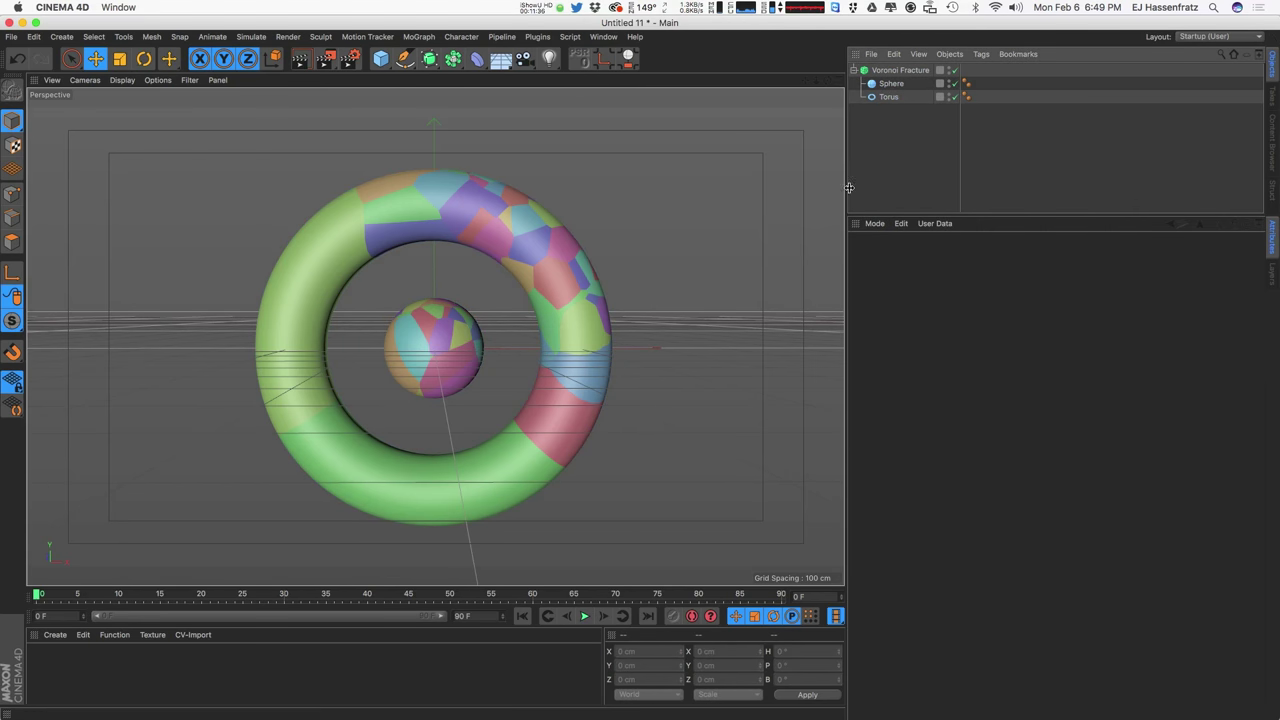
pyautogui.click(419, 37)
pyautogui.moveTo(470, 57)
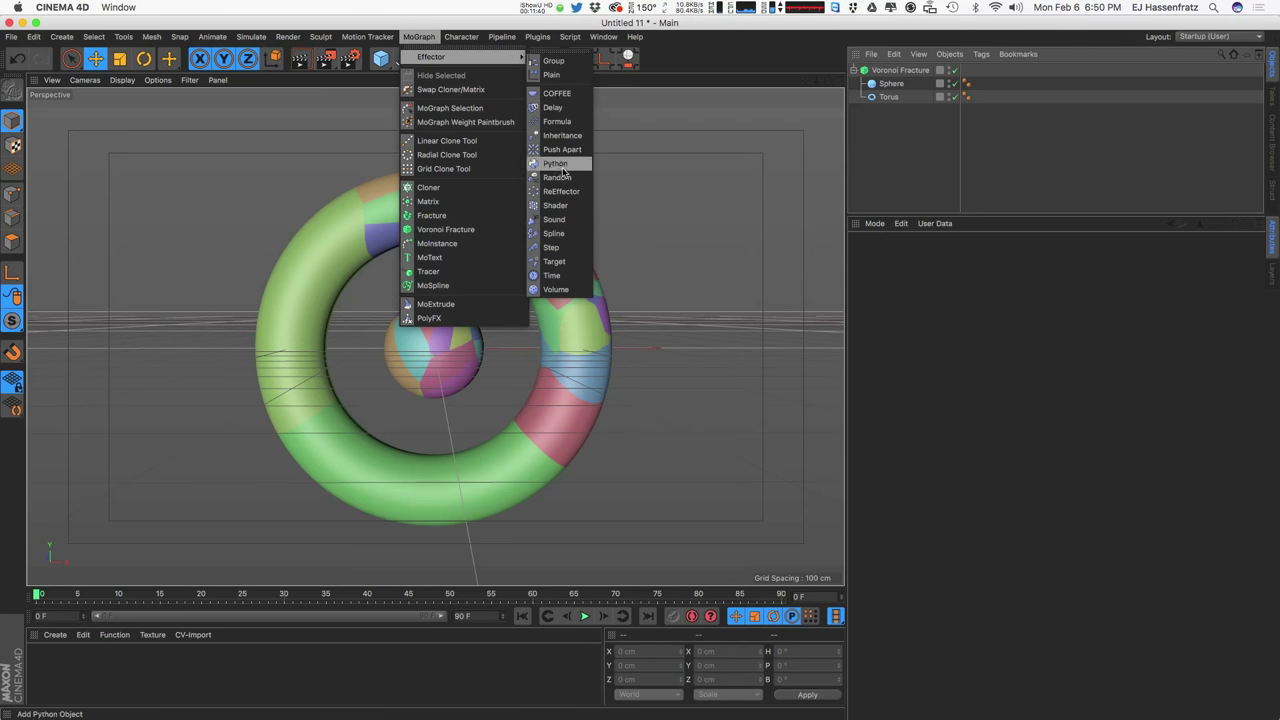
pyautogui.click(903, 71)
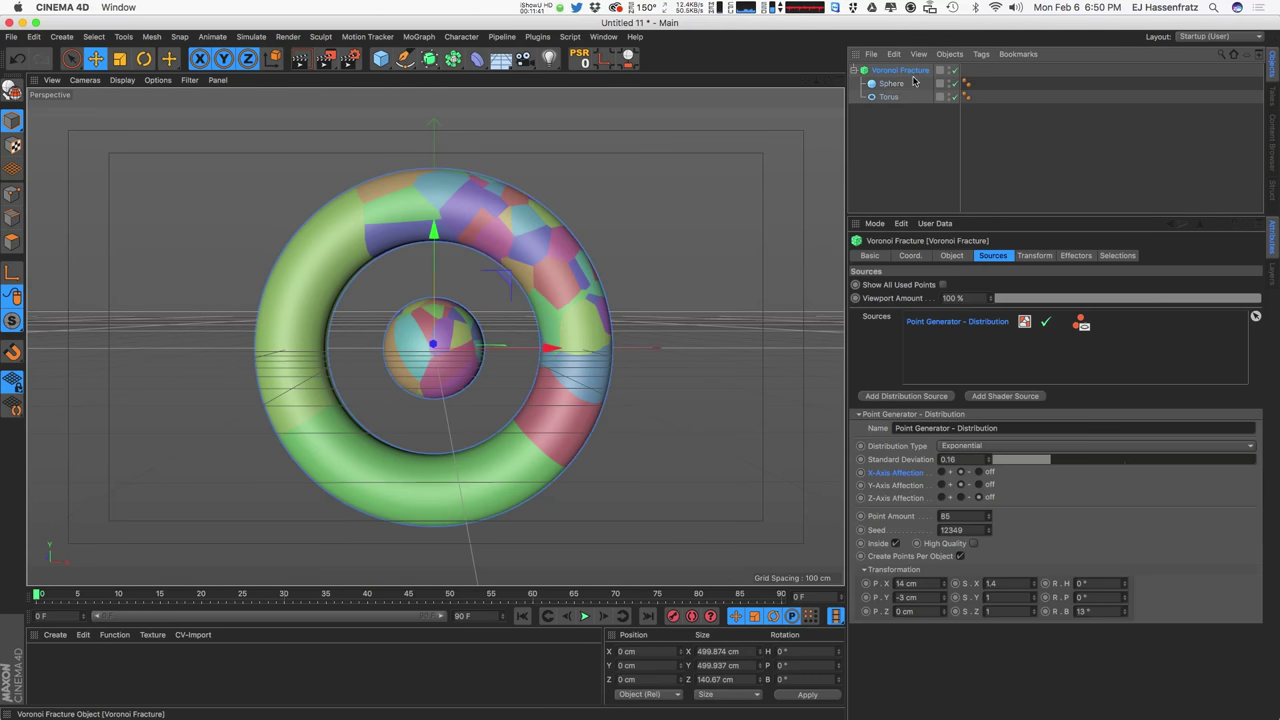
# Step: Add a Time effector to the Voronoi Fracture and play the animation
pyautogui.click(1076, 255)
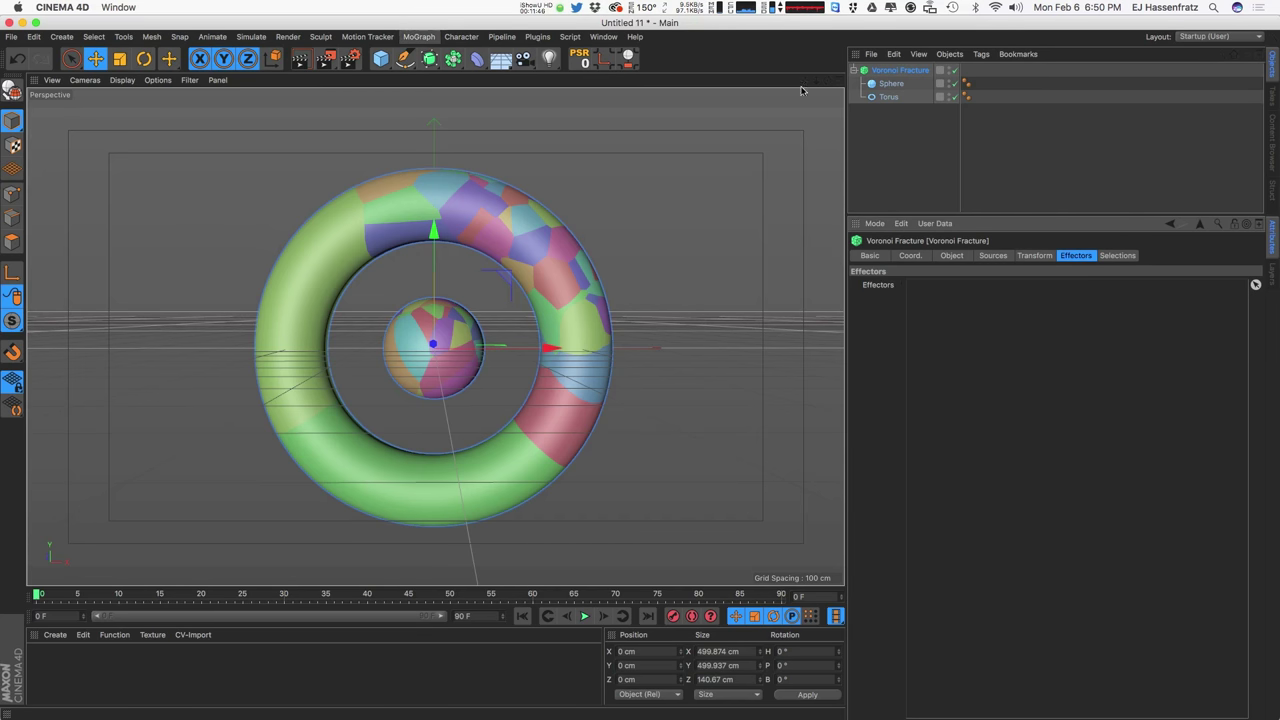
pyautogui.click(416, 37)
pyautogui.moveTo(478, 60)
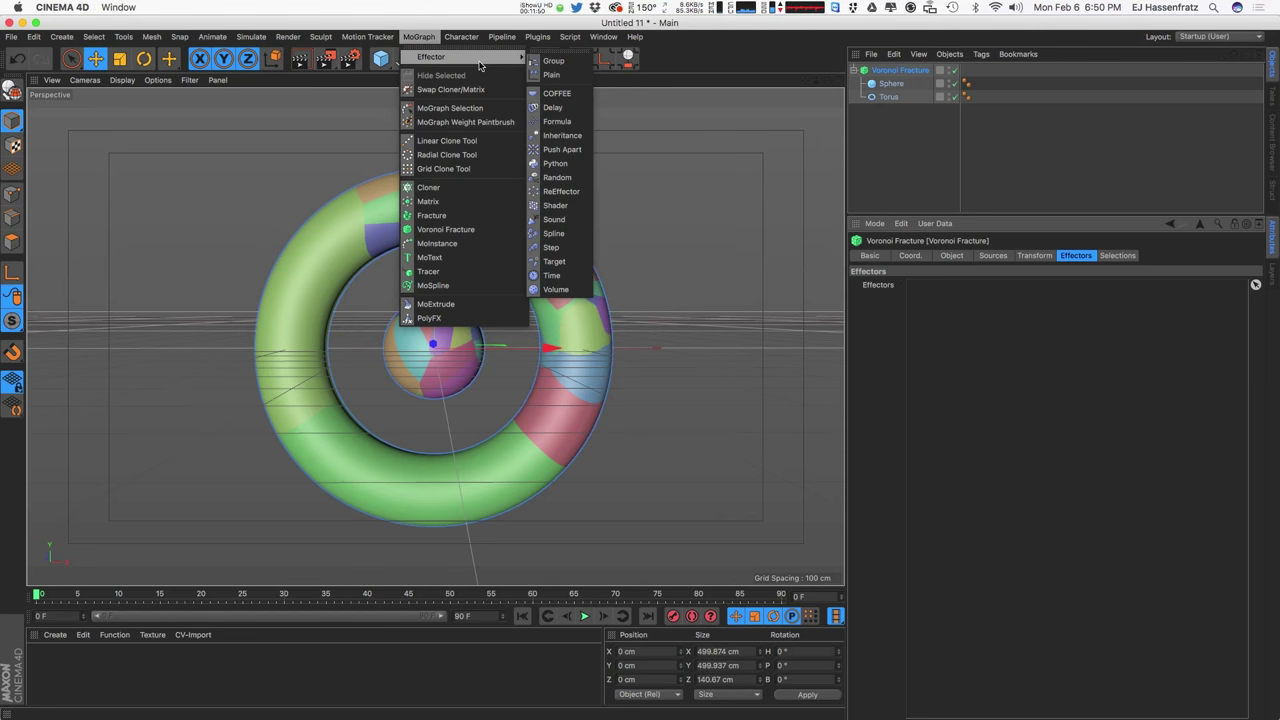
pyautogui.click(552, 275)
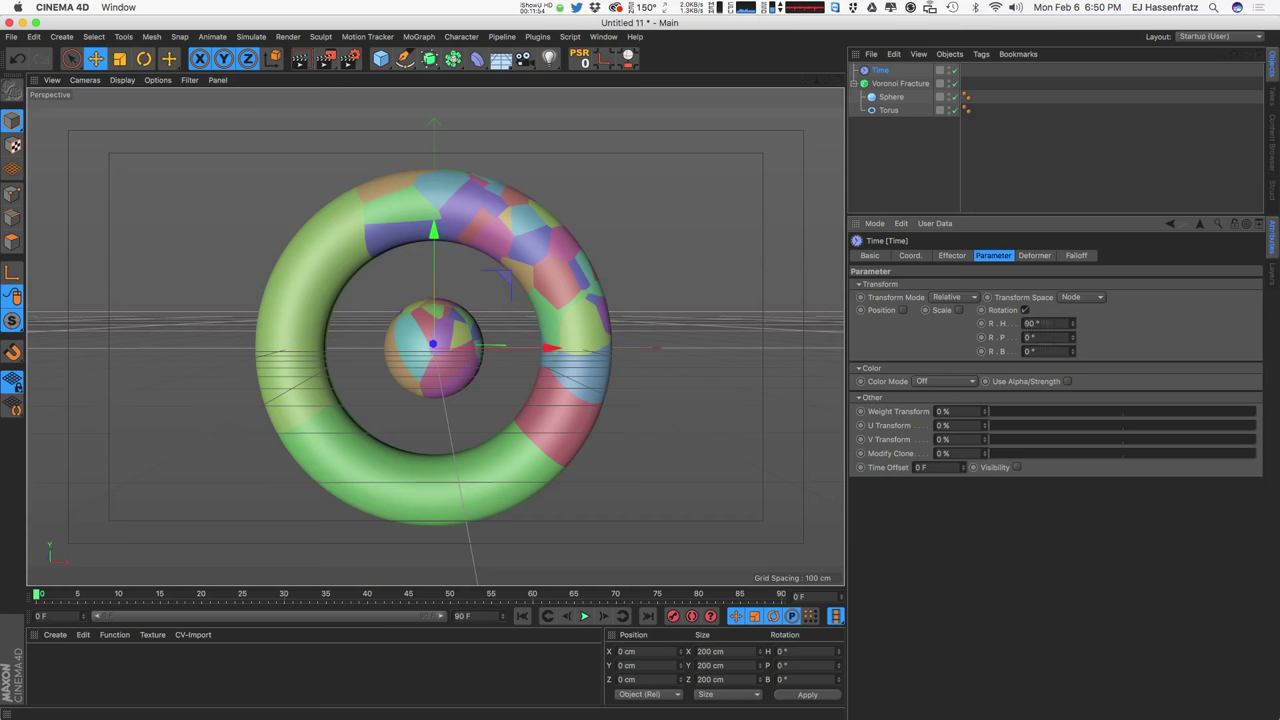
pyautogui.click(584, 616)
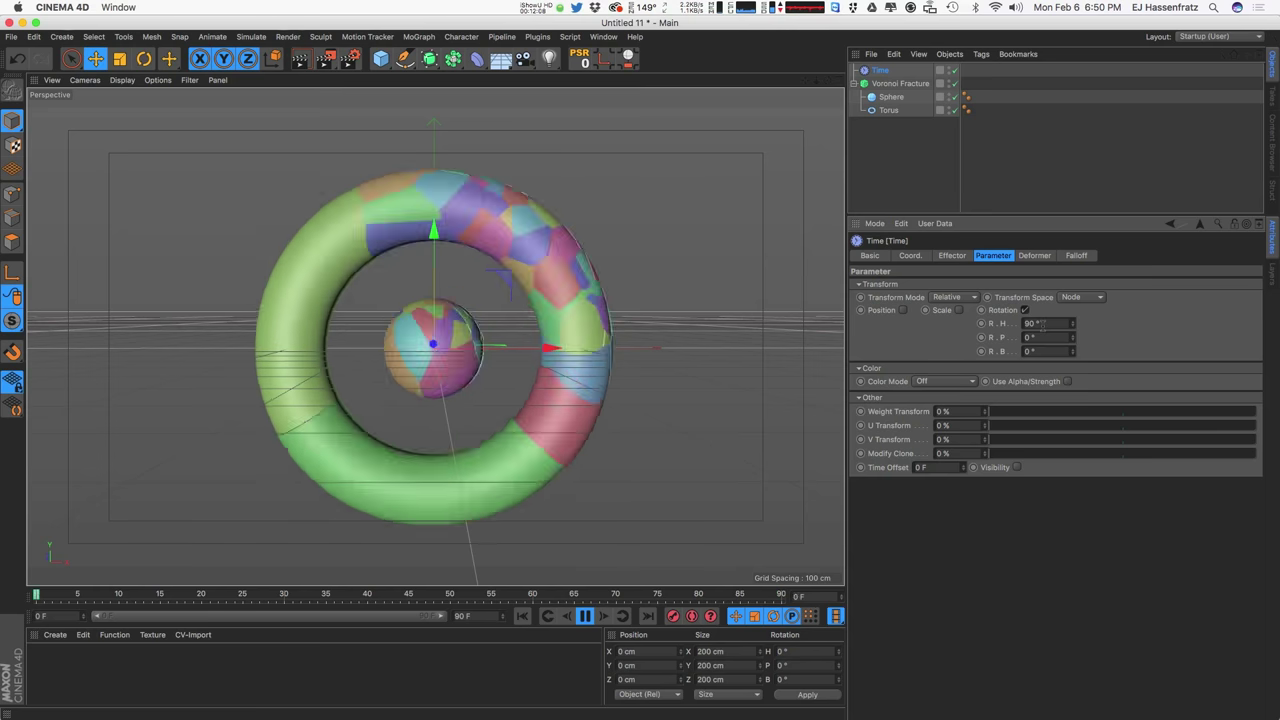
# Step: Set the Time effector's falloff to a Linear shape oriented along -X
pyautogui.click(1070, 257)
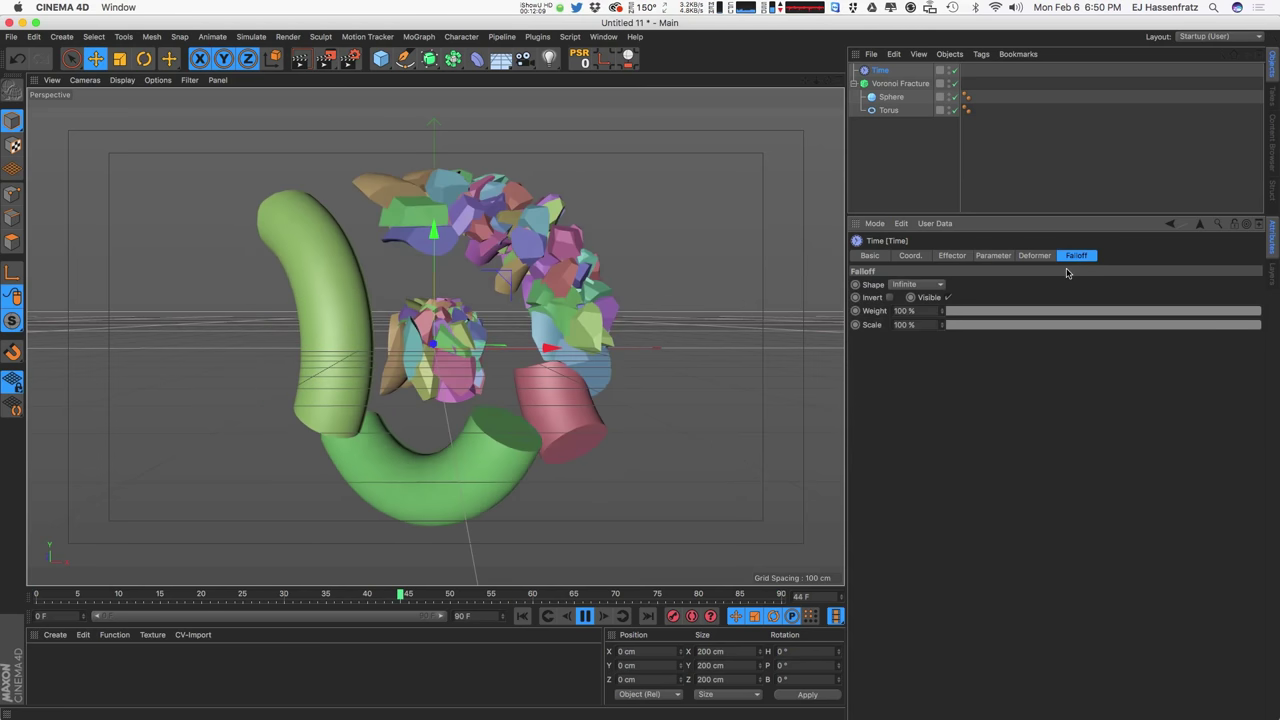
pyautogui.click(916, 284)
pyautogui.click(925, 367)
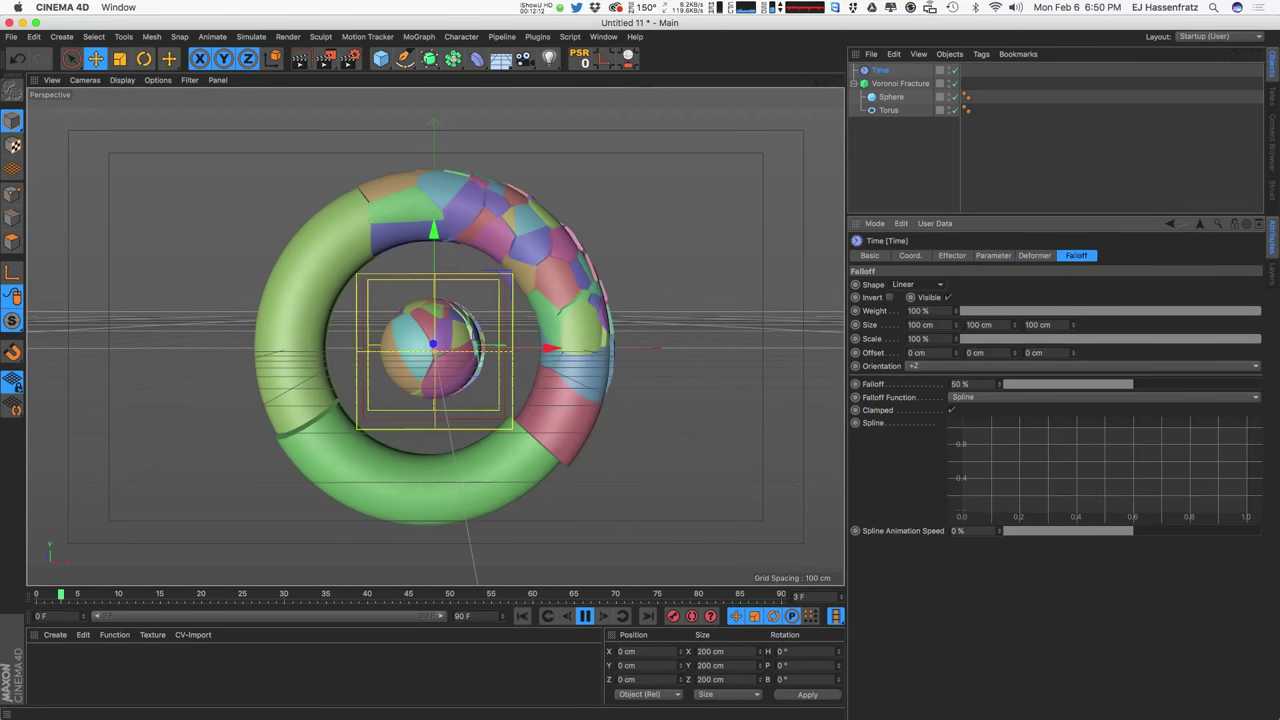
pyautogui.click(940, 368)
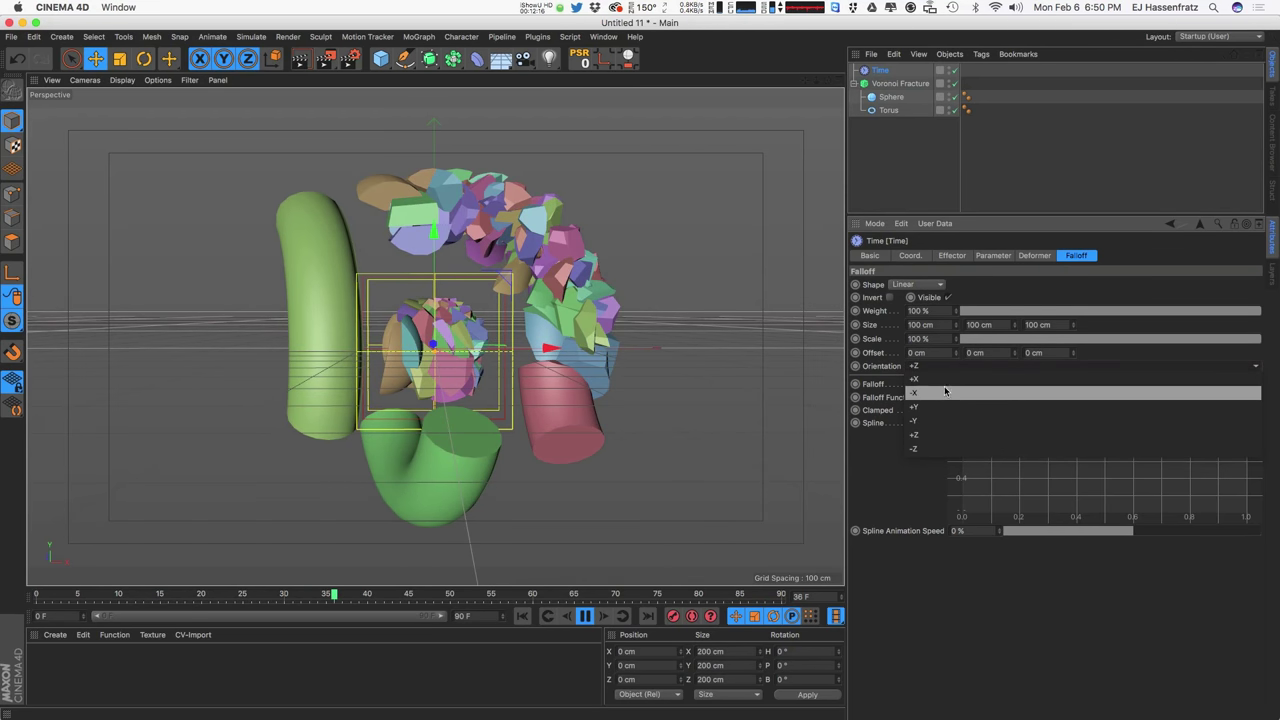
pyautogui.click(945, 391)
# Step: Place the Time falloff over the torus's densely fractured corner at about X 153 cm, Y 66 cm, banked -40°, and stretch it to about 140 cm
pyautogui.moveTo(555, 348); pyautogui.dragTo(690, 310)
pyautogui.press('r')
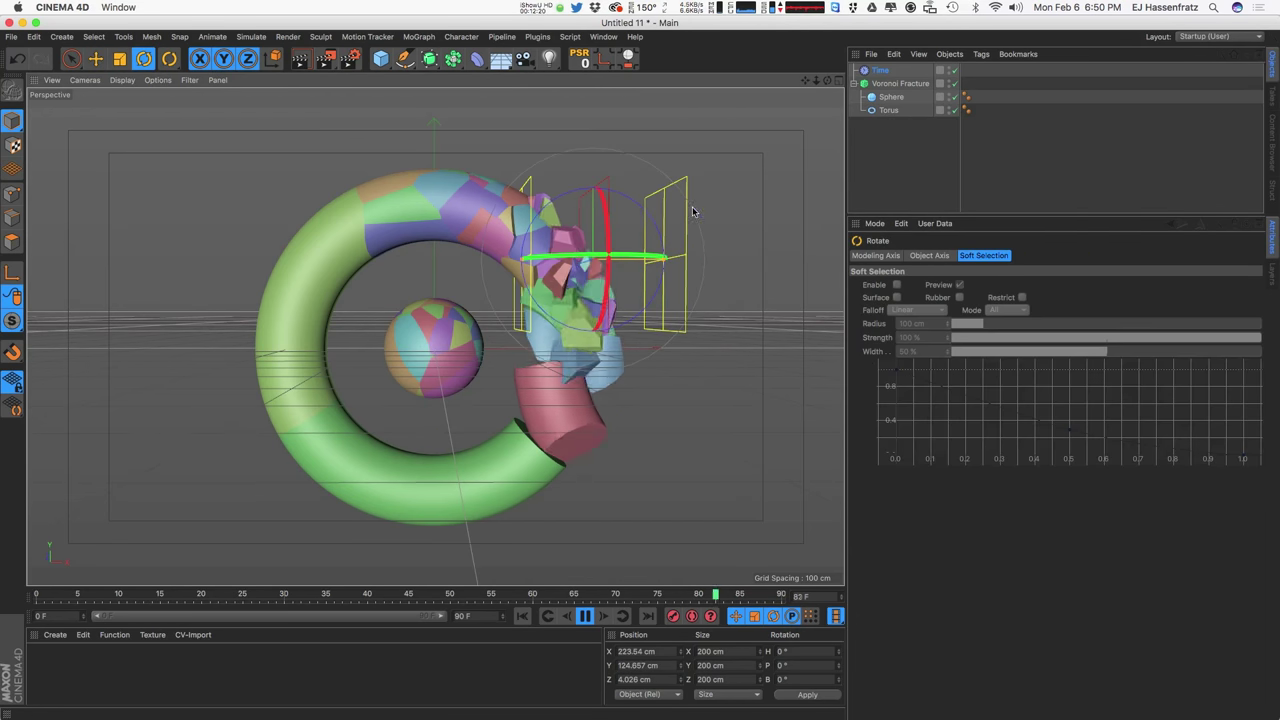
pyautogui.moveTo(643, 200); pyautogui.dragTo(641, 226)
pyautogui.press('e')
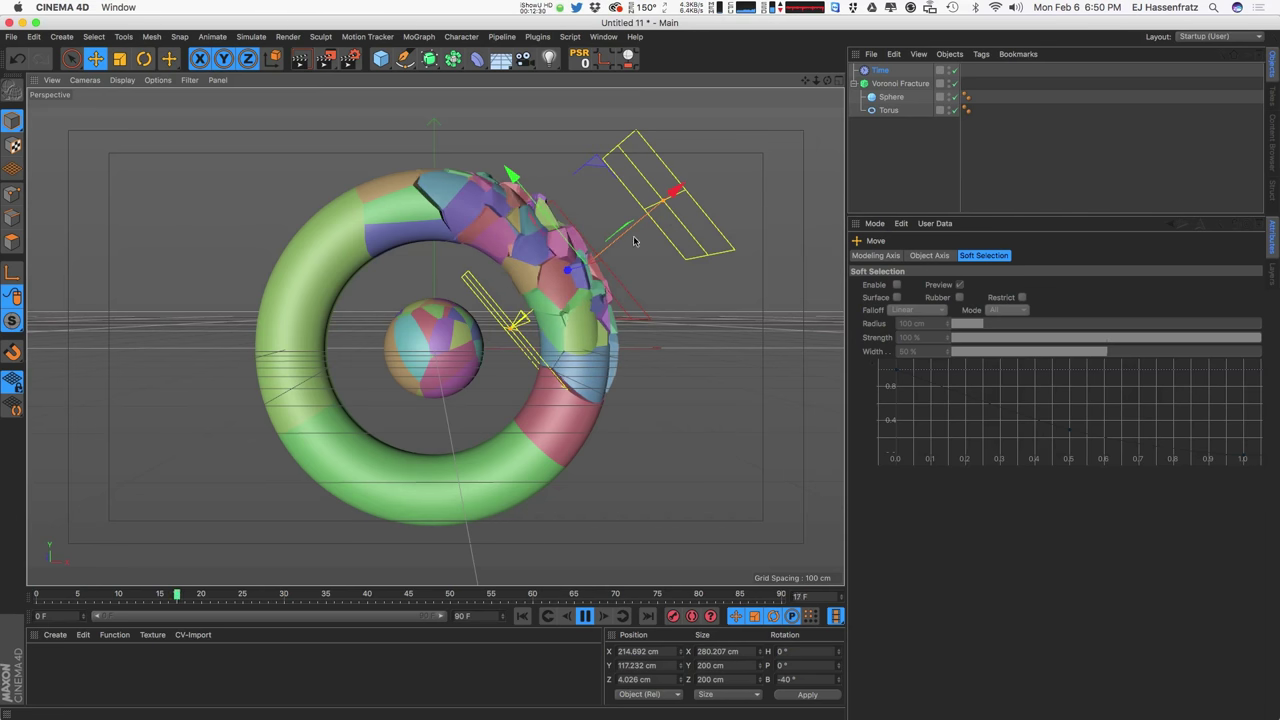
pyautogui.moveTo(679, 193); pyautogui.dragTo(632, 226)
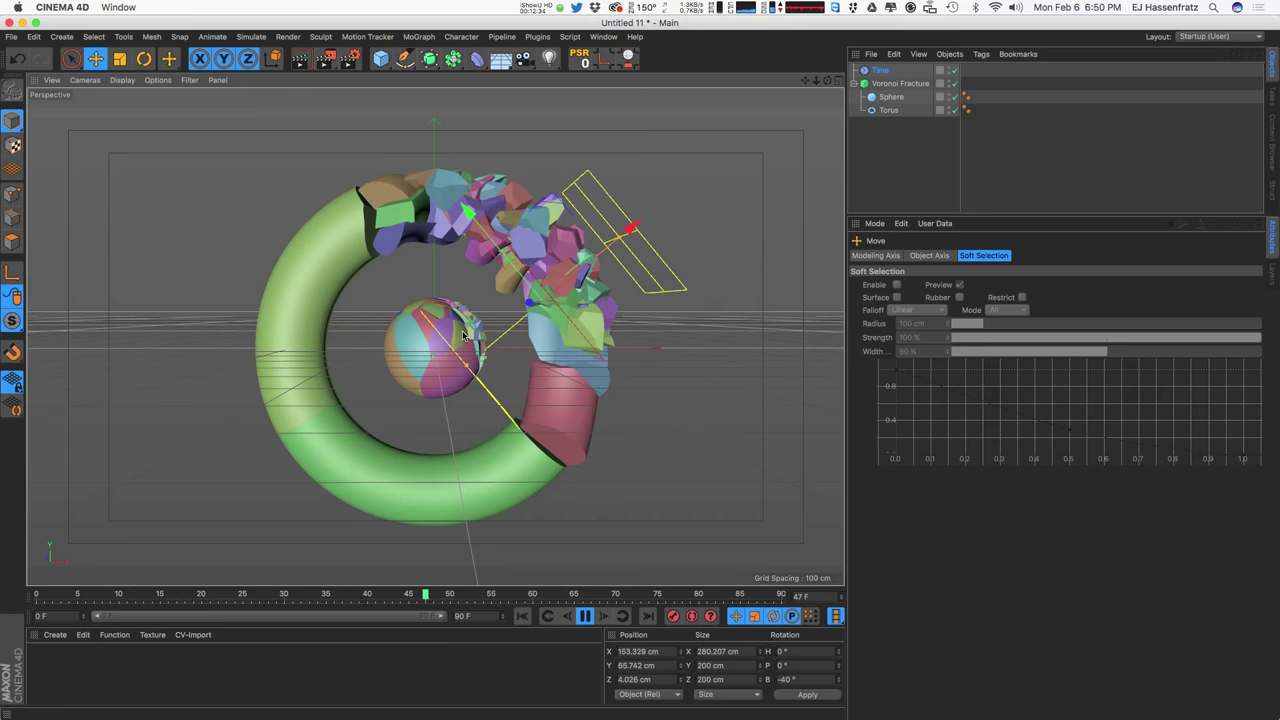
# Step: Raise the Voronoi Fracture's distribution source point amount to 105
pyautogui.click(566, 406)
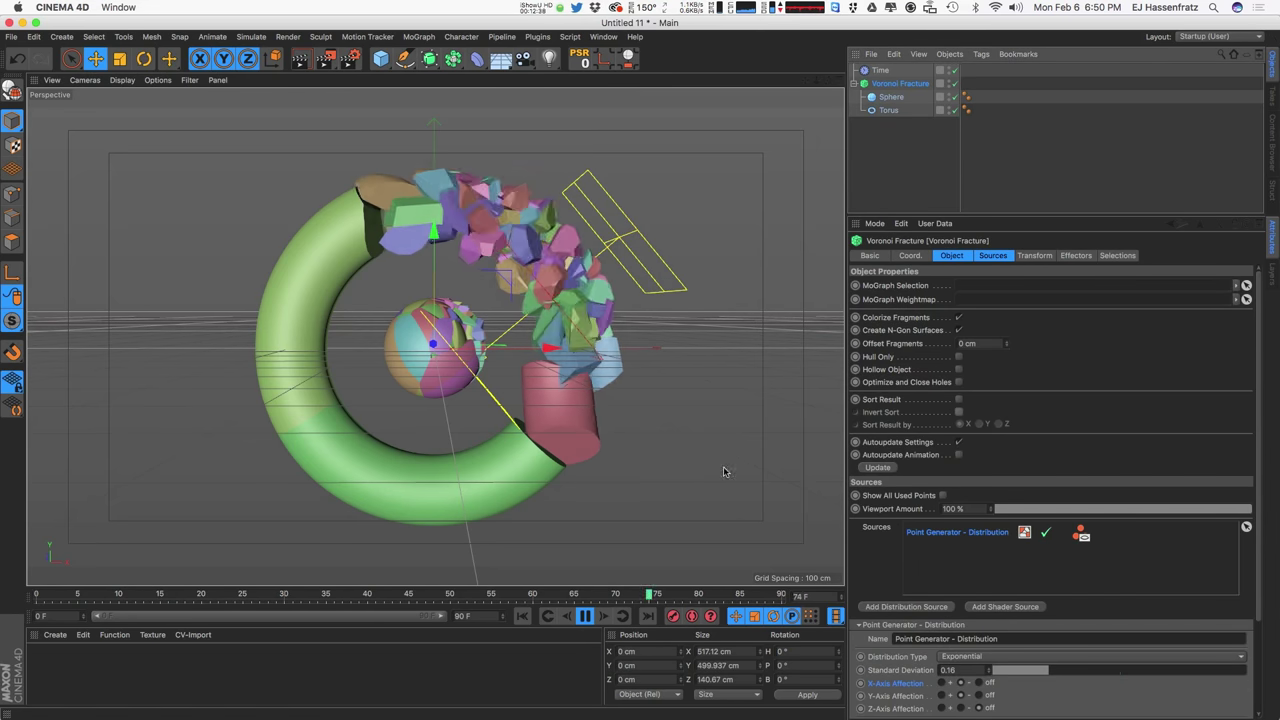
pyautogui.moveTo(1010, 213); pyautogui.dragTo(1010, 143)
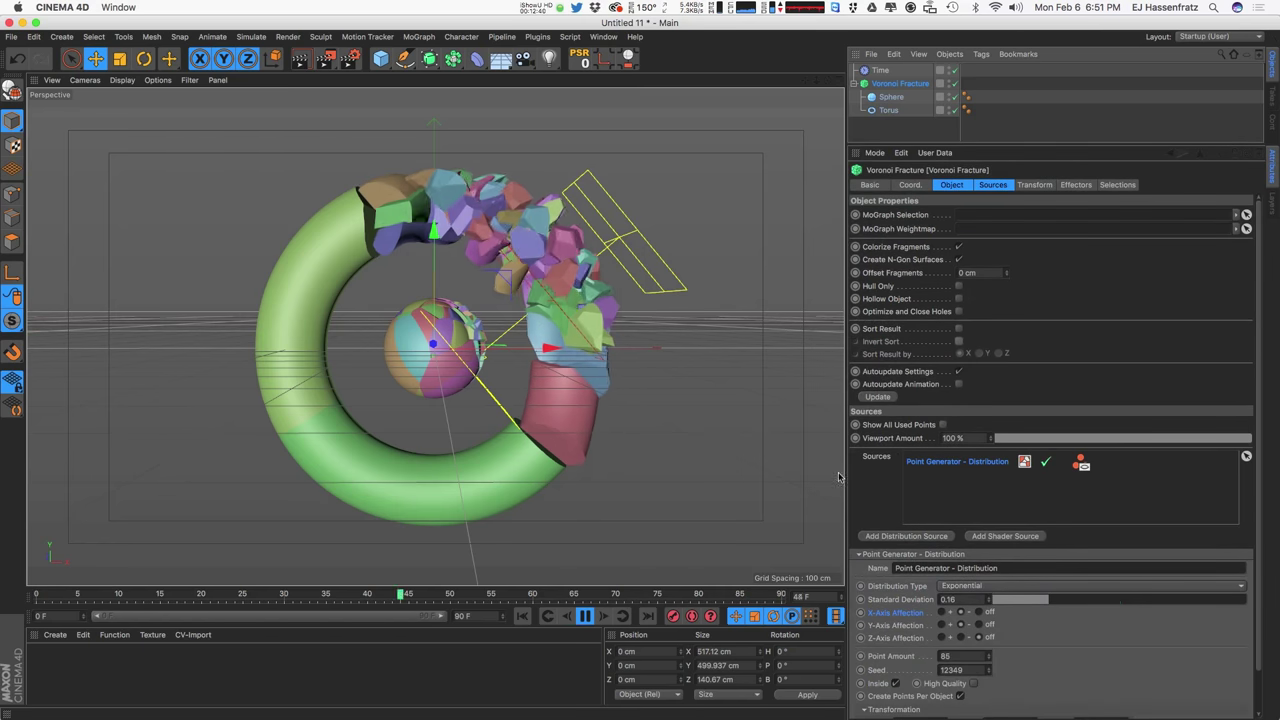
pyautogui.click(987, 651)
pyautogui.moveTo(986, 648); pyautogui.dragTo(988, 652)
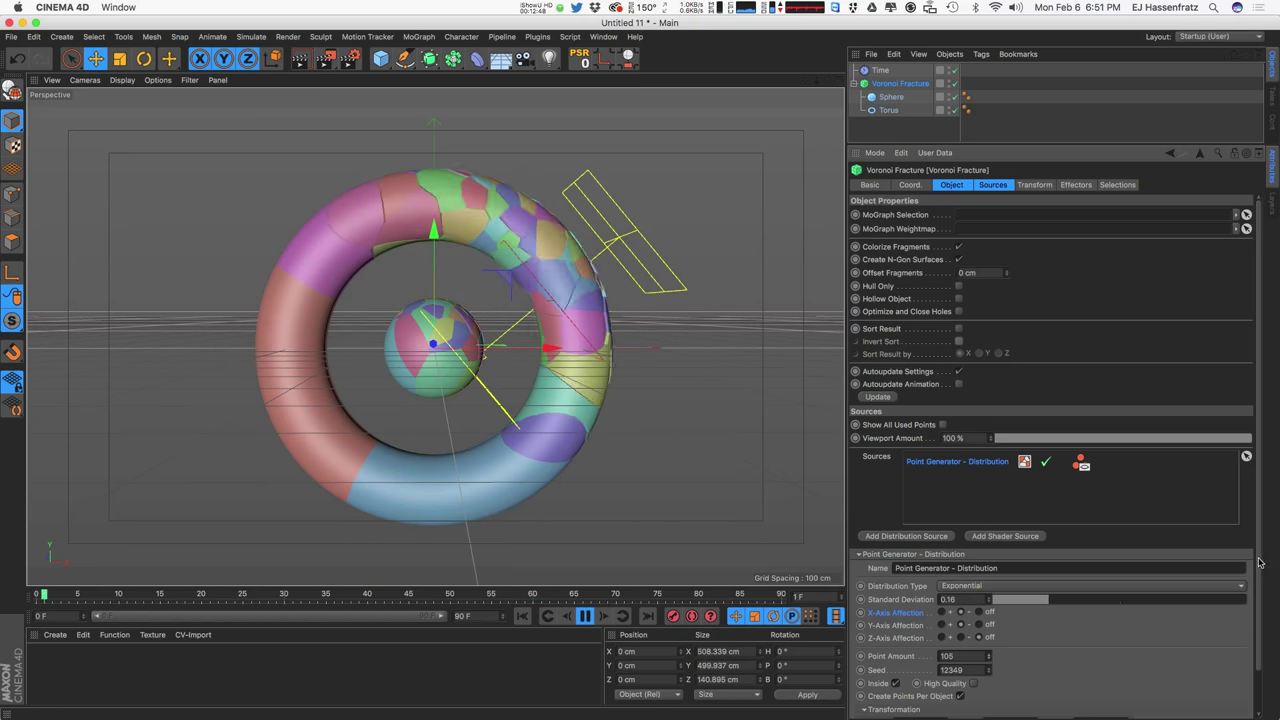
# Step: Shift the distribution source's position X to 41 cm and set its scale Y to 1.56
pyautogui.scroll(-2, 965, 670)
pyautogui.moveTo(954, 681); pyautogui.dragTo(940, 665)
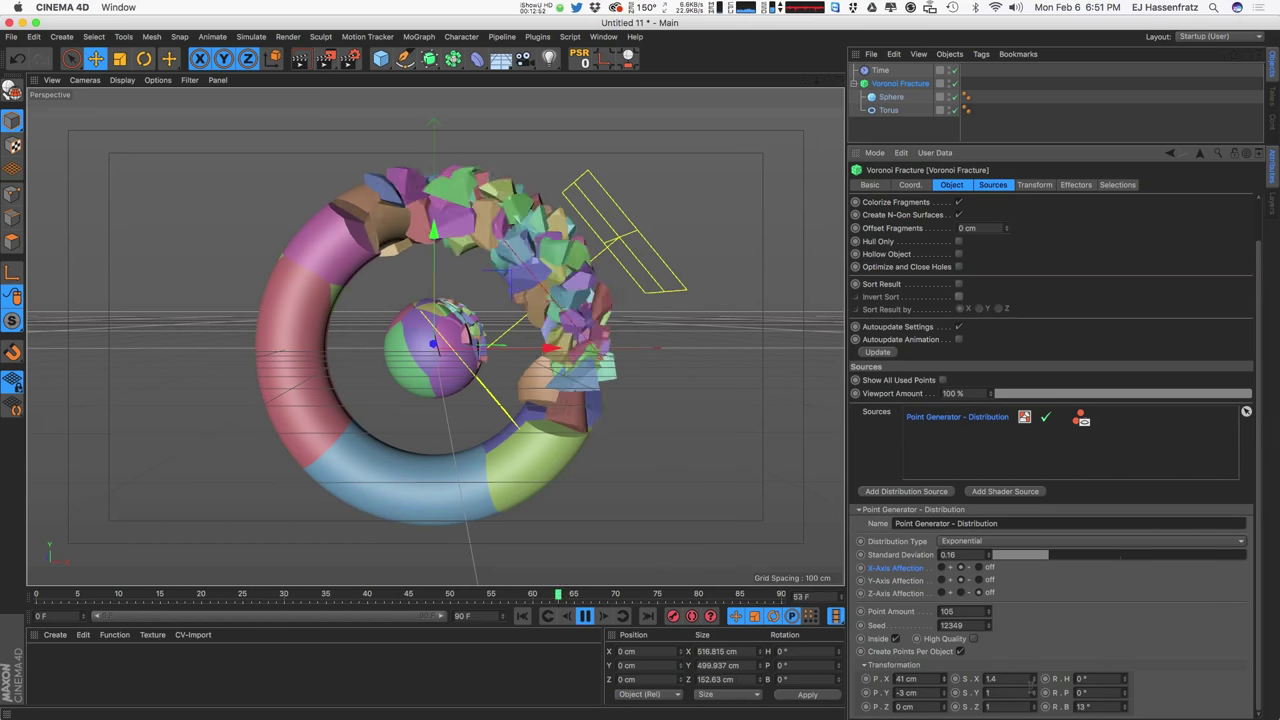
pyautogui.moveTo(1032, 691); pyautogui.dragTo(1021, 655)
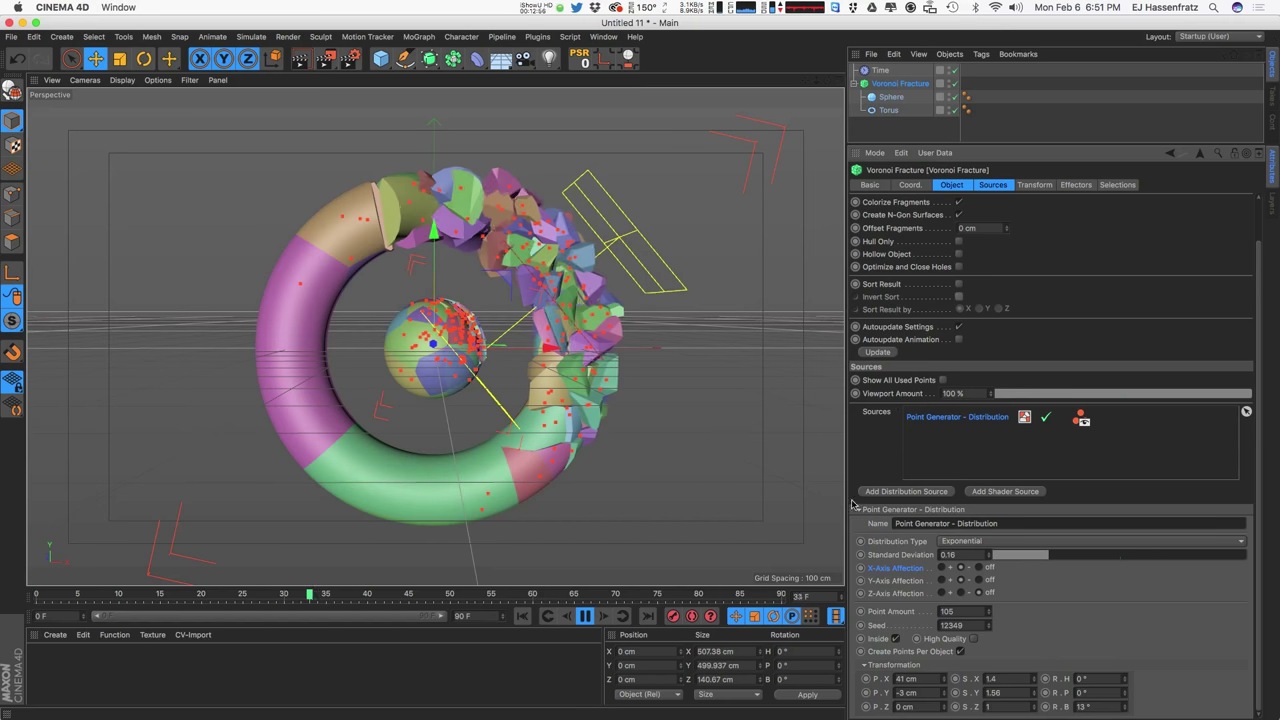
pyautogui.moveTo(1035, 696); pyautogui.dragTo(1035, 697)
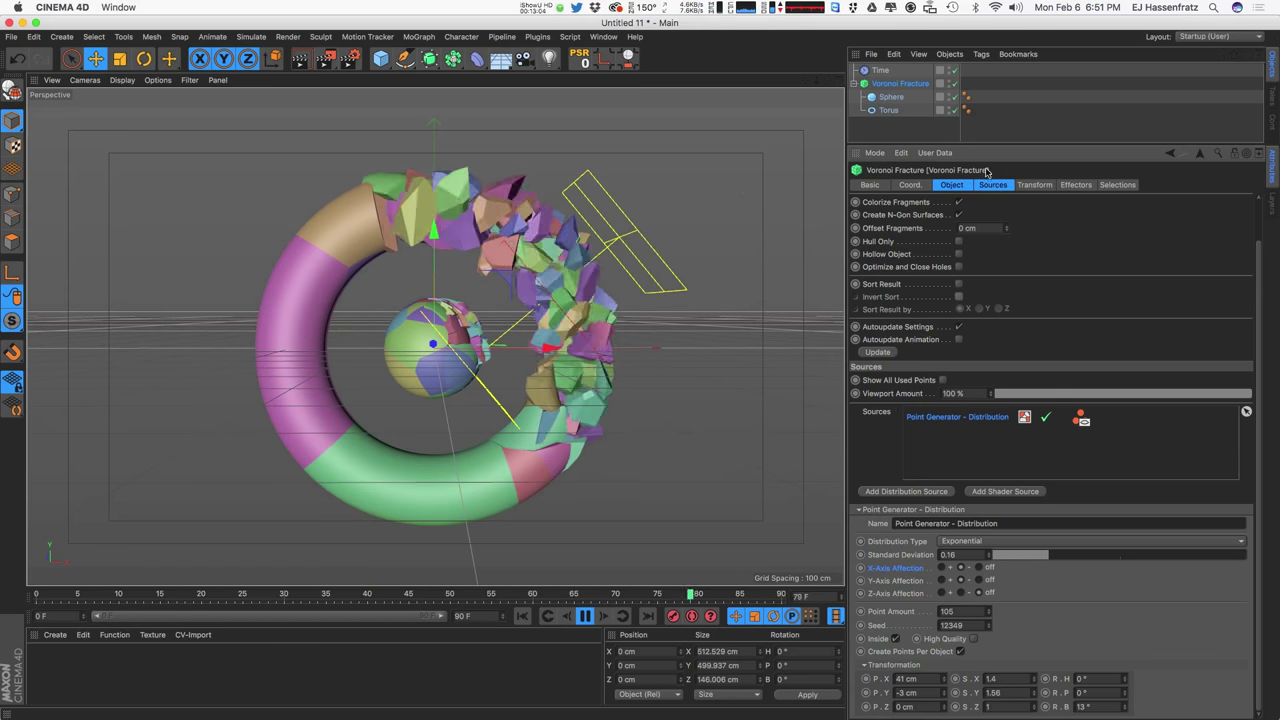
# Step: Set the Time effector's rotation to heading -18°, pitch 12° and bank 15°
pyautogui.click(866, 73)
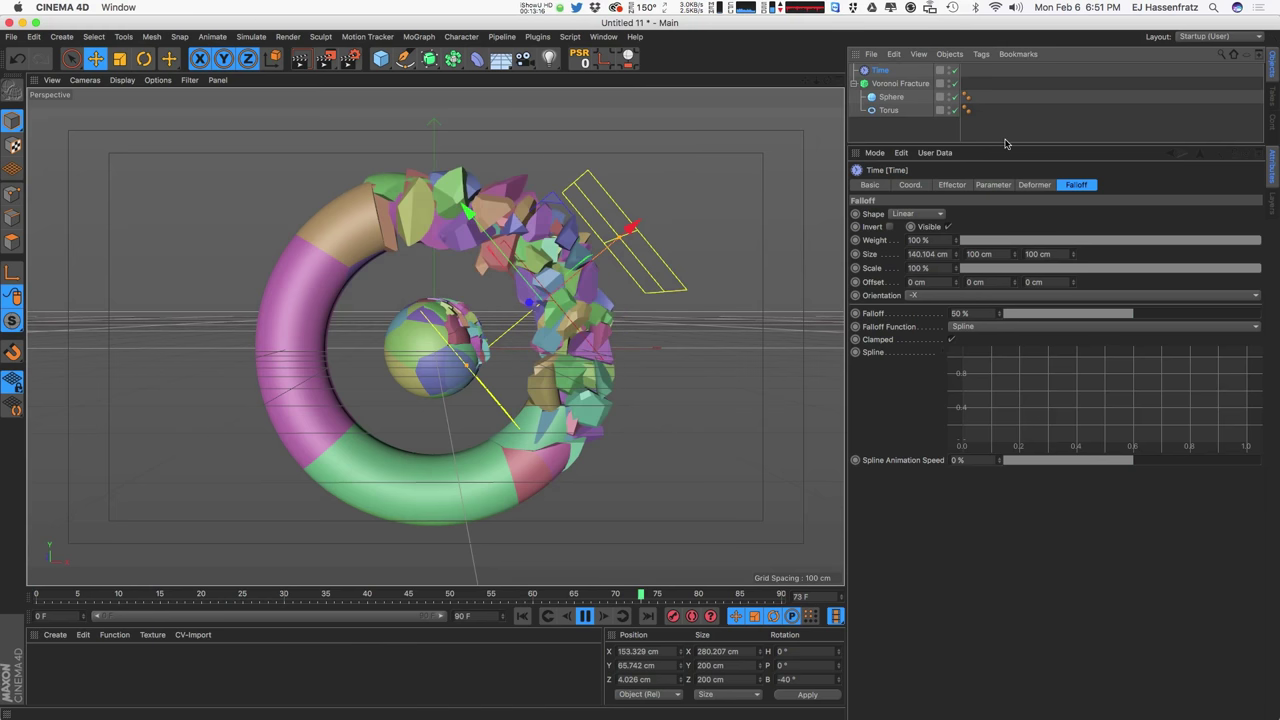
pyautogui.click(988, 185)
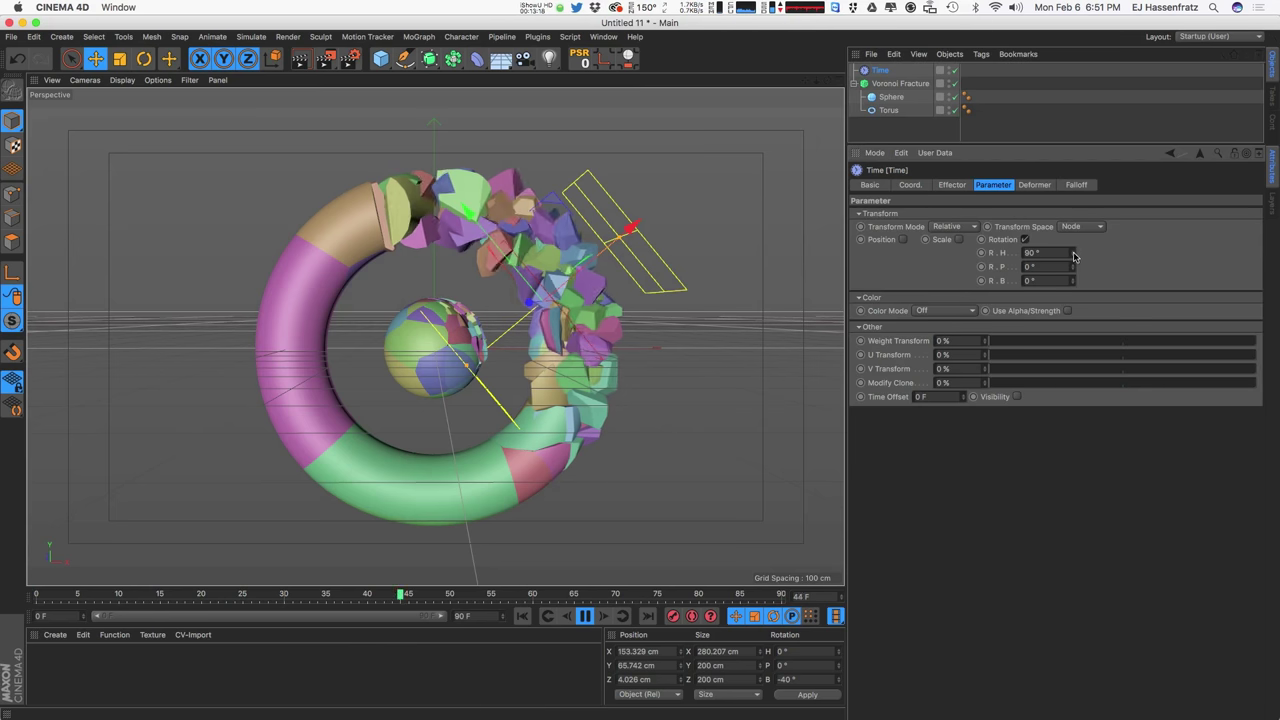
pyautogui.moveTo(1073, 253); pyautogui.dragTo(1066, 318)
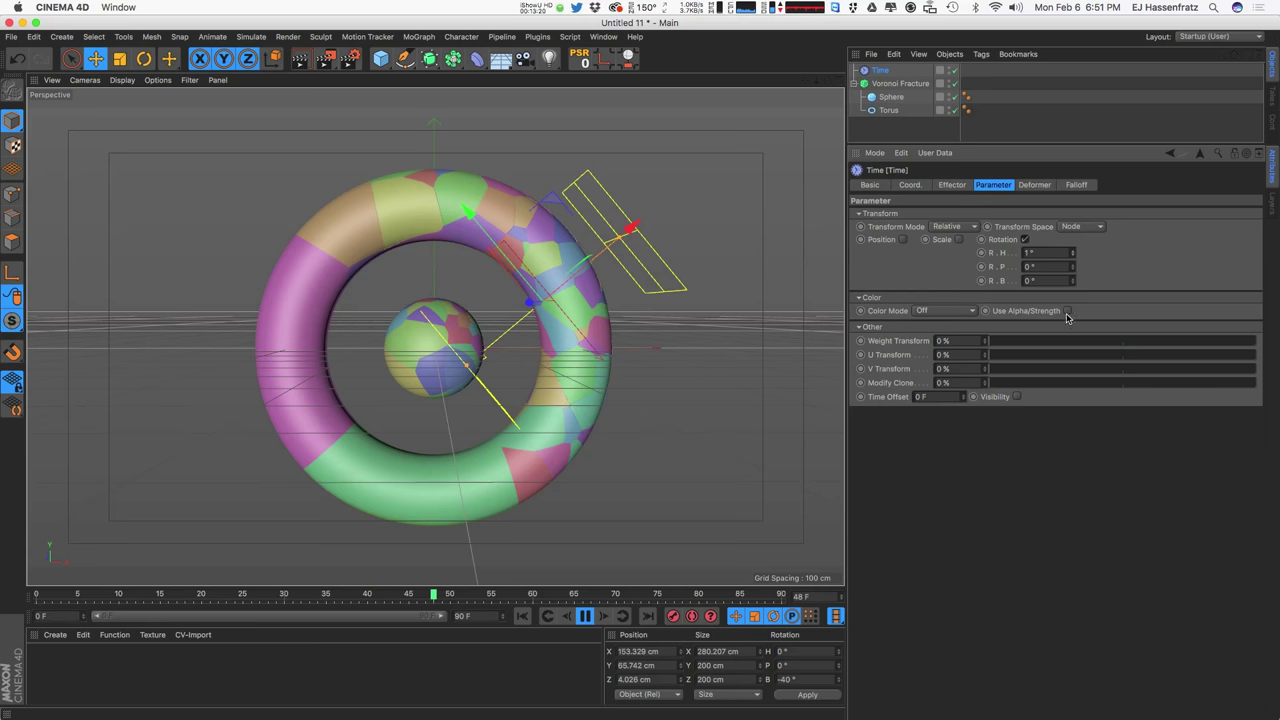
pyautogui.moveTo(1073, 267); pyautogui.dragTo(1074, 285)
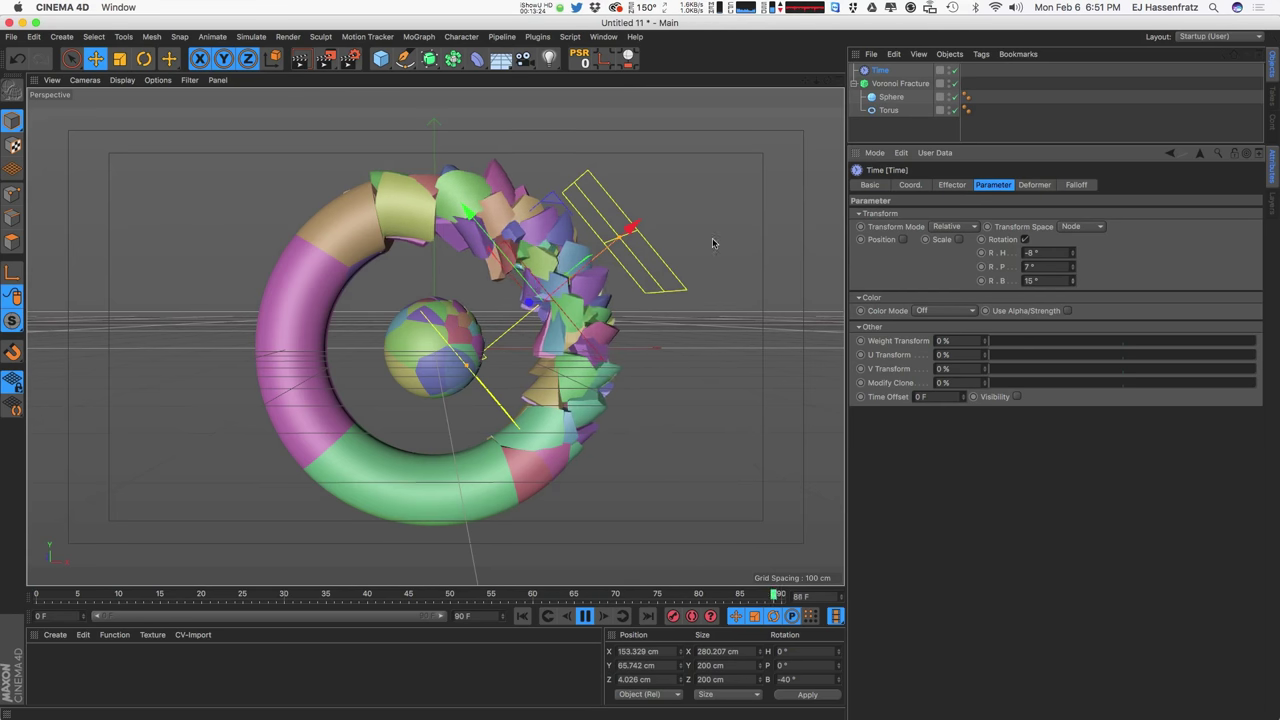
pyautogui.moveTo(1074, 268); pyautogui.dragTo(1076, 260)
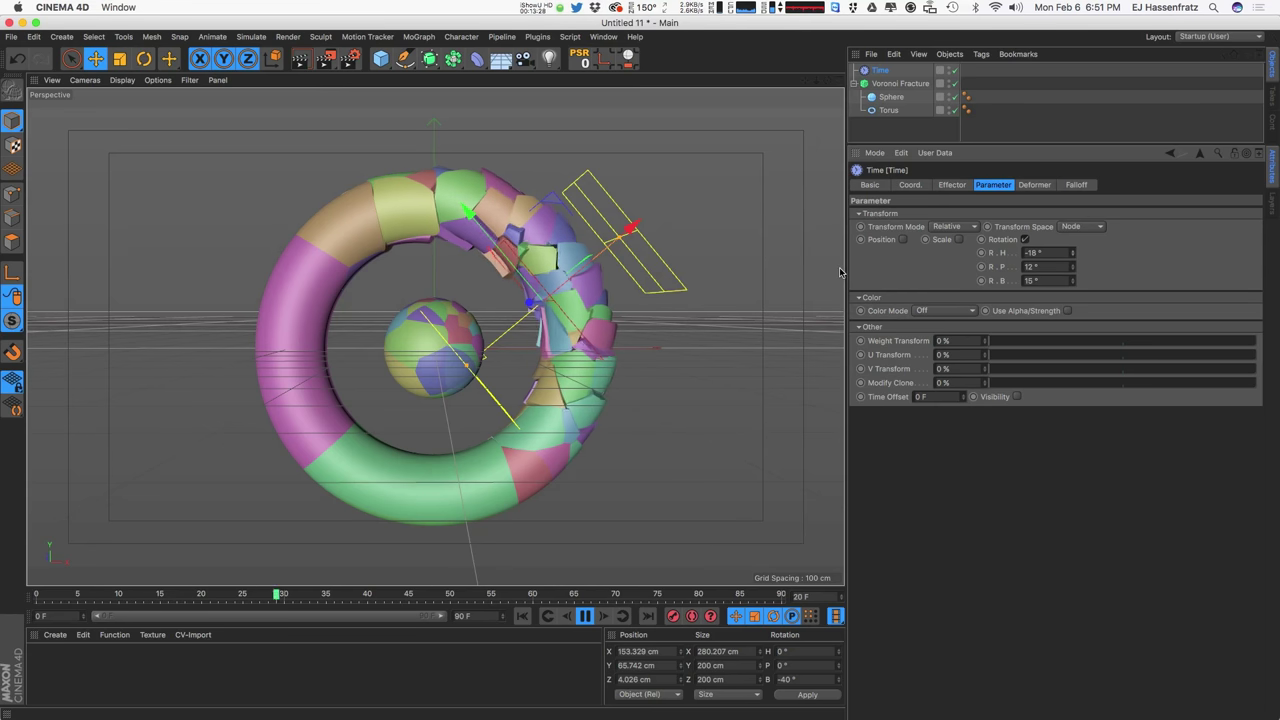
# Step: Enable position on the Time effector with X 12 cm, Y 18 cm and Z -15 cm, and check the fragments' motion
pyautogui.click(903, 240)
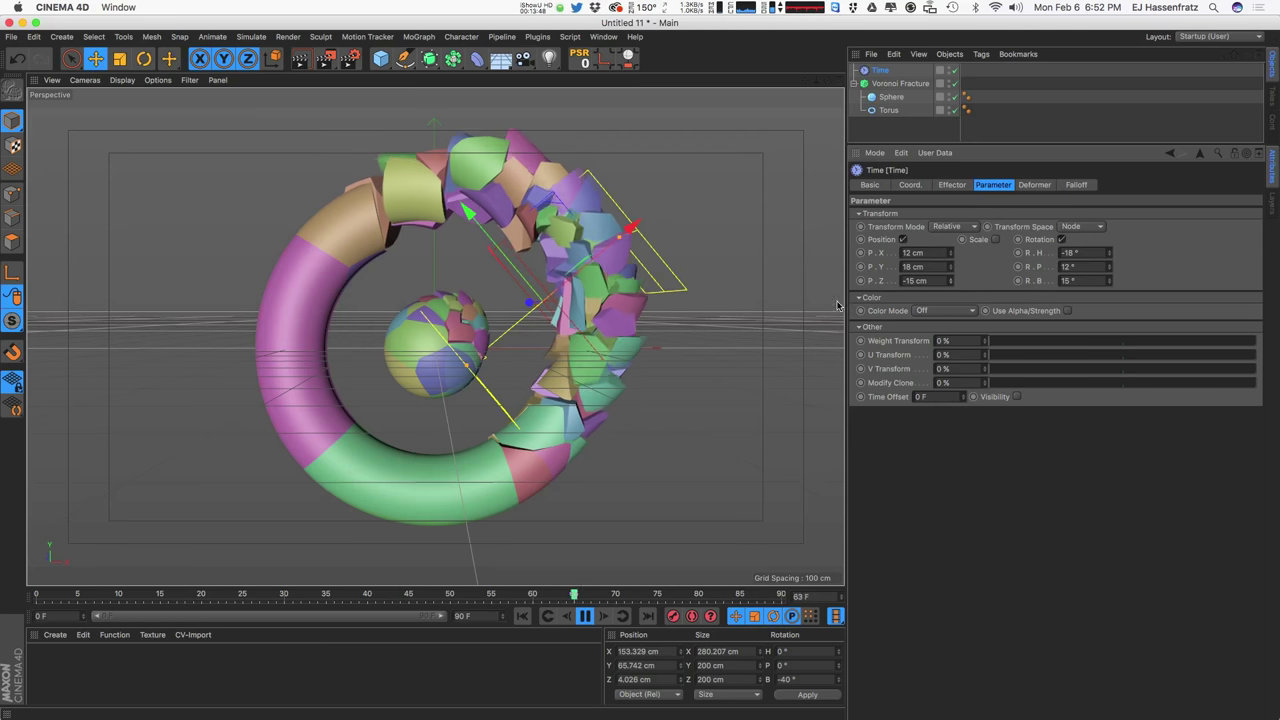
pyautogui.keyDown('alt'); pyautogui.moveTo(529, 340); pyautogui.dragTo(307, 376); pyautogui.keyUp('alt')
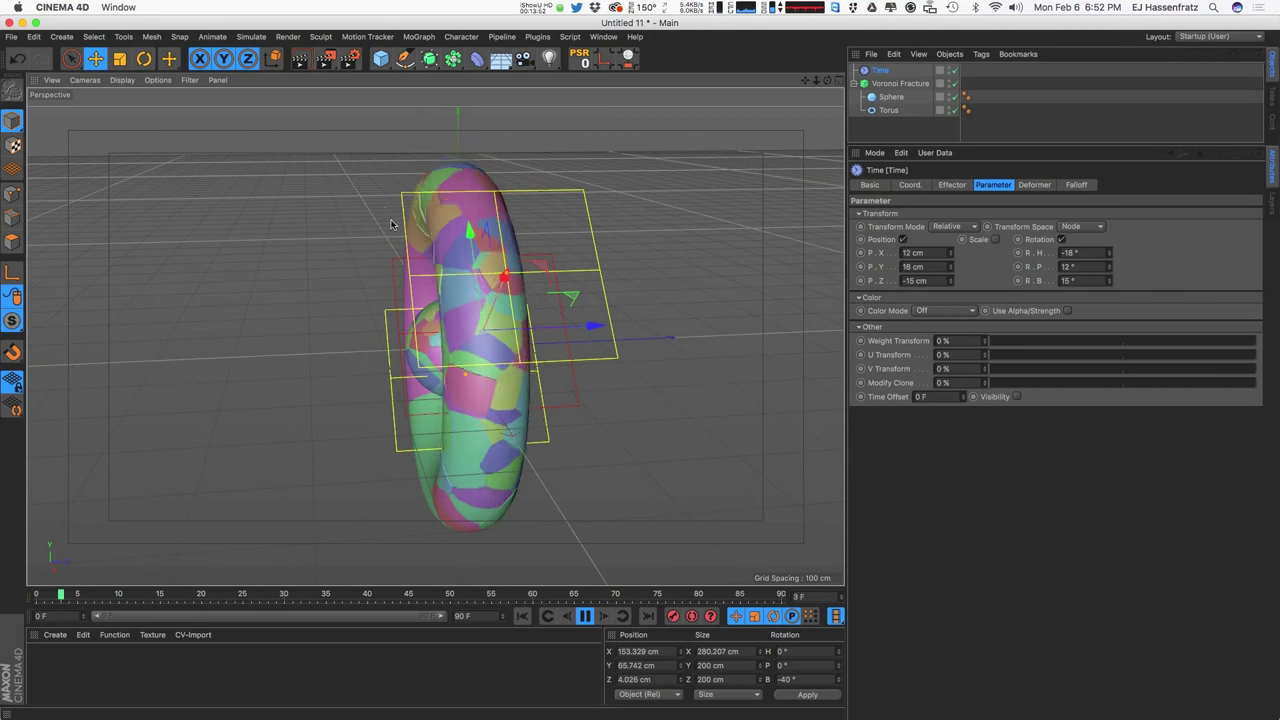
pyautogui.keyDown('alt'); pyautogui.moveTo(382, 260); pyautogui.dragTo(543, 283); pyautogui.keyUp('alt')
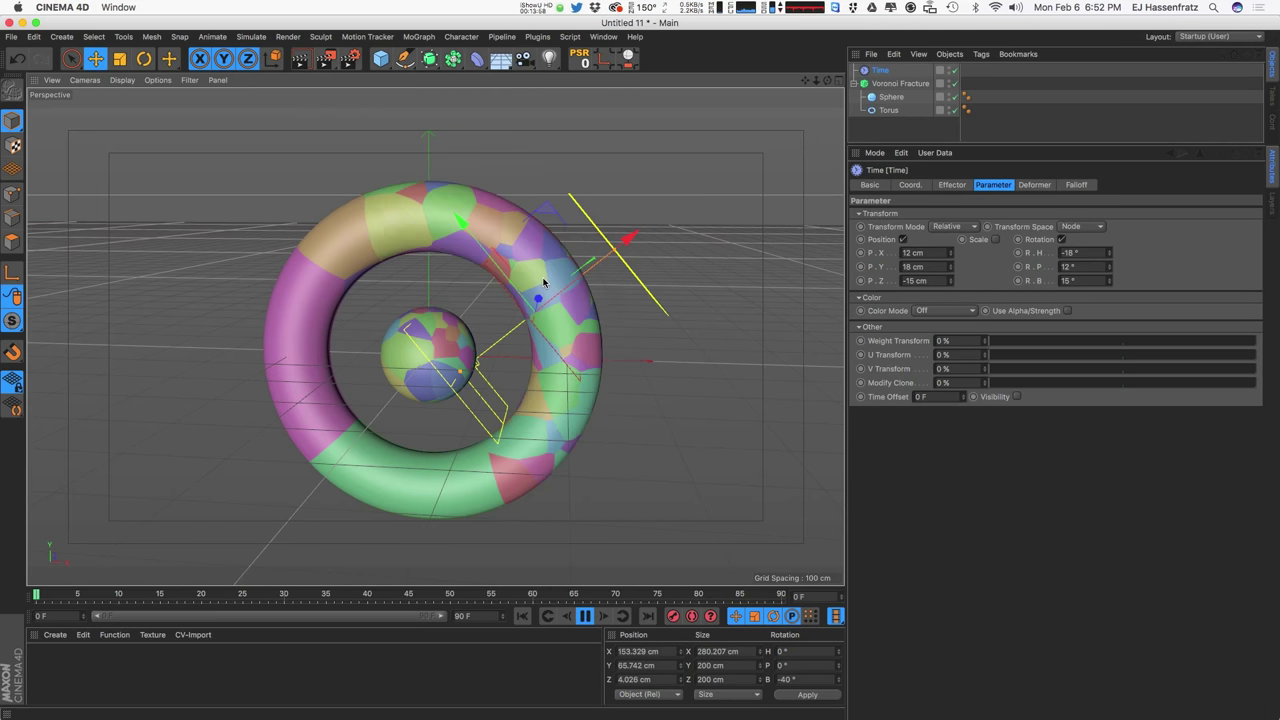
pyautogui.keyDown('alt'); pyautogui.moveTo(554, 280); pyautogui.dragTo(545, 352); pyautogui.keyUp('alt')
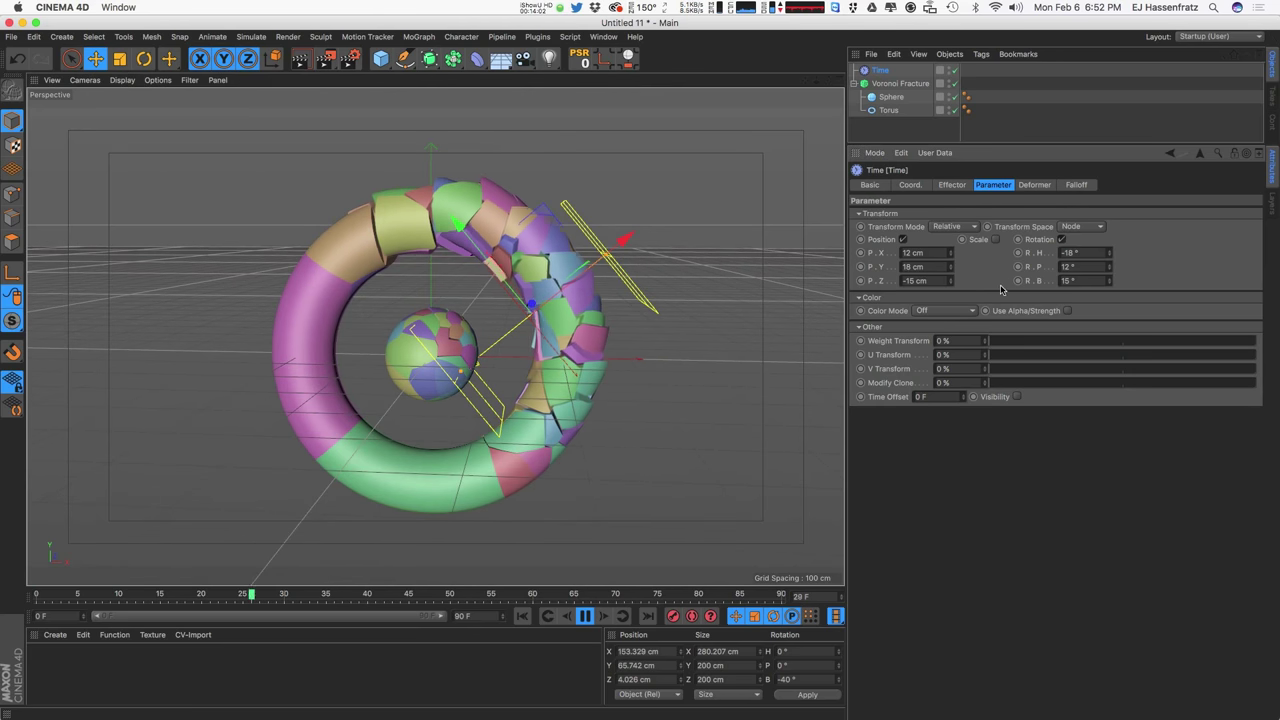
# Step: Try a uniform scale of -1 on the Time effector to shrink the fragments over time
pyautogui.click(997, 240)
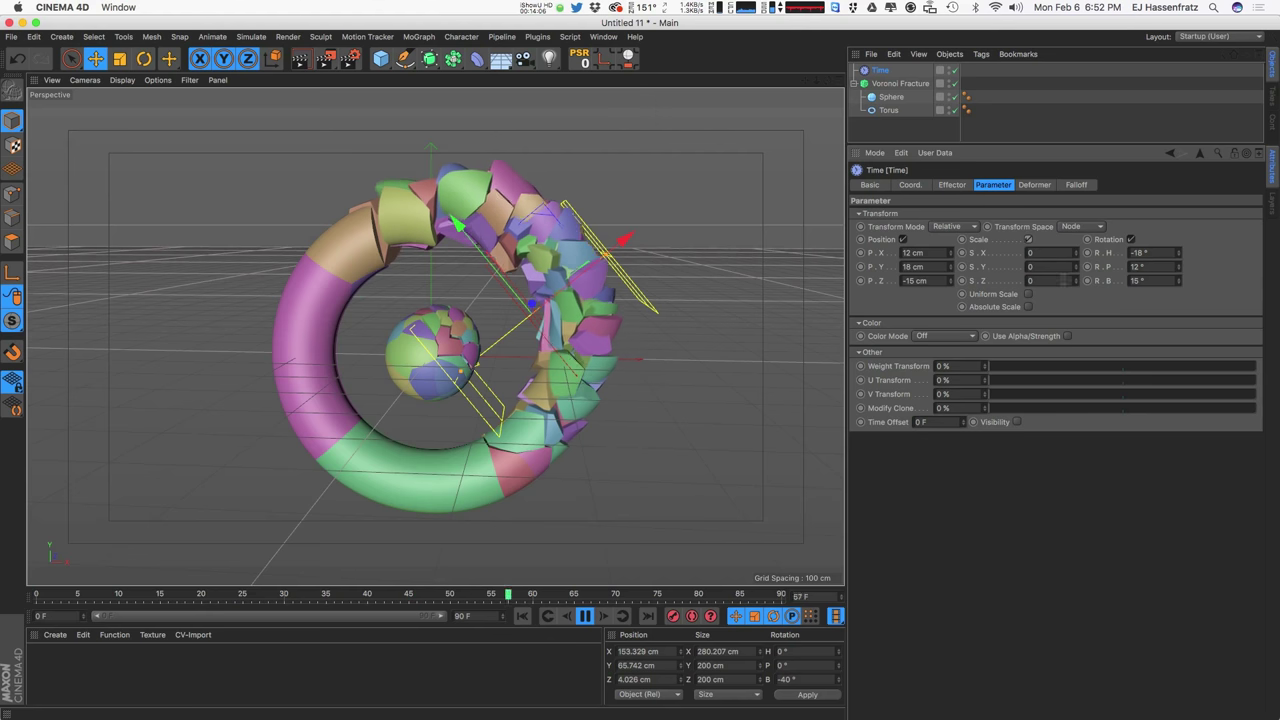
pyautogui.click(1030, 295)
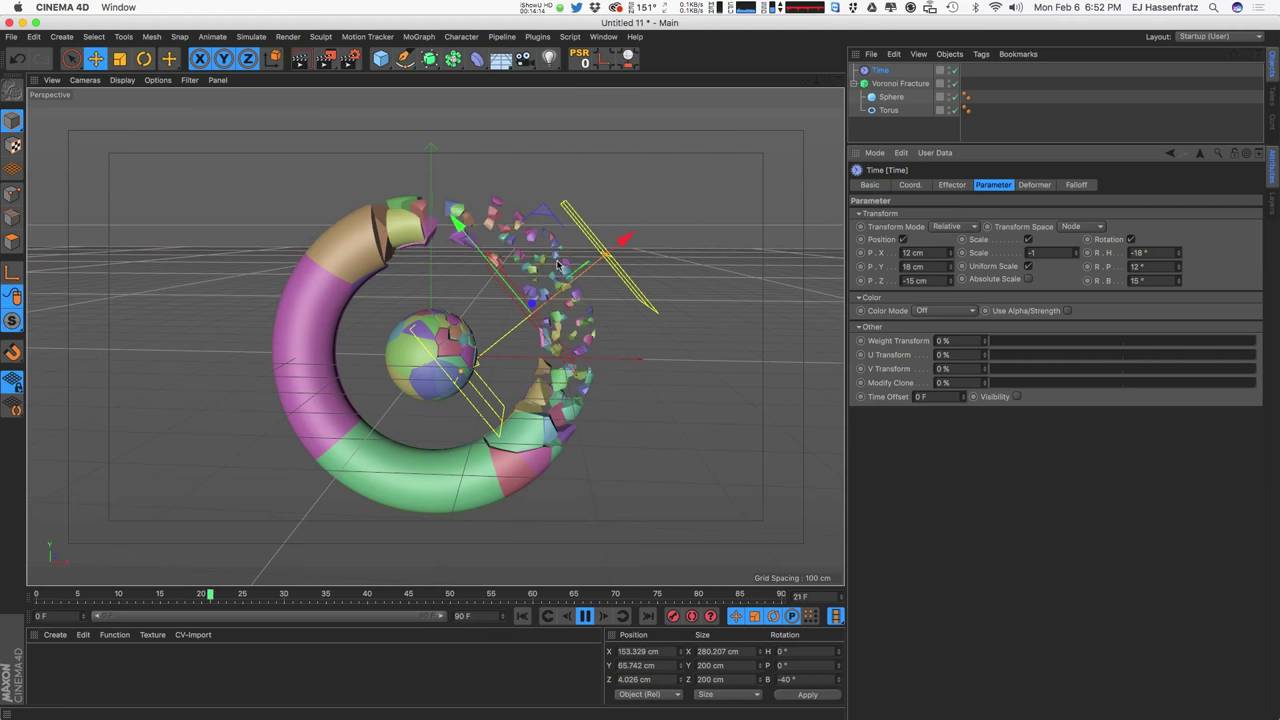
pyautogui.click(1029, 240)
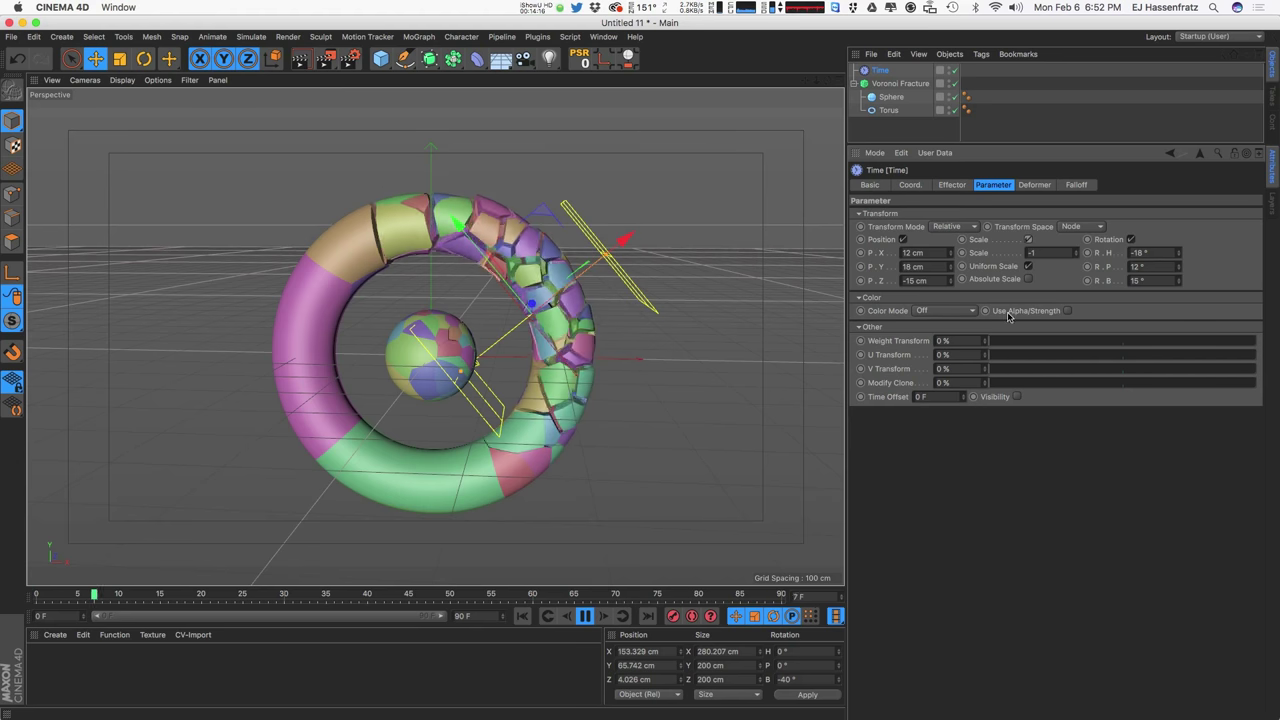
pyautogui.click(1031, 241)
# Step: Add a Plain effector and make it a child of the Time effector
pyautogui.moveTo(938, 145); pyautogui.dragTo(937, 272)
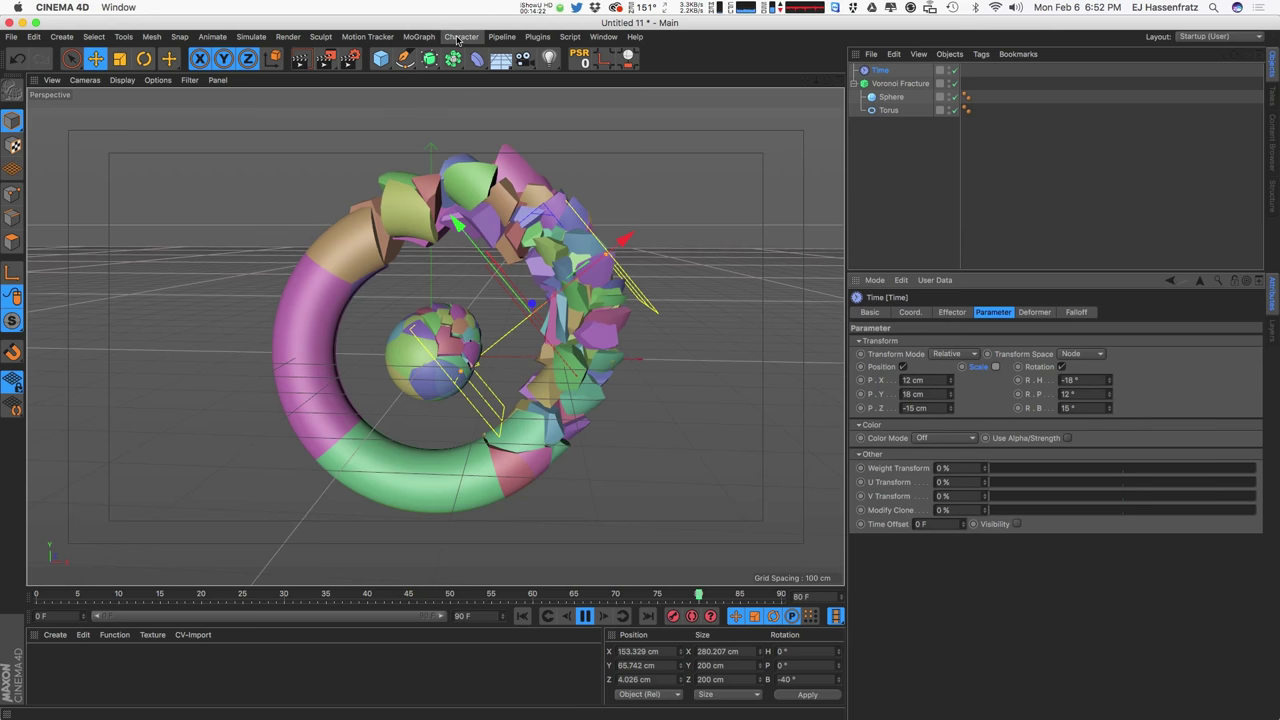
pyautogui.click(459, 38)
pyautogui.moveTo(418, 37)
pyautogui.moveTo(505, 57)
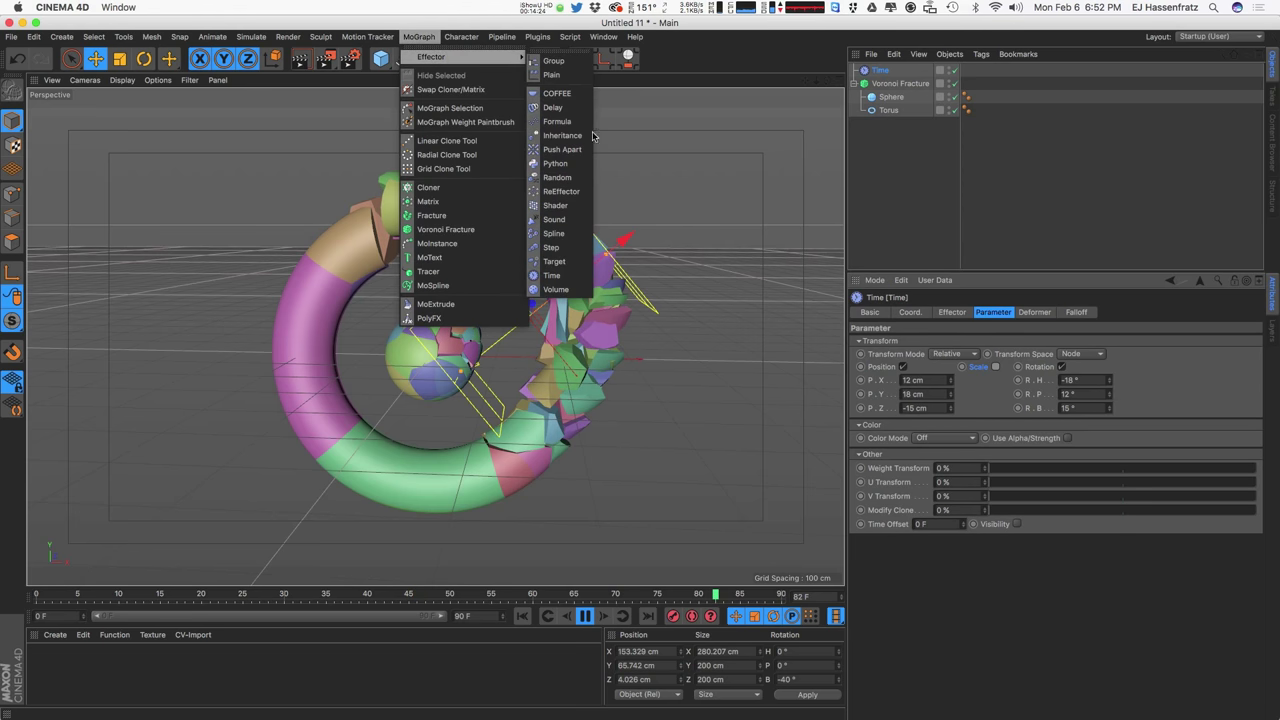
pyautogui.click(551, 74)
pyautogui.moveTo(878, 70); pyautogui.dragTo(885, 84)
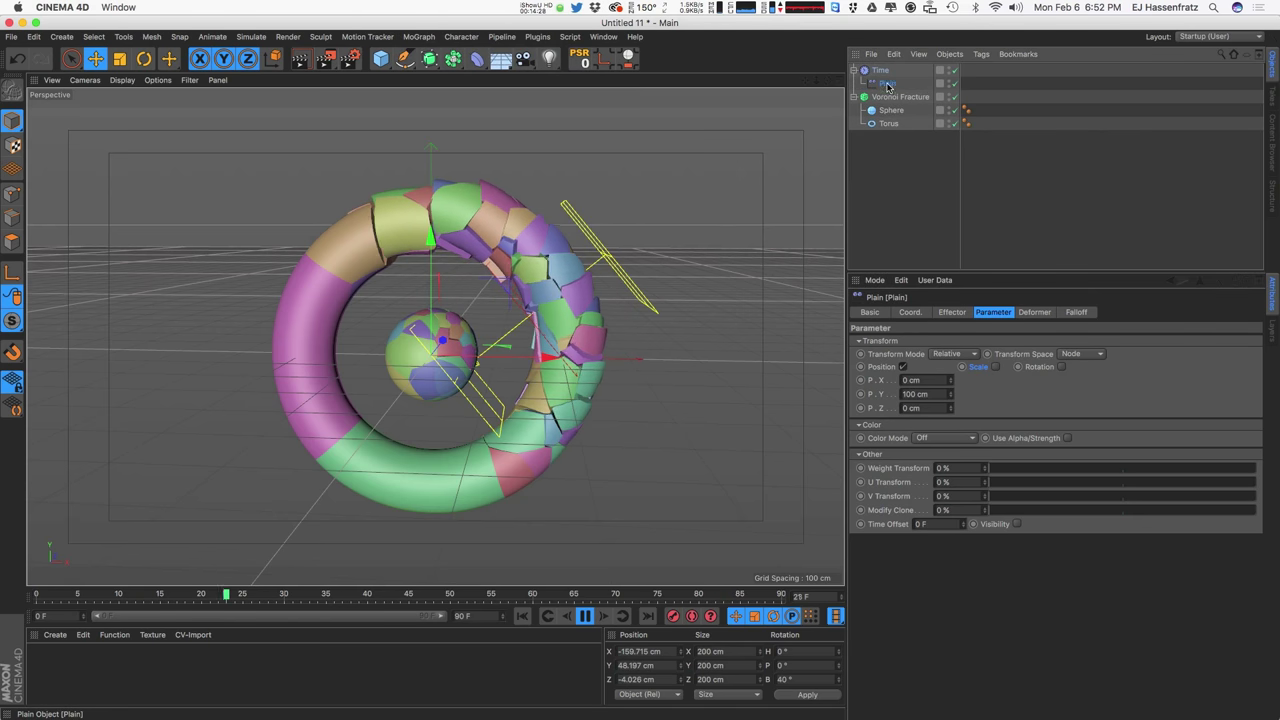
# Step: Set the Plain effector's falloff to Linear with orientation -X, and compare it with the Time effector's falloff settings
pyautogui.click(910, 313)
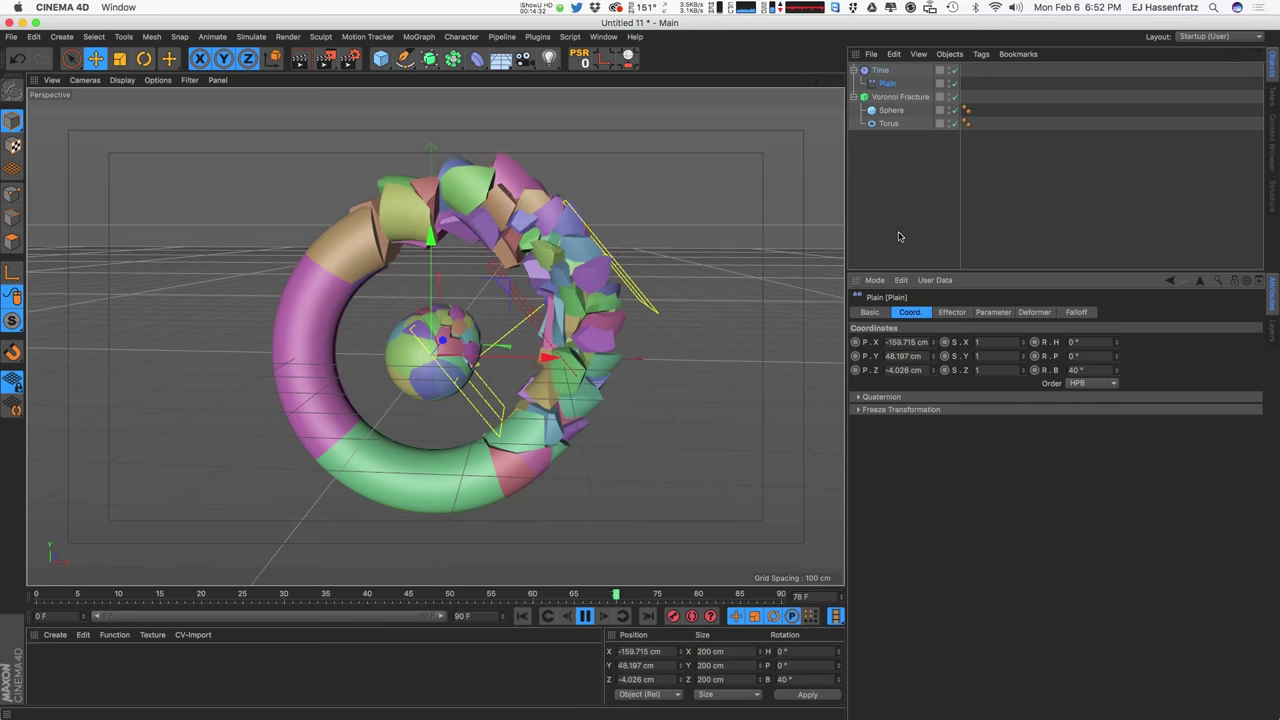
pyautogui.click(1076, 312)
pyautogui.click(912, 341)
pyautogui.click(905, 424)
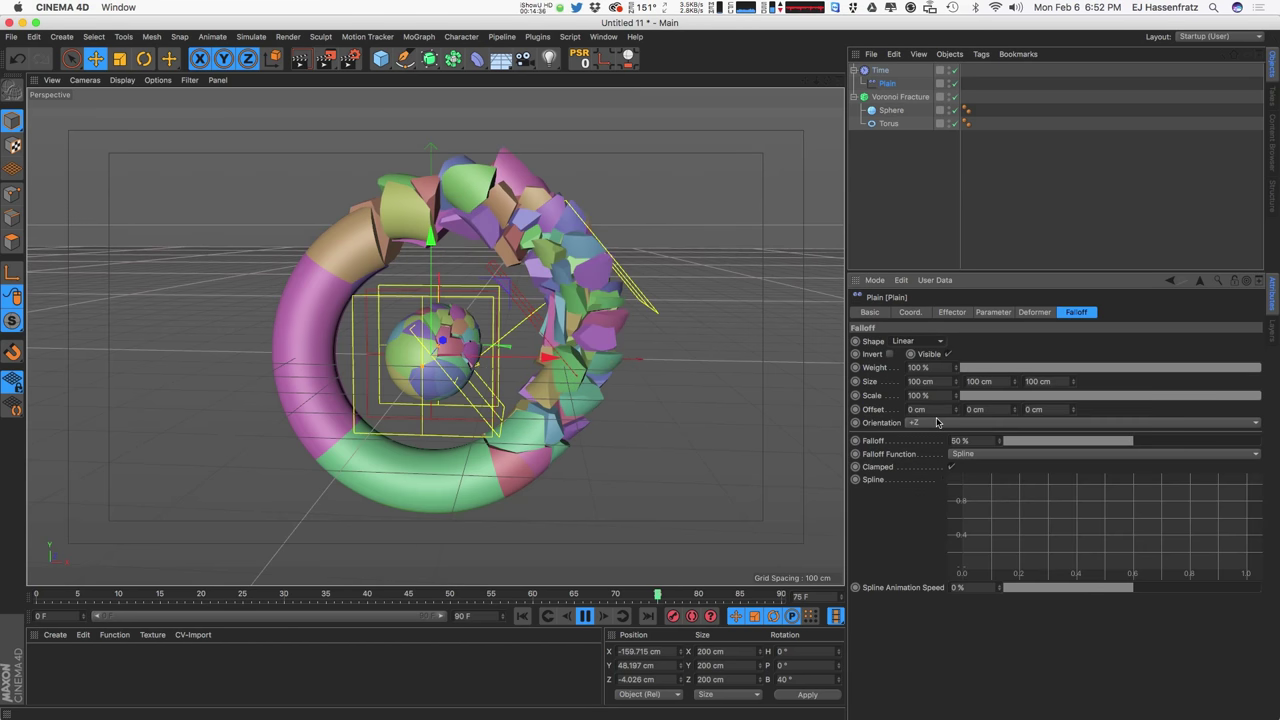
pyautogui.click(930, 423)
pyautogui.click(930, 450)
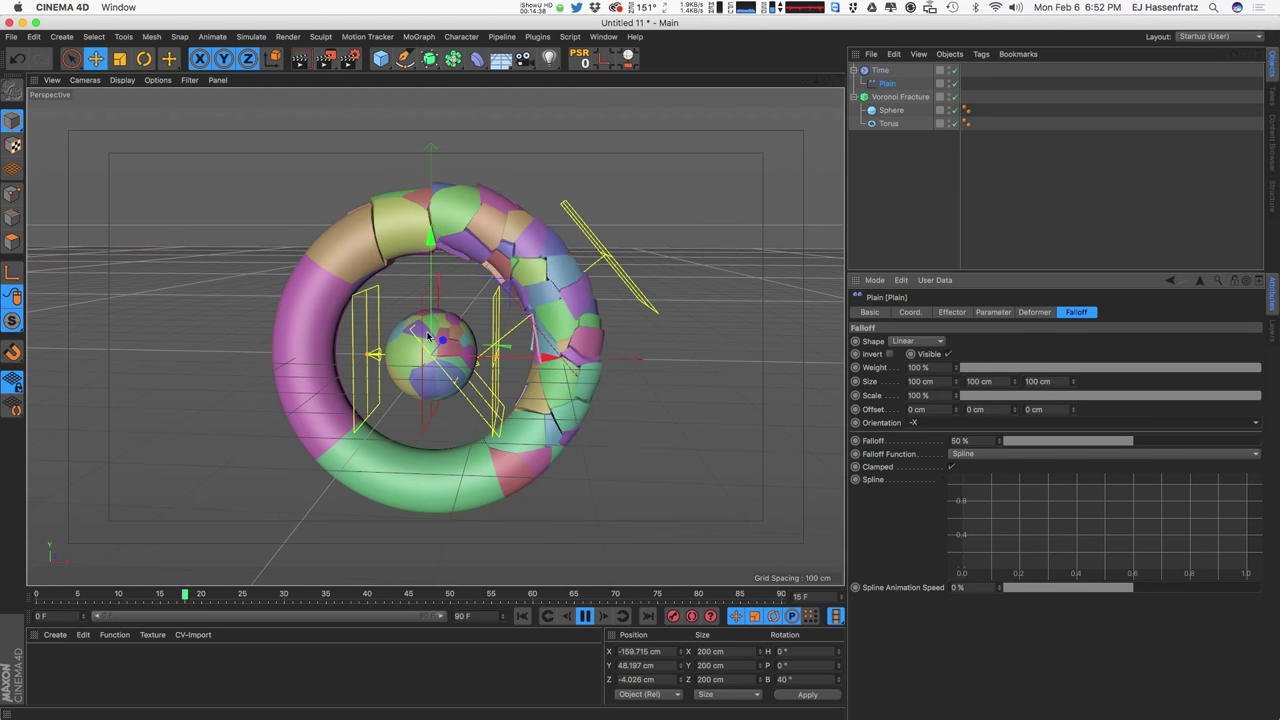
pyautogui.click(880, 70)
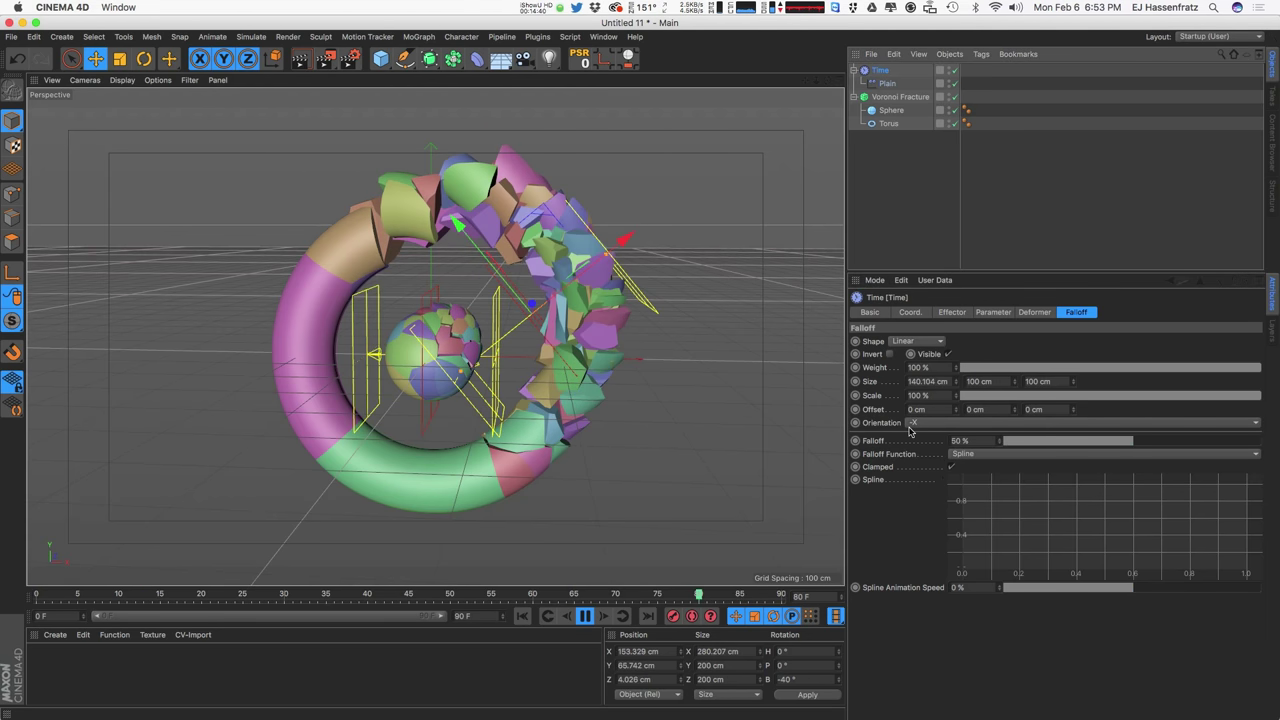
# Step: Reset the Plain effector's X, Y and Z position to 0 cm and its bank rotation to 0° relative to the Time effector
pyautogui.click(887, 83)
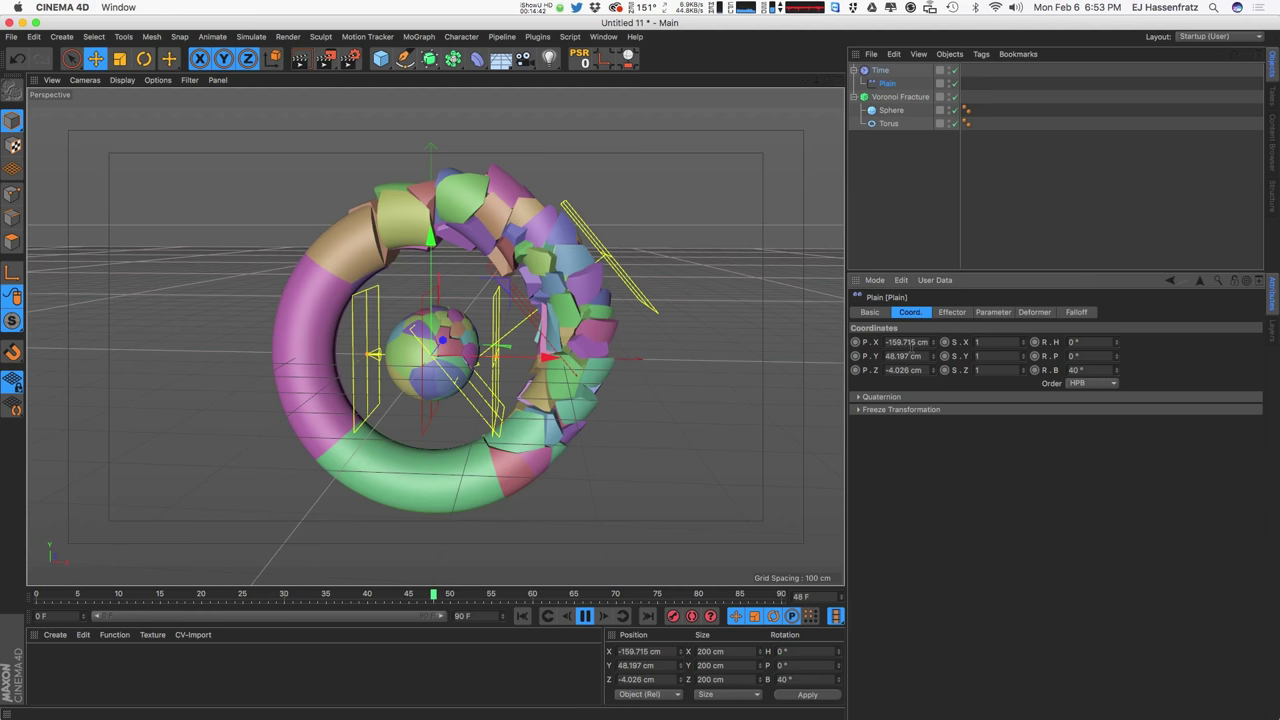
pyautogui.write('0')
pyautogui.press('Tab')
pyautogui.write('0')
pyautogui.press('Tab')
pyautogui.write('0')
pyautogui.press('Tab')
pyautogui.press('Tab')
pyautogui.press('Tab')
pyautogui.press('Tab')
pyautogui.press('Tab')
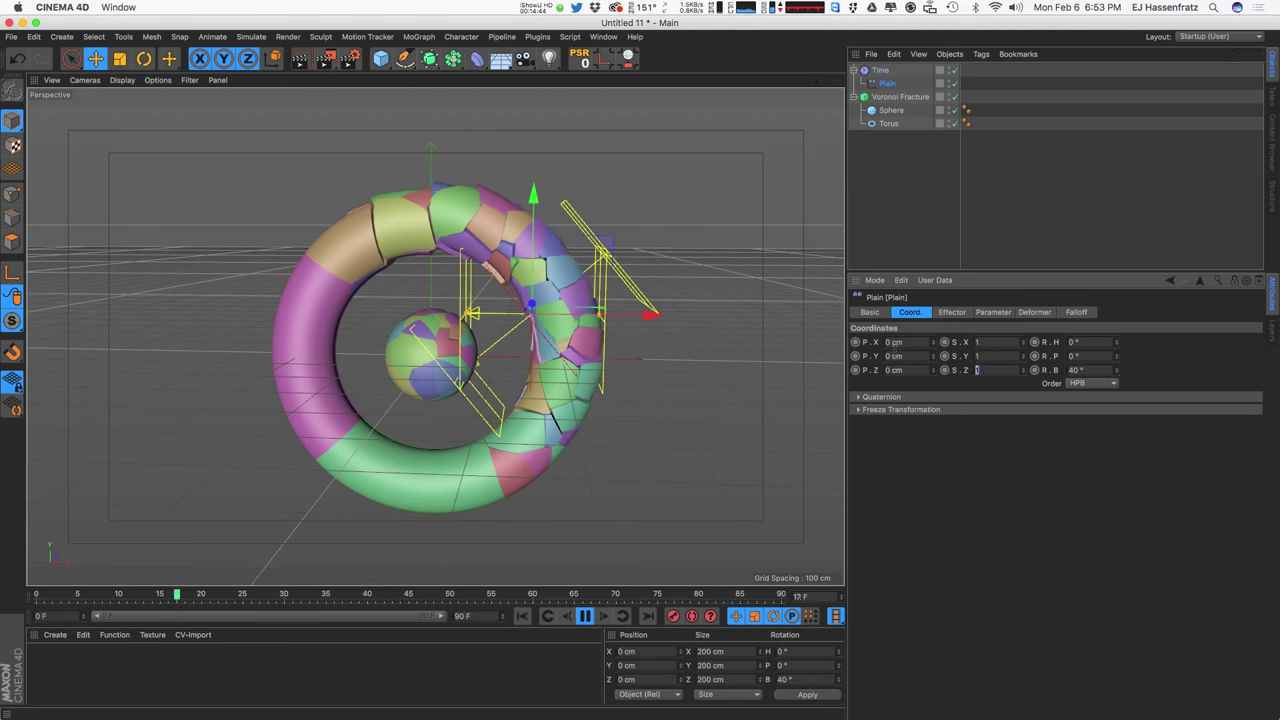
pyautogui.press('Tab')
pyautogui.write('0')
pyautogui.press('Return')
# Step: Shift the Plain effector along its X axis to about 48 cm, and move the Time effector farther outward along its own axis
pyautogui.moveTo(618, 245); pyautogui.dragTo(641, 223)
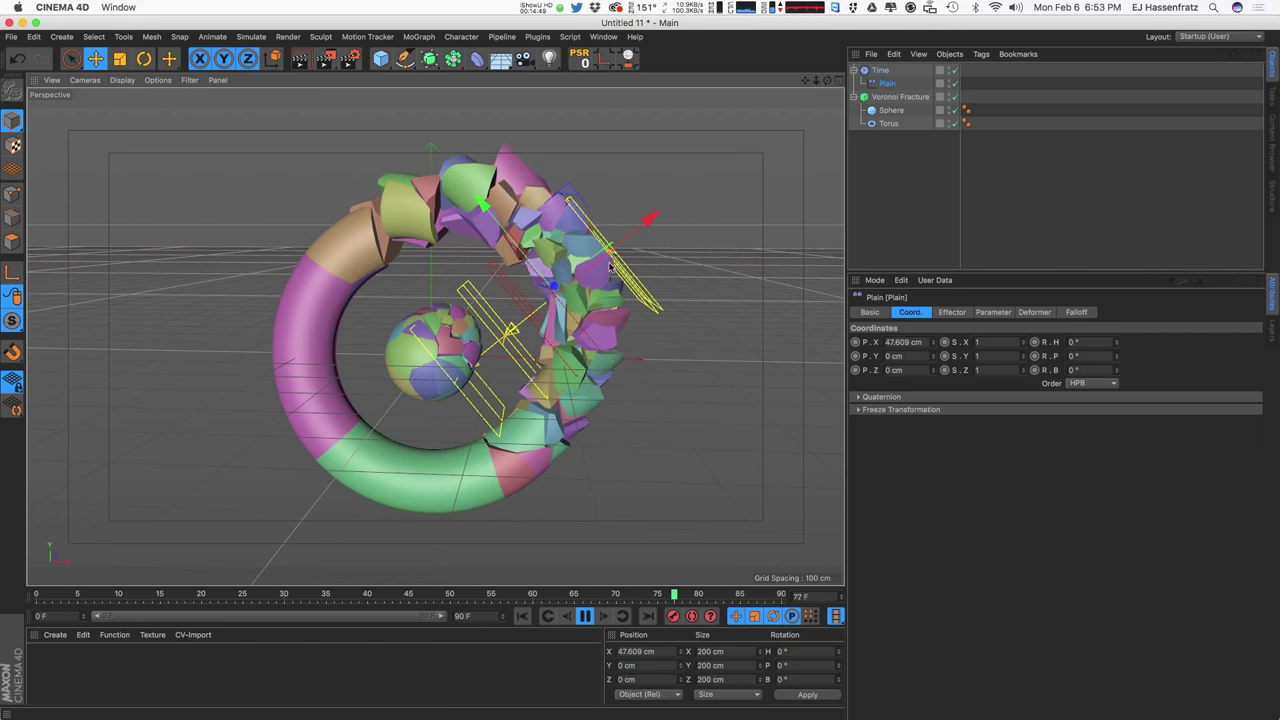
pyautogui.click(880, 70)
pyautogui.moveTo(632, 236)
pyautogui.mouseDown()
pyautogui.moveTo(674, 180)
pyautogui.moveTo(649, 219)
pyautogui.mouseUp()
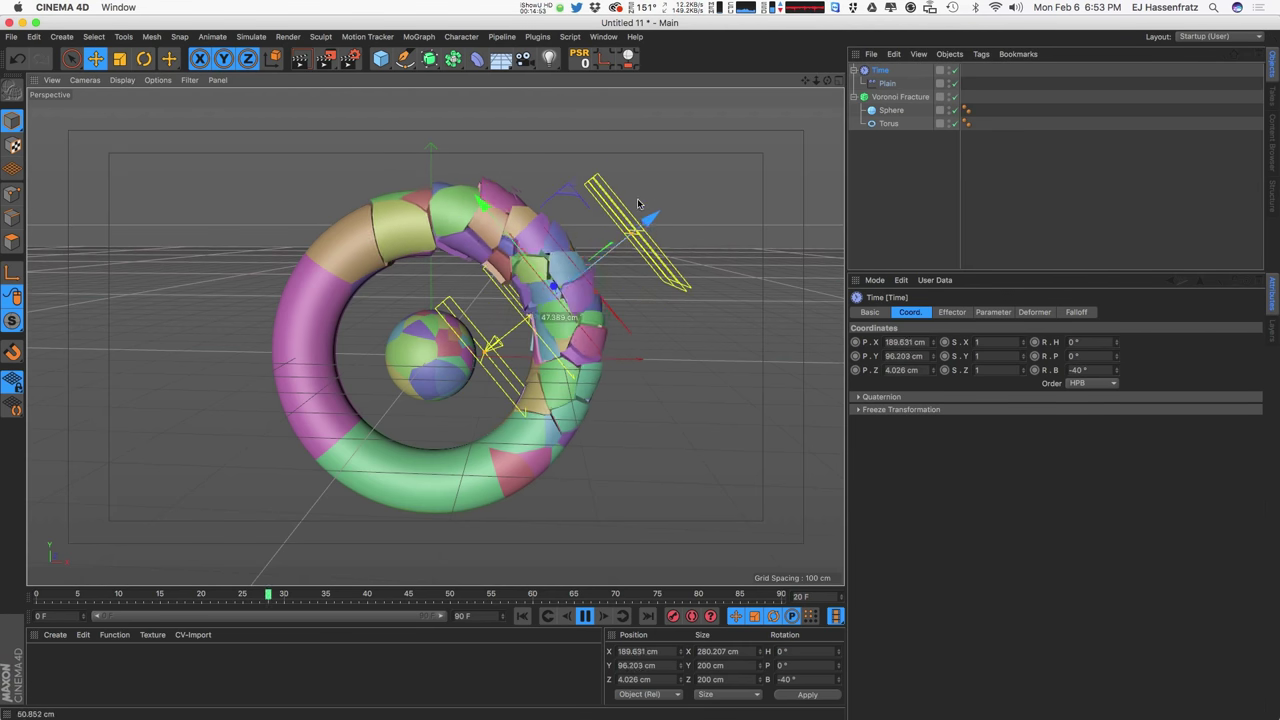
pyautogui.moveTo(636, 197); pyautogui.dragTo(646, 189)
# Step: Turn off position on the Plain effector and give it a uniform scale of -1
pyautogui.click(885, 83)
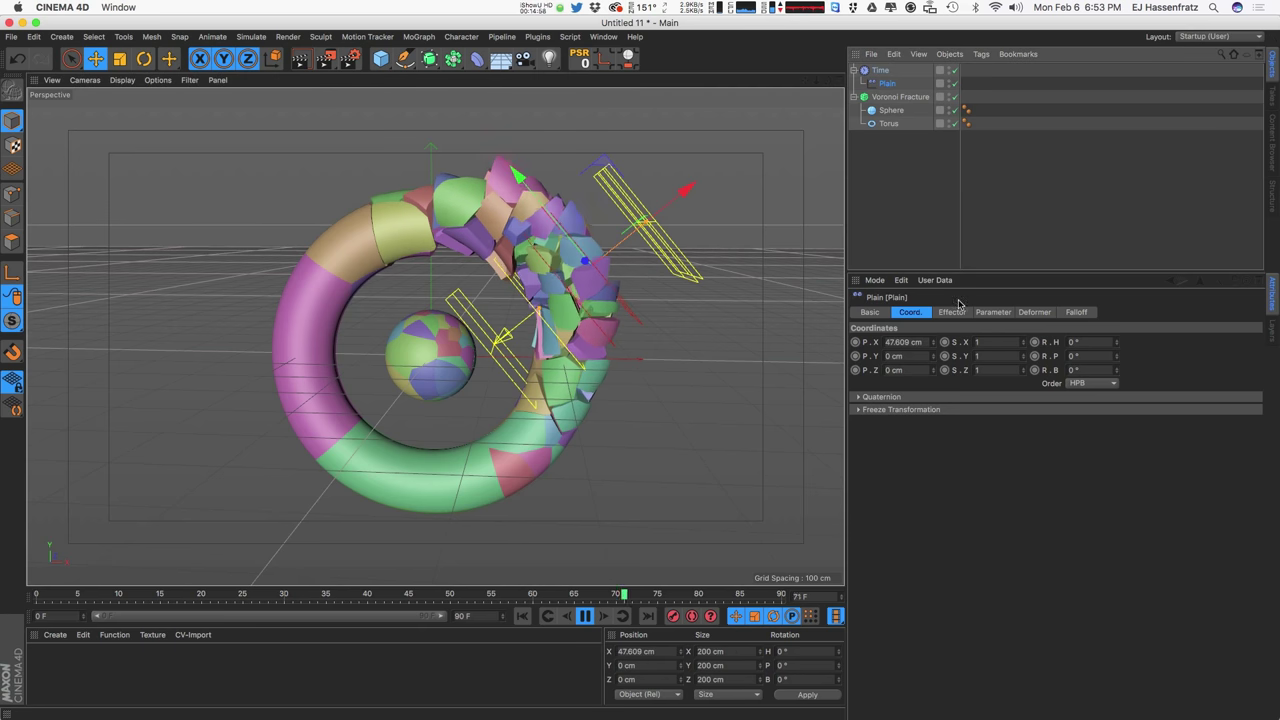
pyautogui.click(993, 312)
pyautogui.click(903, 367)
pyautogui.click(959, 368)
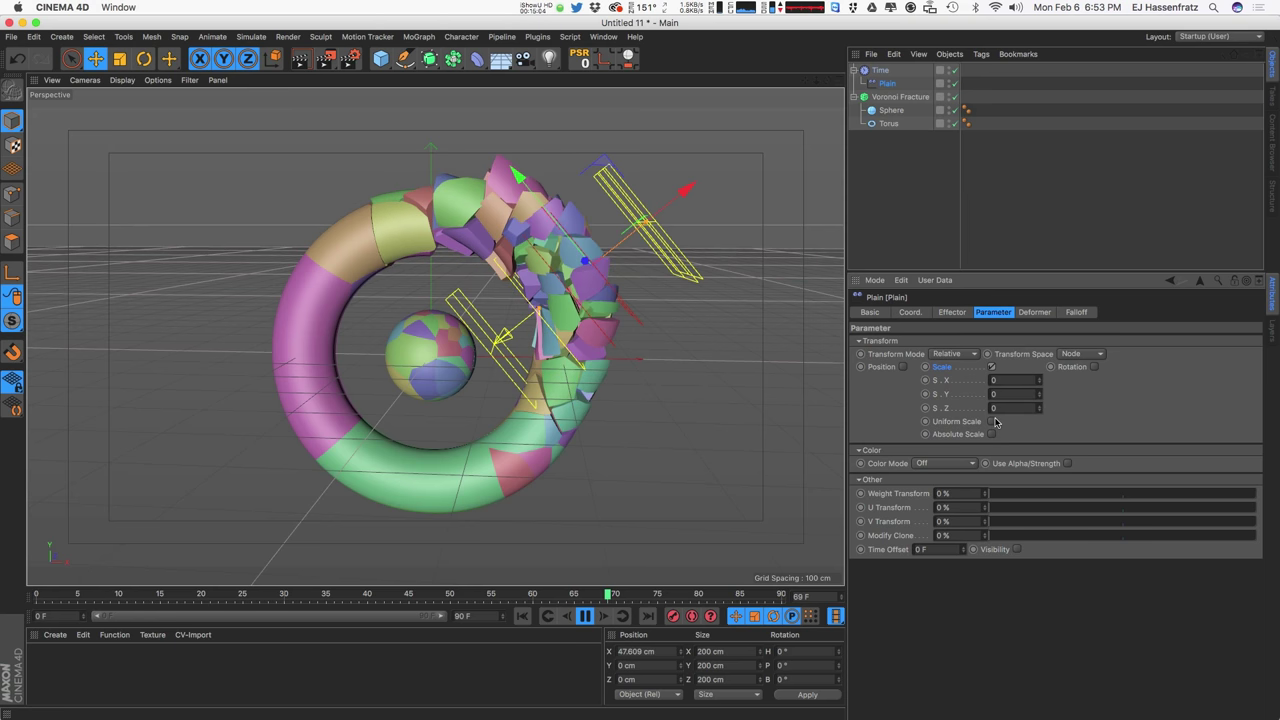
pyautogui.click(992, 421)
pyautogui.moveTo(1005, 380); pyautogui.dragTo(878, 408)
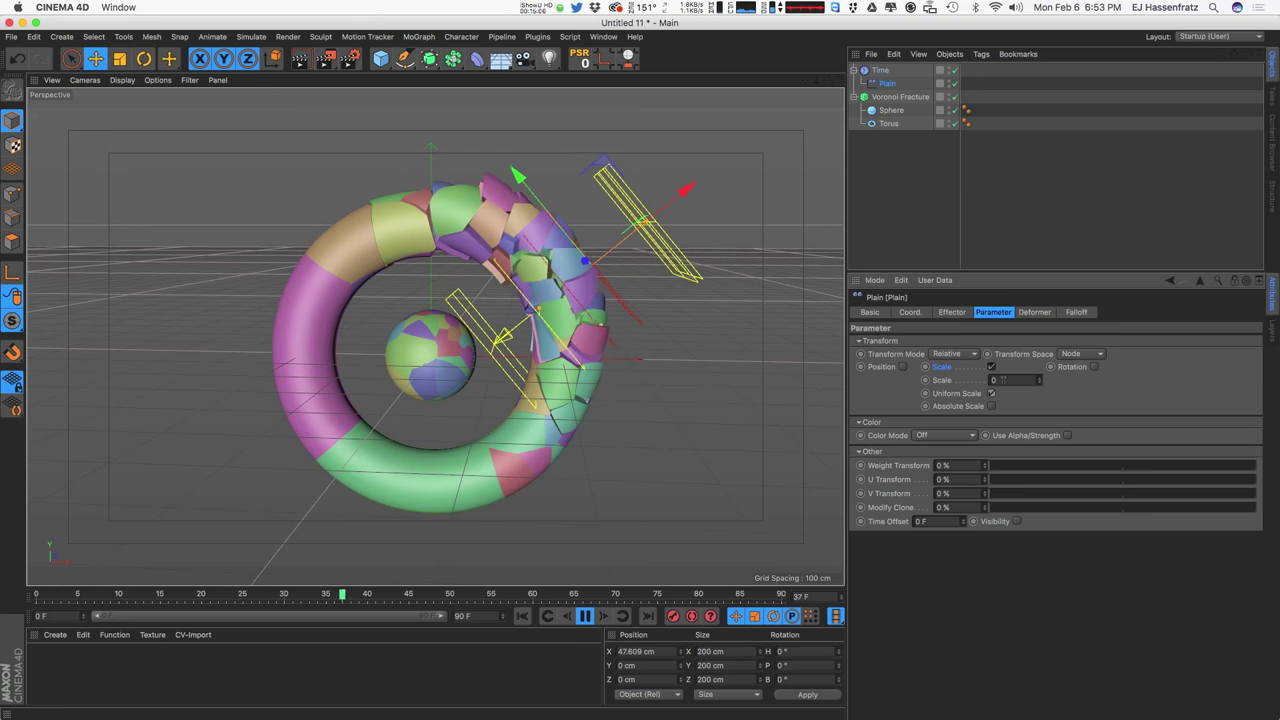
pyautogui.write('-1')
pyautogui.press('Return')
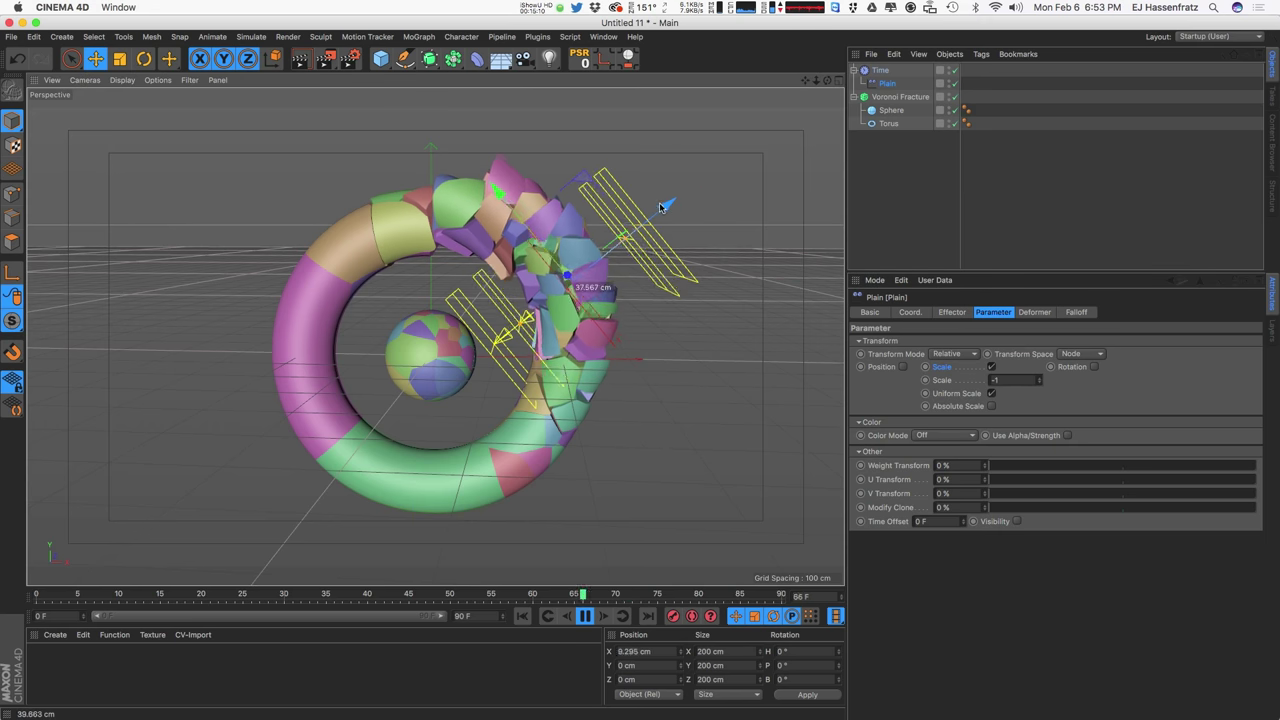
# Step: Add the Plain effector to the Voronoi Fracture's effectors, after the Time effector
pyautogui.click(897, 96)
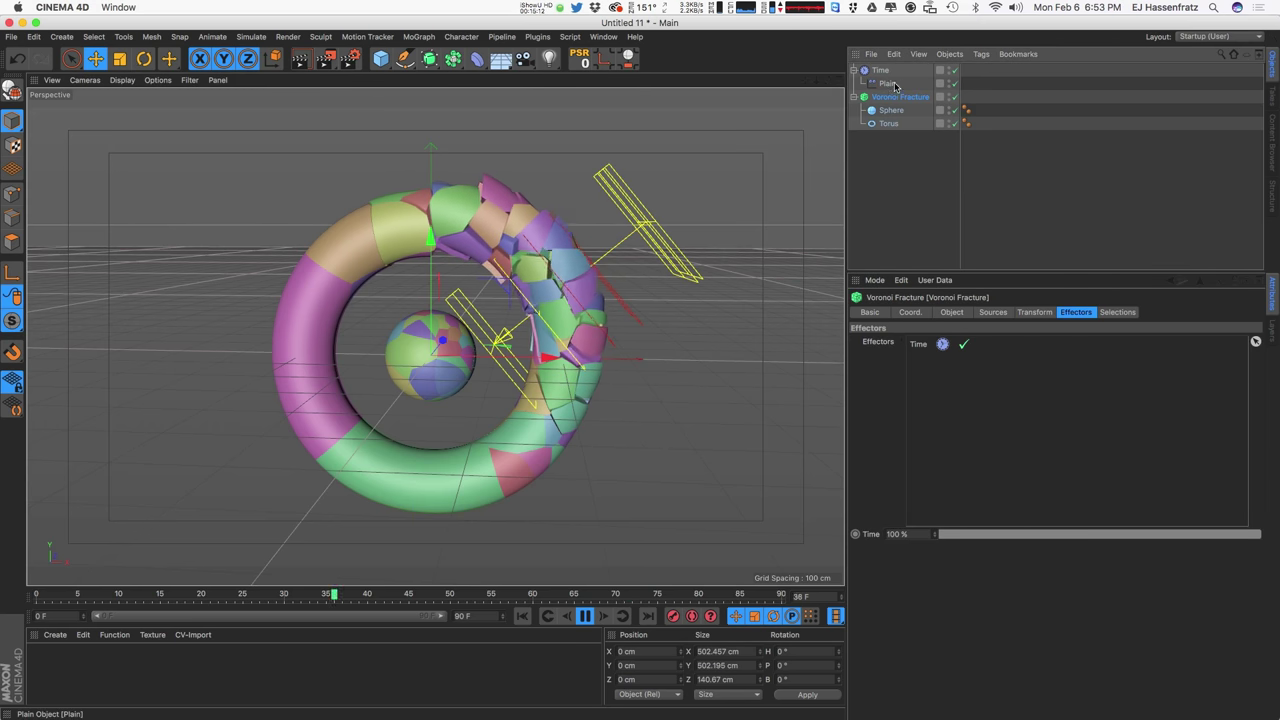
pyautogui.moveTo(879, 84); pyautogui.dragTo(983, 286)
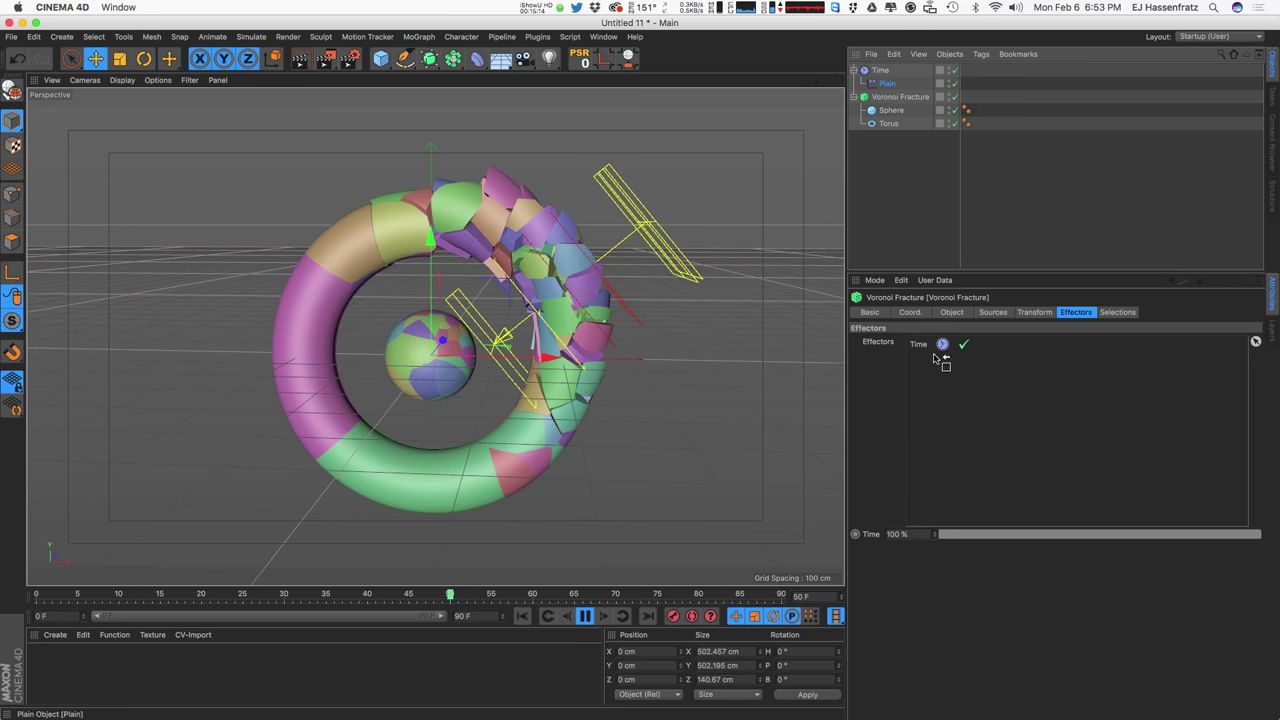
pyautogui.moveTo(937, 358); pyautogui.dragTo(938, 360)
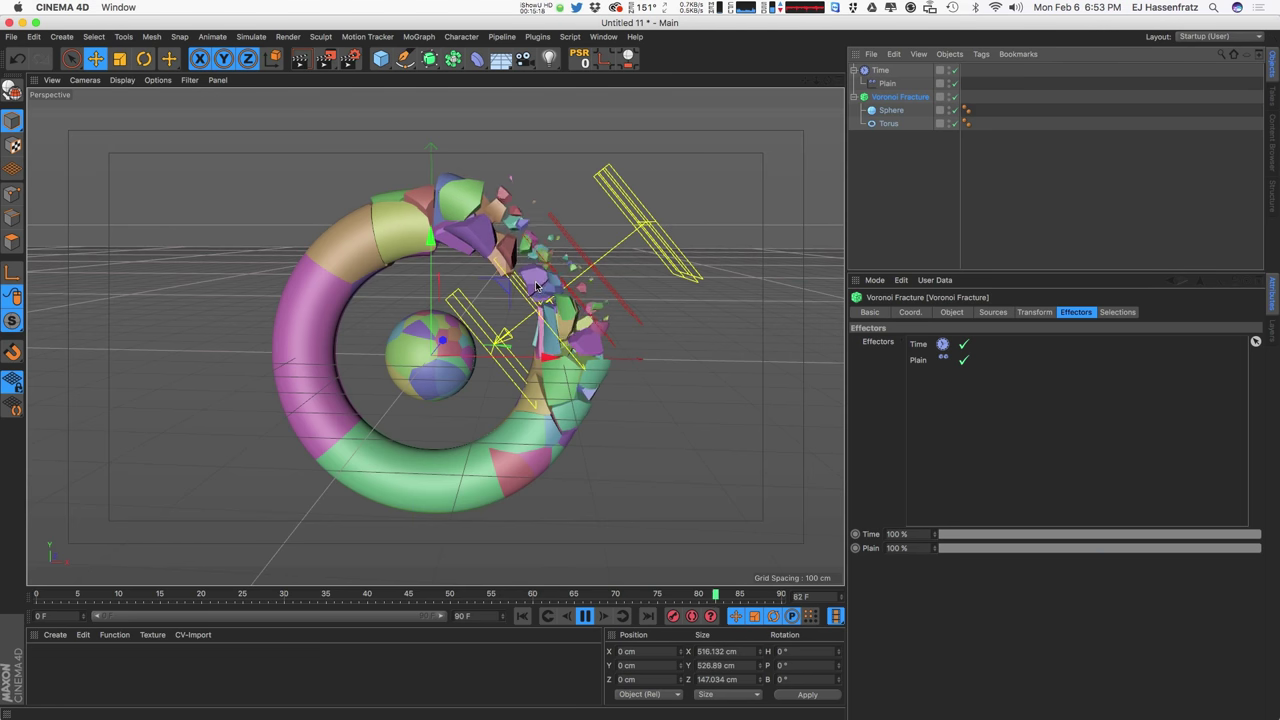
# Step: Set the Plain effector's falloff to 100%, widen its X size to about 140 cm and offset it to about X 92 cm
pyautogui.click(887, 83)
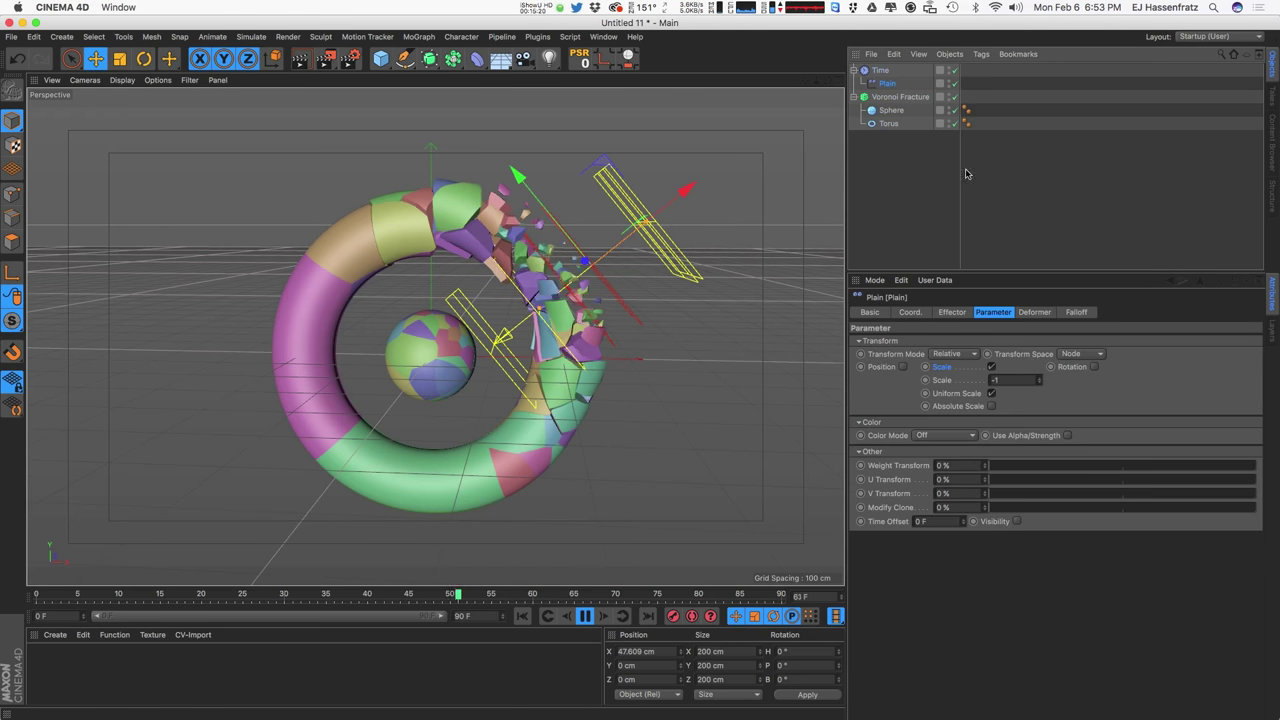
pyautogui.click(951, 312)
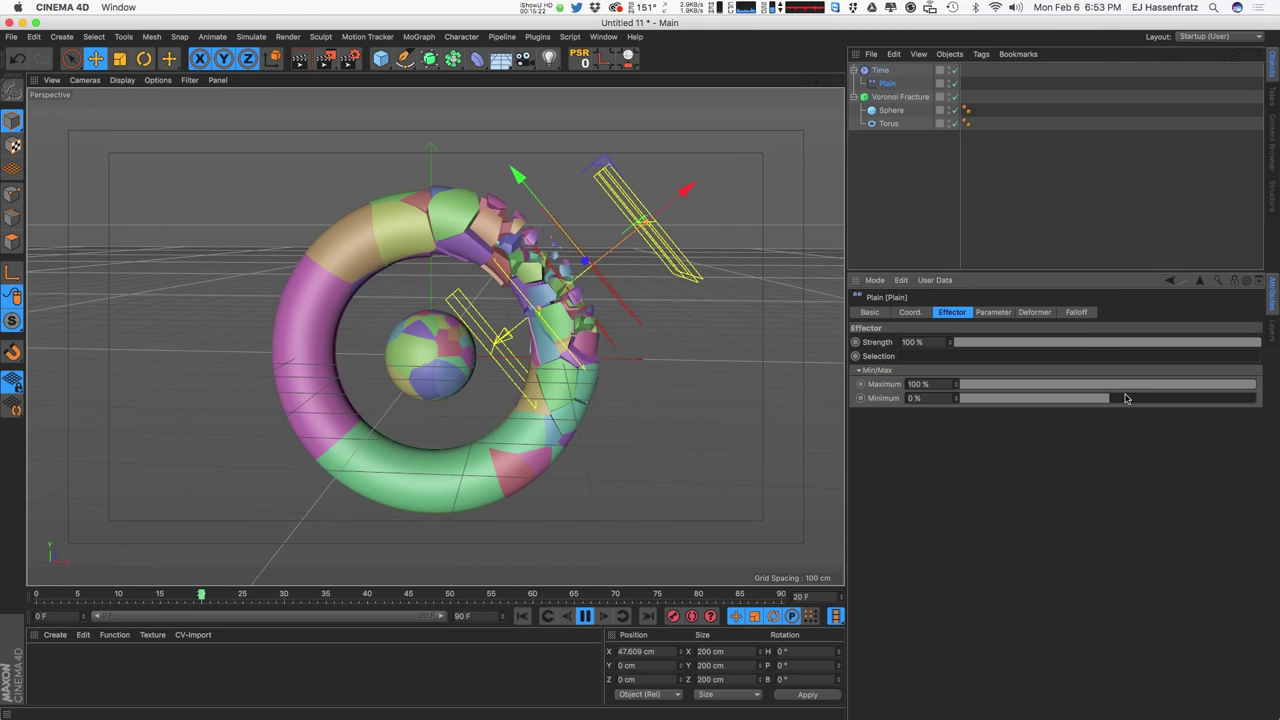
pyautogui.click(1076, 312)
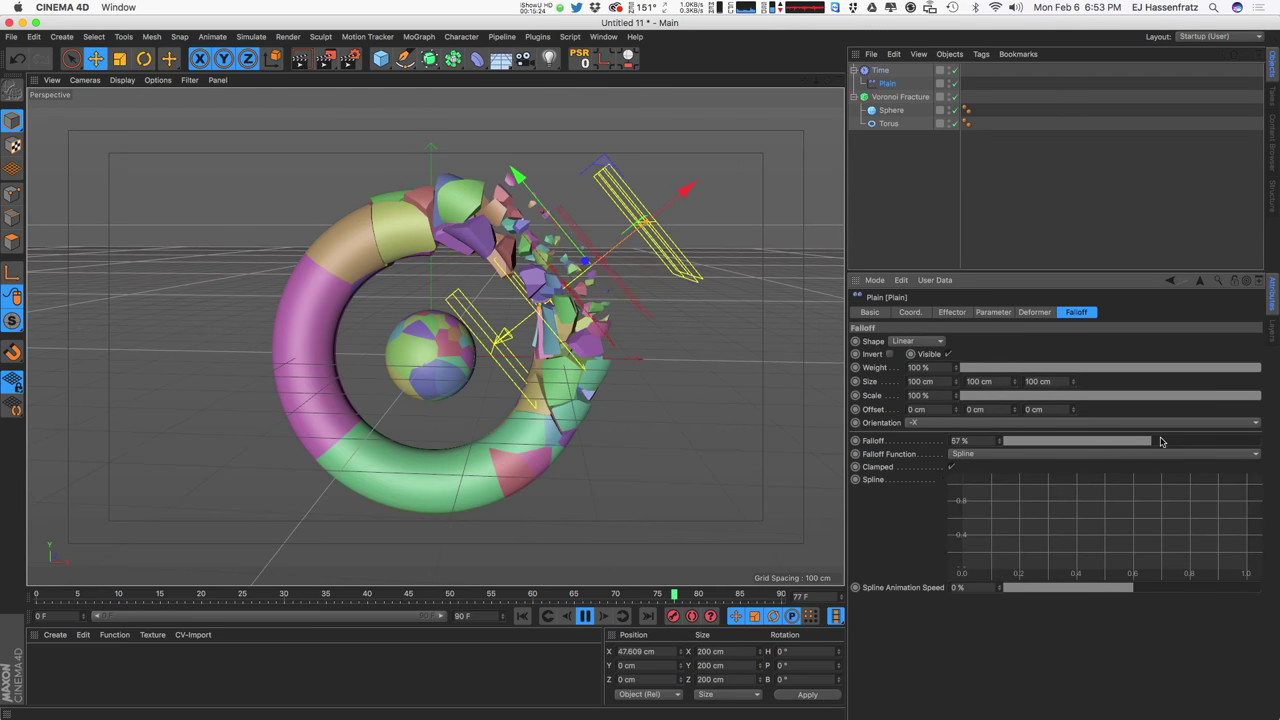
pyautogui.moveTo(1161, 441); pyautogui.dragTo(1258, 441)
pyautogui.moveTo(676, 202)
pyautogui.mouseDown()
pyautogui.moveTo(704, 181)
pyautogui.moveTo(693, 186)
pyautogui.mouseUp()
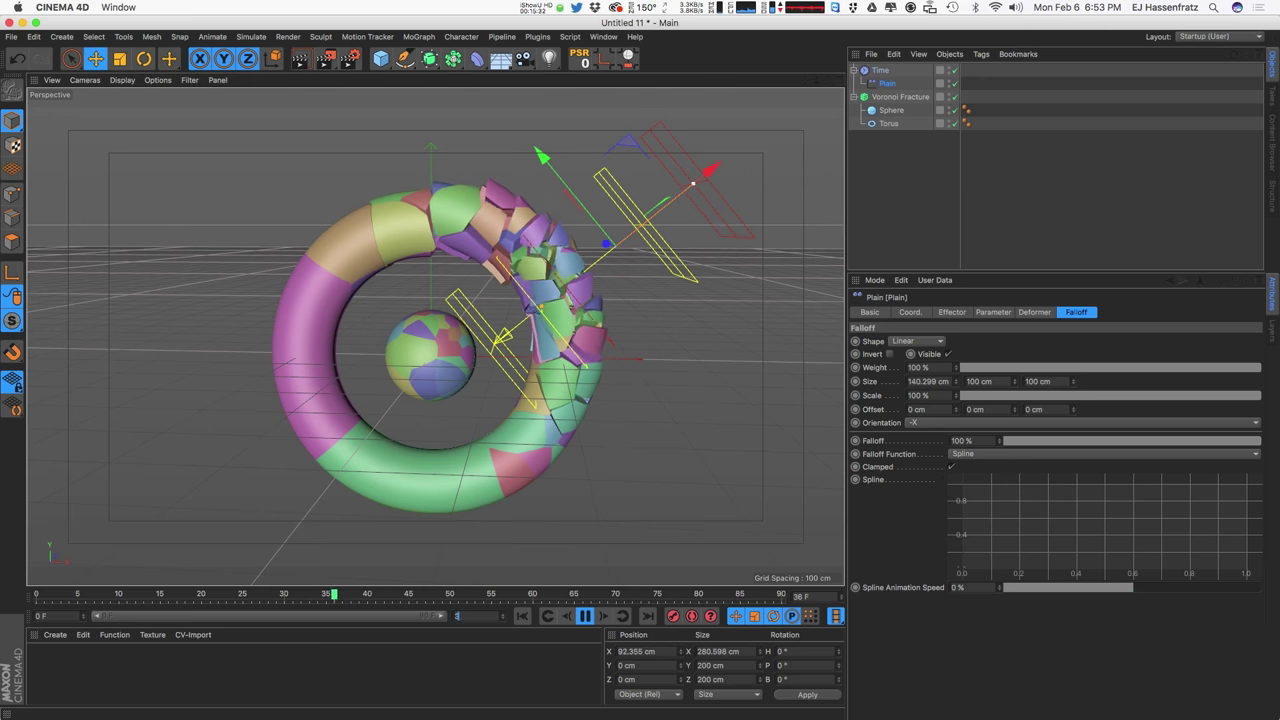
# Step: Extend the animation range to 300 frames and move the Time effector across the torus to about X 200 cm, Y 105 cm
pyautogui.moveTo(205, 615); pyautogui.dragTo(442, 616)
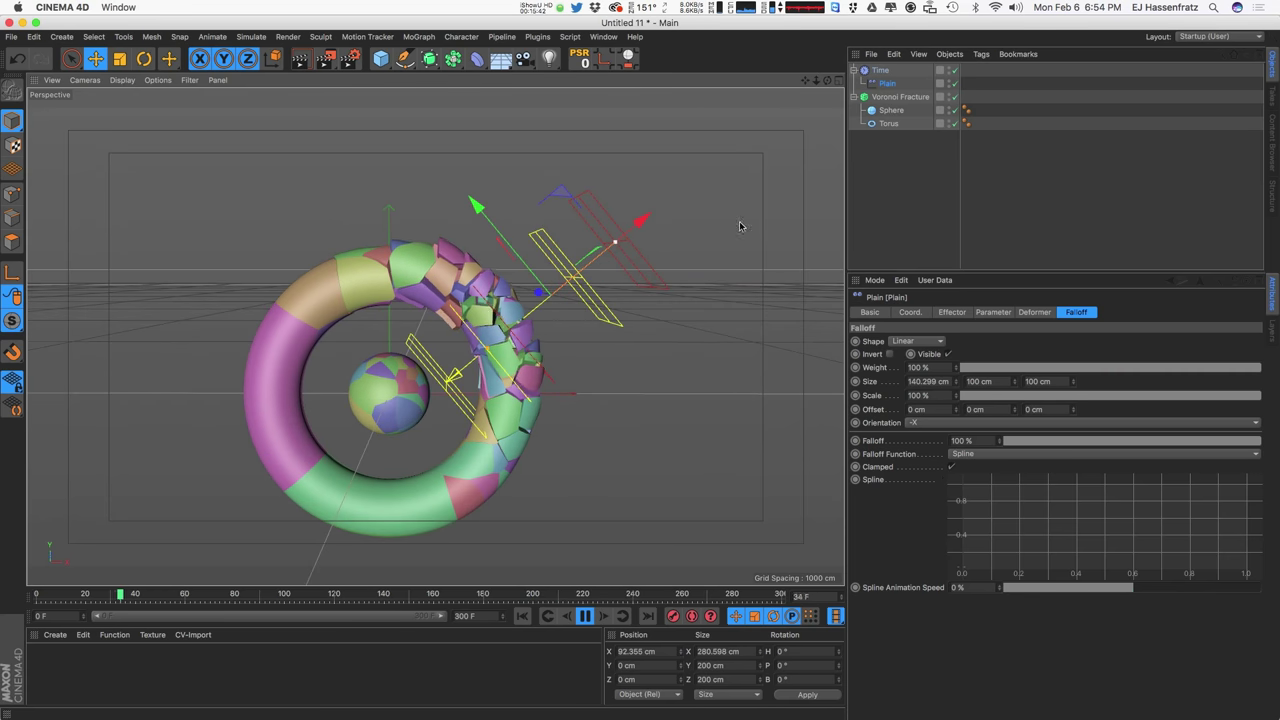
pyautogui.click(880, 70)
pyautogui.moveTo(679, 204); pyautogui.dragTo(480, 314)
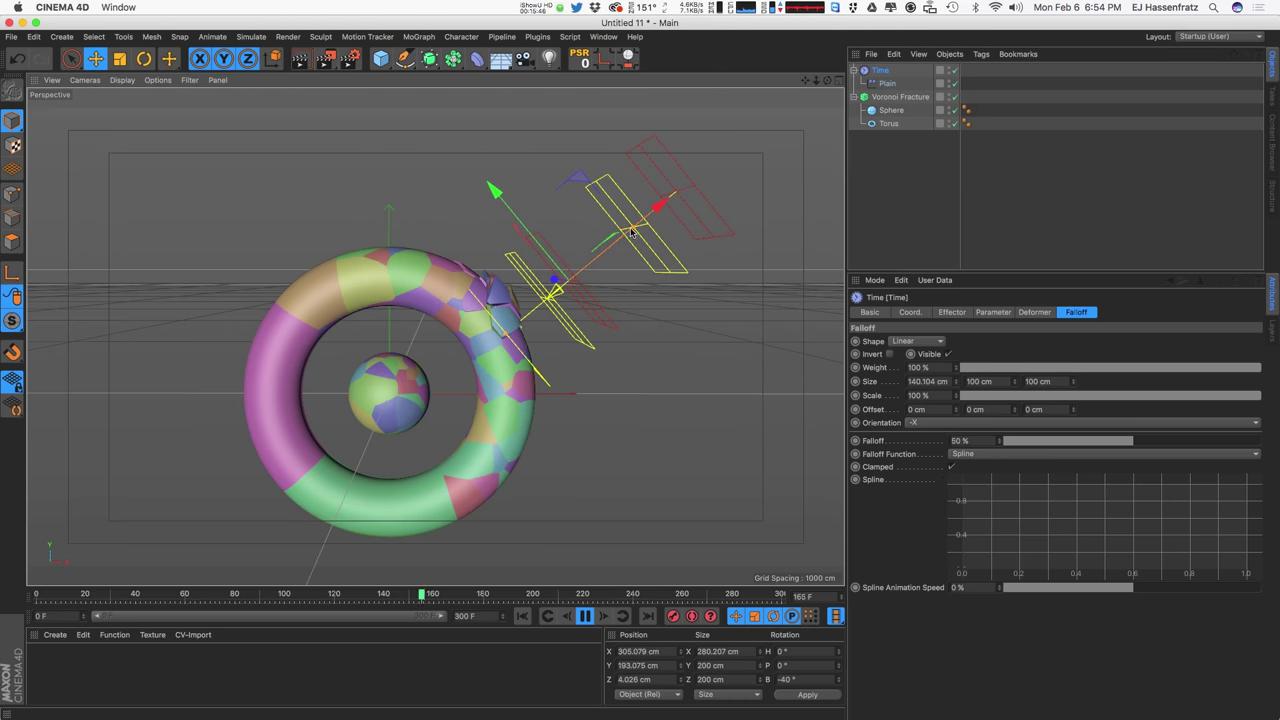
pyautogui.moveTo(659, 207); pyautogui.dragTo(586, 243)
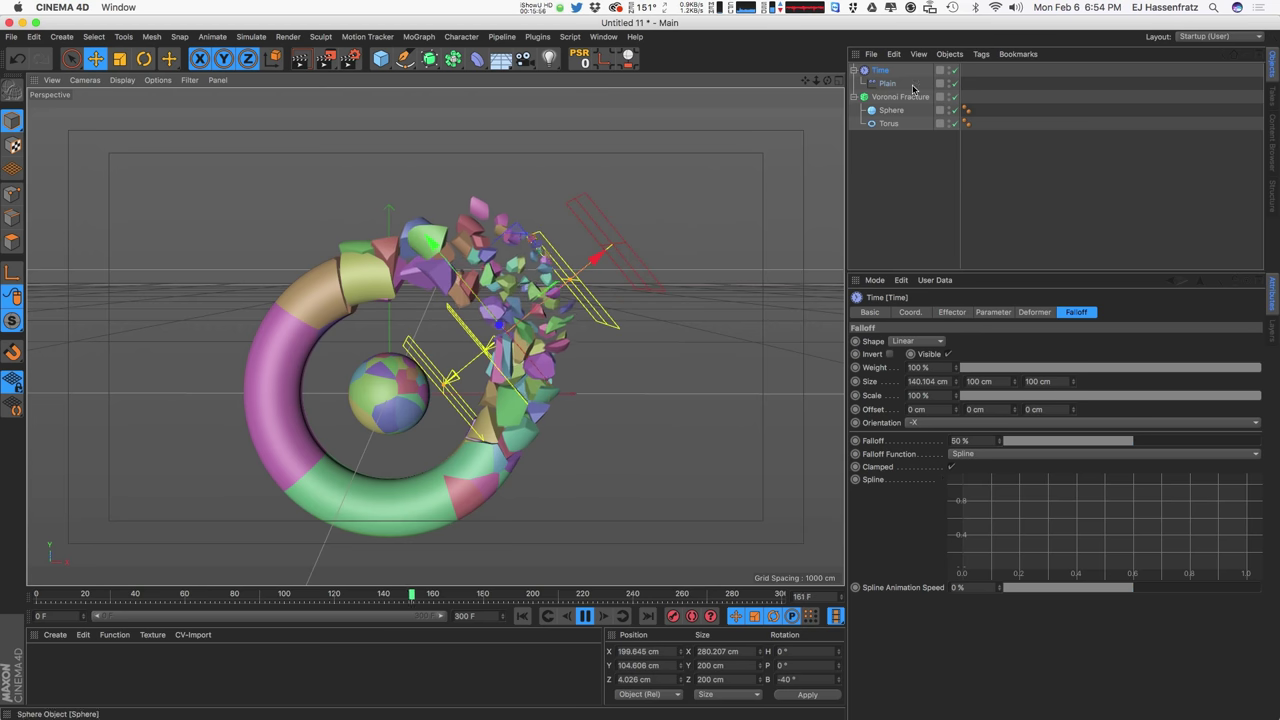
# Step: Disable the Plain effector and set the Time effector's X position parameter to 35 cm
pyautogui.click(955, 83)
pyautogui.click(886, 83)
pyautogui.click(881, 71)
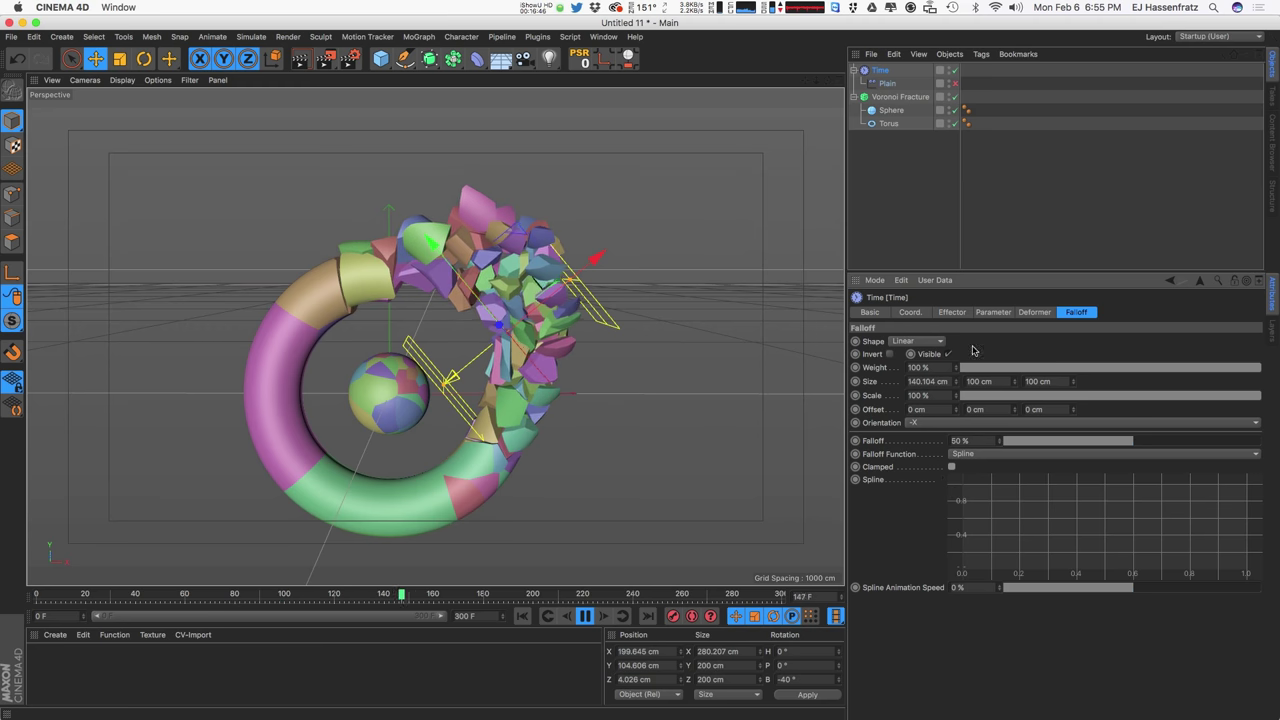
pyautogui.click(952, 313)
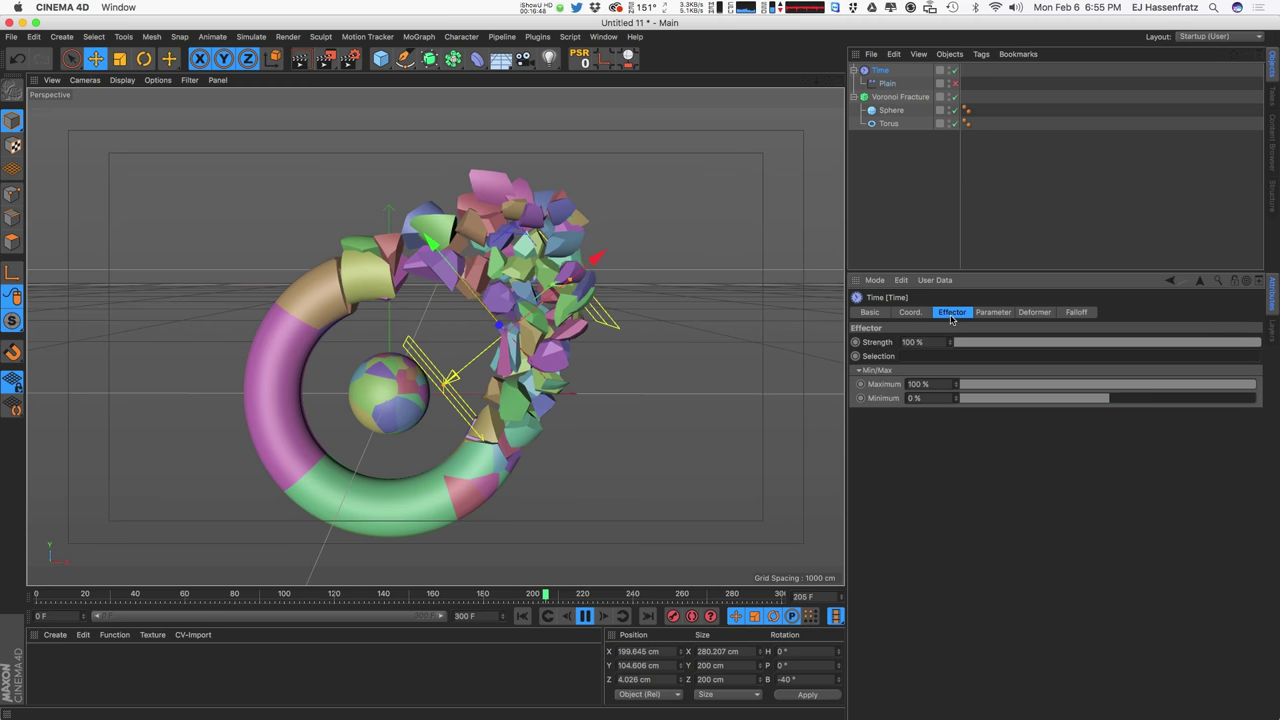
pyautogui.click(993, 312)
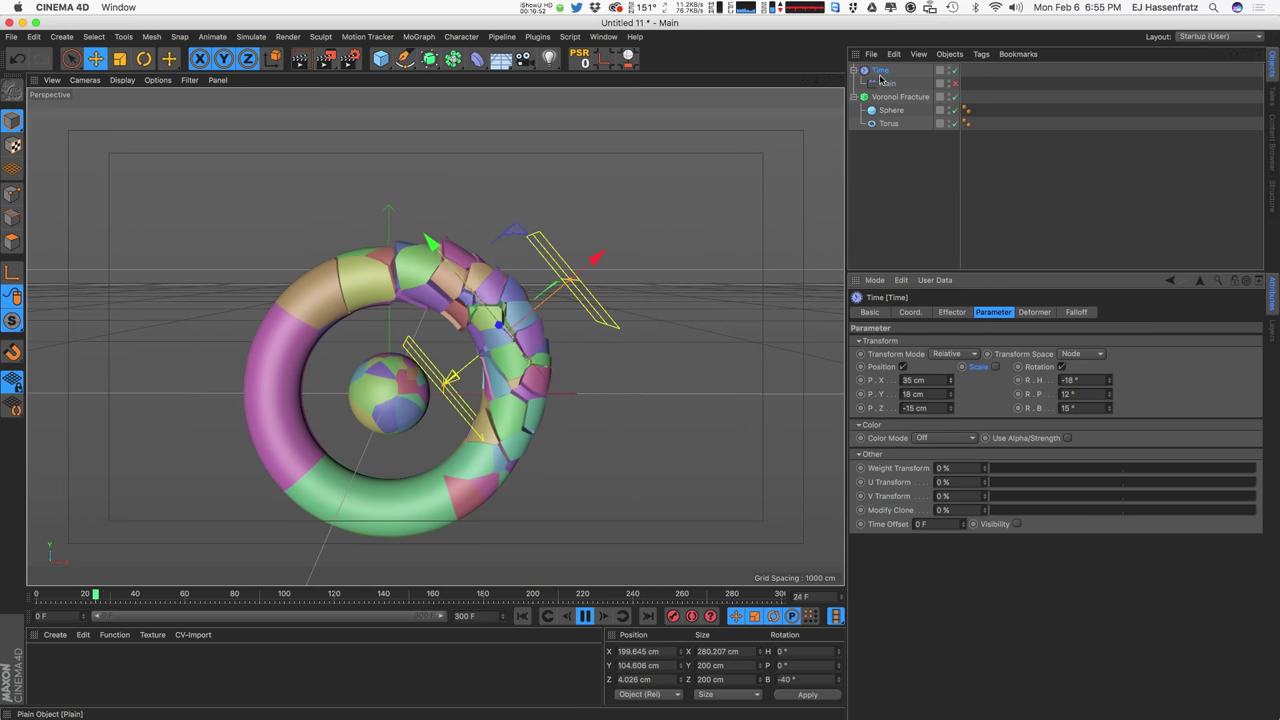
# Step: Switch the Time falloff's Clamped option on and back off to compare the fragments' motion, and re-enable the Plain effector
pyautogui.click(1076, 313)
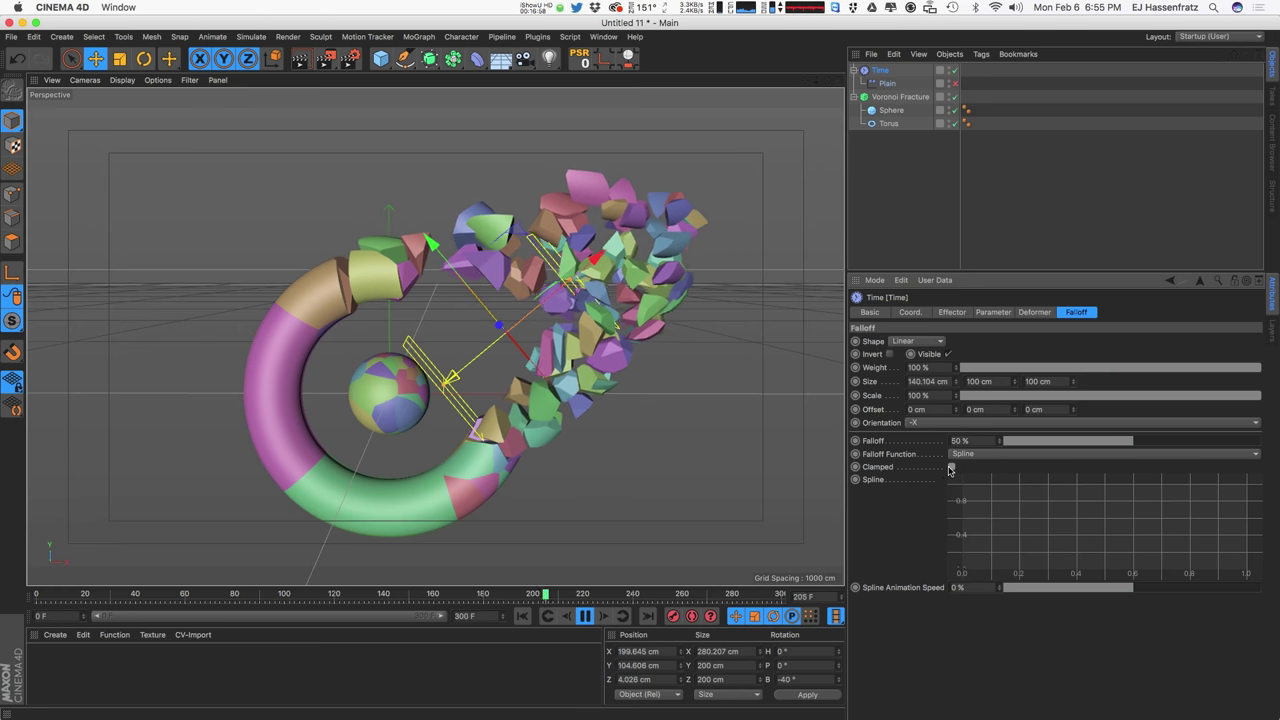
pyautogui.click(951, 467)
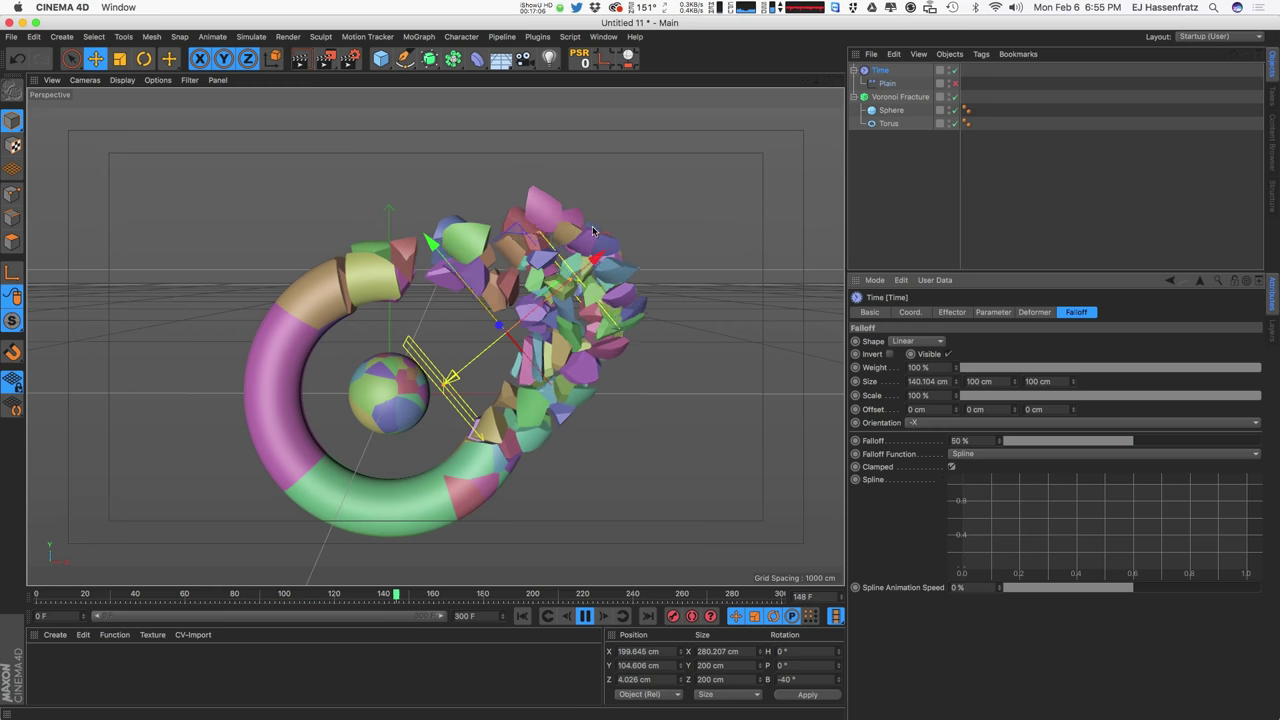
pyautogui.click(951, 467)
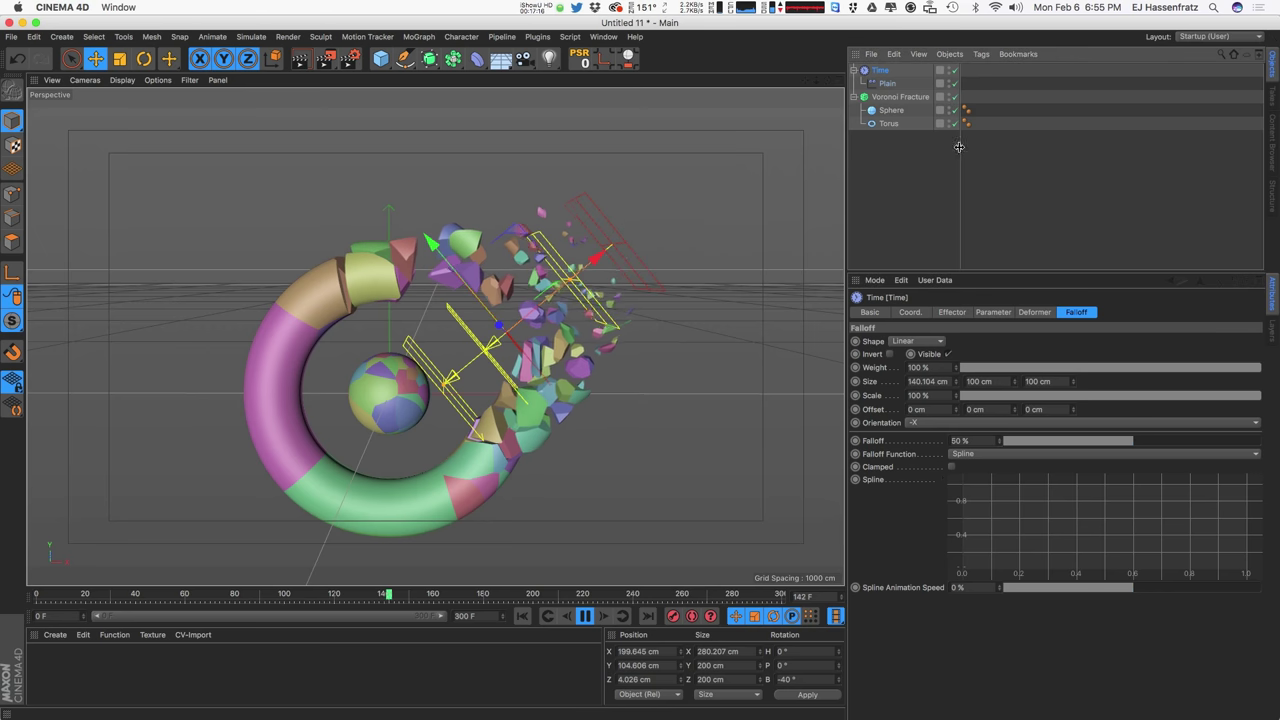
# Step: Add a Random effector to the Voronoi Fracture and turn off its position
pyautogui.click(900, 97)
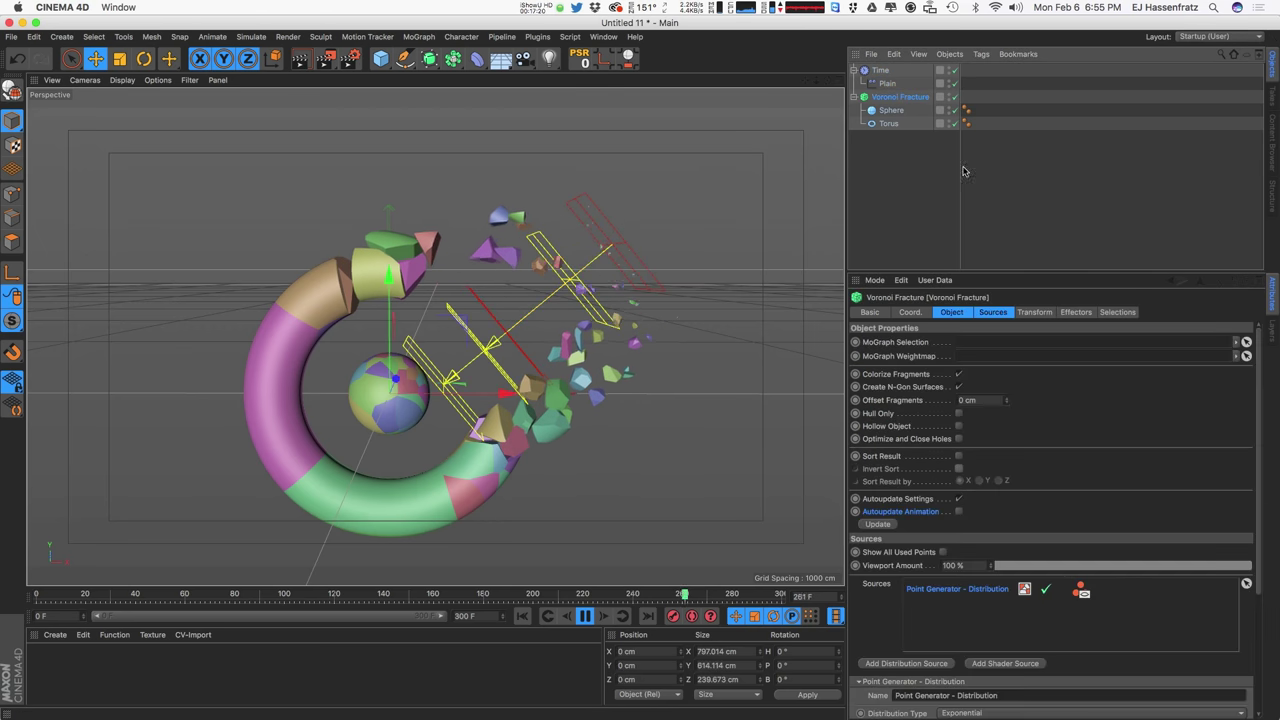
pyautogui.click(1117, 312)
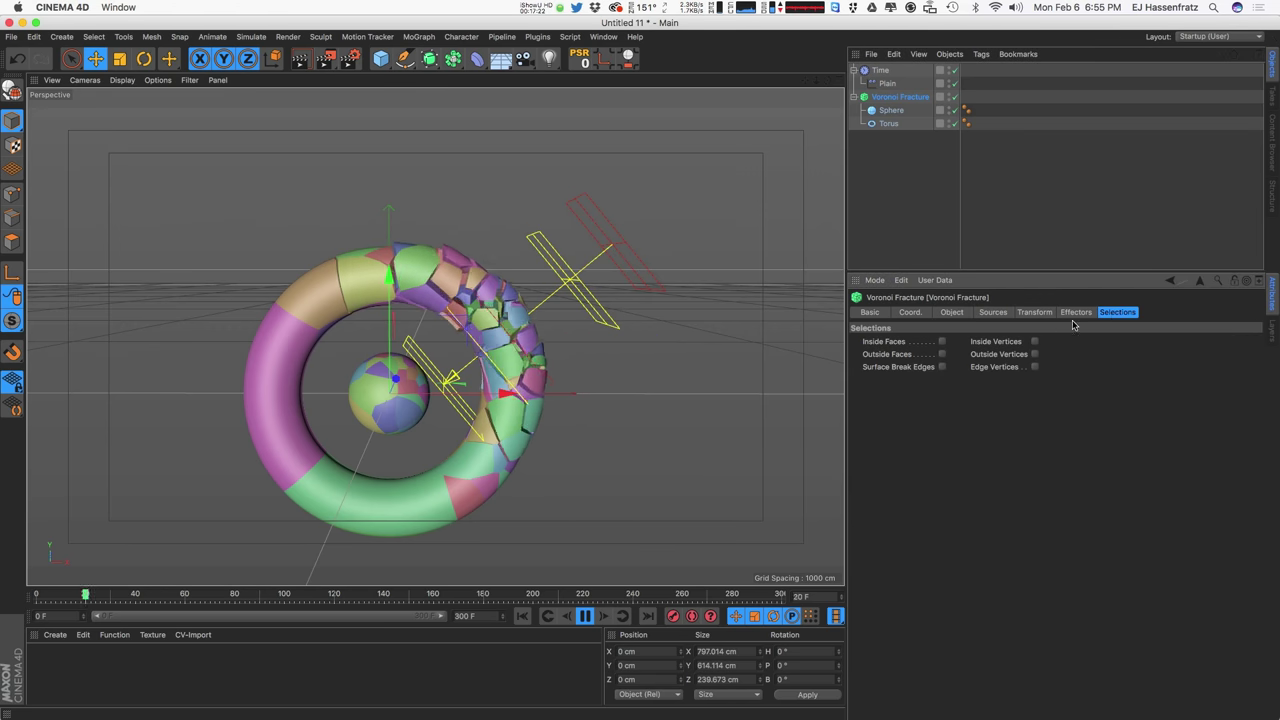
pyautogui.click(1076, 312)
pyautogui.click(408, 38)
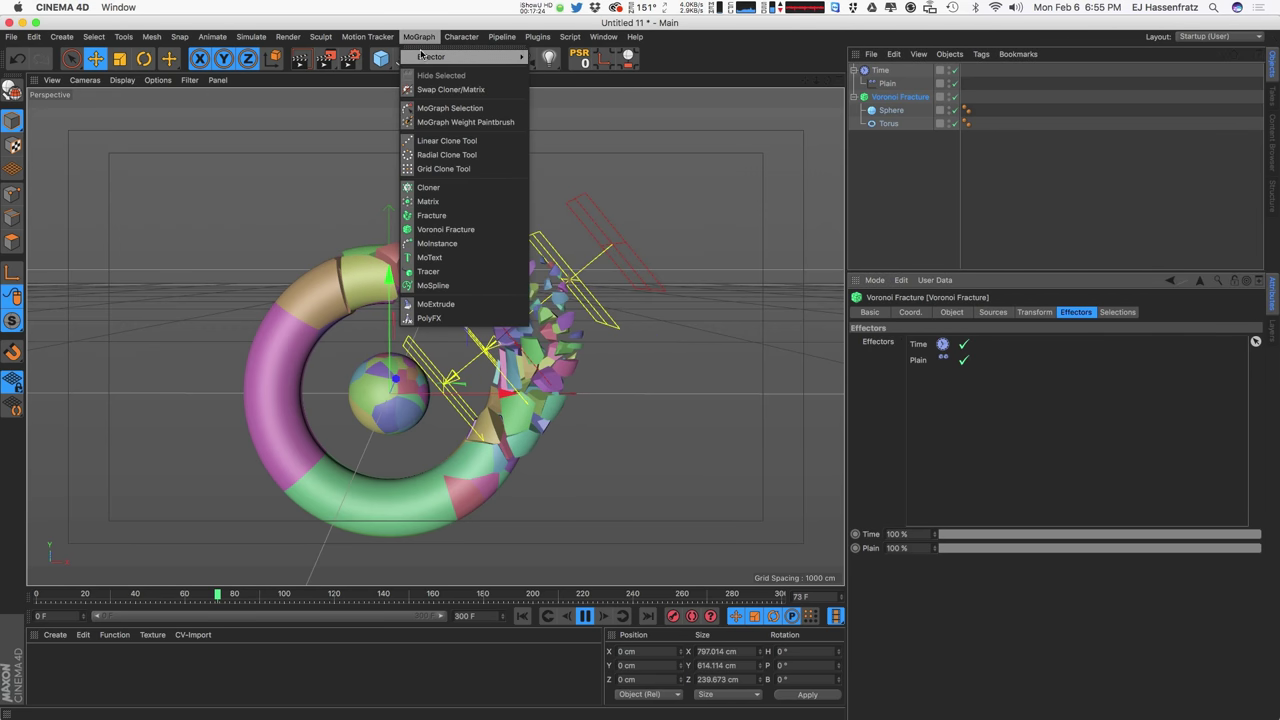
pyautogui.moveTo(480, 56)
pyautogui.click(575, 180)
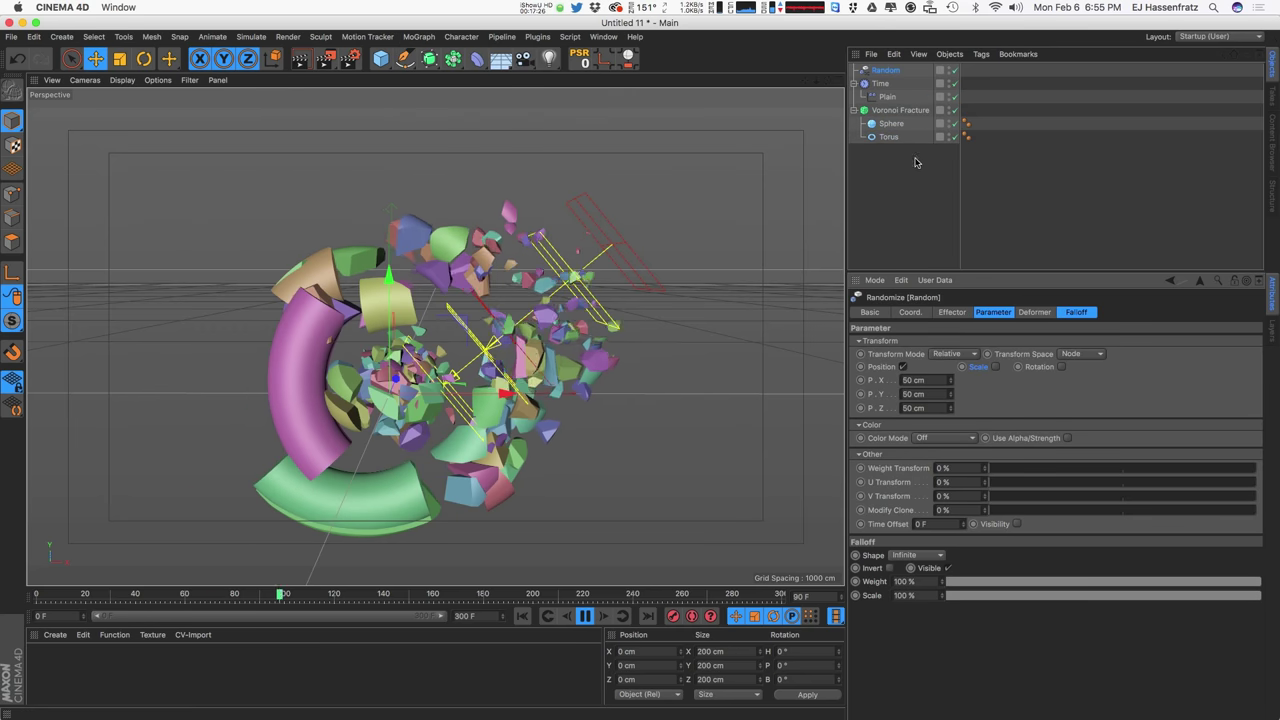
# Step: Move Random to the start of the Voronoi Fracture's effector order and set its Weight Transform to 17%
pyautogui.click(900, 110)
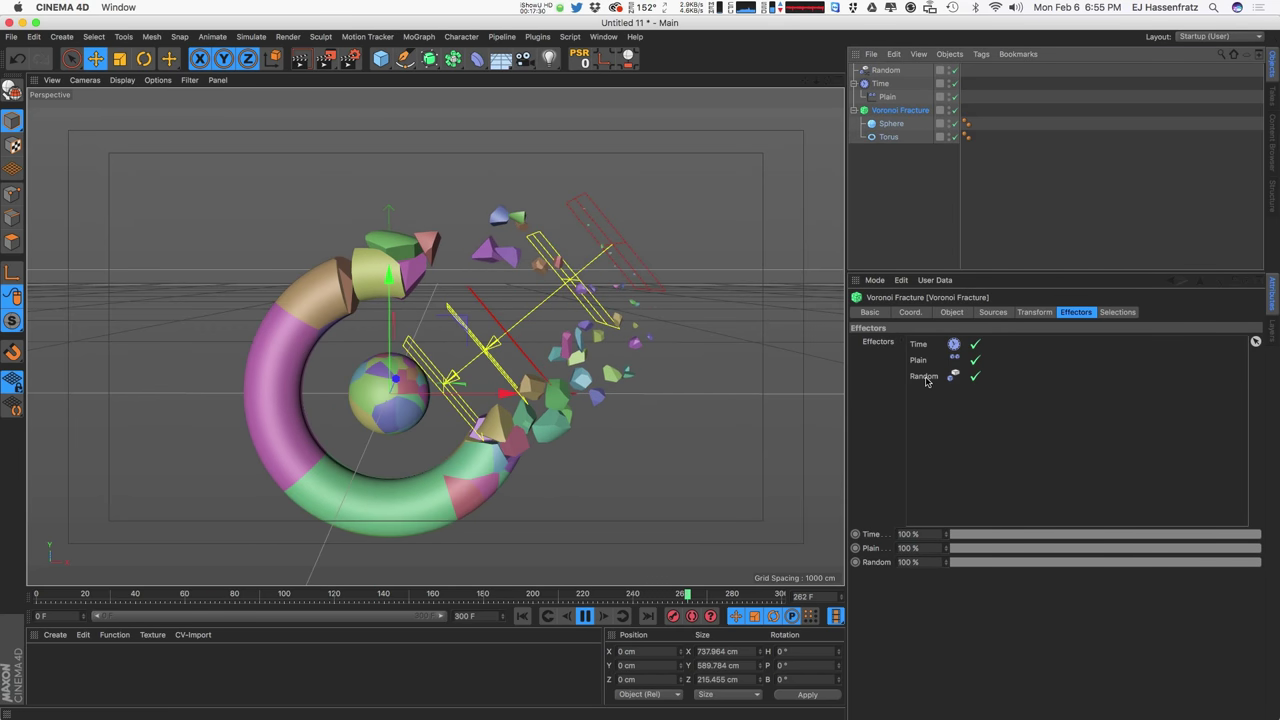
pyautogui.moveTo(927, 382); pyautogui.dragTo(930, 343)
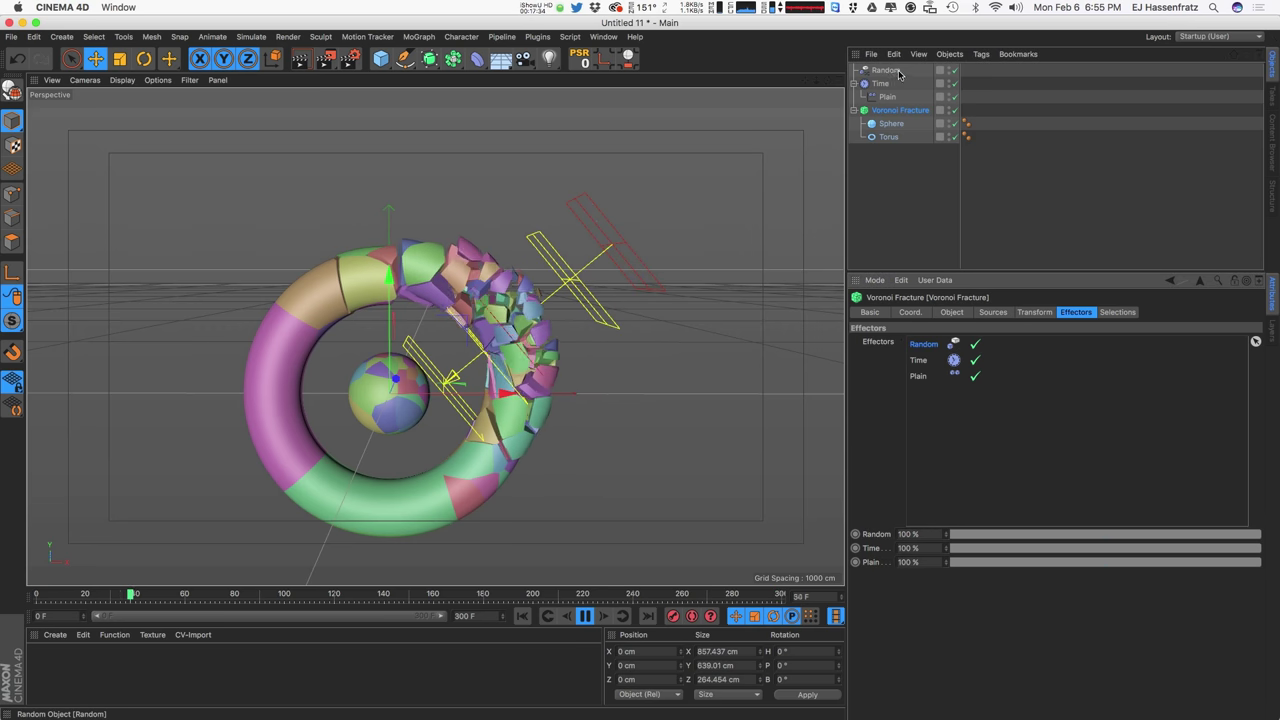
pyautogui.click(886, 71)
pyautogui.moveTo(1050, 426)
pyautogui.mouseDown()
pyautogui.moveTo(1088, 428)
pyautogui.moveTo(1022, 427)
pyautogui.moveTo(1035, 434)
pyautogui.mouseUp()
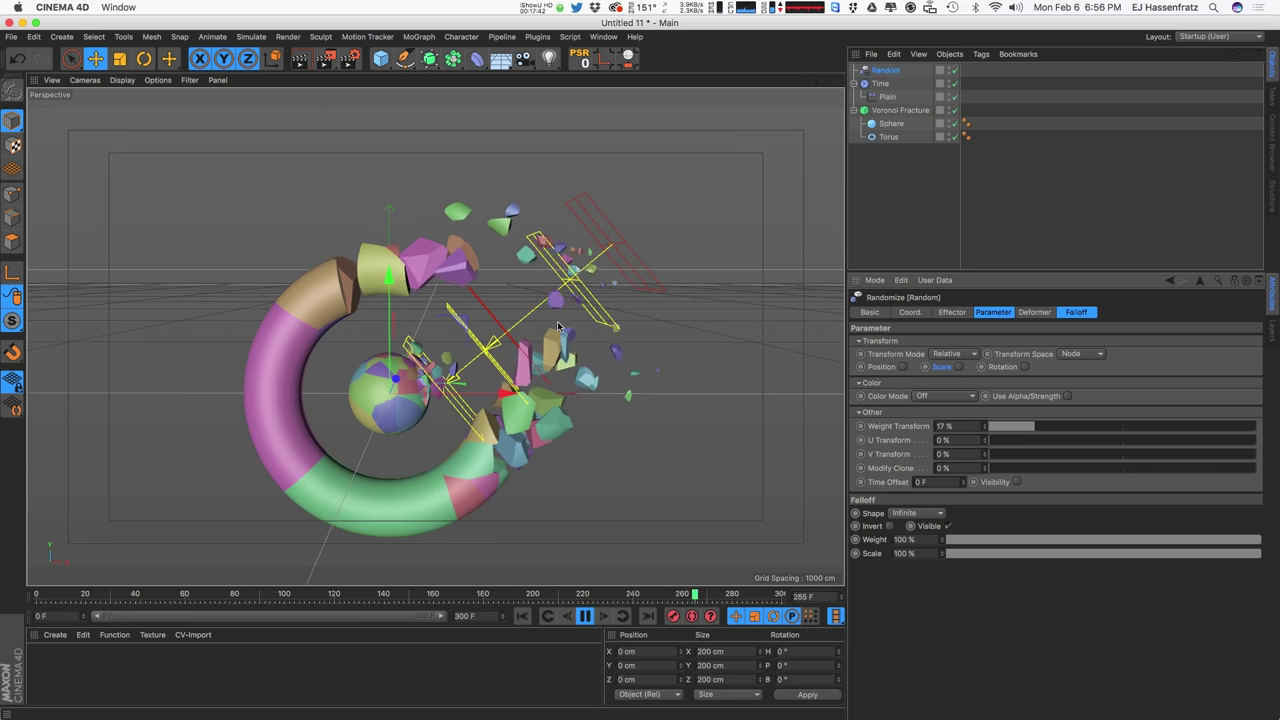
# Step: Set the Time effector's X position parameter to 28 cm, move it inward to about X 166 cm, Y 92 cm, and stop playback
pyautogui.click(887, 96)
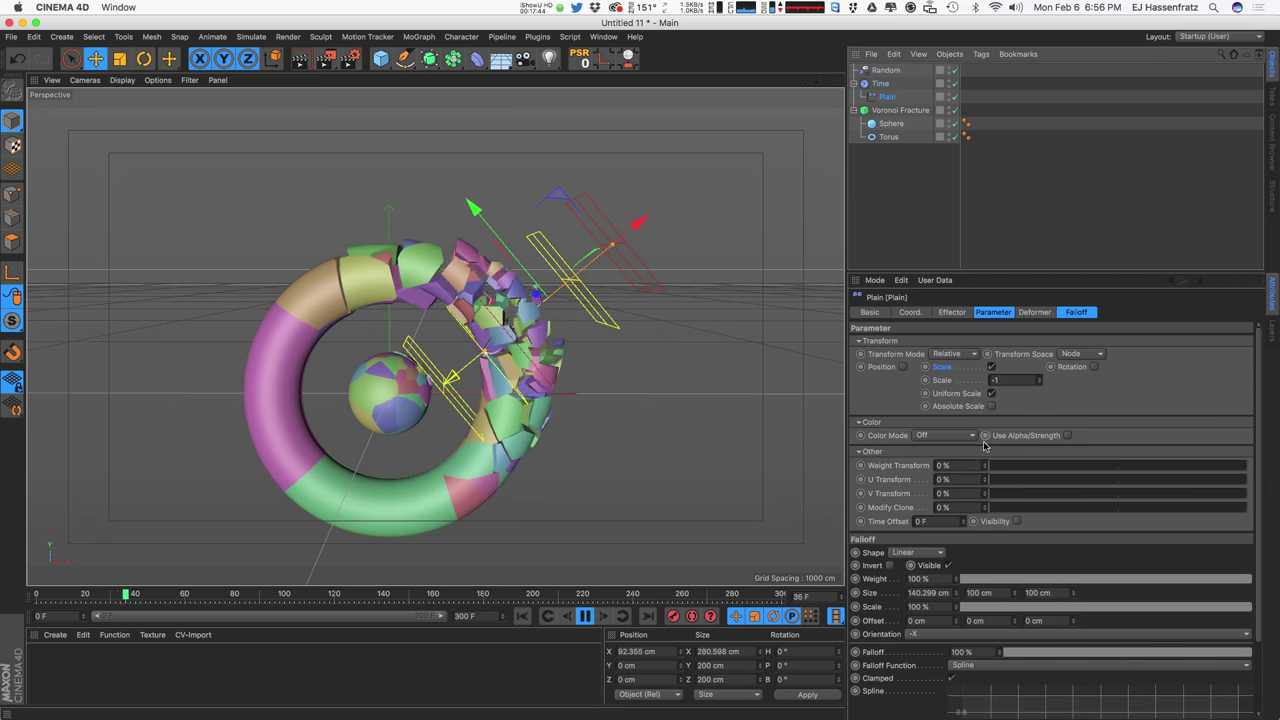
pyautogui.click(951, 312)
pyautogui.click(881, 84)
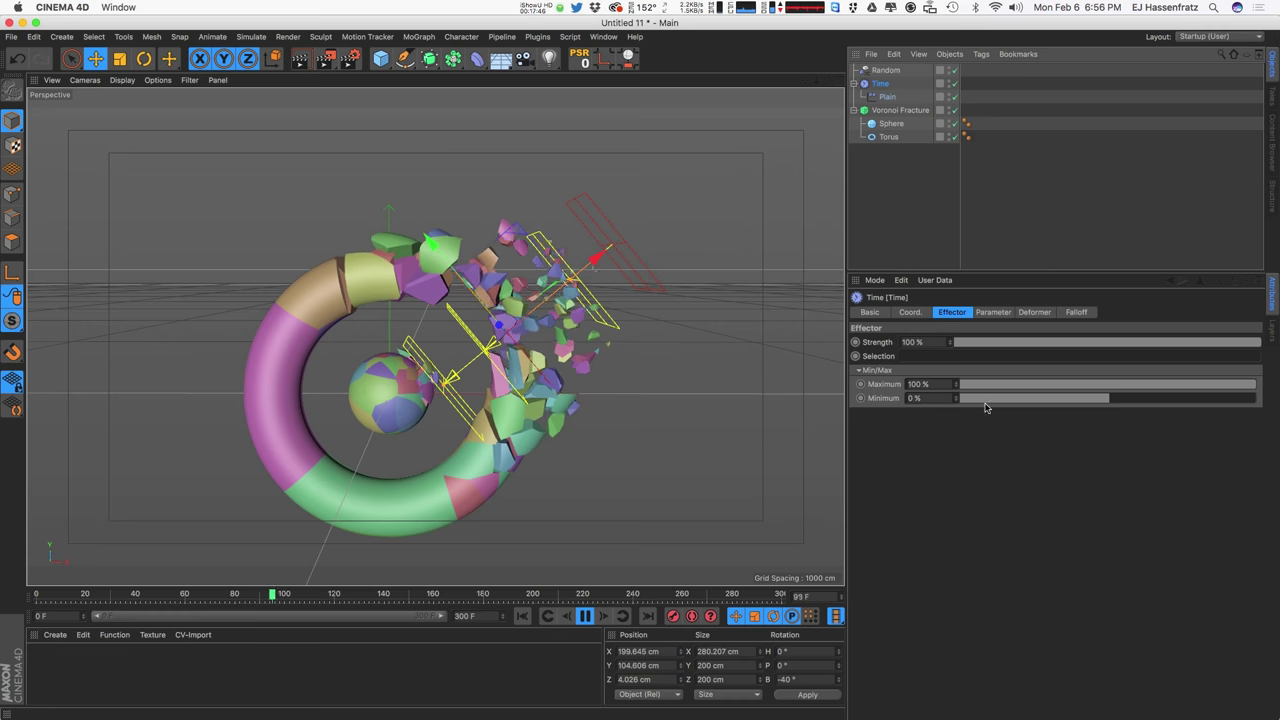
pyautogui.click(994, 312)
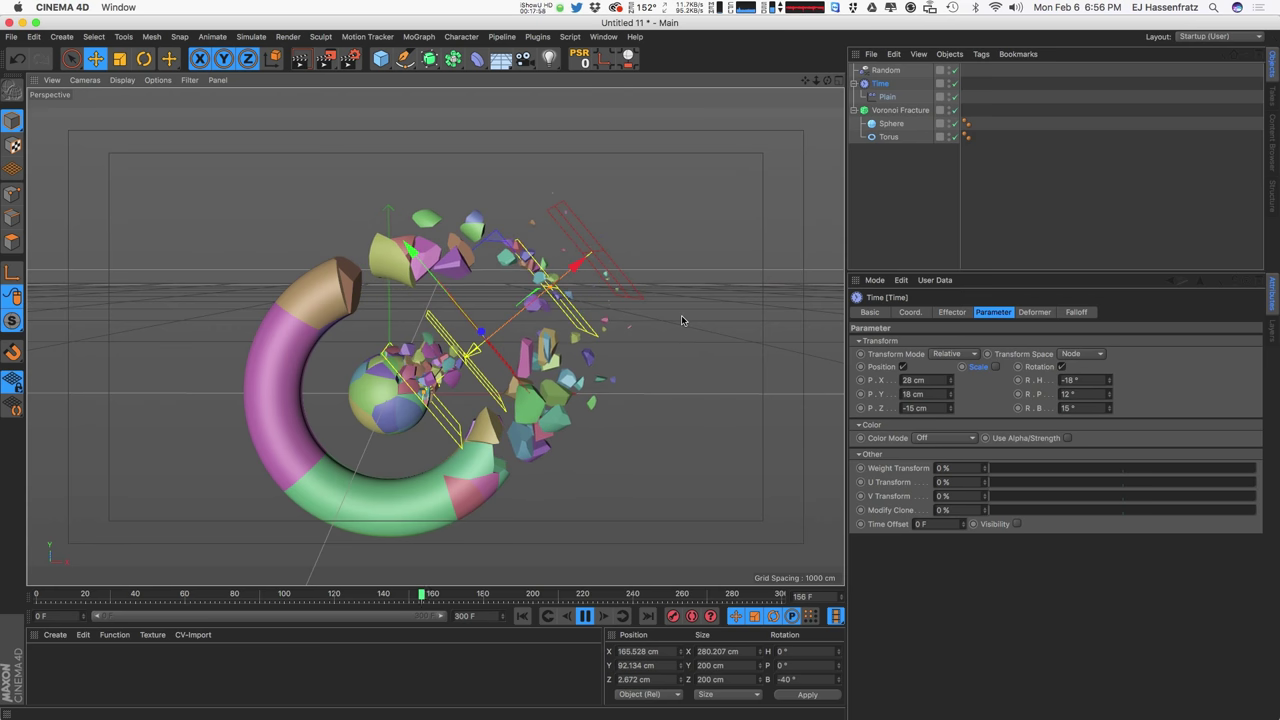
pyautogui.press('F8')
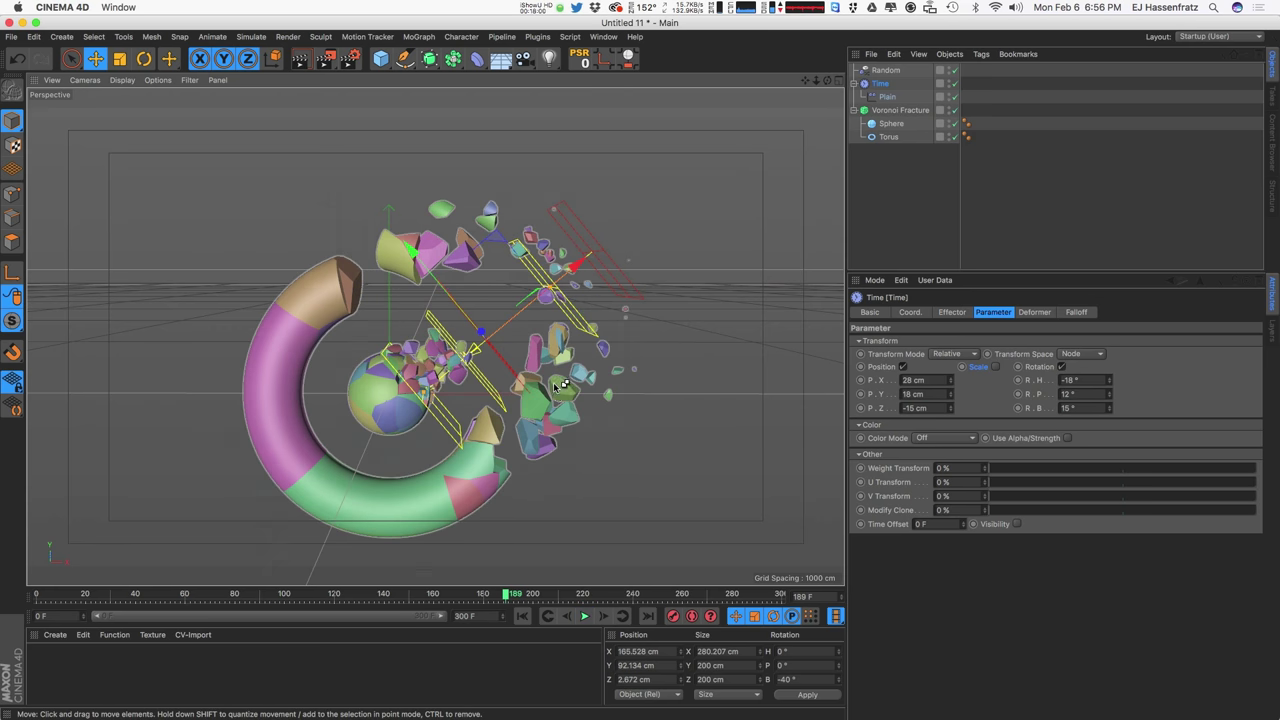
# Step: Enlarge the Sphere inside the Voronoi Fracture to a radius of about 96 cm
pyautogui.press('super+r')
pyautogui.keyDown('alt'); pyautogui.moveTo(392, 446); pyautogui.dragTo(420, 410); pyautogui.keyUp('alt')
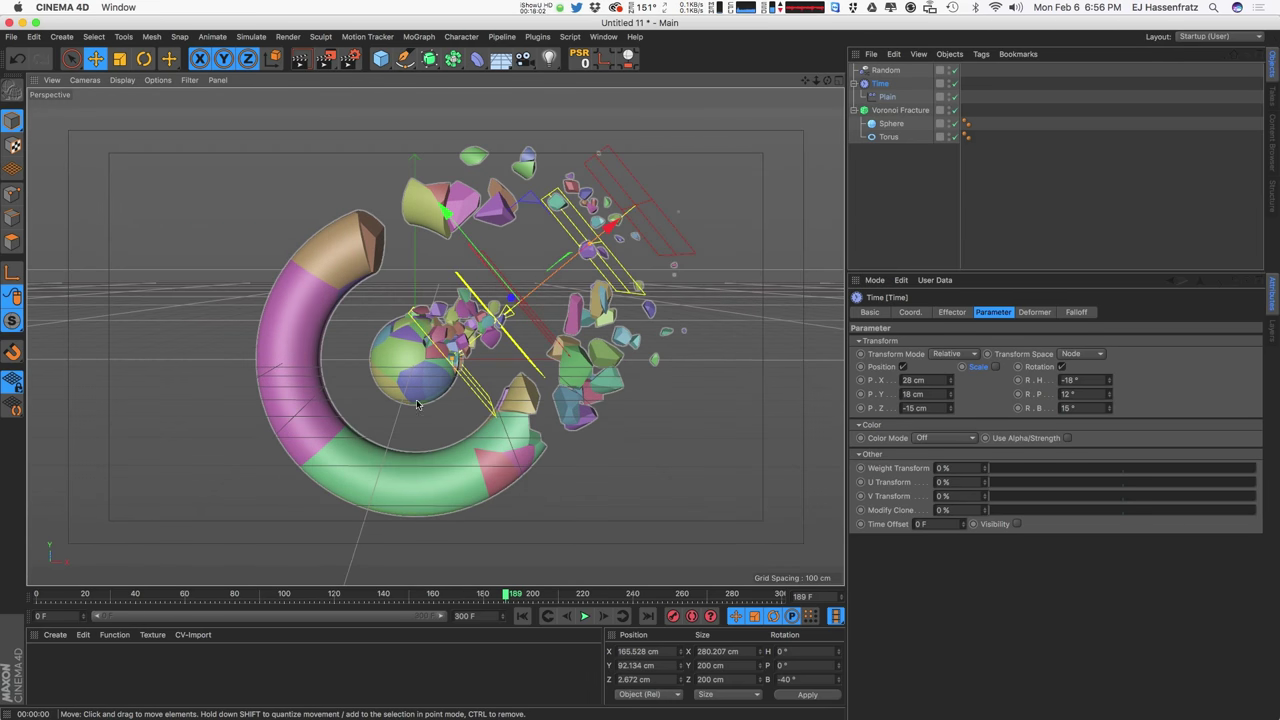
pyautogui.click(890, 123)
pyautogui.moveTo(468, 371); pyautogui.dragTo(478, 362)
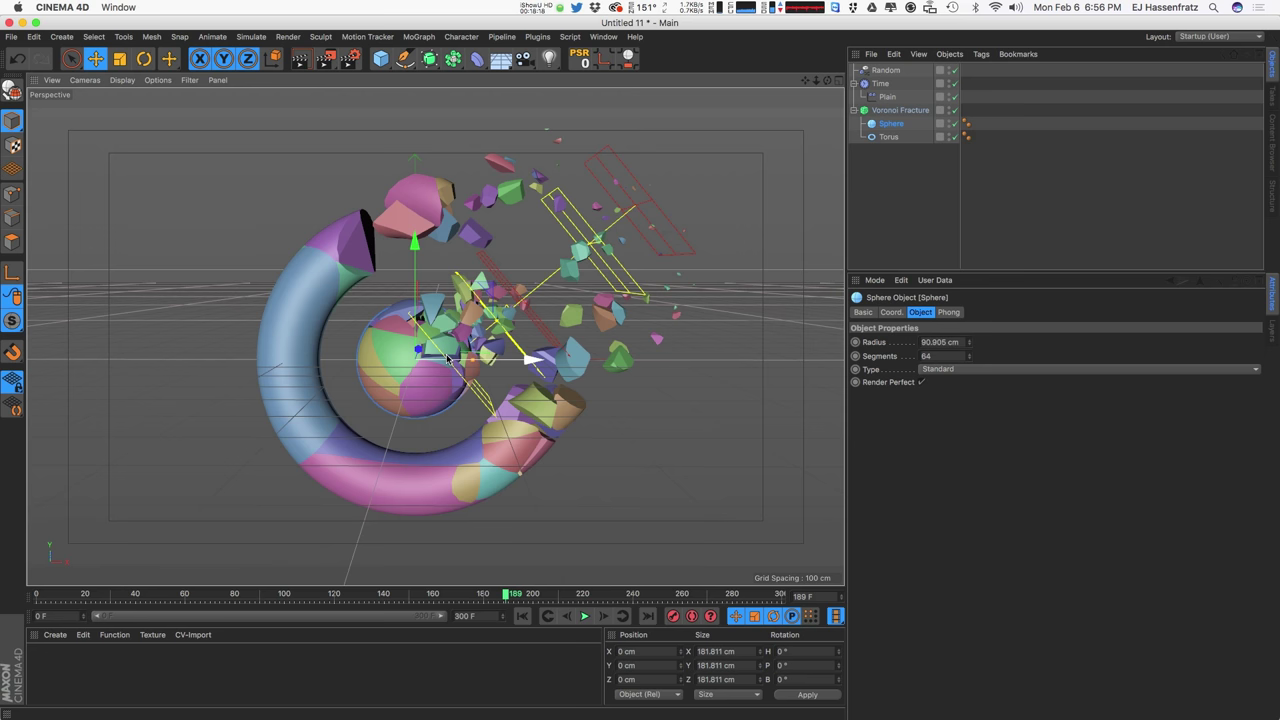
pyautogui.moveTo(473, 359); pyautogui.dragTo(478, 384)
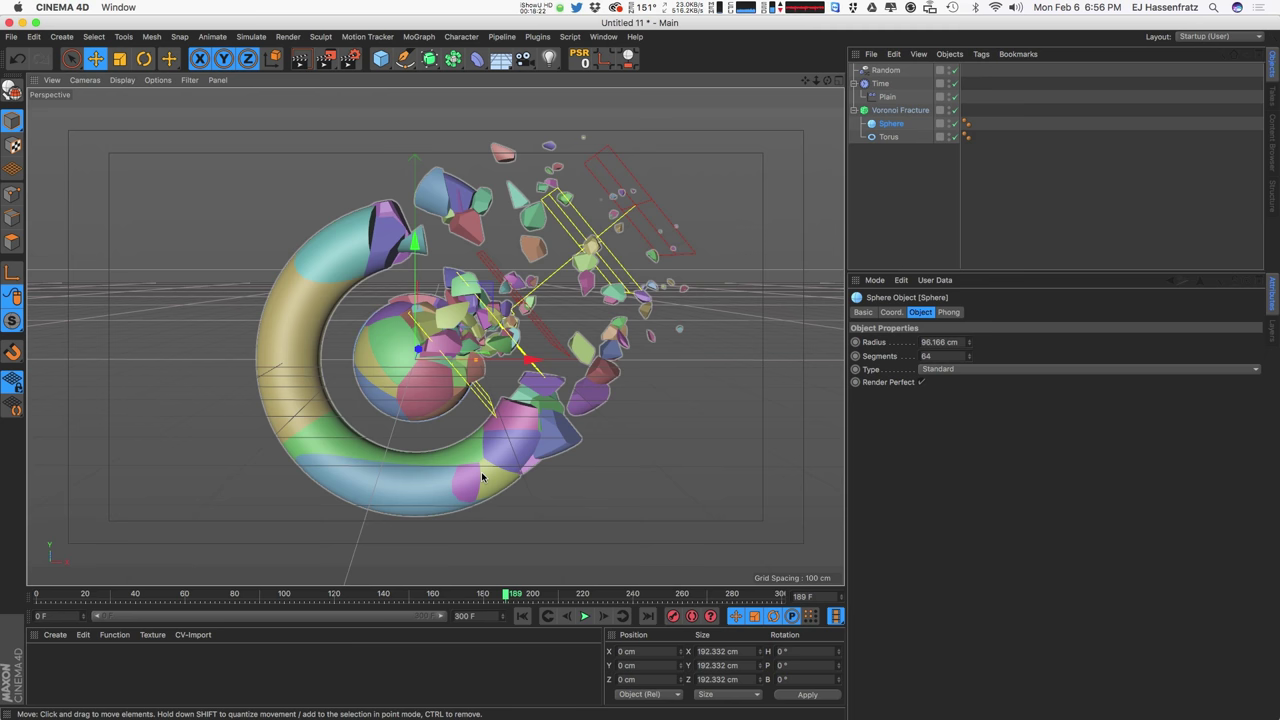
# Step: Play the animation from frame 0 to check the fragments' motion, stopping at frame 86
pyautogui.click(522, 616)
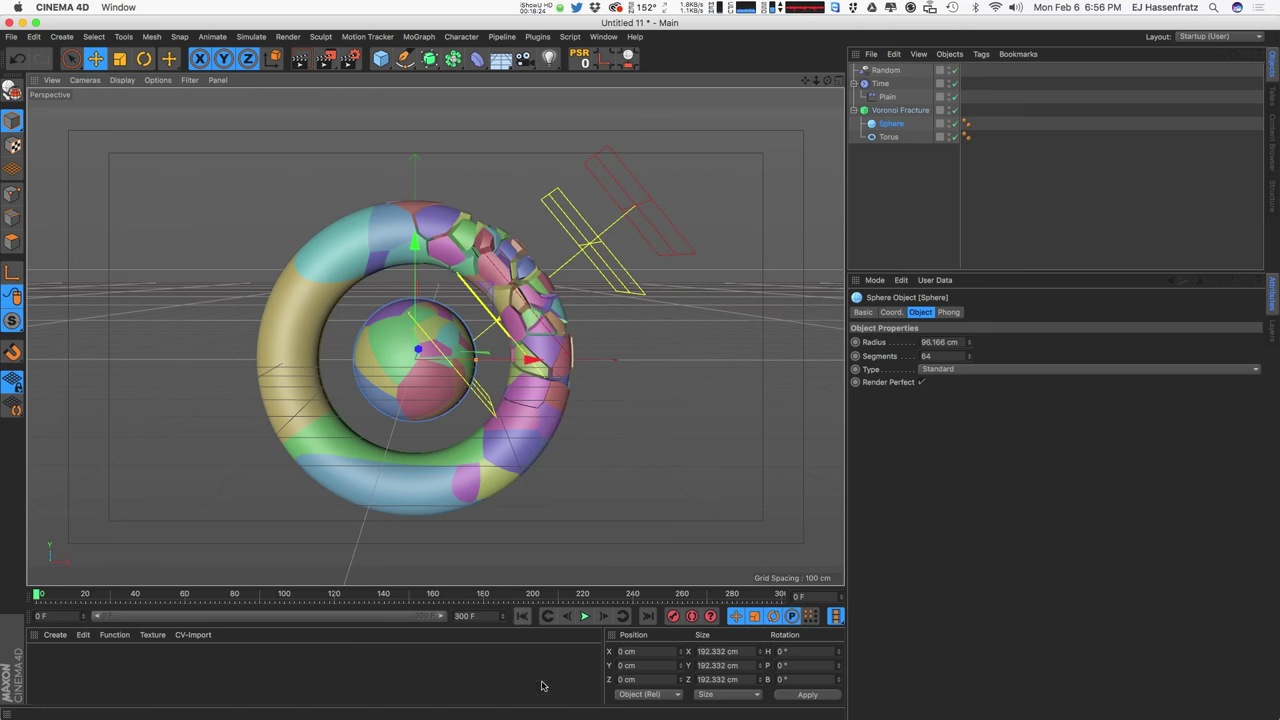
pyautogui.click(585, 616)
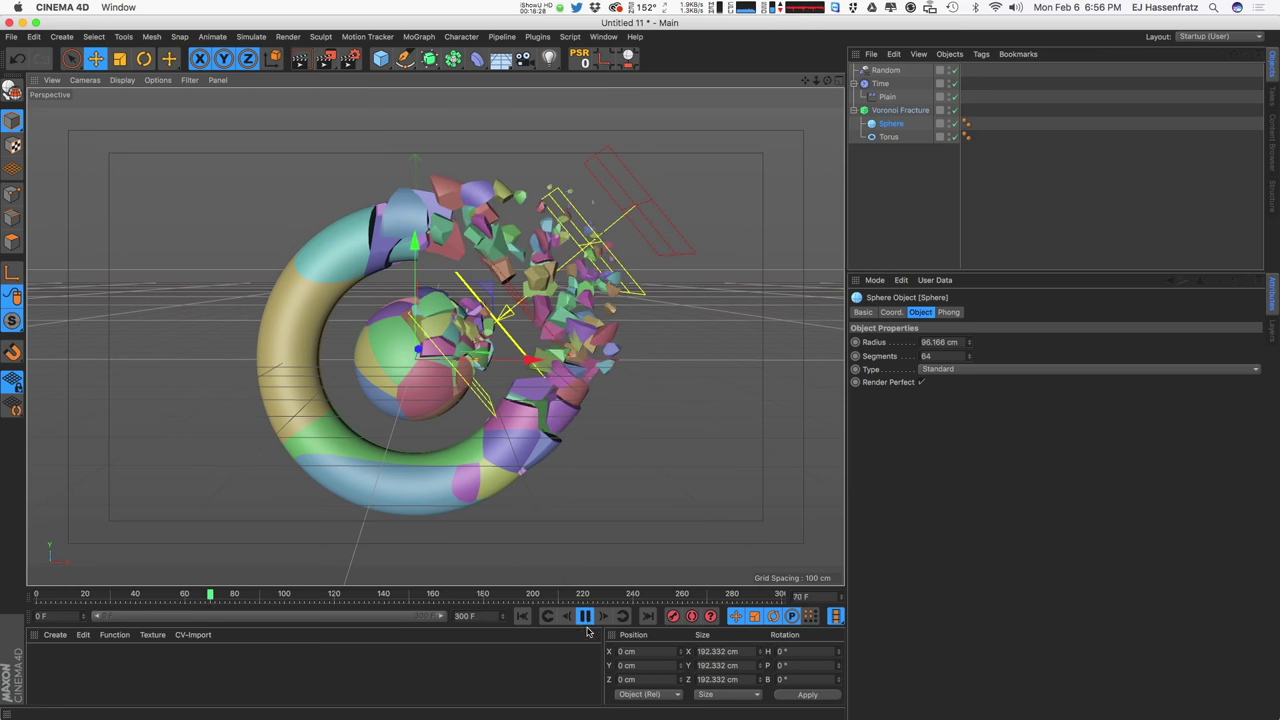
pyautogui.click(585, 616)
# Step: Enable the Inside Faces and Outside Faces selections on the Voronoi Fracture and check the resulting polygon selection tags
pyautogui.click(900, 110)
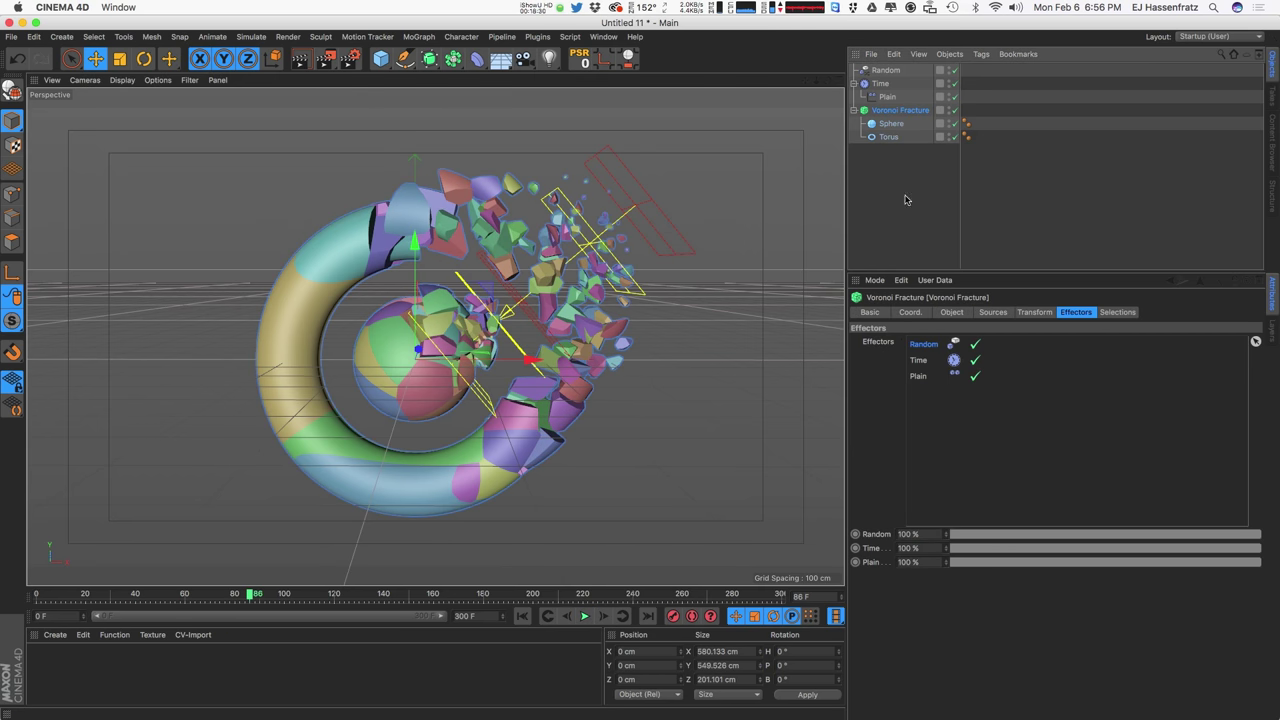
pyautogui.click(1110, 312)
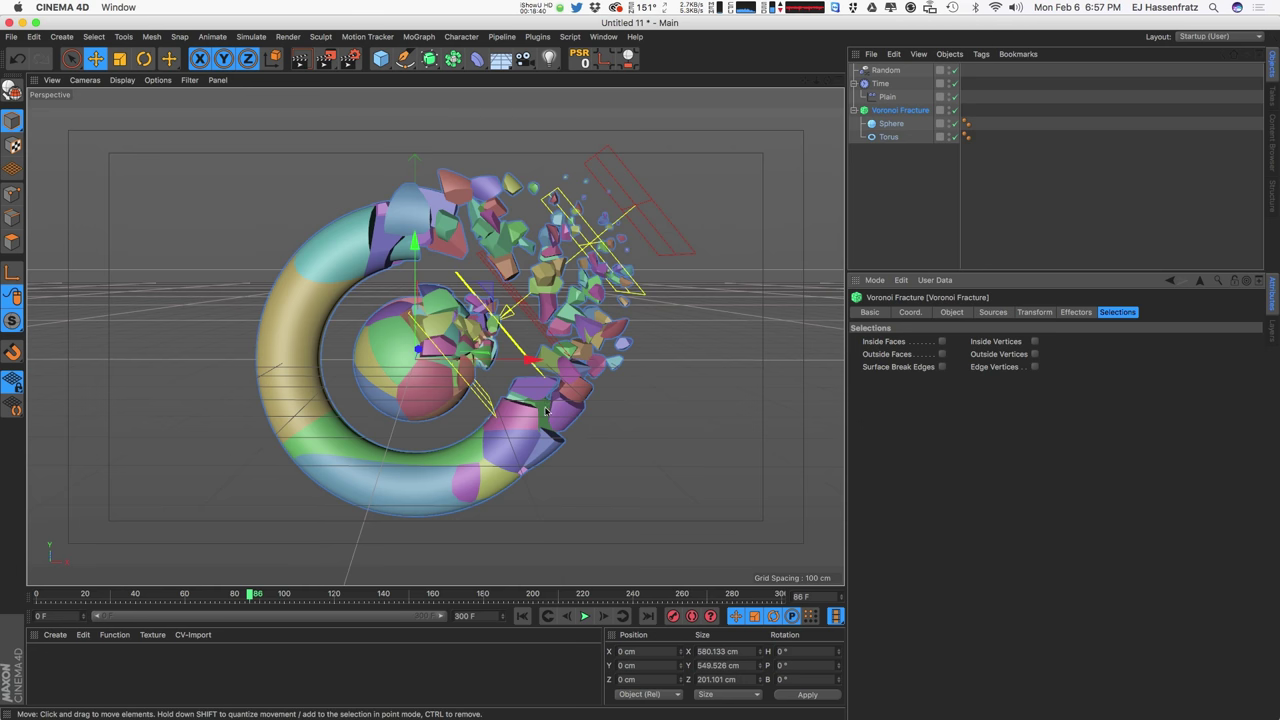
pyautogui.click(942, 354)
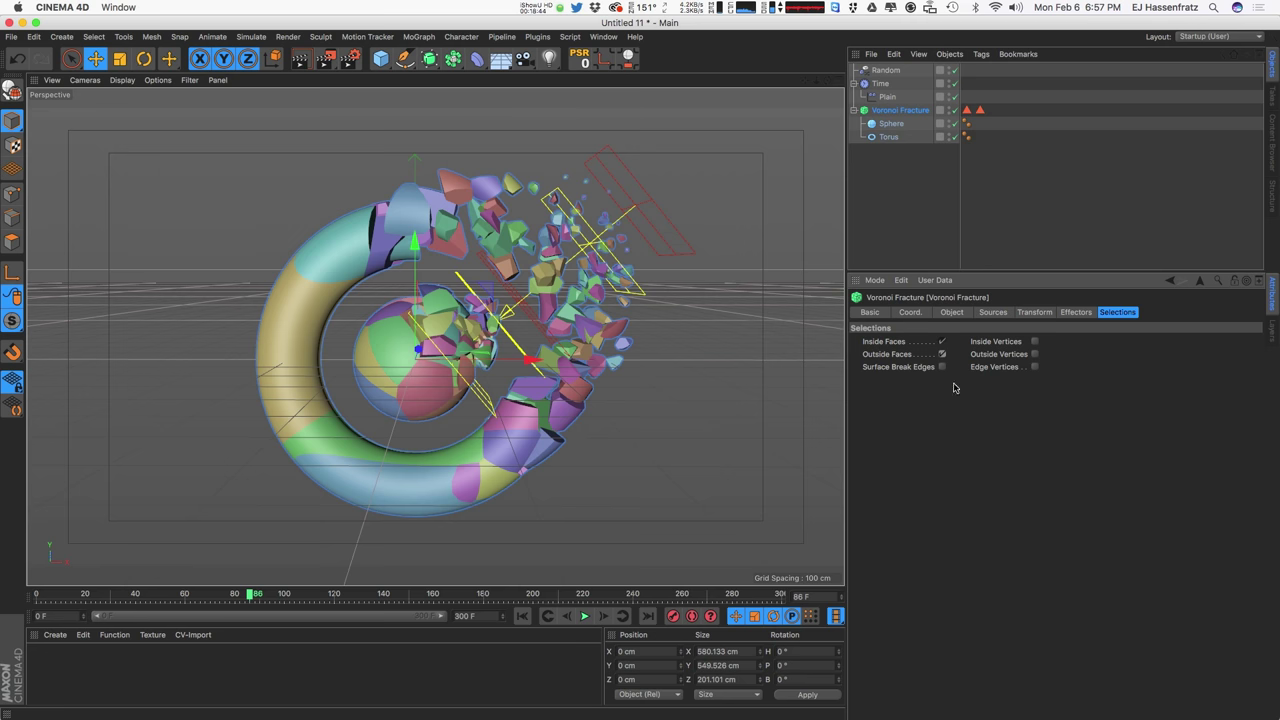
pyautogui.click(966, 110)
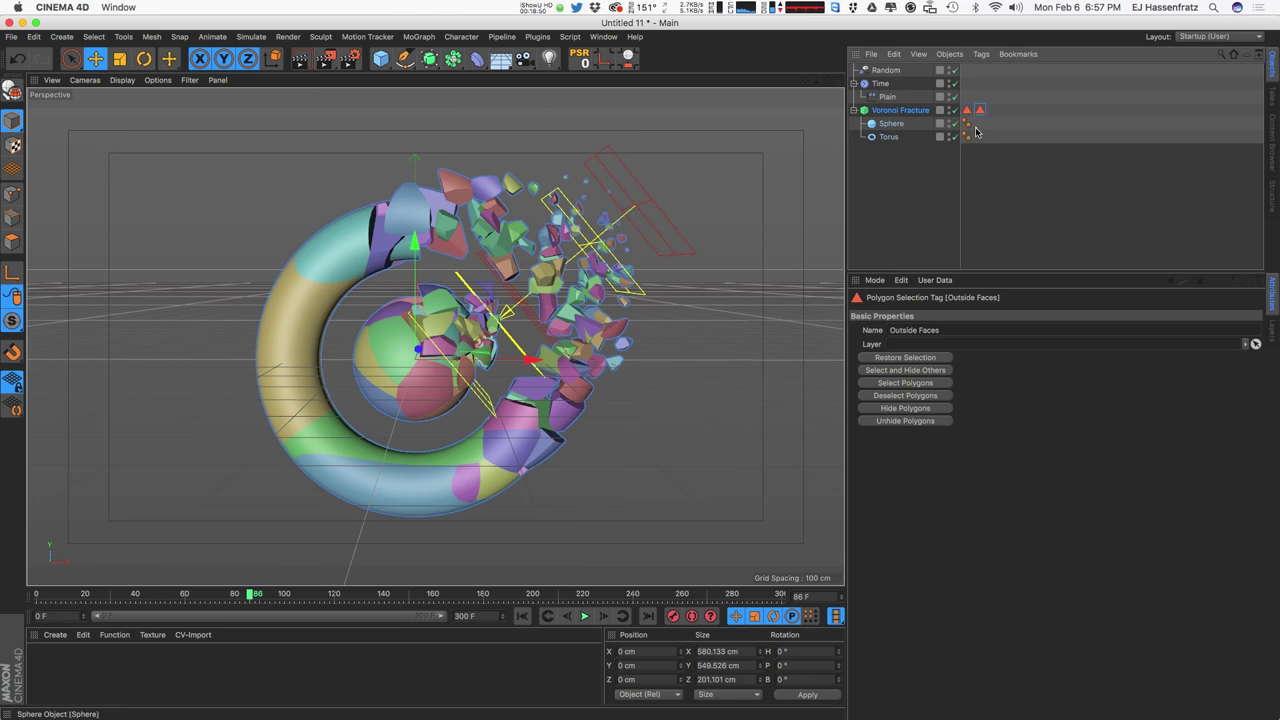
pyautogui.click(980, 110)
# Step: Create a material that uses only a white Luminance channel, with Color and Reflectance turned off
pyautogui.doubleClick(58, 678)
pyautogui.doubleClick(44, 664)
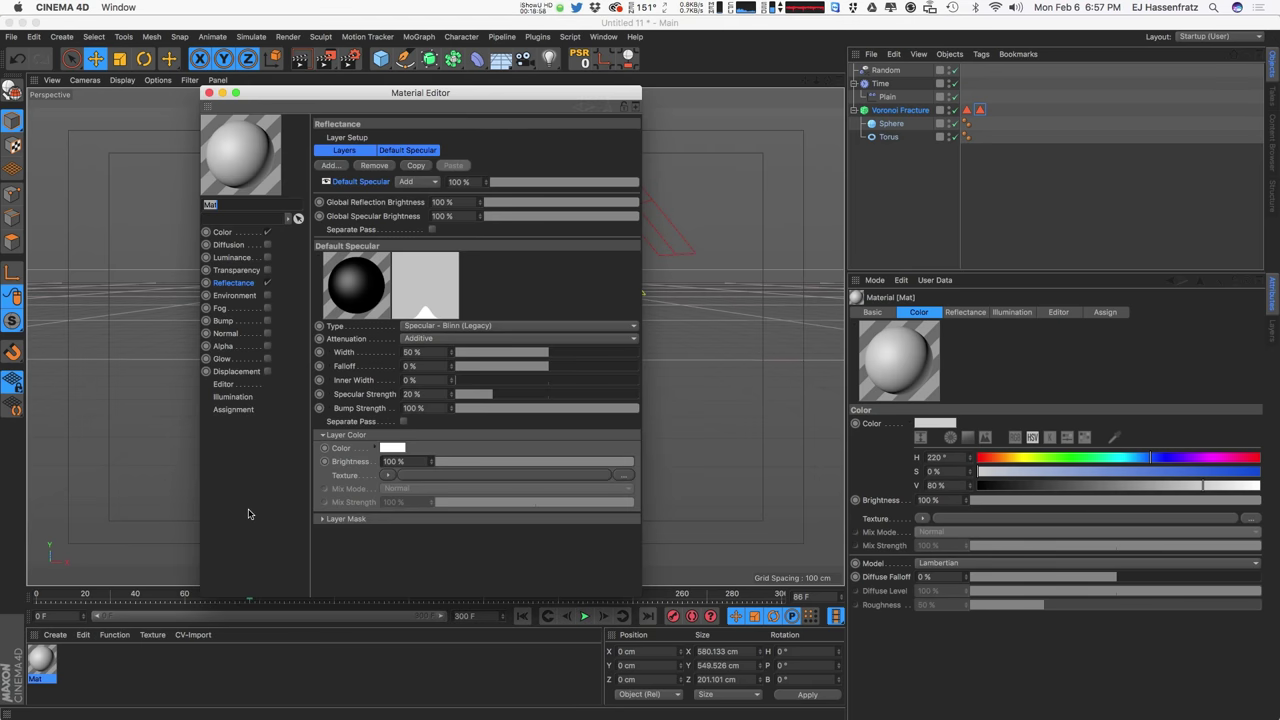
pyautogui.moveTo(296, 92); pyautogui.dragTo(726, 117)
pyautogui.click(696, 257)
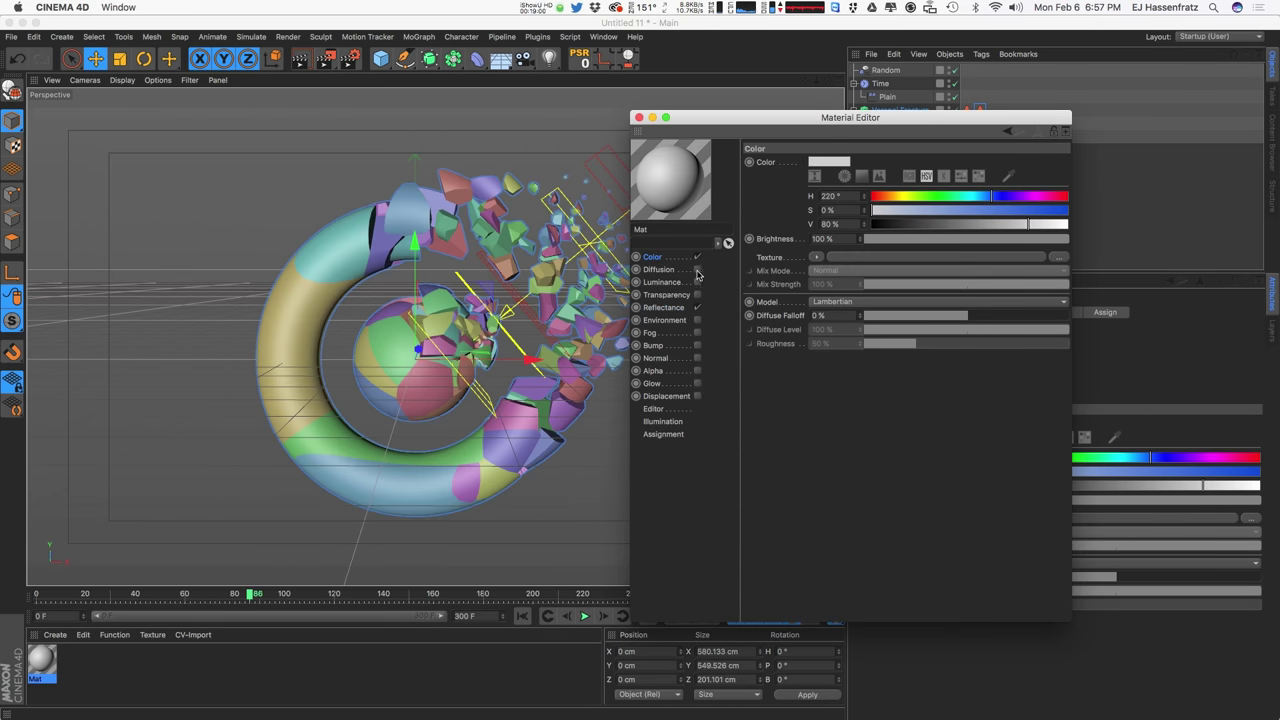
pyautogui.click(697, 282)
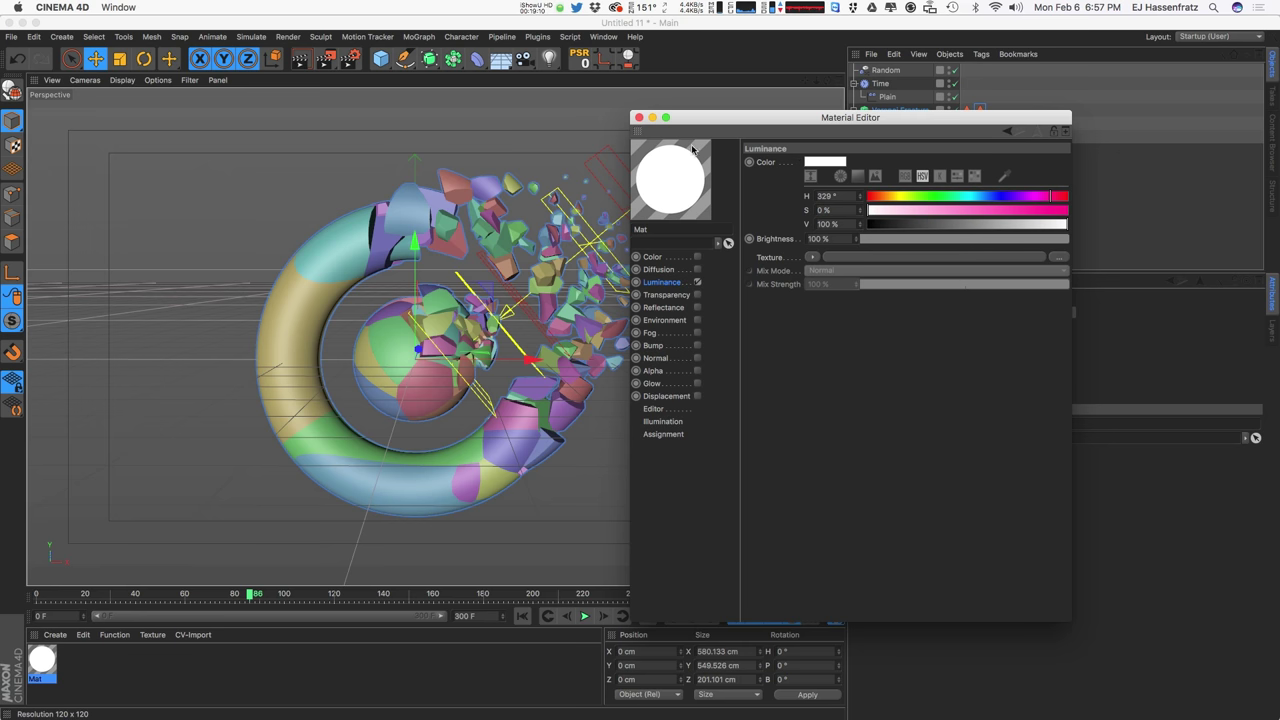
pyautogui.click(640, 118)
# Step: Apply the white material to the Voronoi Fracture, restrict it to the Outside Faces selection, and render the view
pyautogui.moveTo(44, 667); pyautogui.dragTo(930, 110)
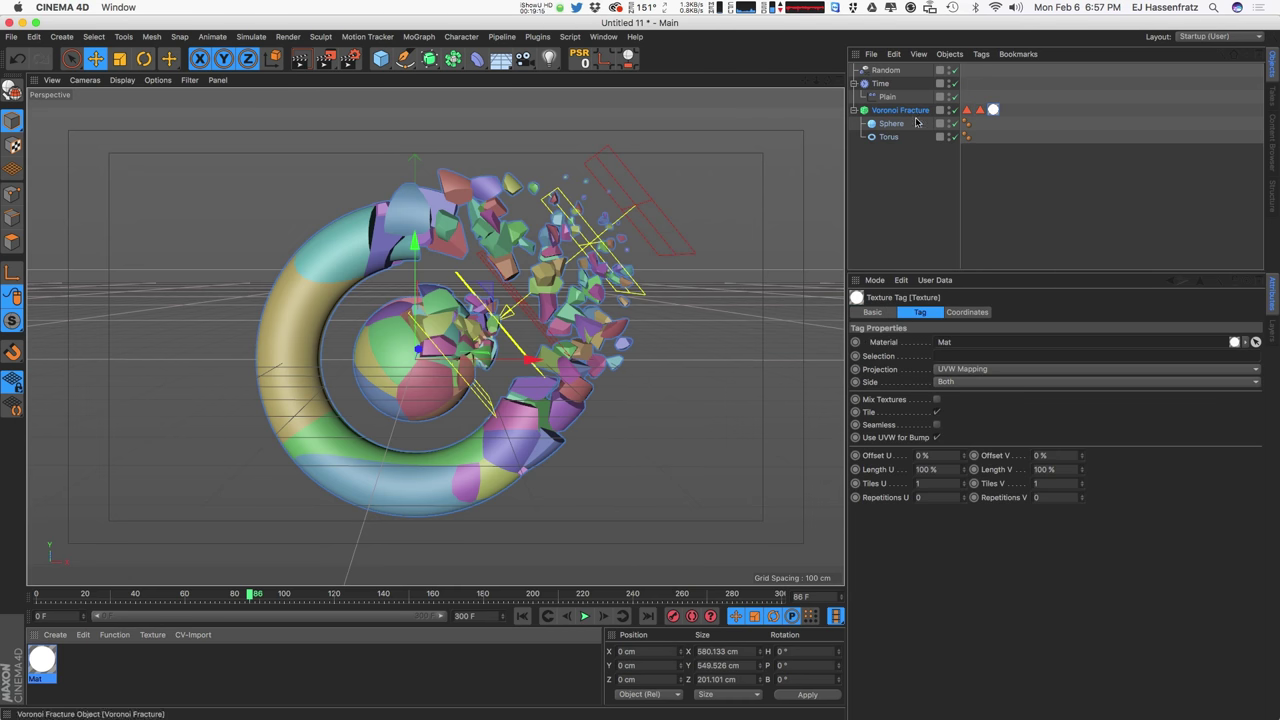
pyautogui.click(979, 110)
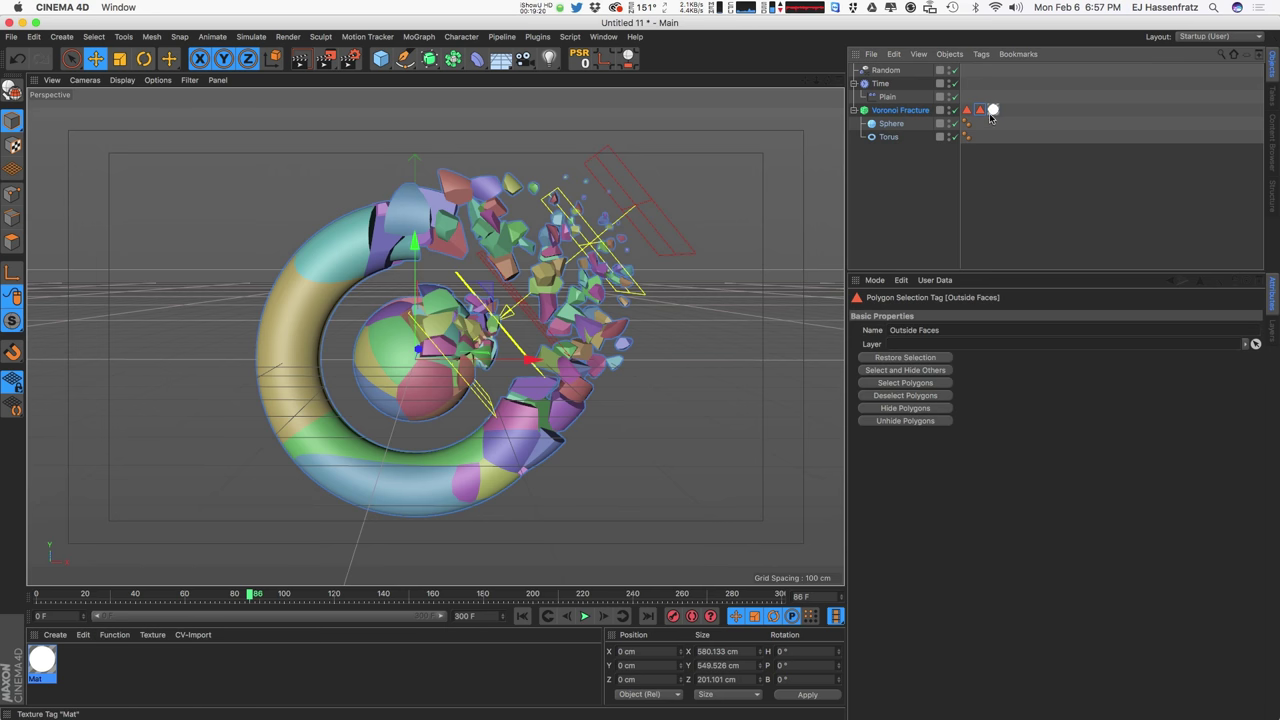
pyautogui.click(993, 110)
pyautogui.moveTo(979, 110); pyautogui.dragTo(1020, 356)
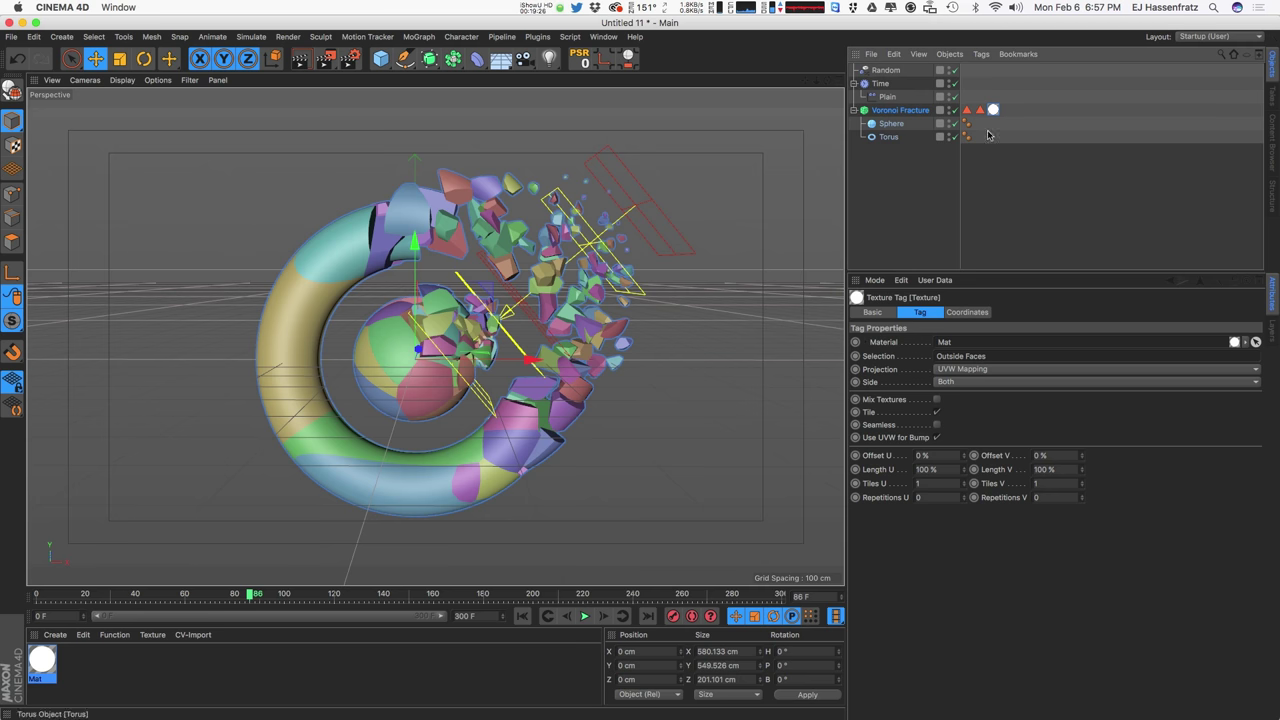
pyautogui.hotkey('ctrl', 'r')
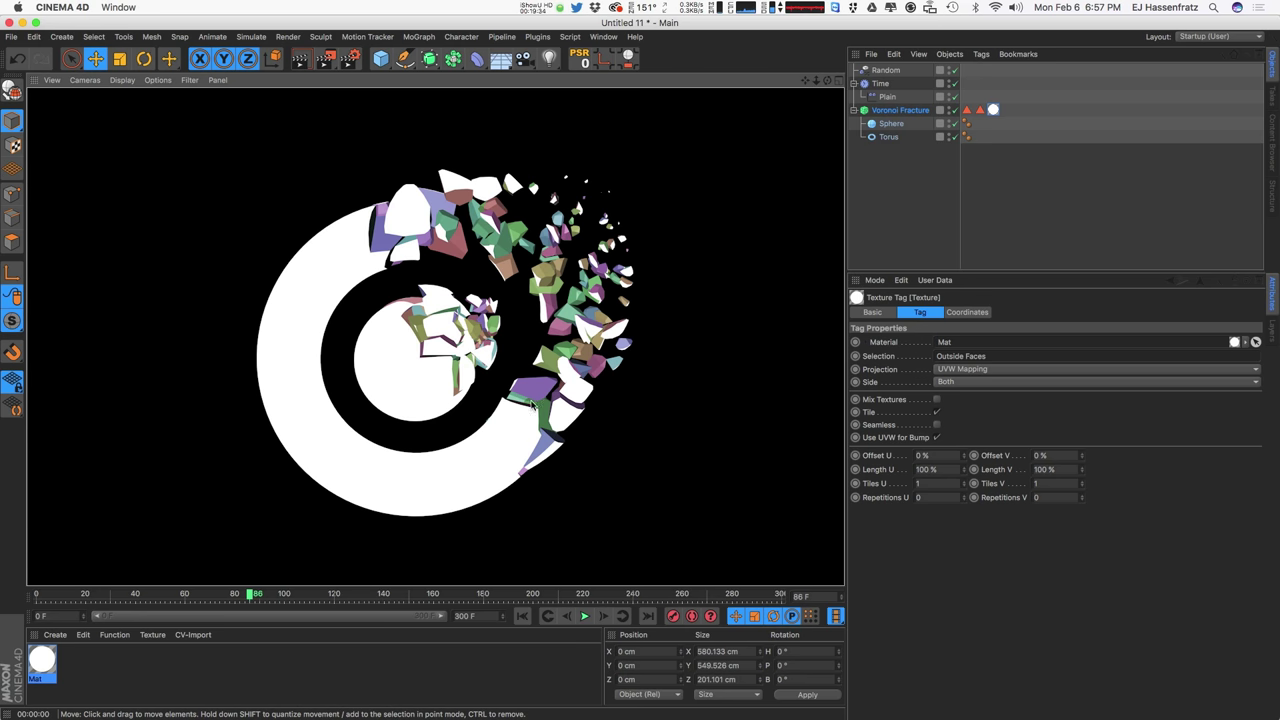
# Step: Create a second Luminance-only material with a pinkish-red color of hue 344° and saturation 96%
pyautogui.doubleClick(194, 686)
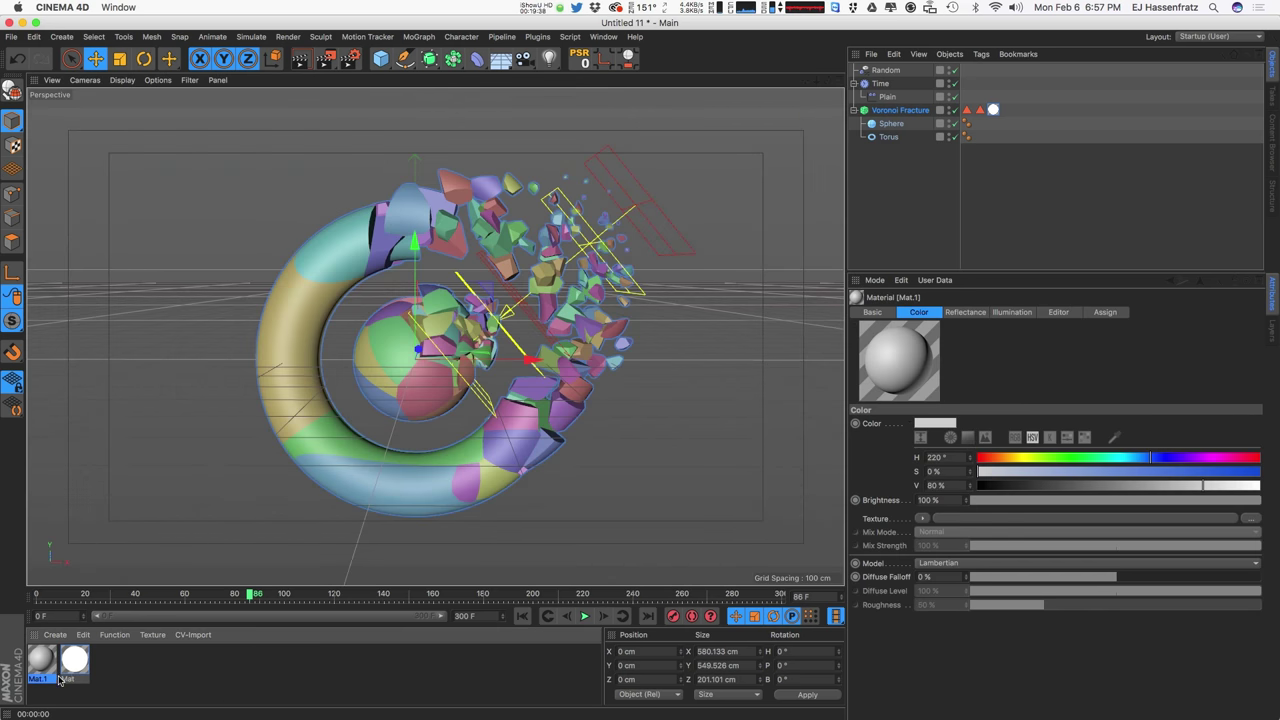
pyautogui.doubleClick(43, 664)
pyautogui.click(258, 258)
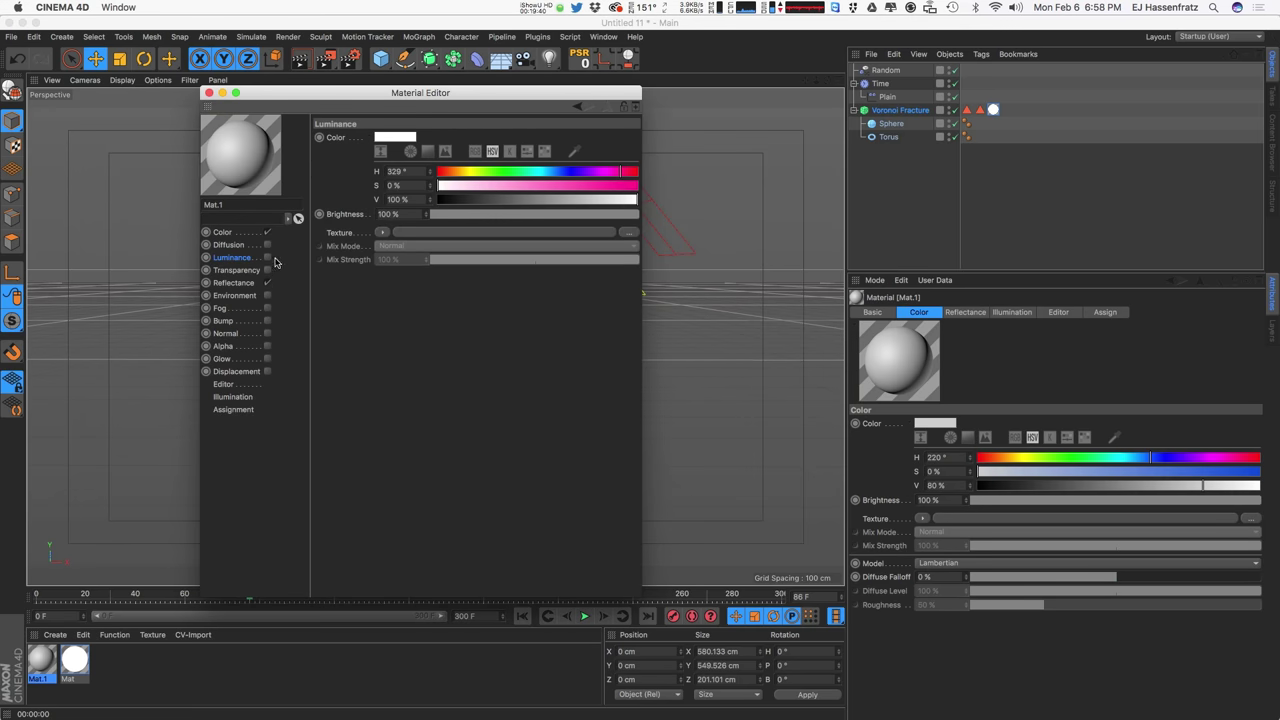
pyautogui.click(267, 257)
pyautogui.click(267, 232)
pyautogui.click(267, 282)
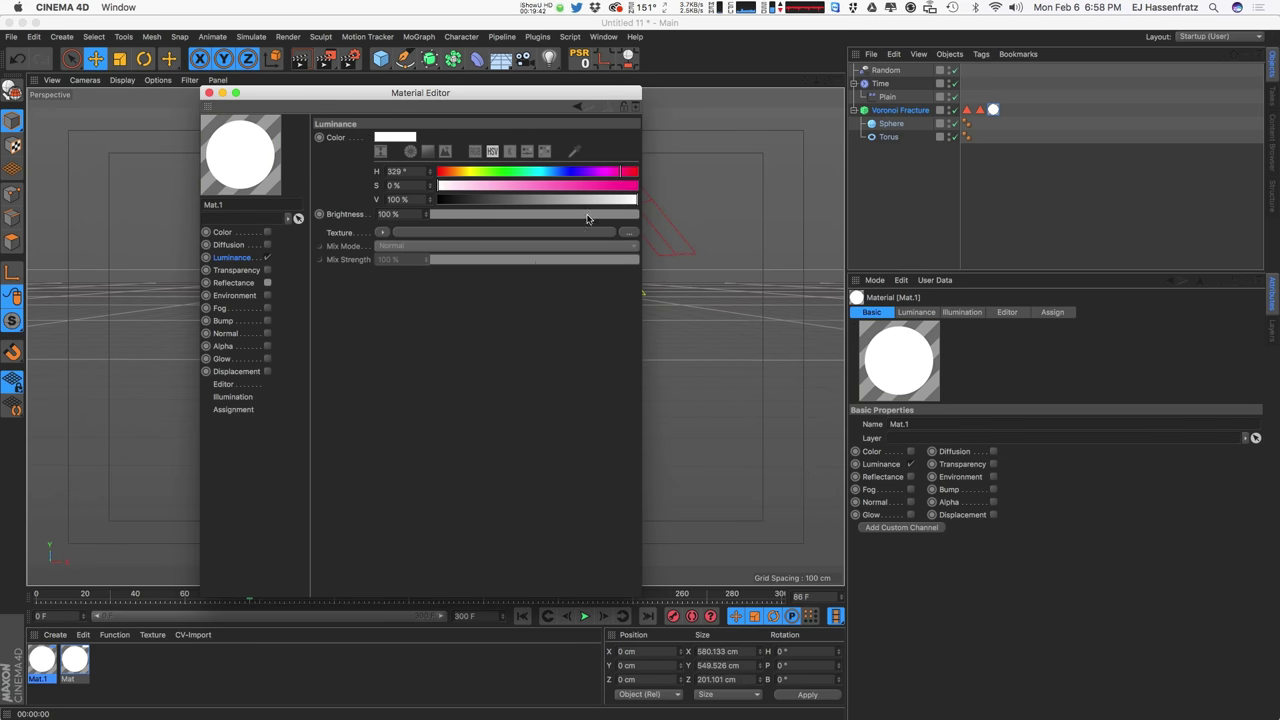
pyautogui.click(629, 186)
pyautogui.click(629, 172)
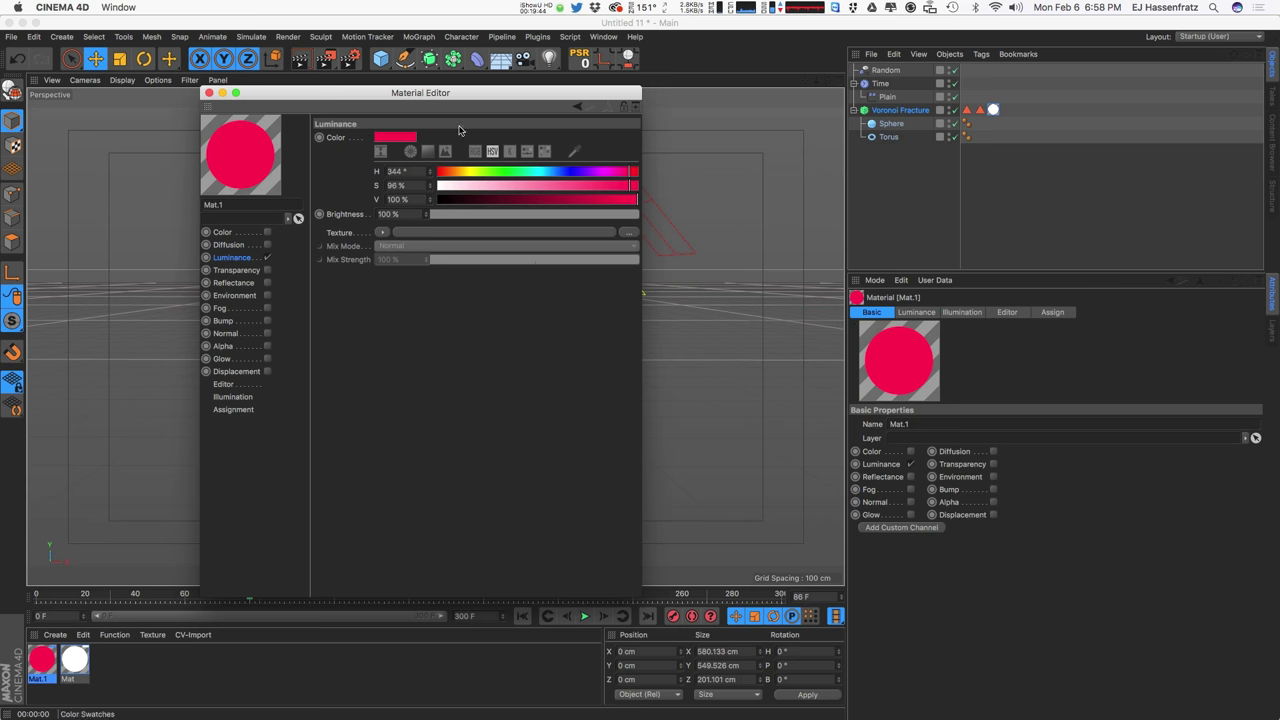
pyautogui.click(209, 92)
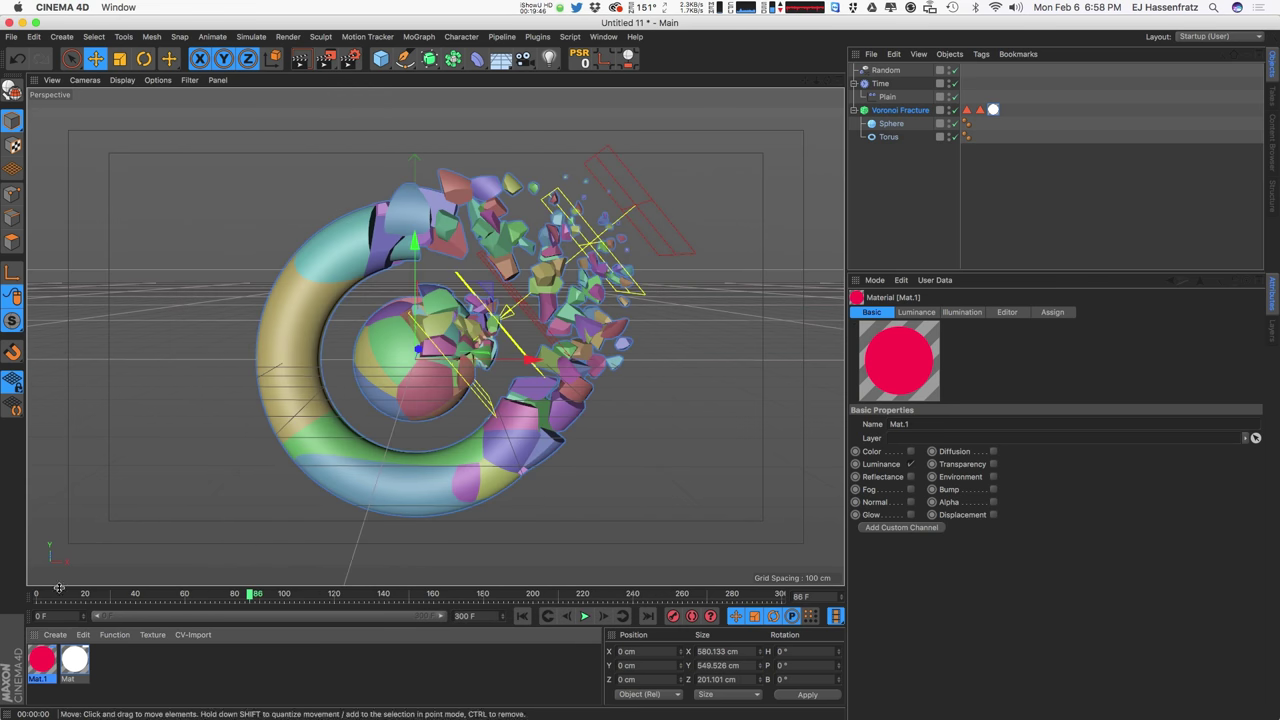
# Step: Apply the red material to the Voronoi Fracture, restrict it to the Inside Faces selection, and render the view
pyautogui.moveTo(43, 661); pyautogui.dragTo(945, 112)
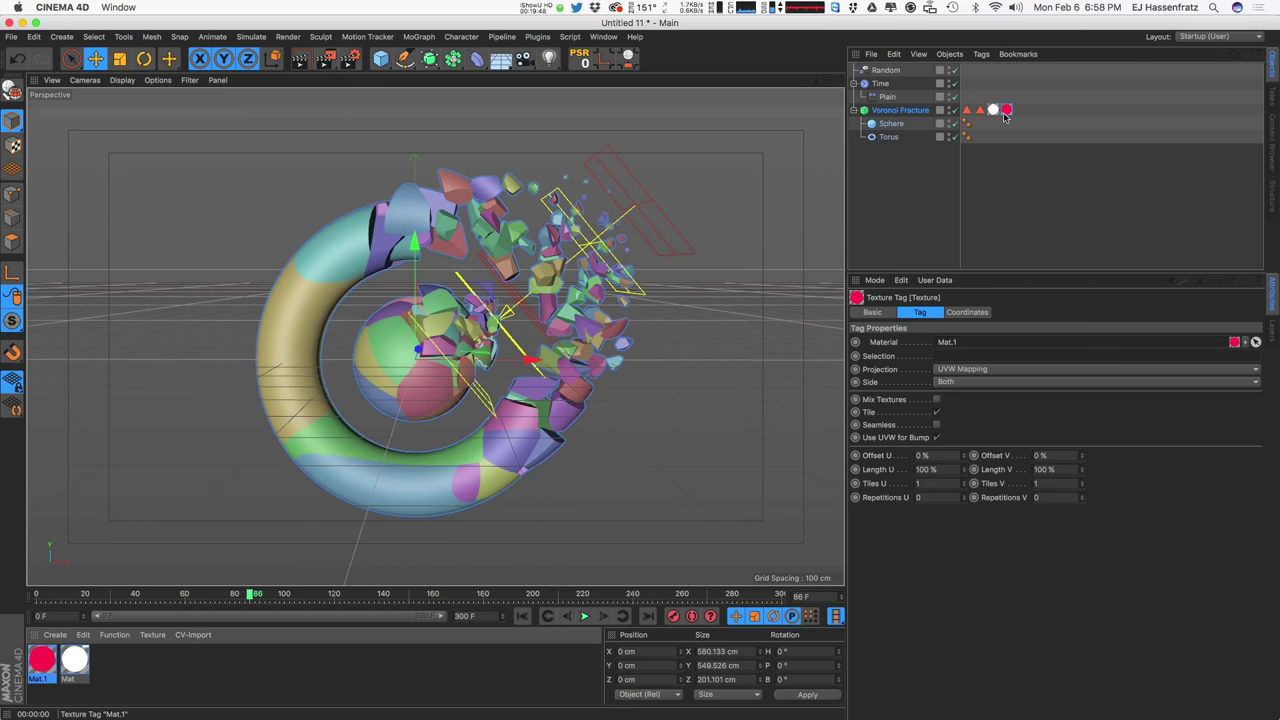
pyautogui.click(968, 113)
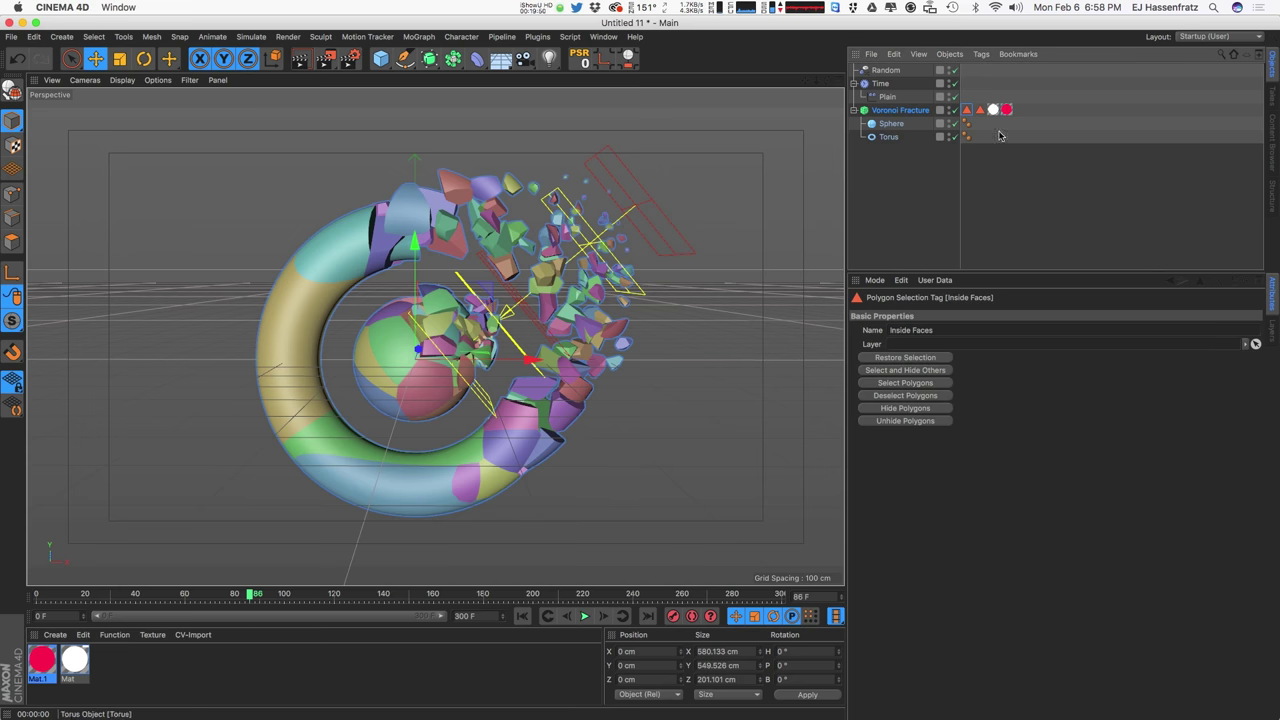
pyautogui.click(1007, 111)
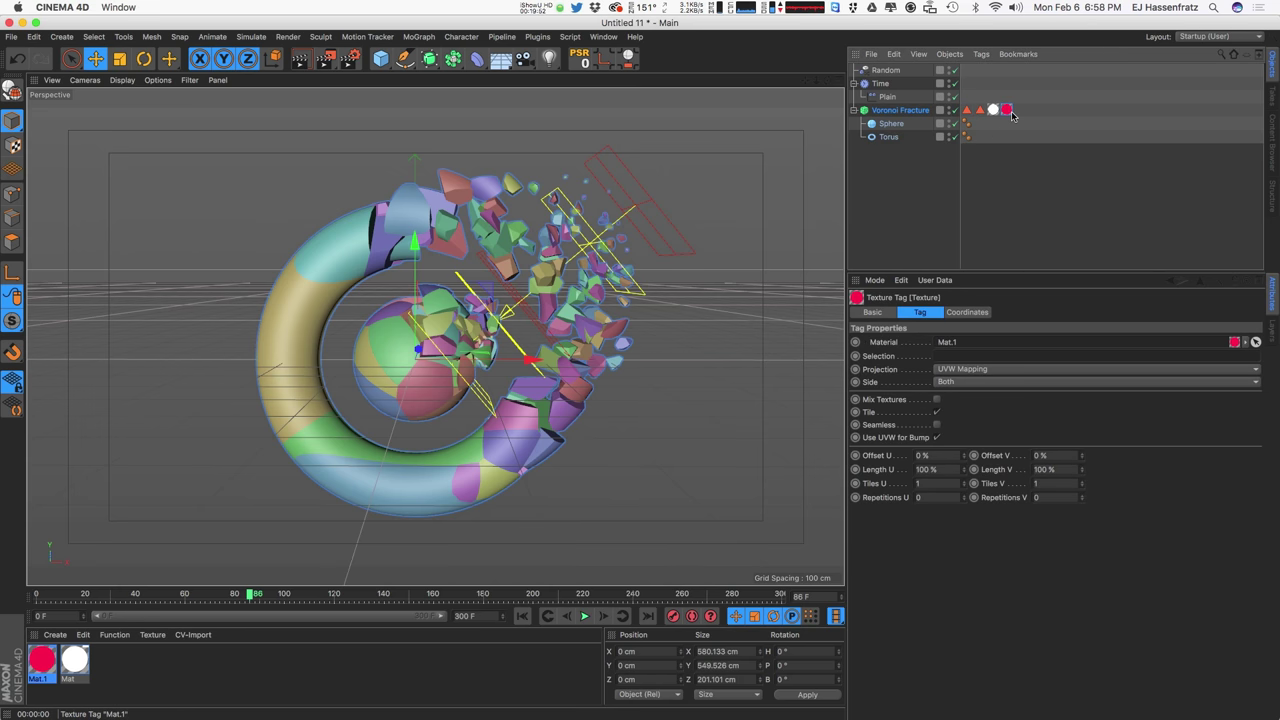
pyautogui.moveTo(968, 111); pyautogui.dragTo(971, 357)
pyautogui.press('super+r')
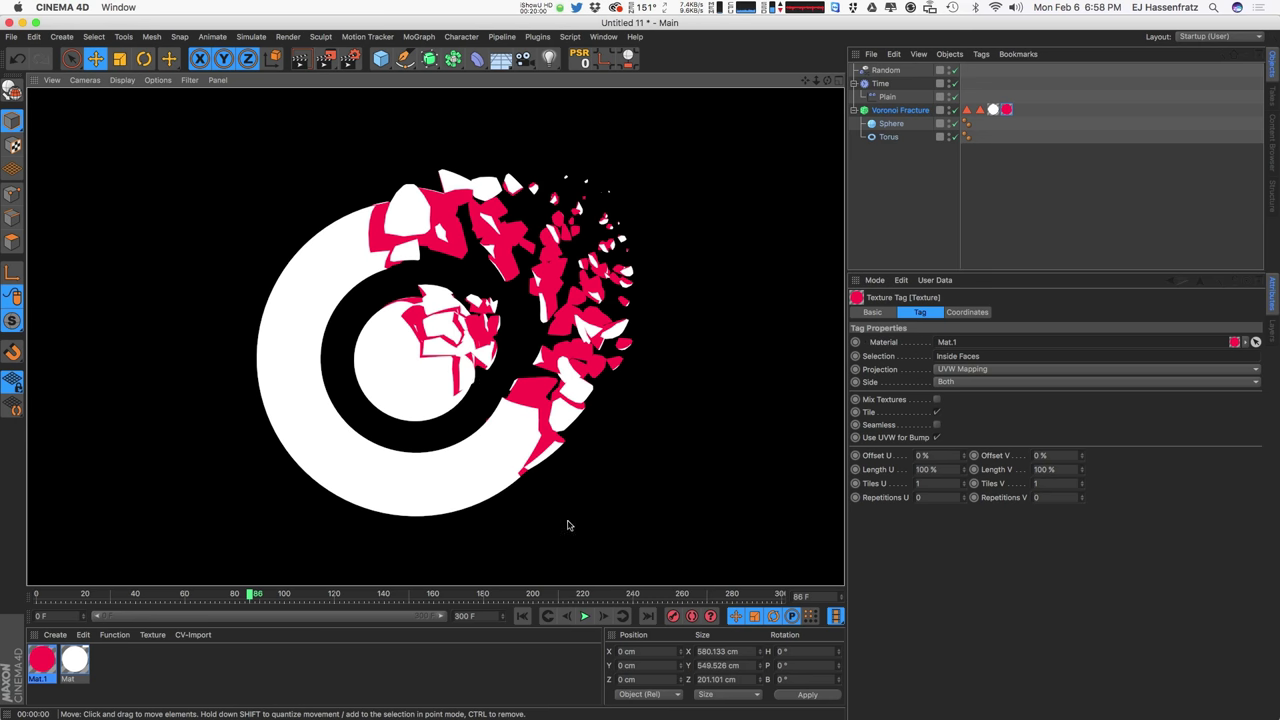
# Step: Play the animation on to frame 121 and render the view to check both materials on the fragments
pyautogui.click(614, 459)
pyautogui.press('super+r')
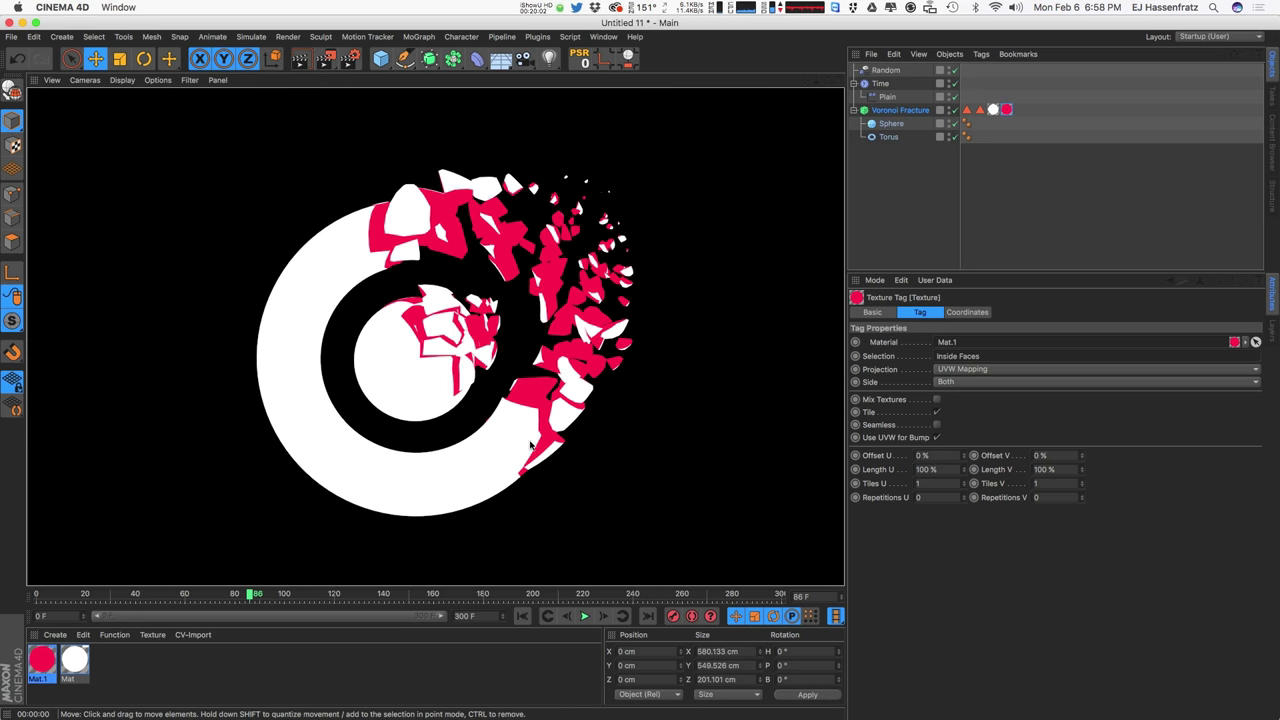
pyautogui.click(584, 616)
pyautogui.press('super+r')
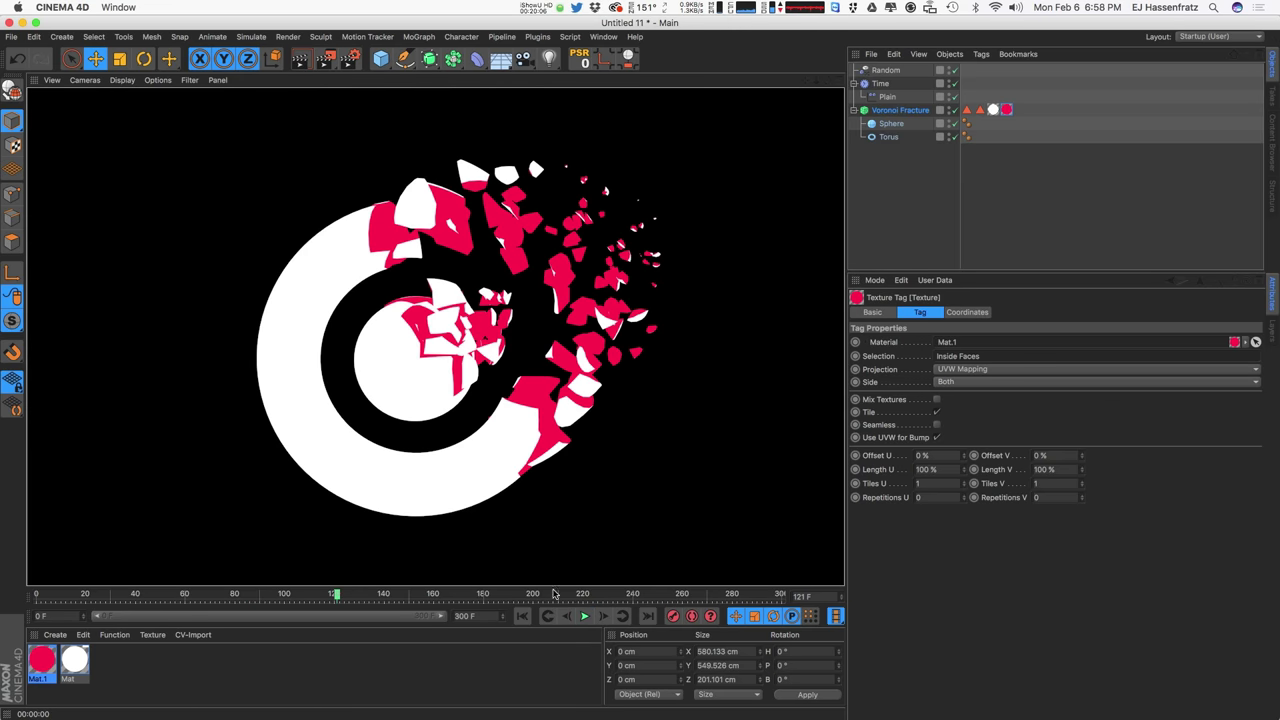
# Step: Move the Time effector inward and back outward with render previews, leaving it at about X 235 cm, Y 151 cm
pyautogui.click(880, 84)
pyautogui.moveTo(586, 246); pyautogui.dragTo(593, 240)
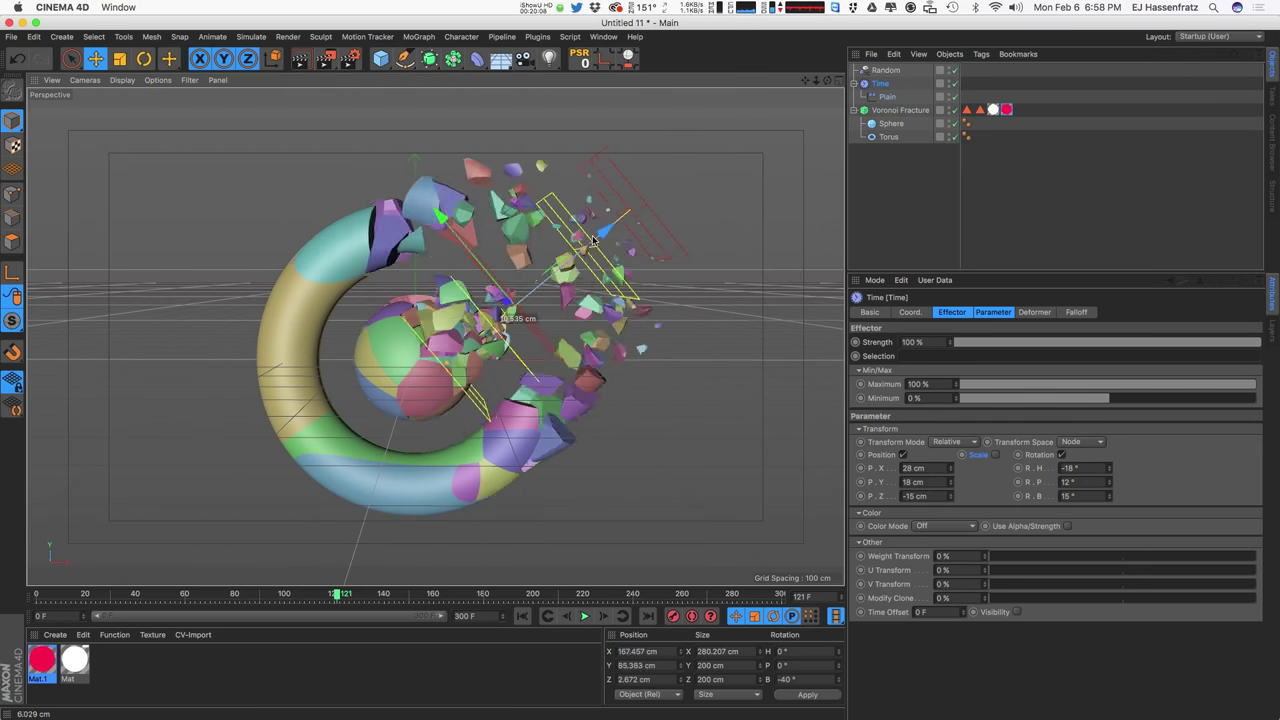
pyautogui.press('super+r')
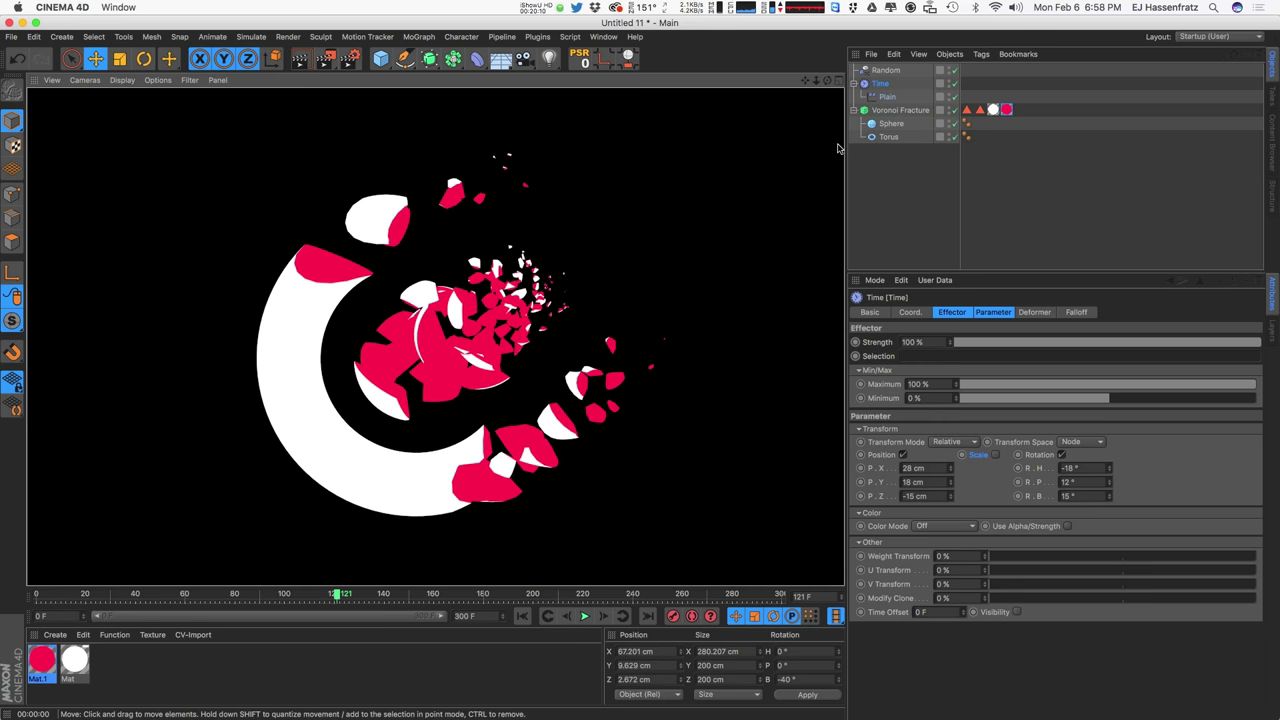
pyautogui.click(545, 278)
pyautogui.moveTo(545, 278); pyautogui.dragTo(640, 198)
pyautogui.press('super+r')
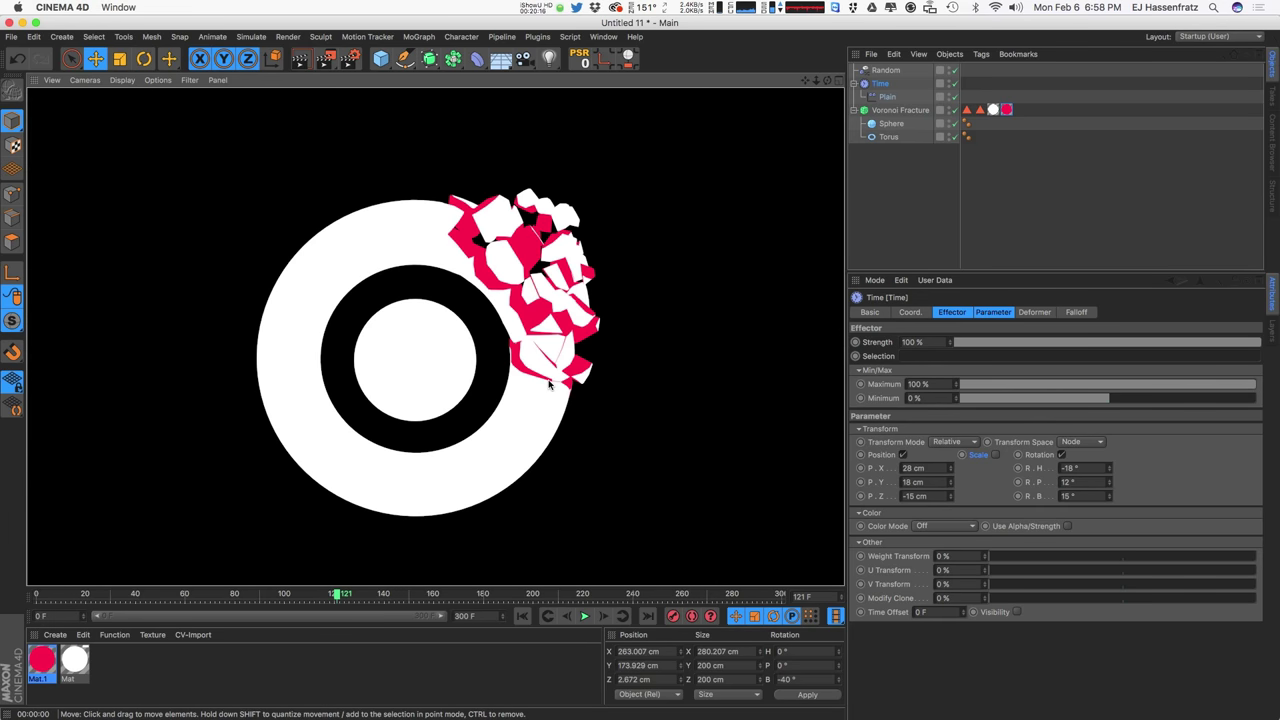
pyautogui.click(688, 462)
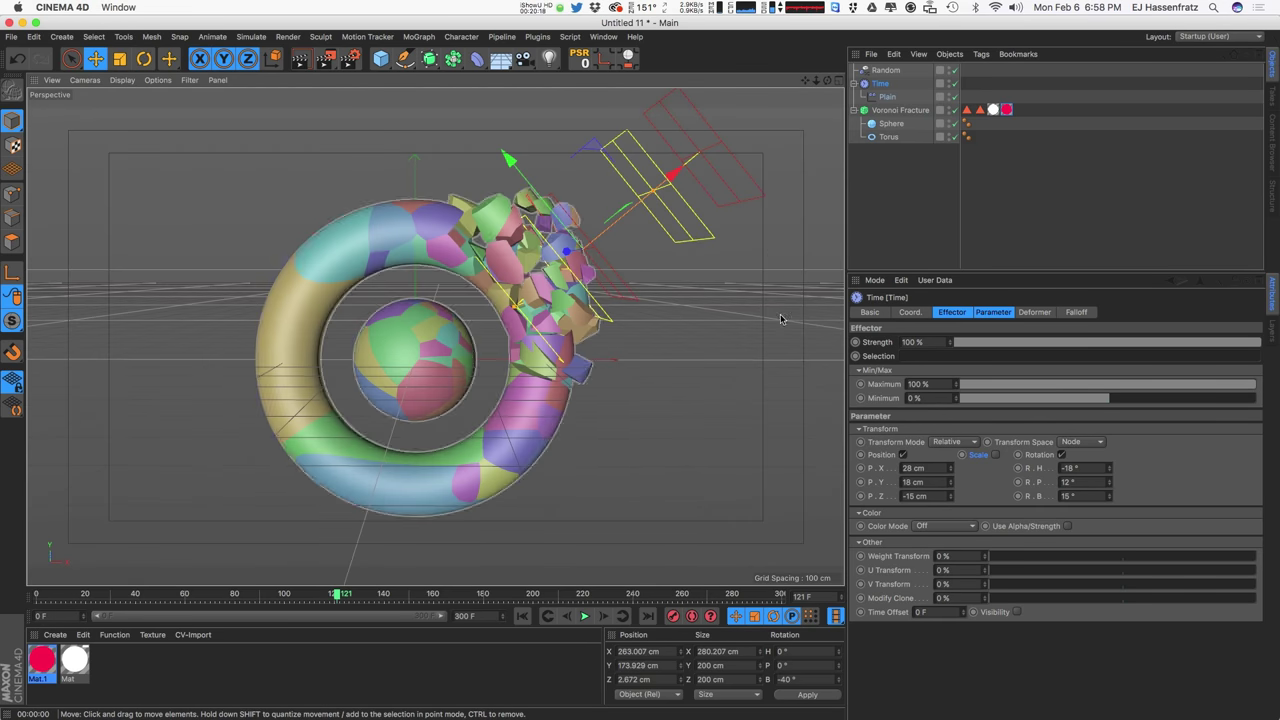
pyautogui.moveTo(680, 169); pyautogui.dragTo(660, 186)
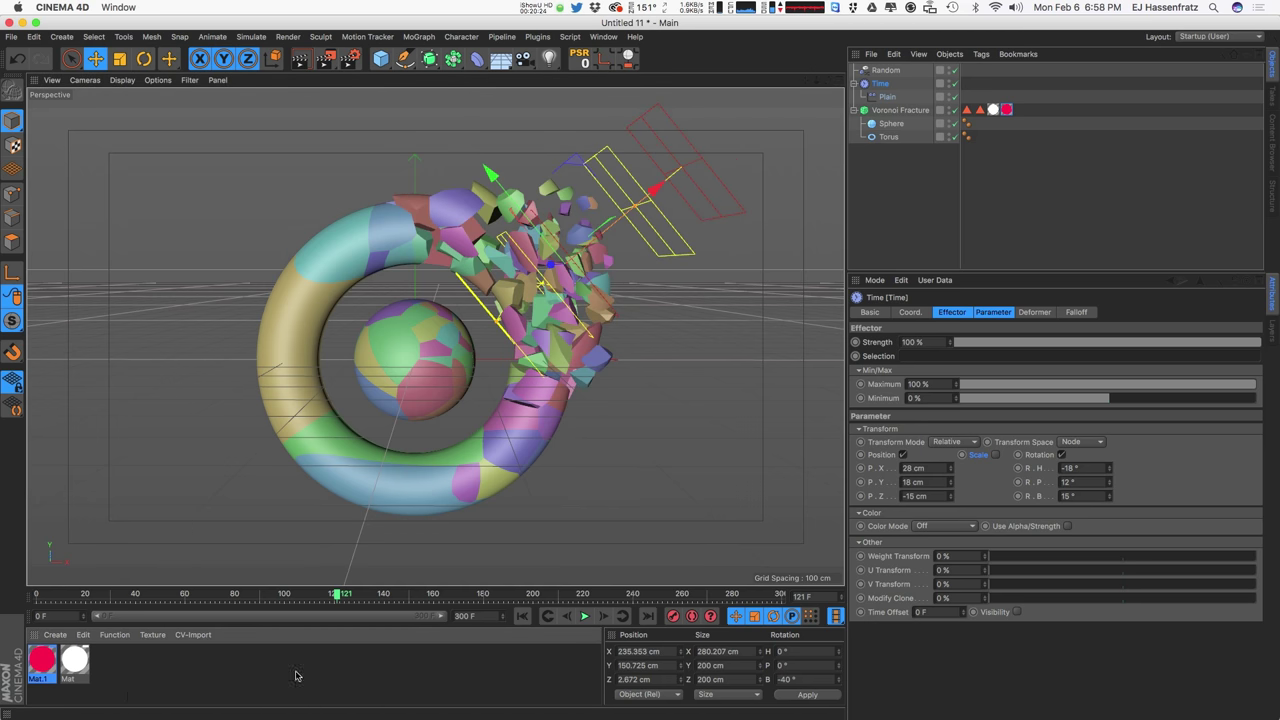
# Step: Create a third material and name it Marble
pyautogui.click(993, 109)
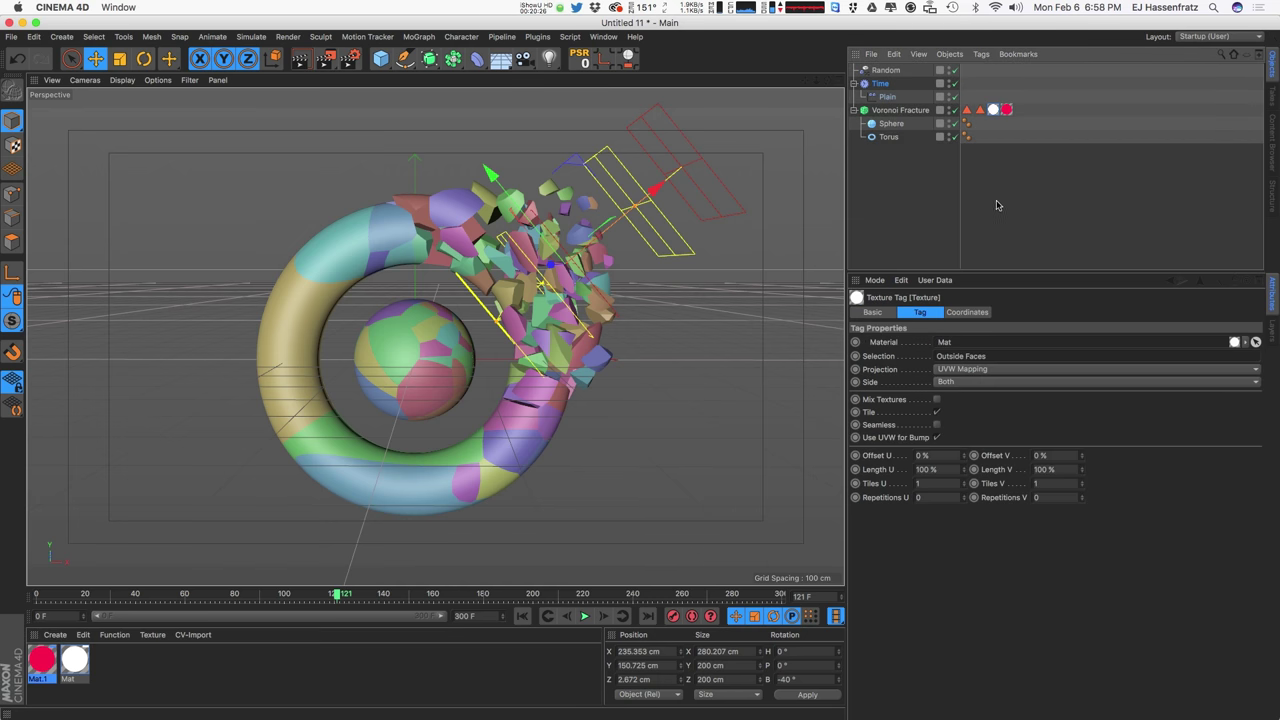
pyautogui.doubleClick(191, 690)
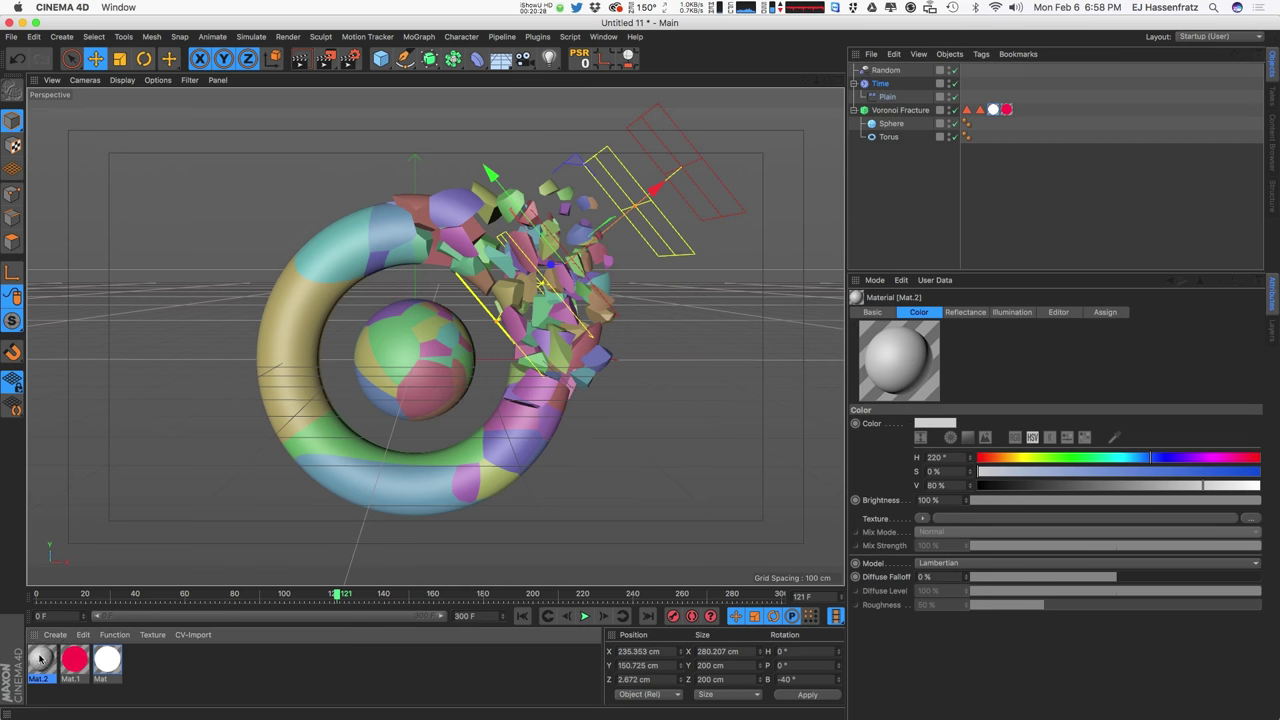
pyautogui.doubleClick(41, 659)
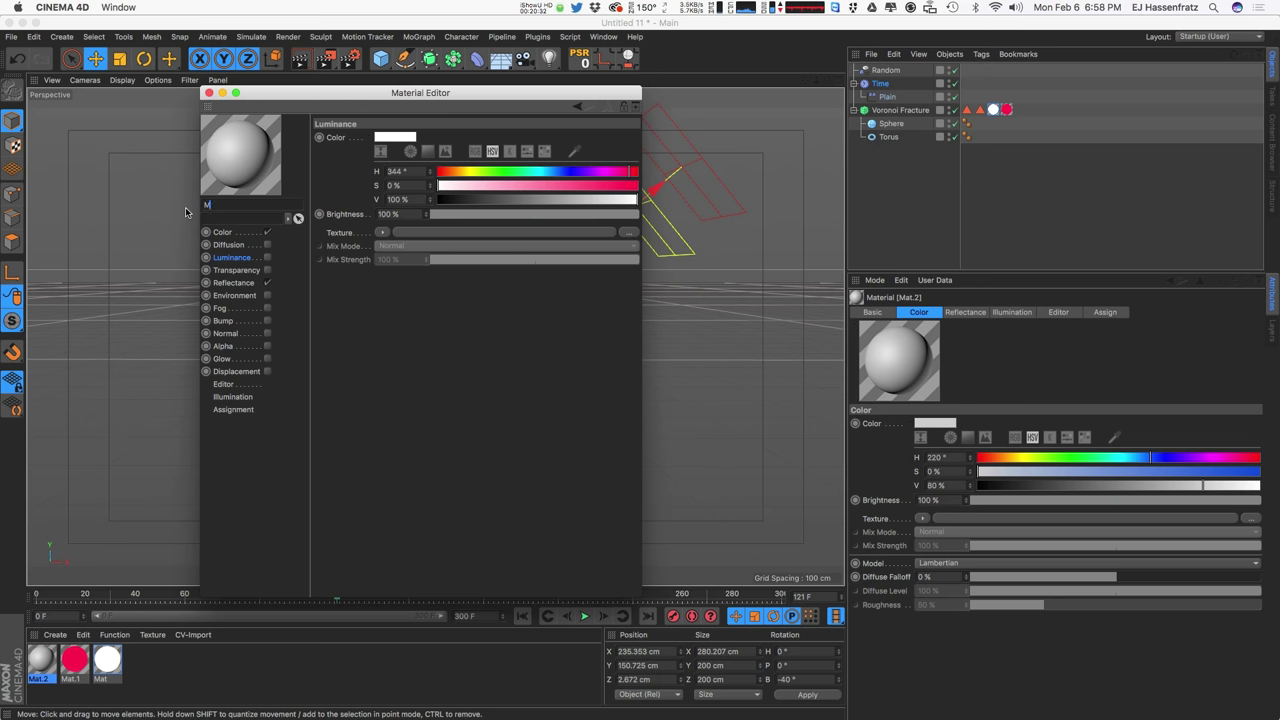
pyautogui.write('Marble')
pyautogui.press('Return')
# Step: Load a Layer shader into the Marble material's color texture and add a Noise shader layer, opening the noise settings
pyautogui.click(263, 278)
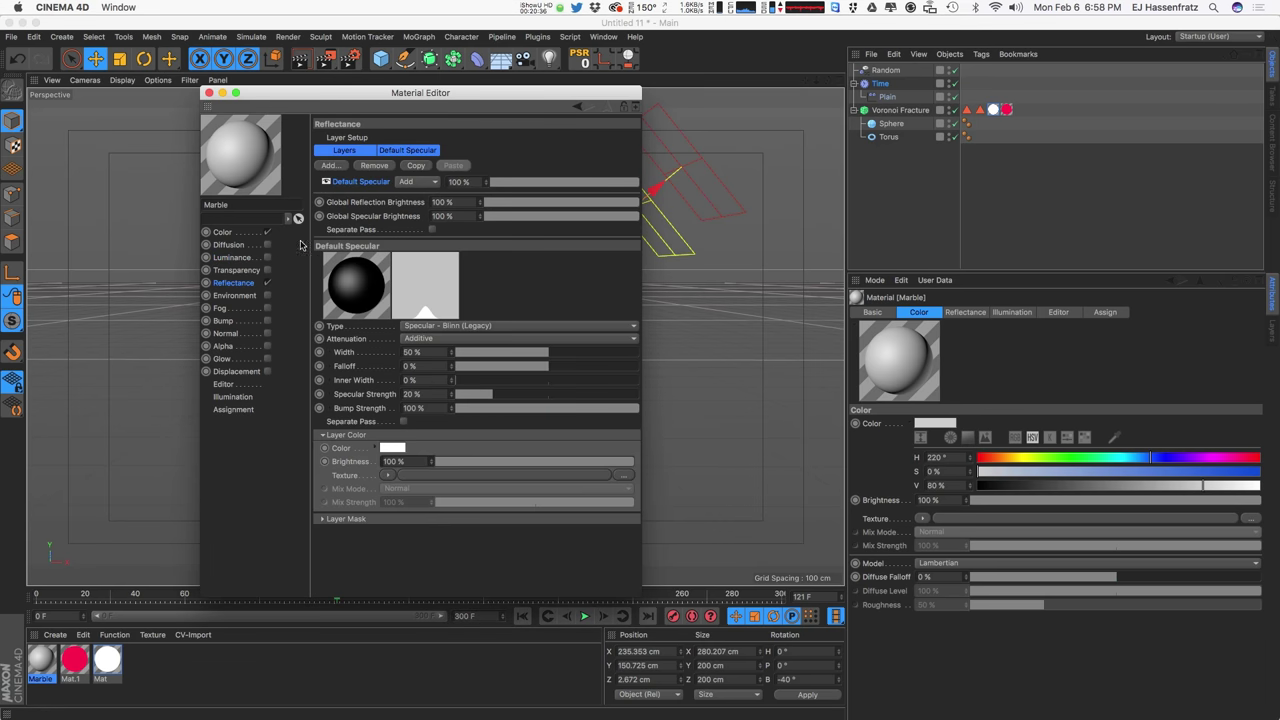
pyautogui.click(246, 231)
pyautogui.click(385, 232)
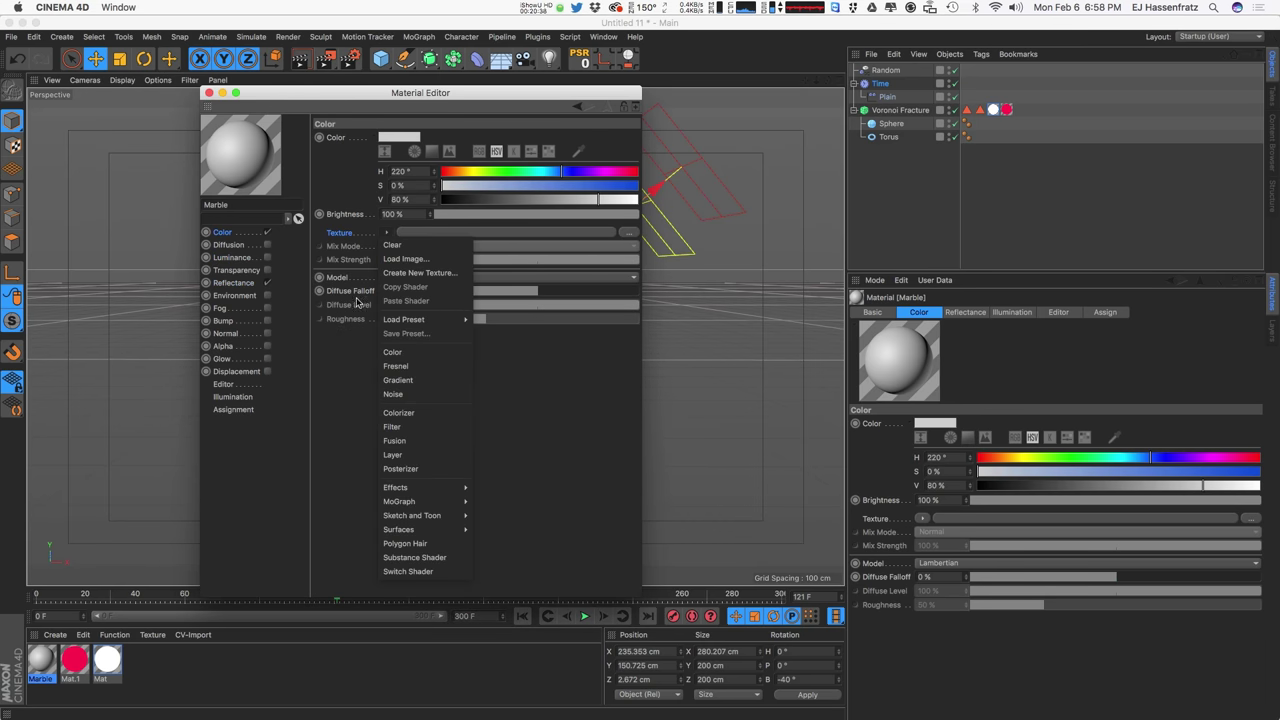
pyautogui.click(416, 455)
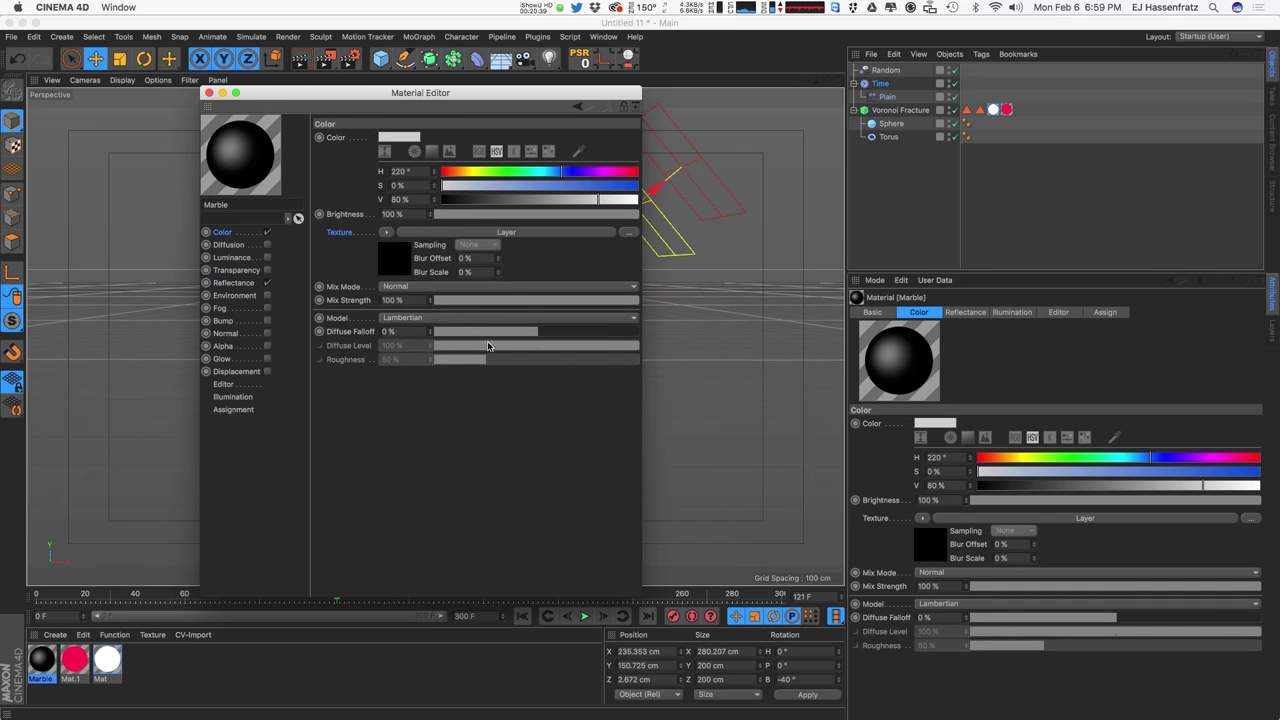
pyautogui.click(534, 234)
pyautogui.click(383, 245)
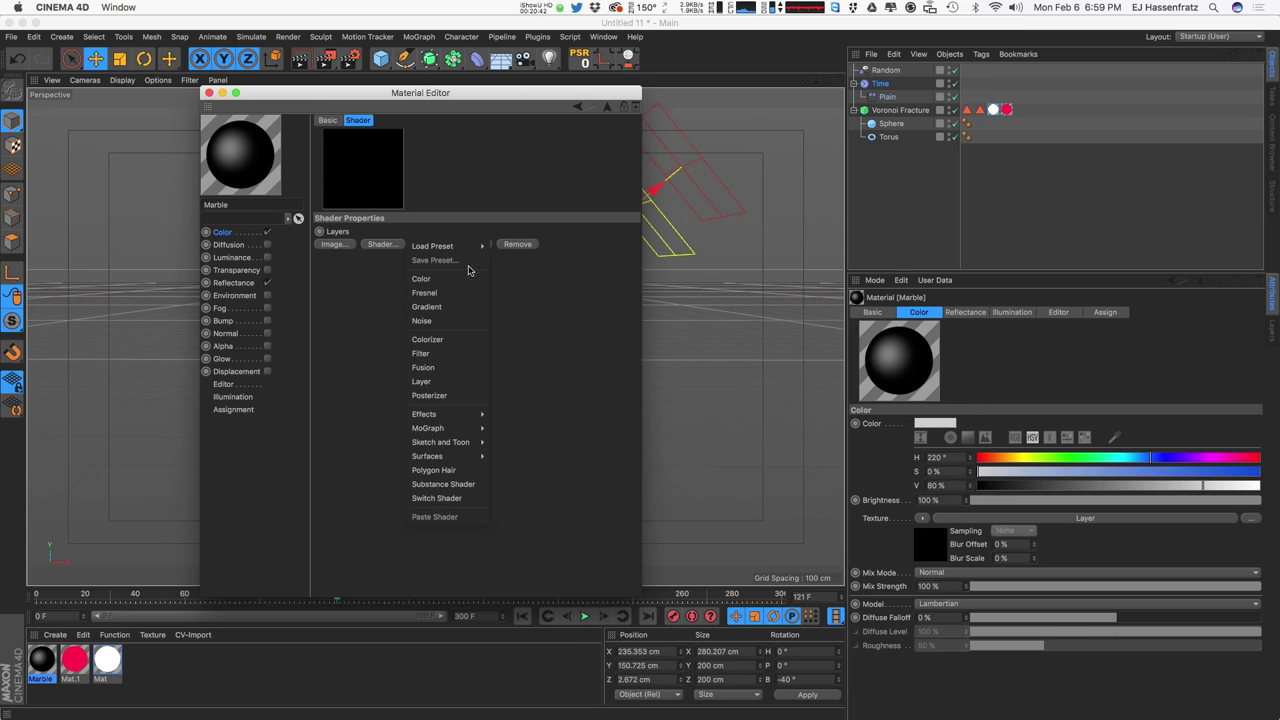
pyautogui.click(446, 322)
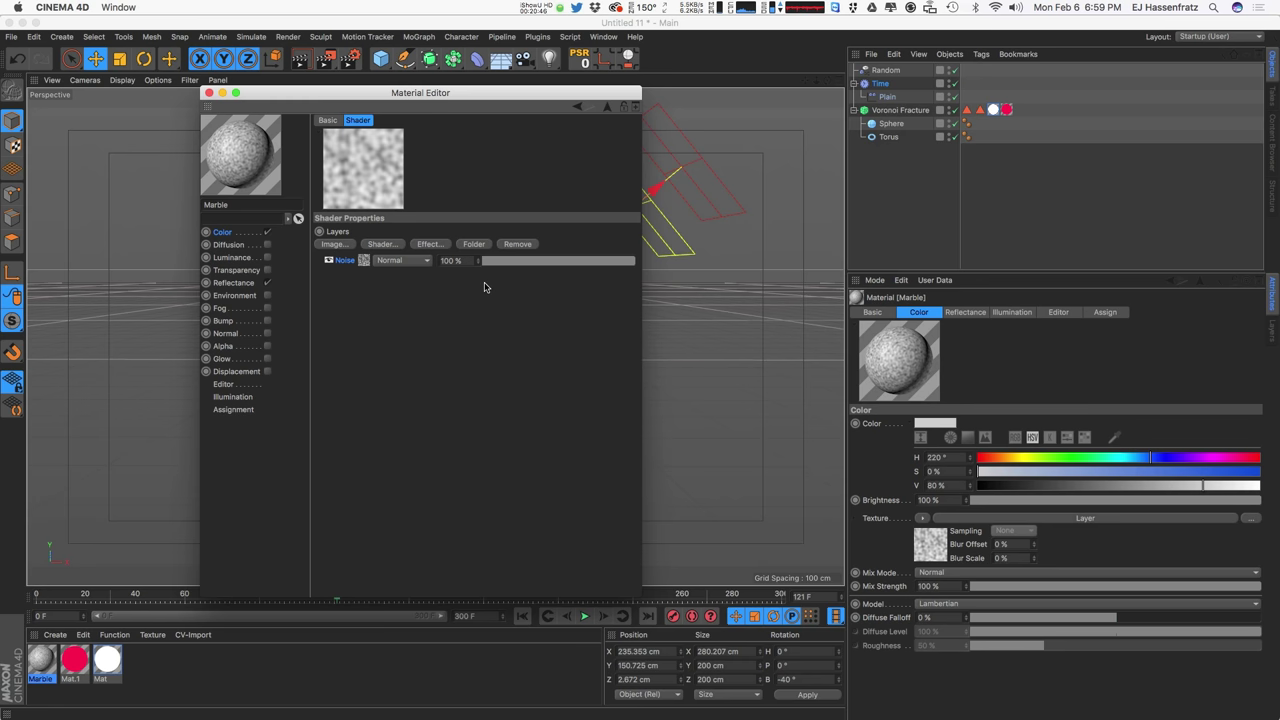
pyautogui.click(366, 260)
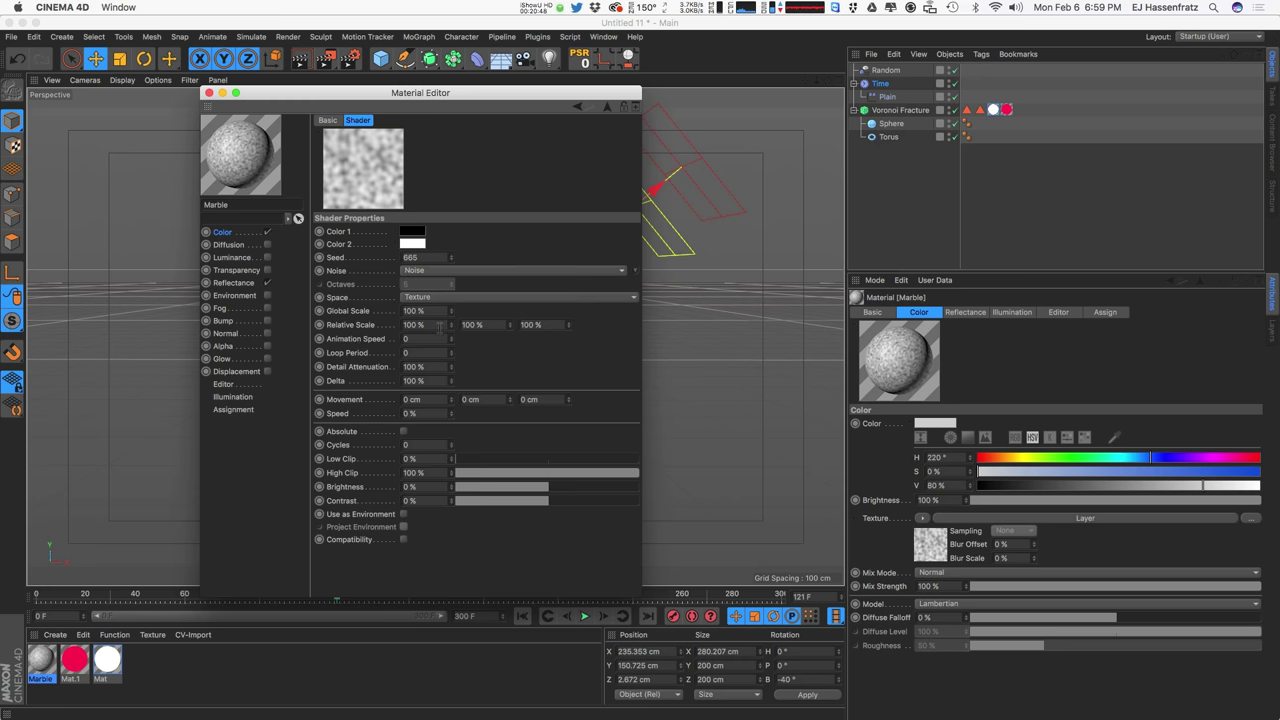
# Step: Set the Marble shader's noise type to Naki and Color 1 to a muted grey-blue with H 196°, S 14%, V 55%
pyautogui.click(450, 271)
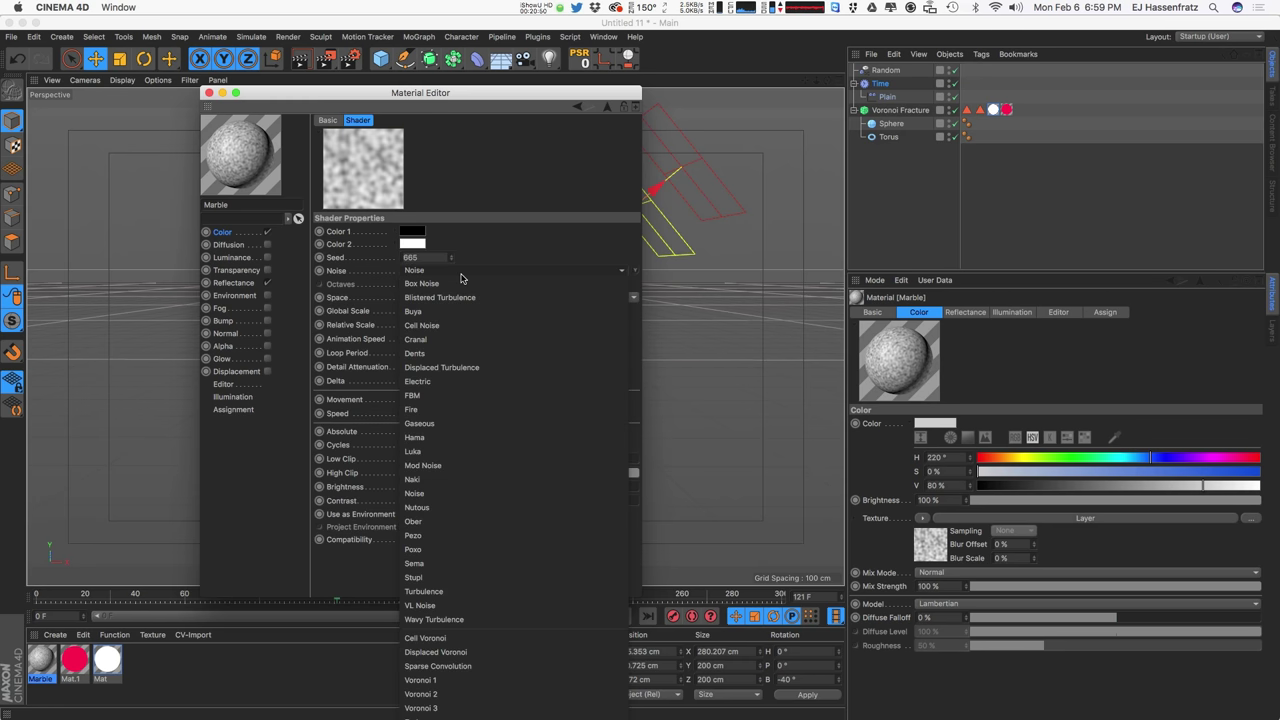
pyautogui.click(470, 479)
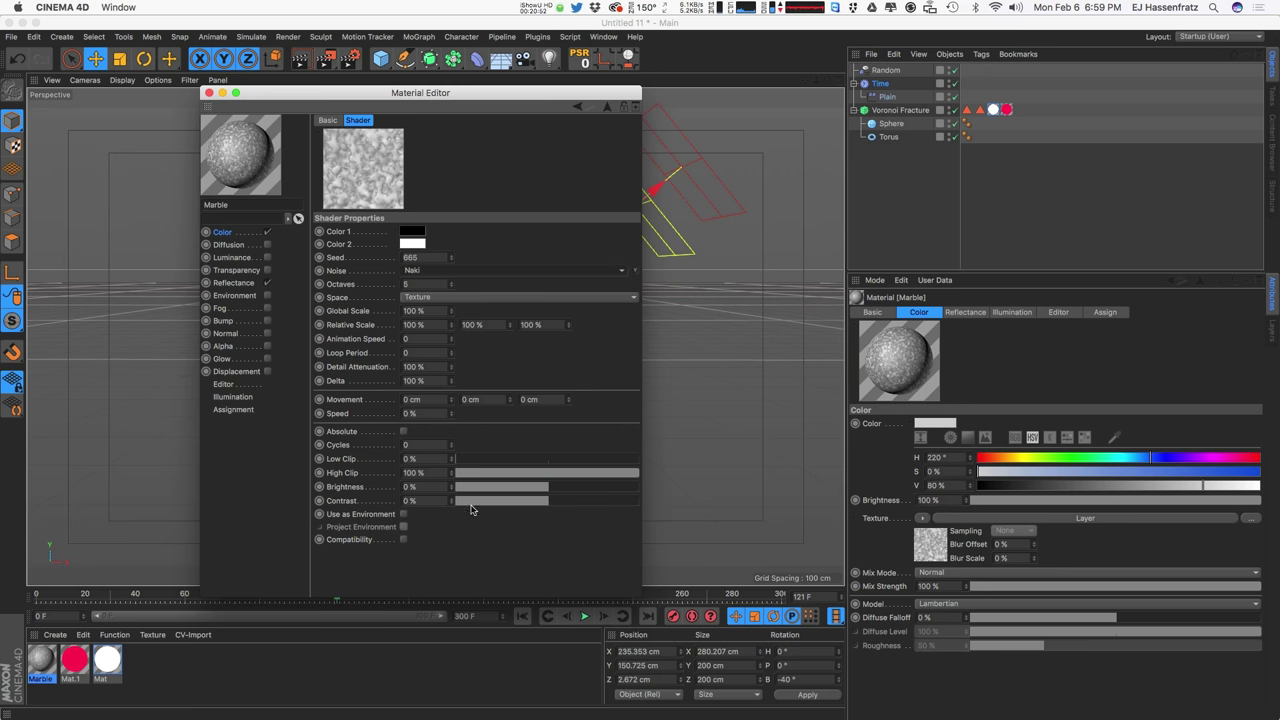
pyautogui.click(412, 235)
pyautogui.moveTo(423, 260); pyautogui.dragTo(460, 244)
pyautogui.moveTo(432, 180); pyautogui.dragTo(589, 189)
pyautogui.moveTo(610, 254); pyautogui.dragTo(551, 255)
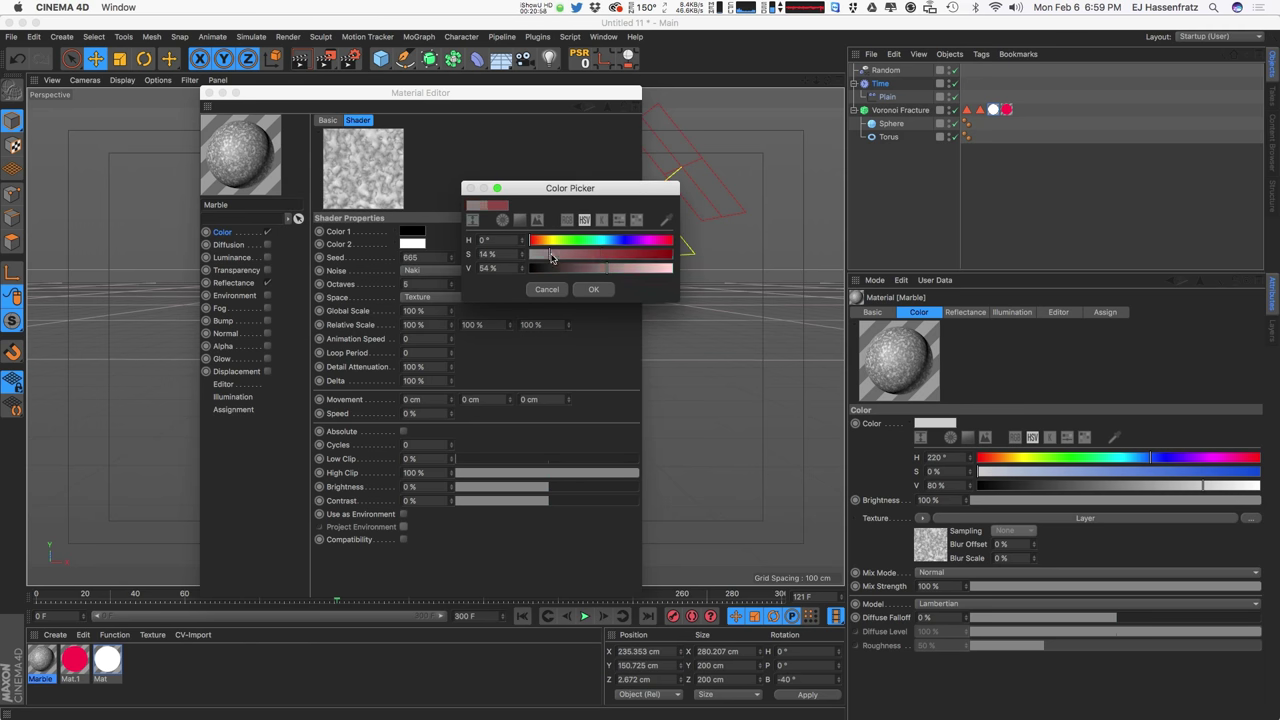
pyautogui.click(613, 242)
pyautogui.click(603, 243)
pyautogui.click(611, 268)
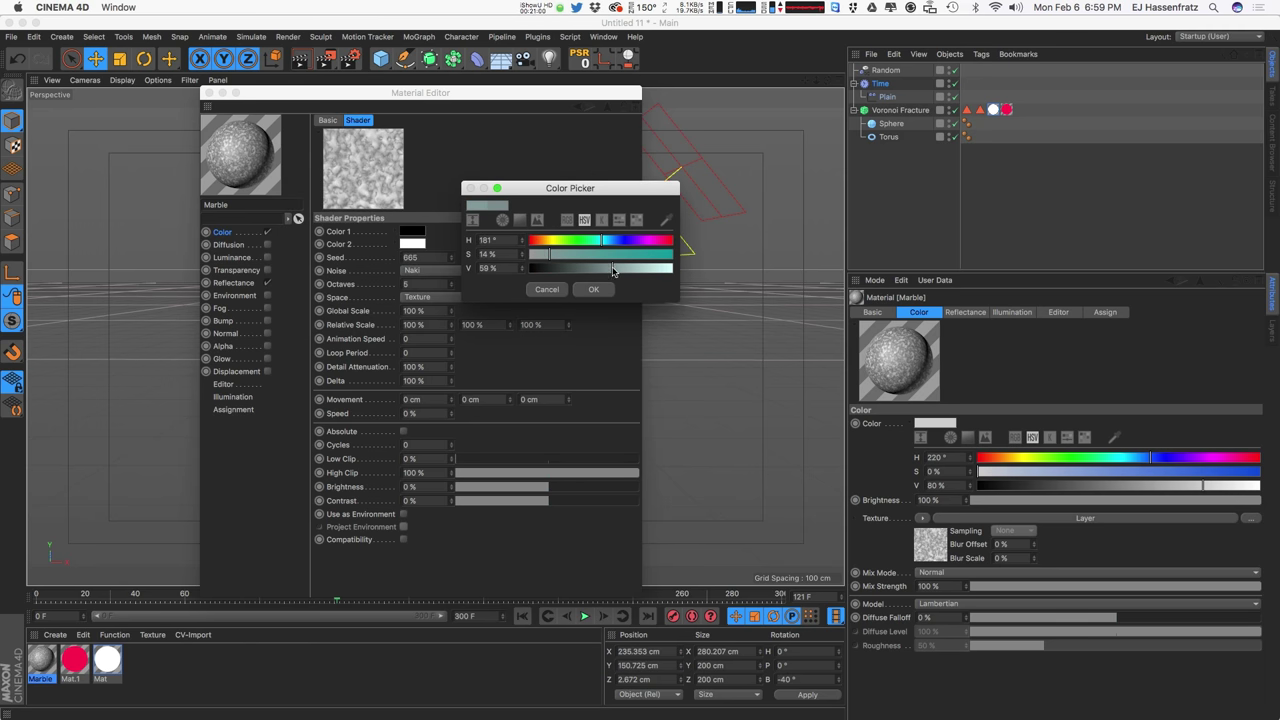
pyautogui.click(608, 243)
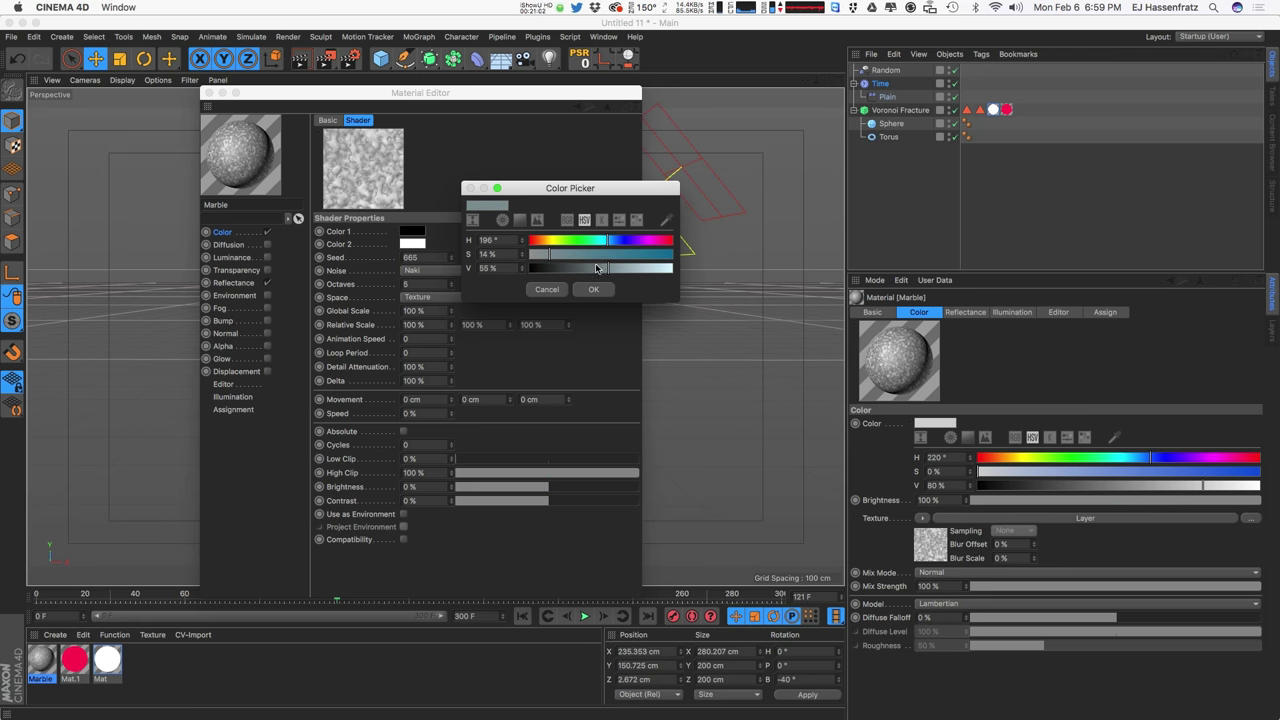
pyautogui.click(593, 289)
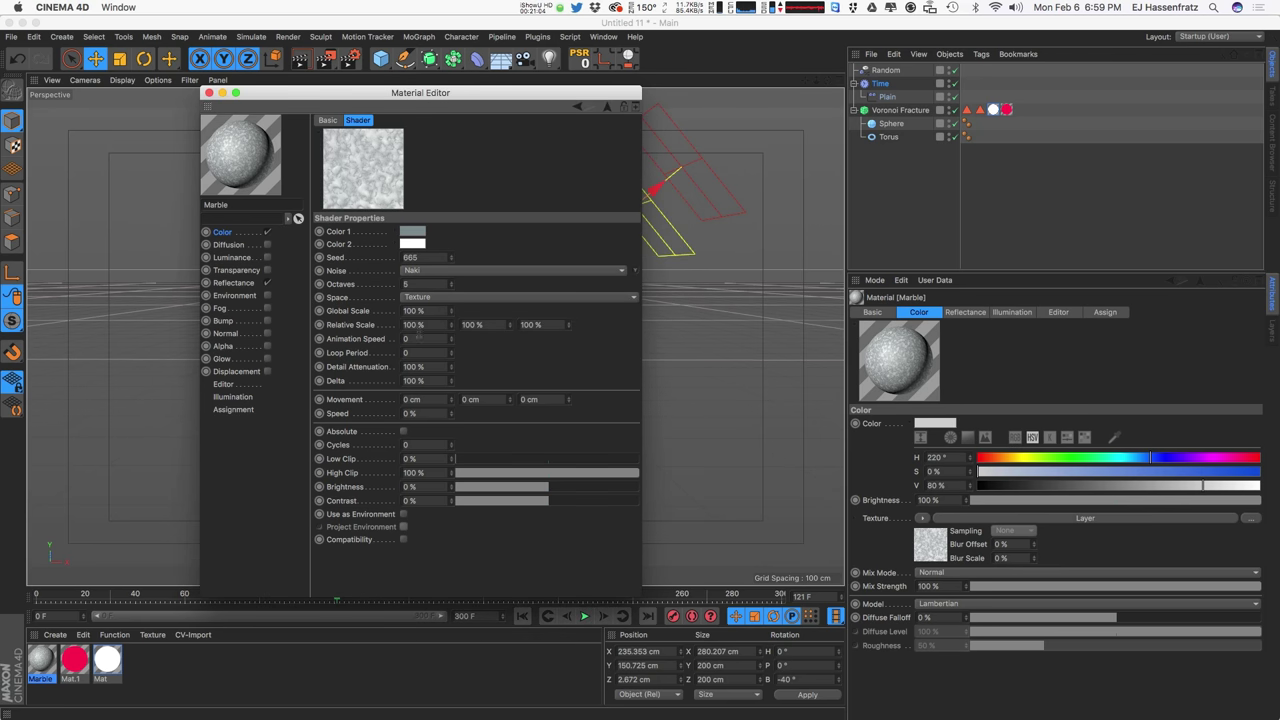
# Step: Raise the Naki noise's brightness to about 43% and set its global scale to 1000%
pyautogui.click(576, 488)
pyautogui.click(586, 488)
pyautogui.click(434, 310)
pyautogui.write('1000')
pyautogui.press('Return')
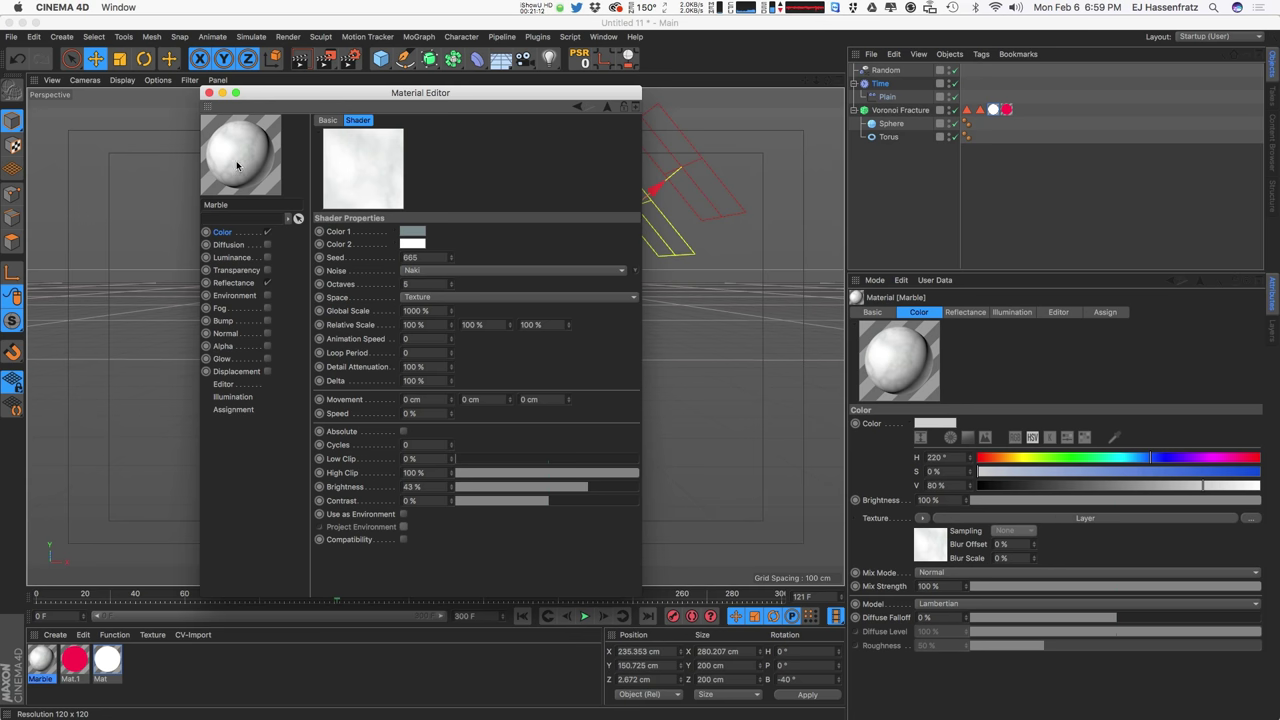
# Step: Refine the Naki veins with octaves of 13.9, brightness of 22% and contrast of about 78%
pyautogui.moveTo(296, 94); pyautogui.dragTo(350, 113)
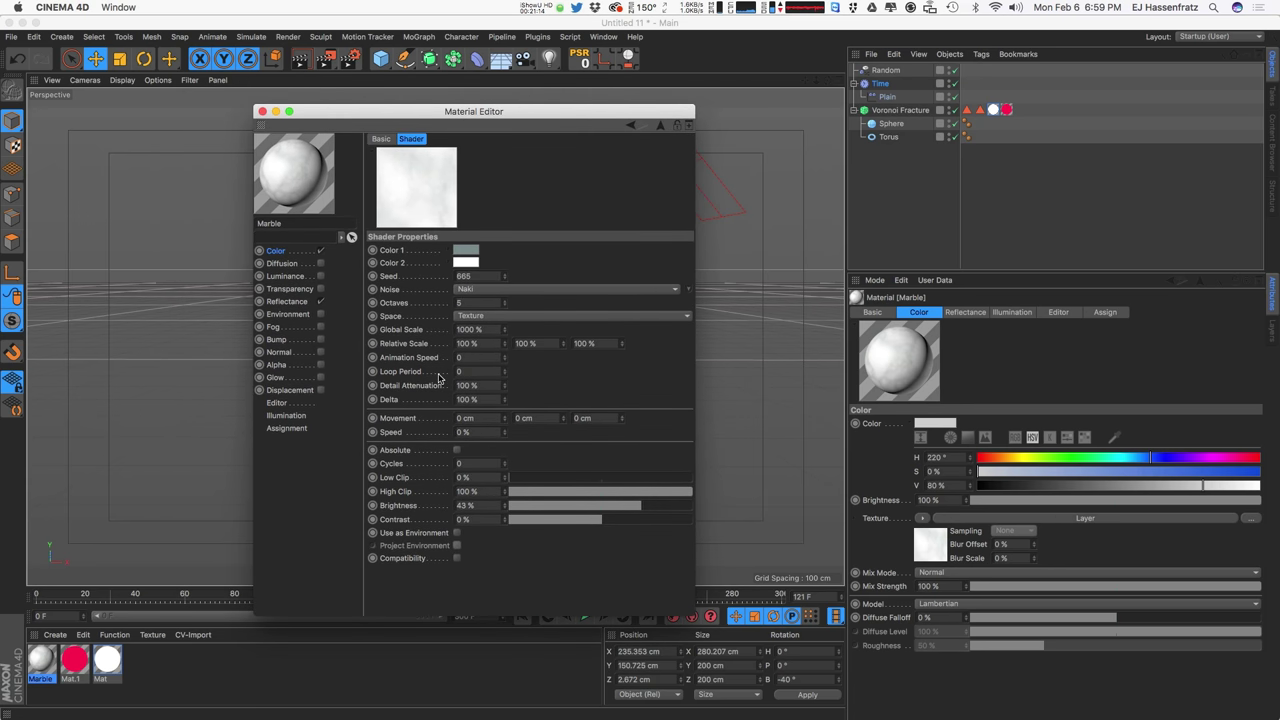
pyautogui.moveTo(628, 521); pyautogui.dragTo(655, 525)
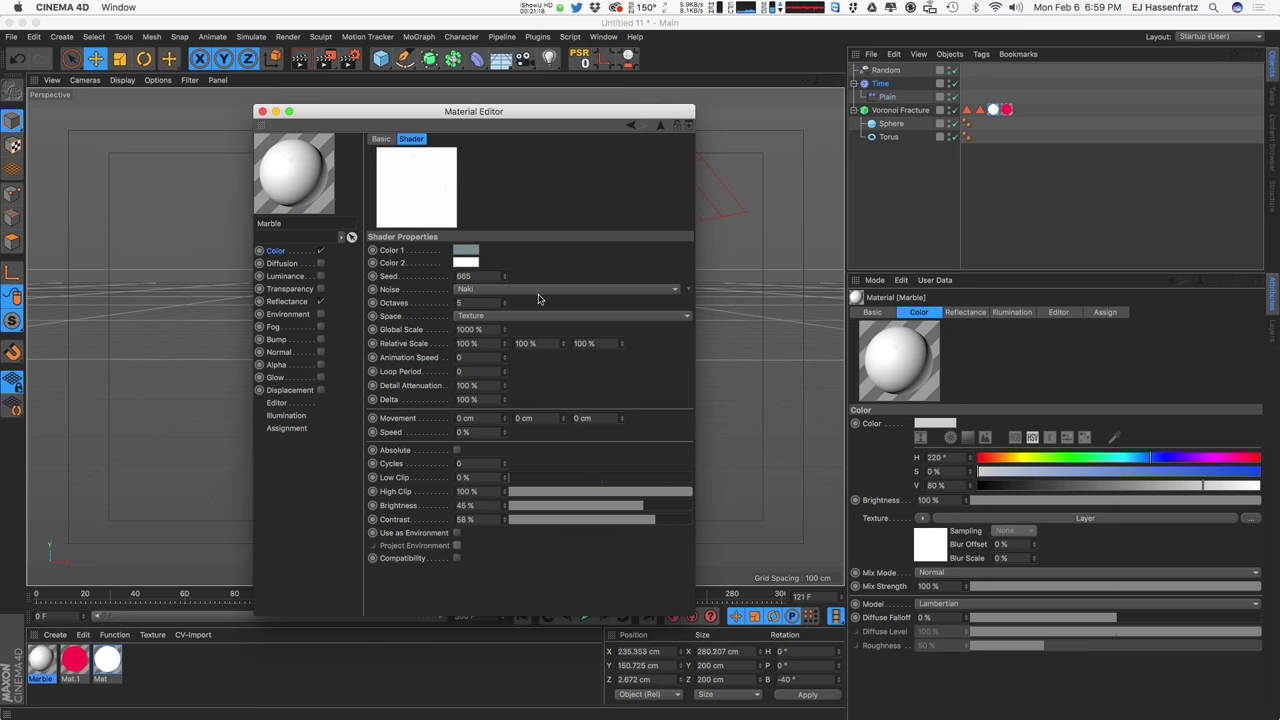
pyautogui.moveTo(507, 304); pyautogui.dragTo(503, 378)
pyautogui.moveTo(628, 506); pyautogui.dragTo(677, 521)
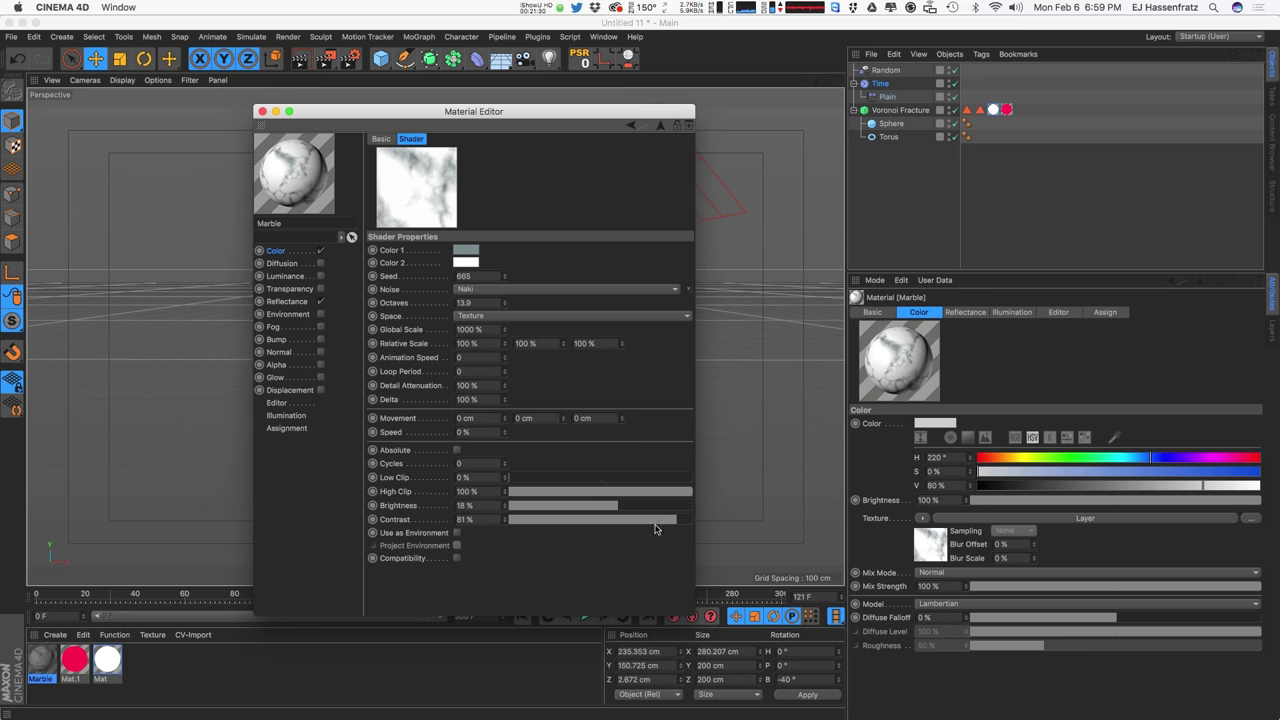
pyautogui.click(626, 507)
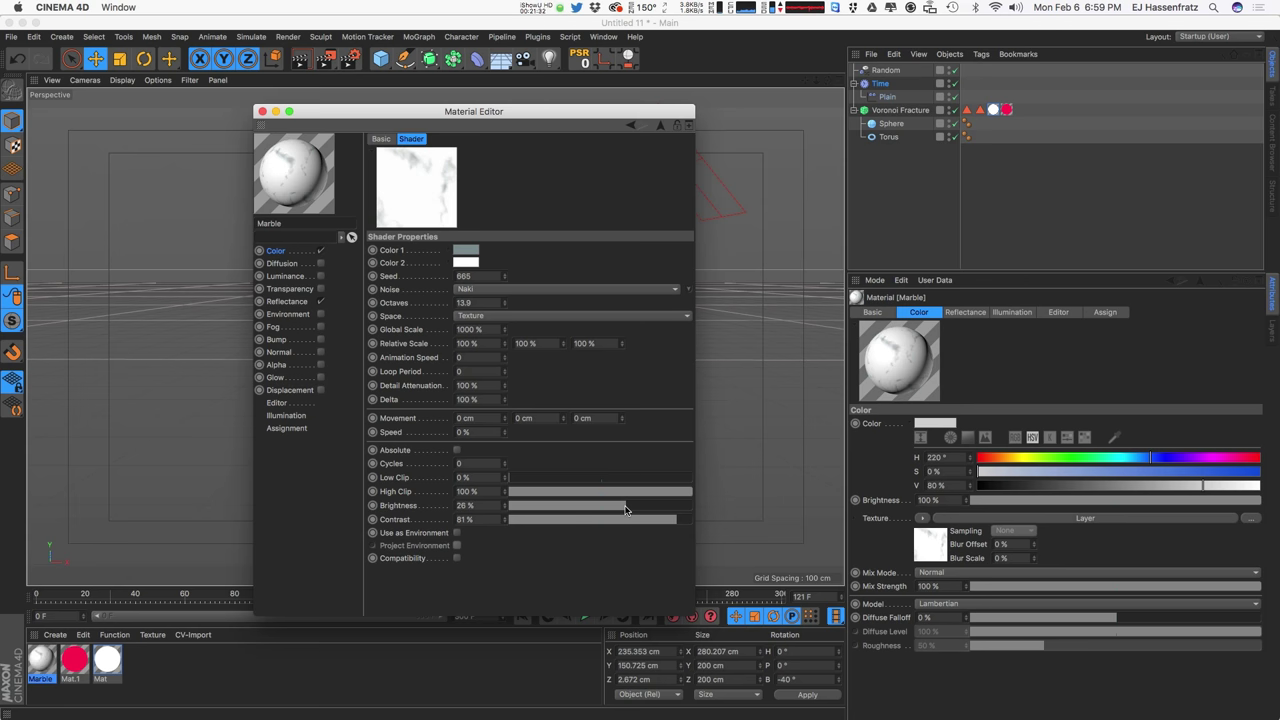
pyautogui.moveTo(626, 509); pyautogui.dragTo(621, 508)
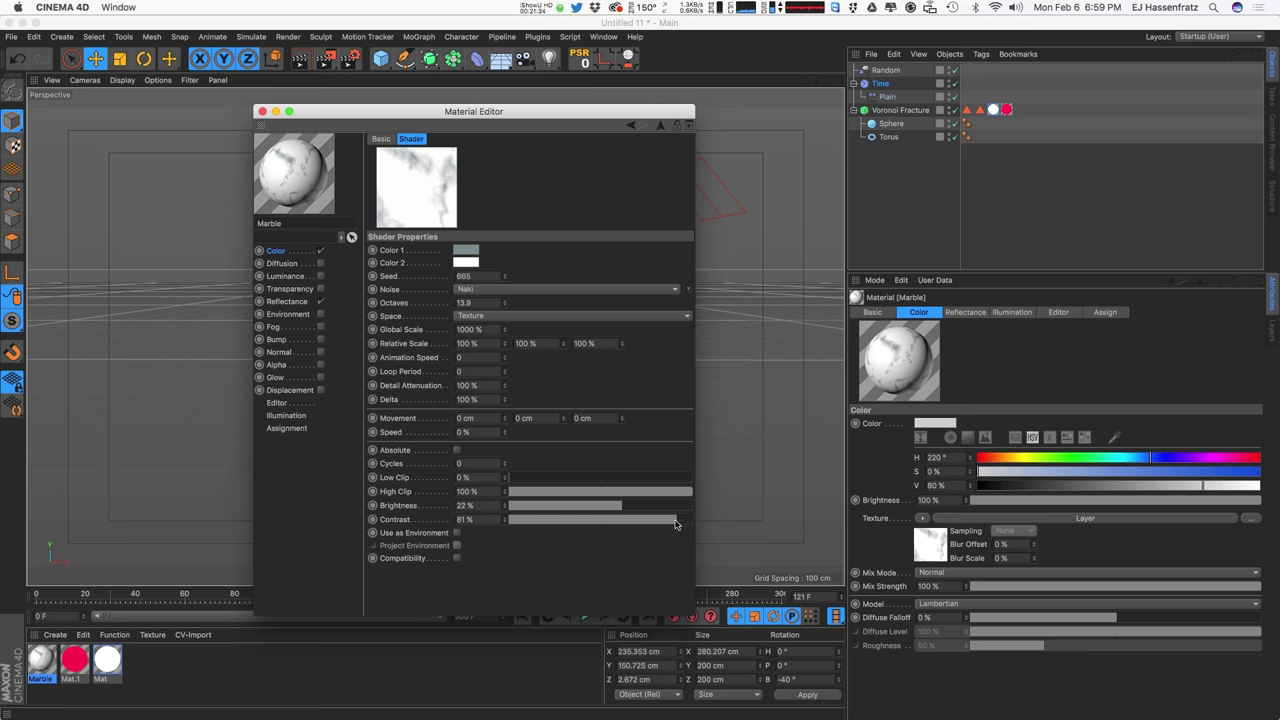
pyautogui.click(670, 522)
pyautogui.click(671, 522)
# Step: Duplicate the noise in the Color channel's Layer shader, keeping just two noise layers
pyautogui.click(289, 253)
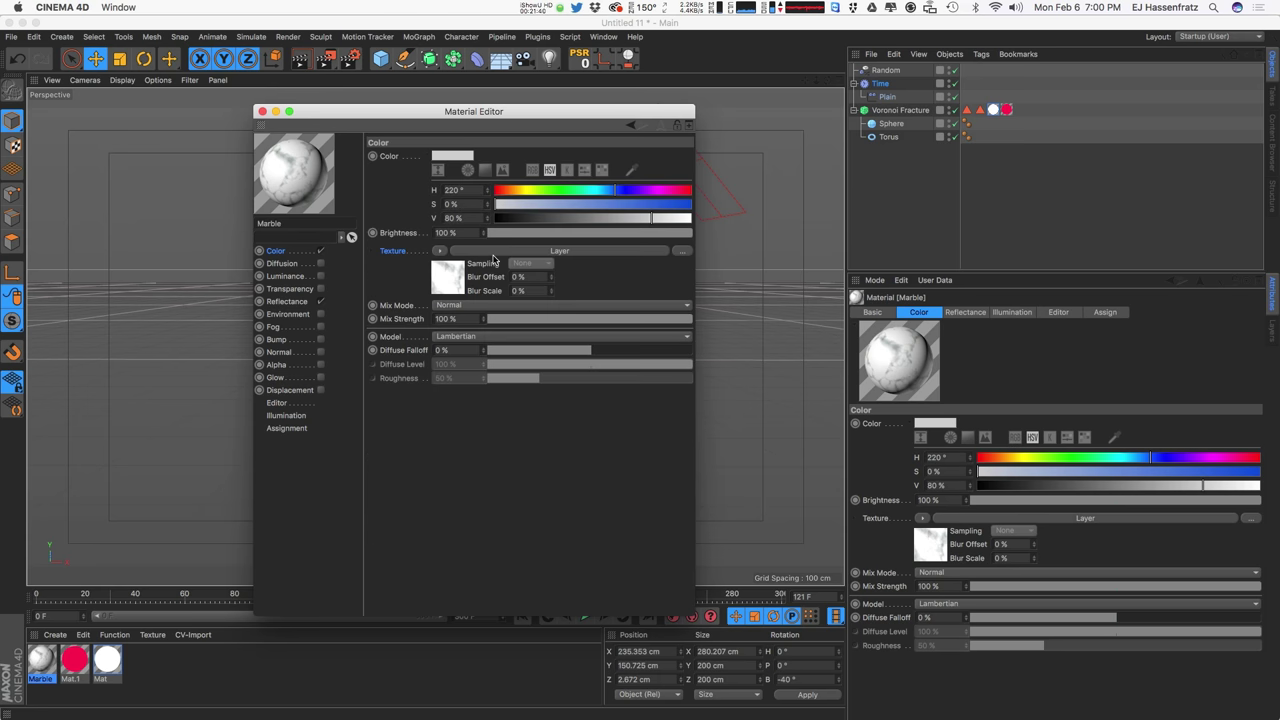
pyautogui.click(493, 256)
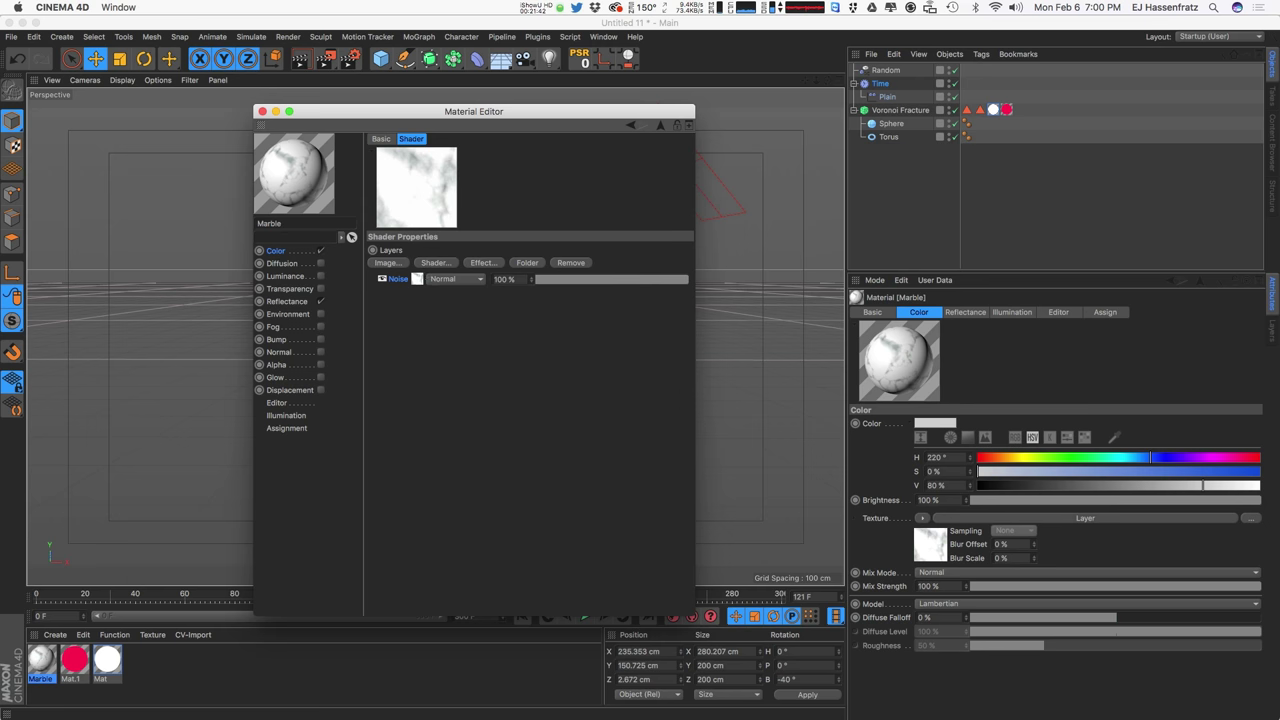
pyautogui.keyDown('ctrl'); pyautogui.moveTo(420, 278); pyautogui.dragTo(420, 296); pyautogui.keyUp('ctrl')
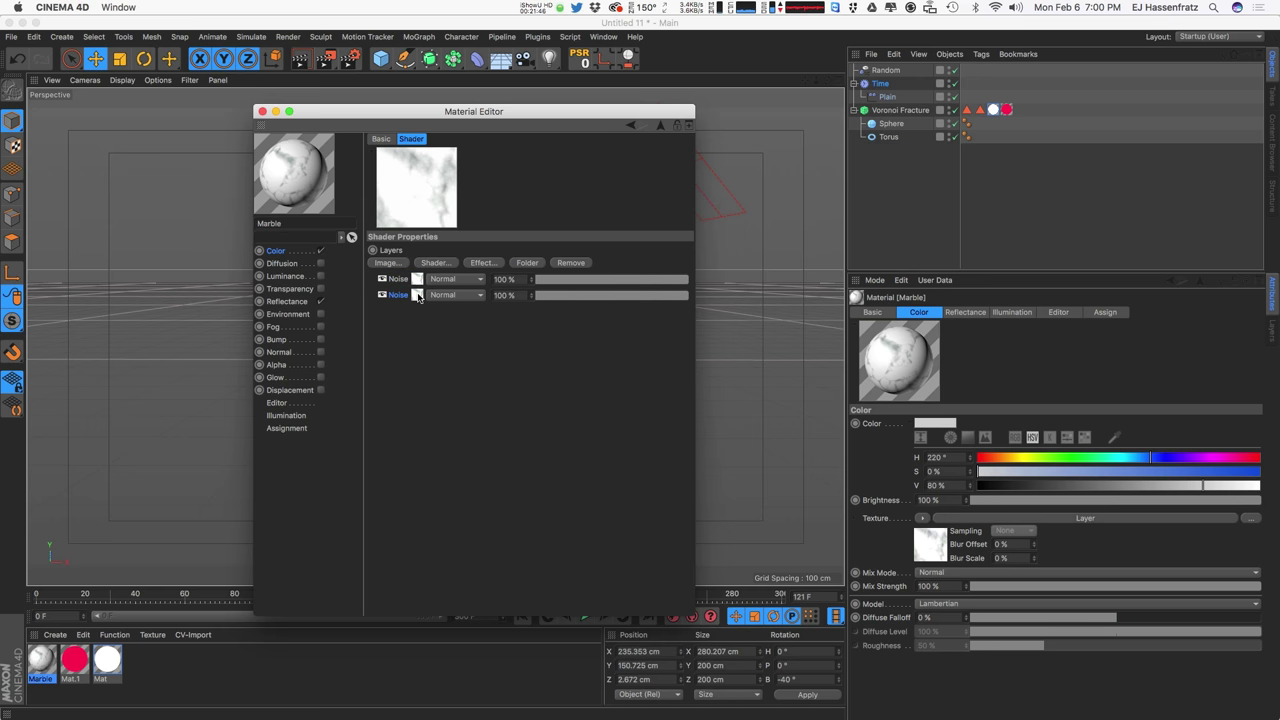
pyautogui.keyDown('ctrl'); pyautogui.moveTo(418, 300); pyautogui.dragTo(428, 318); pyautogui.keyUp('ctrl')
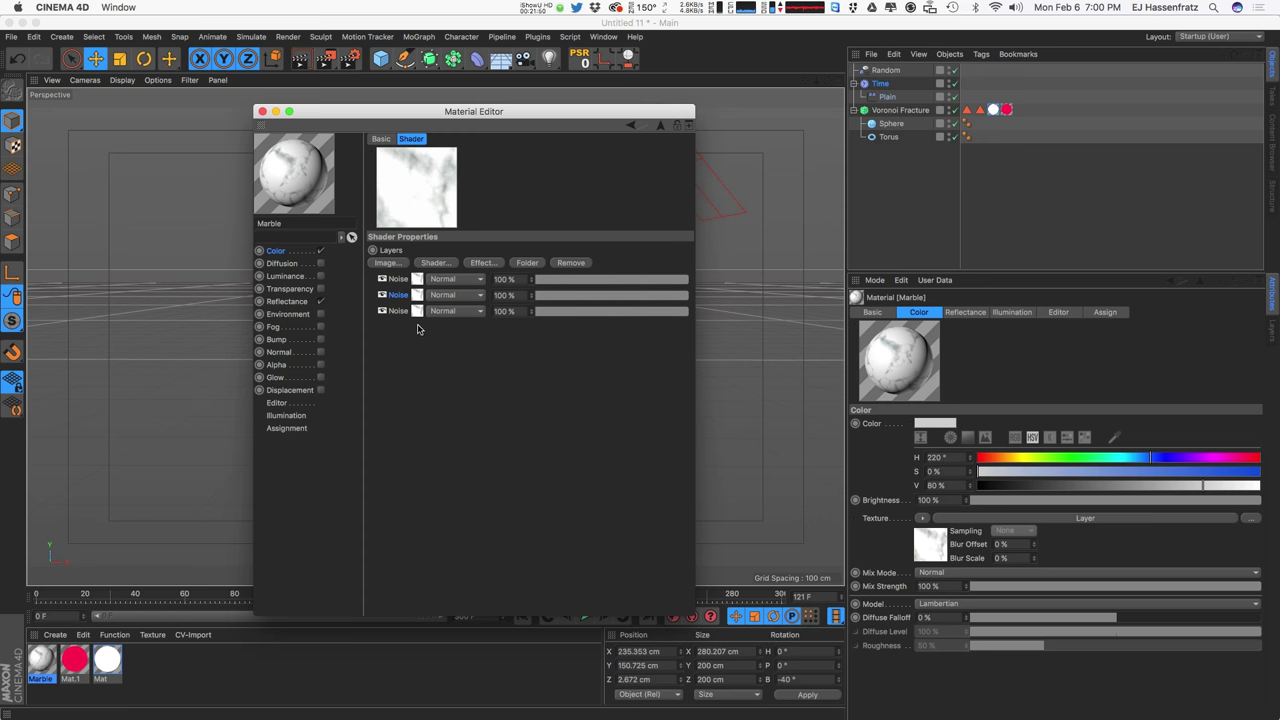
pyautogui.press('Delete')
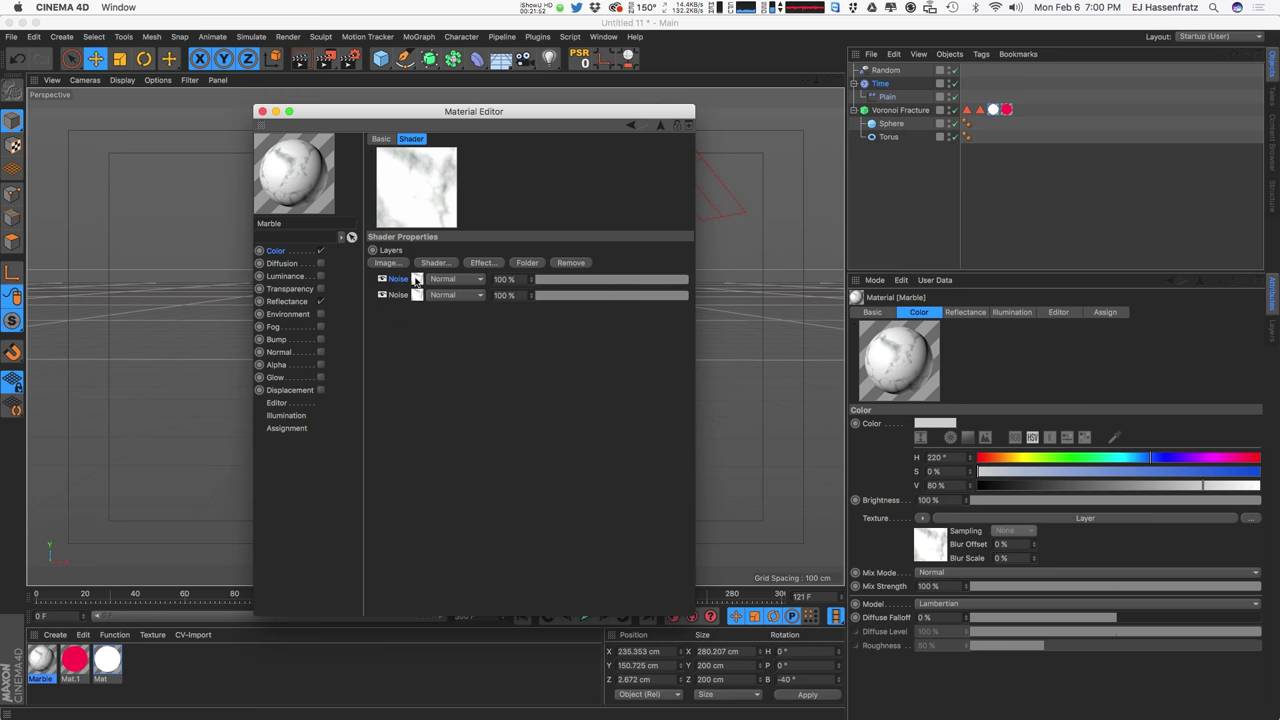
# Step: Change the upper noise layer to Nutous with a high clip of 56% and brightness of 49%
pyautogui.click(417, 280)
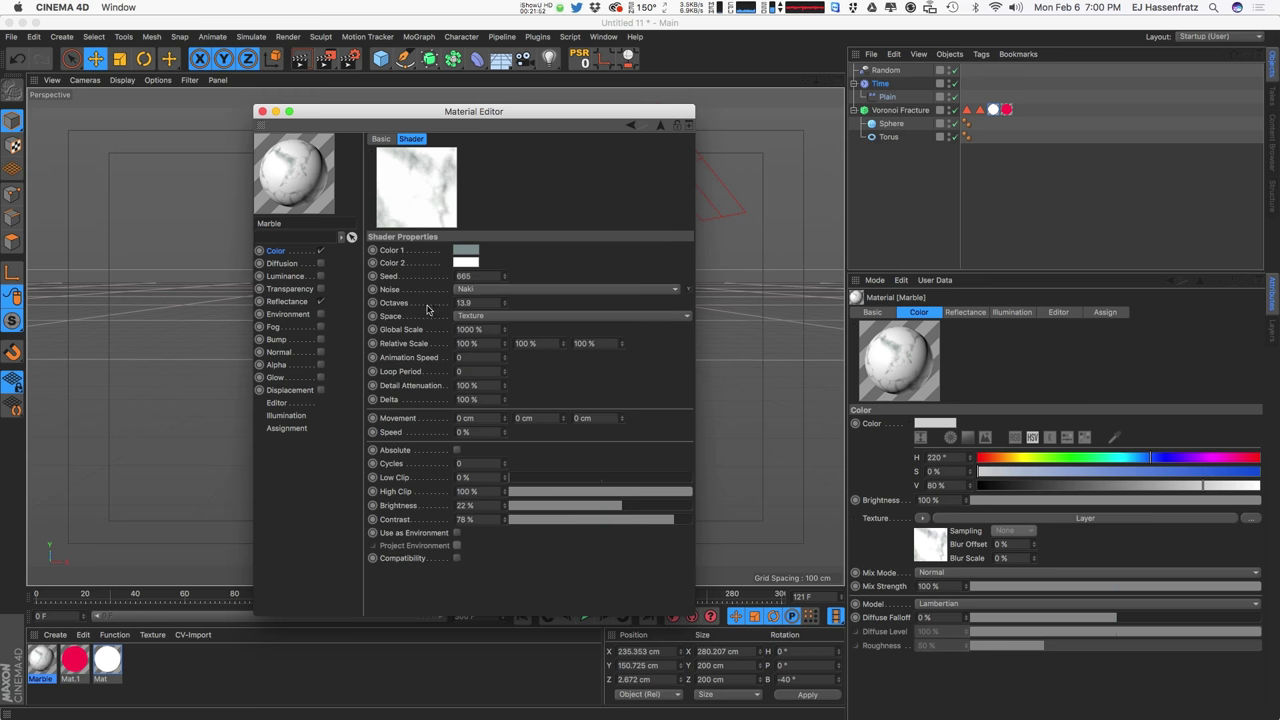
pyautogui.click(514, 290)
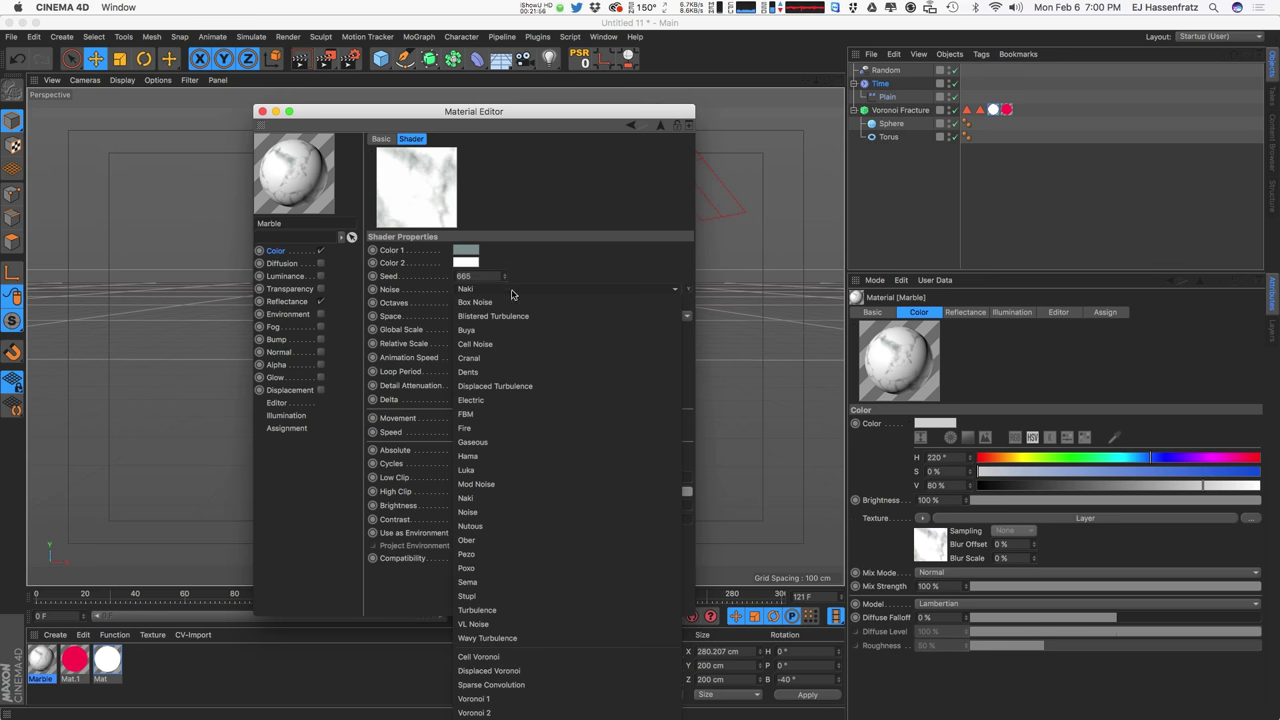
pyautogui.click(565, 527)
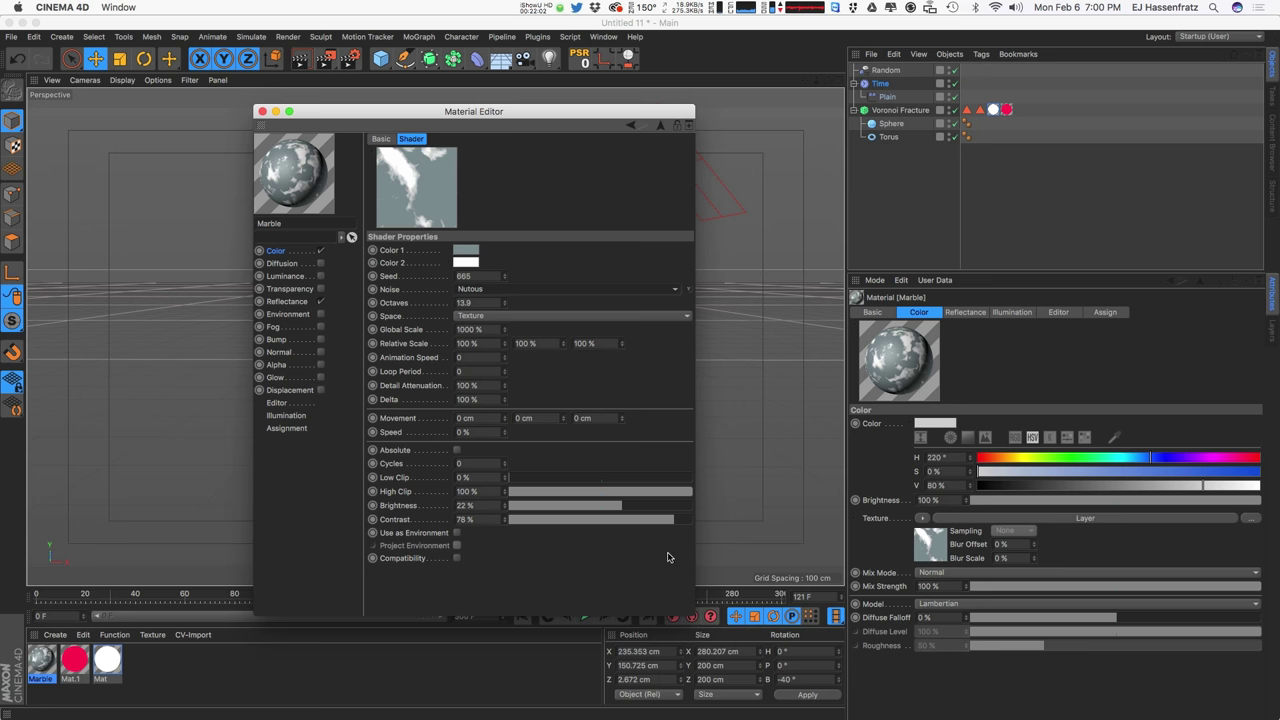
pyautogui.moveTo(645, 497); pyautogui.dragTo(619, 499)
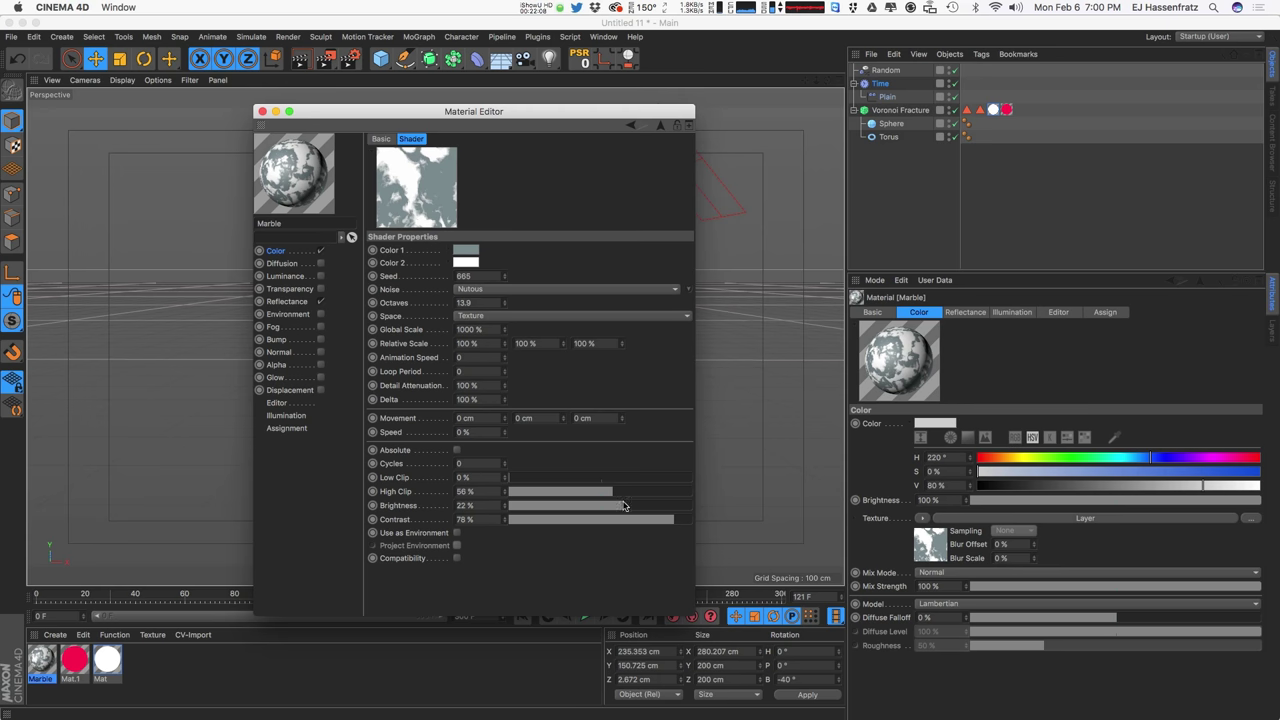
pyautogui.moveTo(638, 509); pyautogui.dragTo(646, 510)
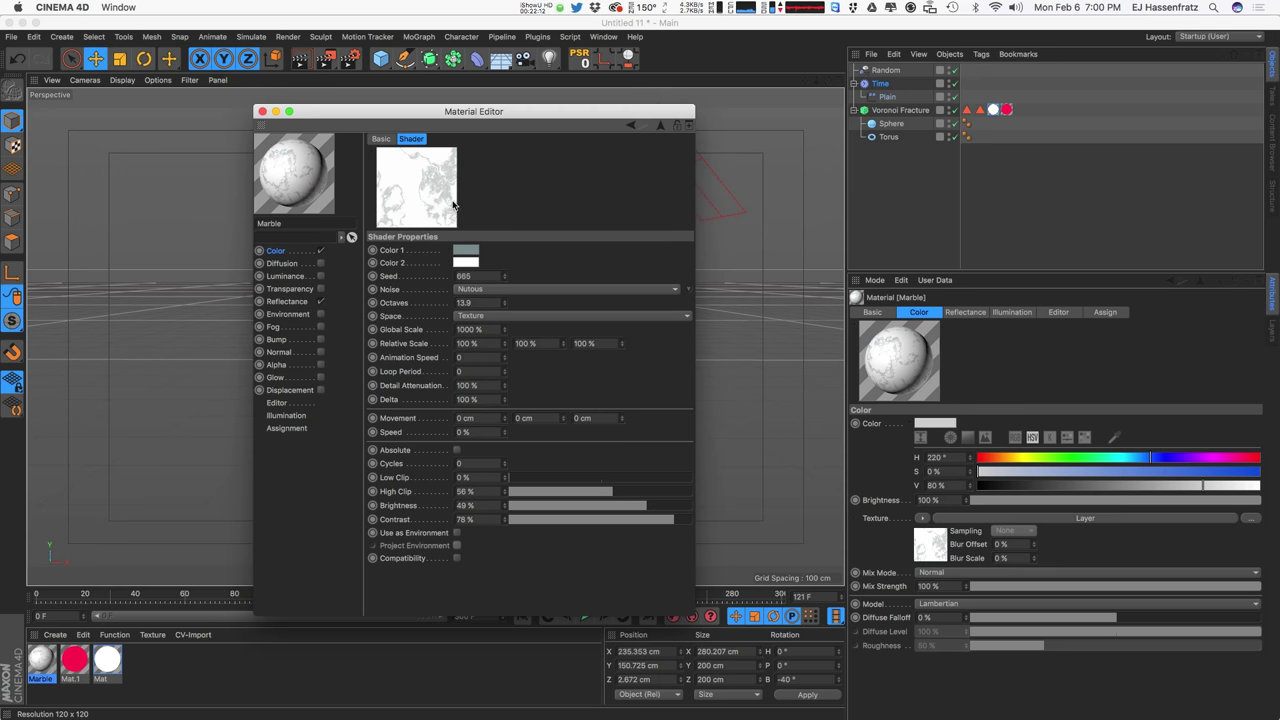
# Step: Set the Nutous noise's contrast to 65%, octaves to 13, global scale to 2000% and second relative scale value to 69%
pyautogui.click(660, 520)
pyautogui.moveTo(506, 307); pyautogui.dragTo(500, 318)
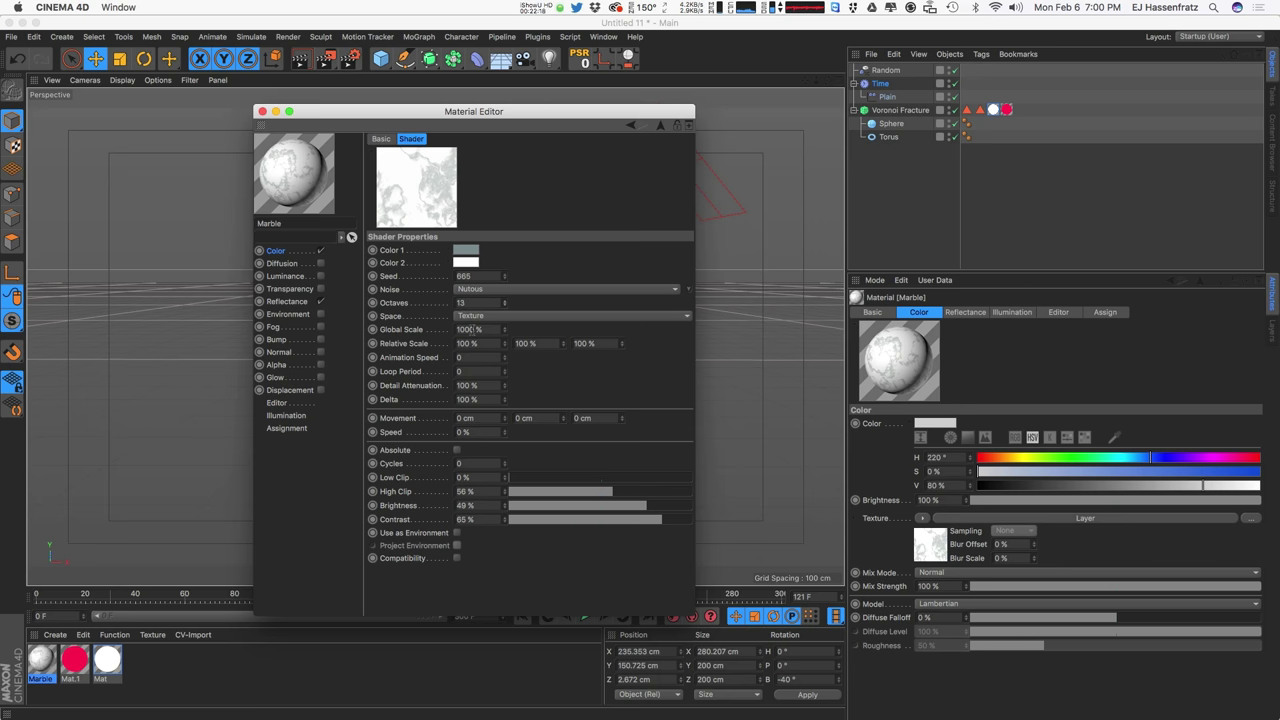
pyautogui.write('2')
pyautogui.press('Return')
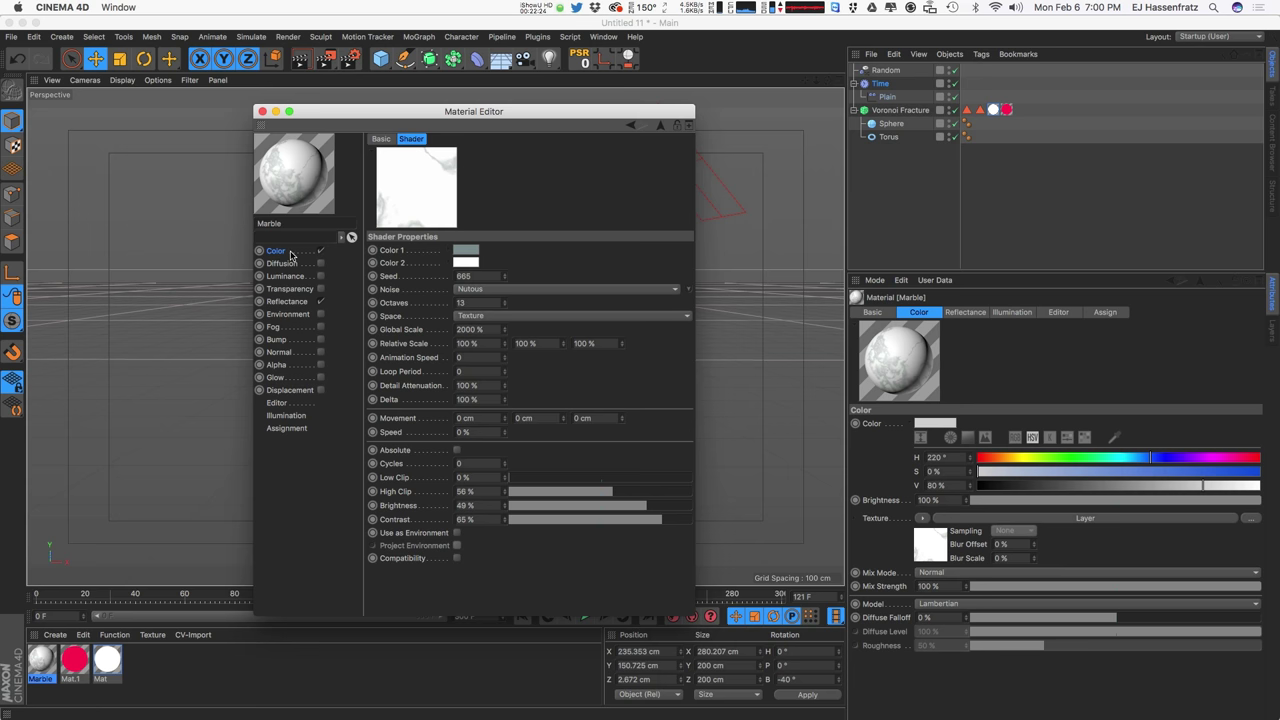
pyautogui.moveTo(564, 345); pyautogui.dragTo(561, 348)
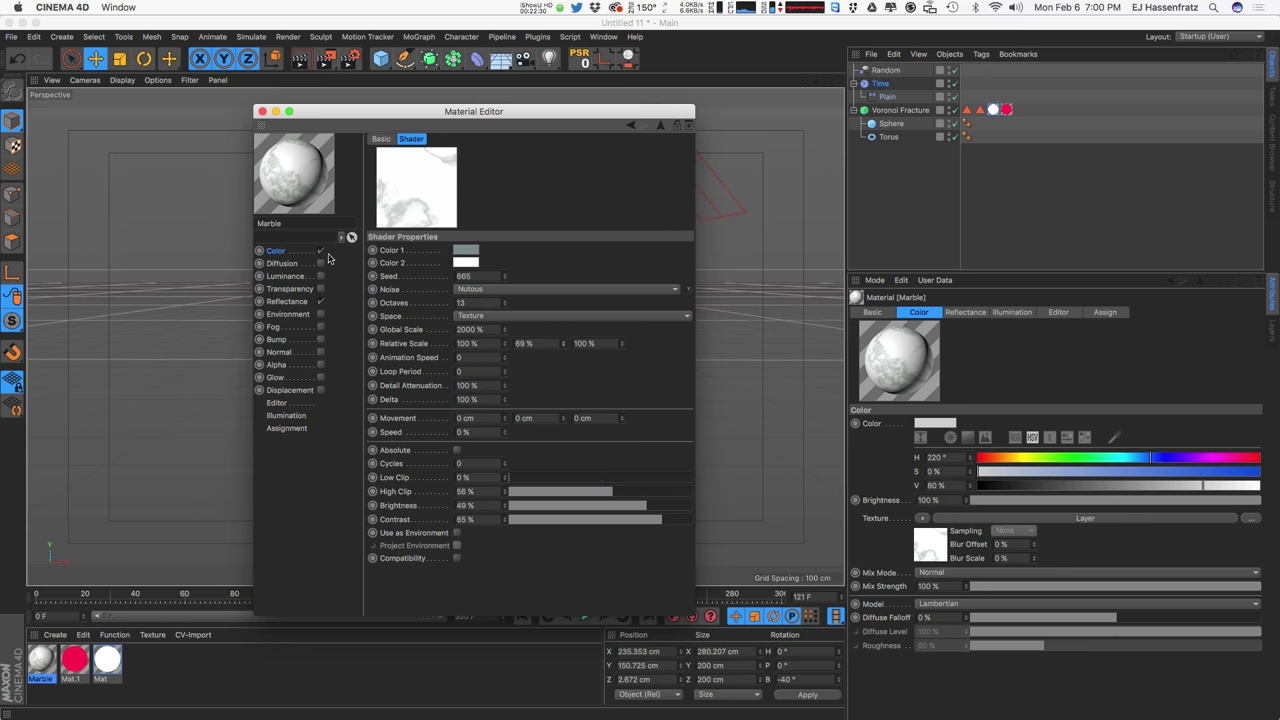
# Step: Blend the upper noise layer over the lower one in Multiply mode at about 38% strength
pyautogui.click(290, 251)
pyautogui.click(446, 248)
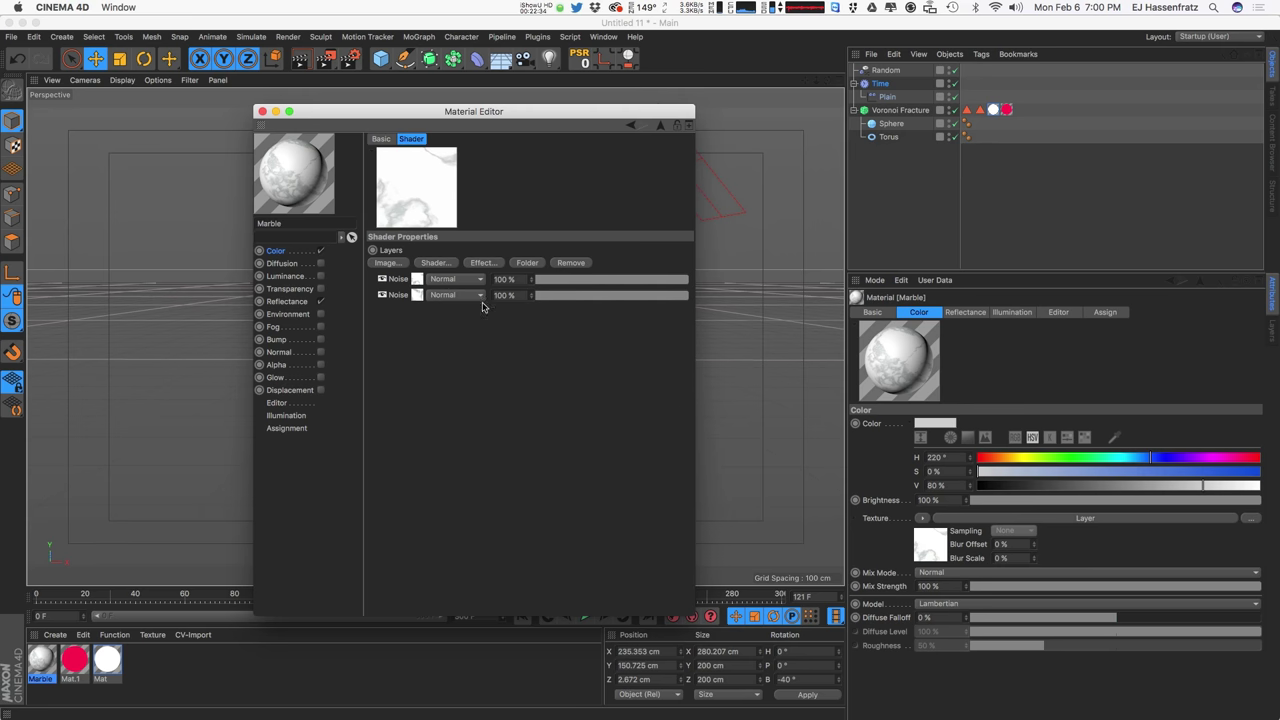
pyautogui.click(450, 281)
pyautogui.click(458, 316)
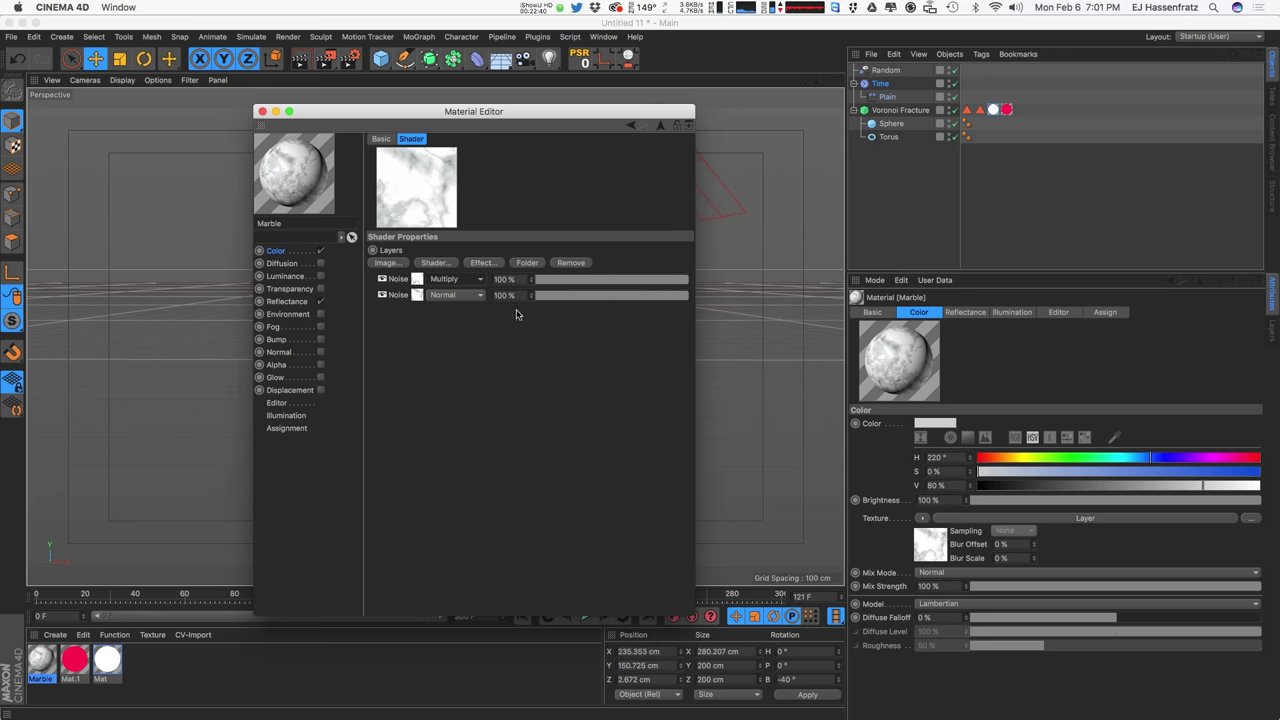
pyautogui.moveTo(656, 290); pyautogui.dragTo(603, 281)
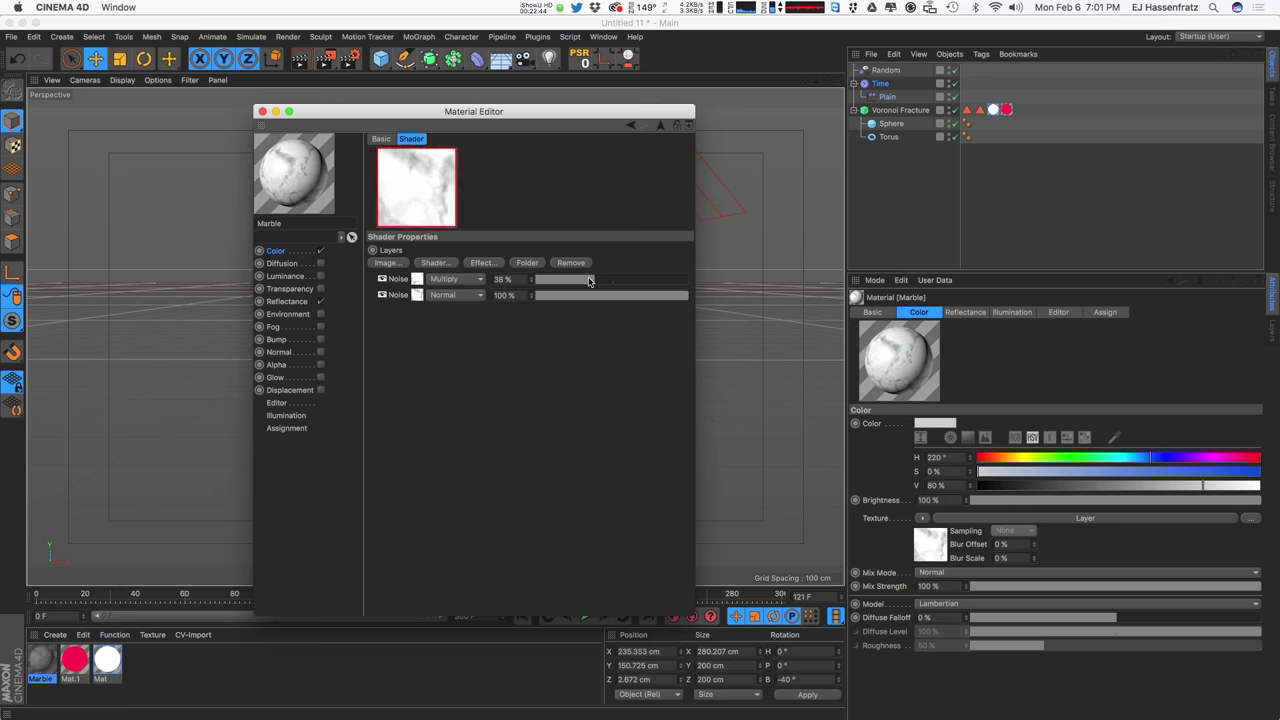
# Step: Adjust the lower Naki noise layer to brightness 18%, contrast 89% and seed 670
pyautogui.click(419, 297)
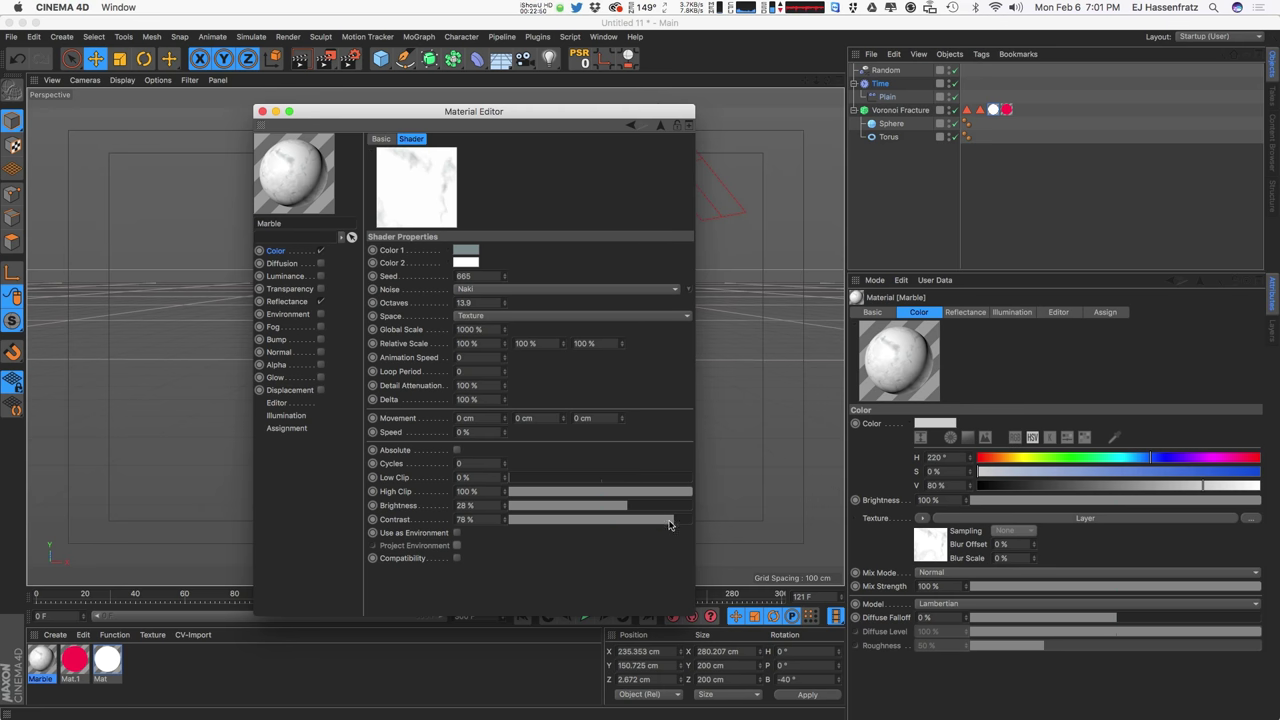
pyautogui.moveTo(674, 519); pyautogui.dragTo(614, 506)
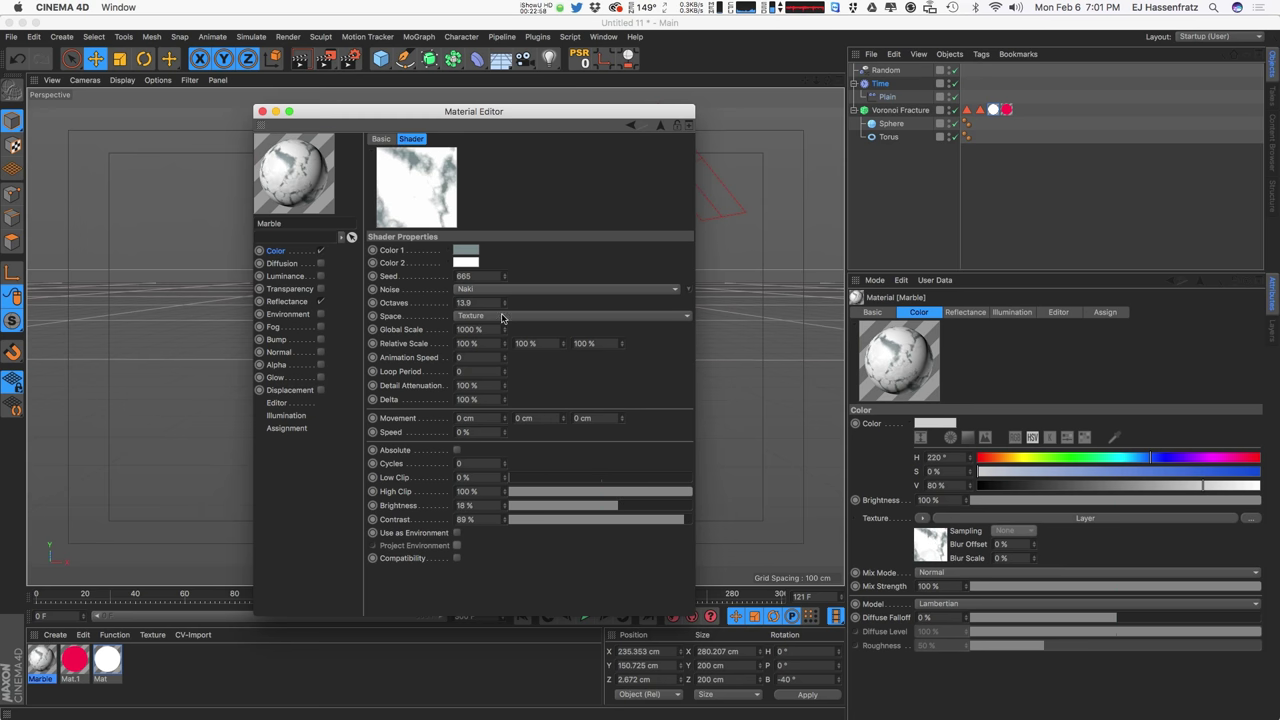
pyautogui.click(504, 274)
pyautogui.click(505, 274)
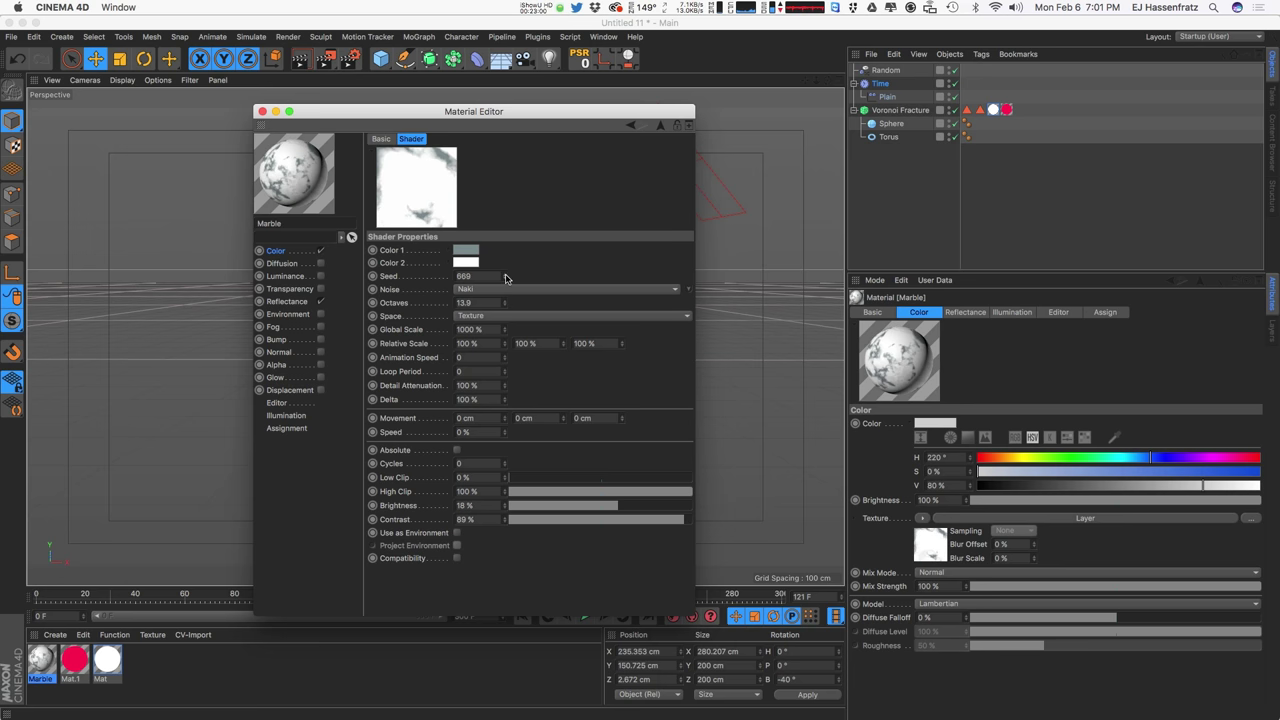
pyautogui.click(505, 274)
pyautogui.click(506, 275)
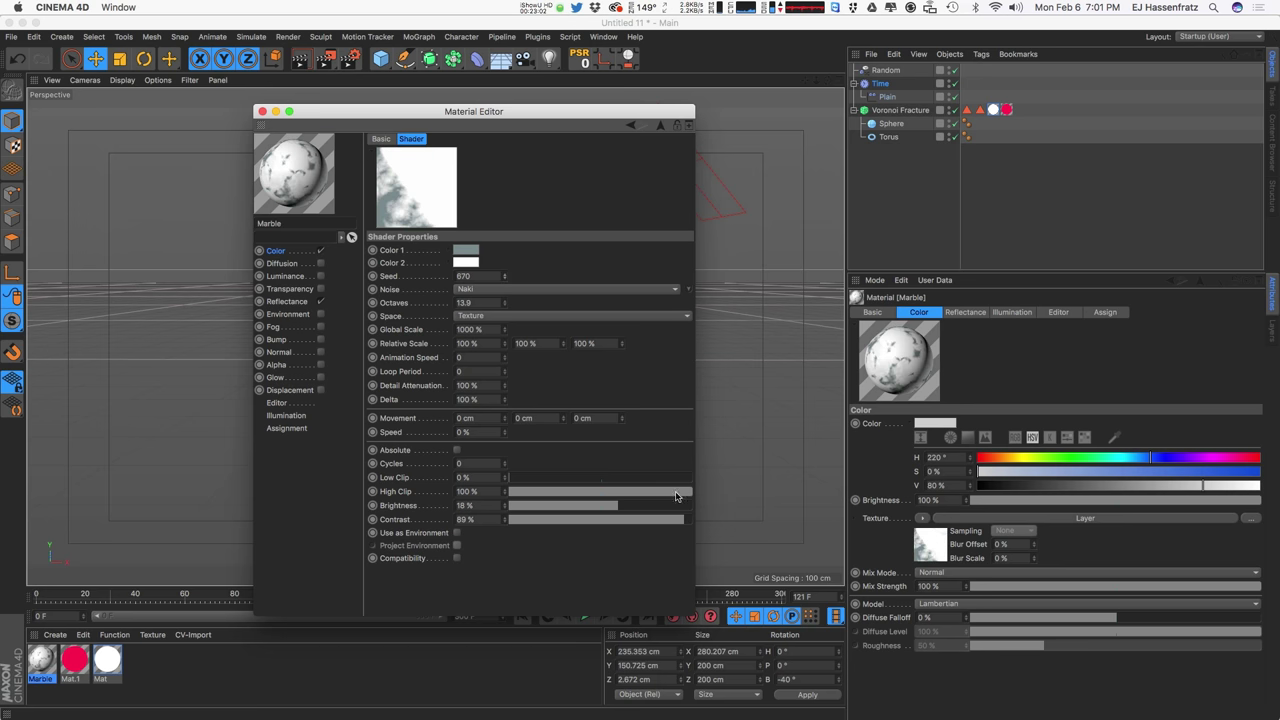
# Step: Soften the lower Naki noise with brightness 27% and contrast 70%, and set its seed to 672
pyautogui.click(627, 507)
pyautogui.moveTo(677, 521); pyautogui.dragTo(667, 520)
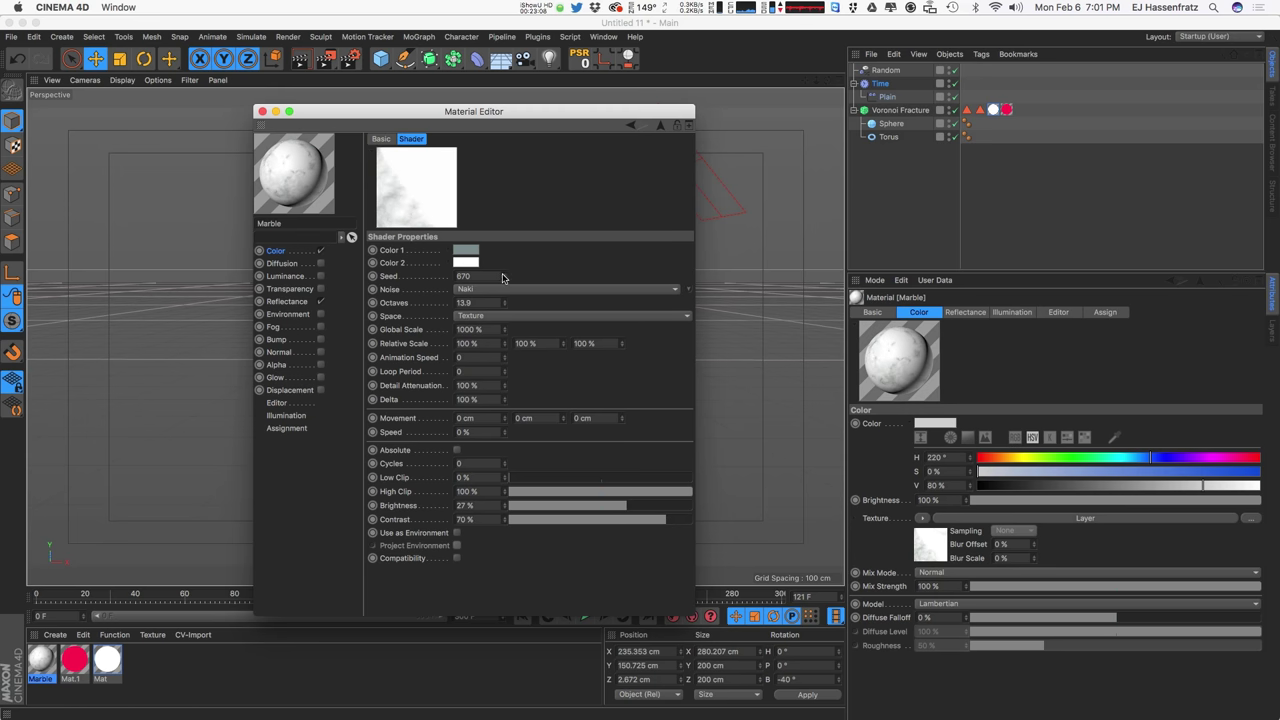
pyautogui.click(504, 275)
pyautogui.click(504, 275)
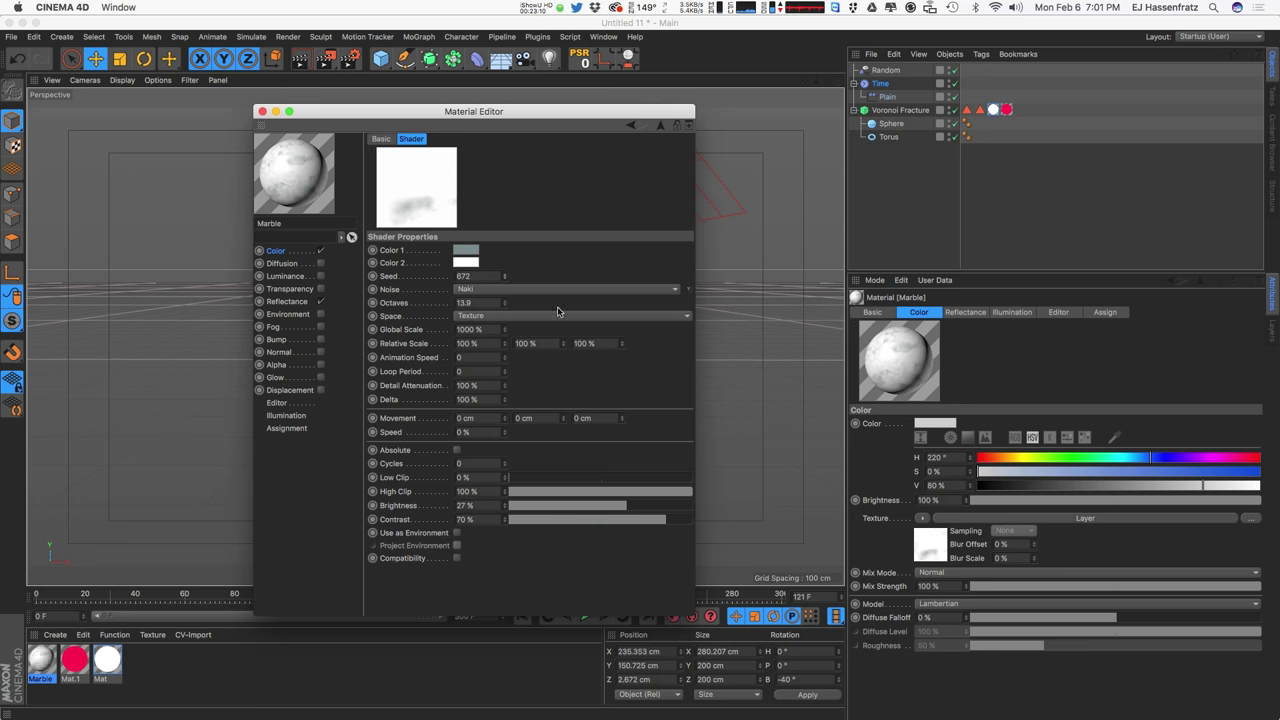
pyautogui.moveTo(510, 116); pyautogui.dragTo(862, 159)
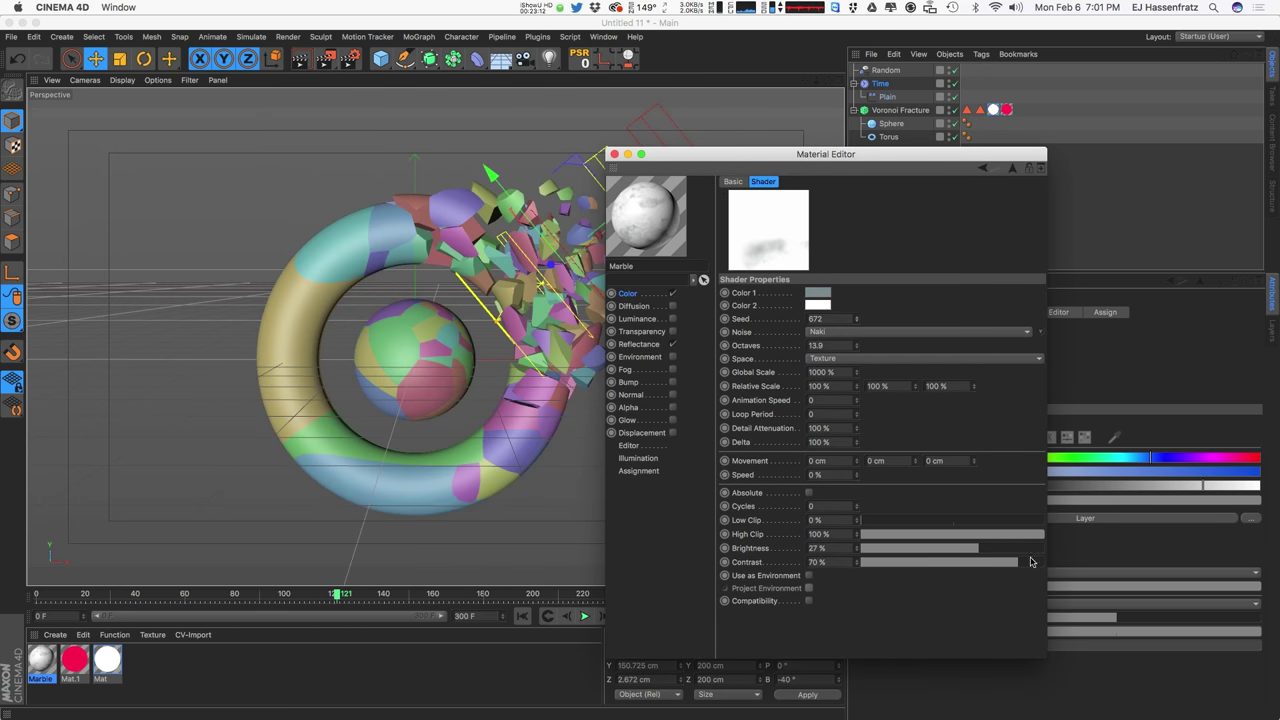
# Step: Replace the material on the Voronoi Fracture's Outside Faces texture tag with Marble and render the view
pyautogui.click(1022, 562)
pyautogui.click(1025, 565)
pyautogui.click(615, 154)
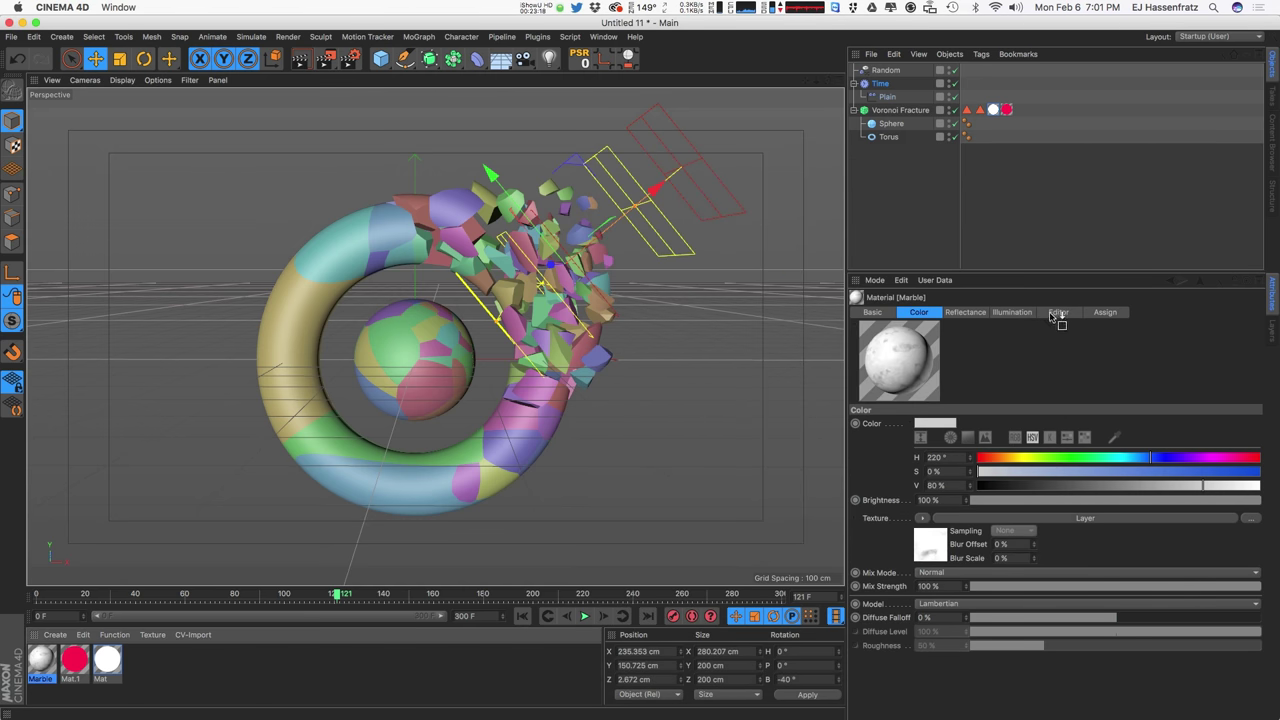
pyautogui.click(996, 111)
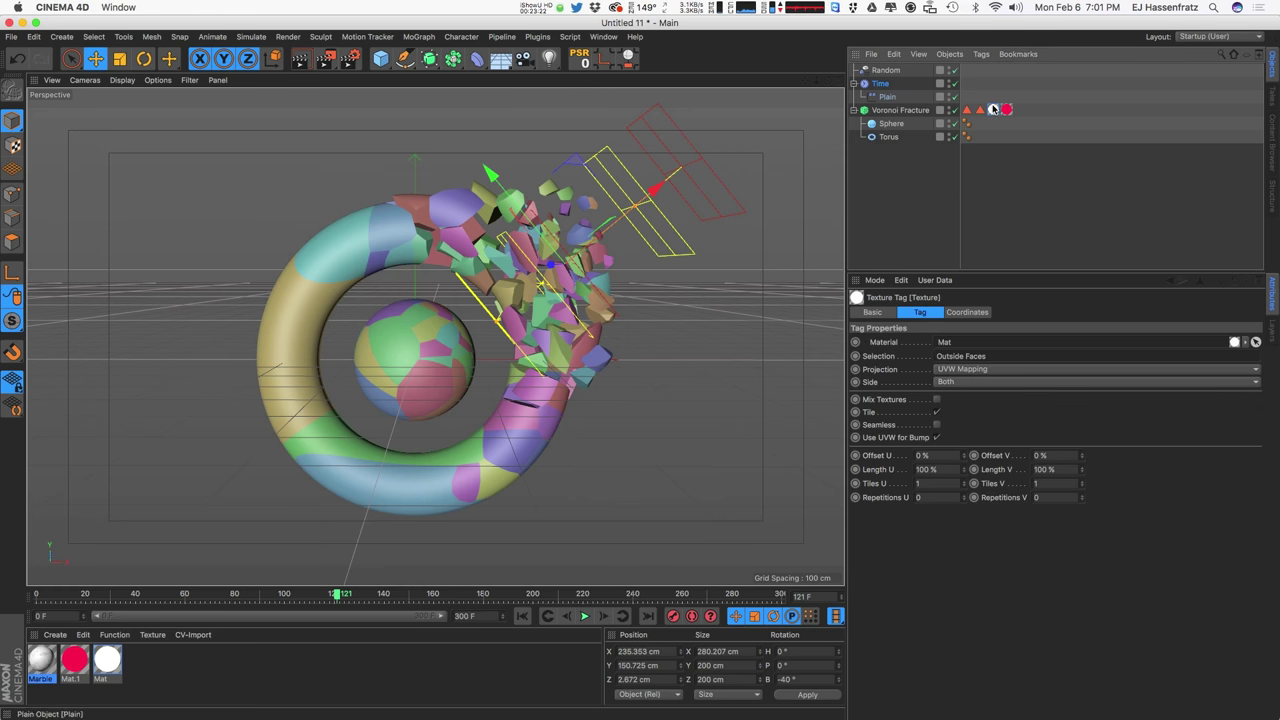
pyautogui.moveTo(102, 683); pyautogui.dragTo(996, 112)
pyautogui.hotkey('ctrl', 'r')
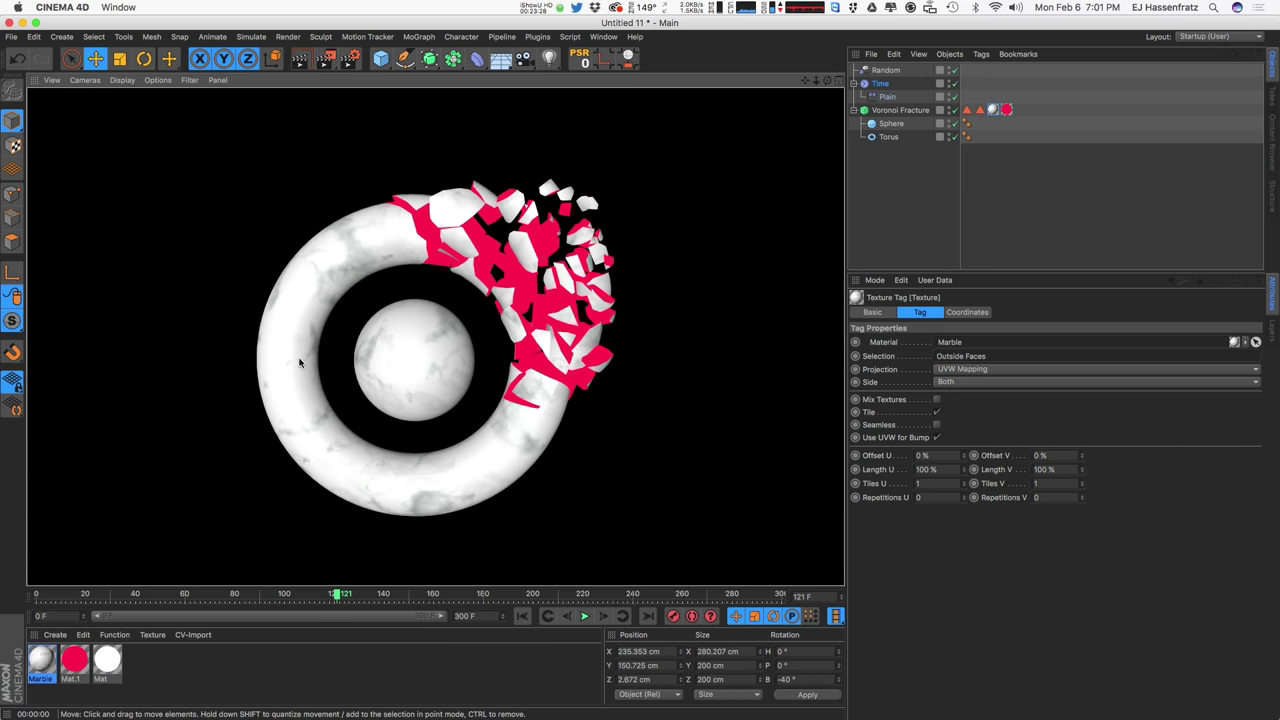
# Step: Copy the Marble material's Color layer shader, enable the Luminance channel and paste the shader there as its texture
pyautogui.doubleClick(40, 660)
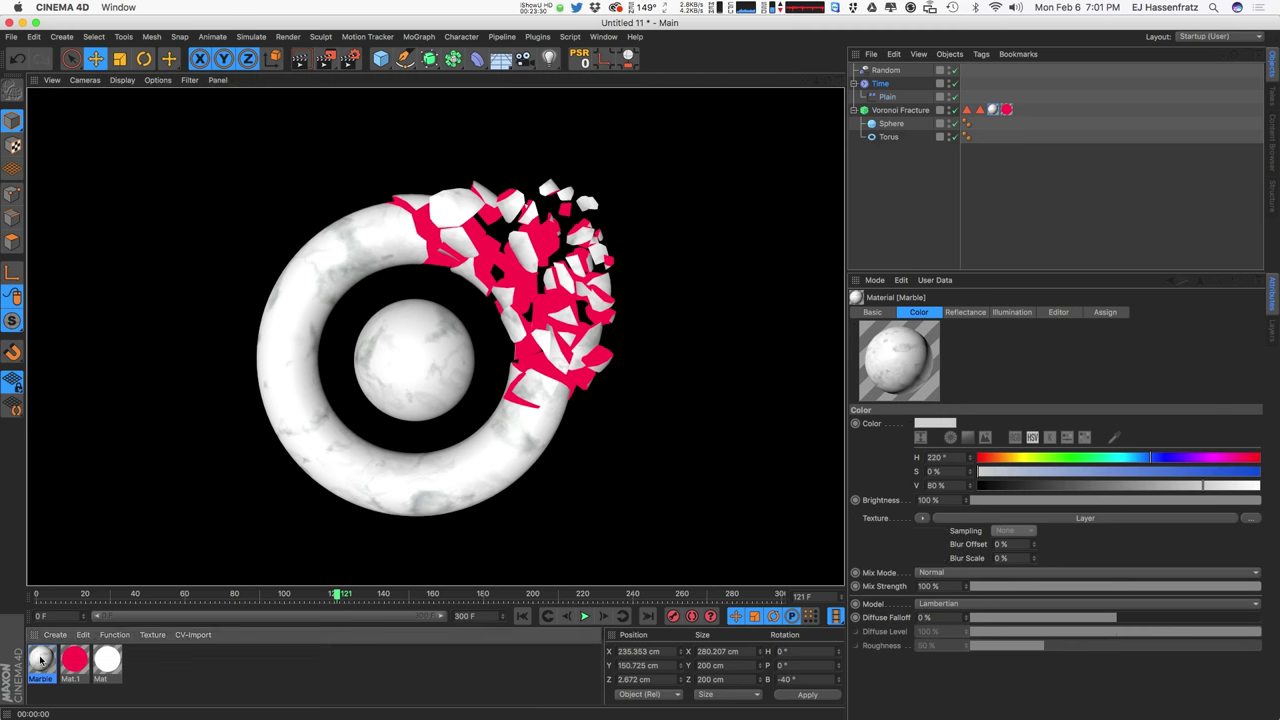
pyautogui.moveTo(455, 93); pyautogui.dragTo(701, 117)
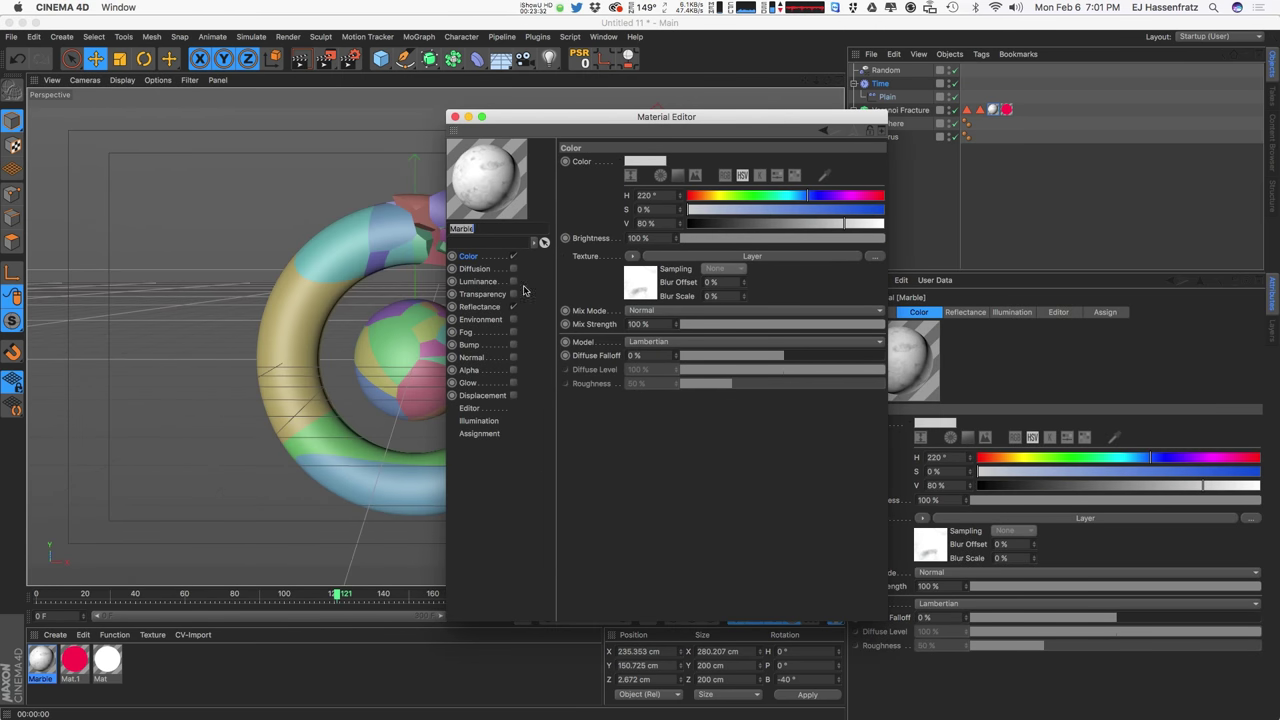
pyautogui.click(475, 258)
pyautogui.rightClick(593, 256)
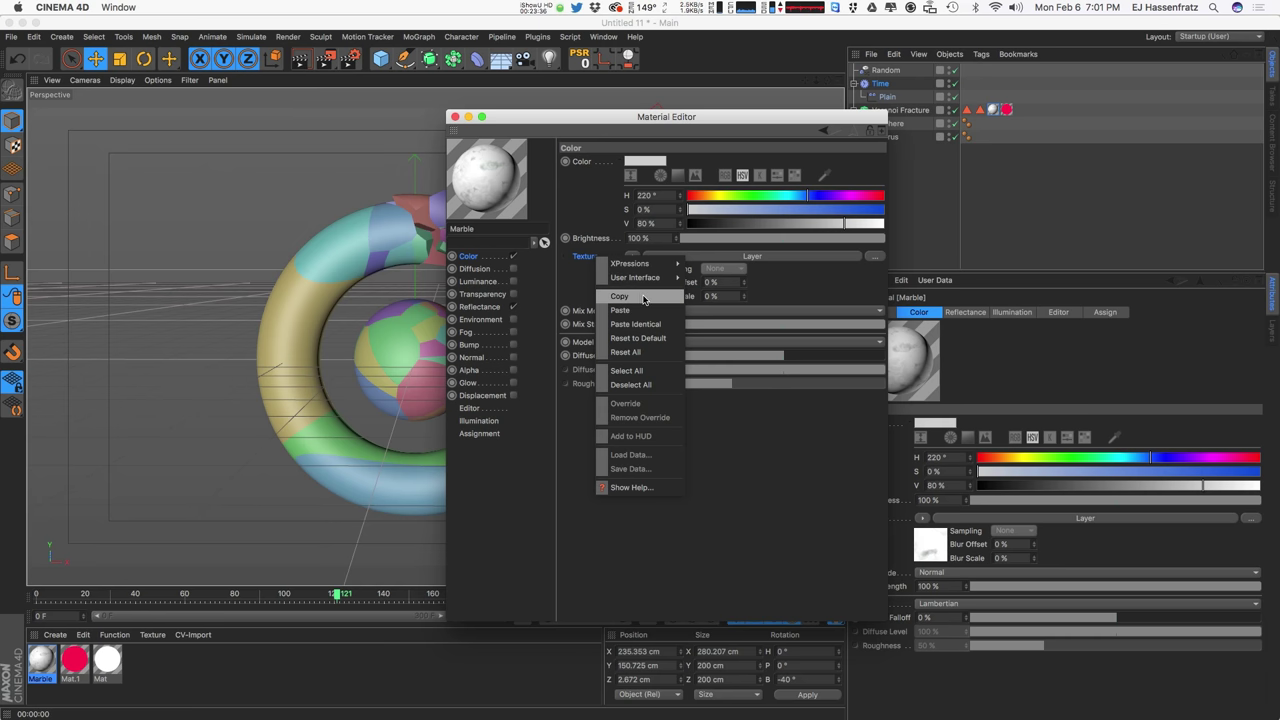
pyautogui.click(646, 297)
pyautogui.click(515, 281)
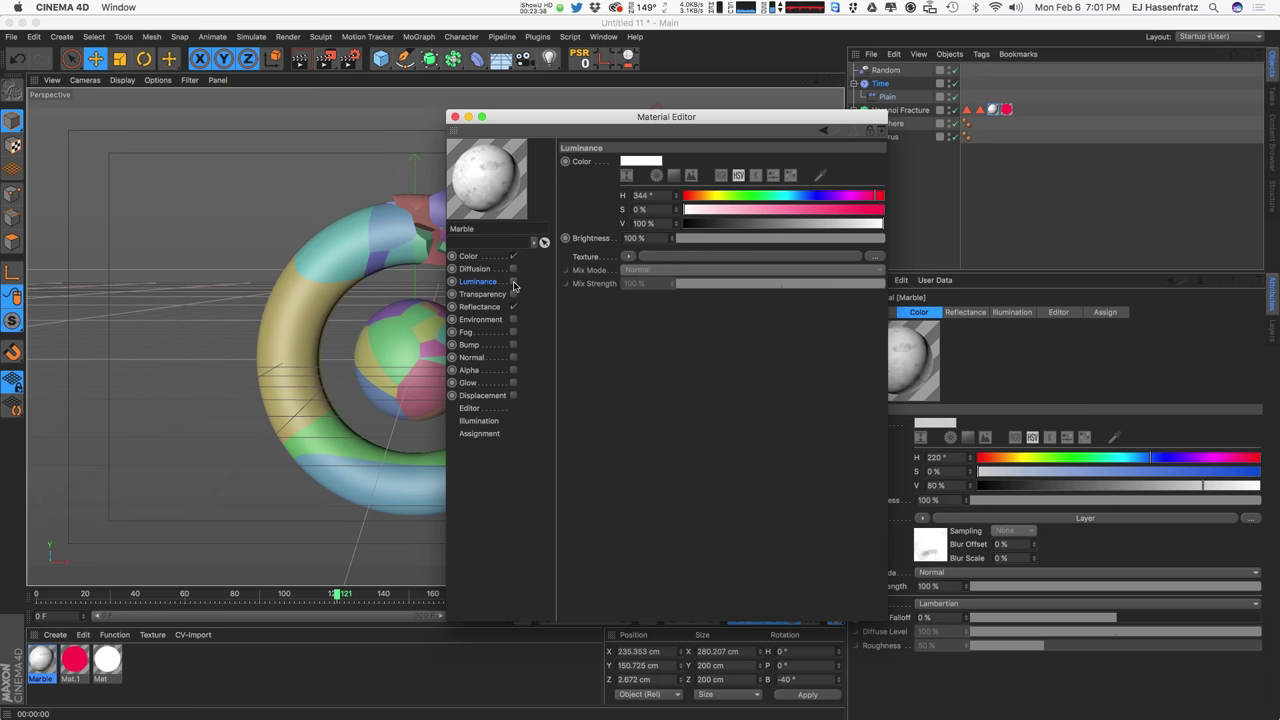
pyautogui.click(513, 282)
pyautogui.rightClick(588, 256)
pyautogui.click(640, 311)
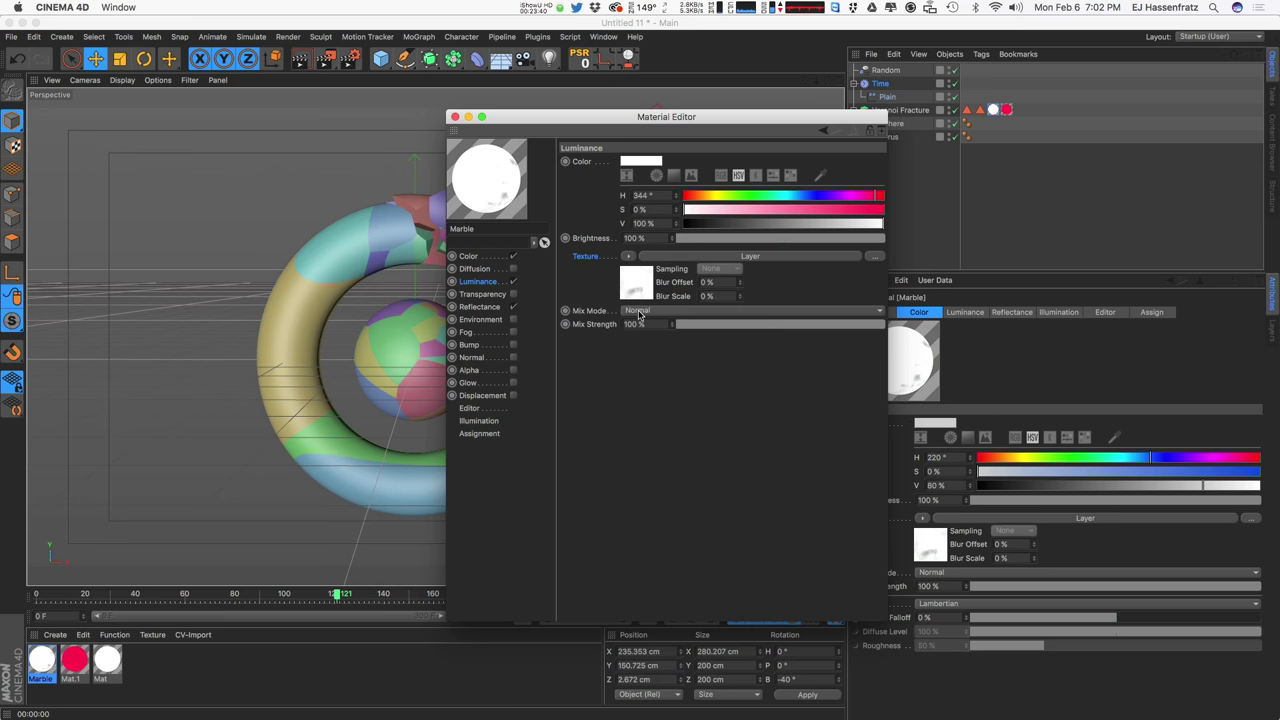
# Step: Set the Luminance channel's mix mode to Multiply and its brightness to 30%
pyautogui.click(740, 310)
pyautogui.click(715, 357)
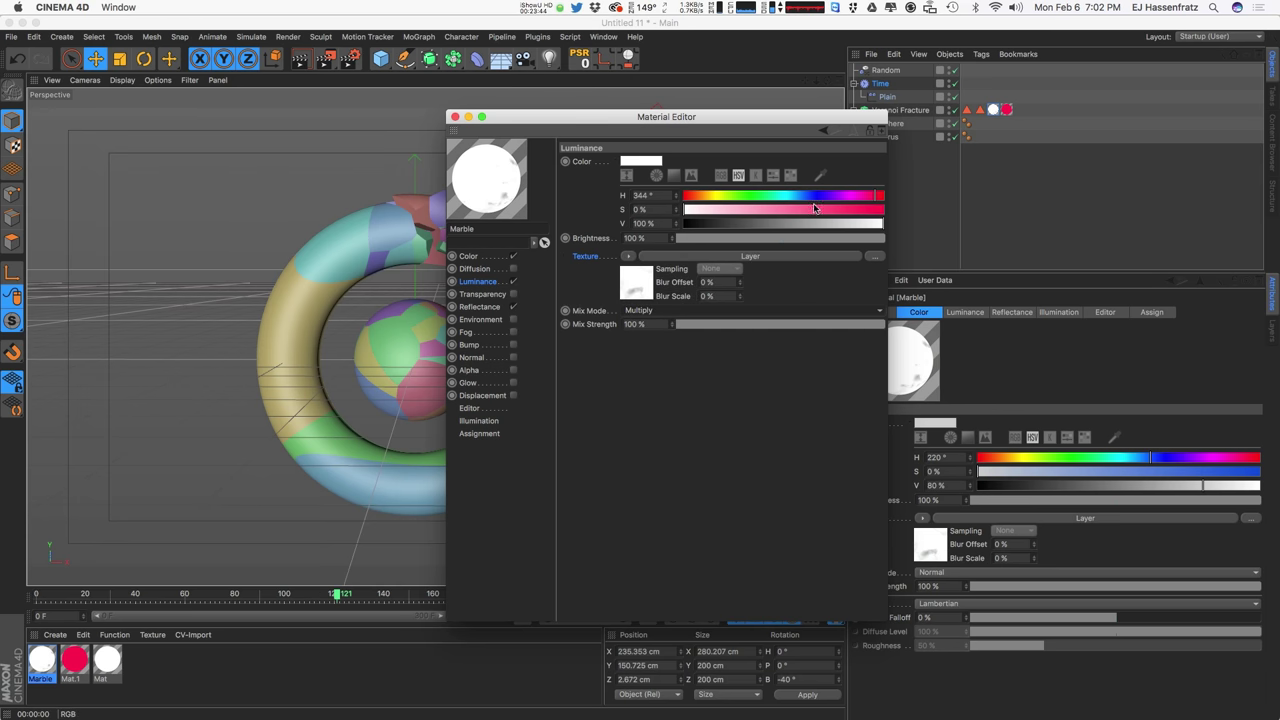
pyautogui.moveTo(855, 238); pyautogui.dragTo(672, 241)
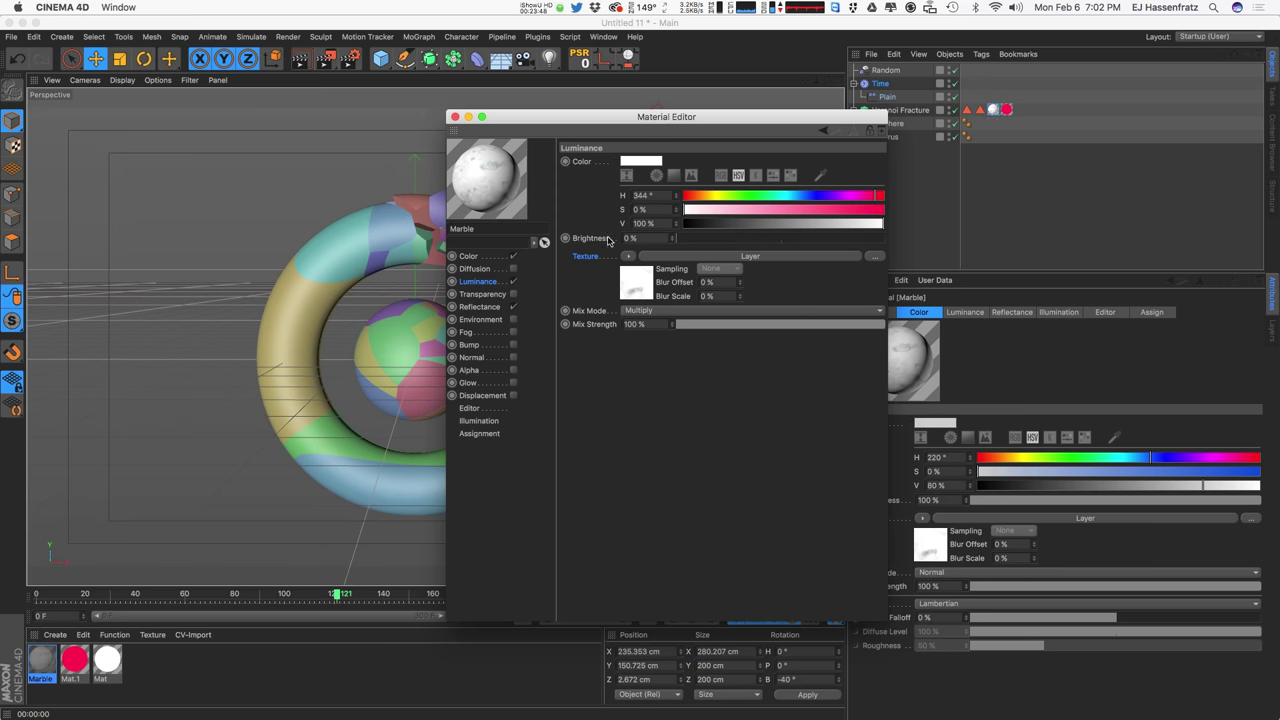
pyautogui.click(720, 236)
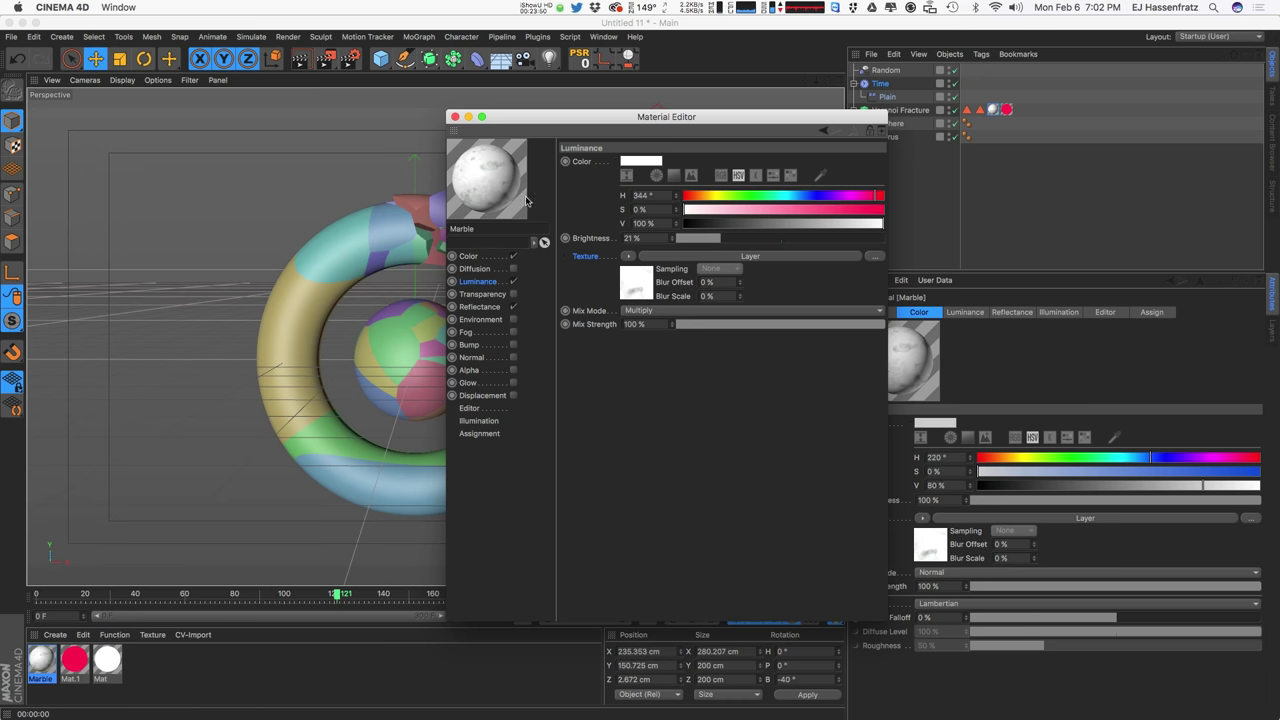
pyautogui.click(731, 237)
pyautogui.click(739, 238)
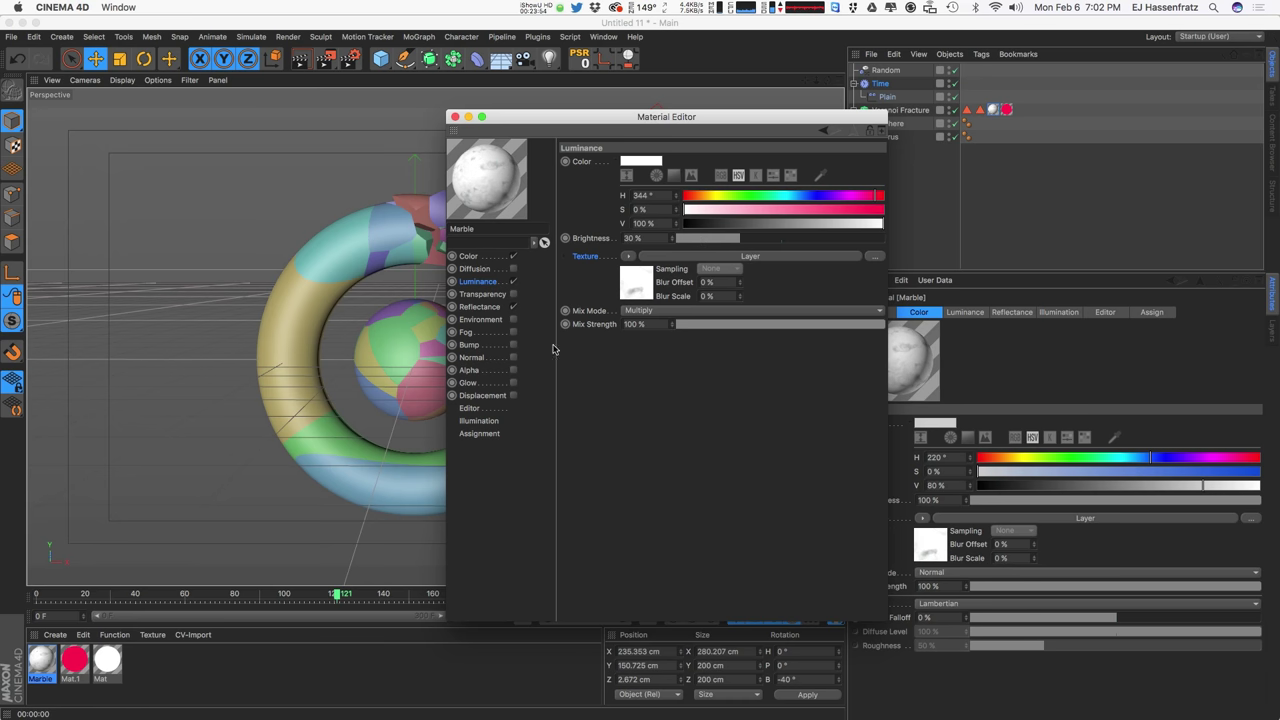
# Step: Enable the Marble material's Bump channel and paste the copied layer shader as its texture
pyautogui.click(504, 347)
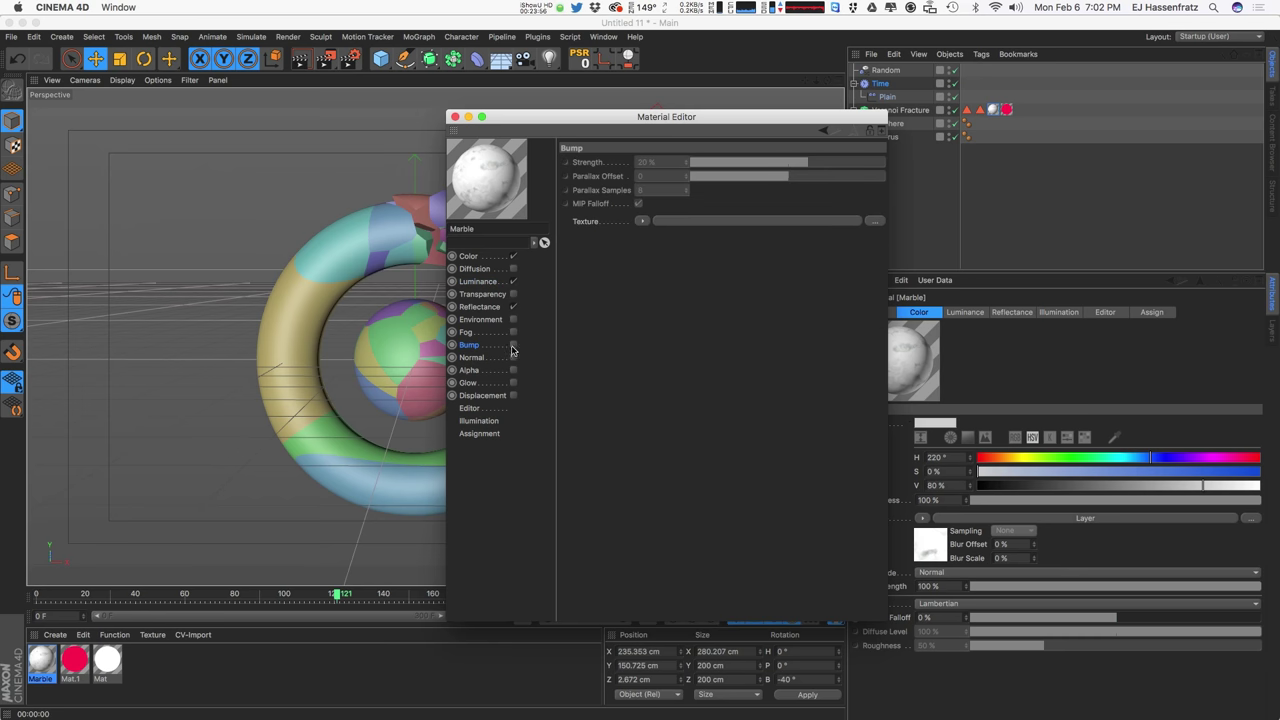
pyautogui.rightClick(622, 234)
pyautogui.click(633, 280)
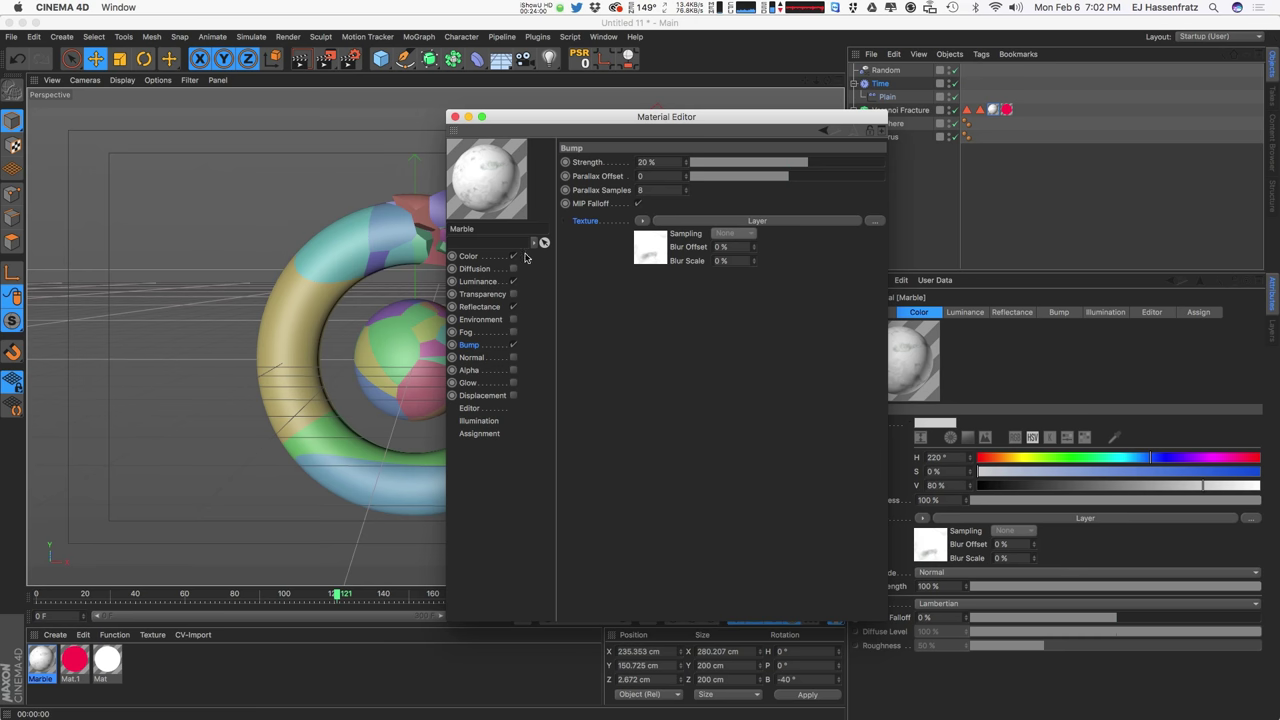
# Step: Set the Default Specular width to 68% and falloff to -4%, and add a Beckmann reflection layer
pyautogui.click(484, 306)
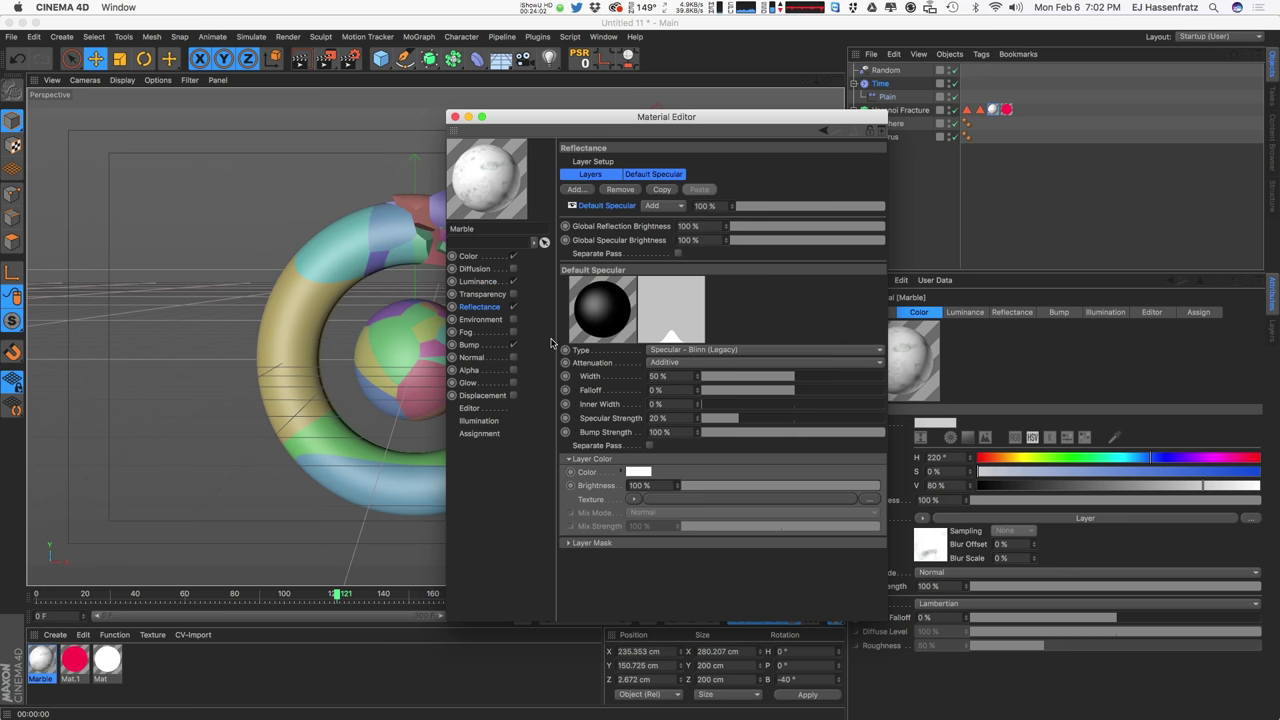
pyautogui.moveTo(816, 376); pyautogui.dragTo(797, 396)
pyautogui.click(588, 190)
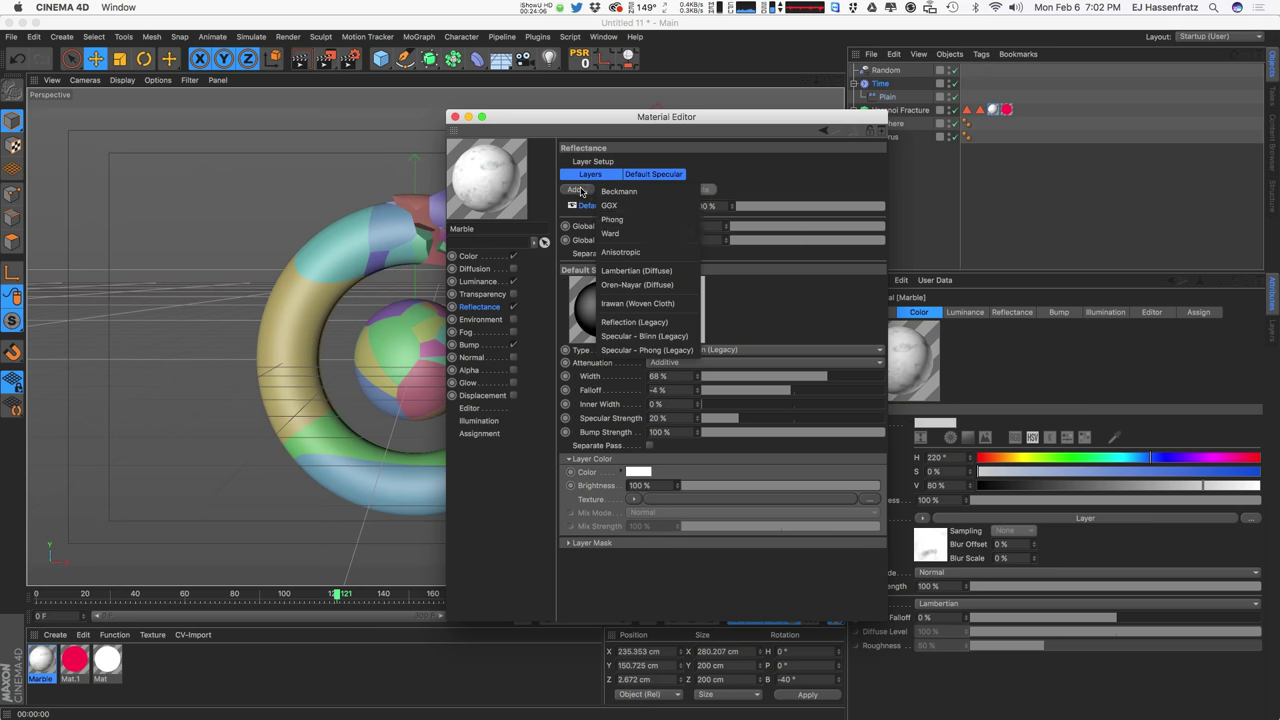
pyautogui.click(614, 196)
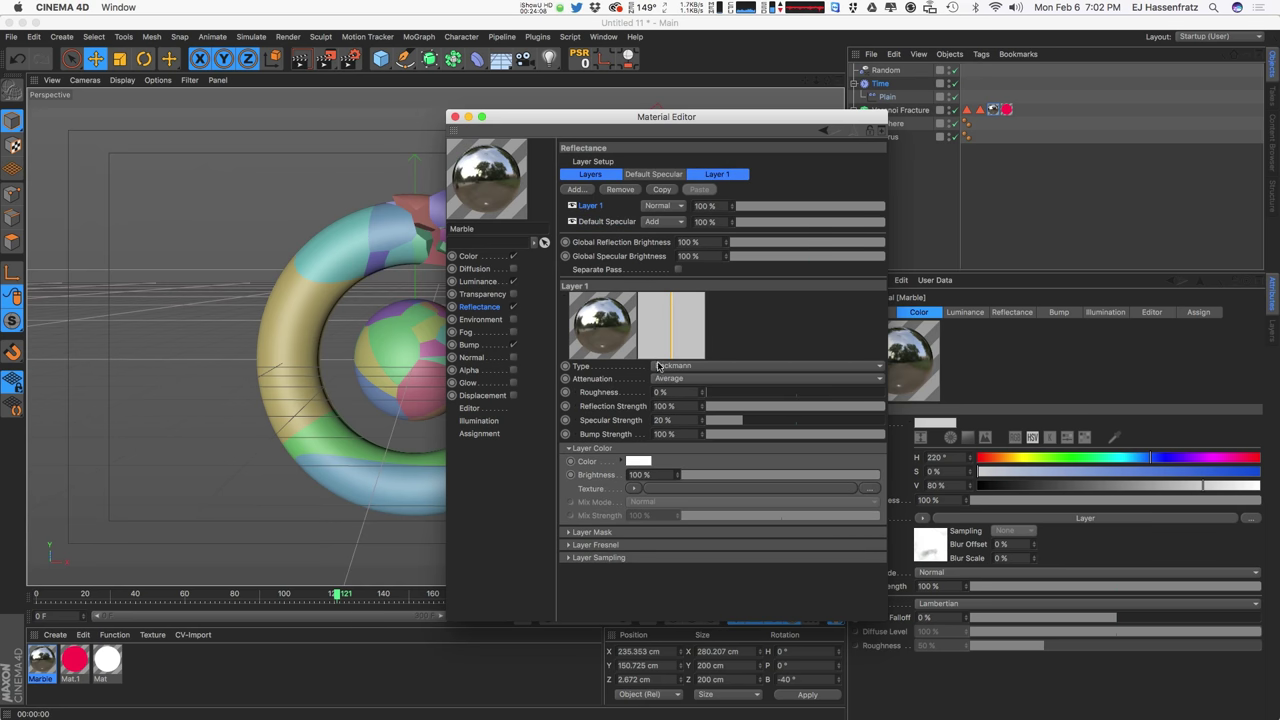
# Step: Set the Beckmann layer to Add blending, Additive attenuation, 2% roughness, 6% reflection strength and 0% specular strength
pyautogui.click(665, 205)
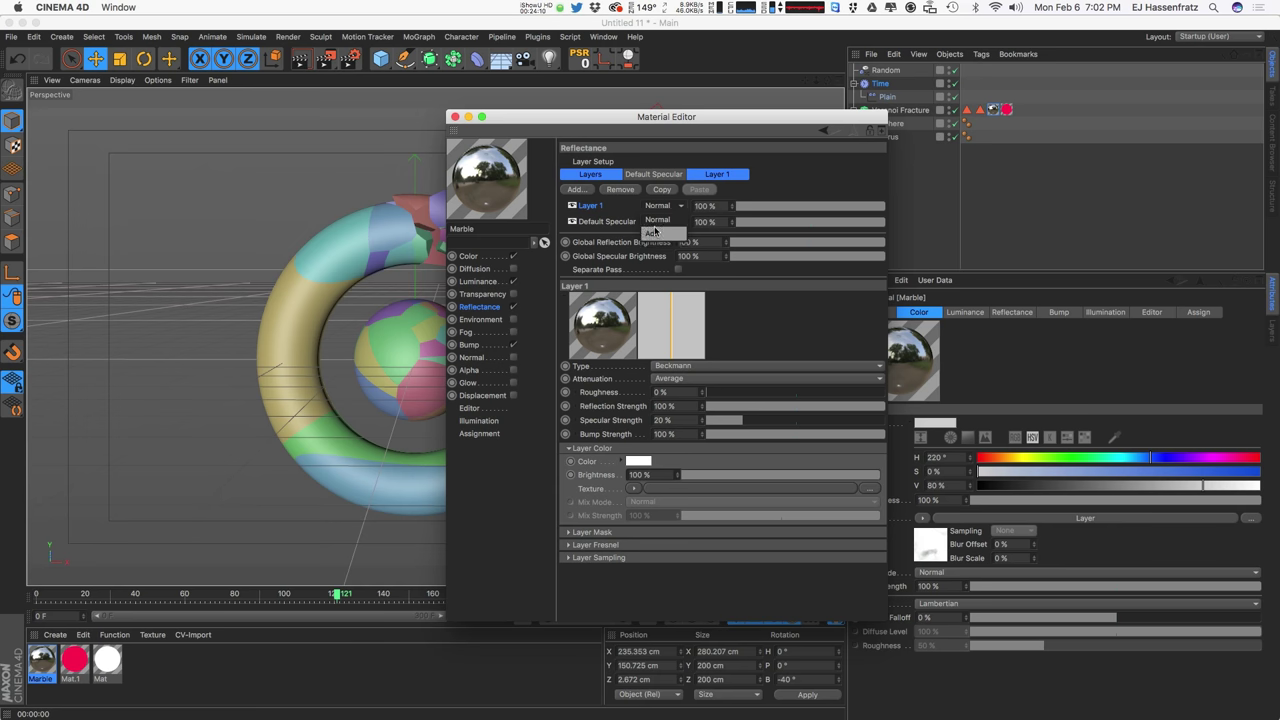
pyautogui.click(668, 220)
pyautogui.click(672, 379)
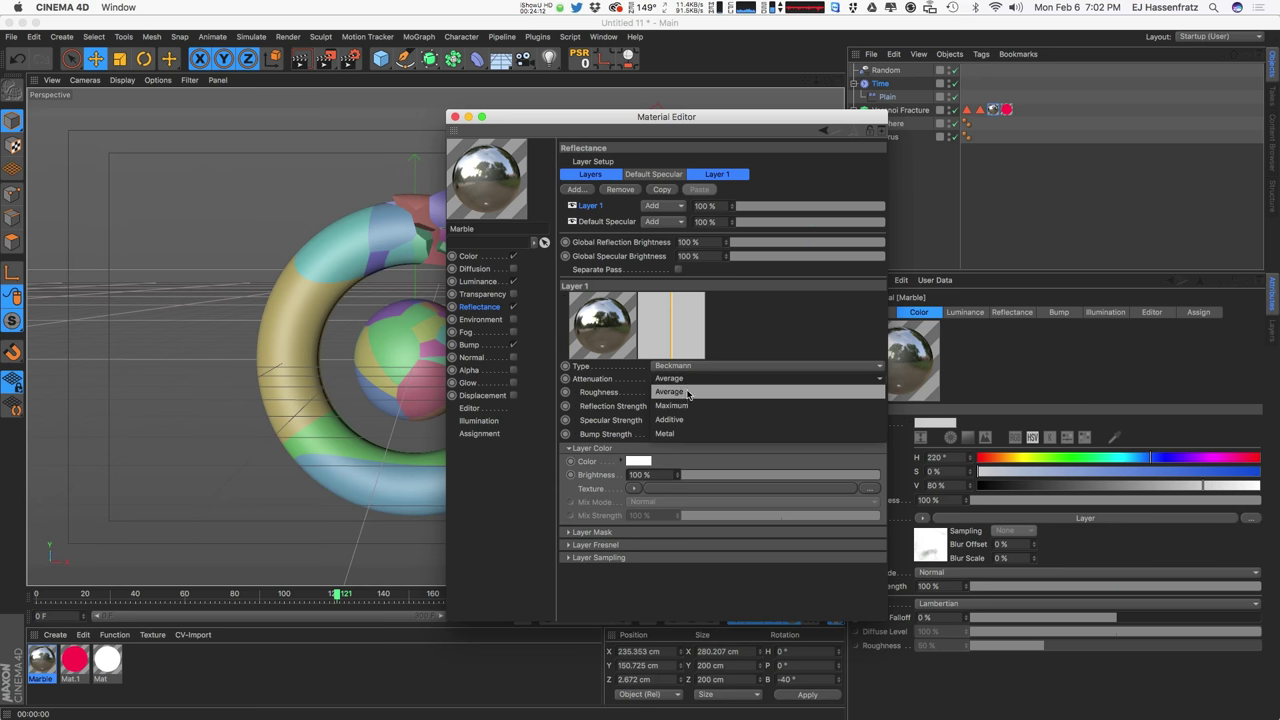
pyautogui.click(690, 420)
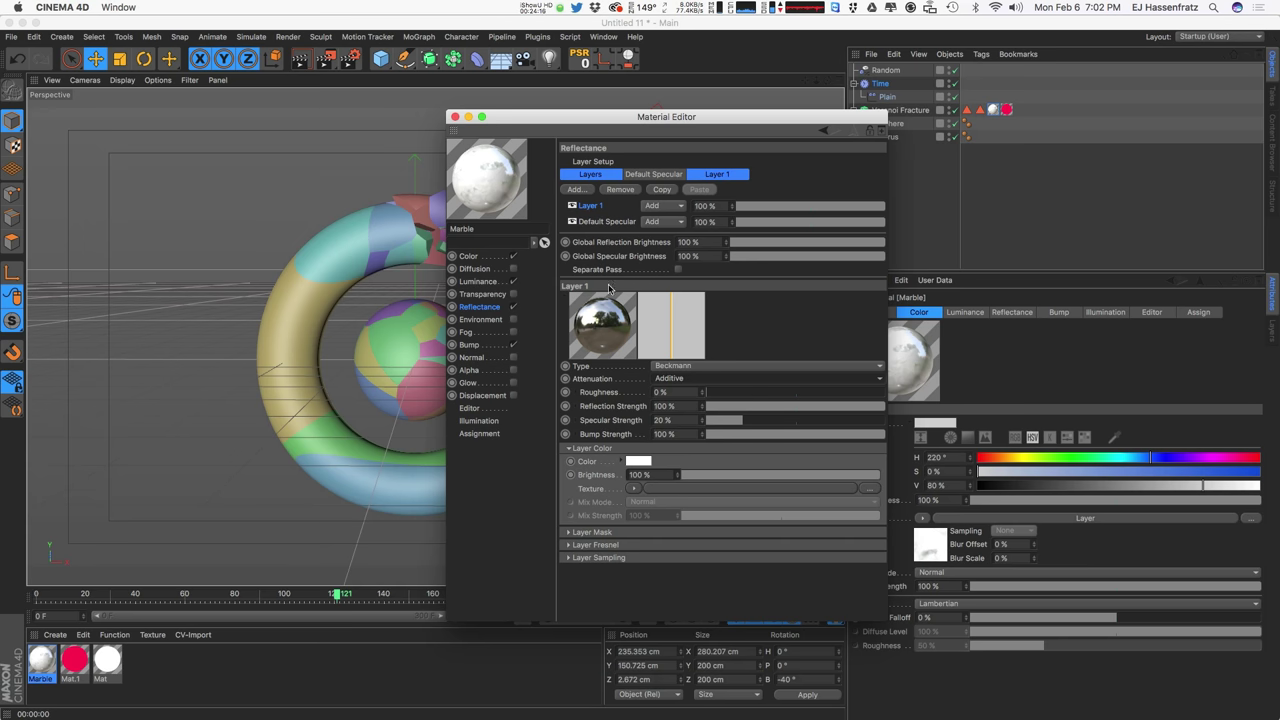
pyautogui.moveTo(735, 416); pyautogui.dragTo(709, 397)
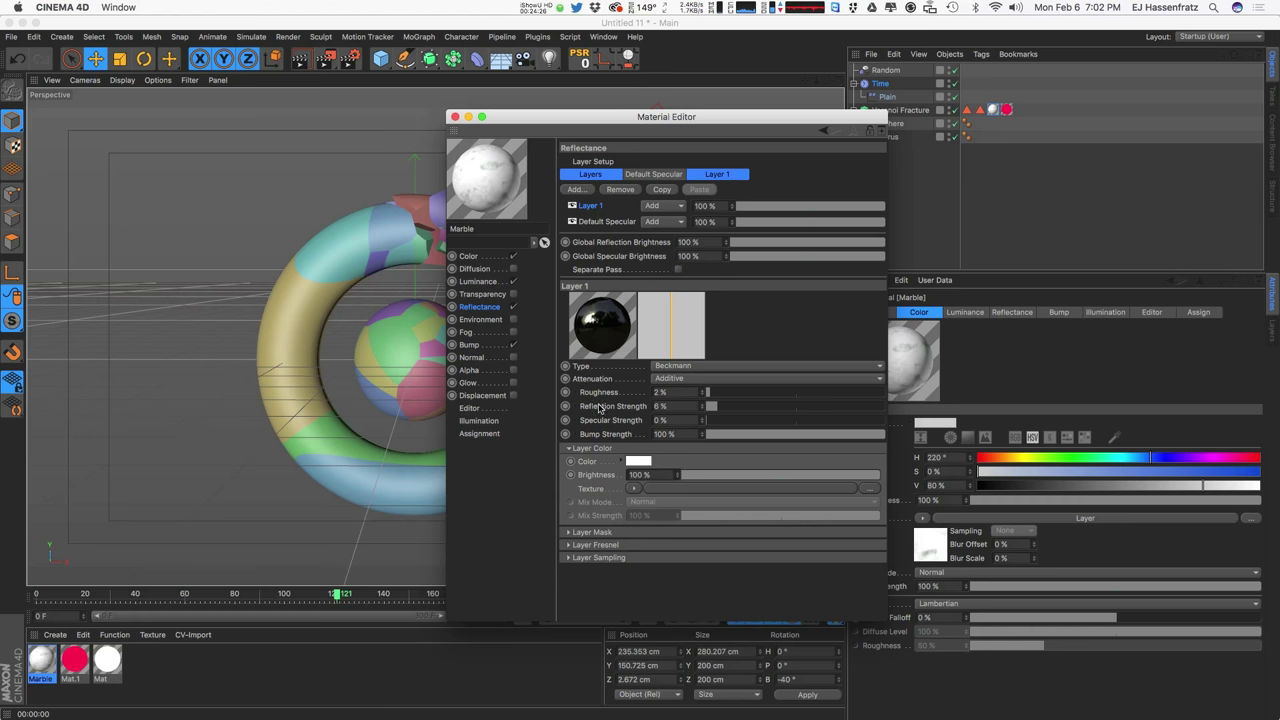
# Step: Adjust the Marble material's bump strength and close the material editor
pyautogui.click(469, 344)
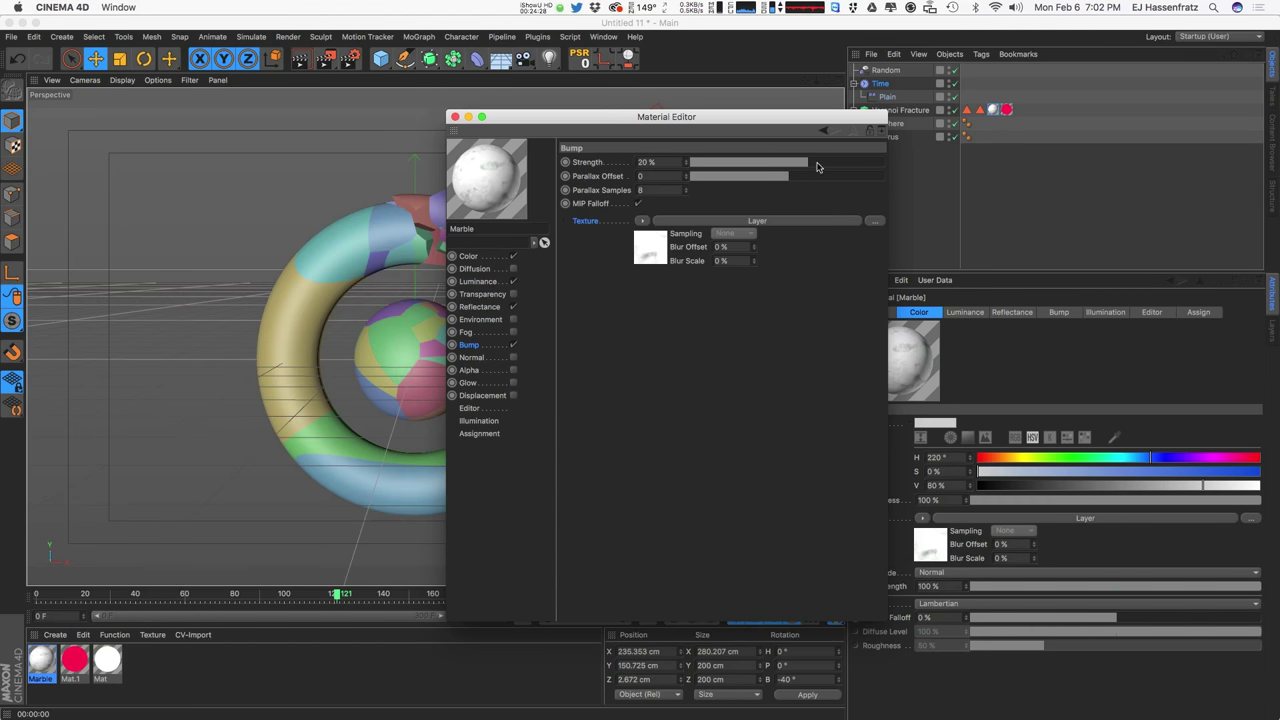
pyautogui.moveTo(800, 168); pyautogui.dragTo(800, 173)
pyautogui.click(469, 118)
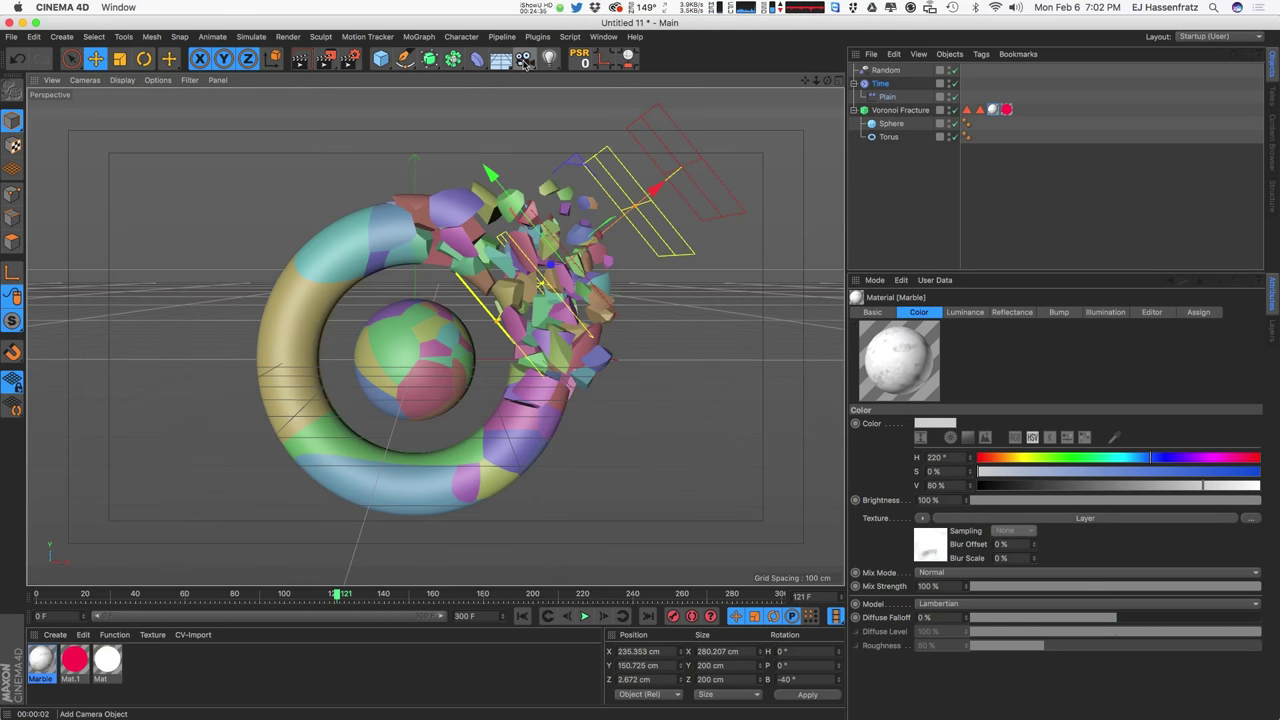
# Step: Add an area light, angle it down toward the torus and place it at about X 269, Y 338, Z -474 cm
pyautogui.click(525, 59)
pyautogui.press('super+z')
pyautogui.moveTo(549, 58); pyautogui.dragTo(678, 100)
pyautogui.press('r')
pyautogui.moveTo(434, 397); pyautogui.dragTo(474, 342)
pyautogui.press('e')
pyautogui.moveTo(382, 405); pyautogui.dragTo(672, 130)
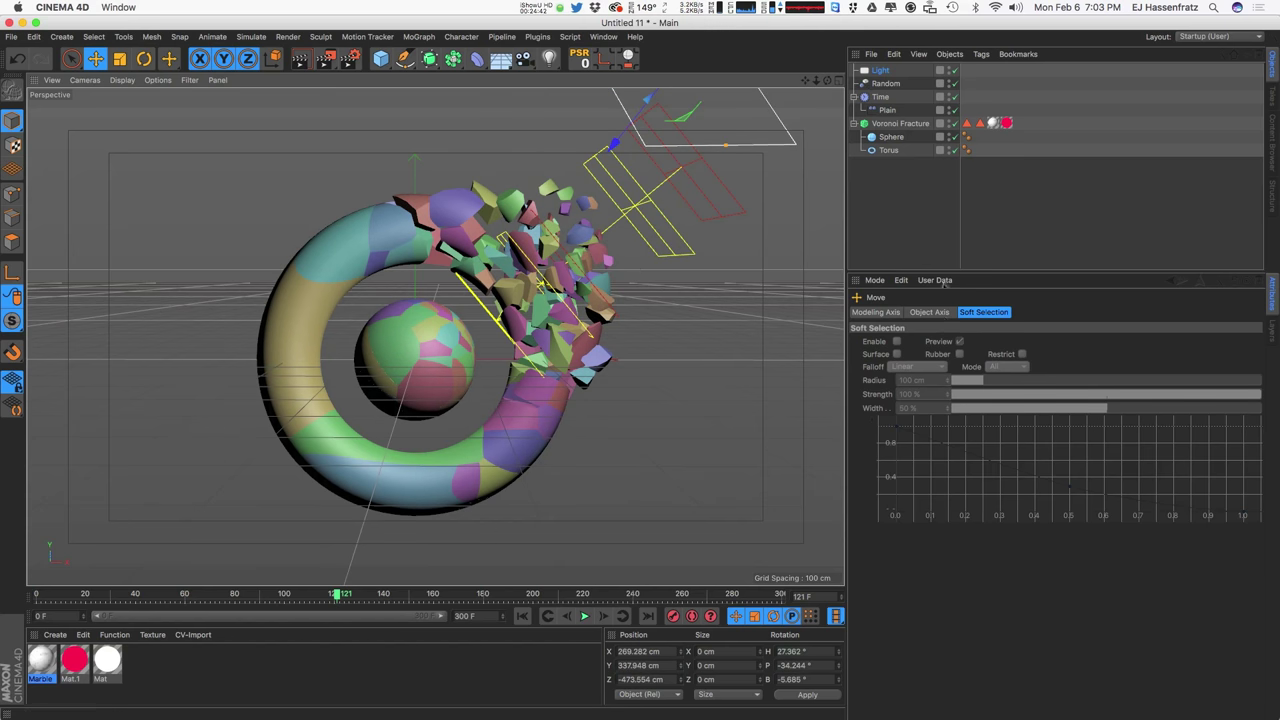
# Step: Set the light's shadow type to Area and adjust its shadow settings
pyautogui.click(880, 70)
pyautogui.click(955, 456)
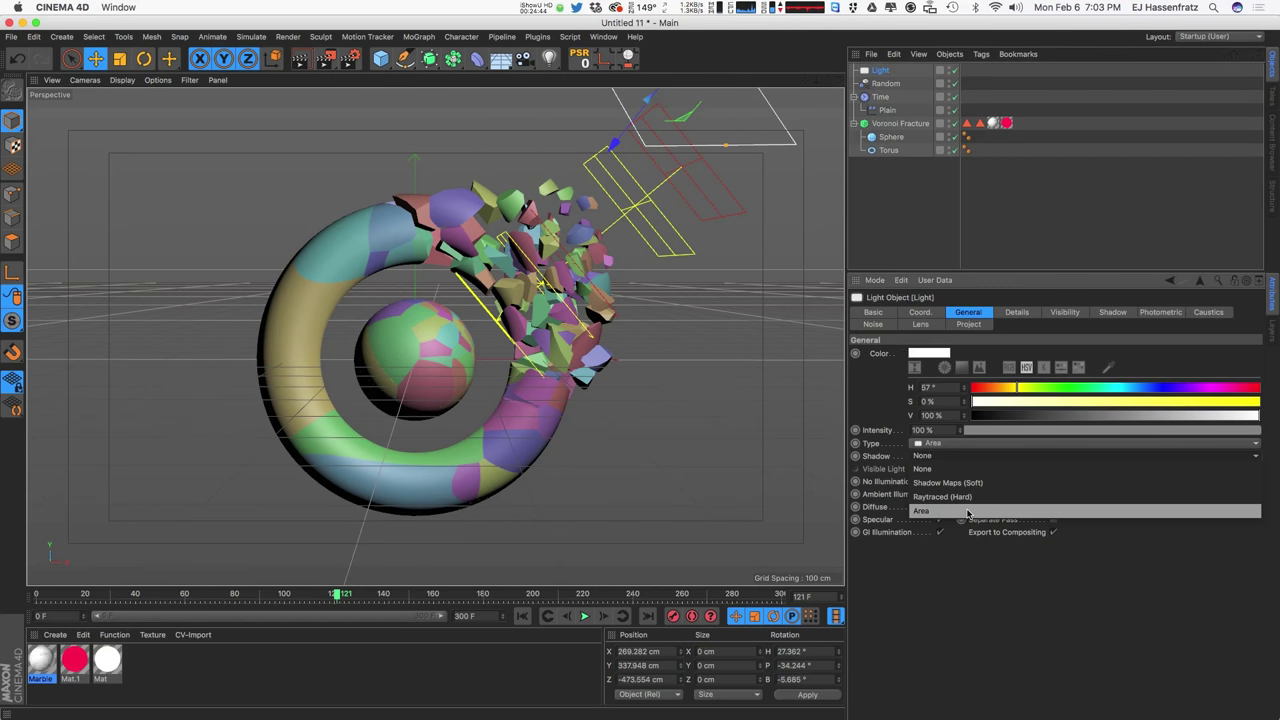
pyautogui.click(965, 512)
pyautogui.click(1106, 316)
pyautogui.doubleClick(956, 428)
pyautogui.write('2')
pyautogui.press('Tab')
pyautogui.click(1062, 312)
pyautogui.click(1015, 314)
pyautogui.click(974, 315)
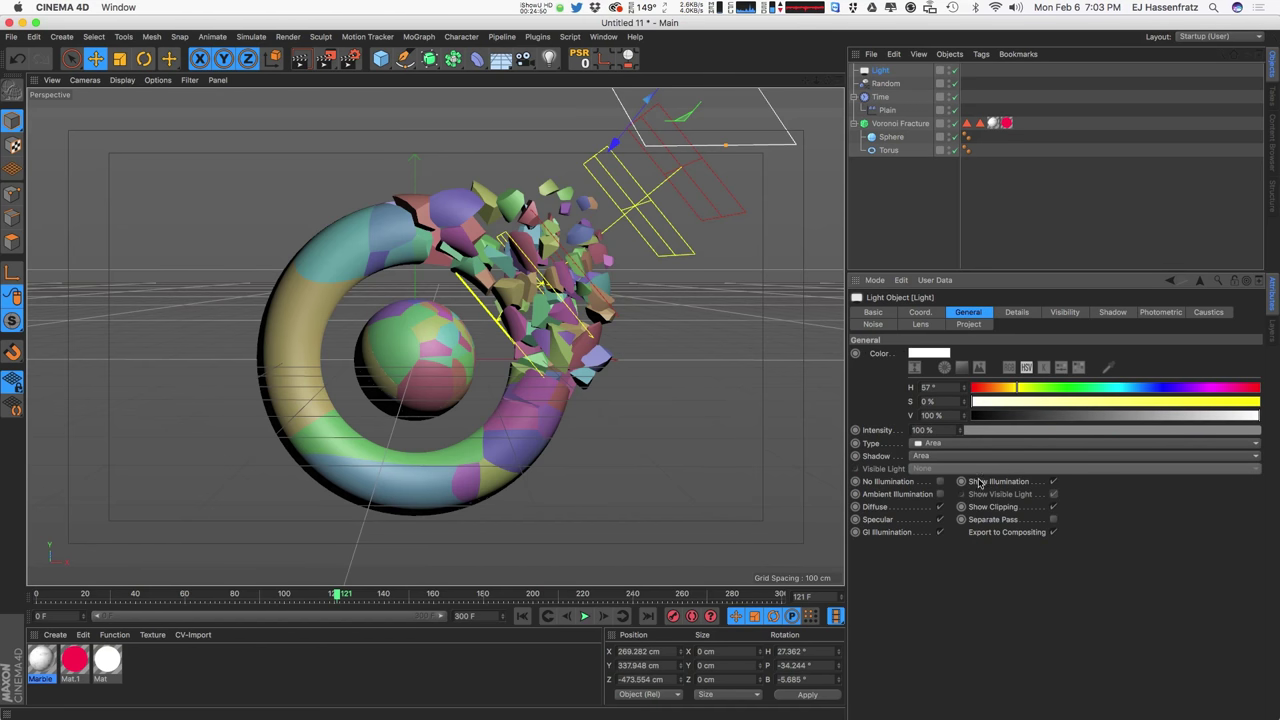
# Step: Give the light Inverse Square (Physically Accurate) falloff with a radius of about 537 cm and render the view
pyautogui.click(1016, 313)
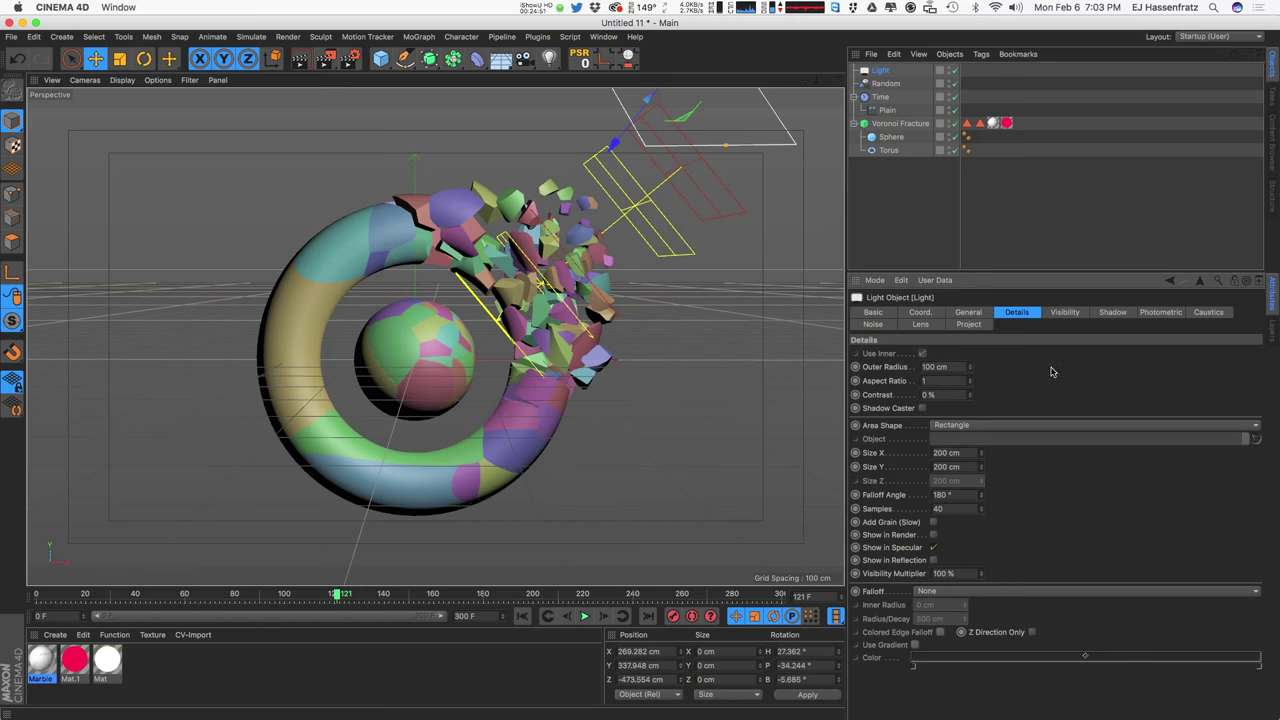
pyautogui.click(966, 592)
pyautogui.click(998, 617)
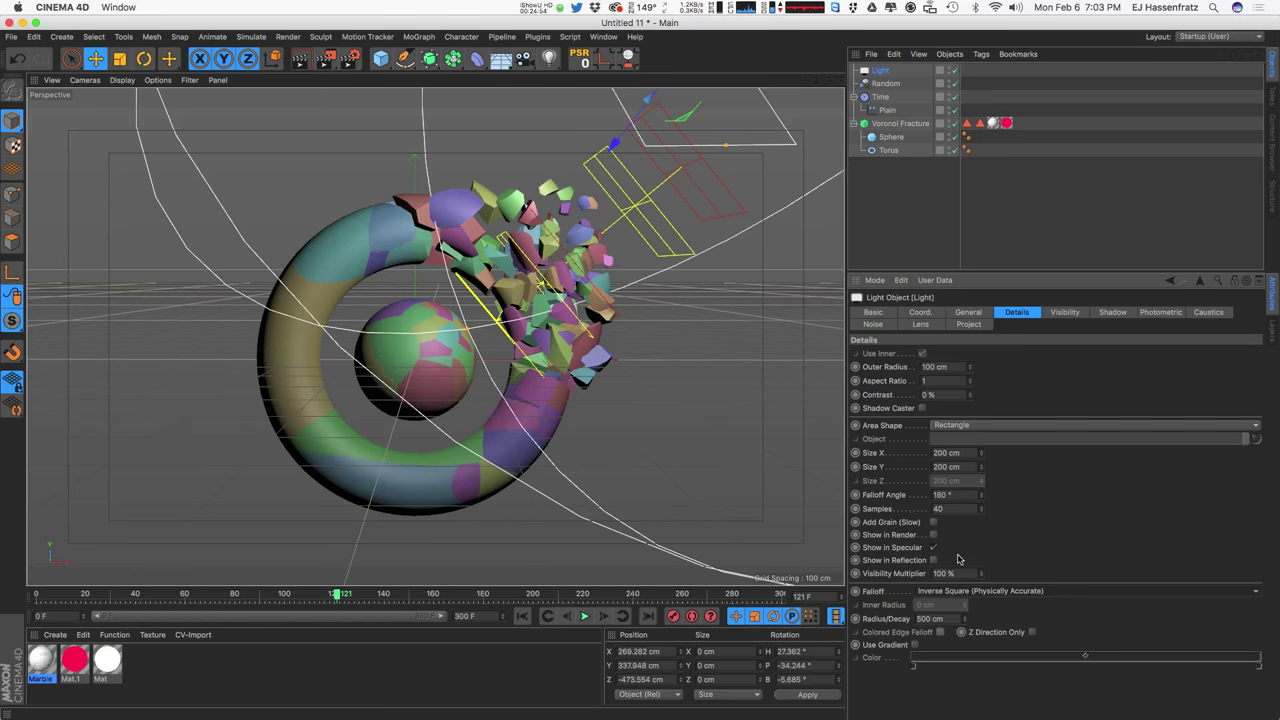
pyautogui.moveTo(476, 339); pyautogui.dragTo(459, 342)
pyautogui.press('super+r')
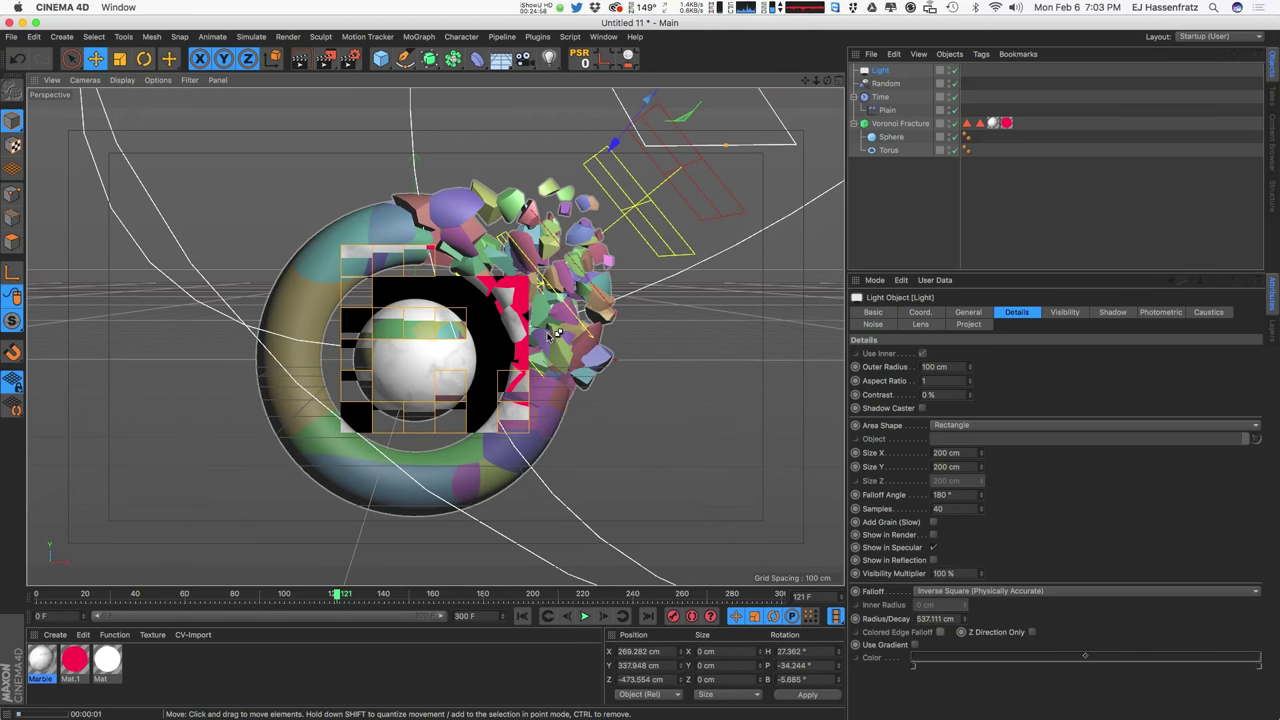
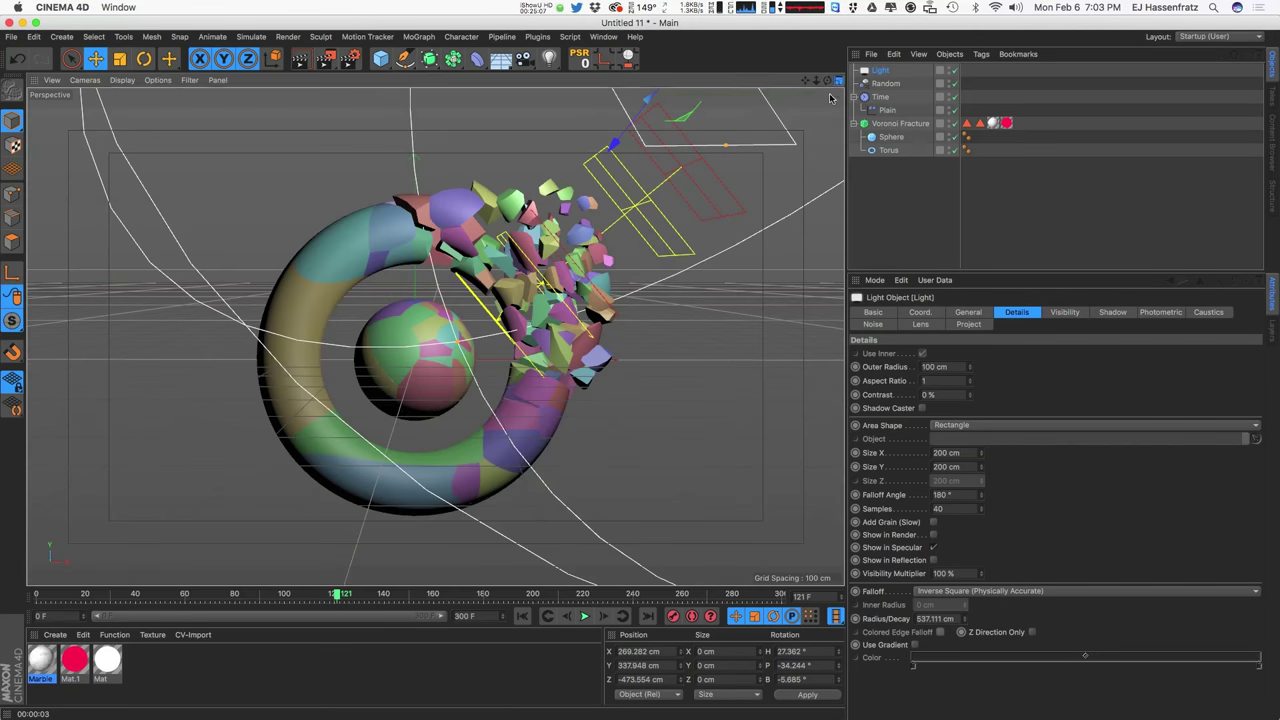
# Step: Move the light to about X 394, Z -405 cm, and set its intensity to 90% and colour saturation to 5%
pyautogui.middleClick(718, 265)
pyautogui.moveTo(718, 265); pyautogui.dragTo(648, 277)
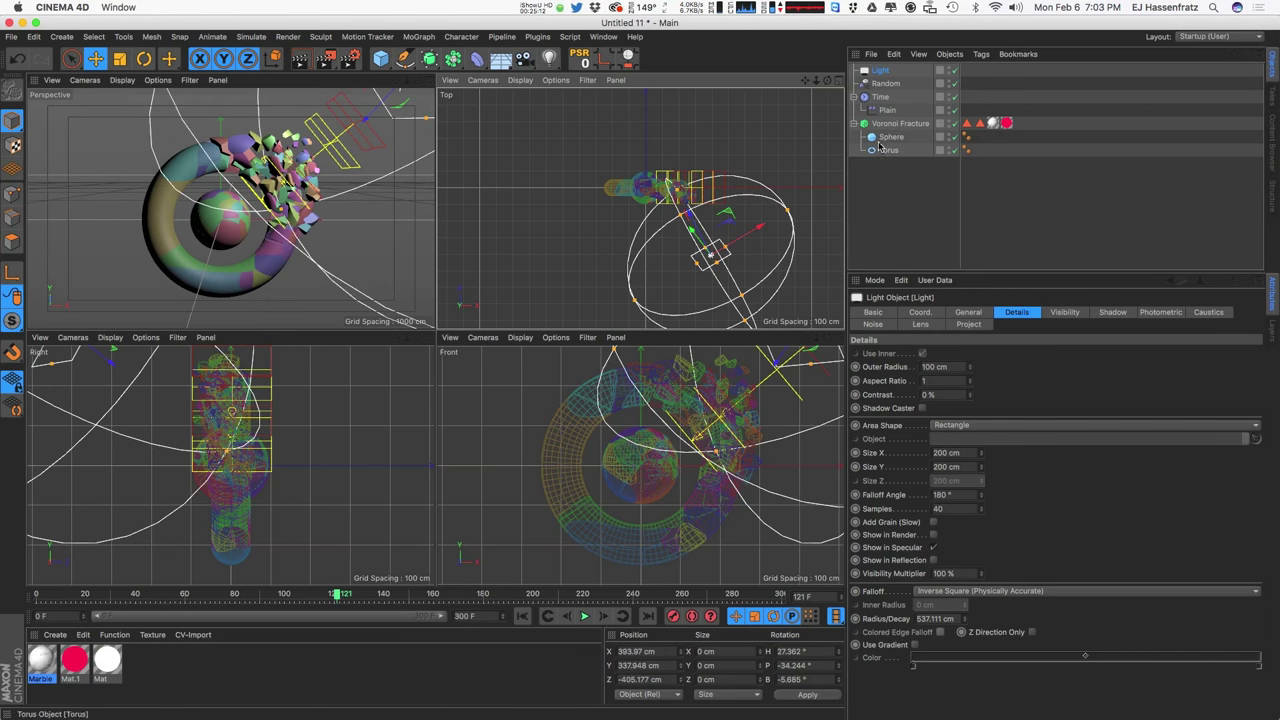
pyautogui.click(968, 313)
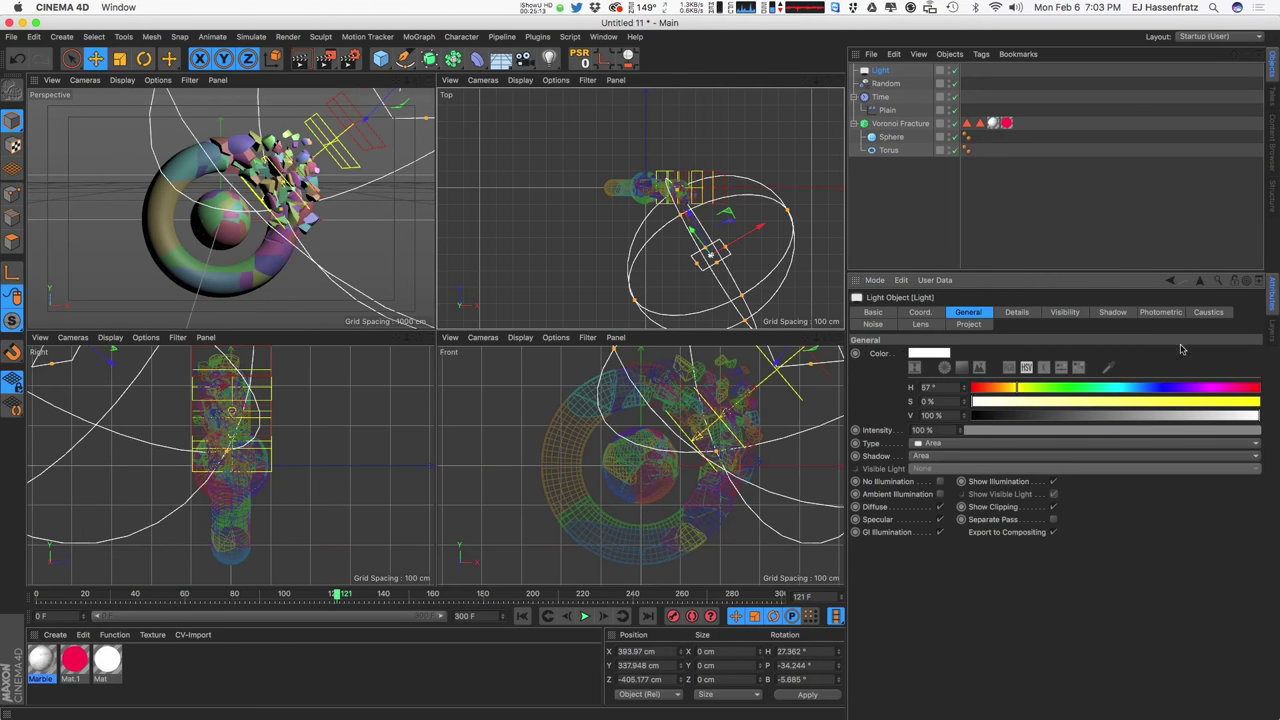
pyautogui.click(1231, 430)
pyautogui.moveTo(982, 405); pyautogui.dragTo(995, 408)
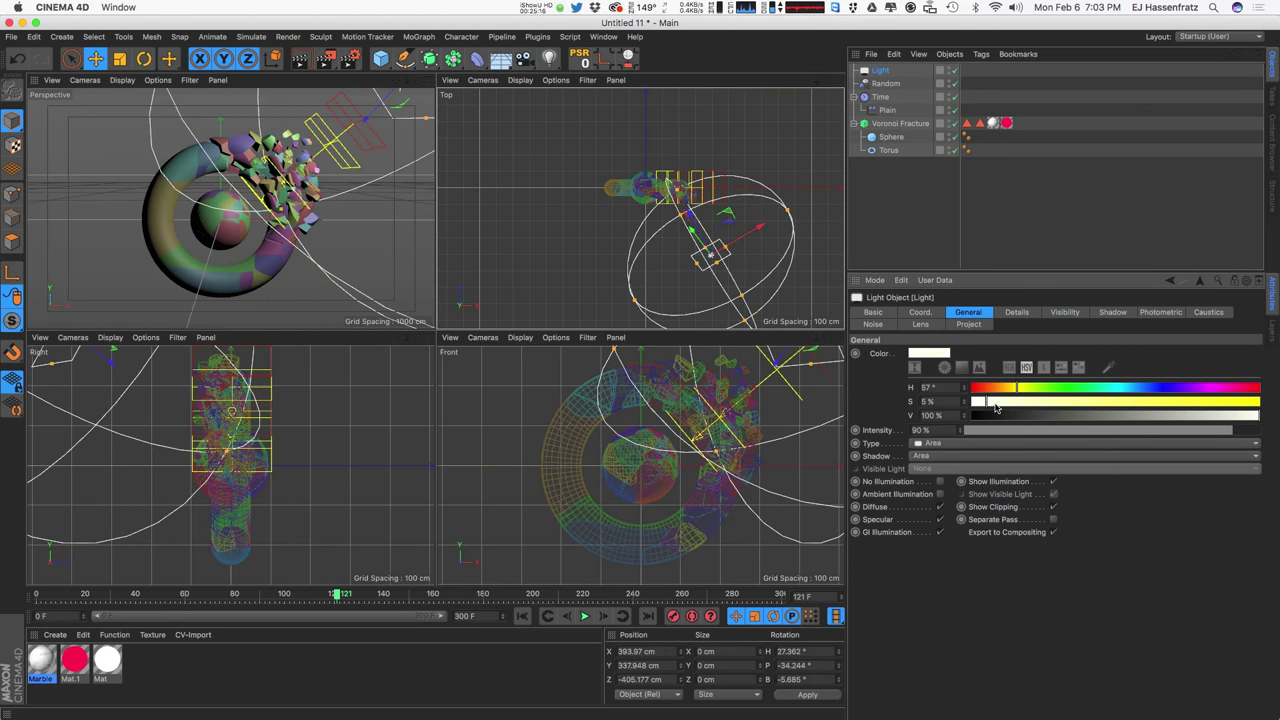
# Step: Duplicate the light, turn it to a heading of about -145° and move it behind the torus to about X -282, Z 379 cm
pyautogui.keyDown('ctrl'); pyautogui.moveTo(885, 71); pyautogui.dragTo(891, 80); pyautogui.keyUp('ctrl')
pyautogui.press('r')
pyautogui.moveTo(742, 205); pyautogui.dragTo(632, 208)
pyautogui.press('e')
pyautogui.moveTo(777, 281); pyautogui.dragTo(656, 139)
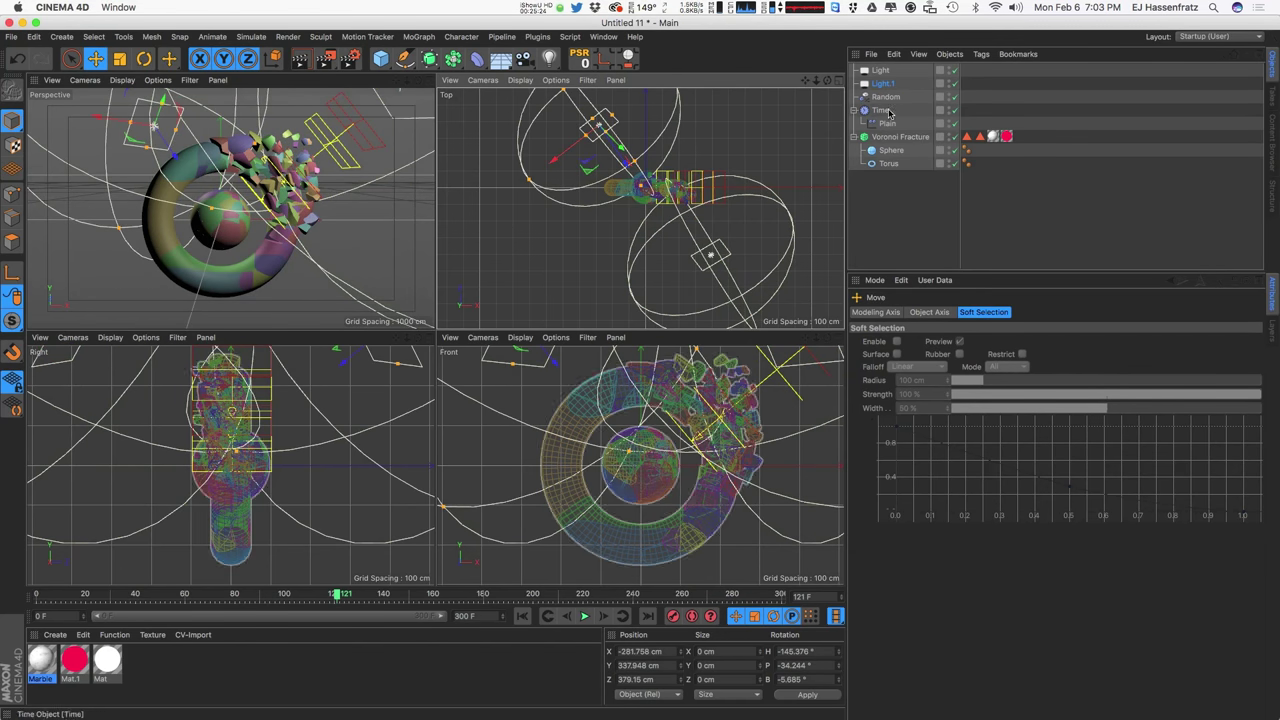
# Step: Lower the duplicate light to about Y 121 cm, re-aim it and move it out to about X -418, Z 474 cm
pyautogui.moveTo(168, 149); pyautogui.dragTo(160, 232)
pyautogui.press('r')
pyautogui.press('e')
pyautogui.moveTo(544, 226); pyautogui.dragTo(521, 207)
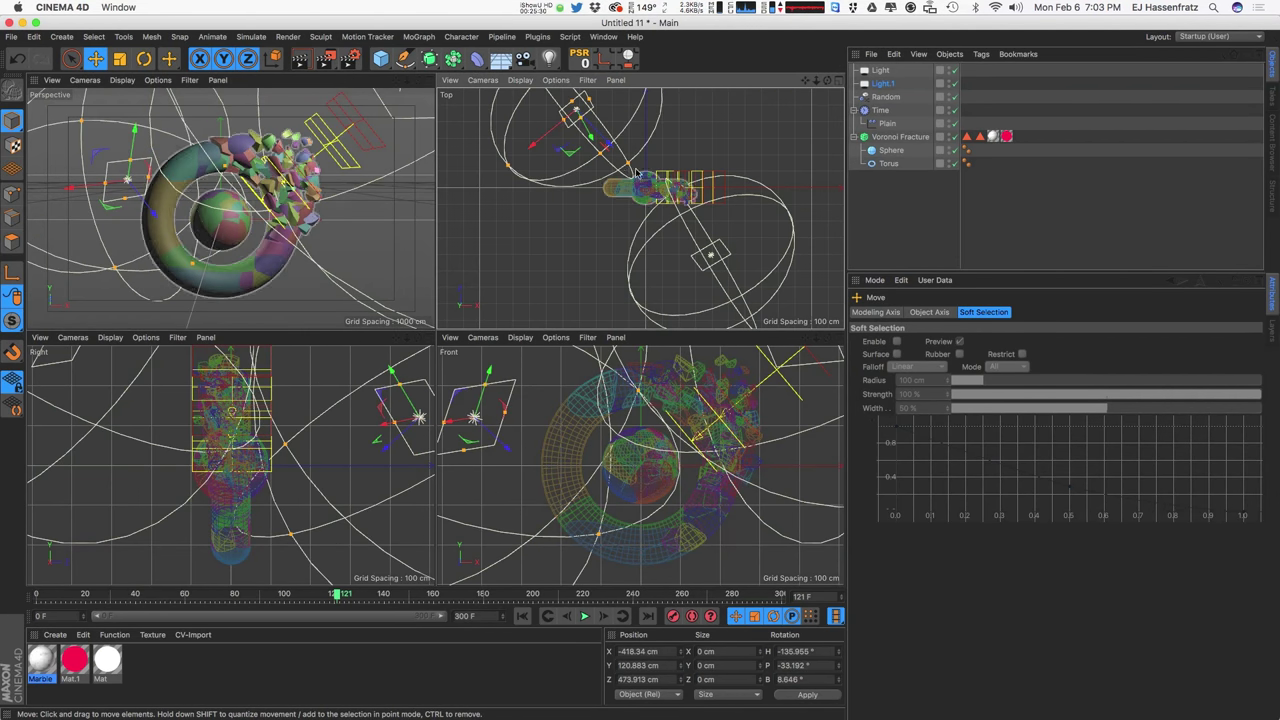
# Step: Move the duplicate light to about X -314, Z 470 cm, and set its intensity to 77% and colour hue to 196°
pyautogui.moveTo(628, 163); pyautogui.dragTo(716, 206)
pyautogui.click(882, 84)
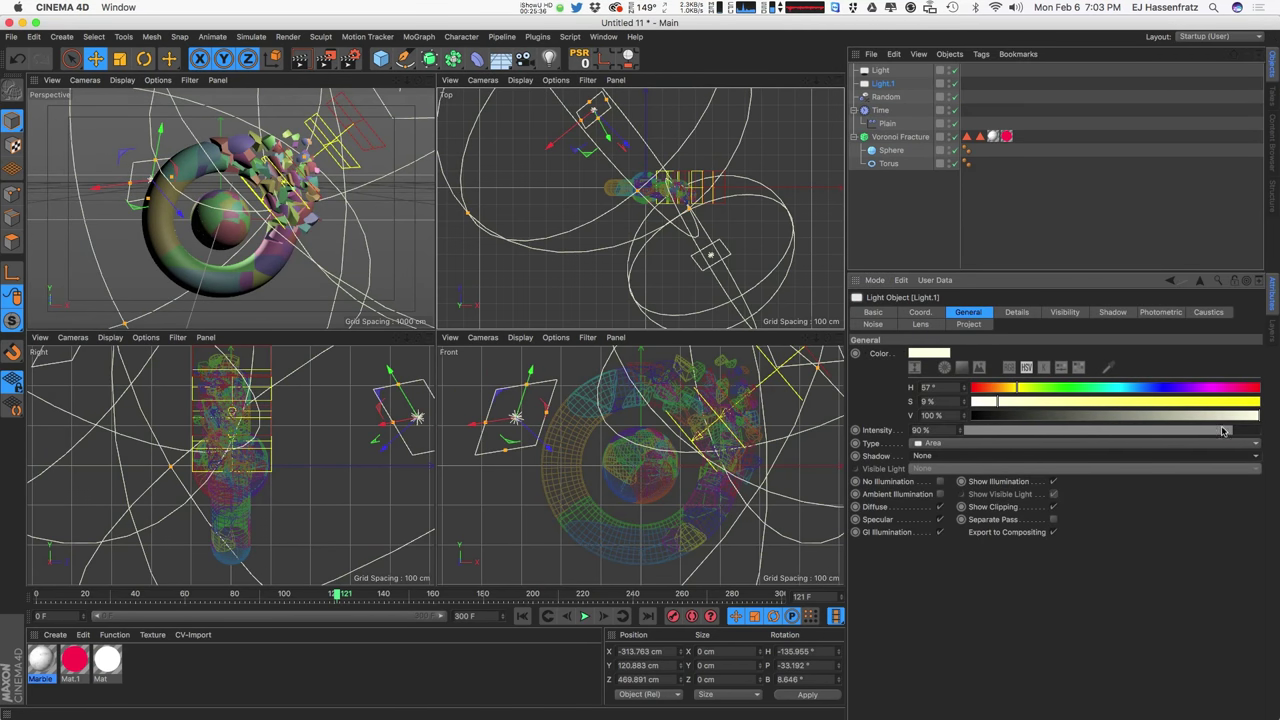
pyautogui.moveTo(1222, 430); pyautogui.dragTo(1203, 437)
pyautogui.moveTo(1052, 404); pyautogui.dragTo(1125, 410)
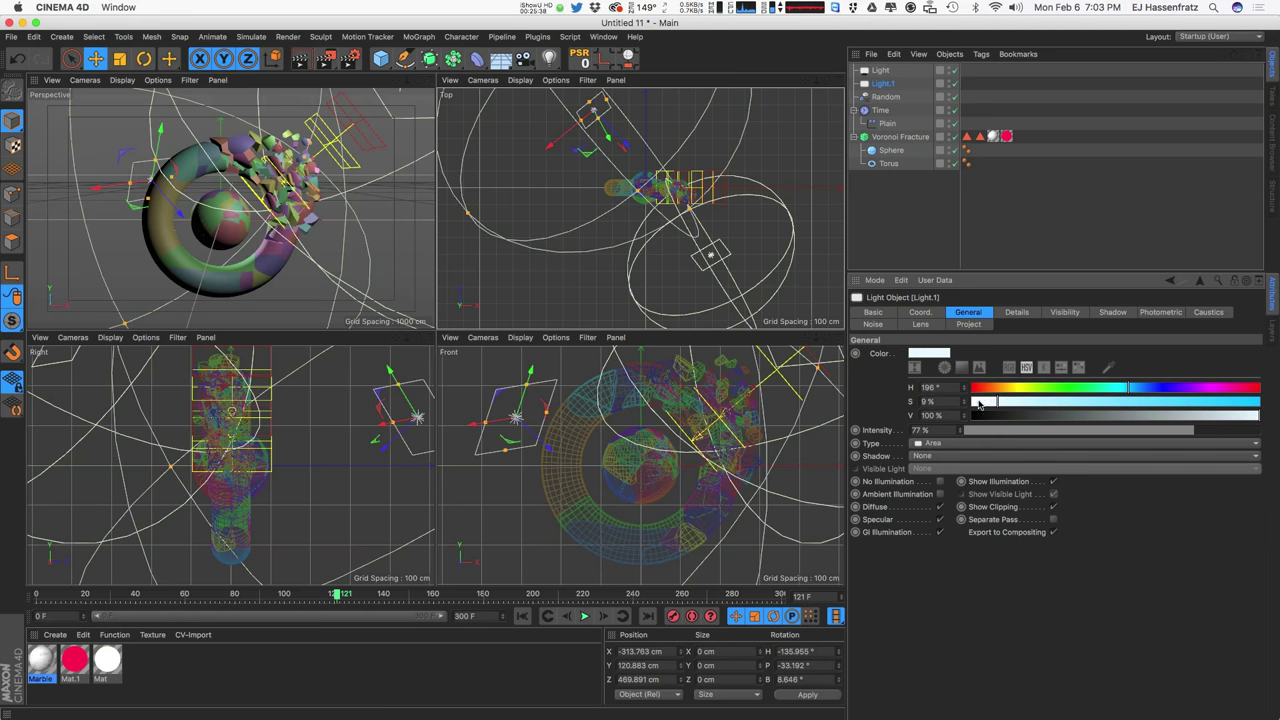
# Step: Render the perspective view to check the second area light on the torus and sphere
pyautogui.press('super+r')
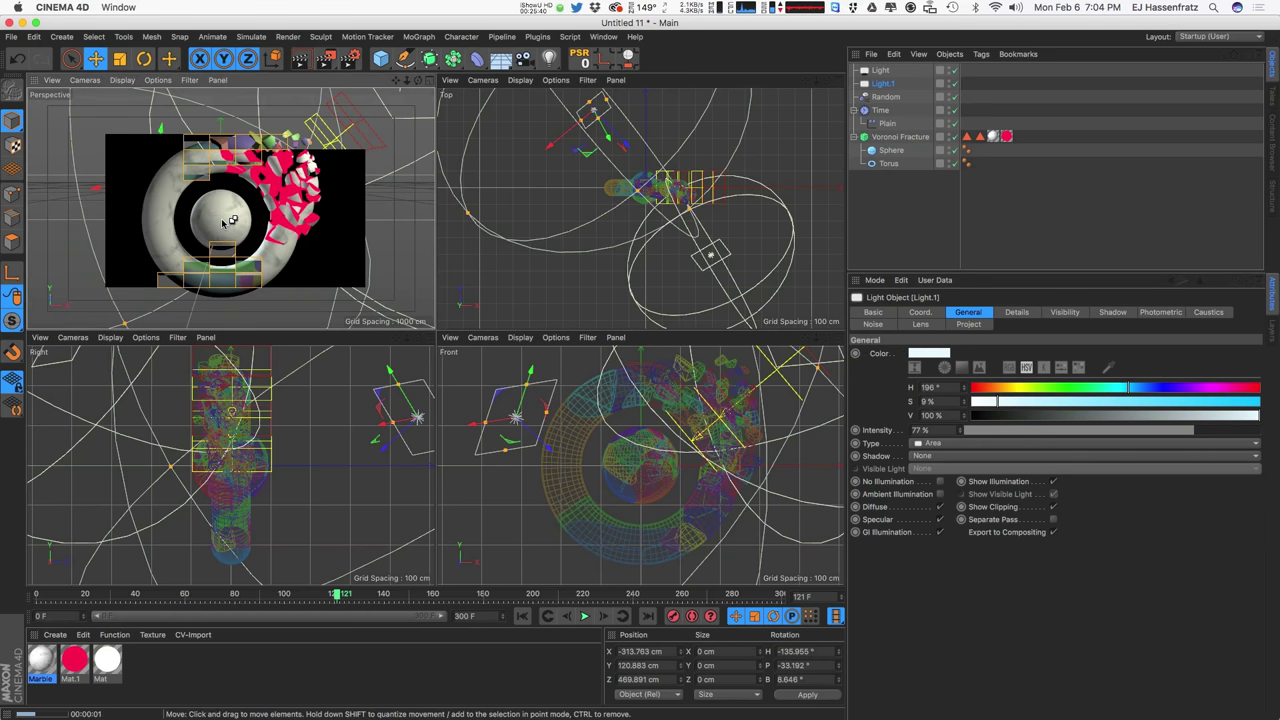
pyautogui.click(318, 205)
pyautogui.press('super+r')
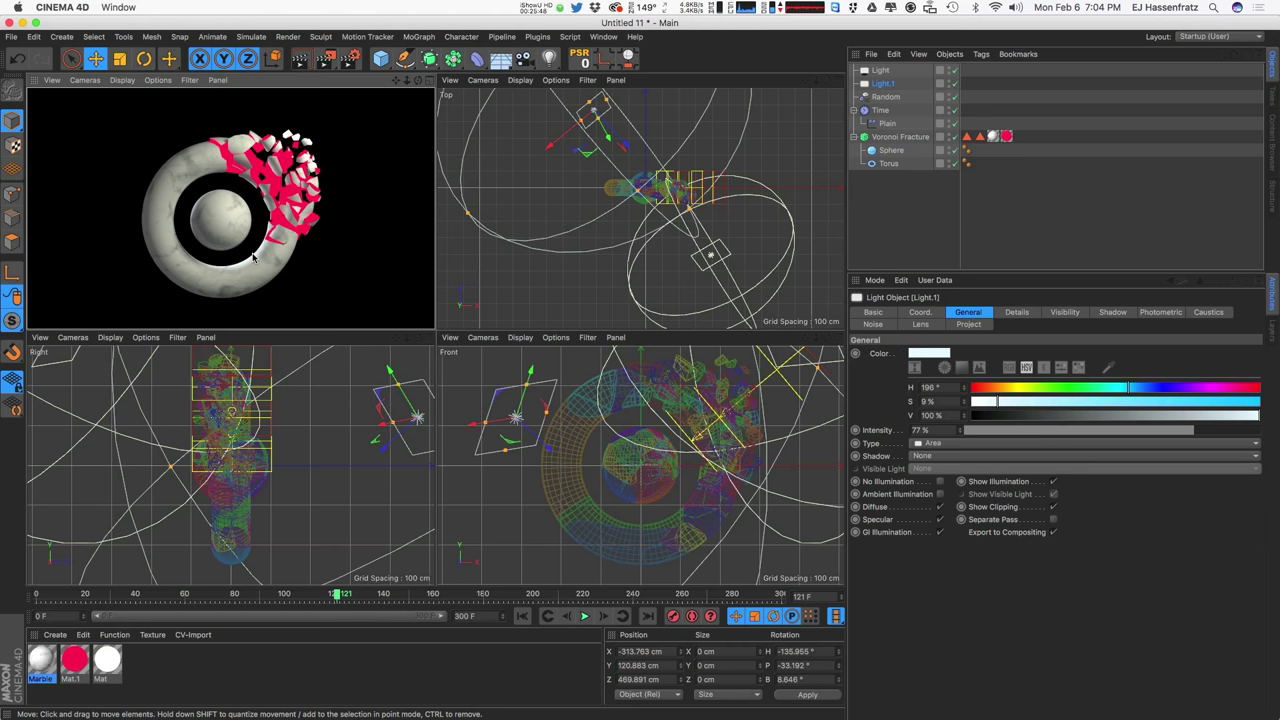
# Step: Maximize the perspective view and add an HDRI Studio Rig with its seamless floor turned off
pyautogui.click(429, 80)
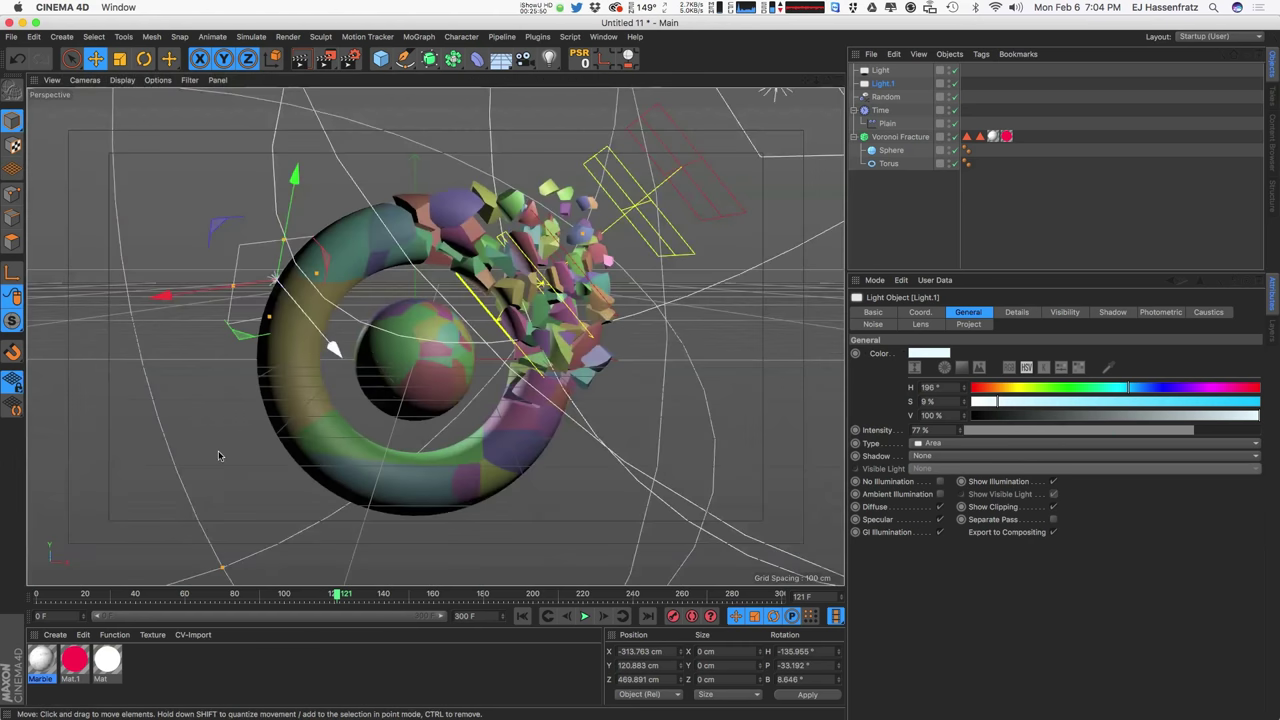
pyautogui.click(502, 36)
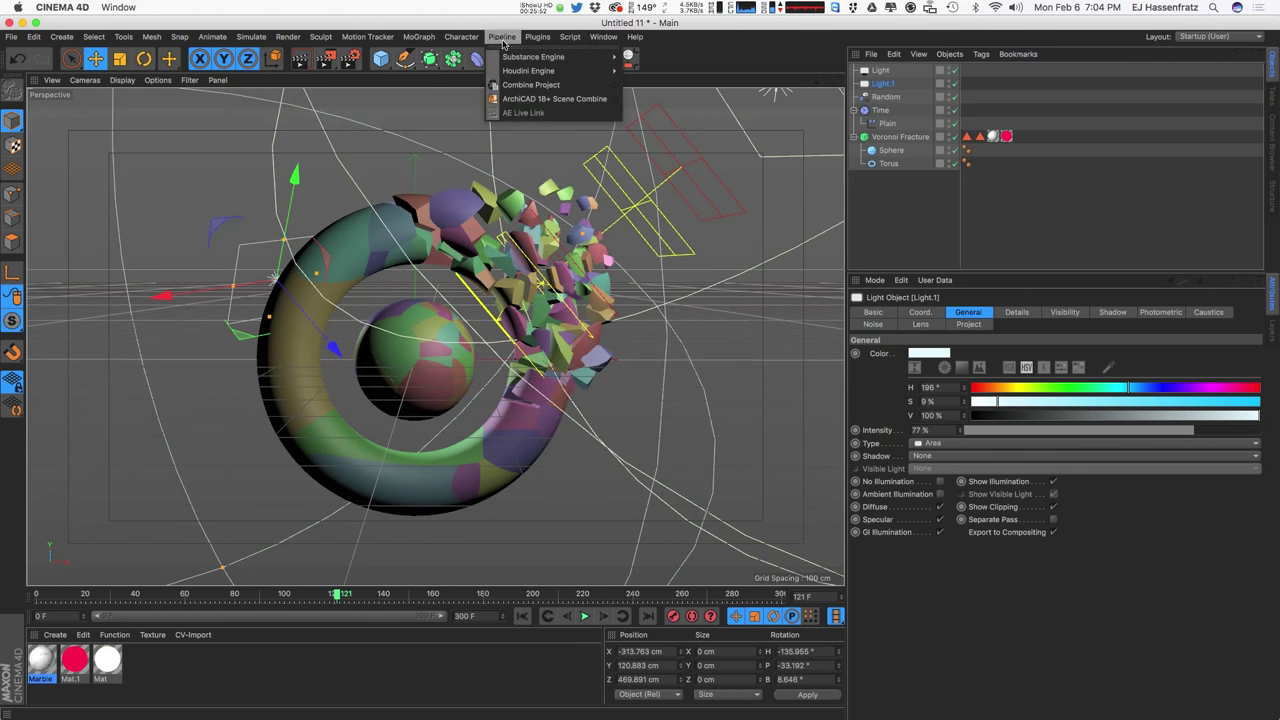
pyautogui.moveTo(537, 36)
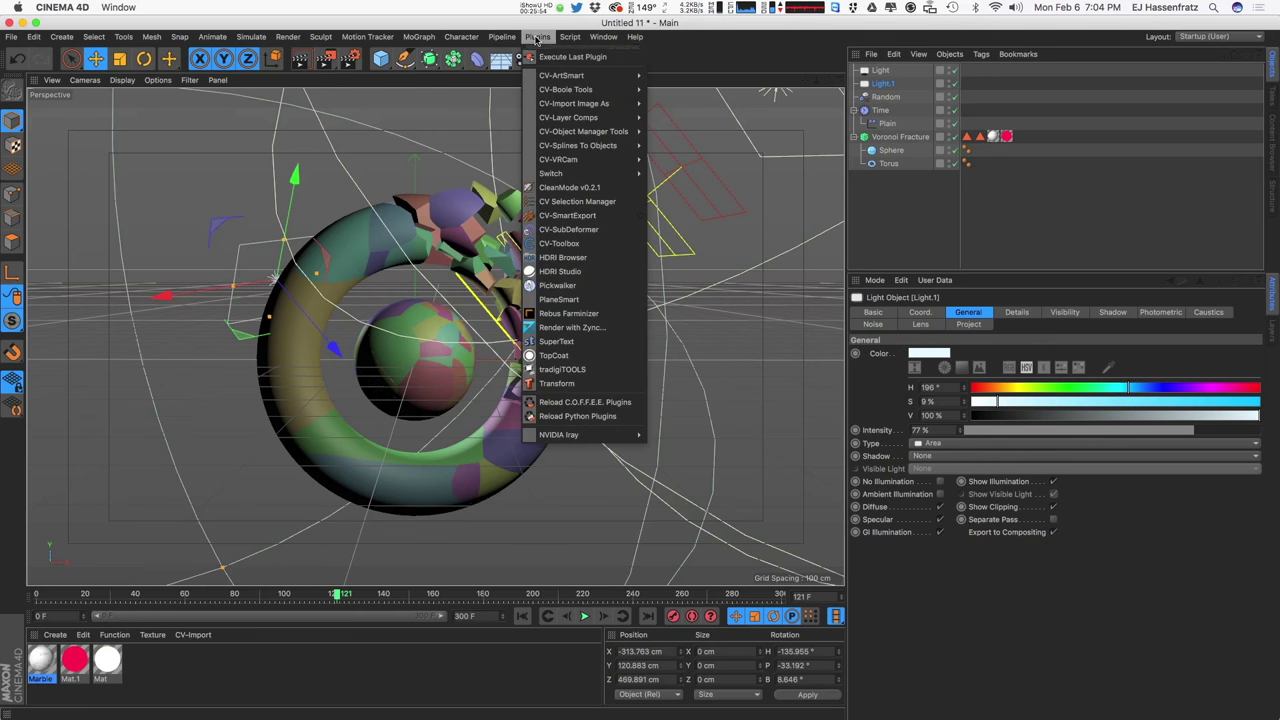
pyautogui.click(562, 271)
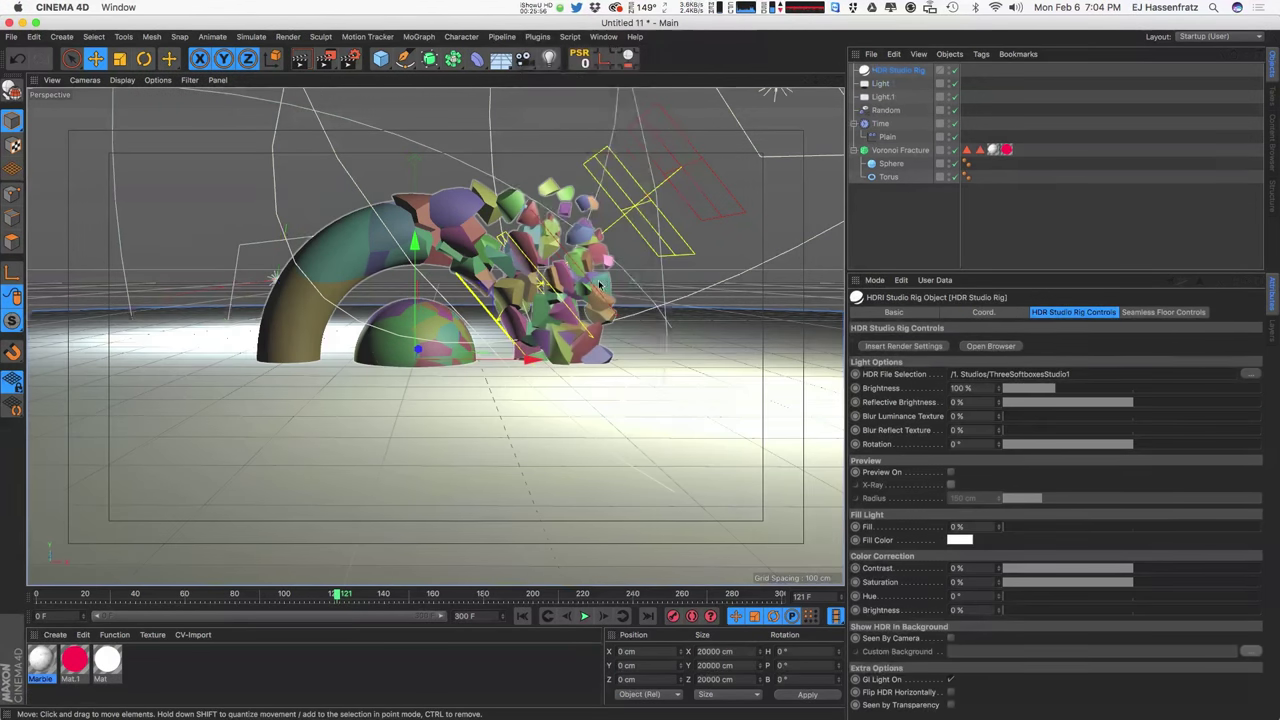
pyautogui.click(1160, 312)
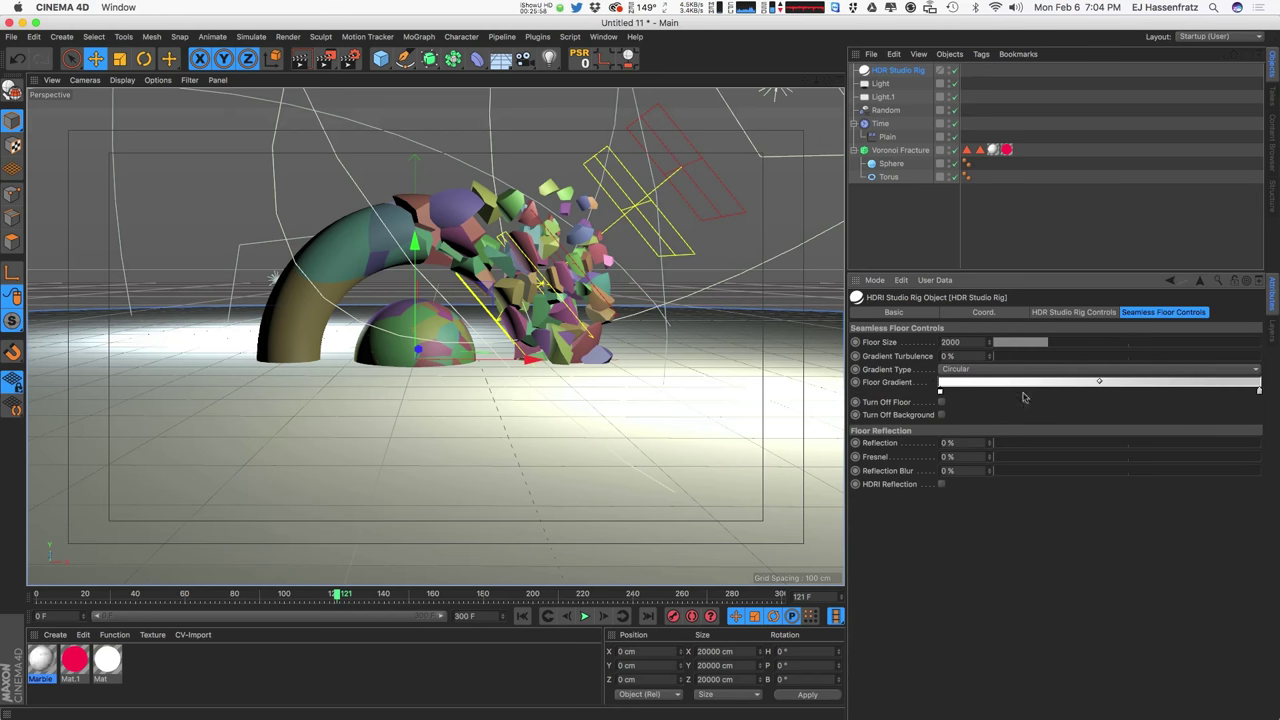
pyautogui.click(942, 402)
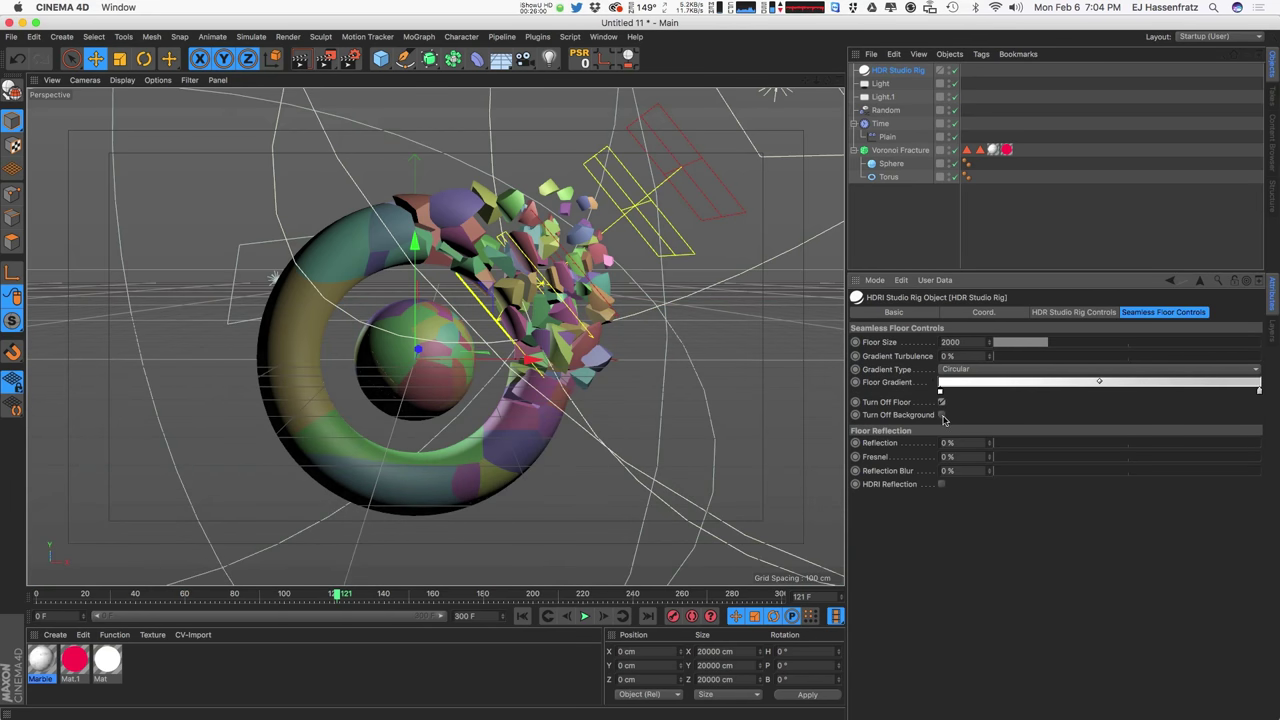
# Step: Render the perspective view to check the fractured objects against the HDRI Studio Rig background
pyautogui.hotkey('alt', 'r')
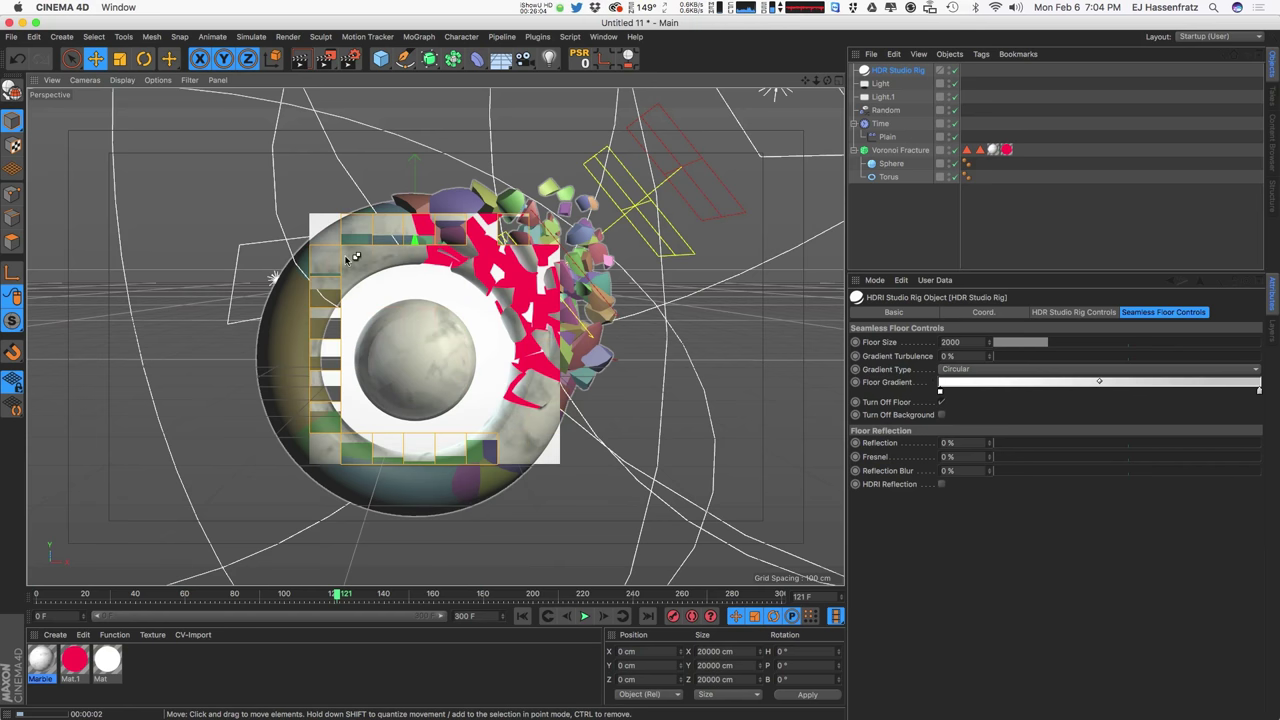
pyautogui.hotkey('ctrl', 'r')
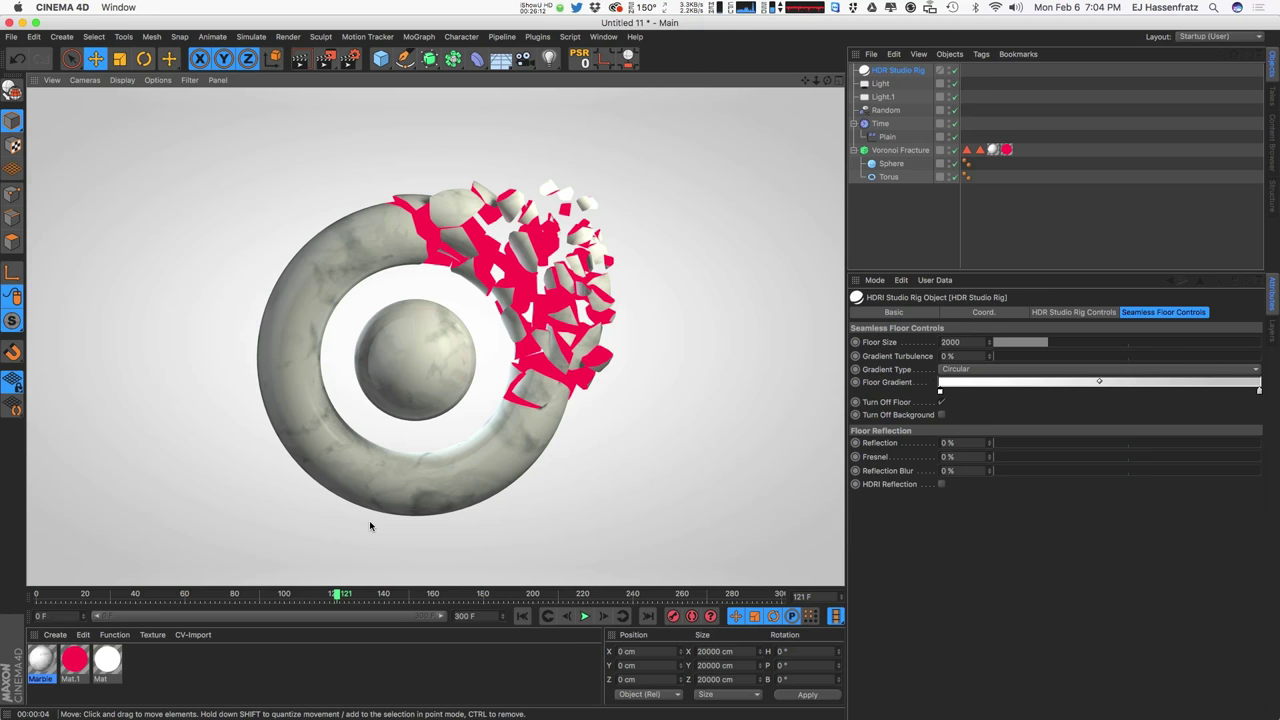
pyautogui.press('a')
# Step: Duplicate the Marble material and rename the copy "Marble - Dark"
pyautogui.keyDown('ctrl'); pyautogui.moveTo(46, 663); pyautogui.dragTo(75, 664); pyautogui.keyUp('ctrl')
pyautogui.press('Delete')
pyautogui.doubleClick(74, 662)
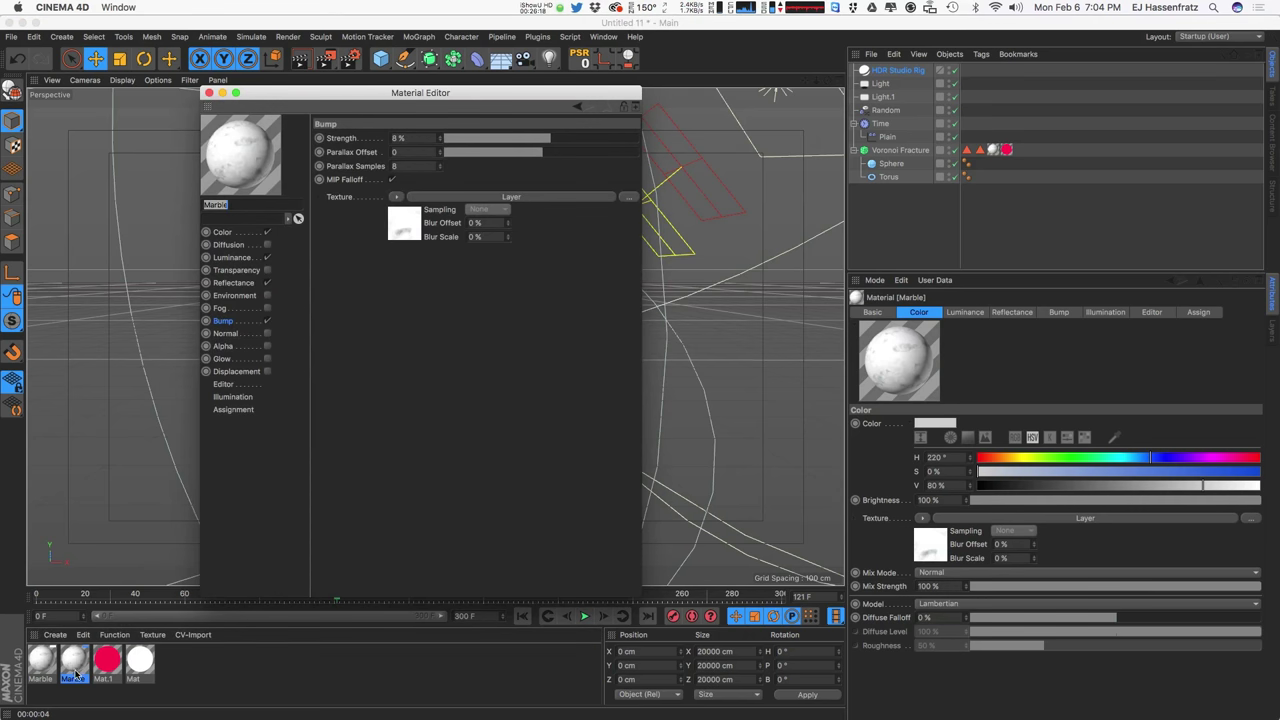
pyautogui.click(254, 202)
pyautogui.write('- Dark')
pyautogui.press('Return')
pyautogui.moveTo(386, 94); pyautogui.dragTo(815, 124)
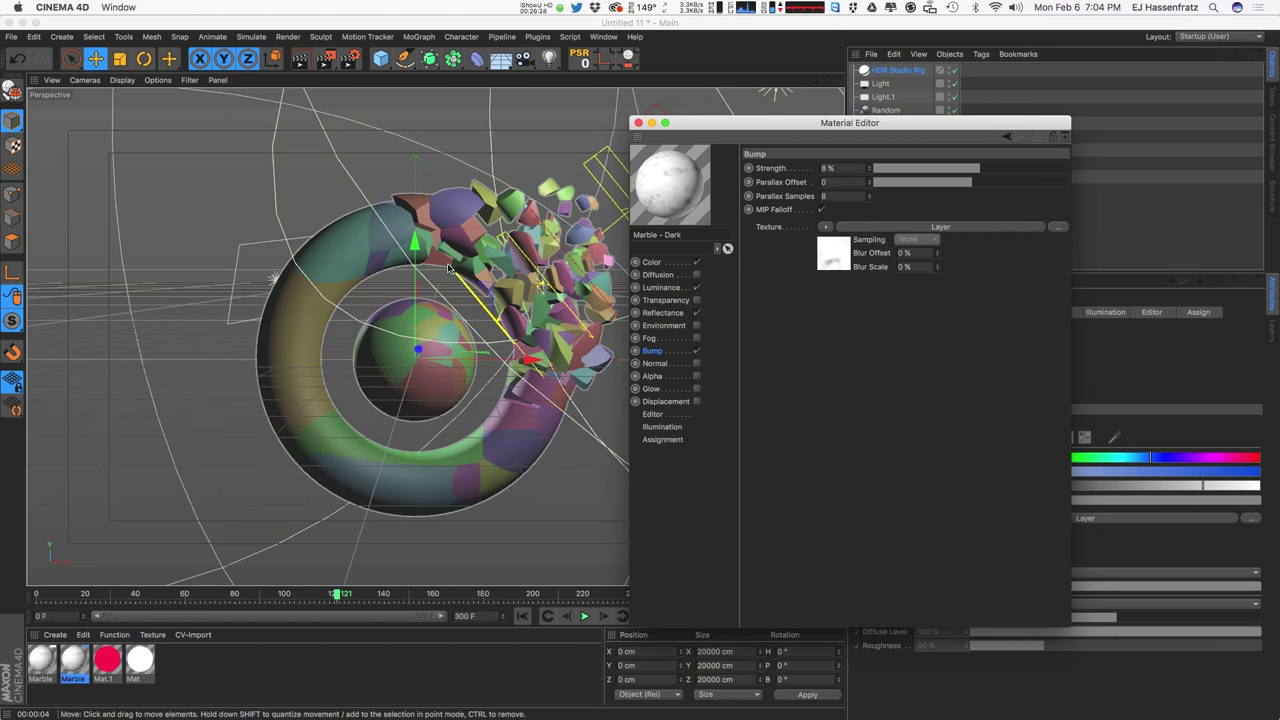
# Step: In Marble - Dark's colour texture, set the Nutous noise to High Clip 57%, Brightness 8%, Contrast 5% and Global Scale 500%
pyautogui.click(652, 262)
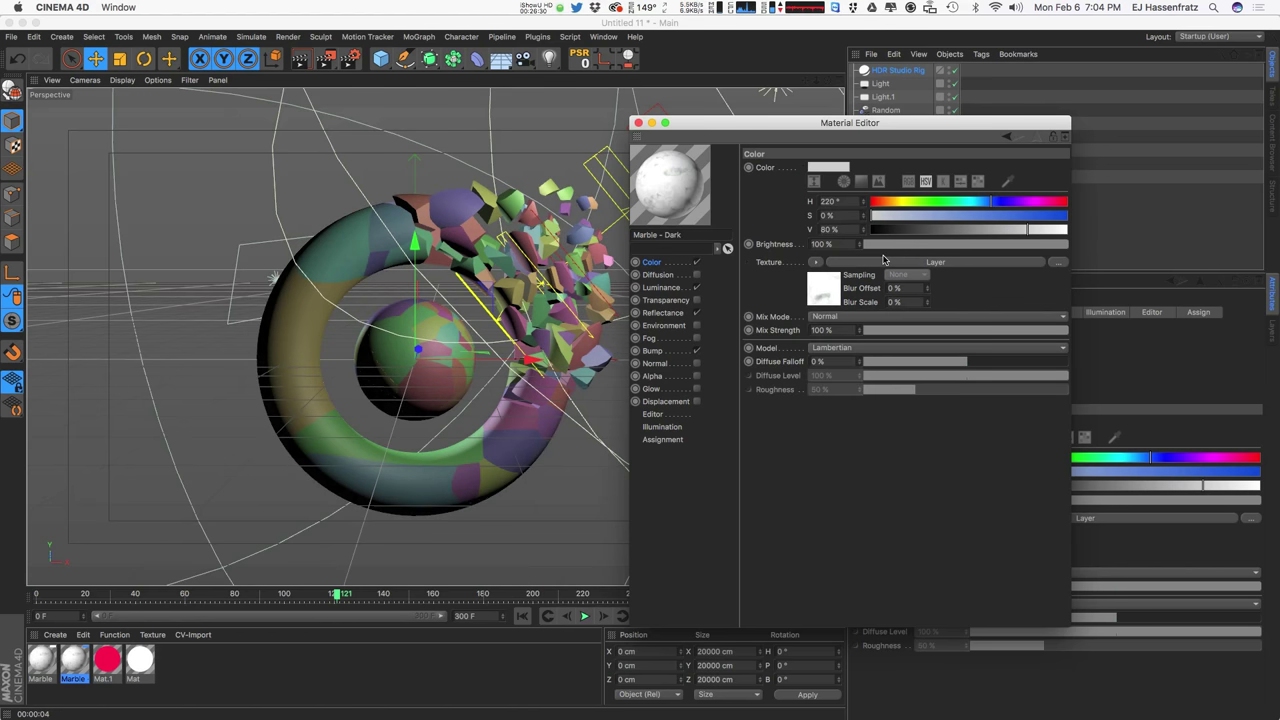
pyautogui.click(858, 254)
pyautogui.click(795, 290)
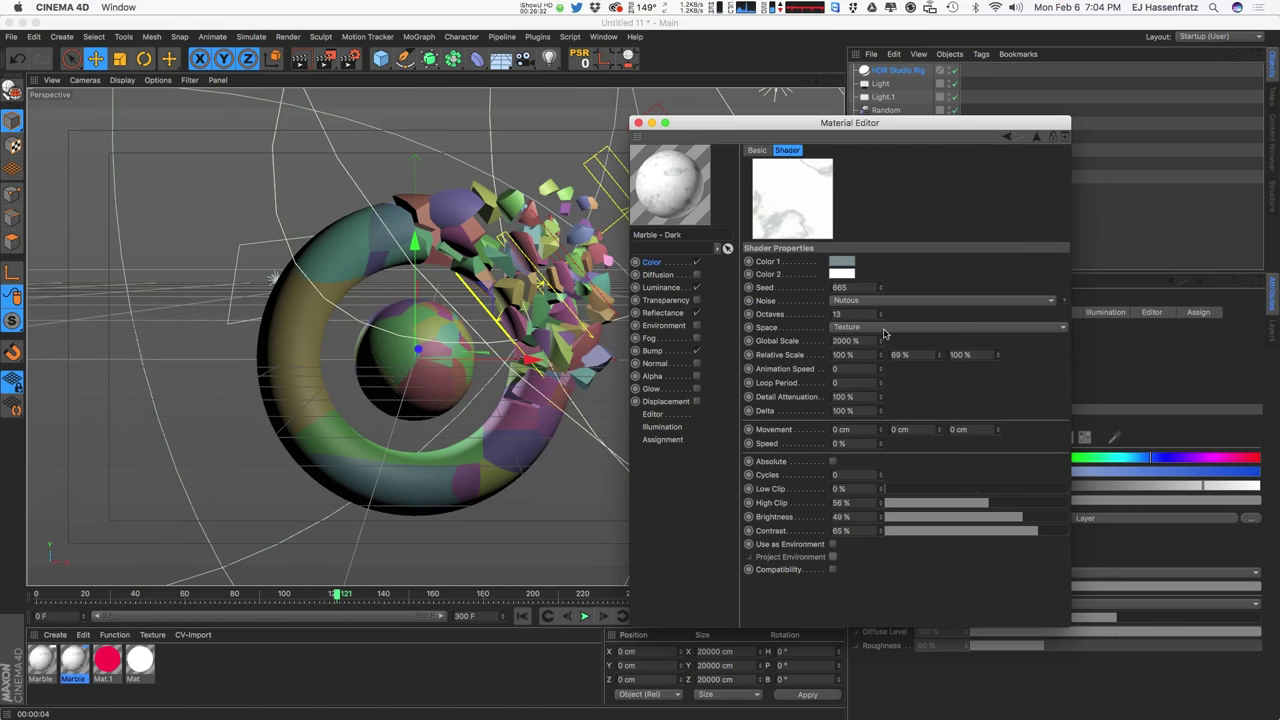
pyautogui.moveTo(1013, 524); pyautogui.dragTo(981, 531)
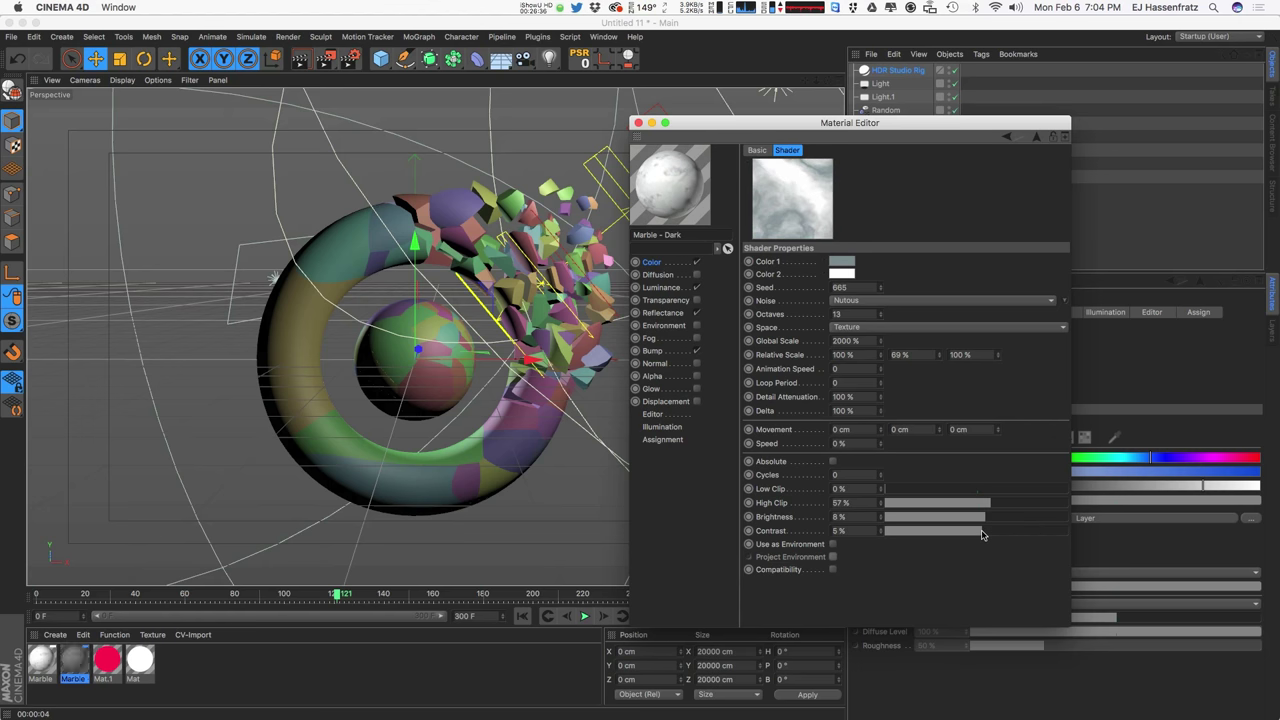
pyautogui.doubleClick(866, 341)
pyautogui.write('500')
pyautogui.press('Return')
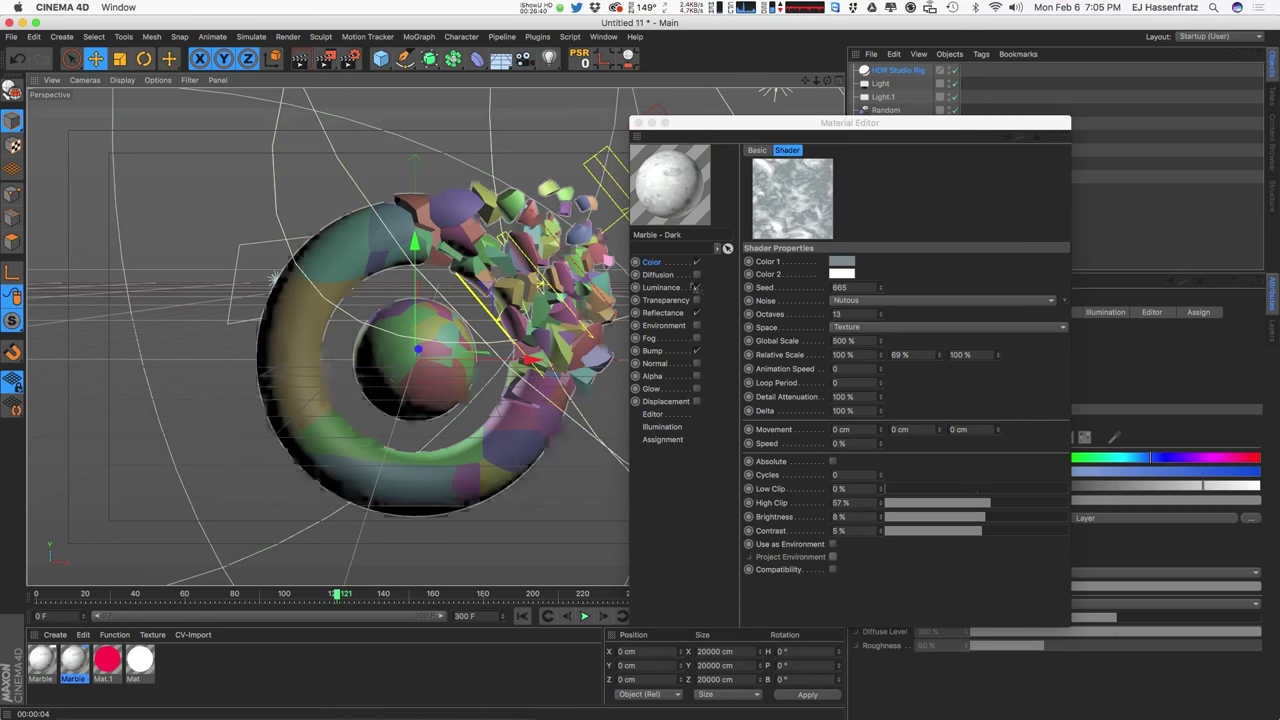
# Step: Set the Naki noise layer of the colour texture to 35% contrast and 250% global scale
pyautogui.click(664, 263)
pyautogui.click(853, 263)
pyautogui.click(797, 307)
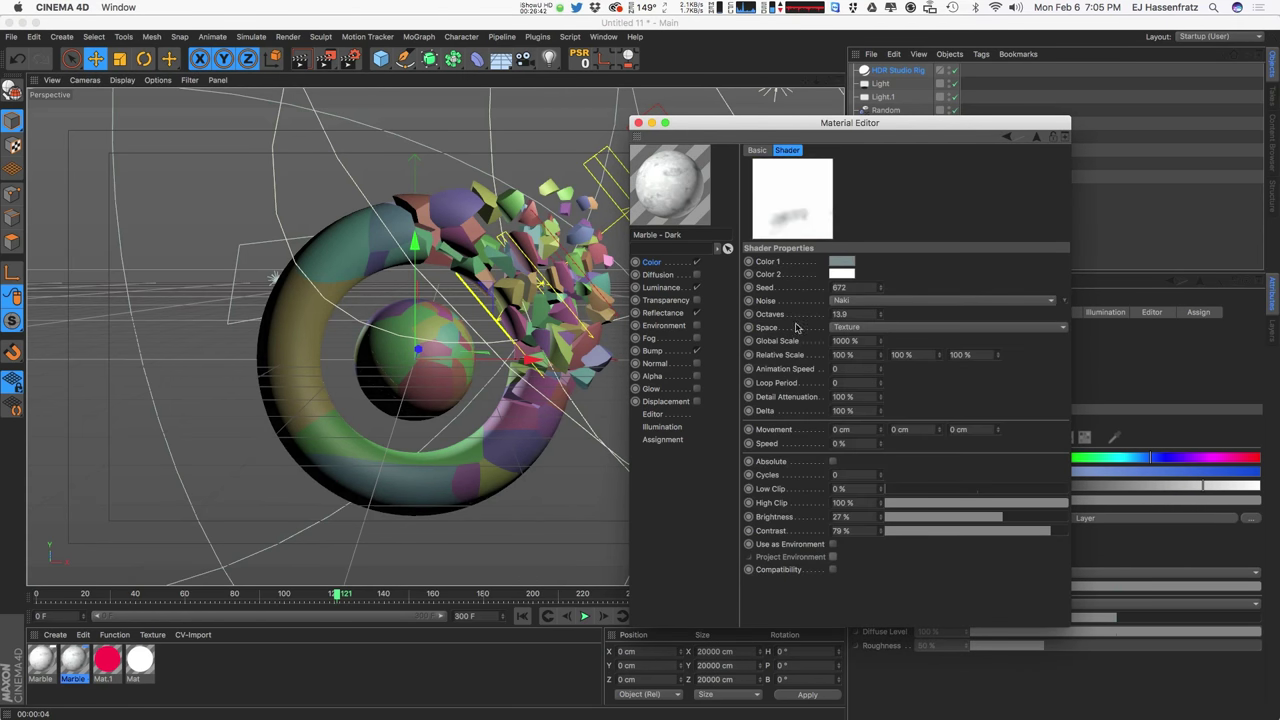
pyautogui.doubleClick(866, 341)
pyautogui.write('500')
pyautogui.press('Return')
pyautogui.moveTo(997, 531)
pyautogui.mouseDown()
pyautogui.moveTo(1020, 543)
pyautogui.moveTo(1008, 531)
pyautogui.mouseUp()
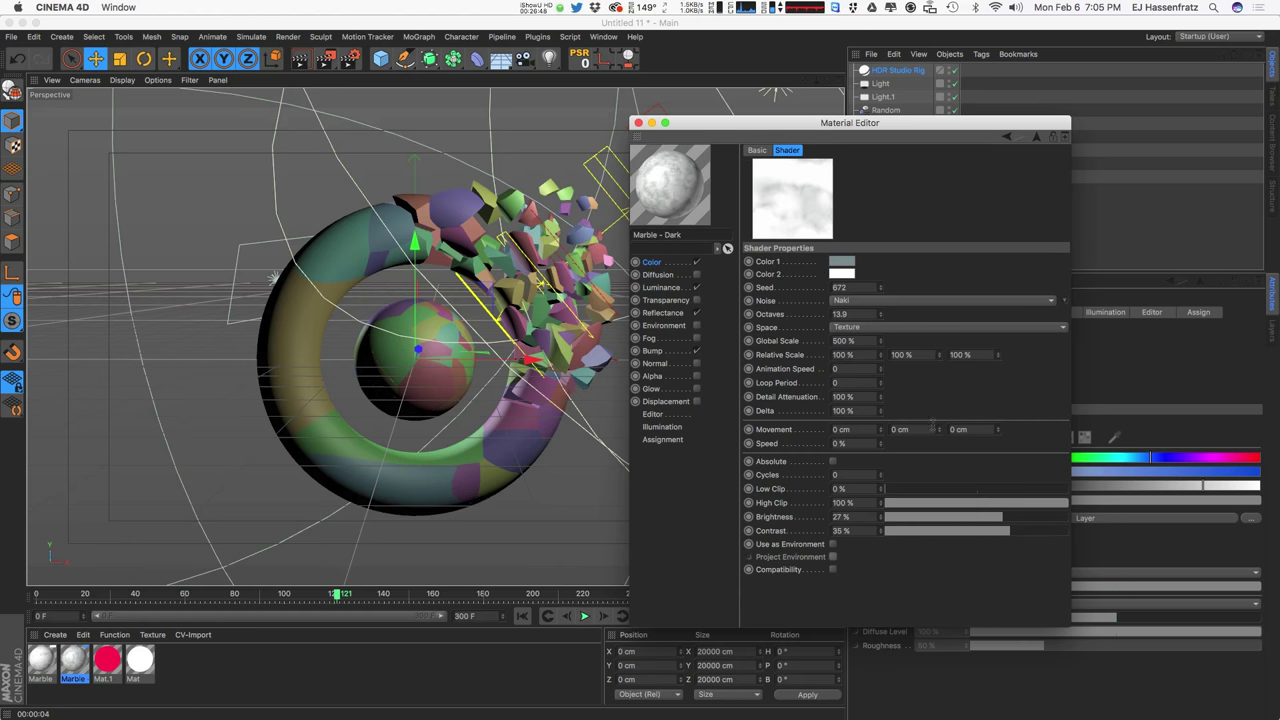
pyautogui.doubleClick(866, 341)
pyautogui.write('250')
pyautogui.press('Return')
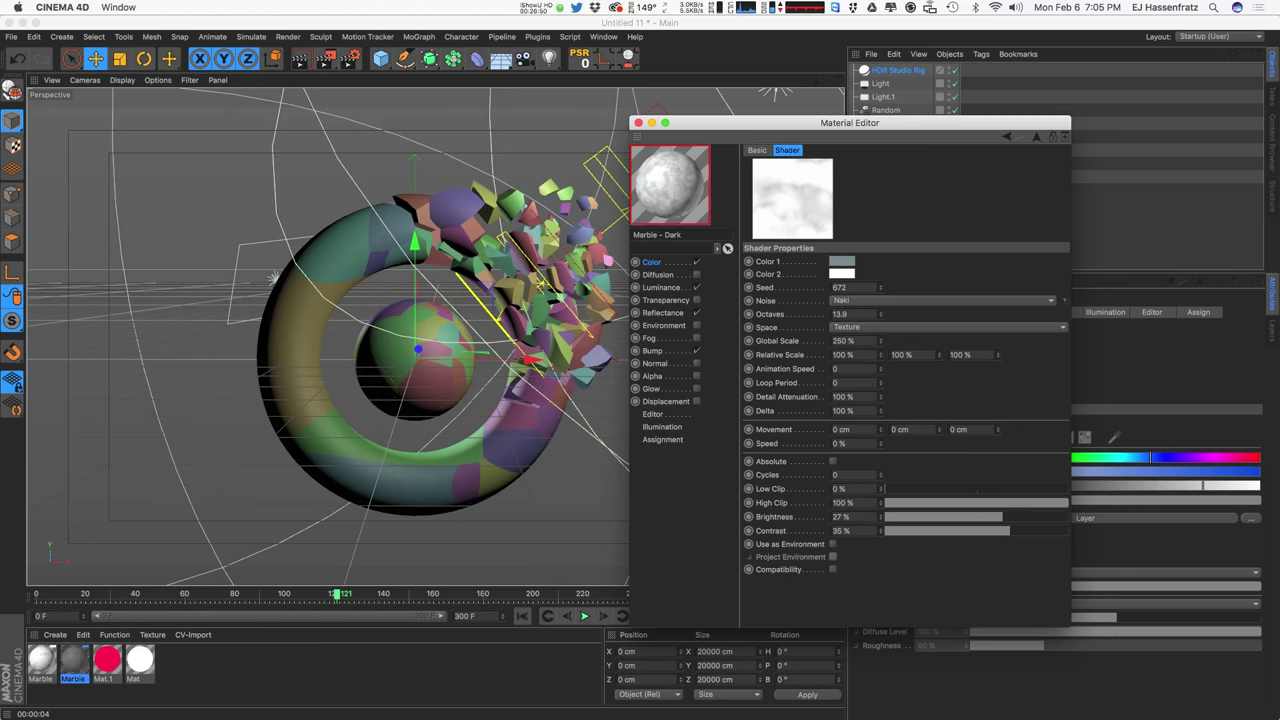
# Step: Try the Dents type on the base noise layer and settle on Luka
pyautogui.click(895, 302)
pyautogui.click(912, 386)
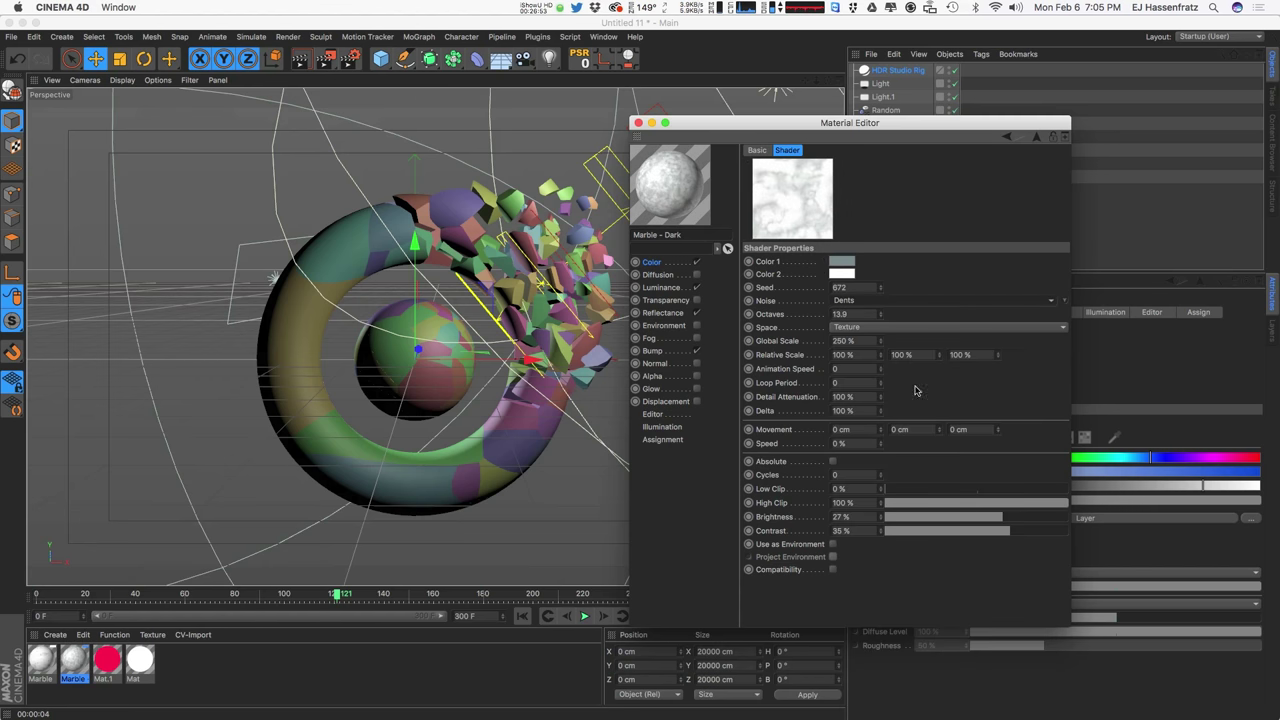
pyautogui.click(928, 301)
pyautogui.click(929, 482)
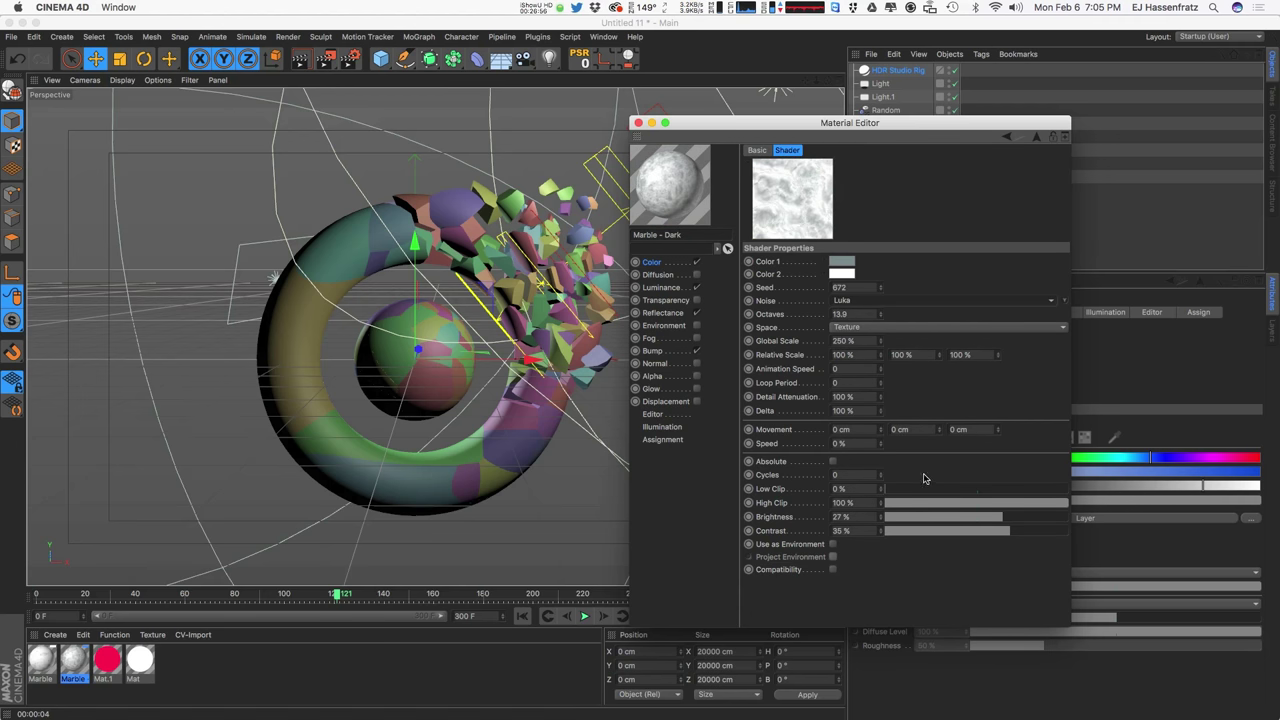
# Step: Reduce the global scale of the Luka noise layer and return to the Color channel
pyautogui.click(669, 263)
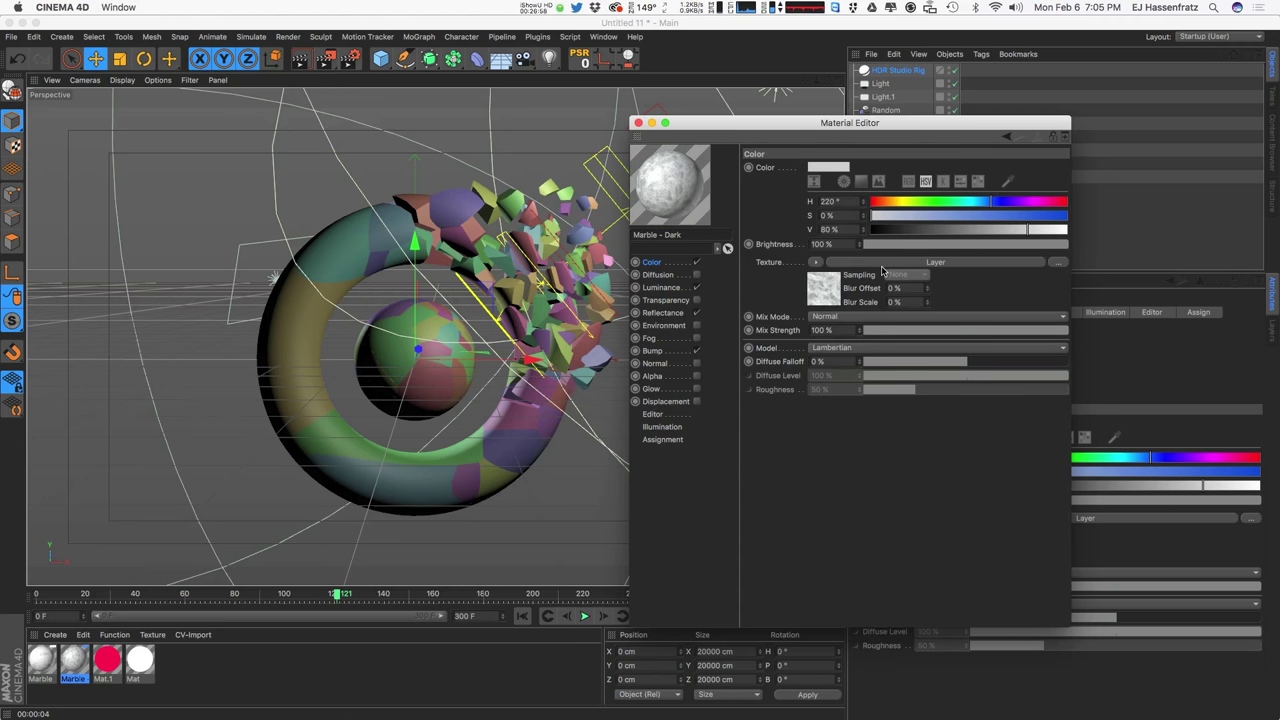
pyautogui.click(843, 263)
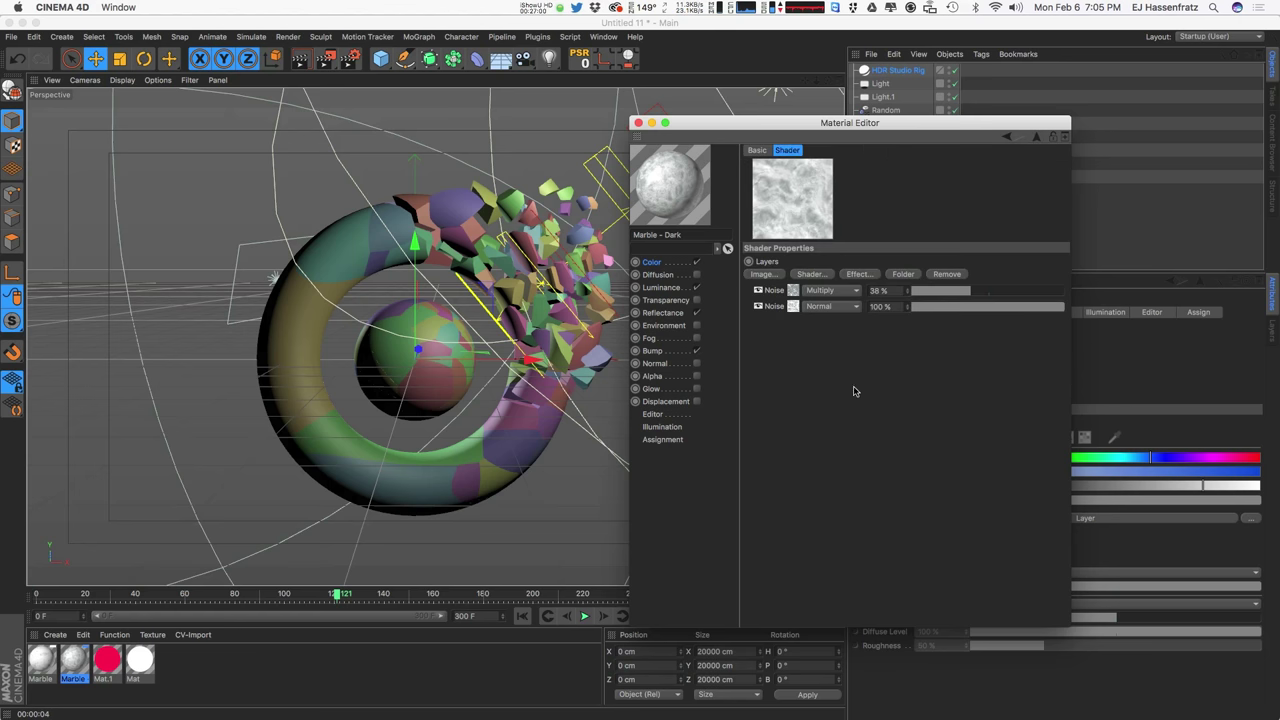
pyautogui.click(794, 306)
pyautogui.click(840, 341)
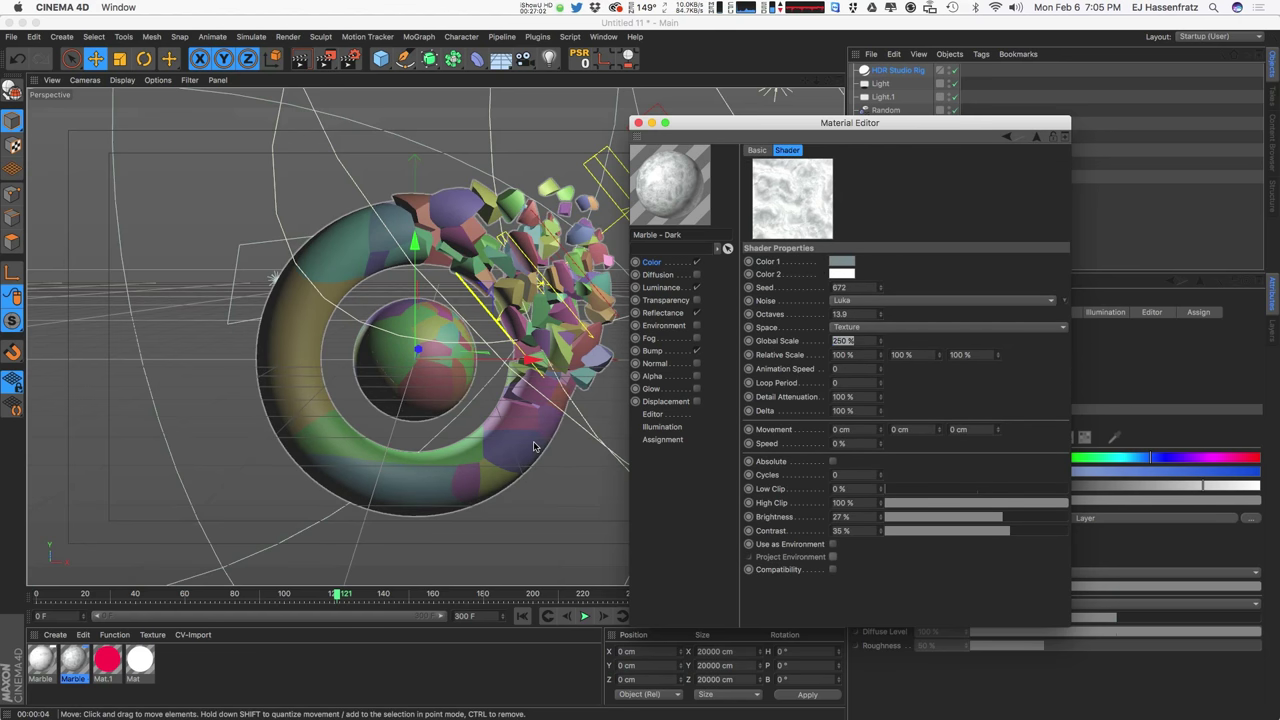
pyautogui.press('Return')
pyautogui.click(666, 264)
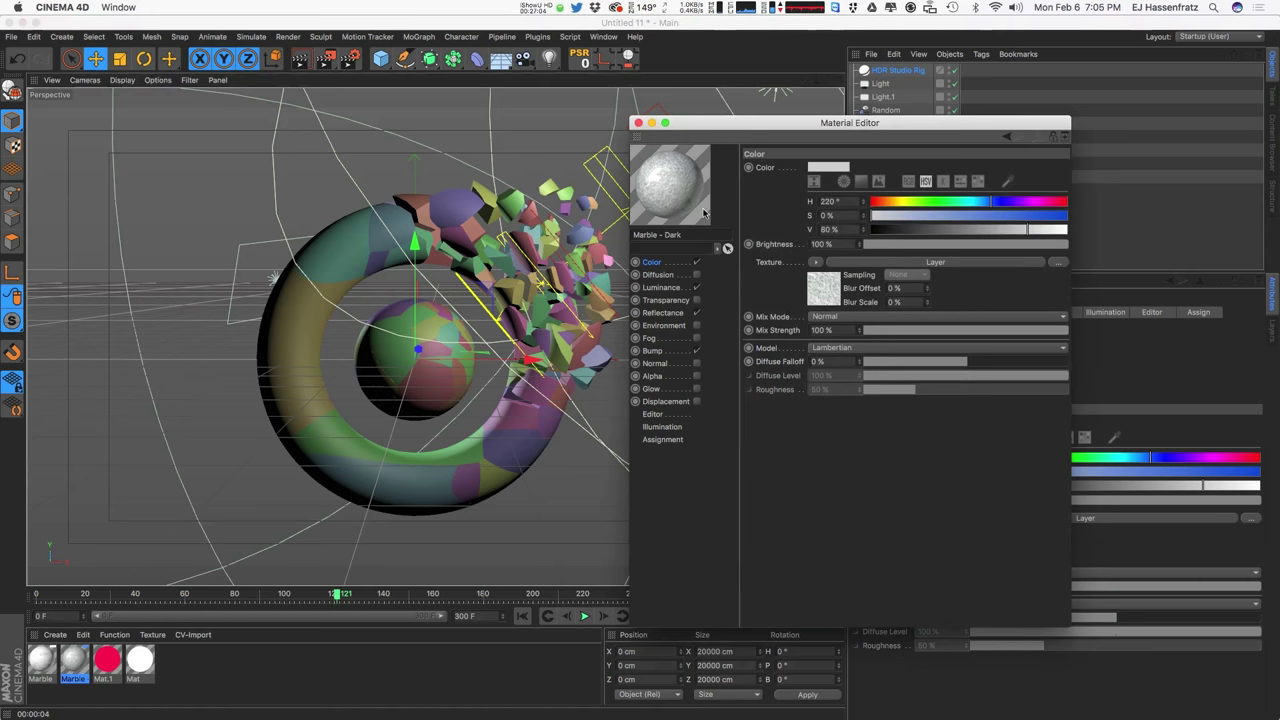
# Step: Try to copy the Color channel's layer texture and paste it into the Luminance channel
pyautogui.click(779, 263)
pyautogui.rightClick(776, 262)
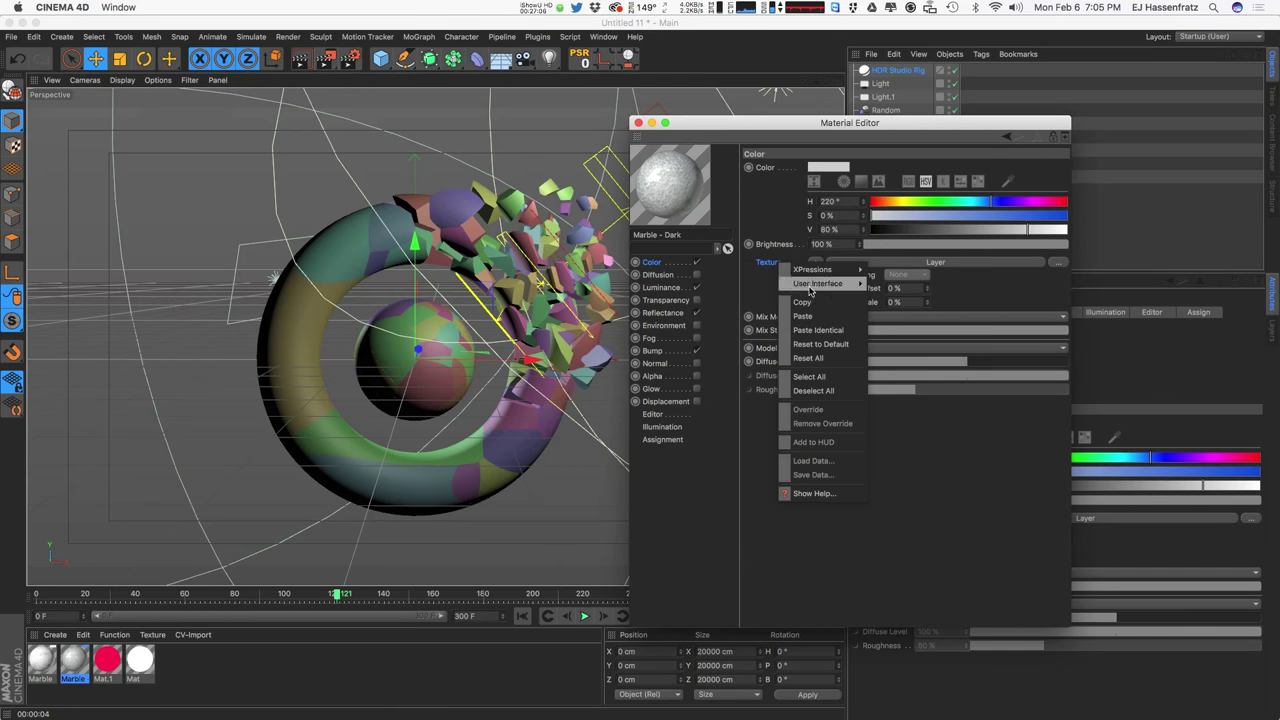
pyautogui.click(814, 304)
pyautogui.click(662, 287)
pyautogui.rightClick(768, 263)
pyautogui.click(785, 320)
pyautogui.rightClick(775, 260)
pyautogui.click(807, 315)
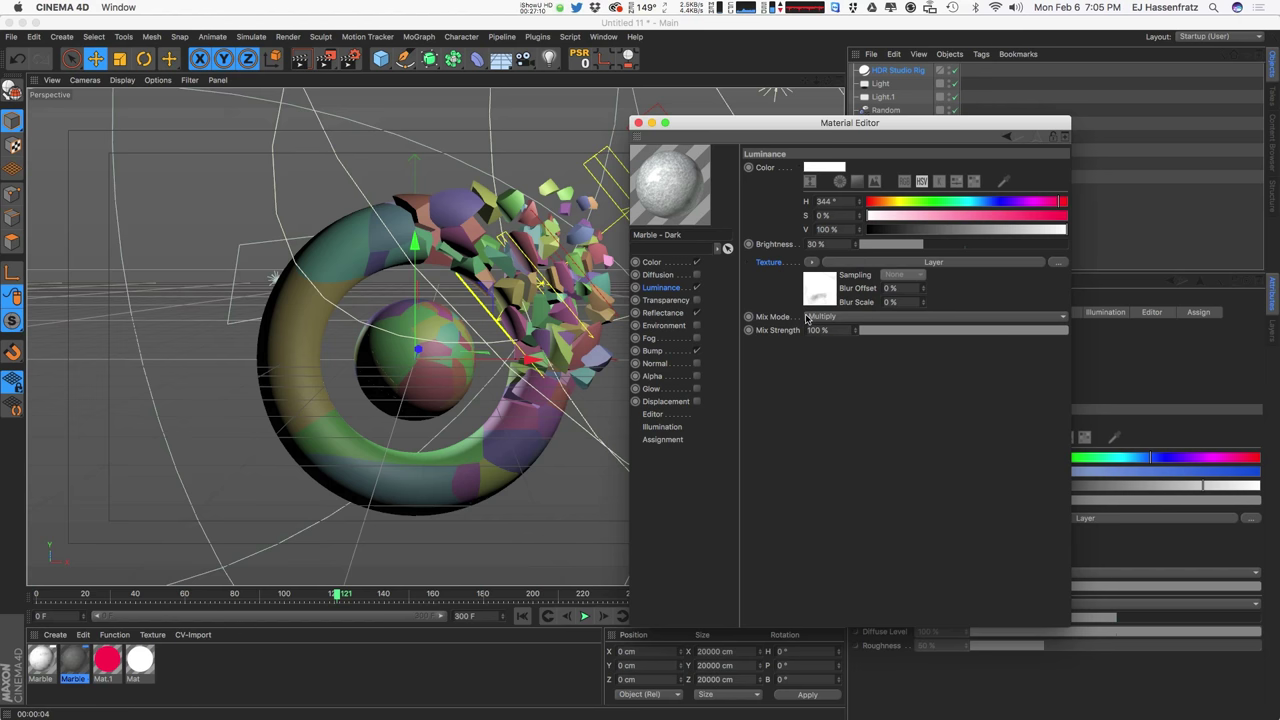
# Step: Darken the luminance colour to 29% value, and set the Color channel to Multiply mix mode with 68% value
pyautogui.click(927, 230)
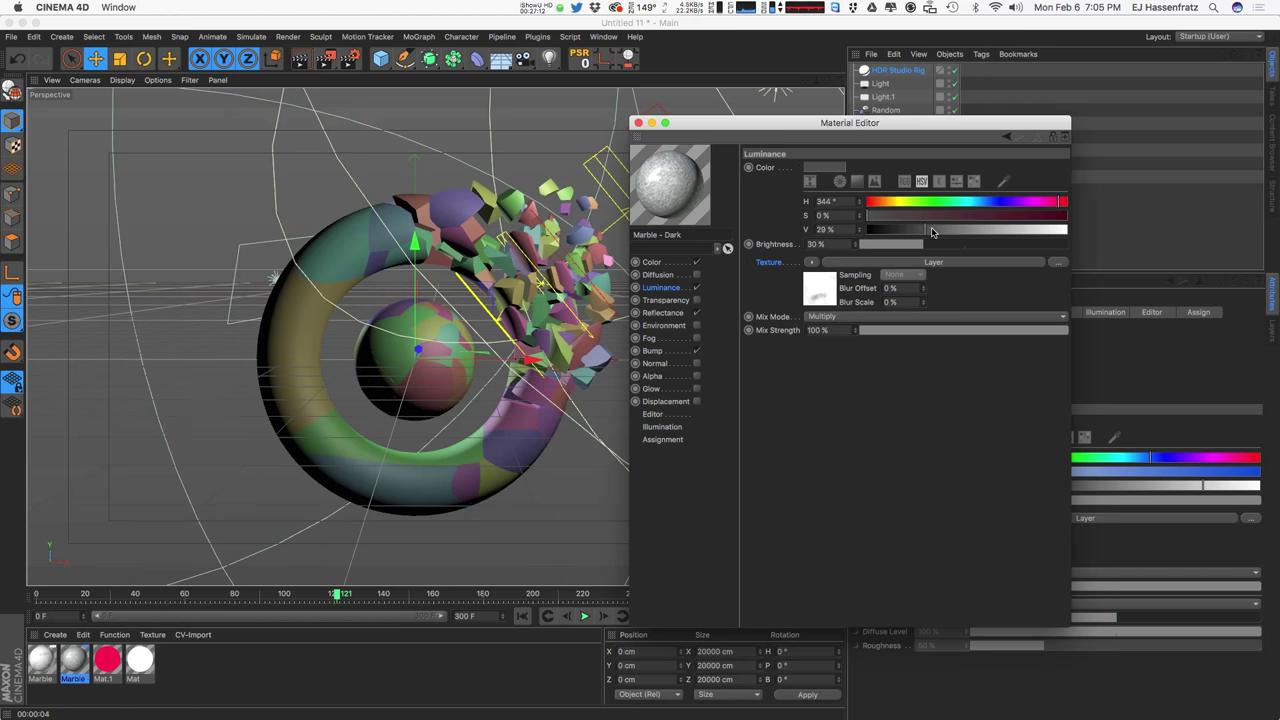
pyautogui.click(677, 262)
pyautogui.click(899, 316)
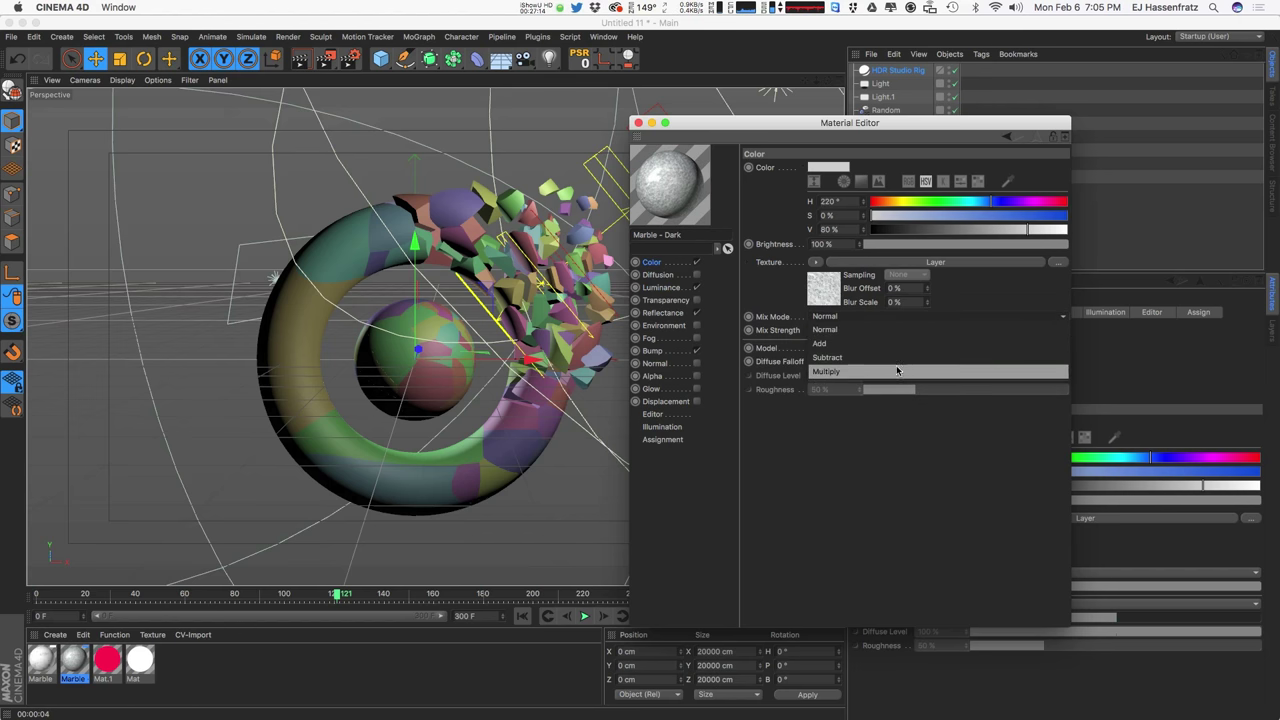
pyautogui.click(895, 373)
pyautogui.moveTo(1026, 232); pyautogui.dragTo(1004, 232)
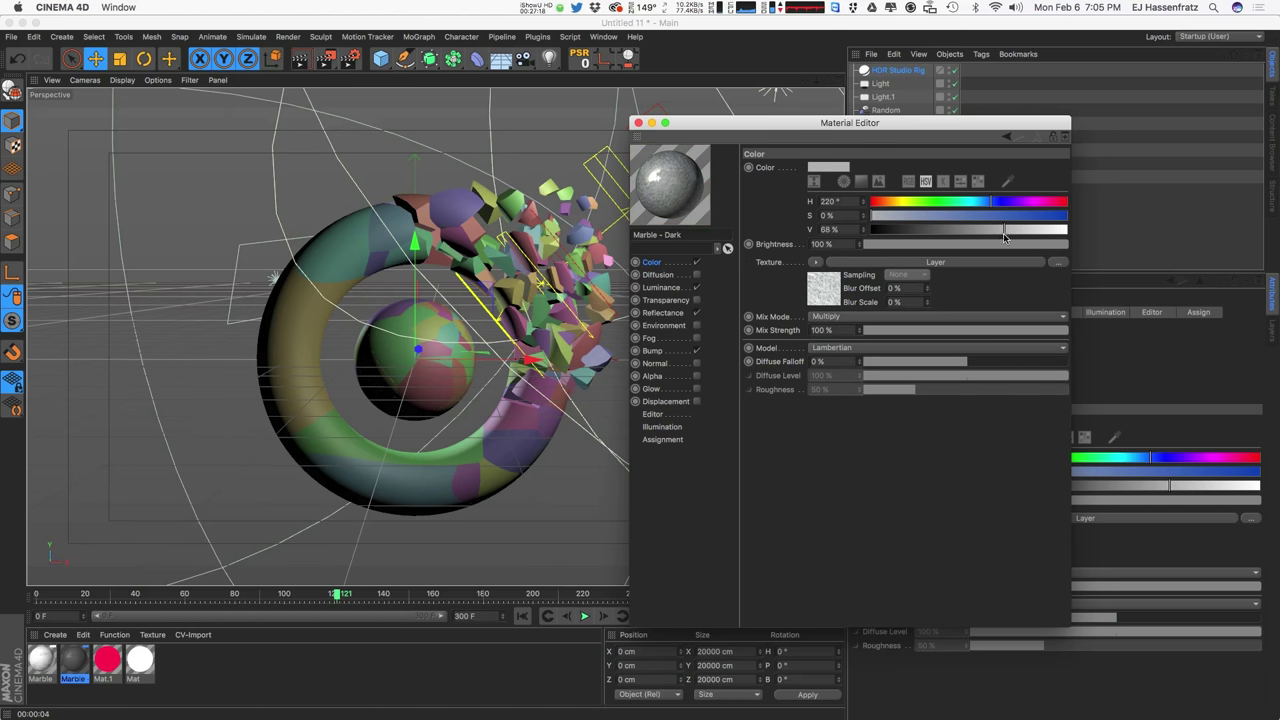
# Step: Disable reflectance Layer 1 on the dark marble material and try to paste the copied layer texture into the Bump channel
pyautogui.click(663, 312)
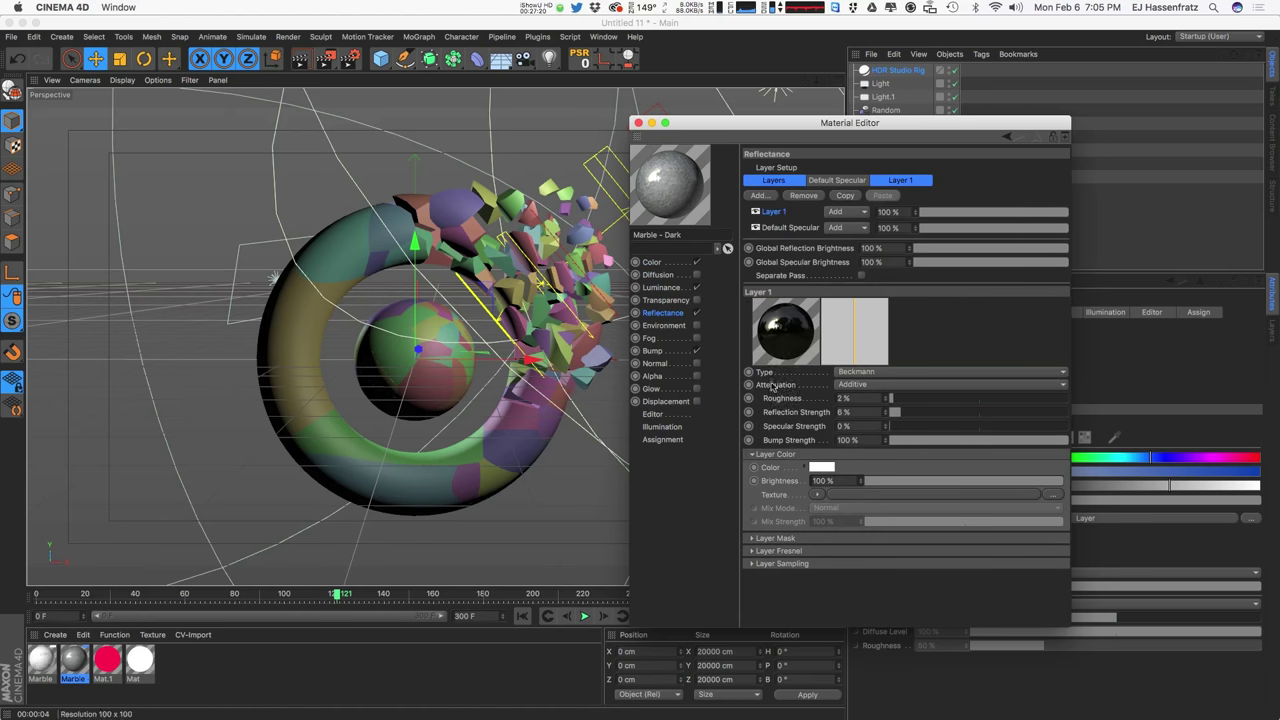
pyautogui.click(755, 212)
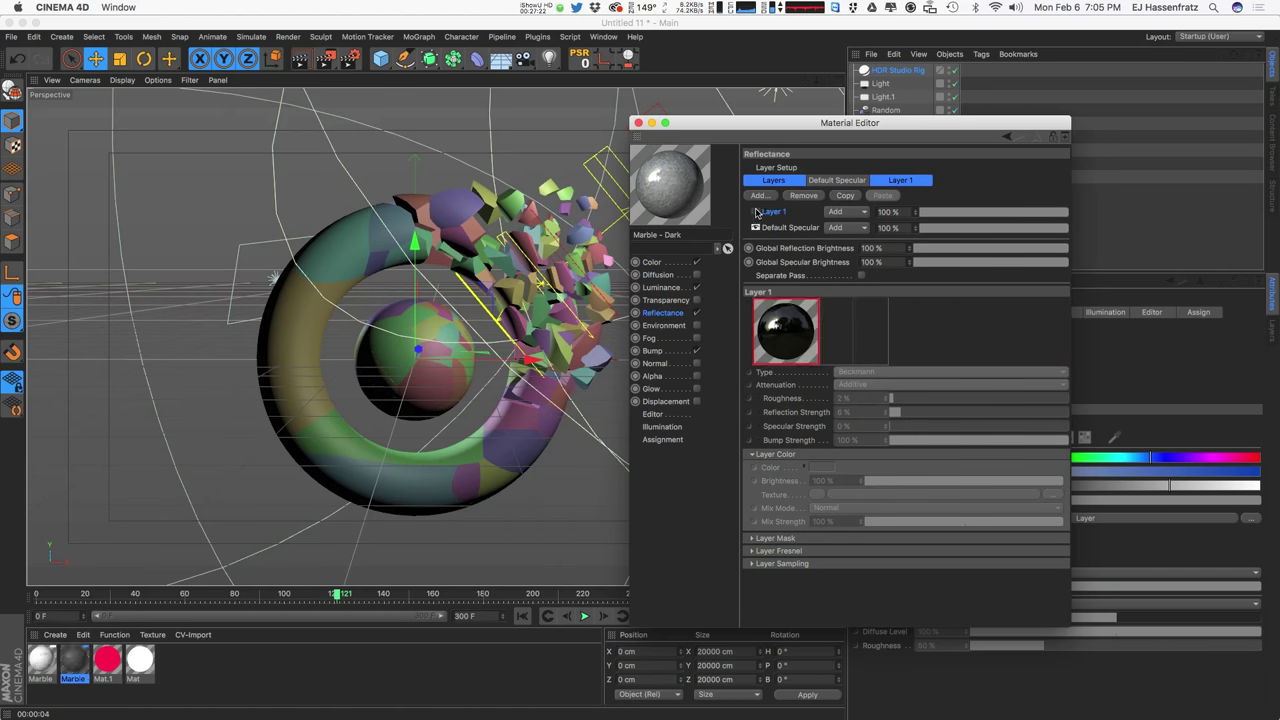
pyautogui.click(653, 351)
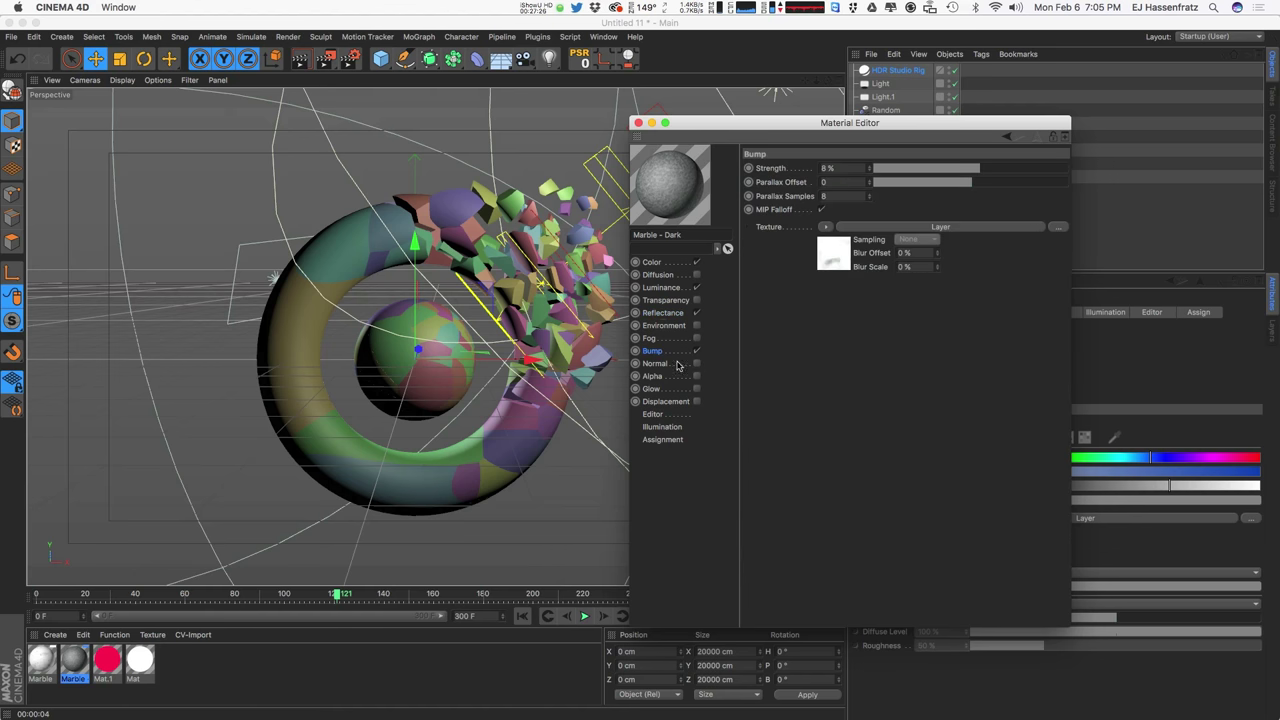
pyautogui.rightClick(790, 240)
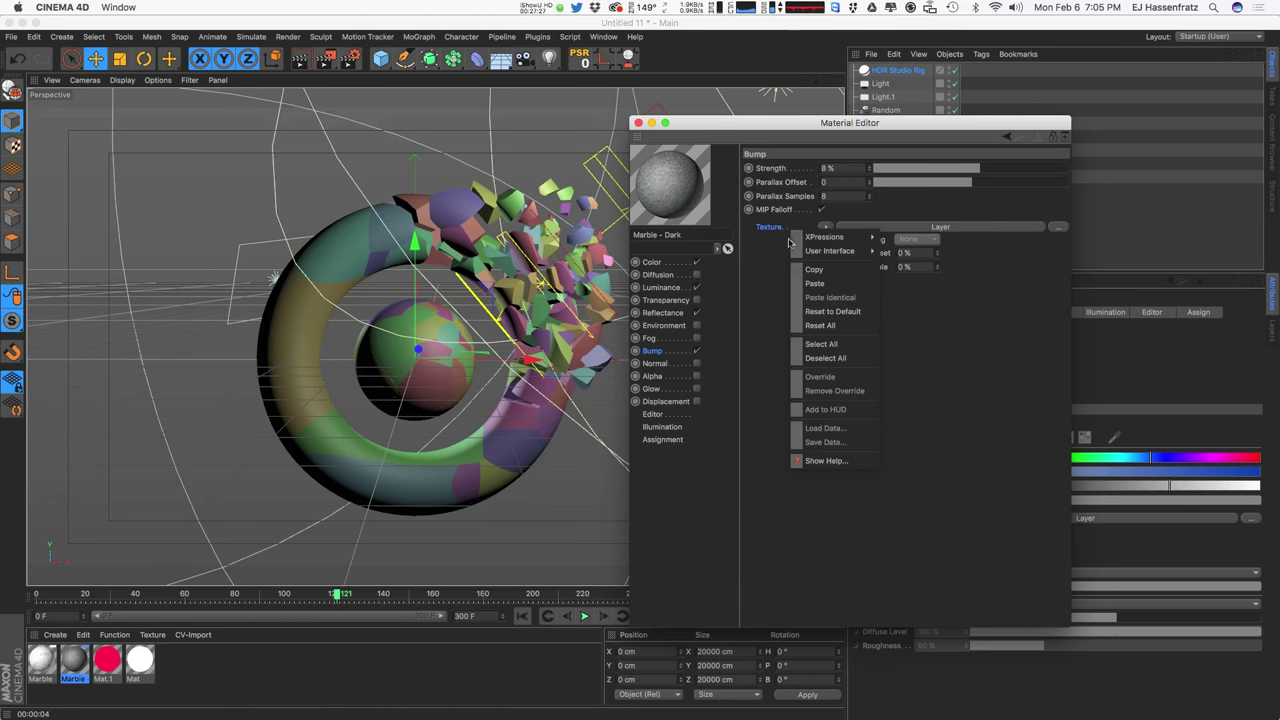
pyautogui.click(815, 284)
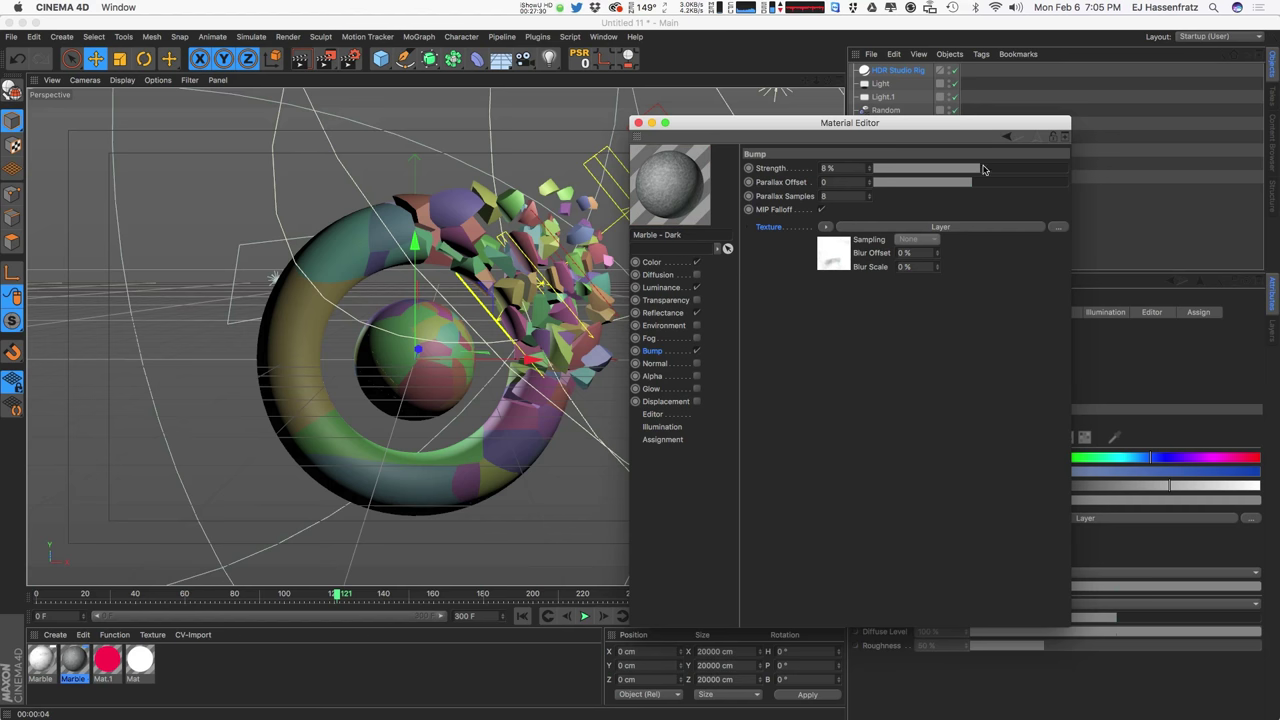
# Step: Raise the dark marble's bump strength to 330% with a parallax offset of 30, and close the material editor
pyautogui.moveTo(983, 170); pyautogui.dragTo(1005, 163)
pyautogui.moveTo(930, 91); pyautogui.dragTo(932, 56)
pyautogui.click(981, 184)
pyautogui.moveTo(869, 167); pyautogui.dragTo(869, 141)
pyautogui.click(641, 123)
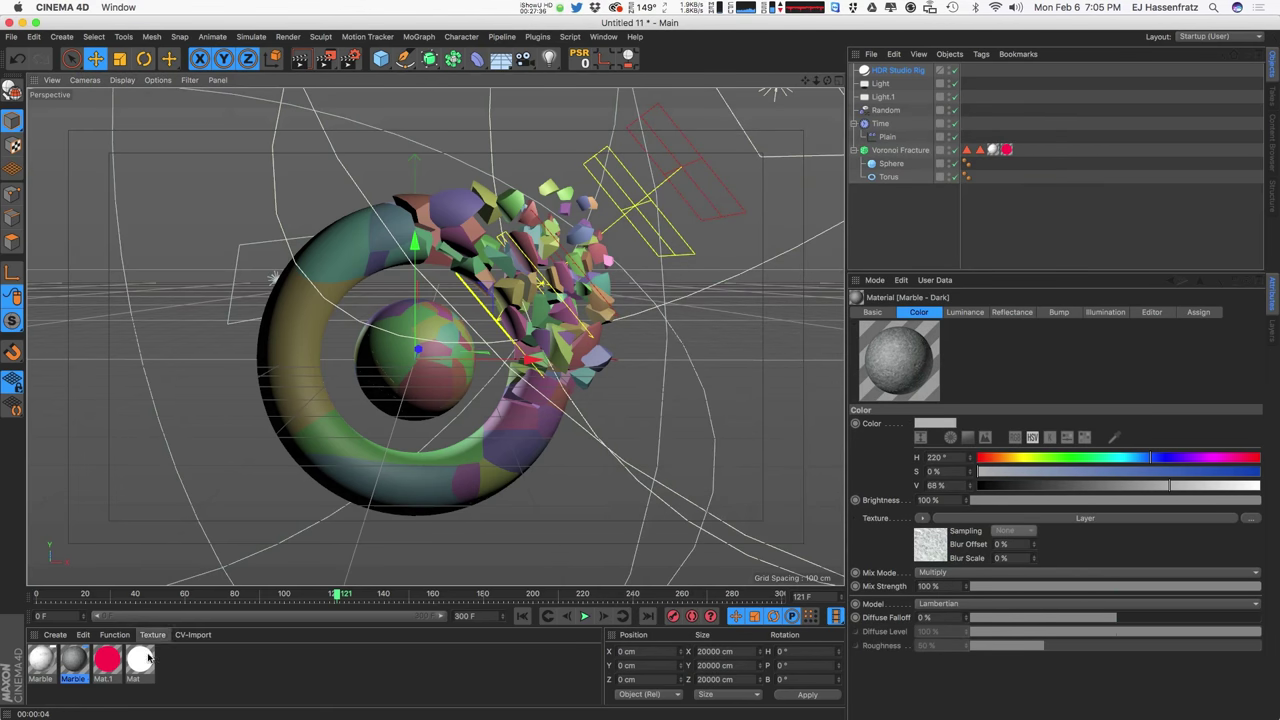
# Step: Replace Mat.1 with Marble - Dark on the Voronoi Fracture's Inside Faces texture tag and render the view
pyautogui.click(1007, 150)
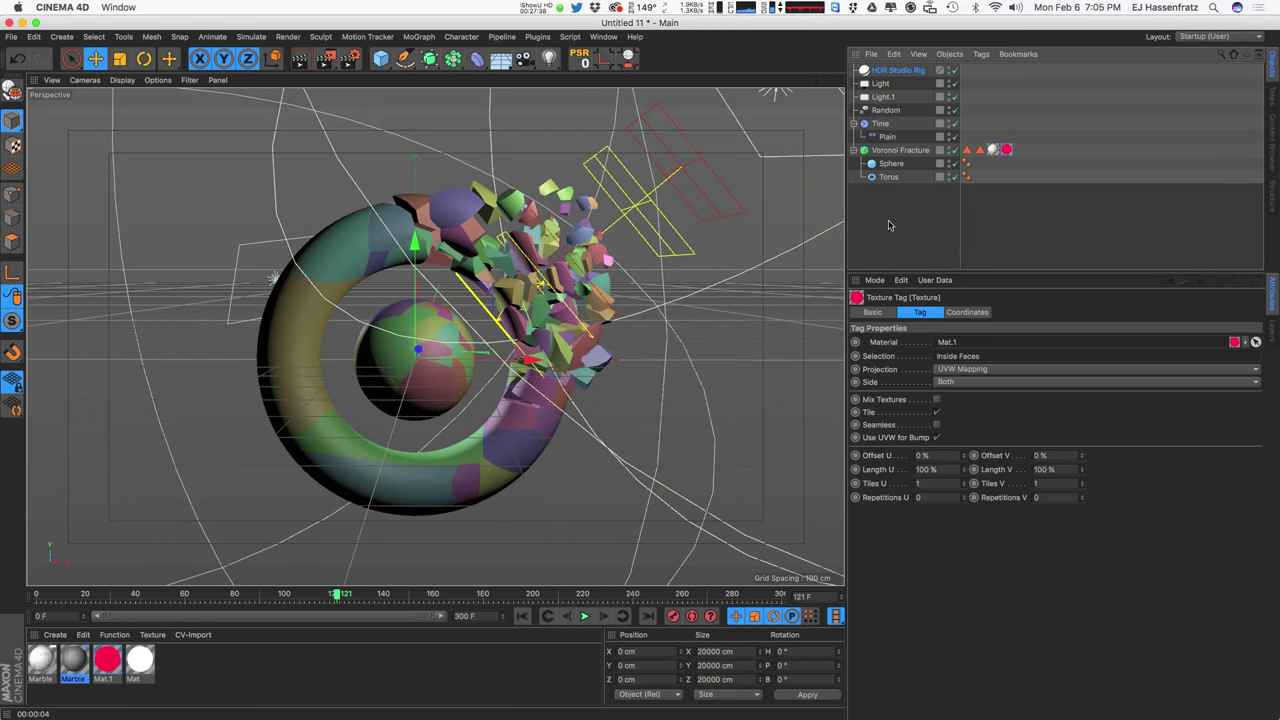
pyautogui.moveTo(78, 681); pyautogui.dragTo(220, 645)
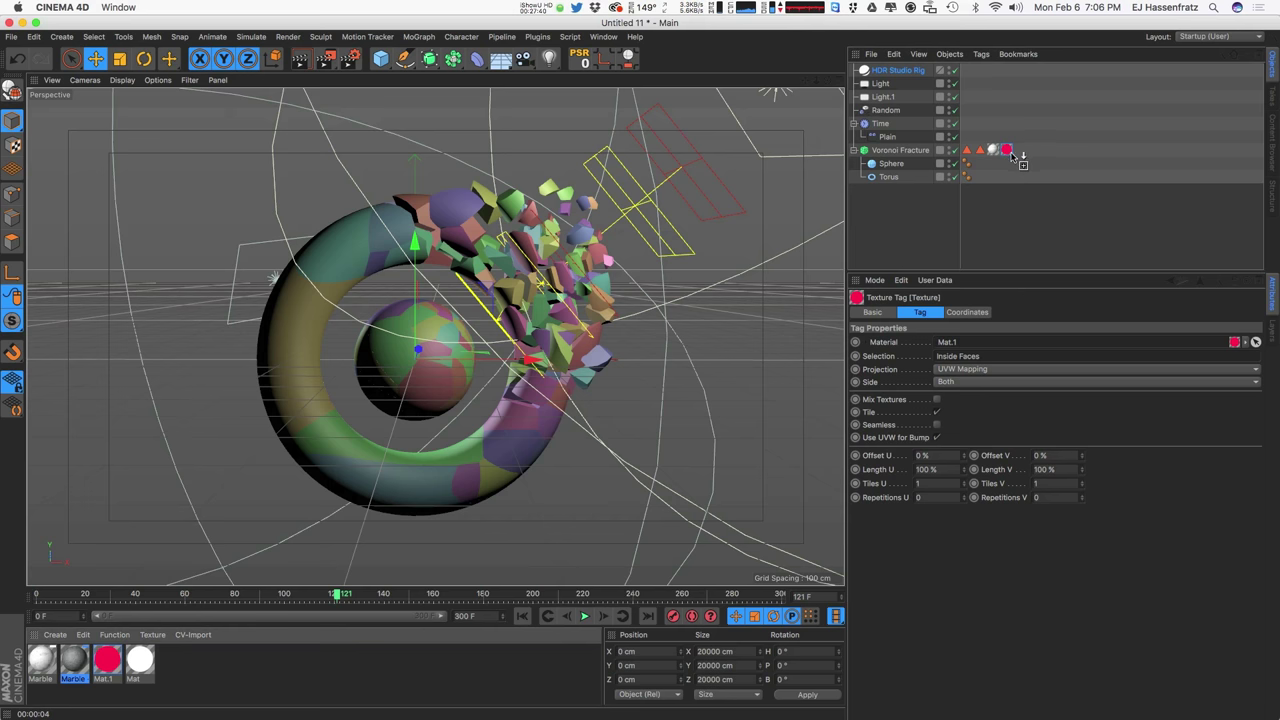
pyautogui.moveTo(1010, 152); pyautogui.dragTo(1007, 151)
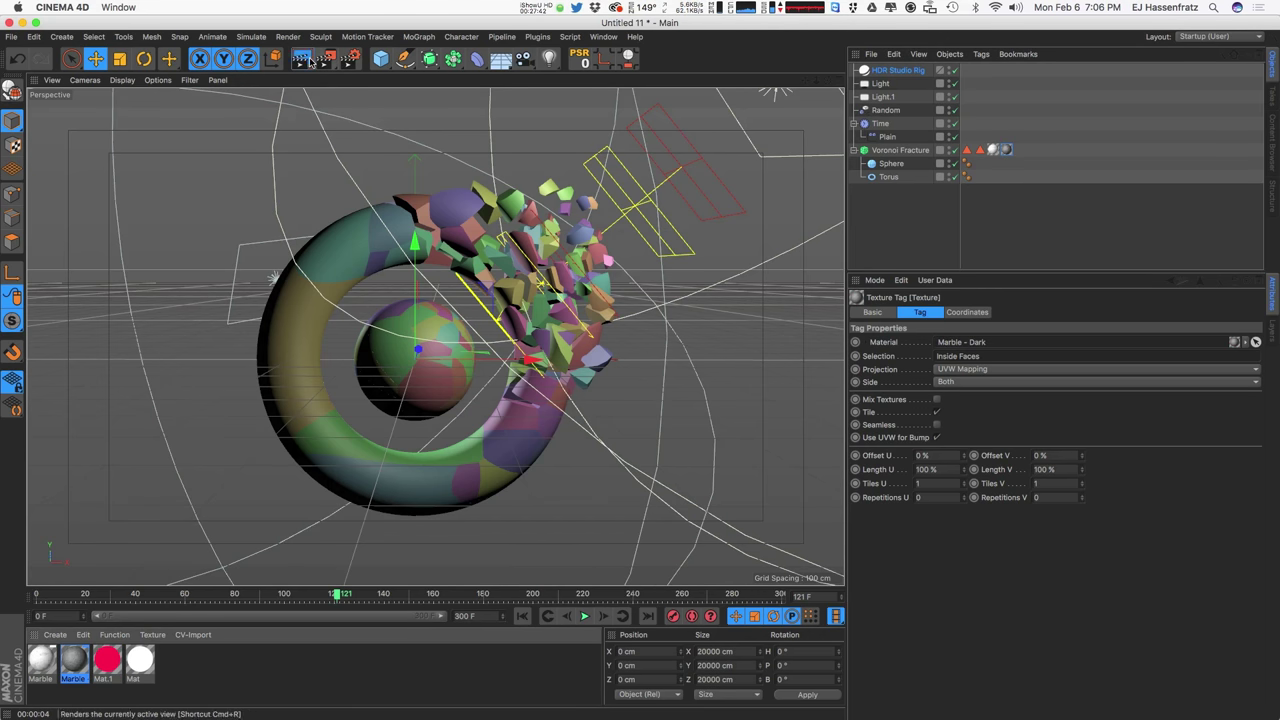
pyautogui.press('super+r')
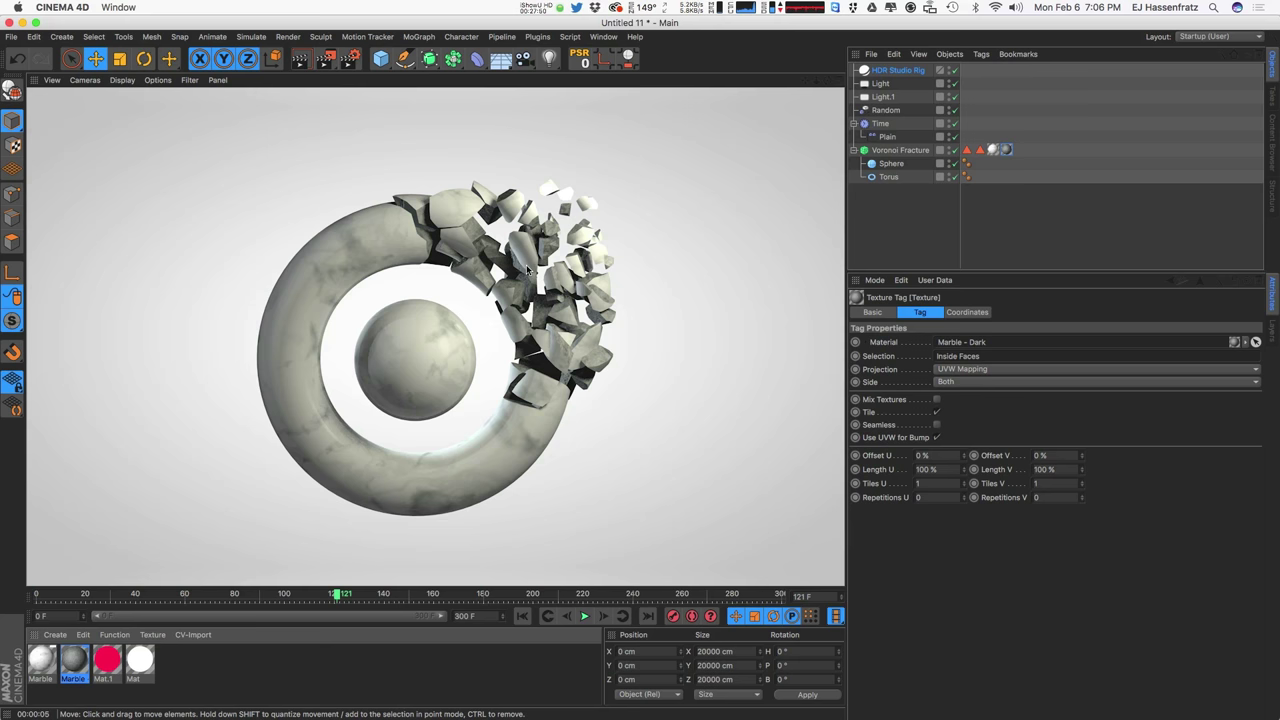
# Step: Darken the Marble - Dark material's colour to 54% value, adjust its luminance colour, and test-render the view
pyautogui.doubleClick(75, 660)
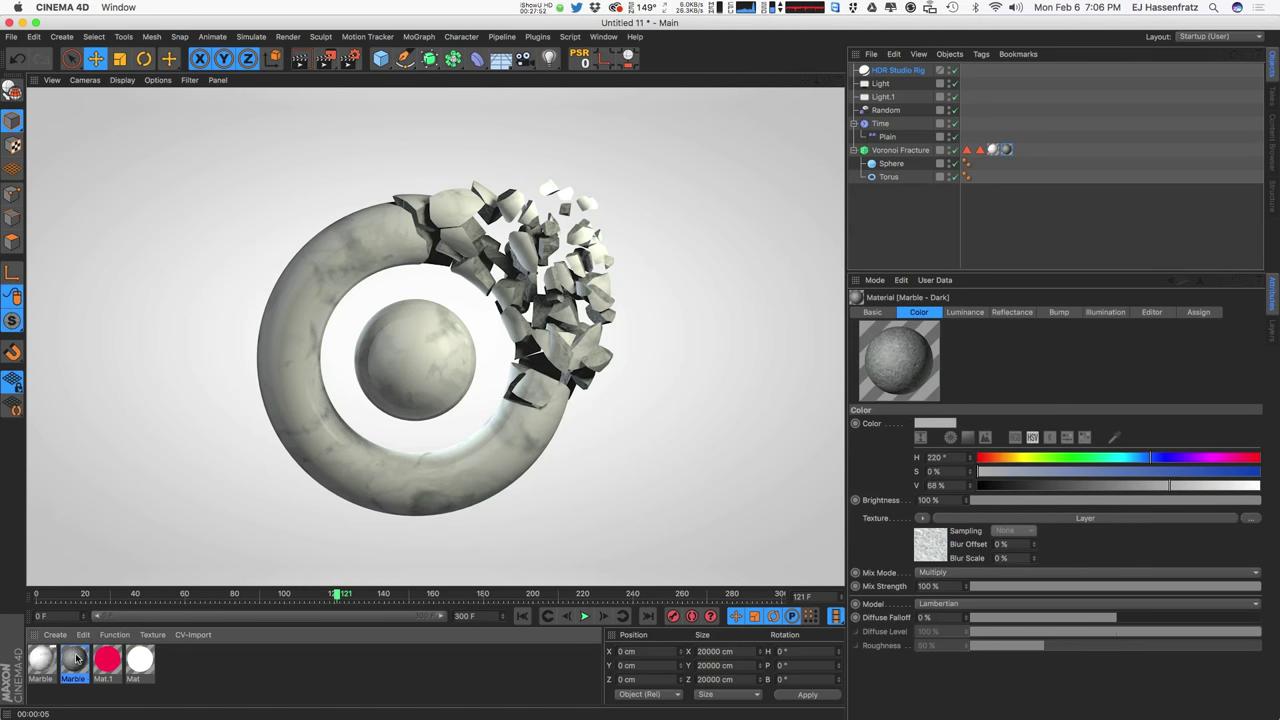
pyautogui.moveTo(353, 88); pyautogui.dragTo(517, 88)
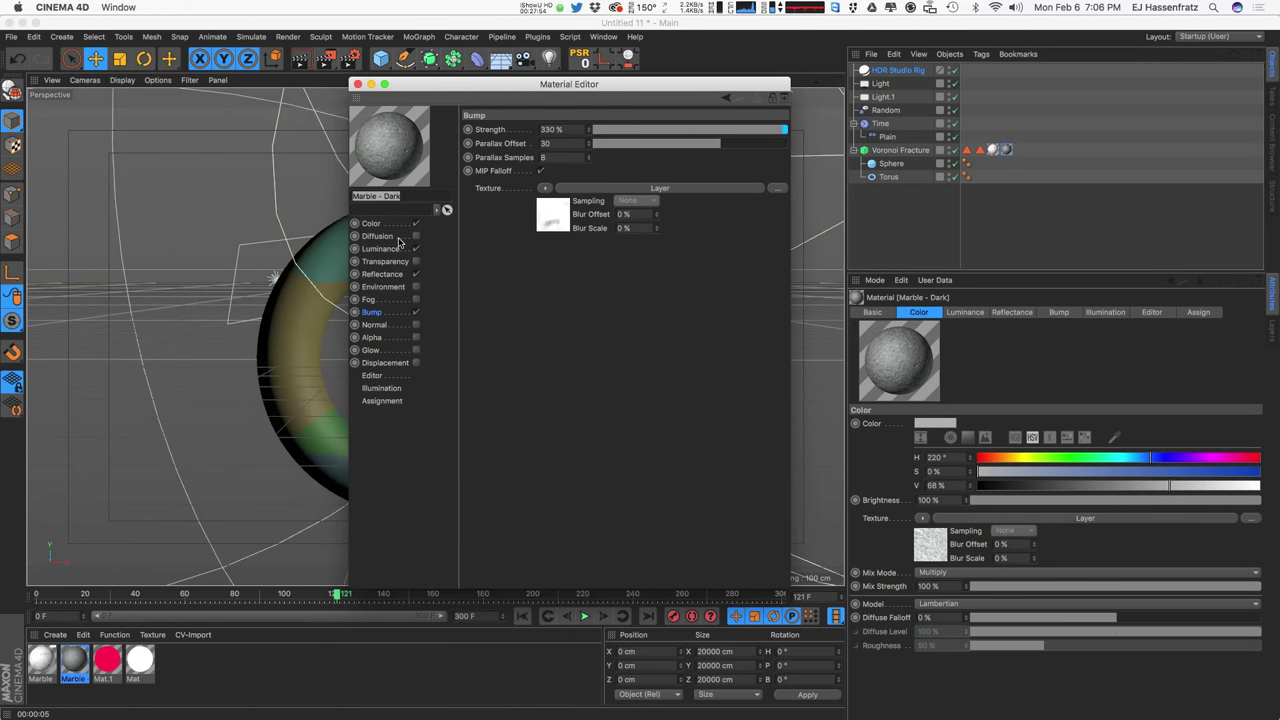
pyautogui.click(370, 223)
pyautogui.moveTo(725, 197); pyautogui.dragTo(683, 197)
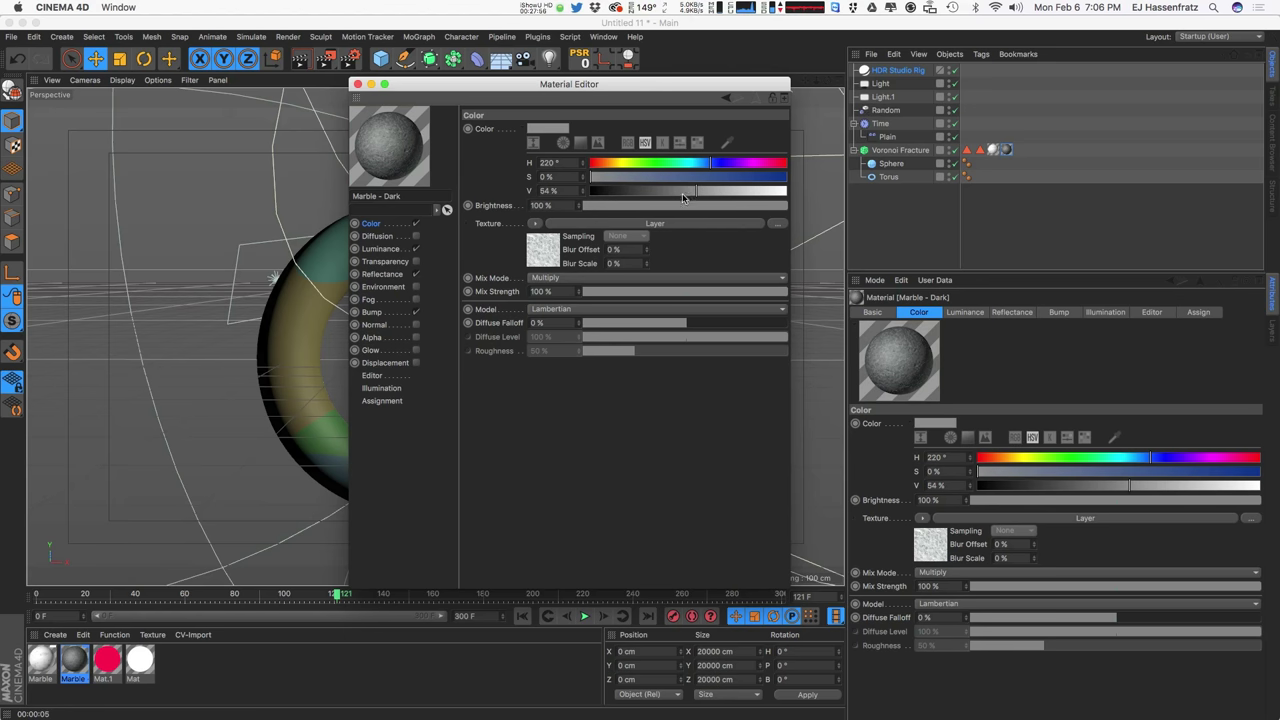
pyautogui.click(380, 249)
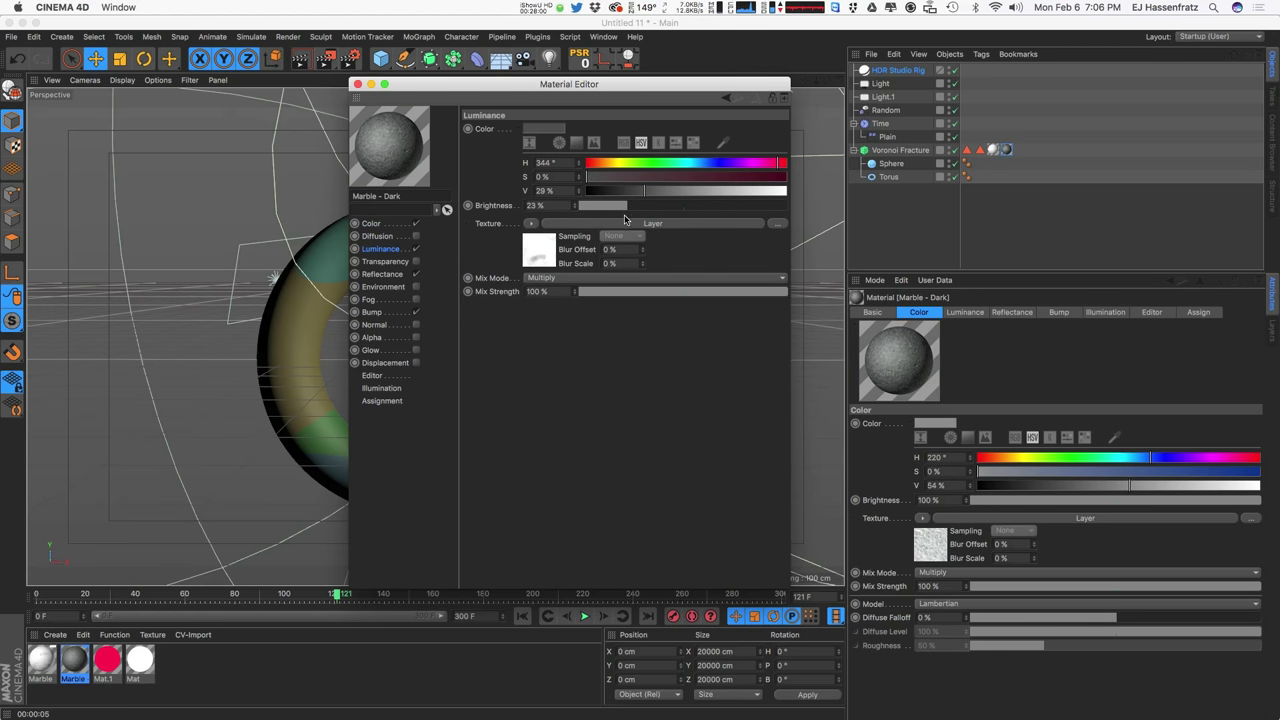
pyautogui.moveTo(634, 181); pyautogui.dragTo(628, 182)
pyautogui.click(358, 85)
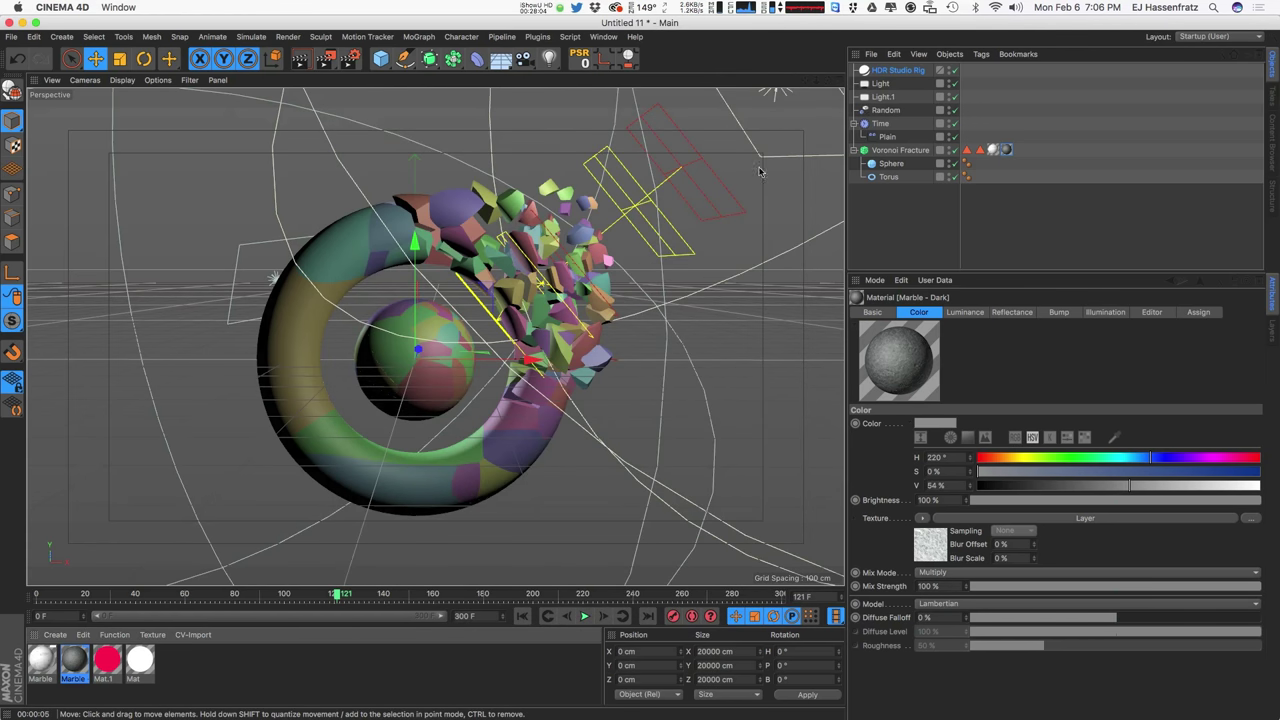
pyautogui.click(299, 58)
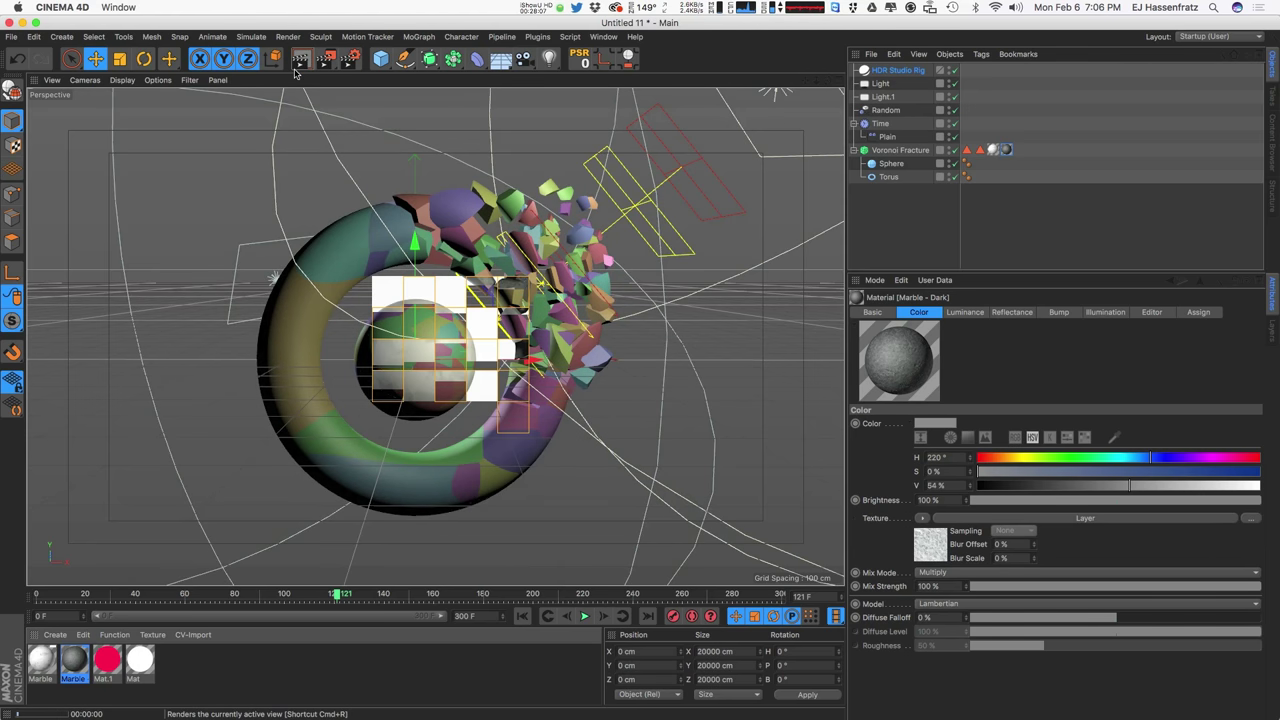
# Step: Add Ambient Occlusion to the render settings with a maximum ray length of 3000 cm, and render the view
pyautogui.click(355, 62)
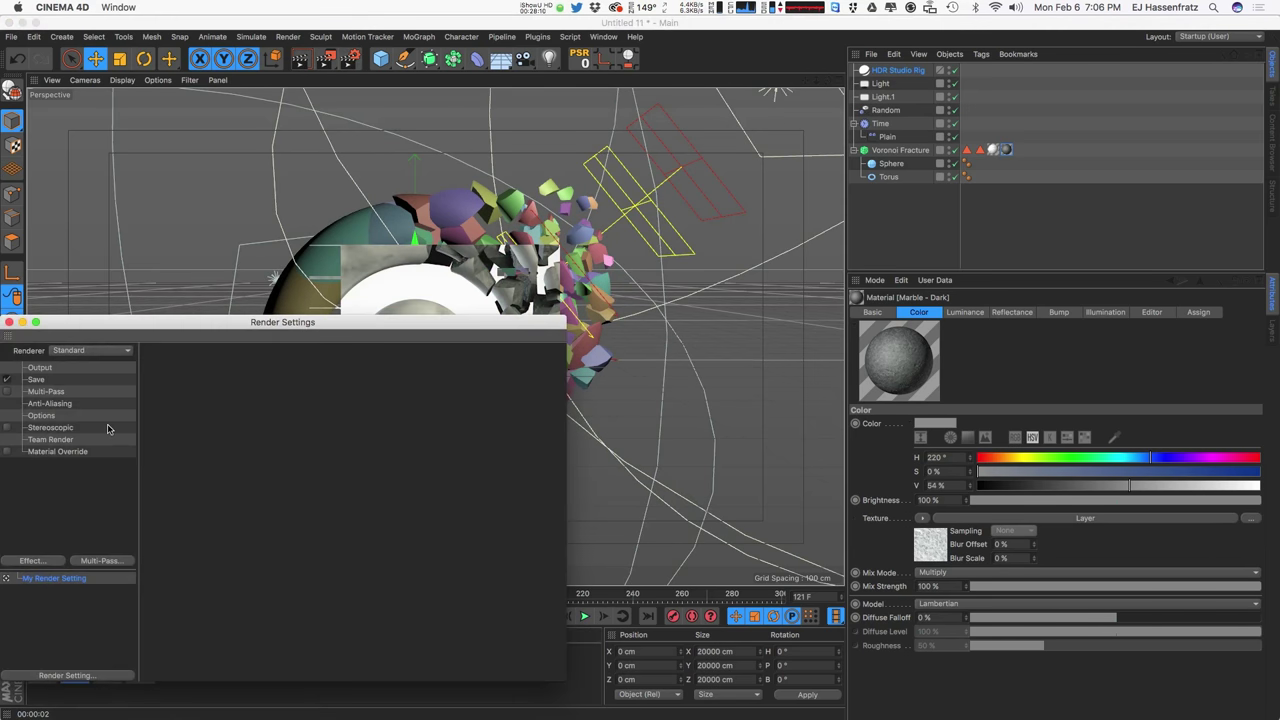
pyautogui.moveTo(148, 332); pyautogui.dragTo(750, 243)
pyautogui.click(624, 478)
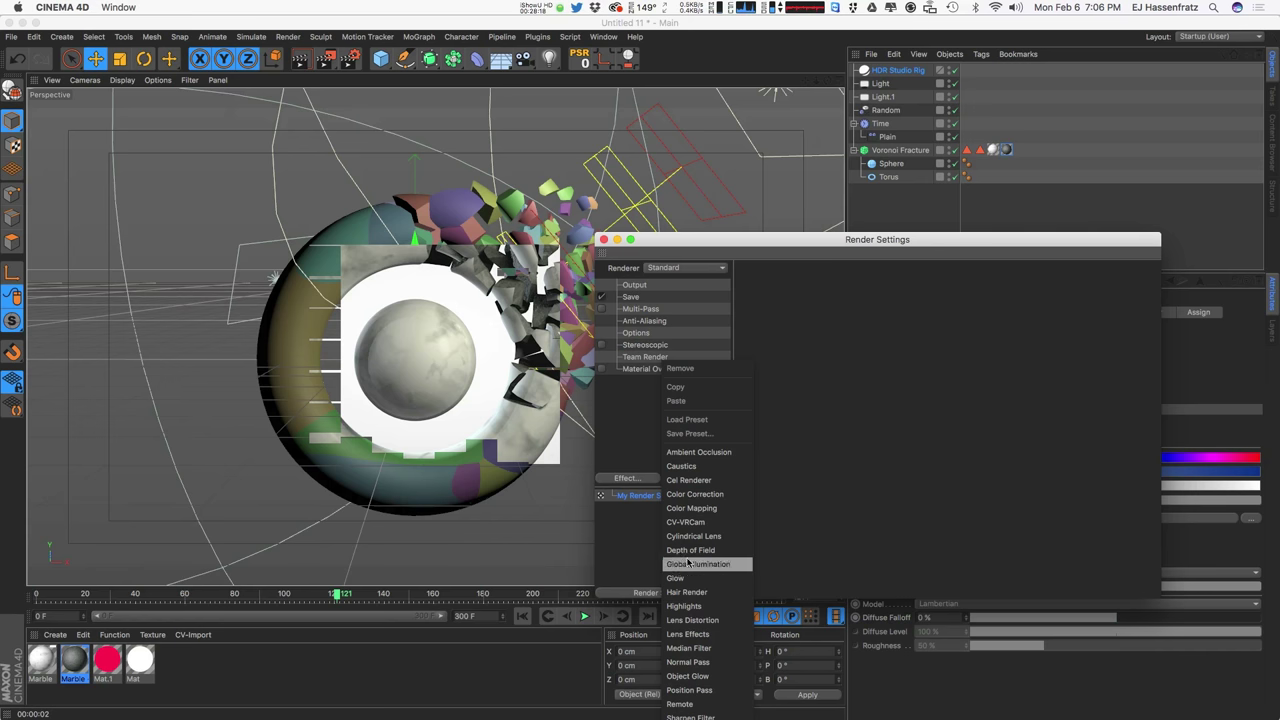
pyautogui.click(708, 453)
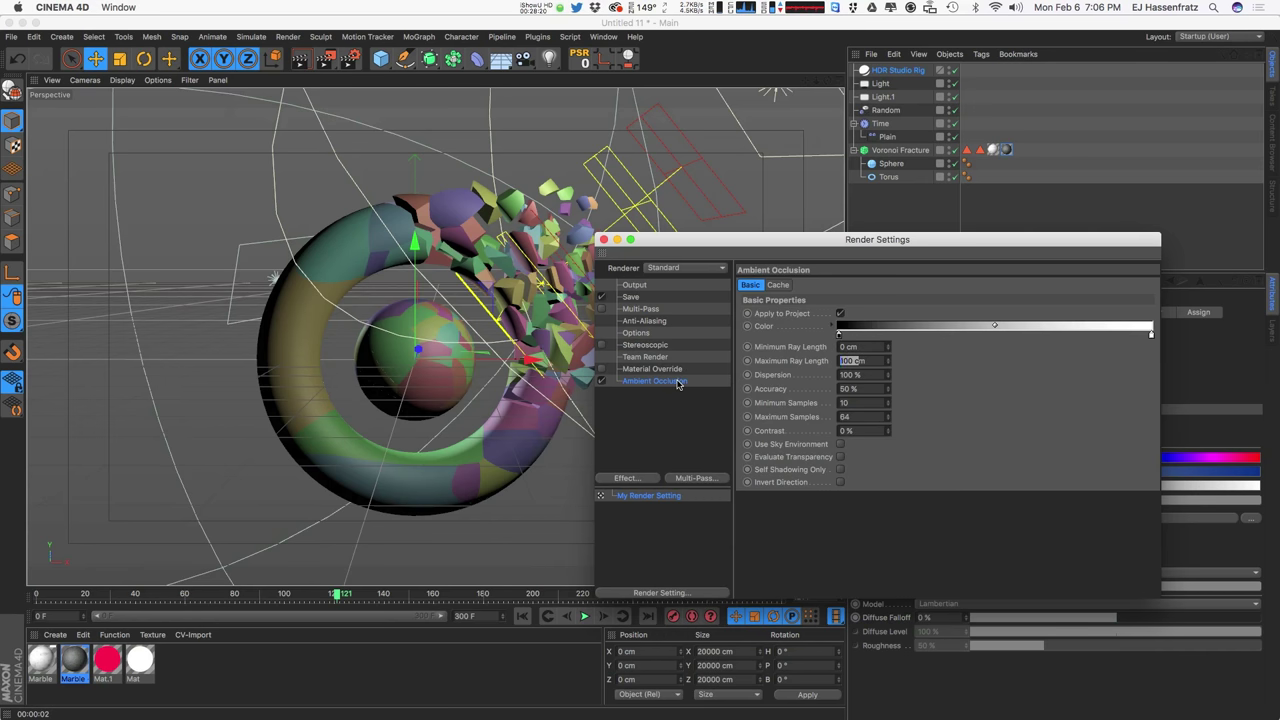
pyautogui.write('3000')
pyautogui.press('Return')
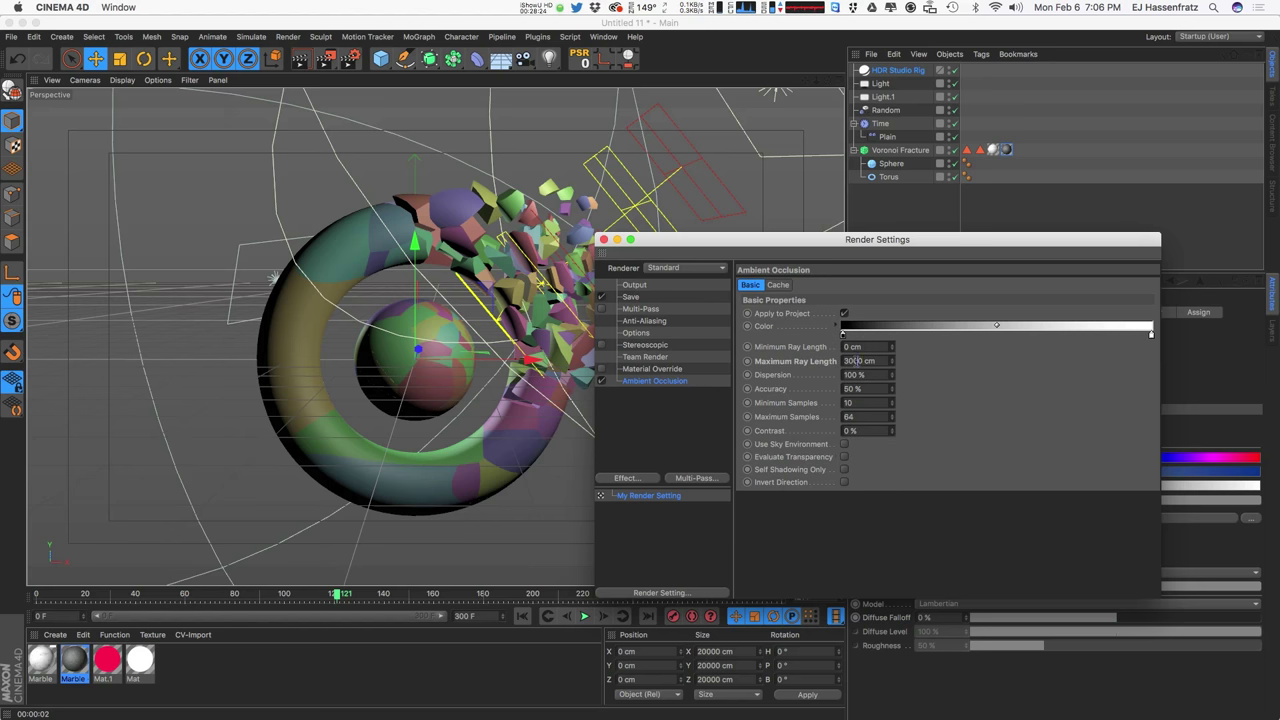
pyautogui.click(603, 240)
pyautogui.hotkey('alt', 'r')
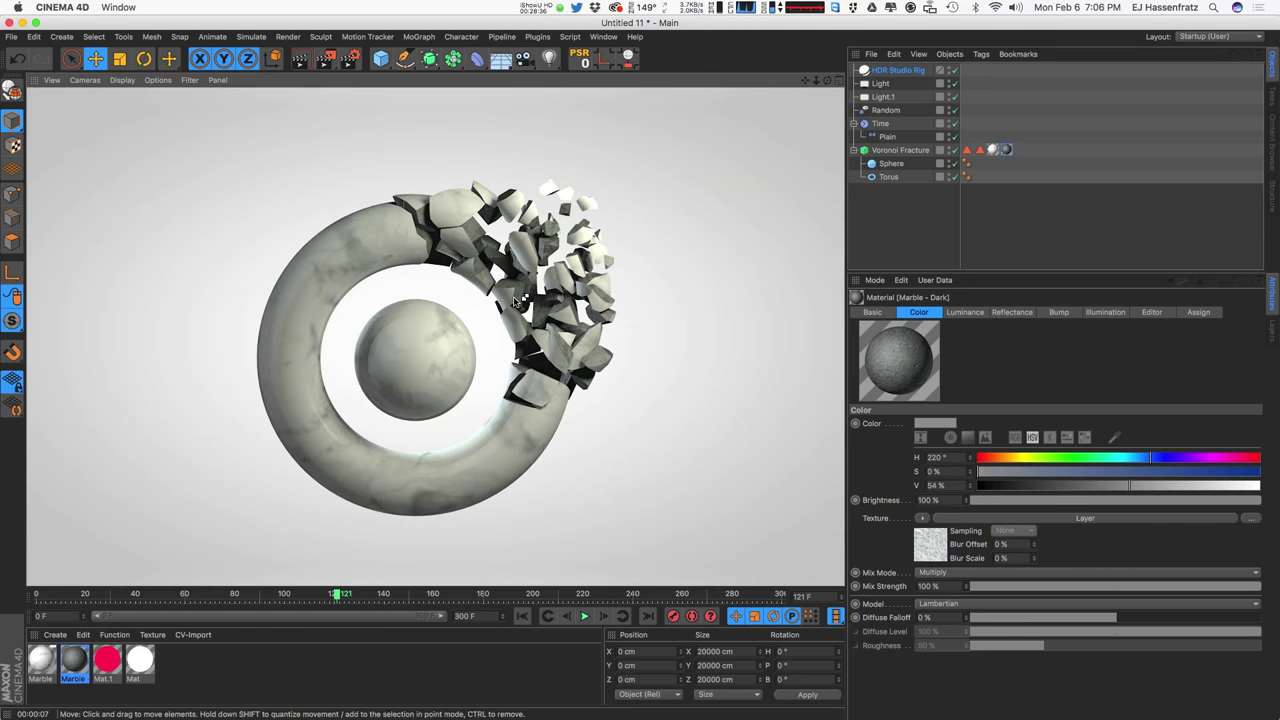
# Step: Move the Time effector up and away from the torus to X 347.912 cm, Y 245.173 cm, checking the positions with playback
pyautogui.click(514, 301)
pyautogui.click(881, 123)
pyautogui.moveTo(652, 188)
pyautogui.mouseDown()
pyautogui.moveTo(596, 234)
pyautogui.moveTo(766, 100)
pyautogui.moveTo(600, 198)
pyautogui.moveTo(700, 140)
pyautogui.moveTo(855, 90)
pyautogui.mouseUp()
pyautogui.click(585, 616)
pyautogui.click(522, 616)
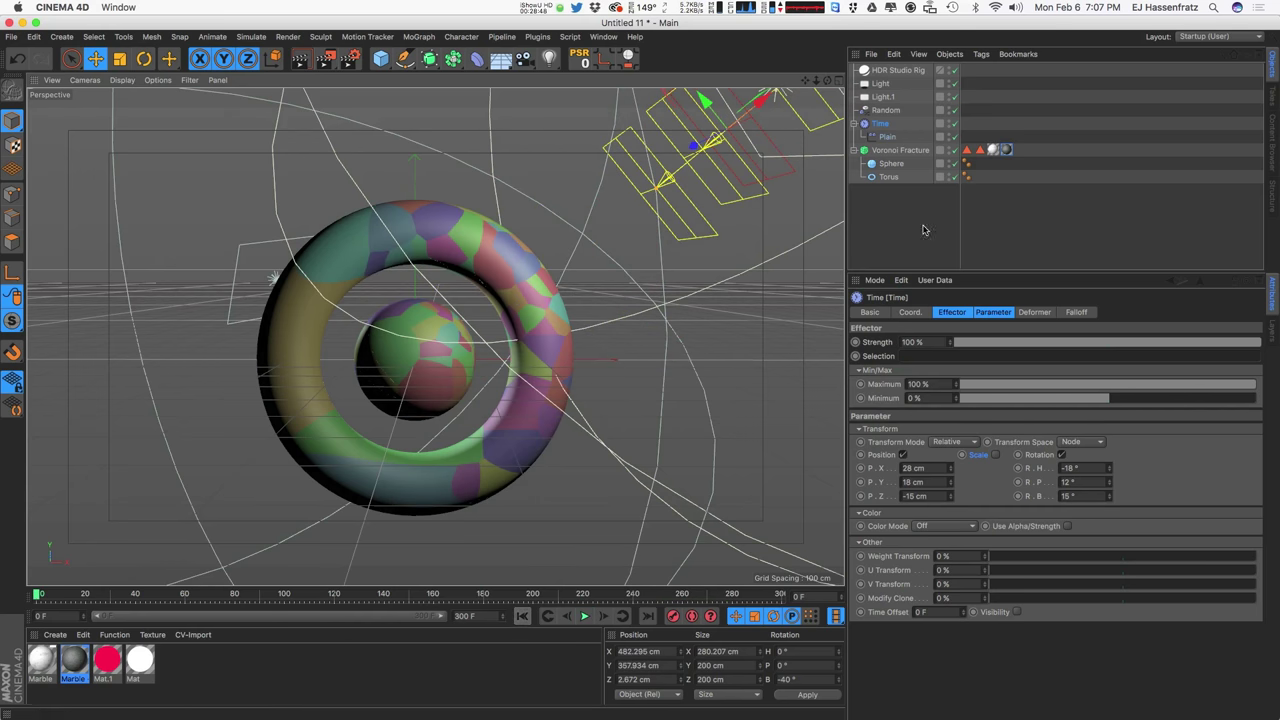
pyautogui.moveTo(761, 101); pyautogui.dragTo(675, 143)
pyautogui.click(585, 616)
pyautogui.click(522, 616)
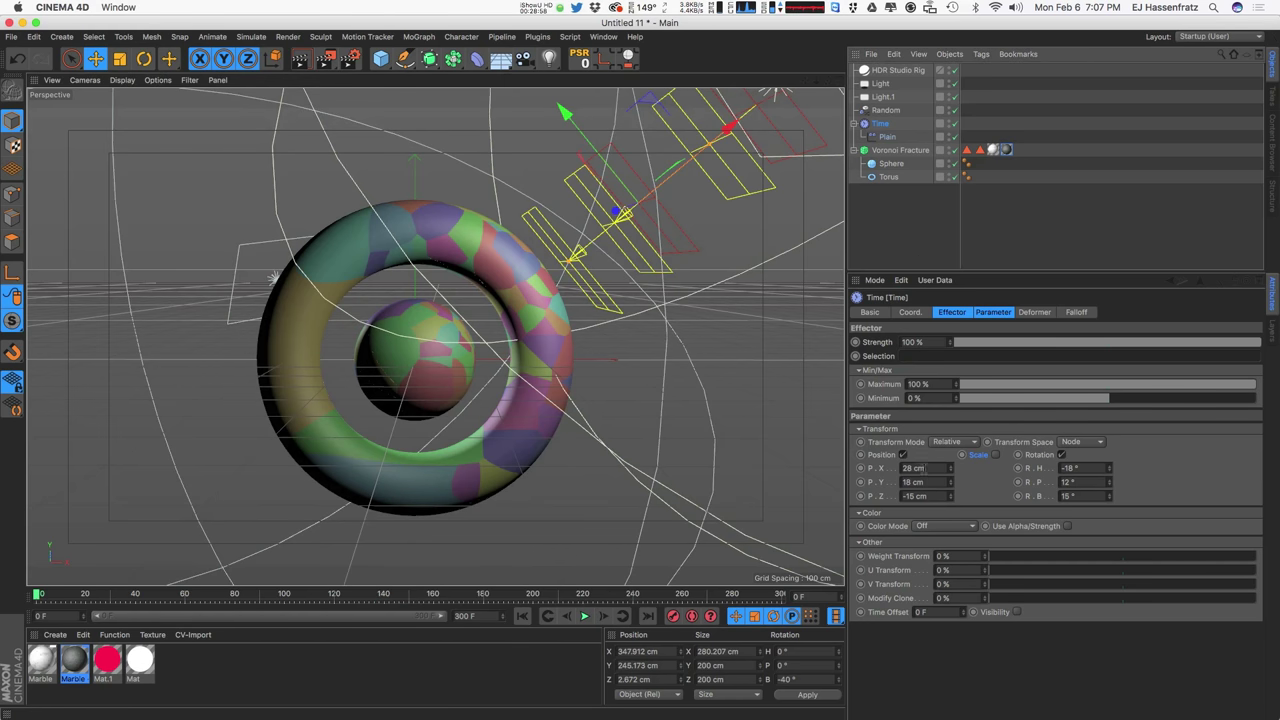
# Step: Keyframe the Time effector's X and Y position at frame 0 and, at X 153.587 cm, Y 82.115 cm, at frame 120, and preview the animation
pyautogui.click(910, 312)
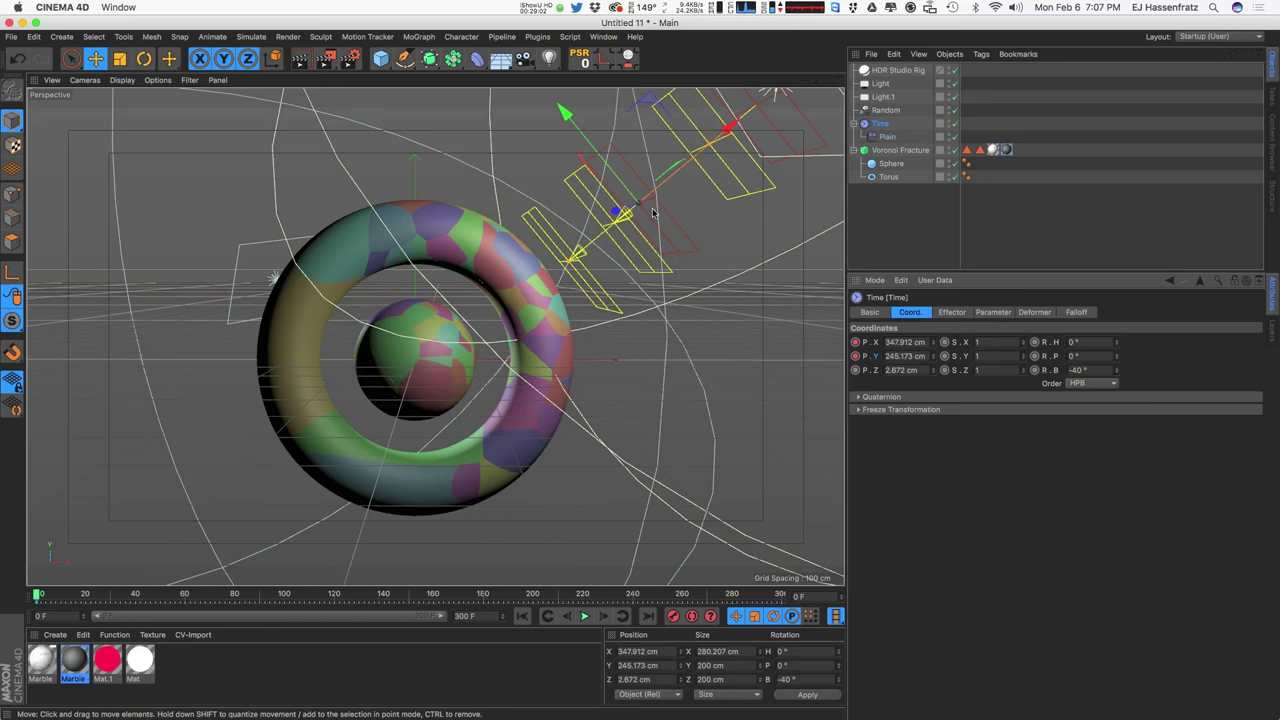
pyautogui.moveTo(92, 598); pyautogui.dragTo(282, 601)
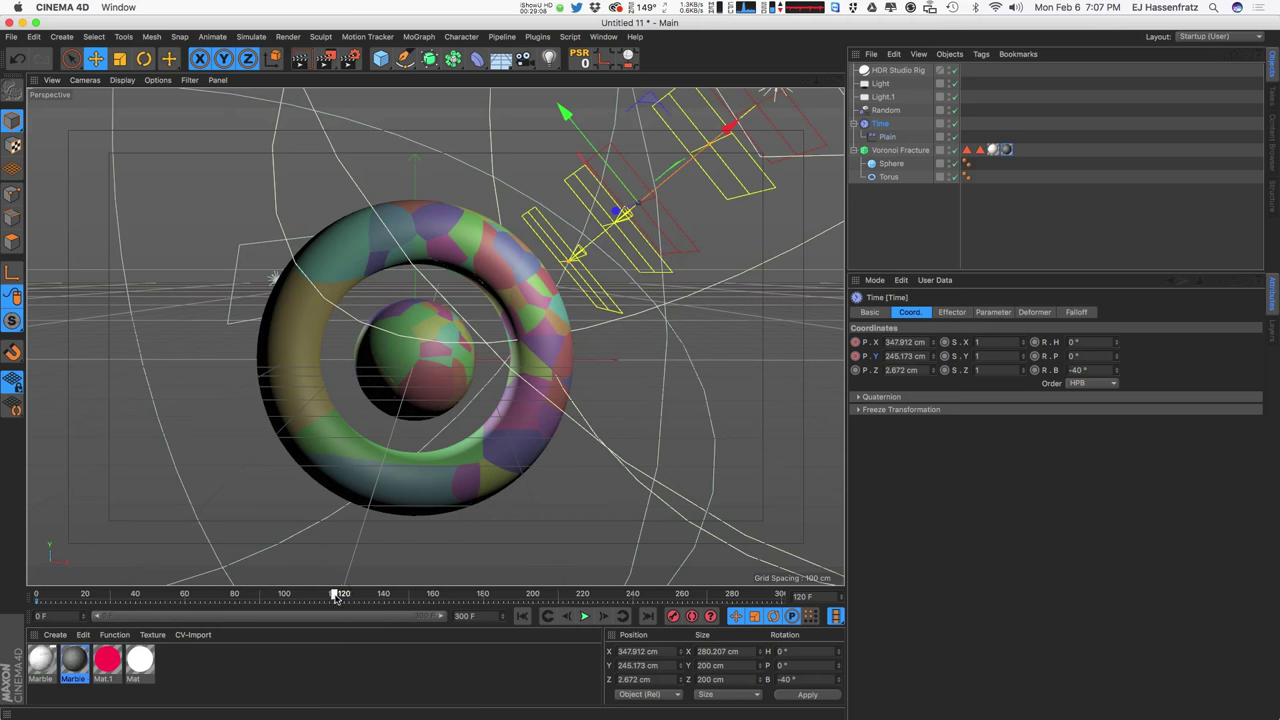
pyautogui.moveTo(651, 189); pyautogui.dragTo(574, 208)
pyautogui.keyDown('ctrl'); pyautogui.click(855, 342); pyautogui.keyUp('ctrl')
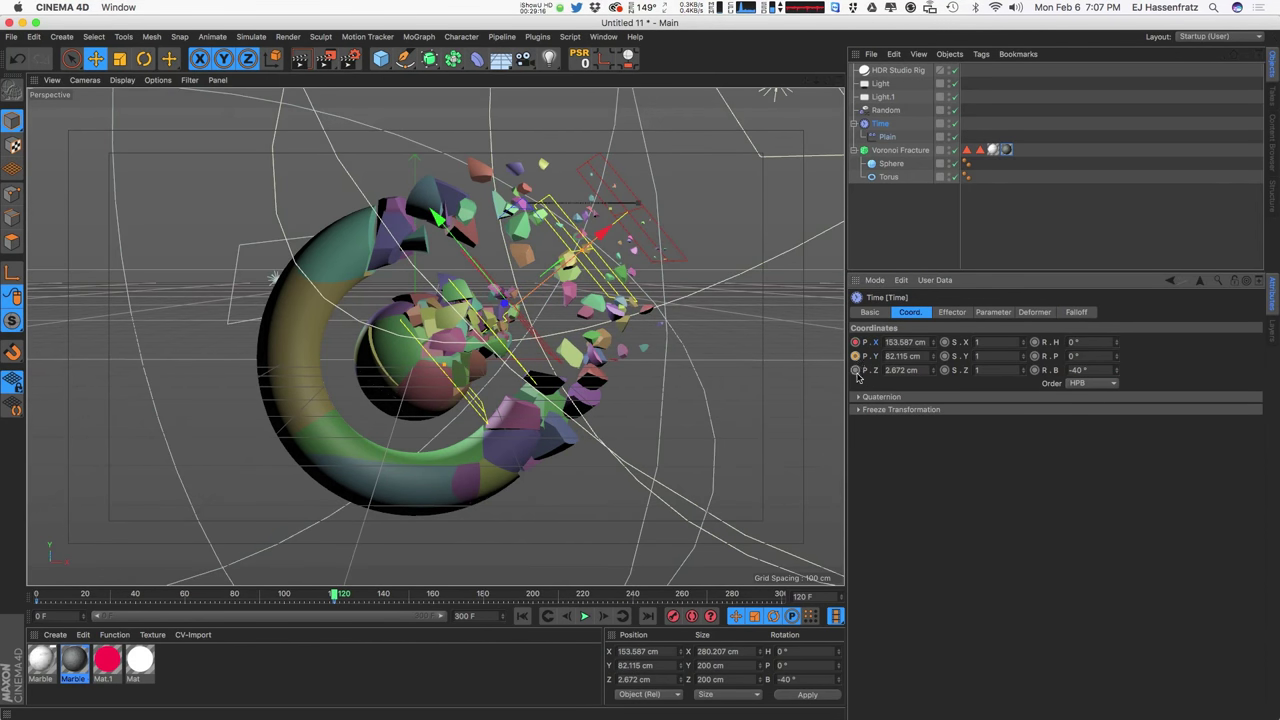
pyautogui.click(856, 357)
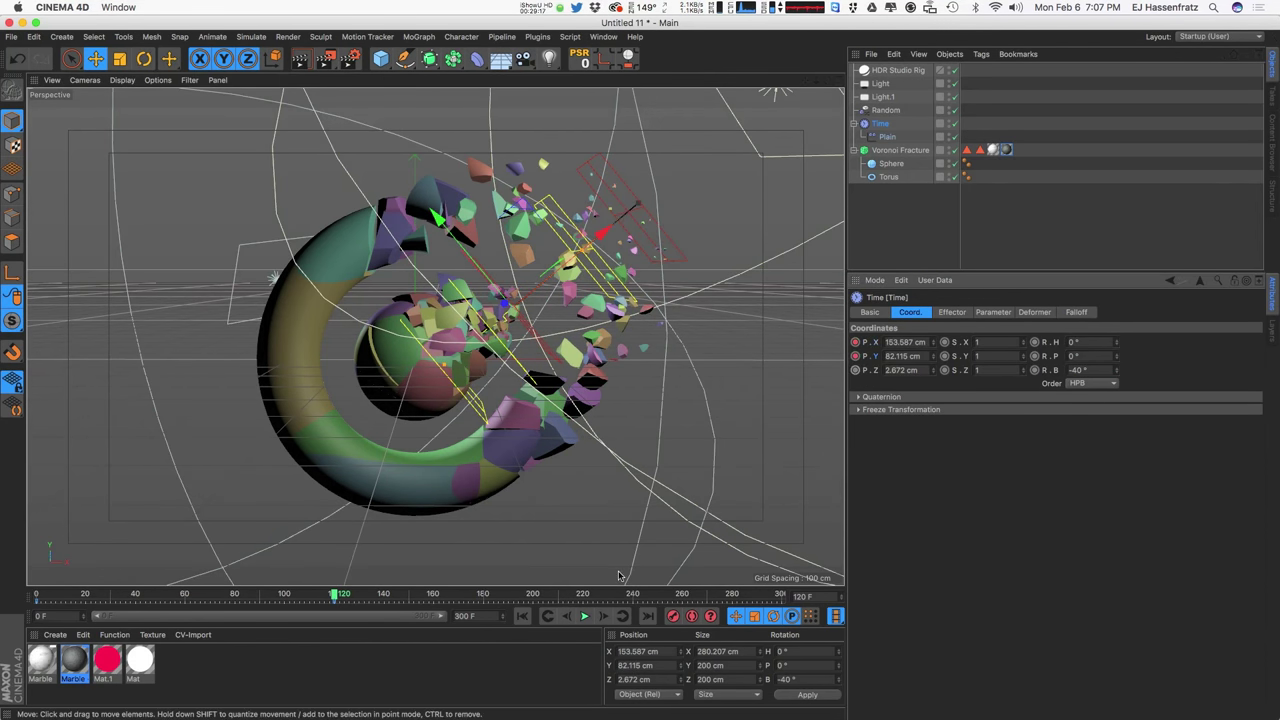
pyautogui.click(522, 616)
pyautogui.click(584, 616)
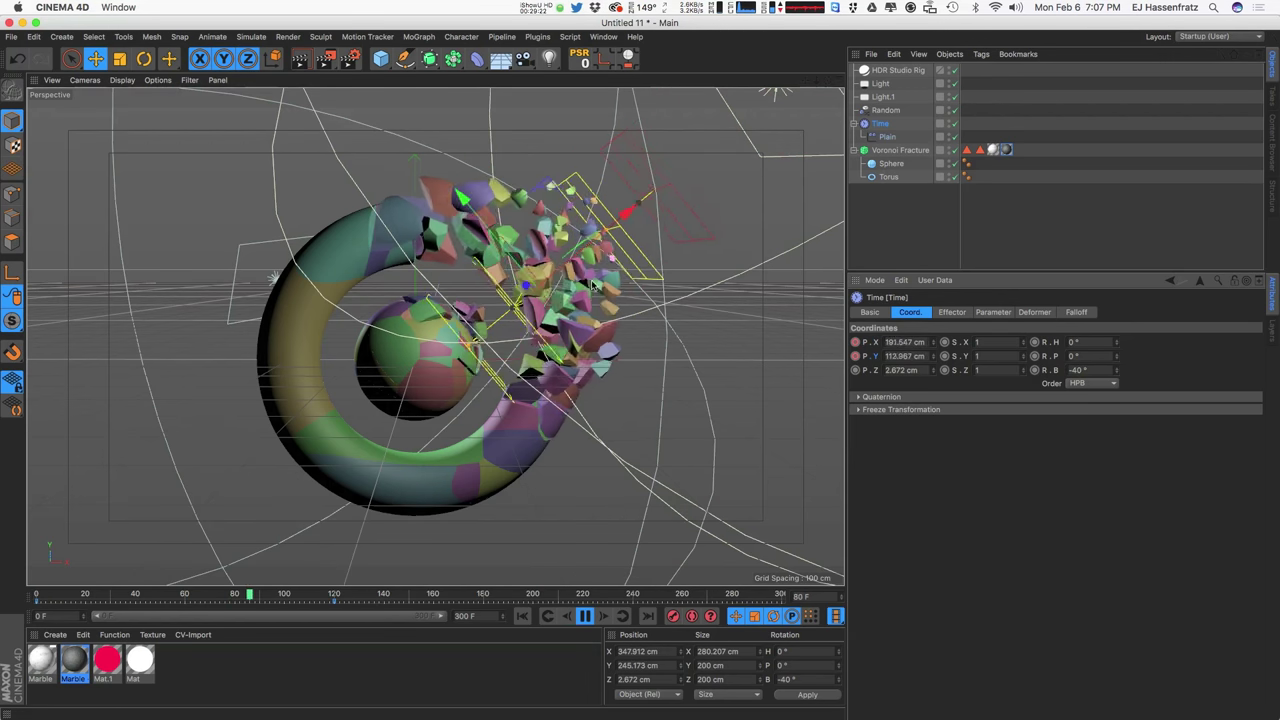
pyautogui.press('space')
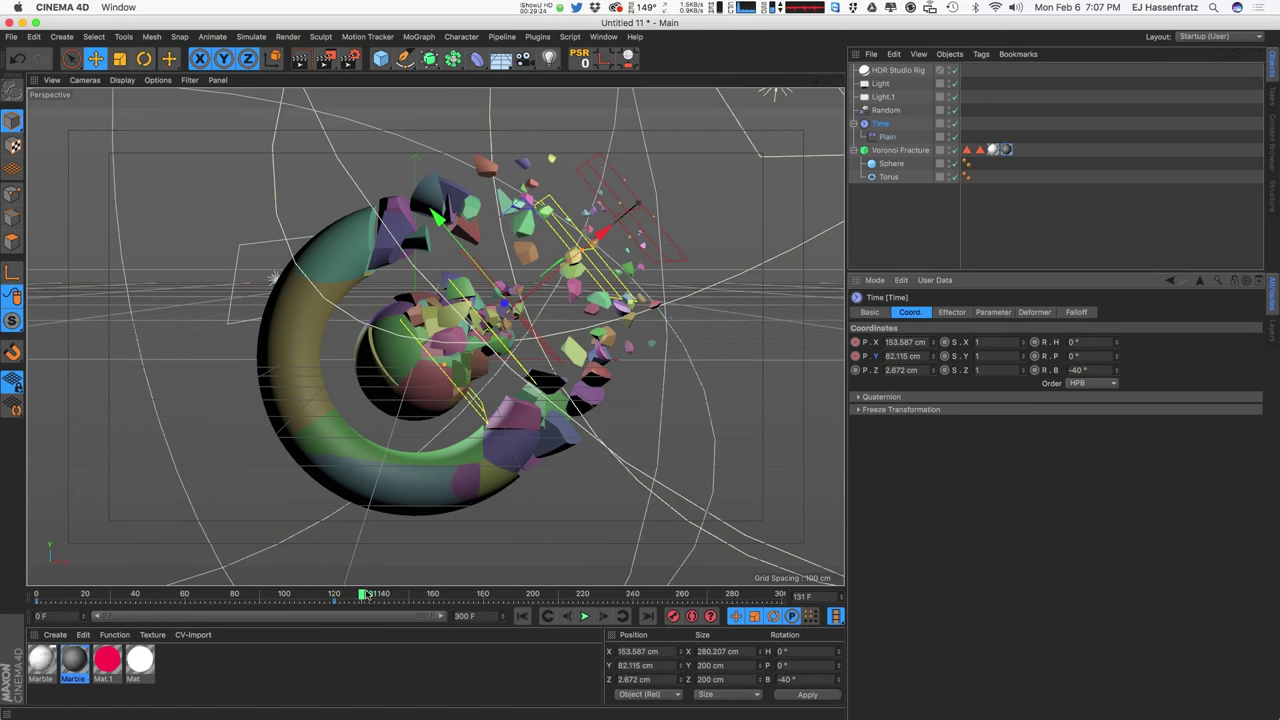
# Step: Shift the Time effector's frame 120 position keyframe to frame 180 and play the animation back
pyautogui.click(335, 603)
pyautogui.moveTo(346, 606); pyautogui.dragTo(481, 603)
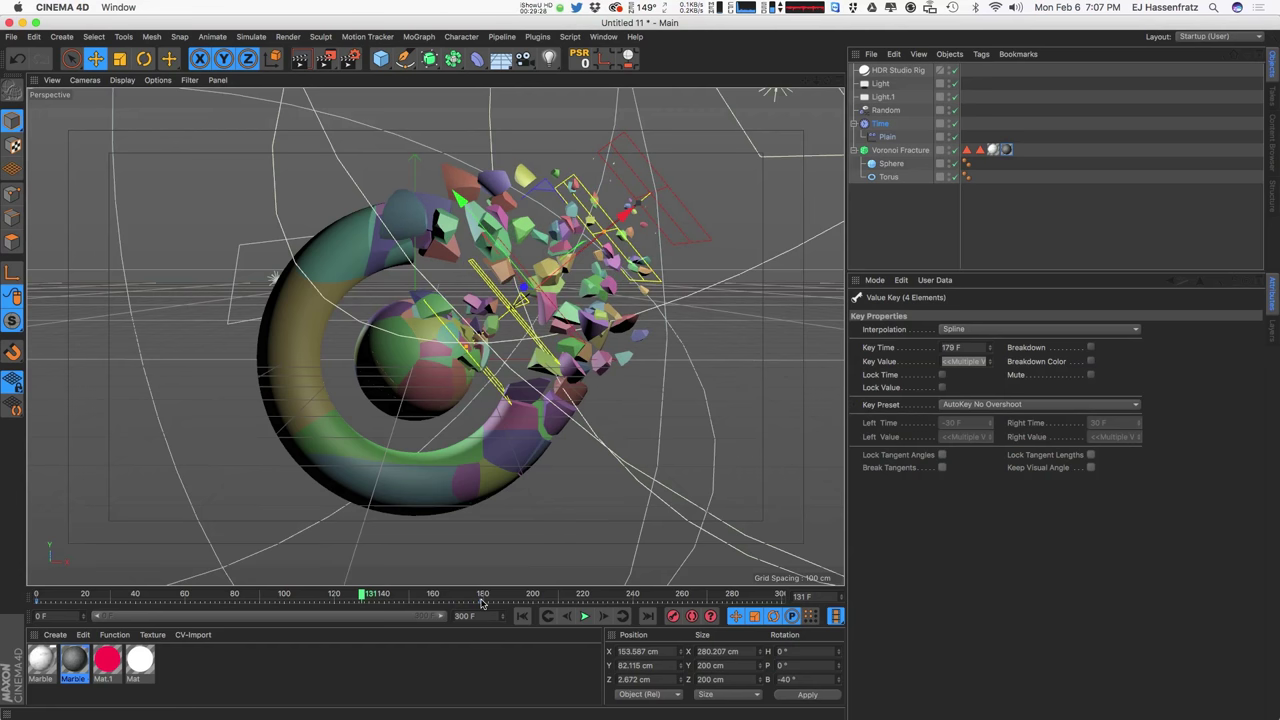
pyautogui.click(522, 616)
pyautogui.click(584, 616)
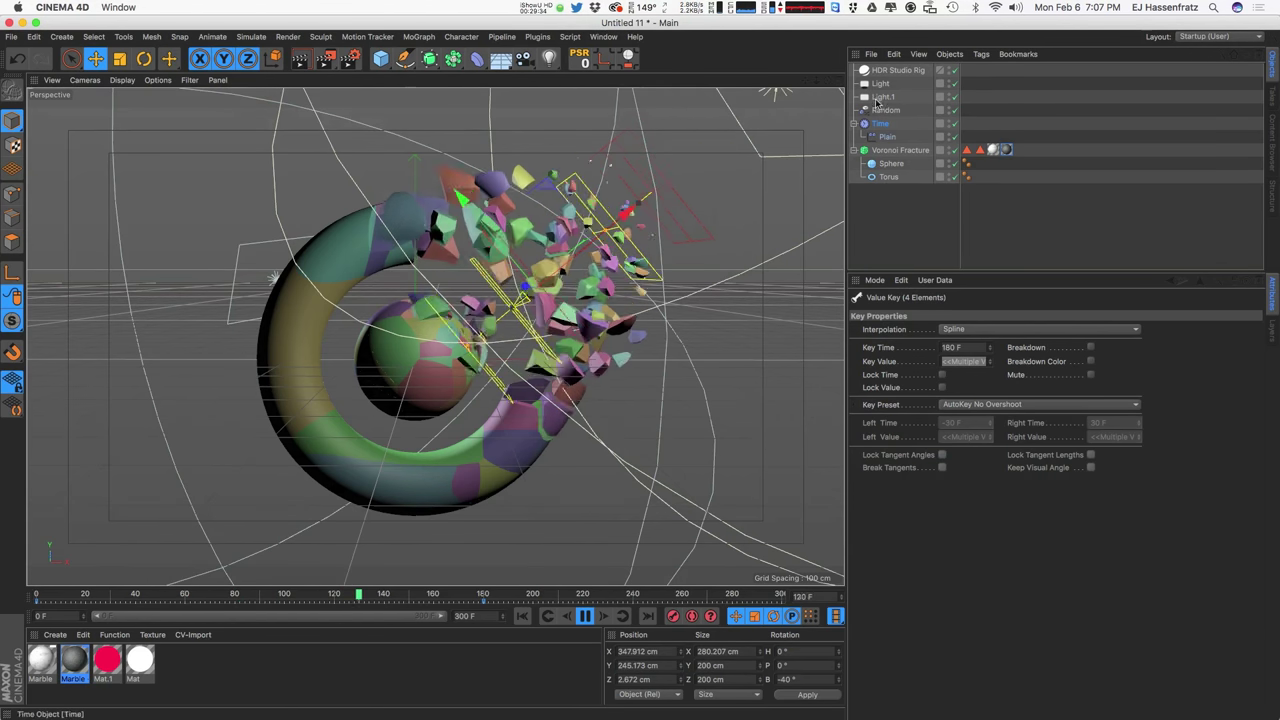
pyautogui.press('F8')
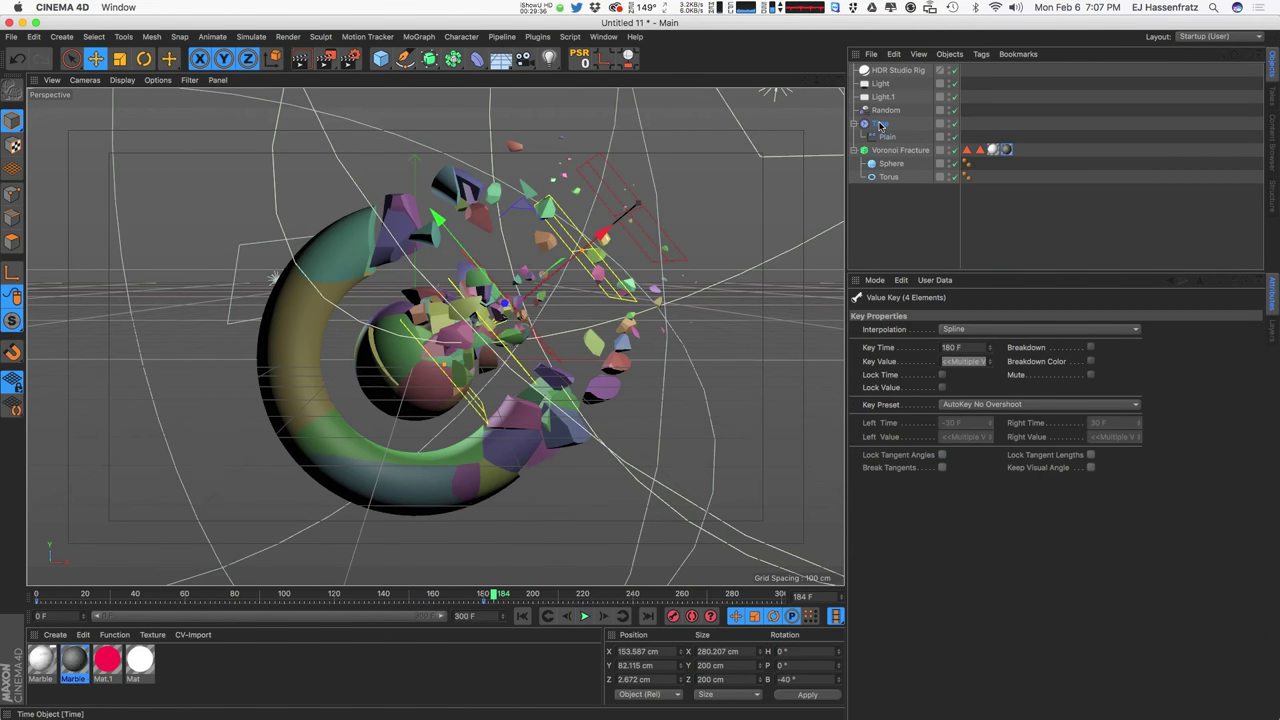
# Step: Open the dope sheet timeline and expand the Time effector's Position X and Position Y tracks to show their animation curves
pyautogui.click(604, 37)
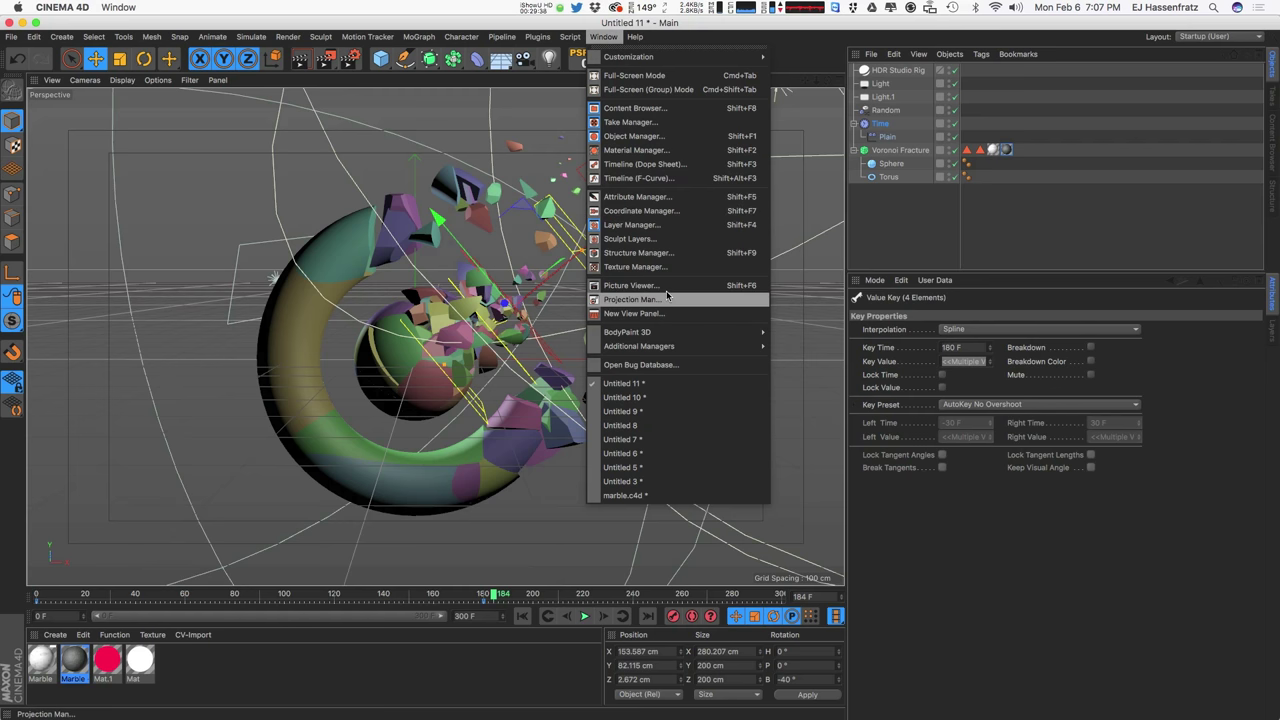
pyautogui.click(640, 164)
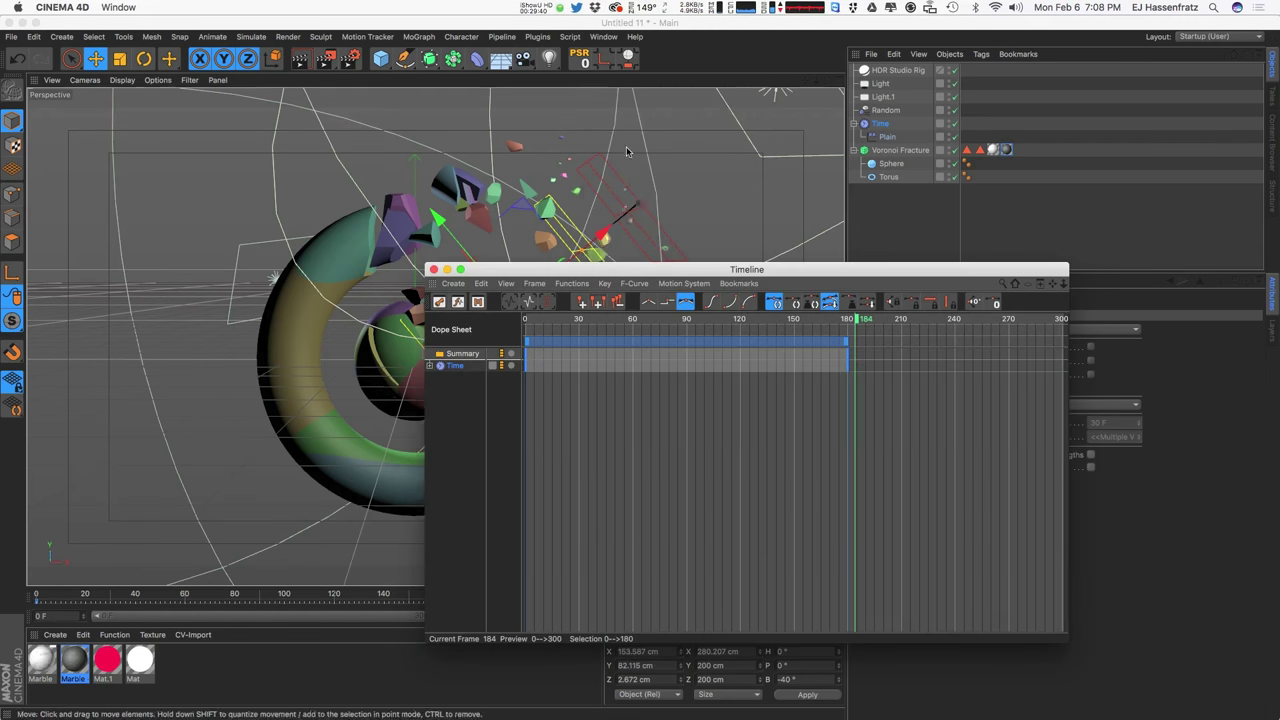
pyautogui.moveTo(582, 271); pyautogui.dragTo(468, 195)
pyautogui.moveTo(941, 558); pyautogui.dragTo(1031, 580)
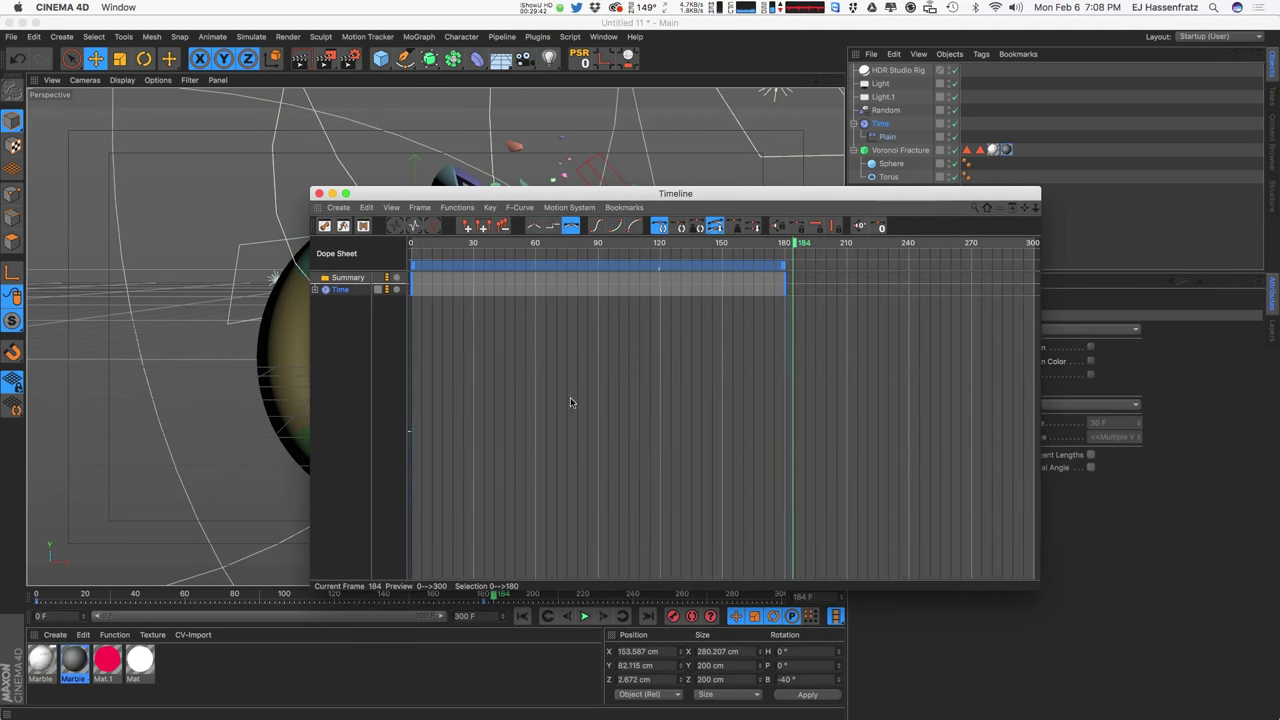
pyautogui.click(315, 289)
pyautogui.click(322, 301)
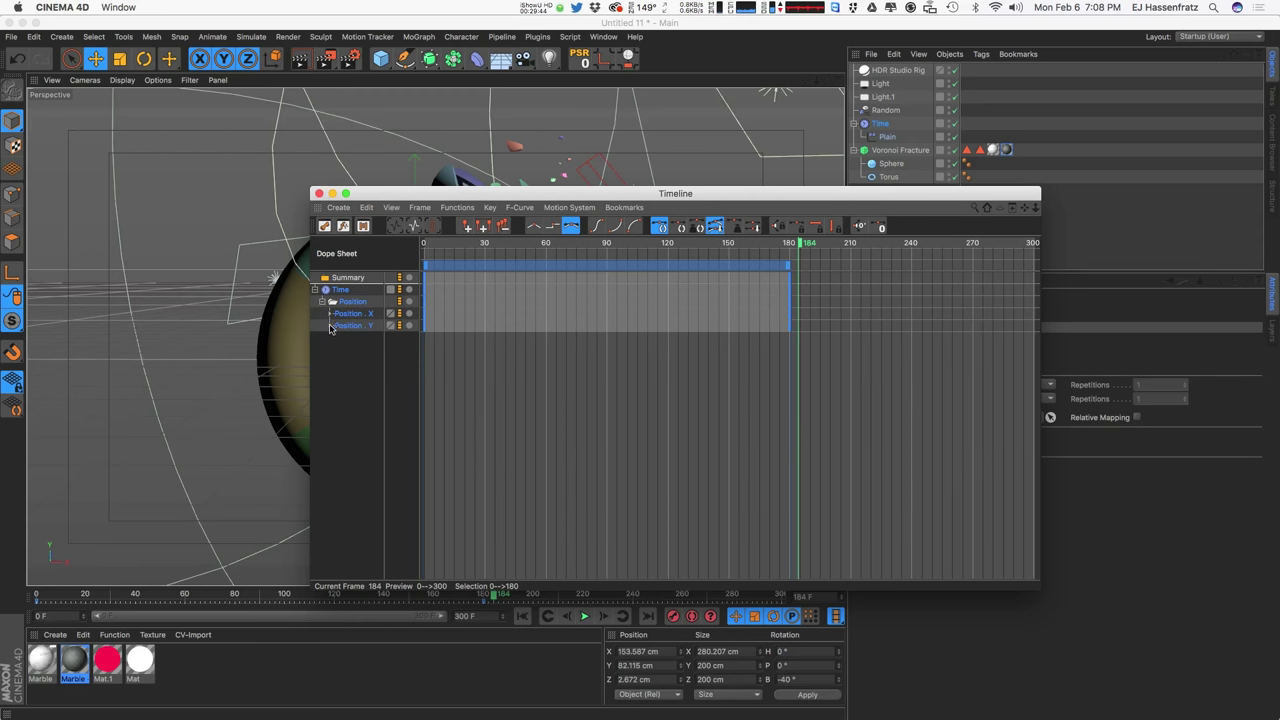
pyautogui.click(328, 314)
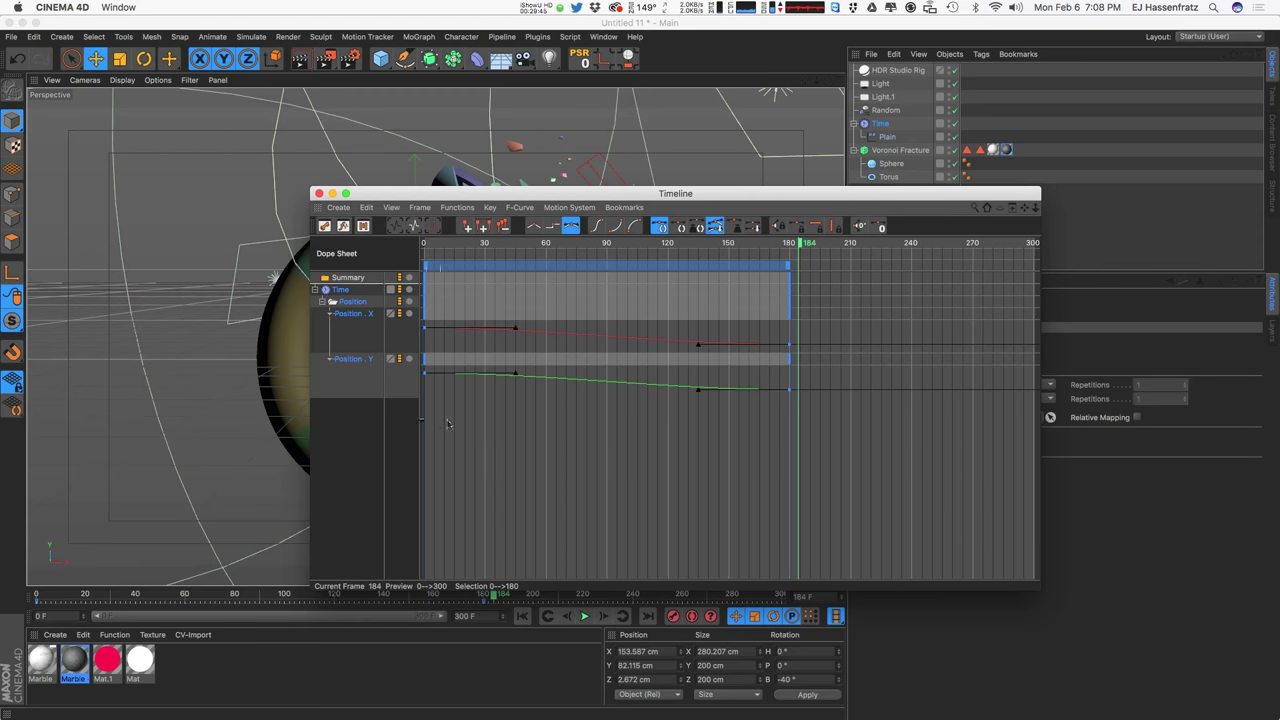
# Step: Enlarge the Time effector's Position X and Y curves and steepen them at frame 0 for a faster start
pyautogui.click(499, 384)
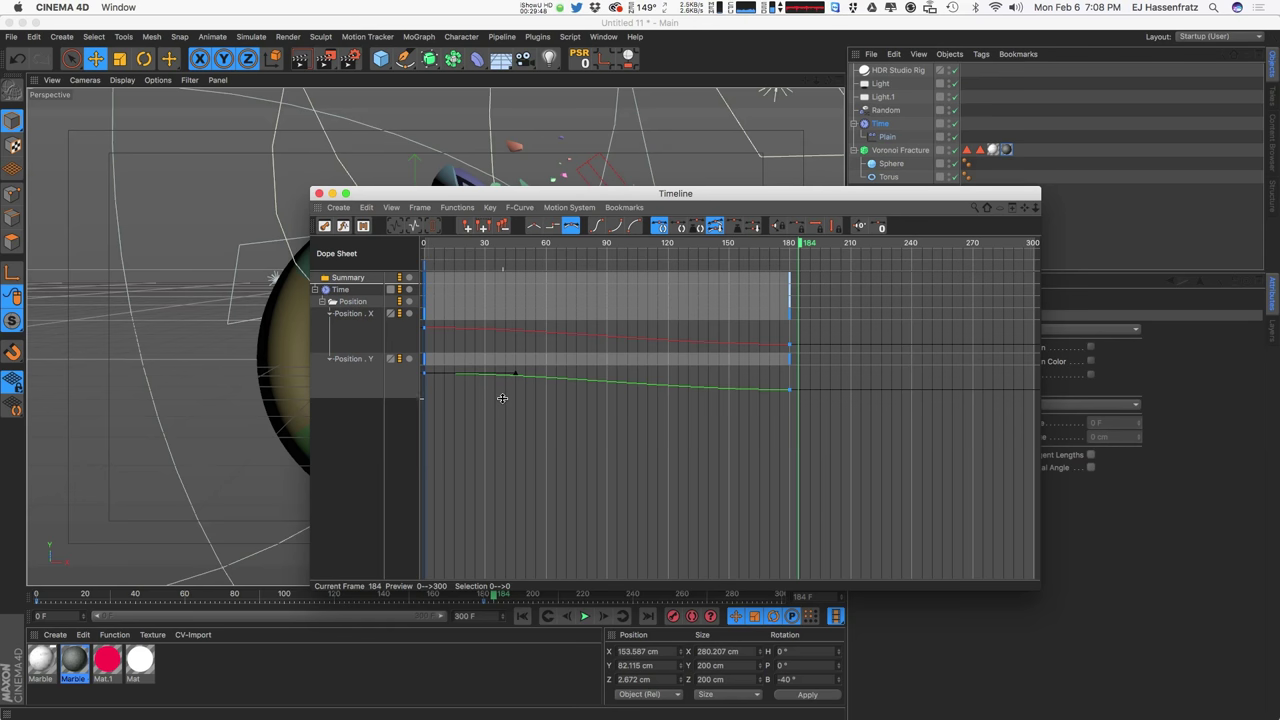
pyautogui.moveTo(502, 398); pyautogui.dragTo(504, 506)
pyautogui.click(511, 352)
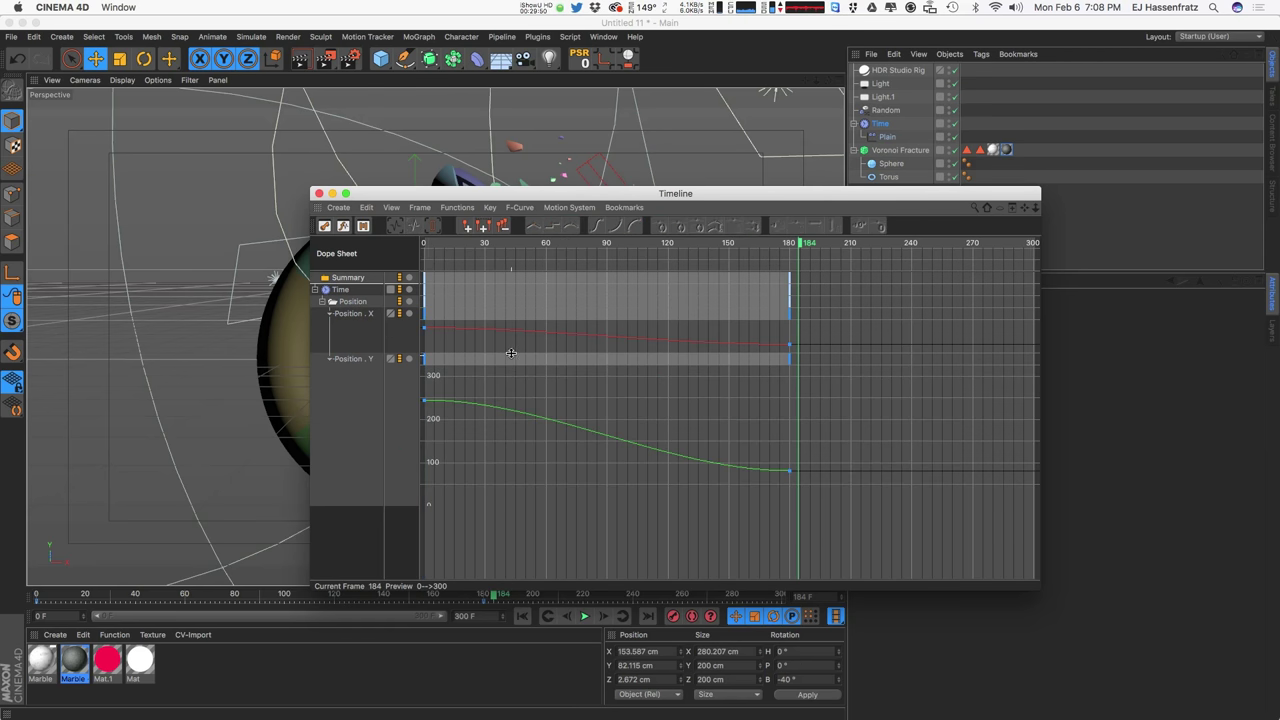
pyautogui.moveTo(511, 352); pyautogui.dragTo(392, 492)
pyautogui.click(498, 349)
pyautogui.moveTo(517, 474); pyautogui.dragTo(510, 487)
# Step: Lengthen the ease-out of both position curves into frame 180, refine the start tangents, and play the animation from the beginning
pyautogui.moveTo(808, 360); pyautogui.dragTo(640, 549)
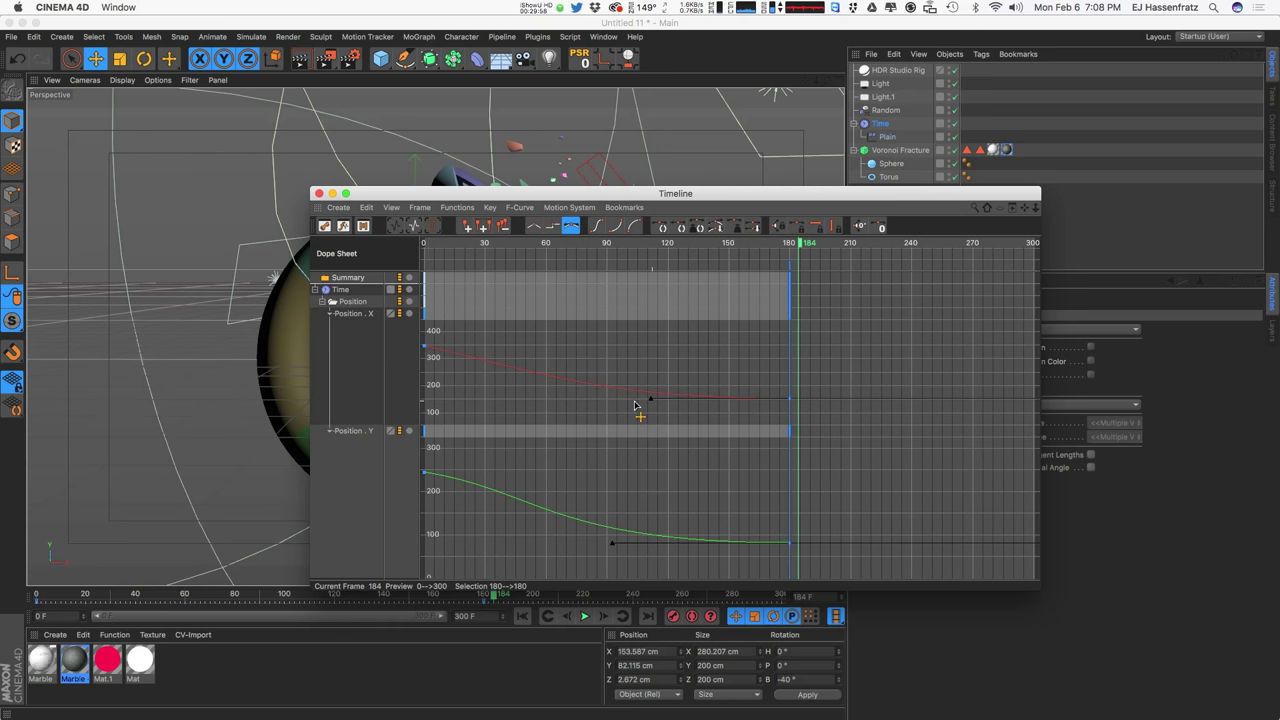
pyautogui.moveTo(635, 404); pyautogui.dragTo(593, 404)
pyautogui.click(461, 352)
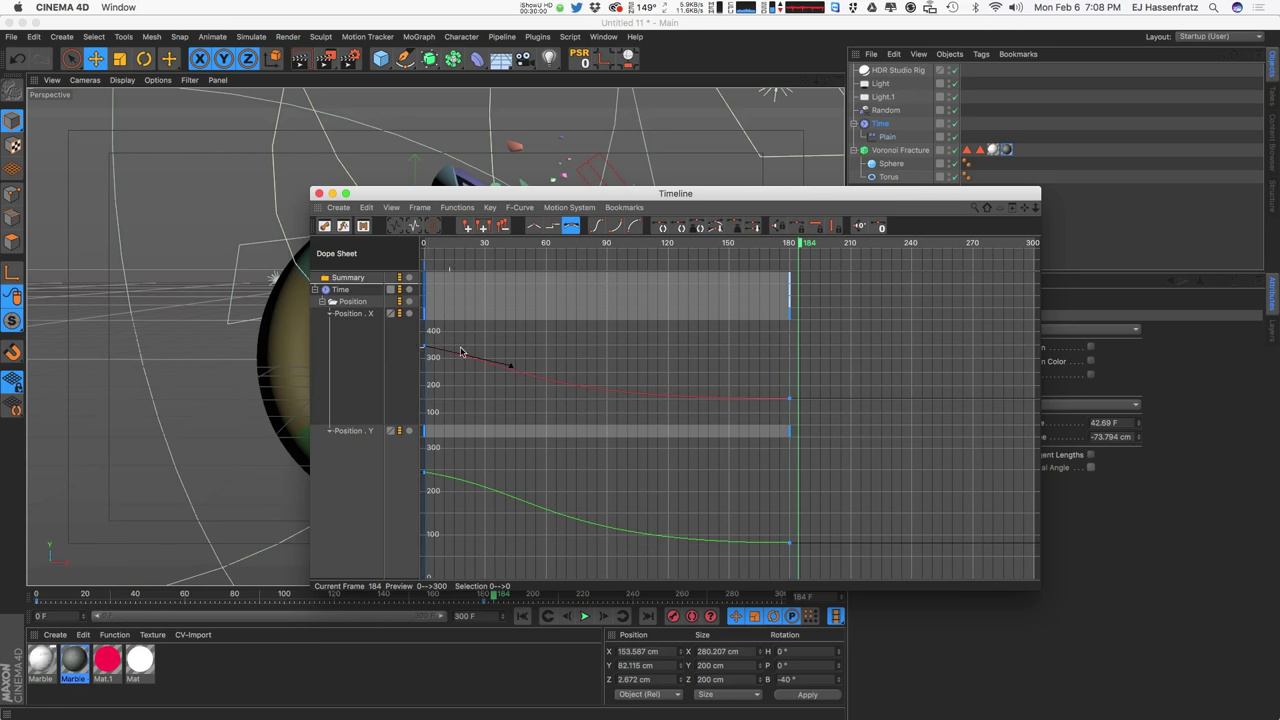
pyautogui.moveTo(500, 486); pyautogui.dragTo(466, 489)
pyautogui.moveTo(441, 193); pyautogui.dragTo(76, 594)
pyautogui.click(522, 616)
pyautogui.click(585, 616)
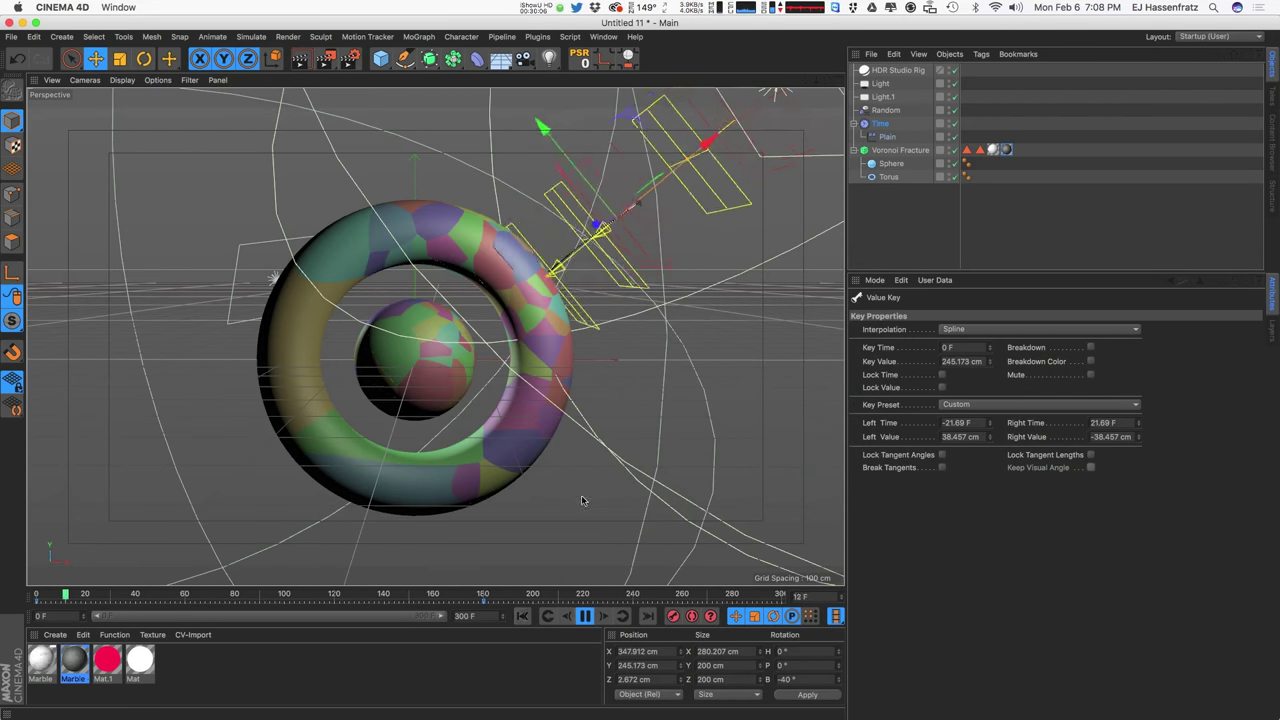
pyautogui.click(940, 254)
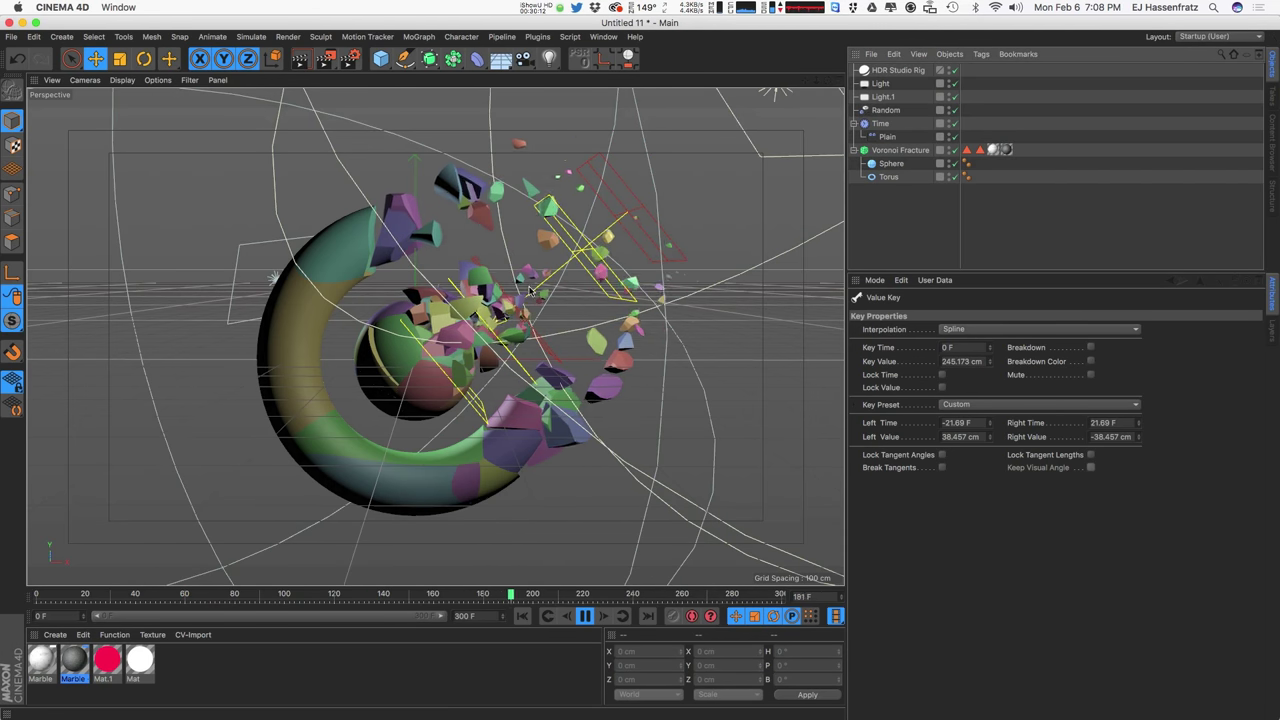
# Step: Shift the Time effector's final X and Y position keyframes from frame 180 to frame 37 and preview the faster movement
pyautogui.moveTo(900, 719); pyautogui.dragTo(1049, 348)
pyautogui.click(920, 443)
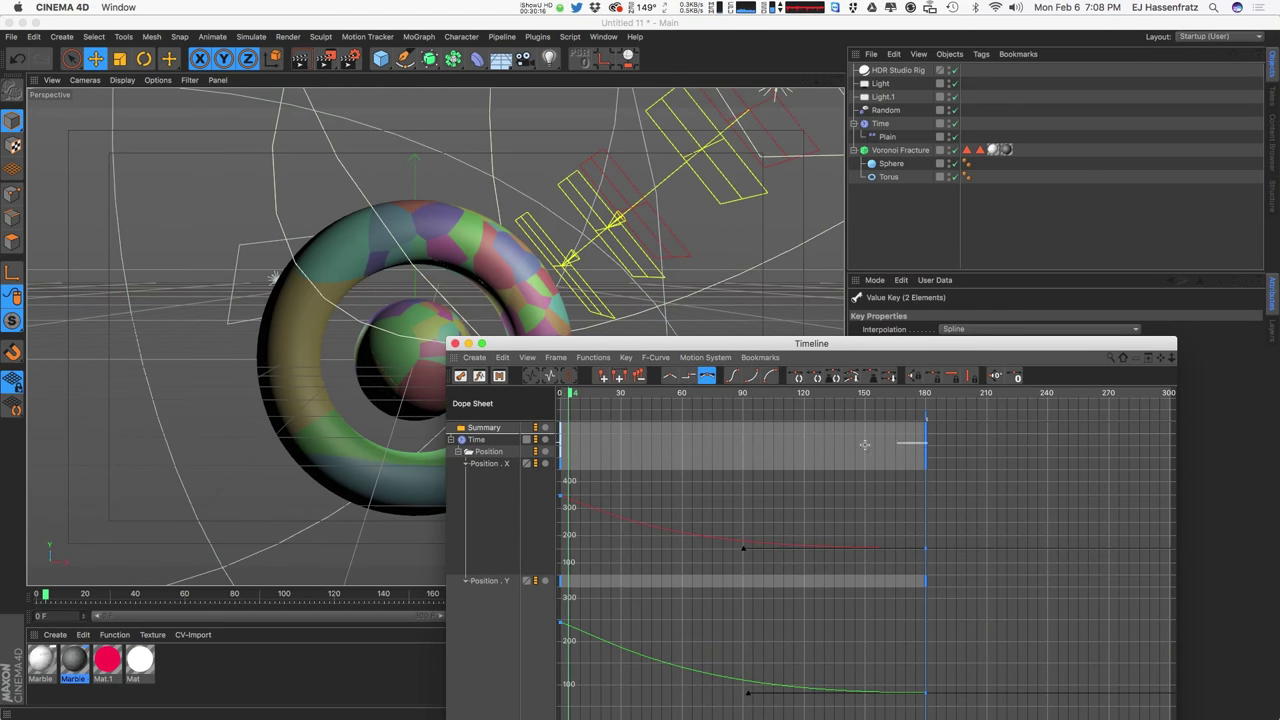
pyautogui.moveTo(924, 443); pyautogui.dragTo(645, 437)
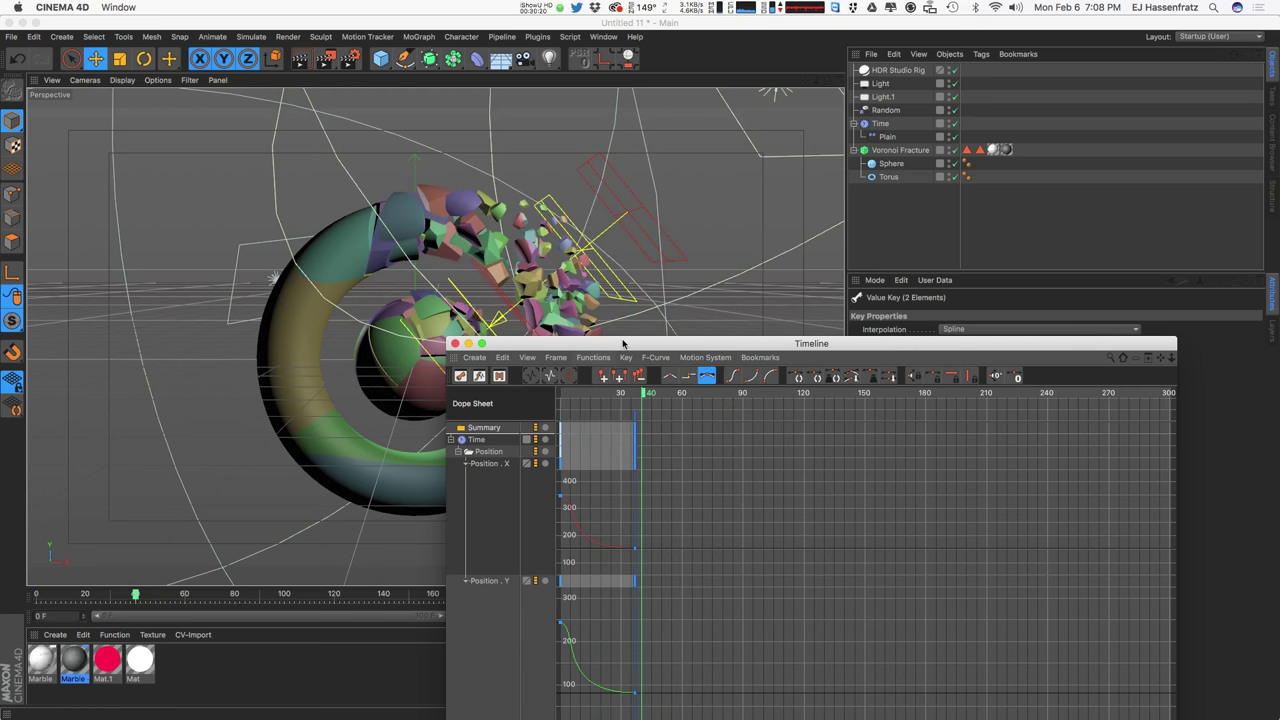
pyautogui.moveTo(622, 343); pyautogui.dragTo(330, 716)
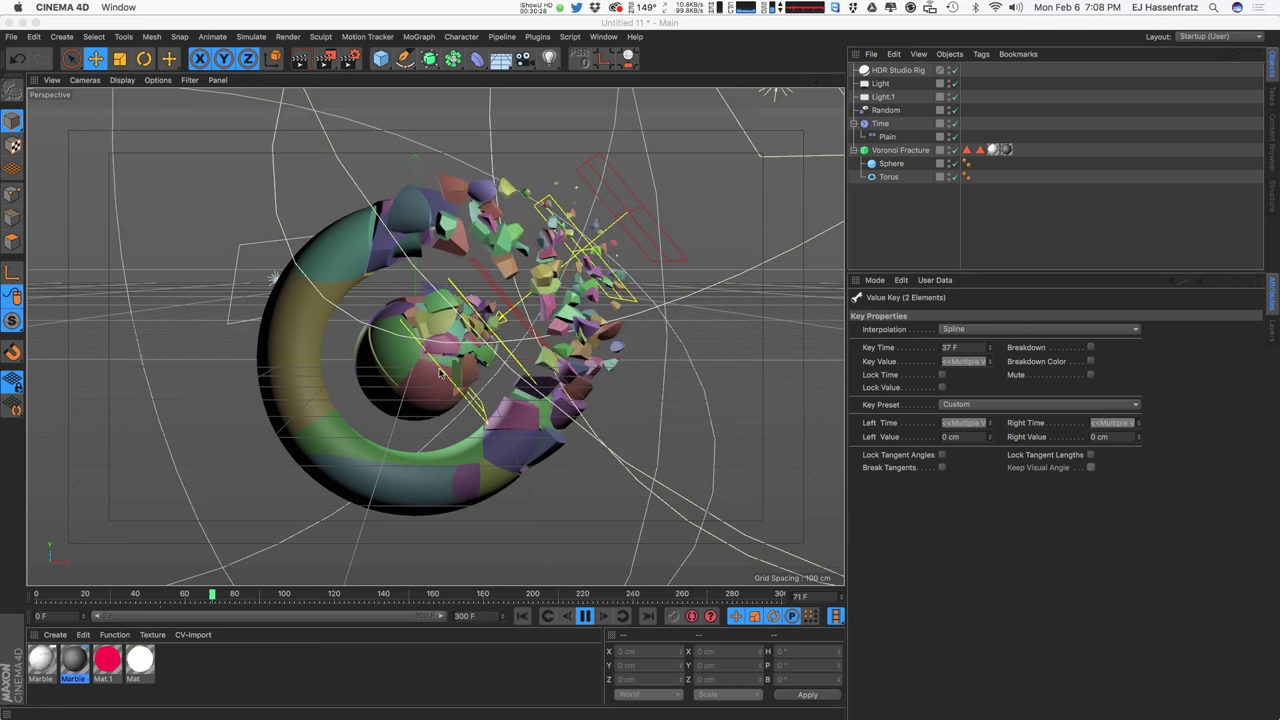
pyautogui.click(68, 591)
# Step: Try the Time effector's Position X parameter at up to 235 cm during playback, and restore it to 28 cm
pyautogui.click(881, 123)
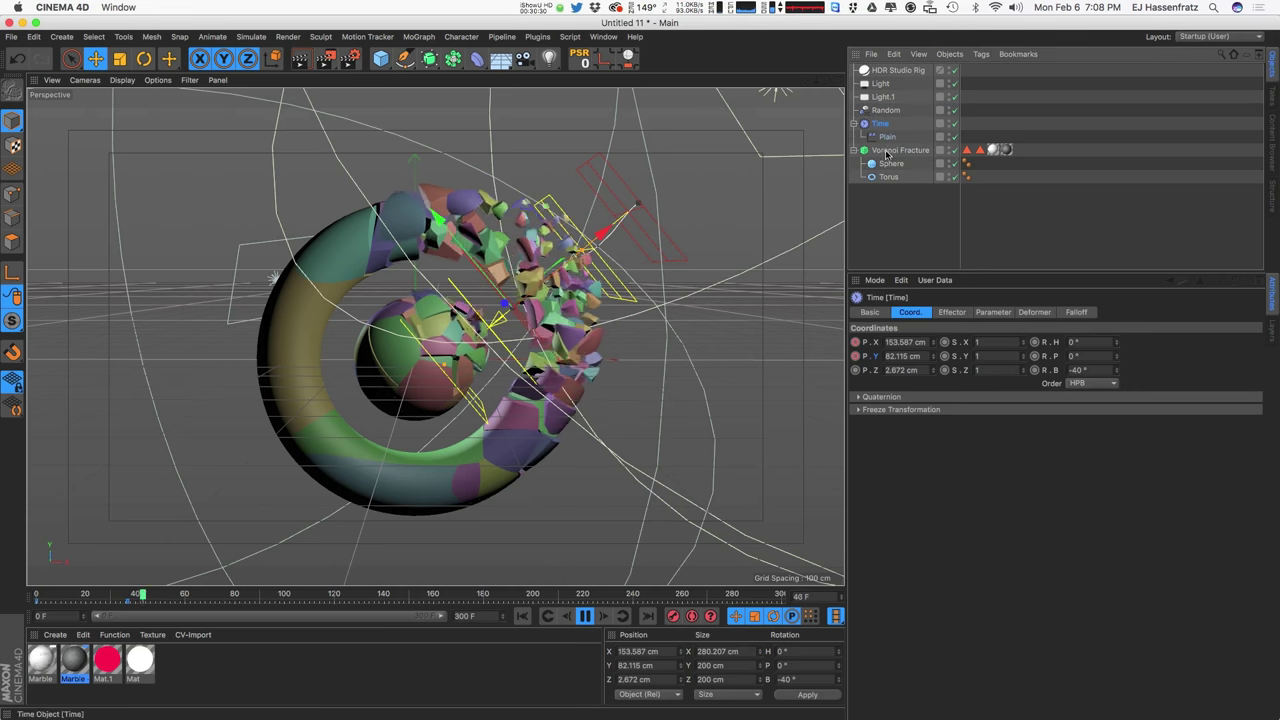
pyautogui.click(966, 313)
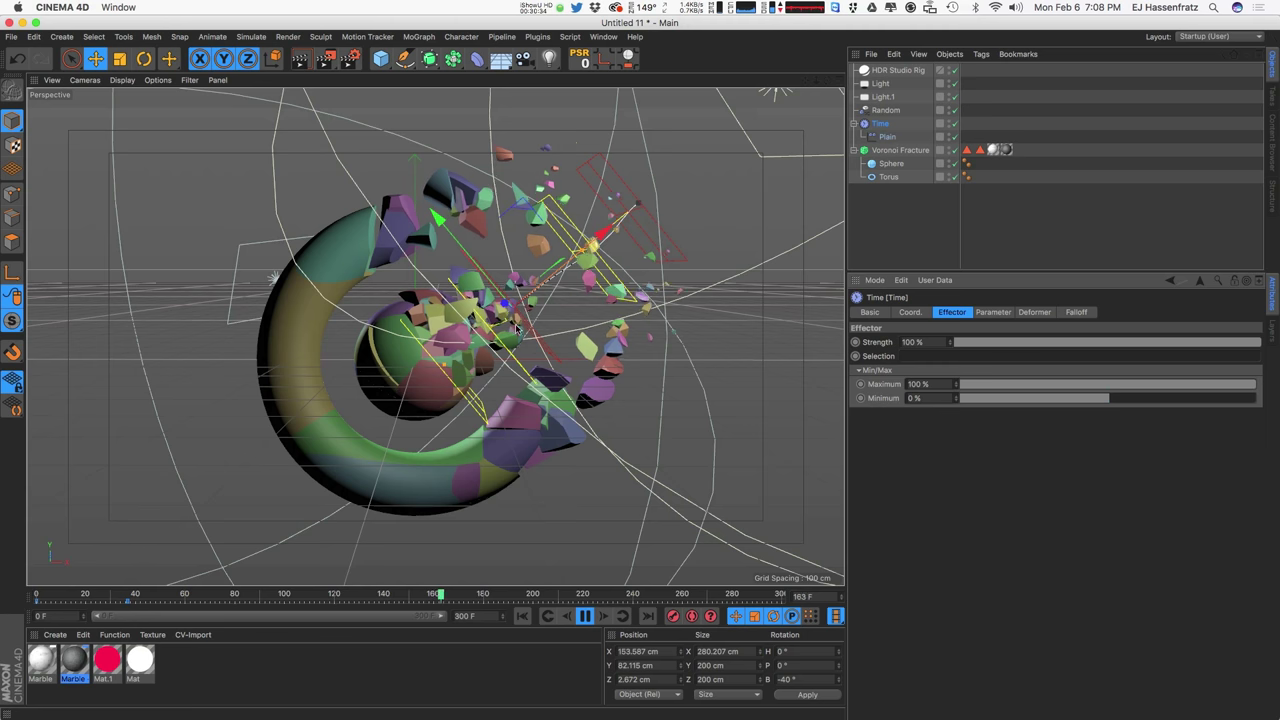
pyautogui.click(993, 312)
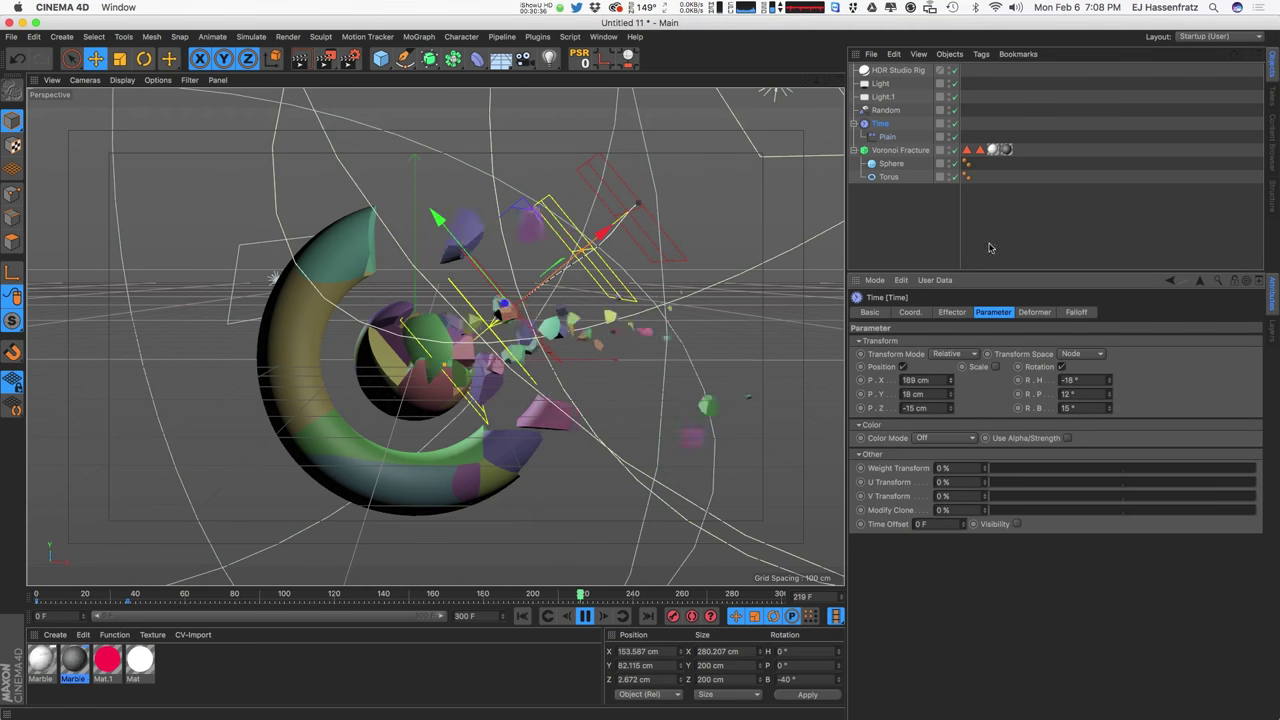
pyautogui.click(522, 616)
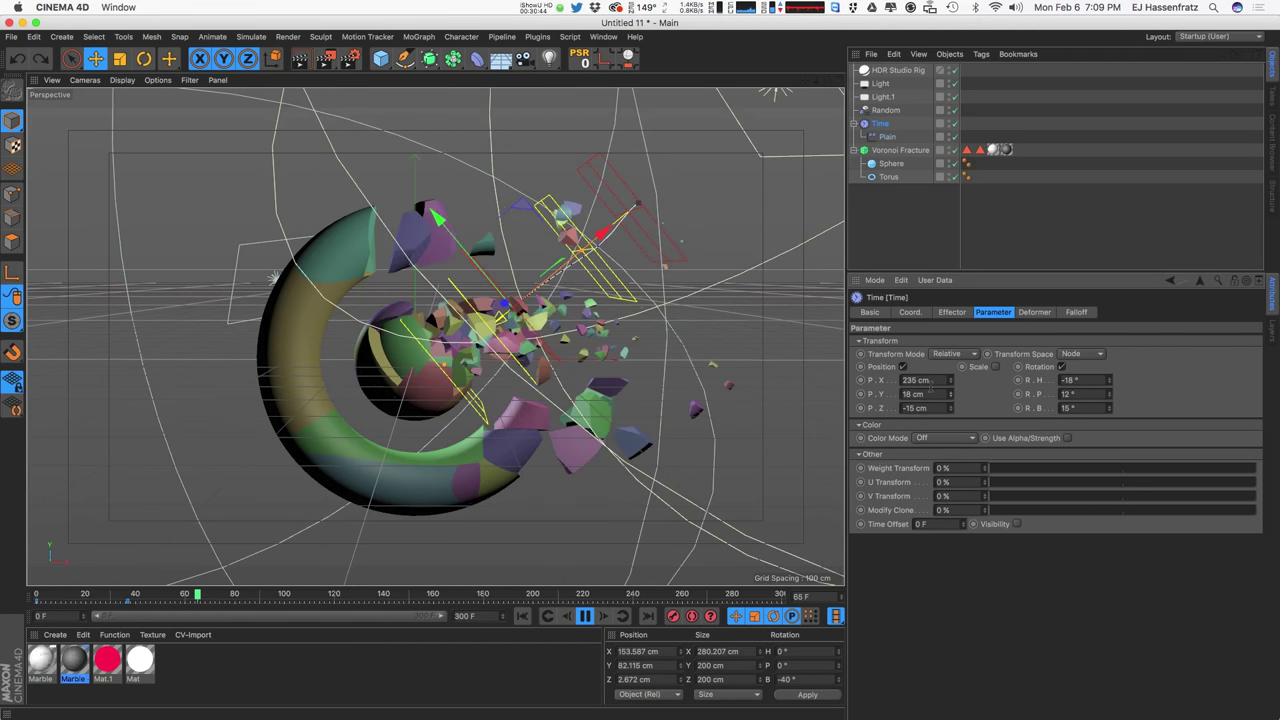
pyautogui.click(521, 617)
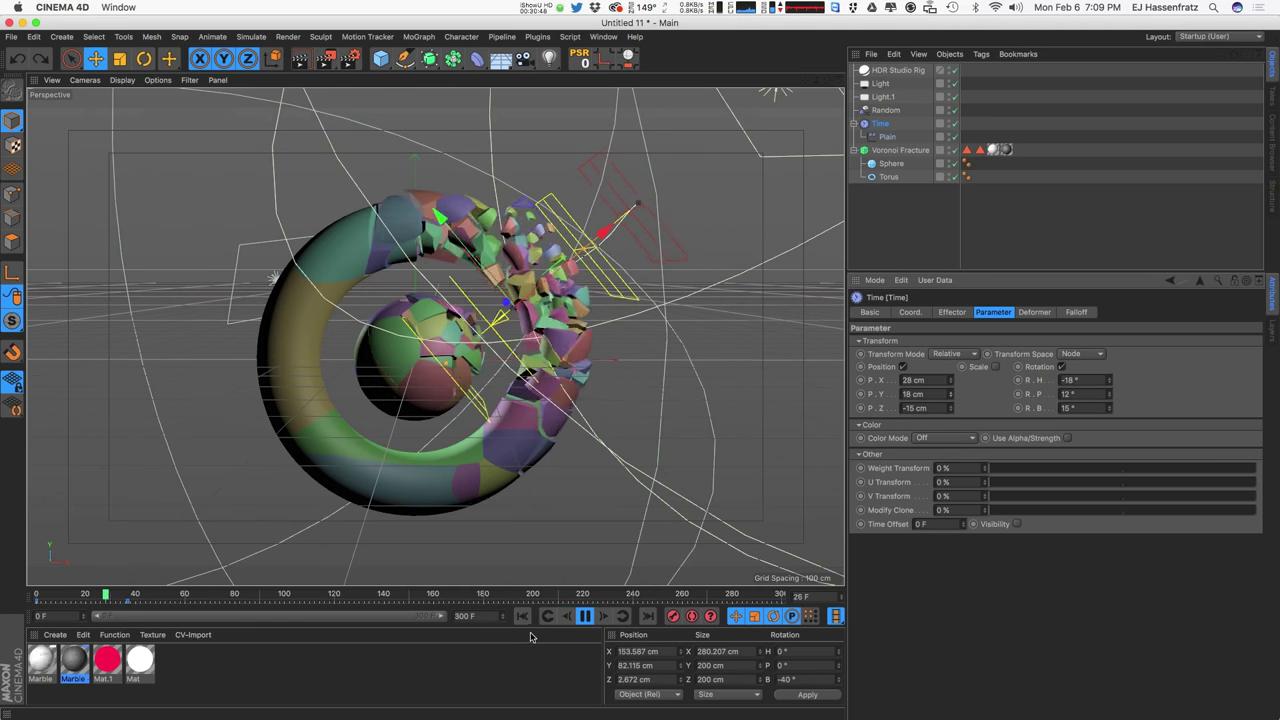
pyautogui.click(521, 617)
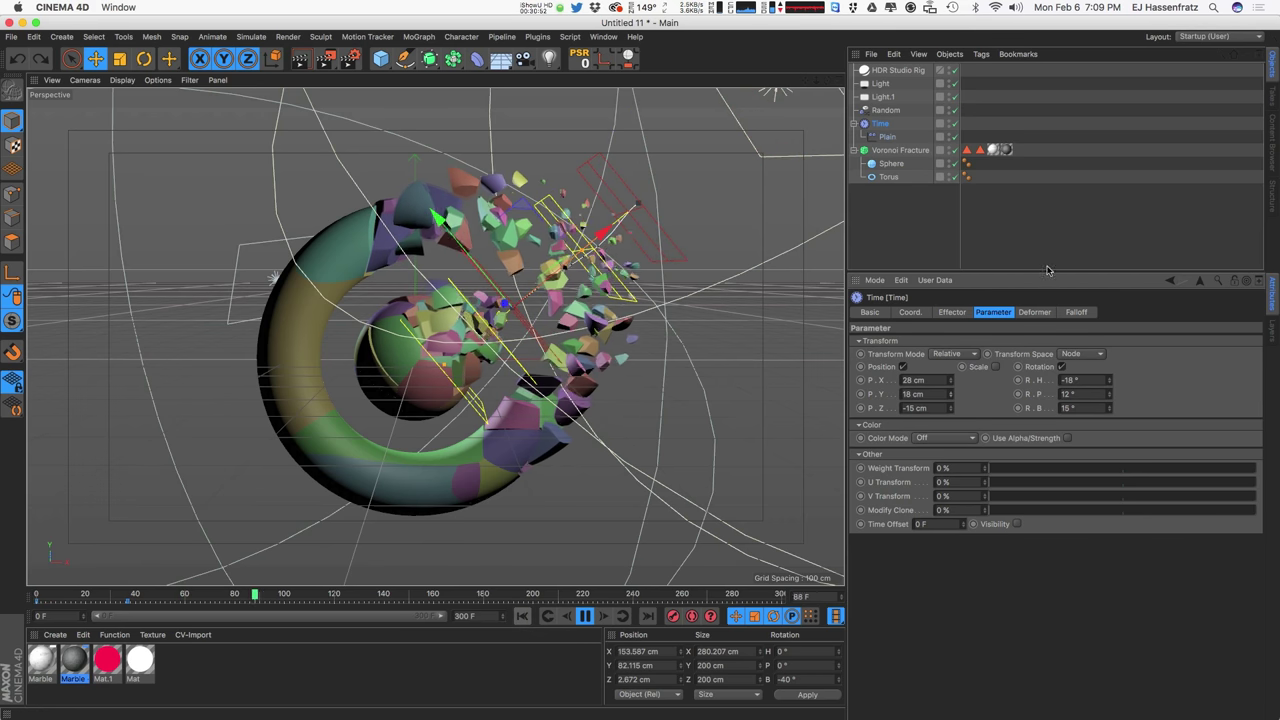
# Step: Move the Plain effector outward along its X axis to 147.368 cm and check its falloff settings during playback
pyautogui.click(1011, 206)
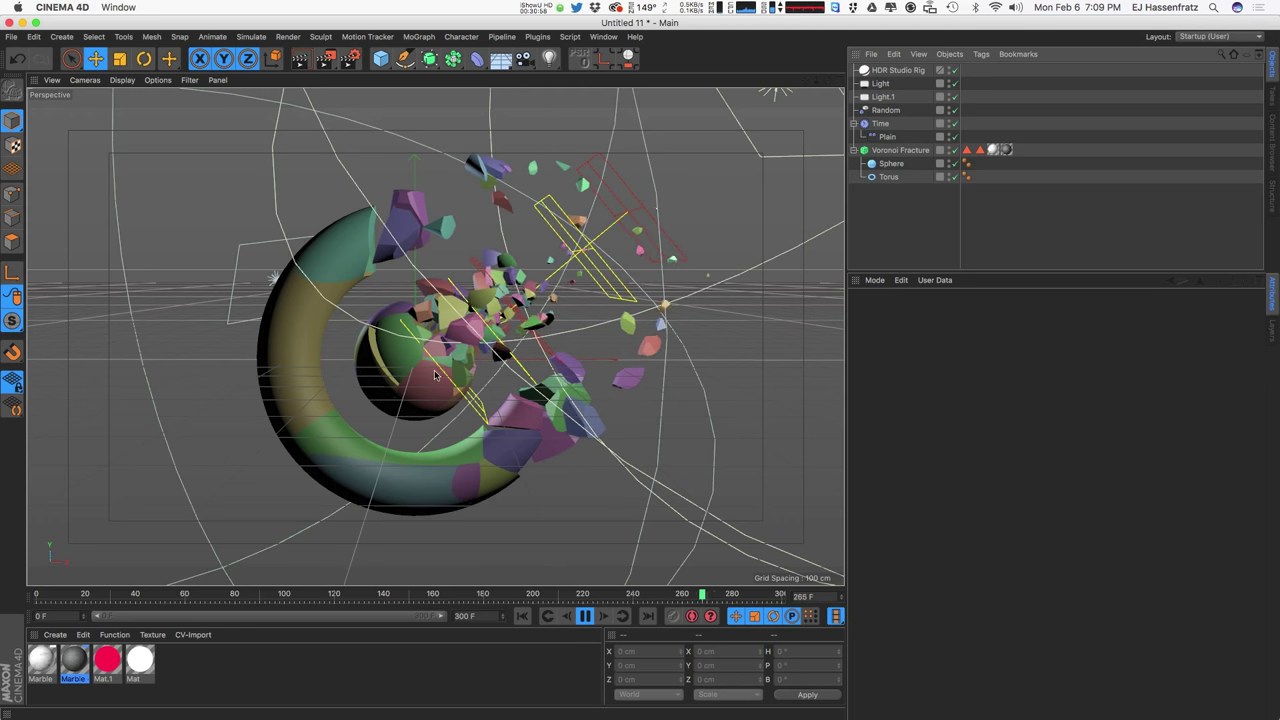
pyautogui.click(886, 136)
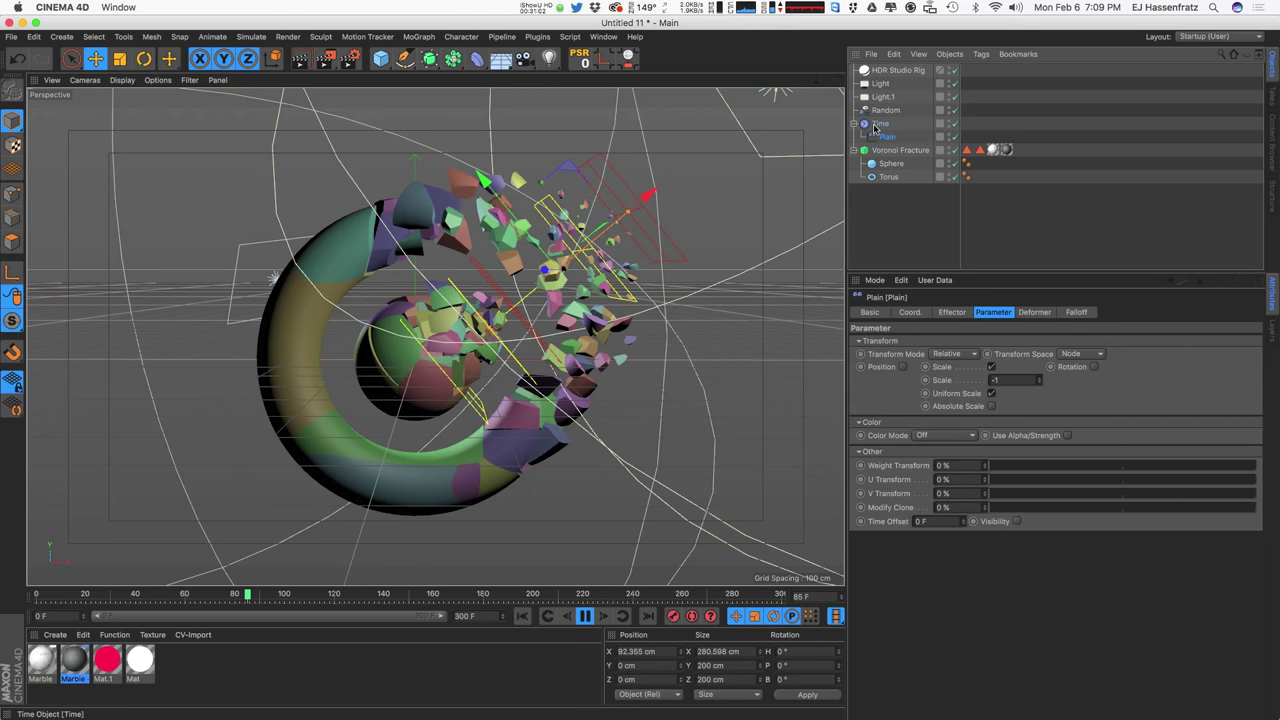
pyautogui.click(880, 124)
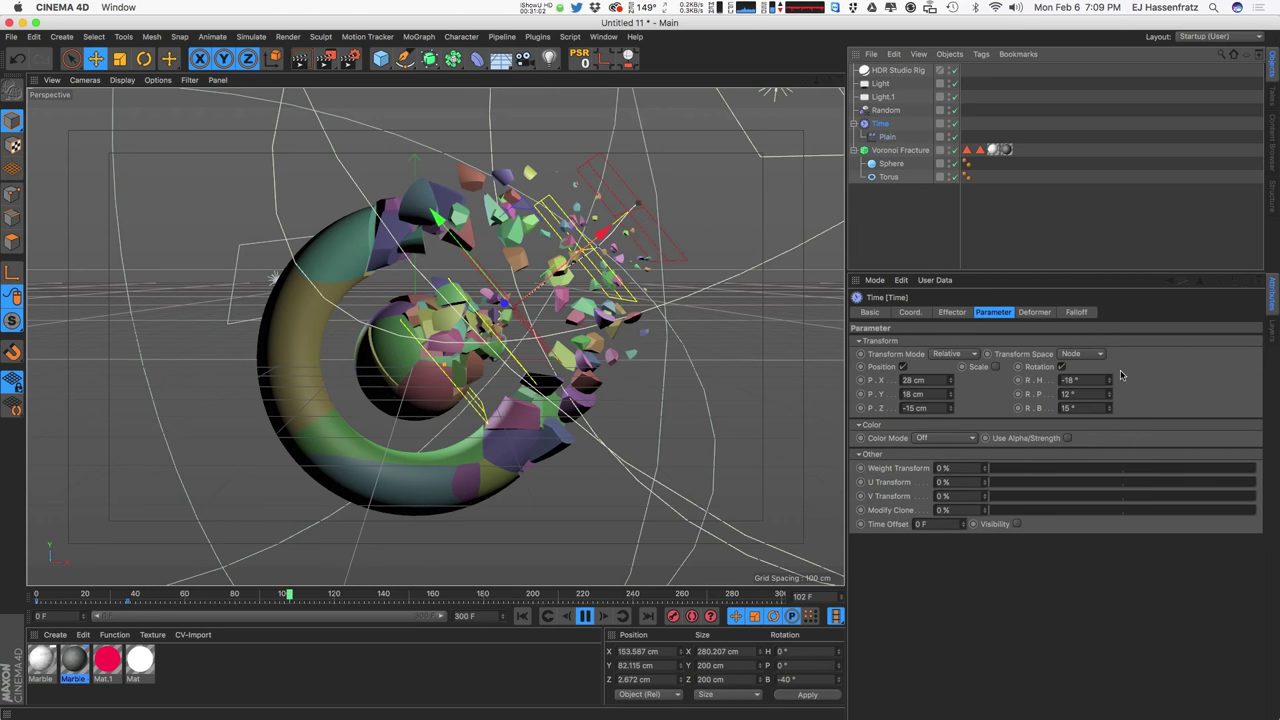
pyautogui.click(886, 136)
pyautogui.moveTo(601, 217); pyautogui.dragTo(660, 193)
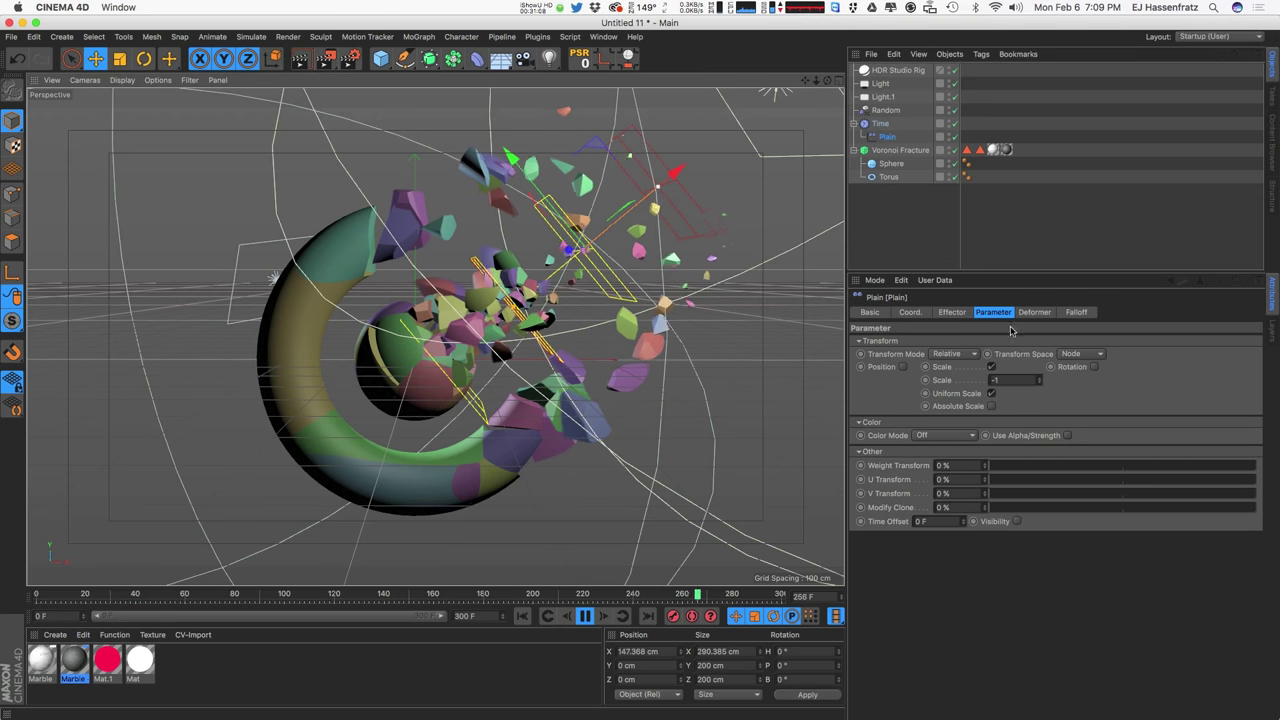
pyautogui.click(1066, 313)
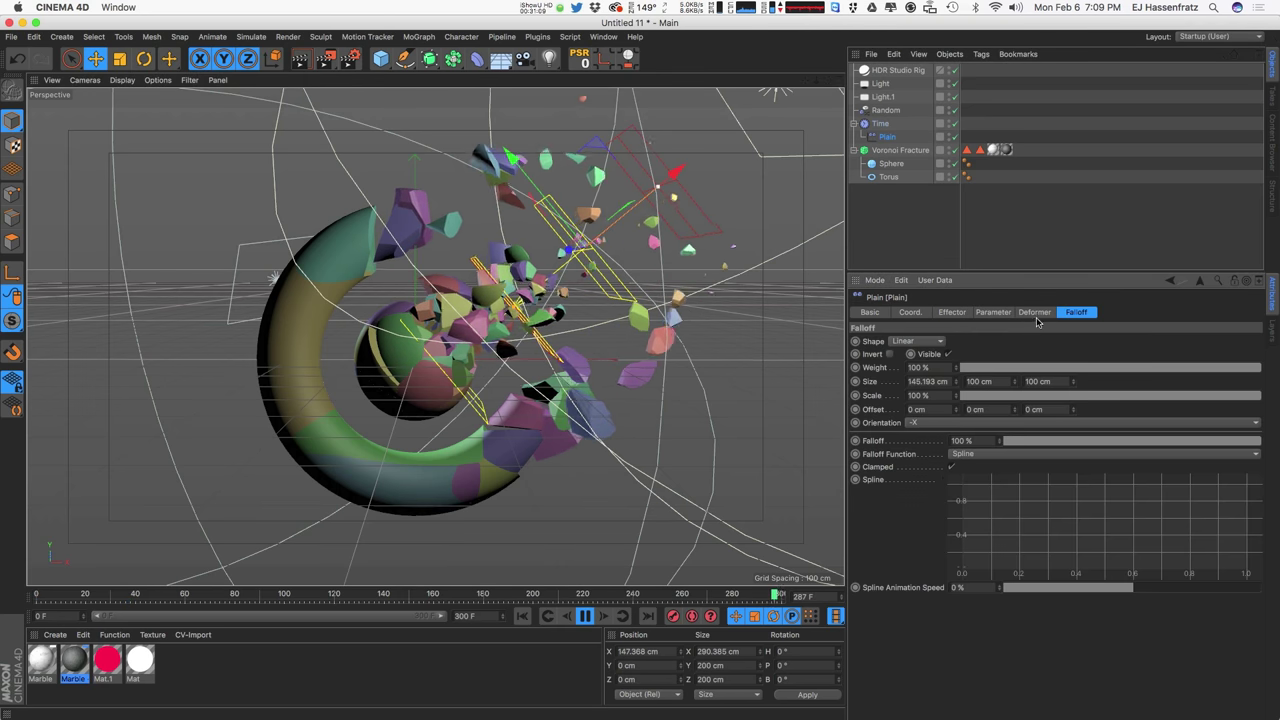
pyautogui.click(1048, 240)
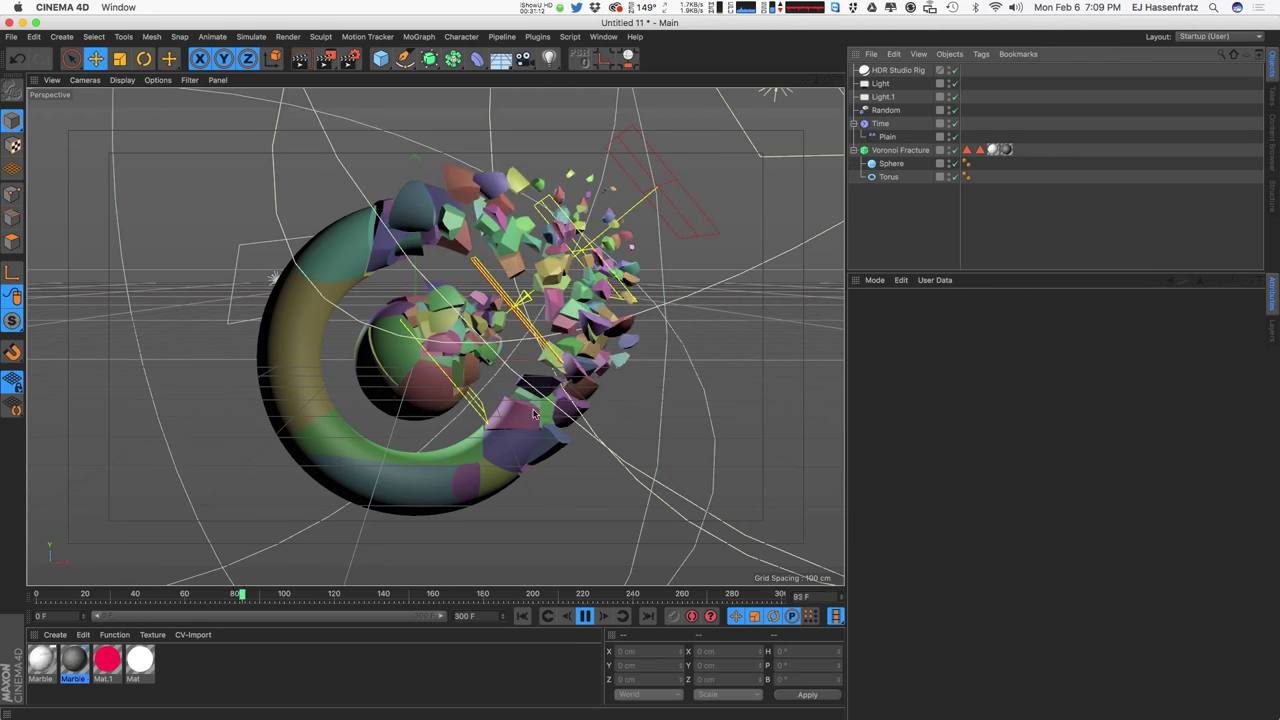
# Step: Try moving the Time effector by hand diagonally across the torus with playback paused, and resume the playback
pyautogui.click(584, 615)
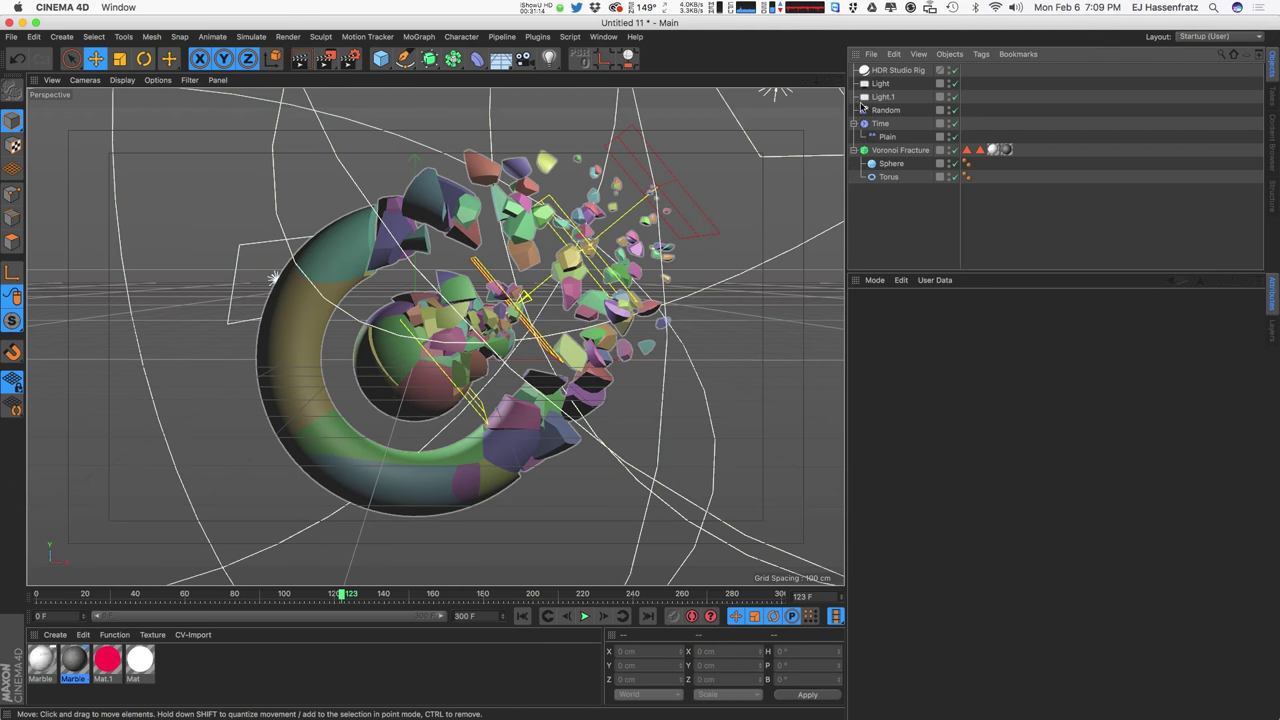
pyautogui.click(878, 127)
pyautogui.moveTo(601, 230); pyautogui.dragTo(475, 337)
pyautogui.click(584, 616)
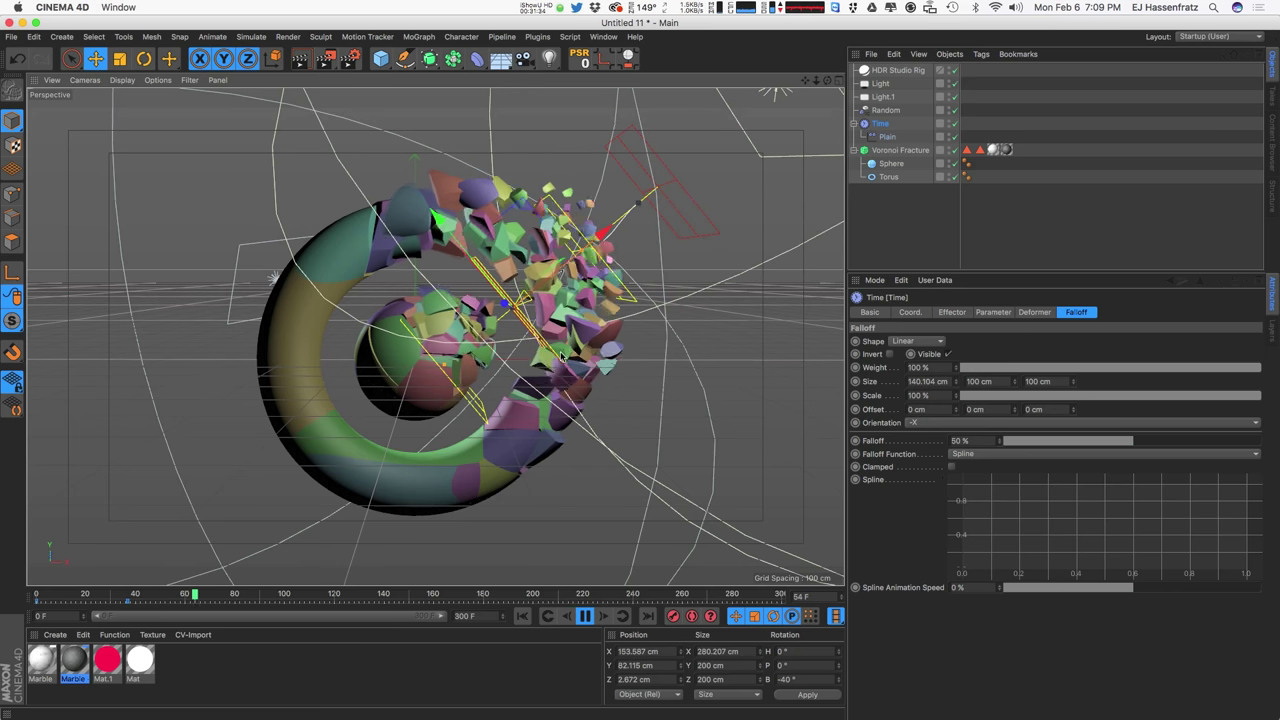
# Step: Check the existing Random effector's settings and add a second Random effector to the Voronoi Fracture
pyautogui.click(885, 110)
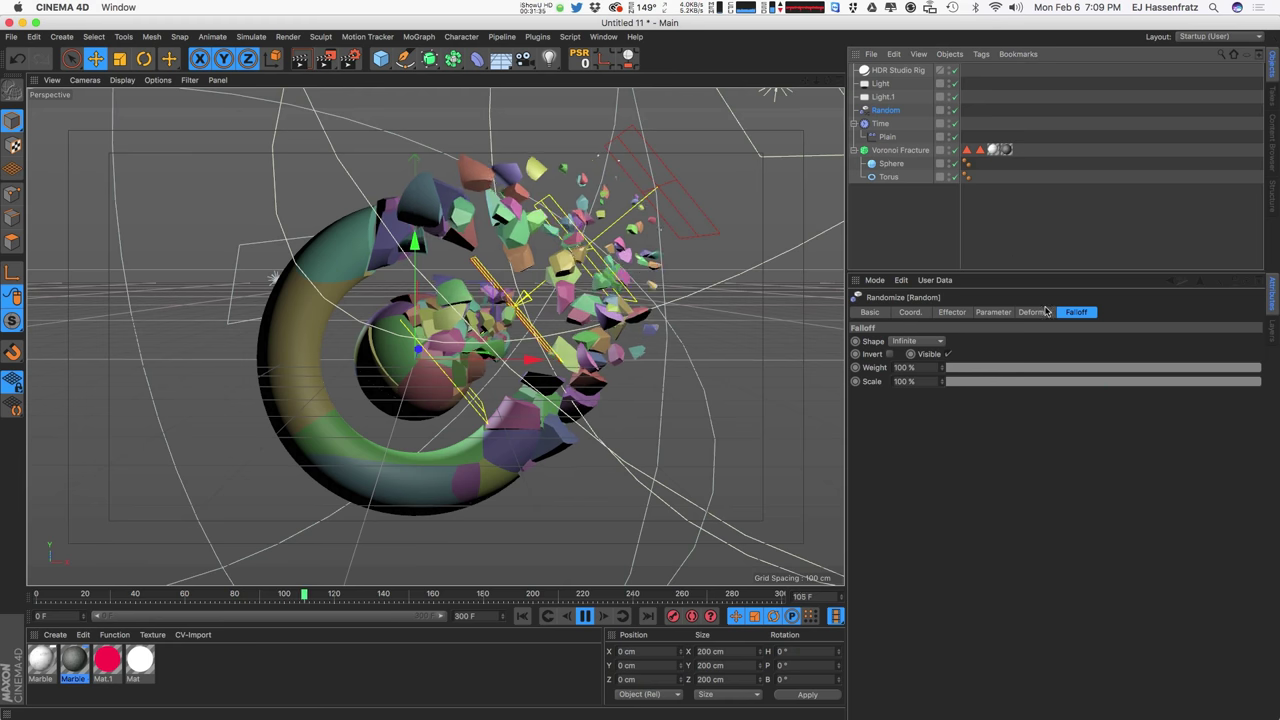
pyautogui.click(988, 313)
pyautogui.click(957, 313)
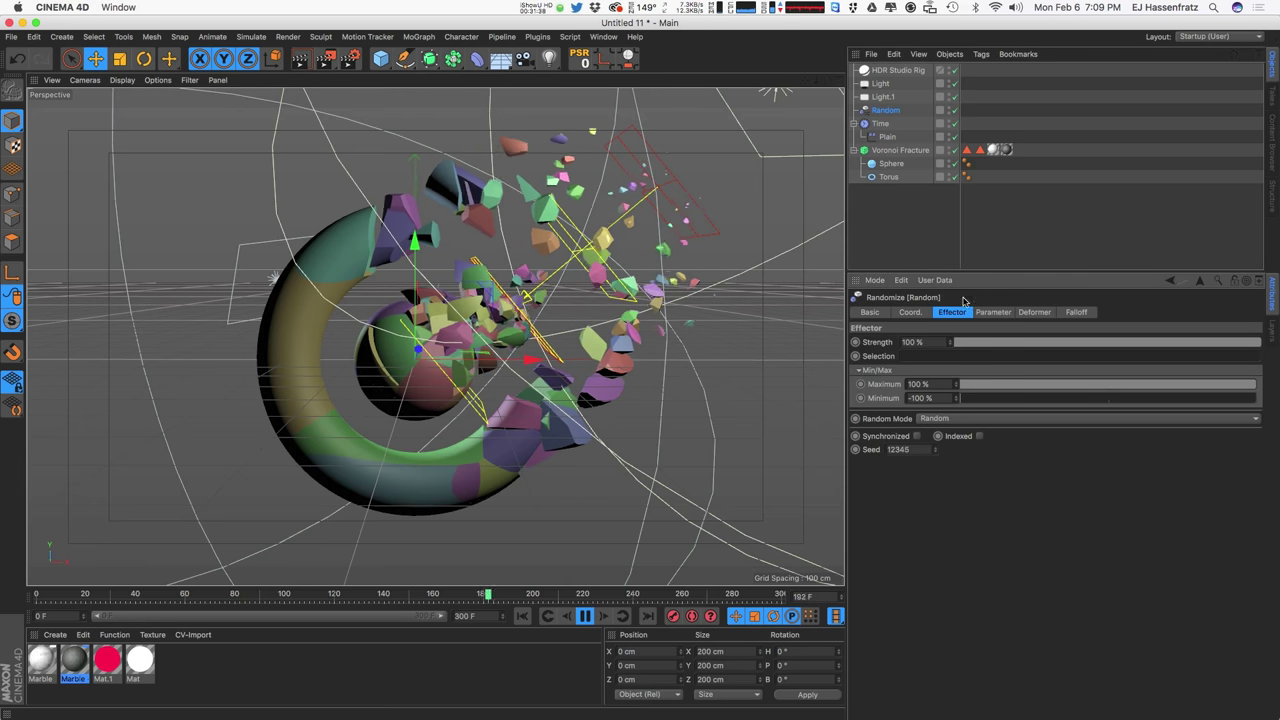
pyautogui.click(1029, 251)
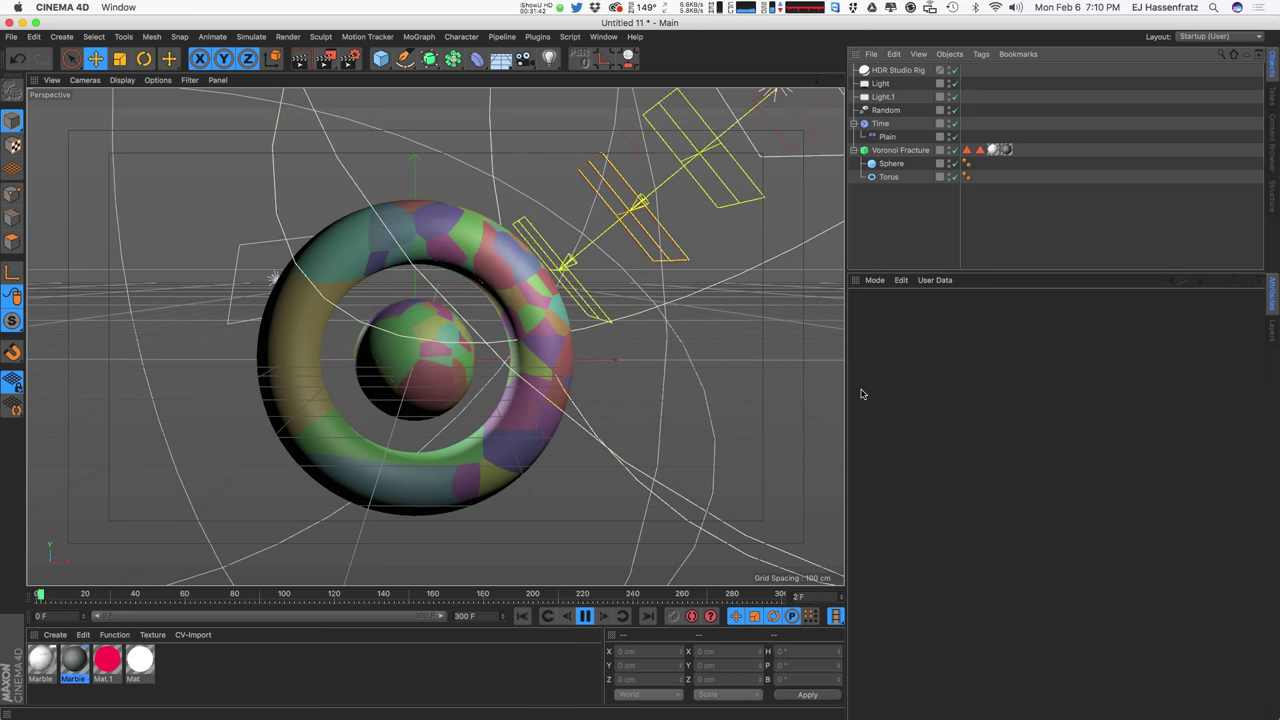
pyautogui.click(899, 150)
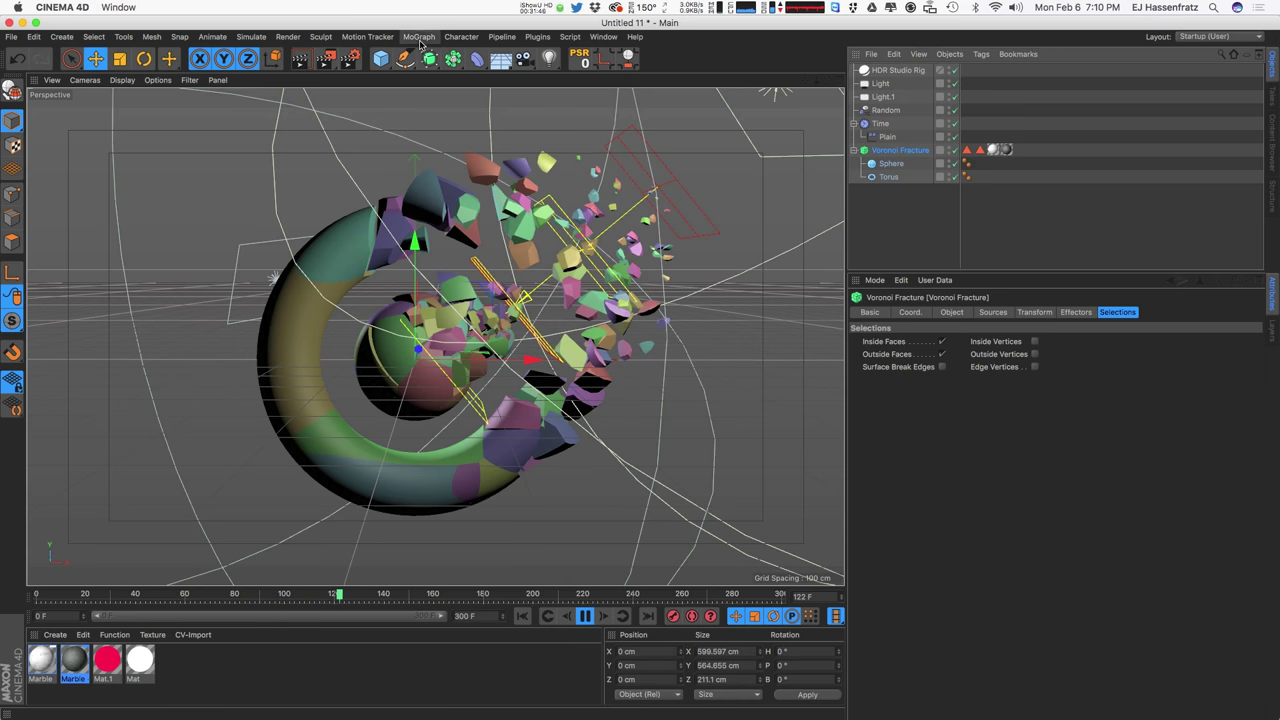
pyautogui.click(419, 36)
pyautogui.moveTo(470, 57)
pyautogui.click(558, 177)
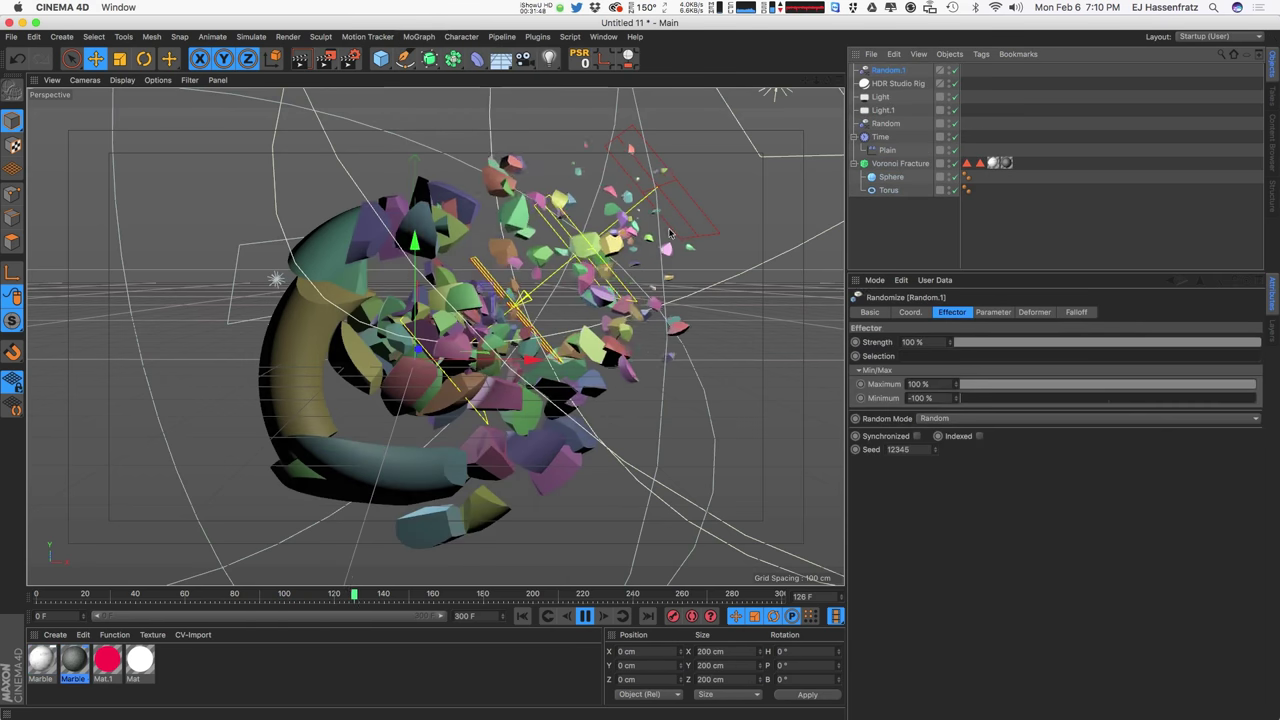
# Step: Check the second Random effector's position parameters and the order of effectors in the Voronoi Fracture
pyautogui.click(991, 312)
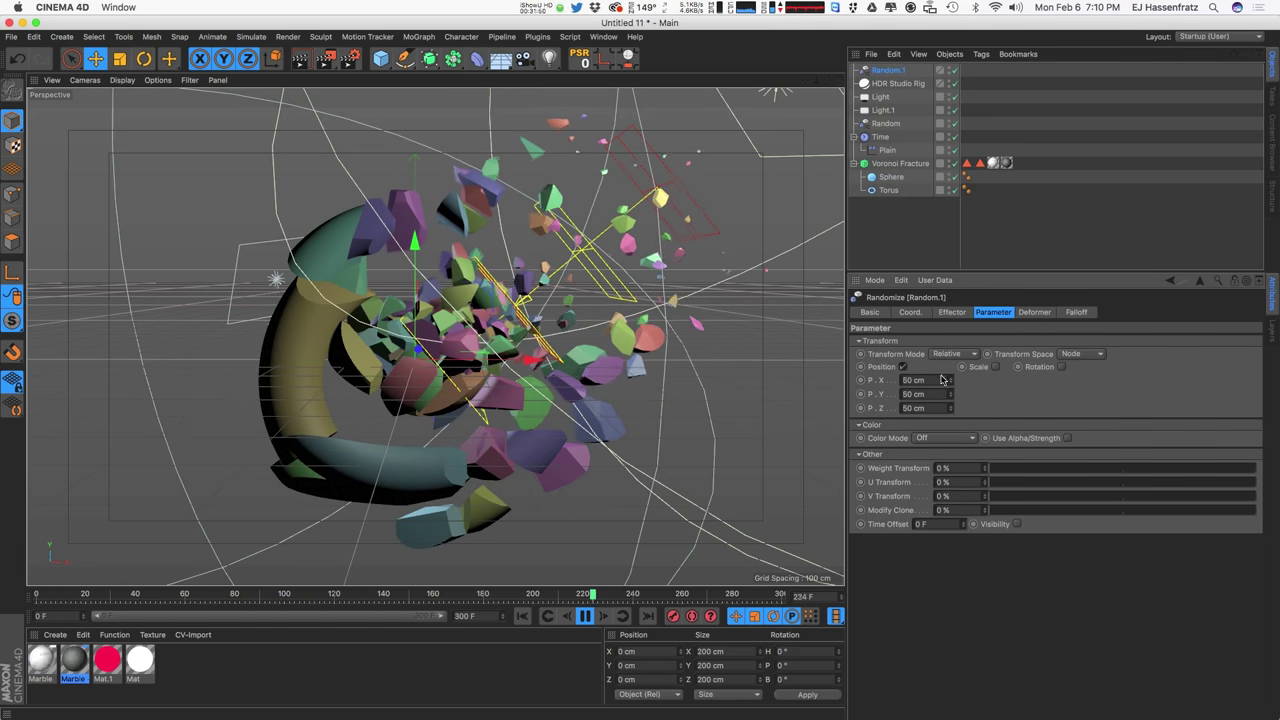
pyautogui.click(899, 163)
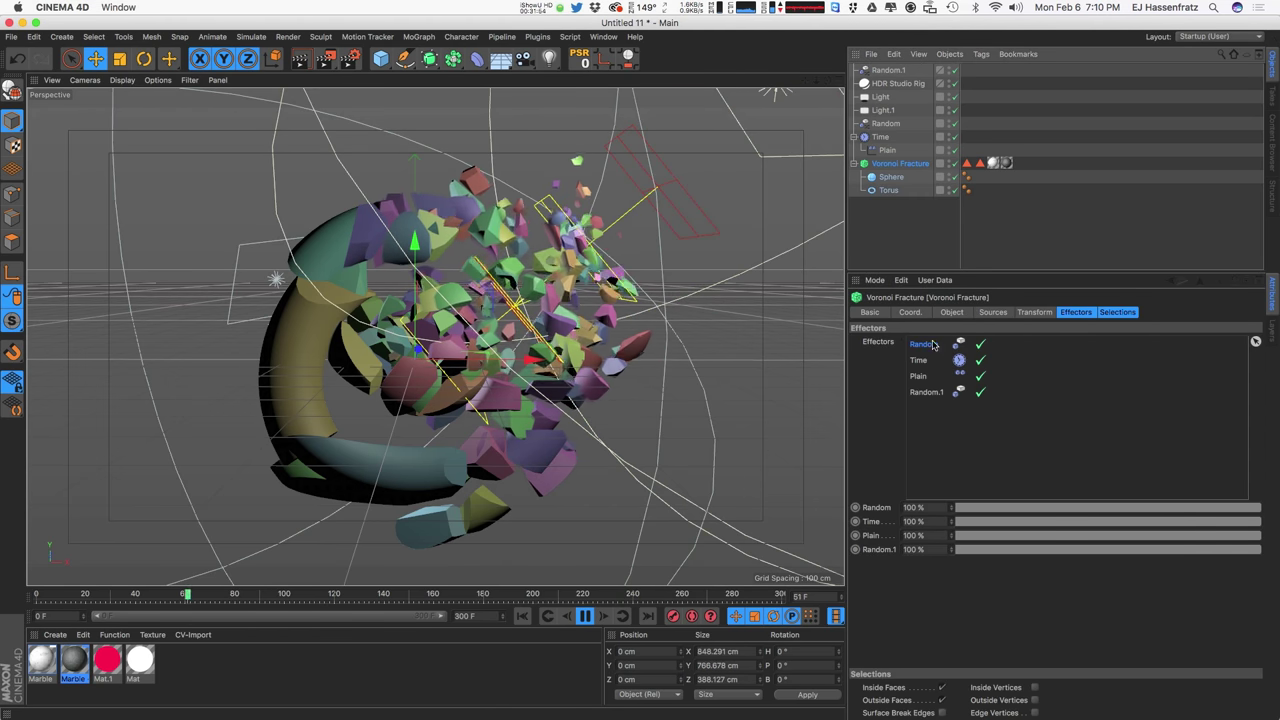
pyautogui.click(1117, 312)
pyautogui.click(1076, 312)
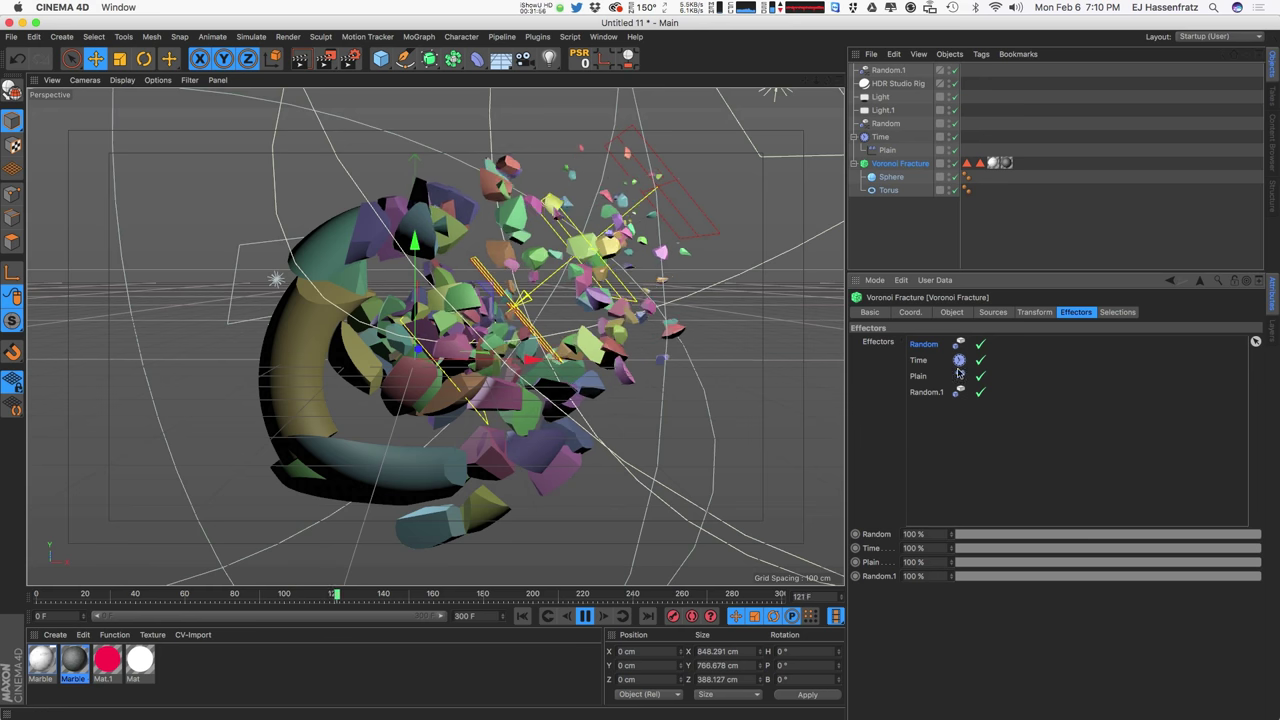
# Step: Give the second Random effector a Linear falloff with its orientation set to -X
pyautogui.click(886, 70)
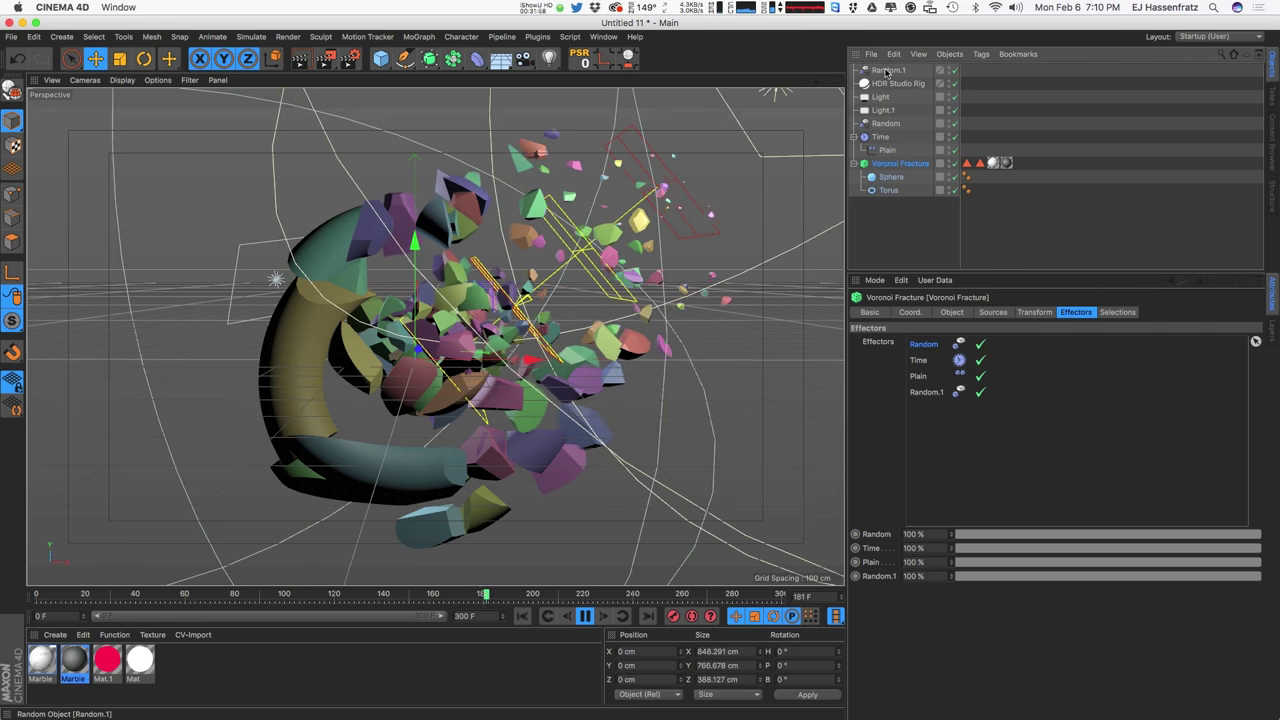
pyautogui.click(1077, 313)
pyautogui.click(915, 341)
pyautogui.click(907, 424)
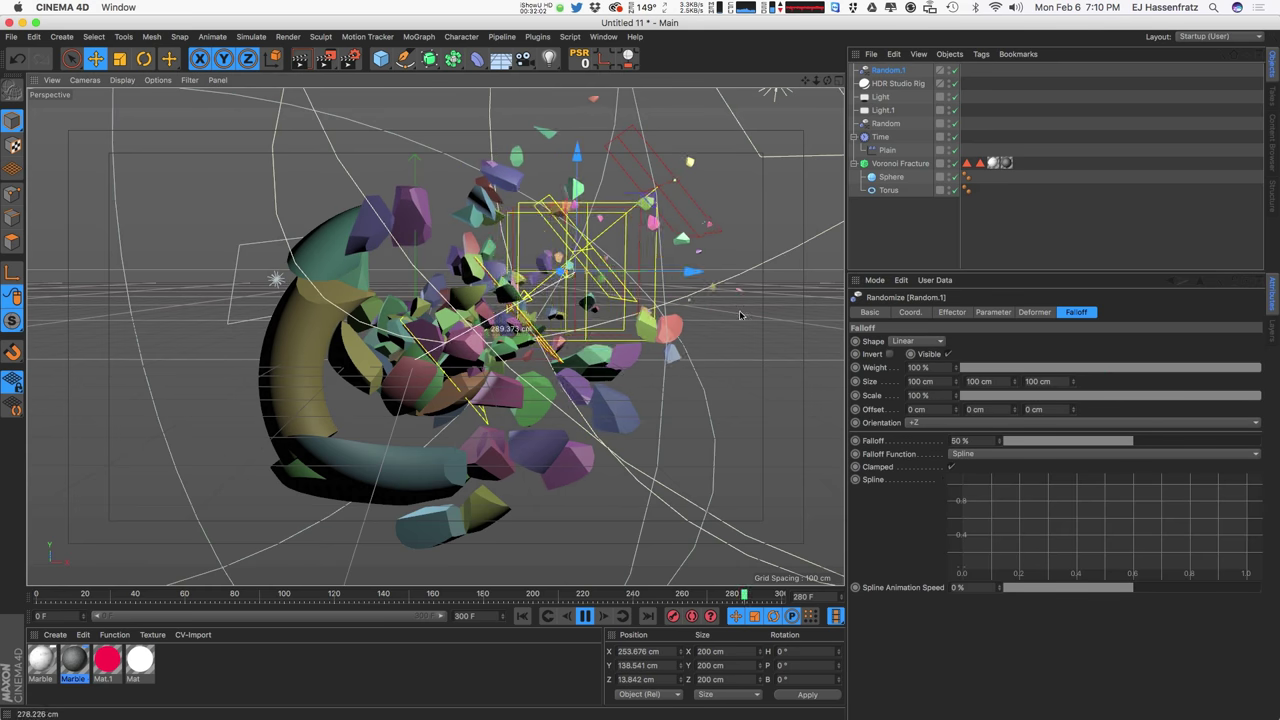
pyautogui.click(940, 422)
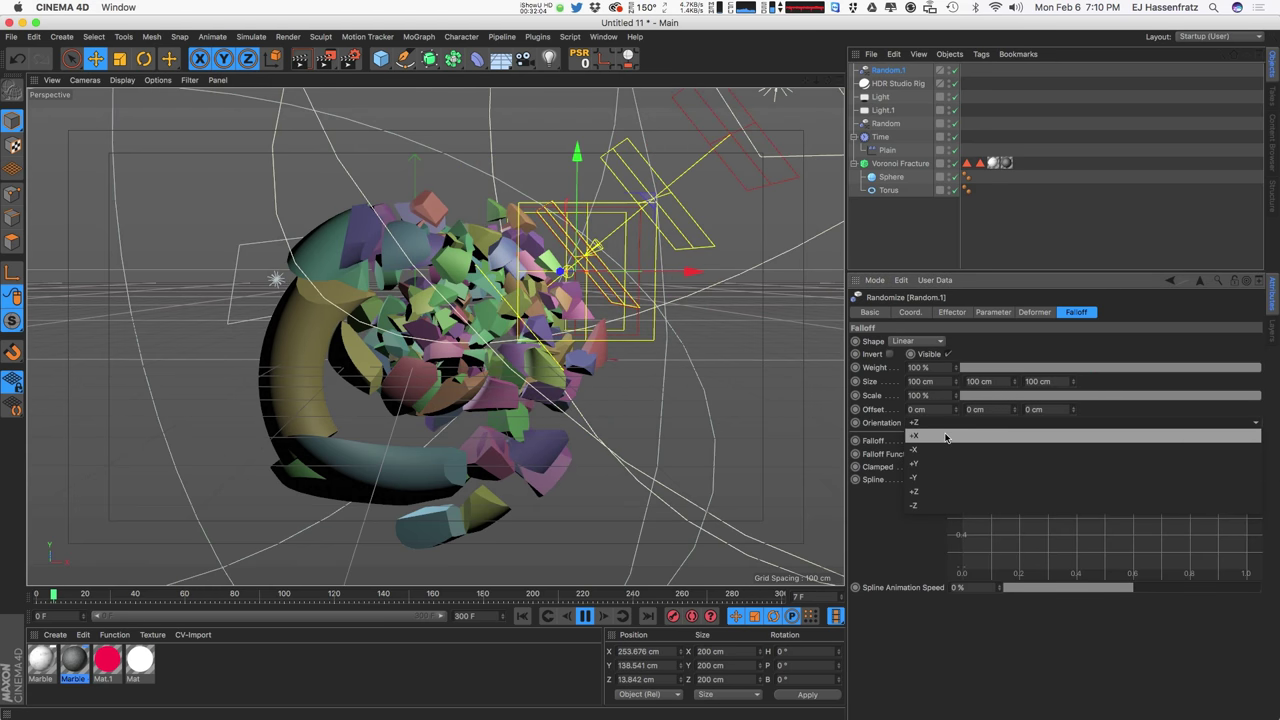
pyautogui.click(945, 450)
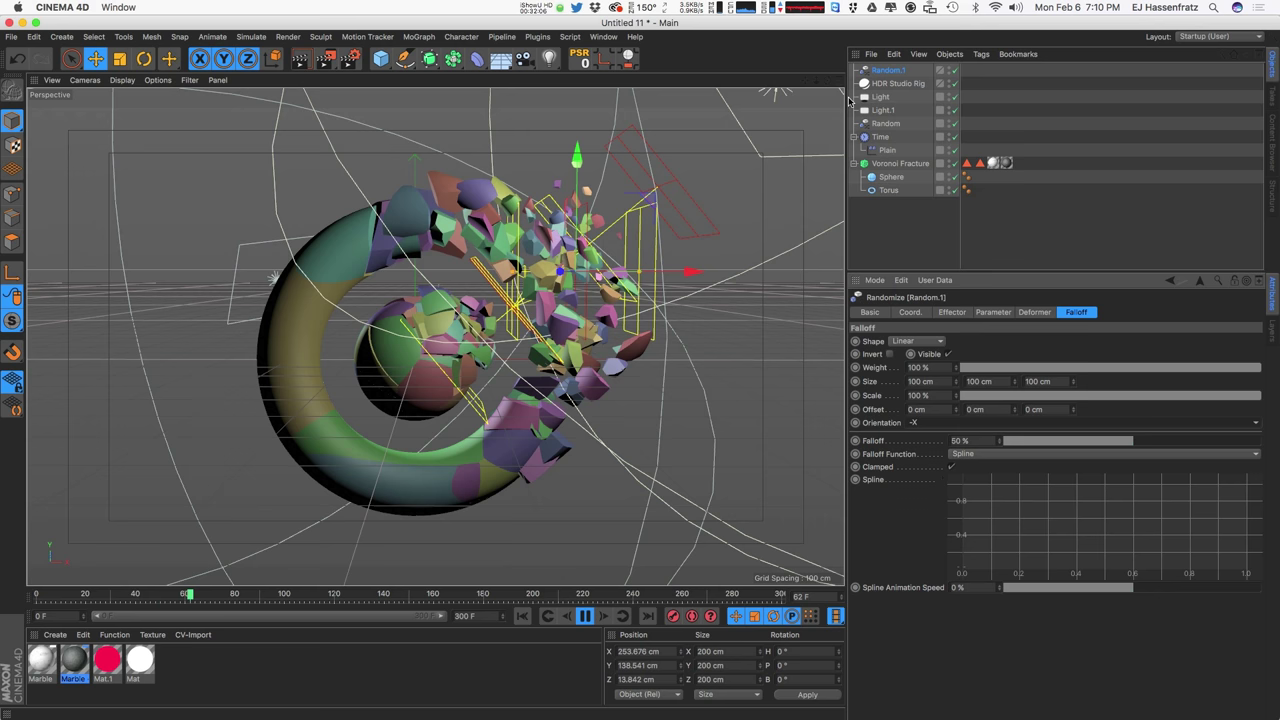
# Step: Nest the second Random effector under the Time effector and reset its X, Y and Z position to 0 cm
pyautogui.moveTo(890, 156); pyautogui.dragTo(890, 152)
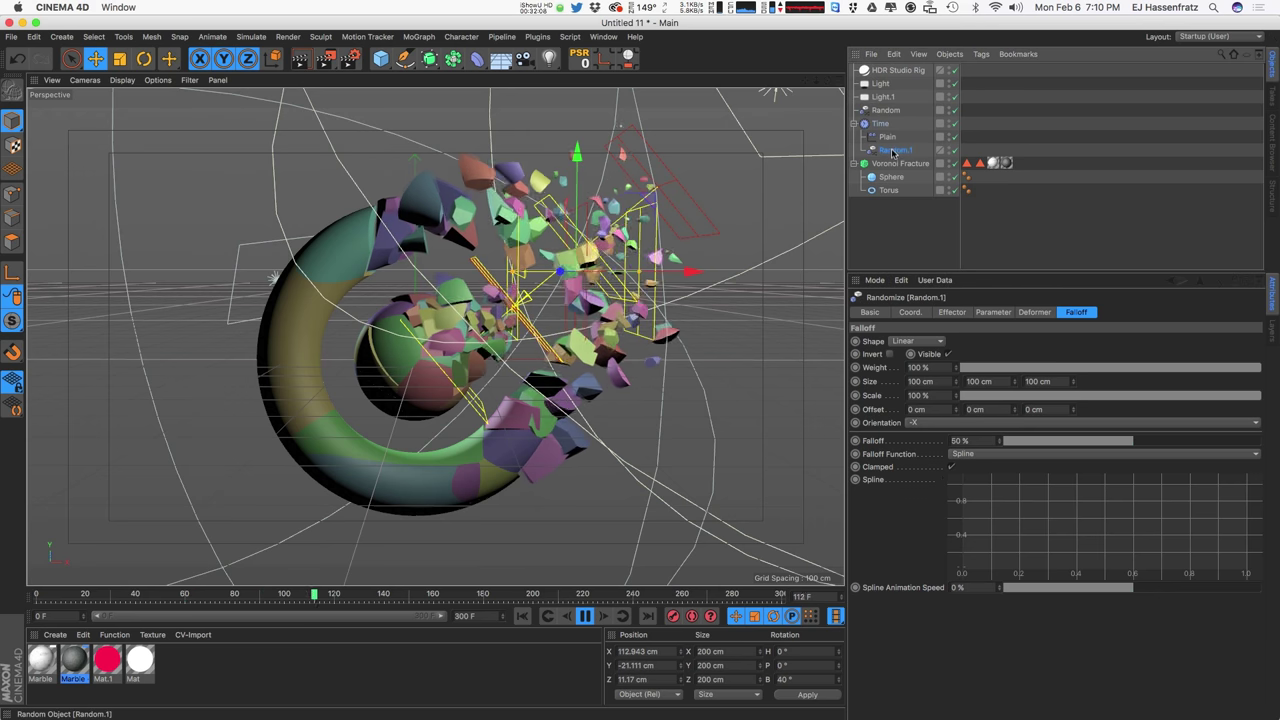
pyautogui.click(910, 312)
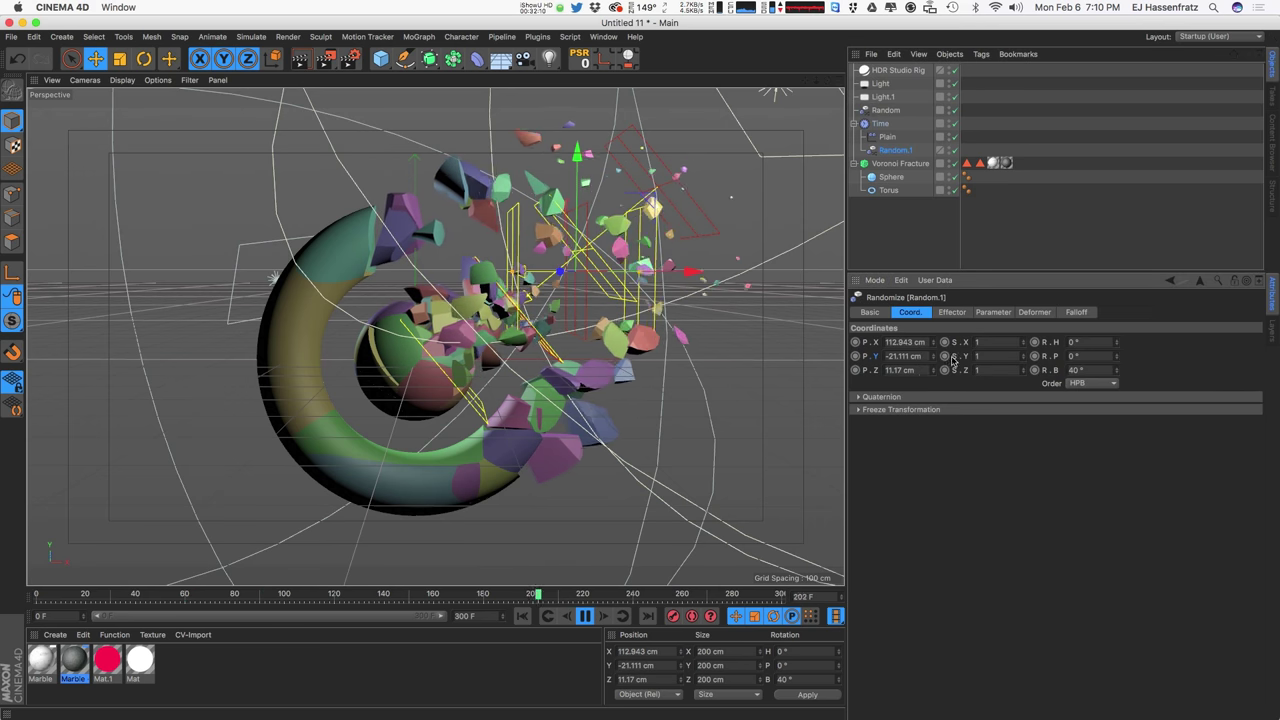
pyautogui.doubleClick(907, 341)
pyautogui.write('0')
pyautogui.press('Tab')
pyautogui.write('0')
pyautogui.press('Tab')
pyautogui.write('0')
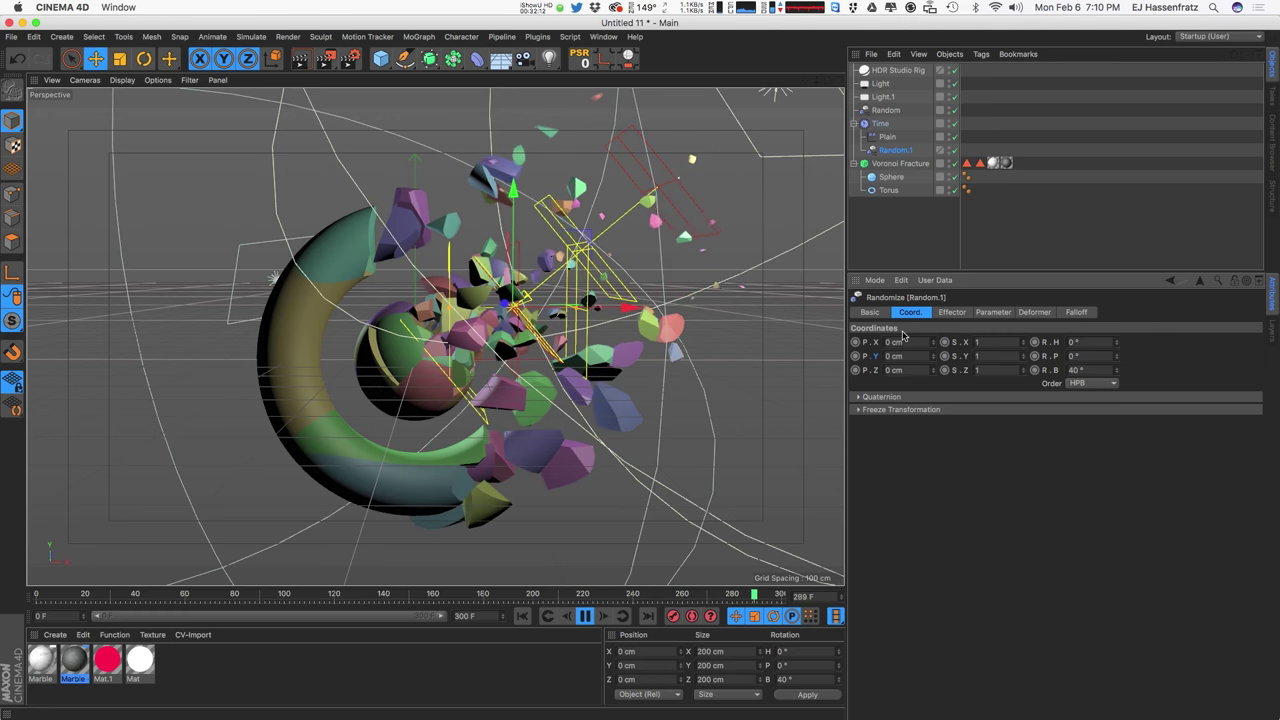
# Step: Move the second Random effector outward to X 108.947 cm and rotate it into line with the Plain effector's falloff
pyautogui.click(952, 312)
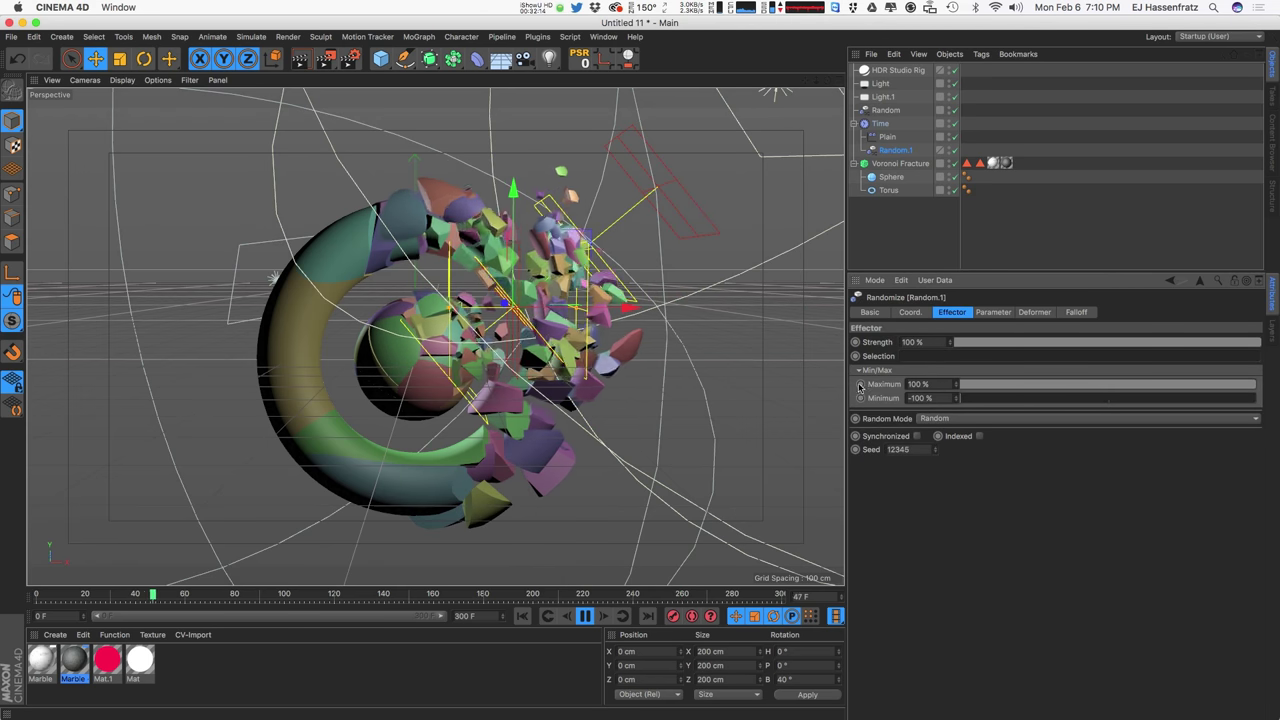
pyautogui.moveTo(658, 275); pyautogui.dragTo(714, 251)
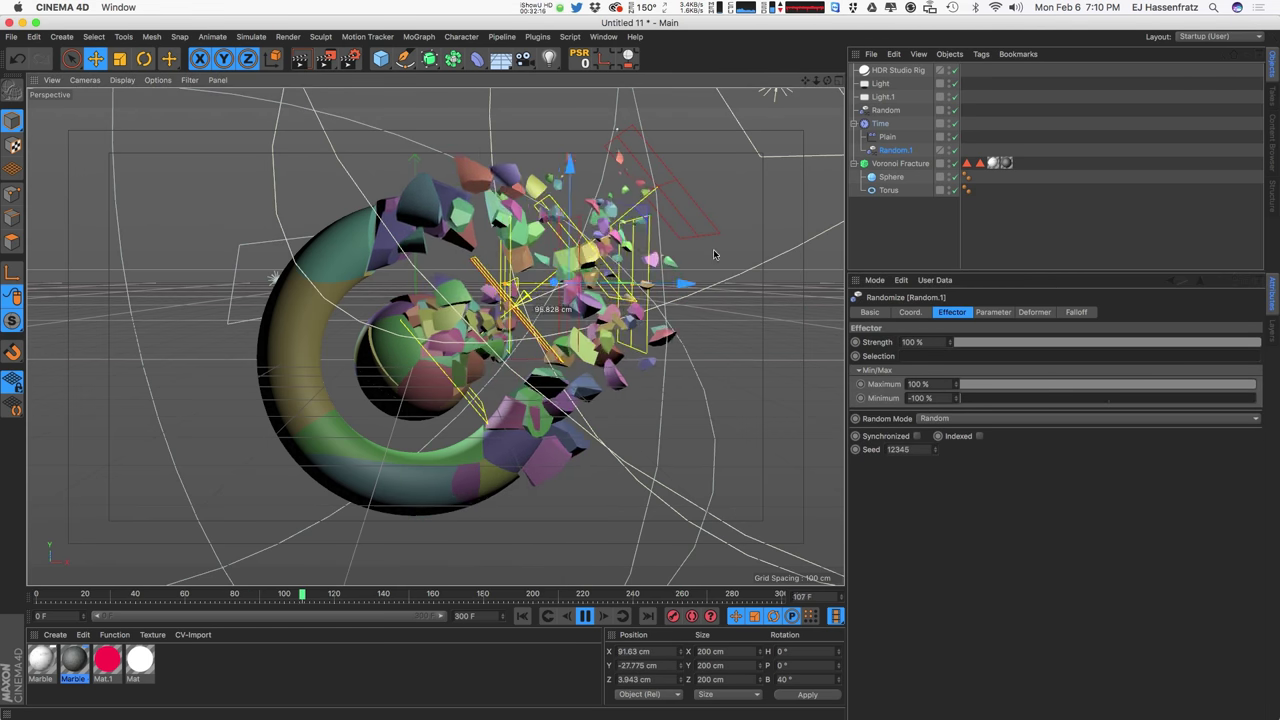
pyautogui.press('r')
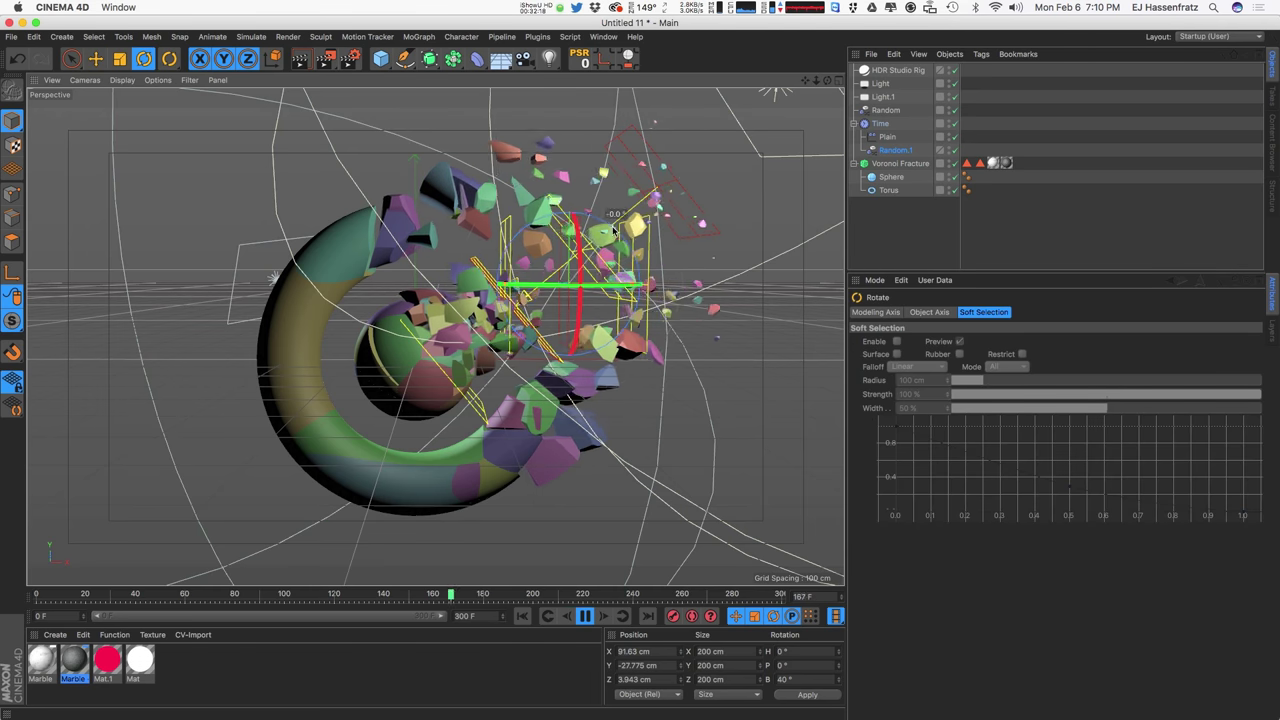
pyautogui.moveTo(613, 229); pyautogui.dragTo(577, 214)
pyautogui.press('e')
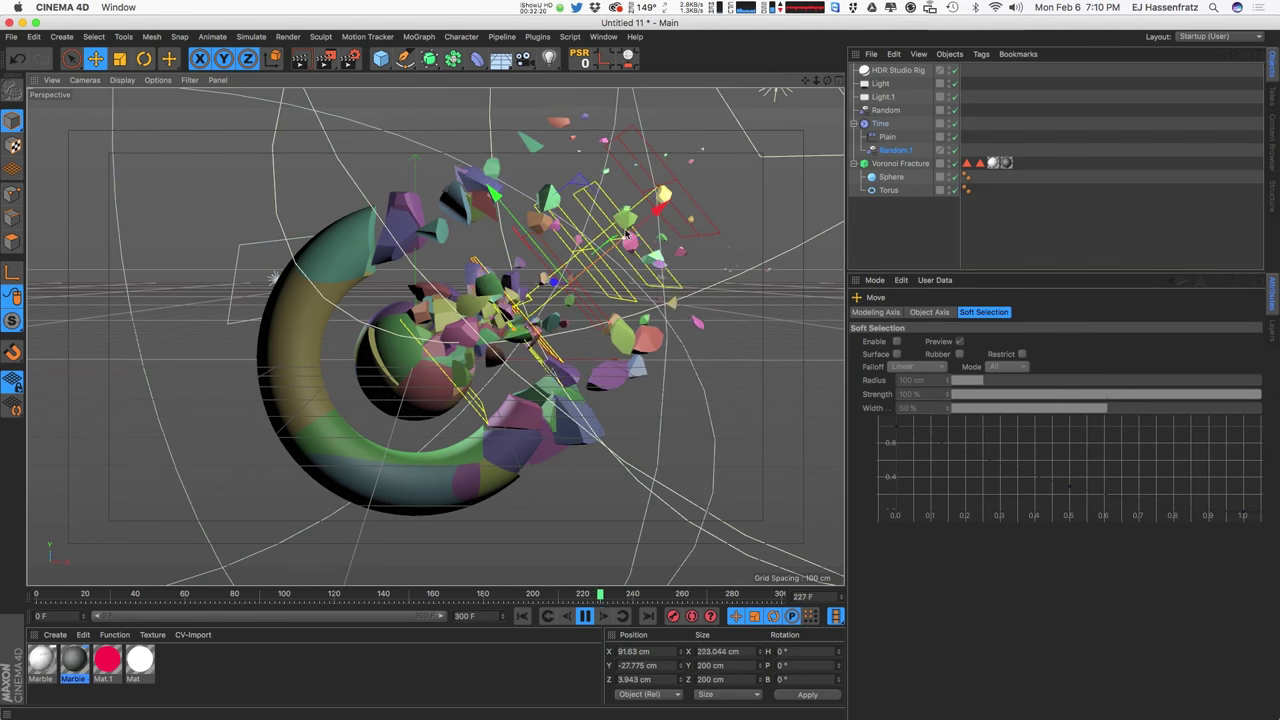
# Step: Set the second Random effector's mode to Turbulence with 3% animation speed, and turn off Clamped in its falloff
pyautogui.click(878, 150)
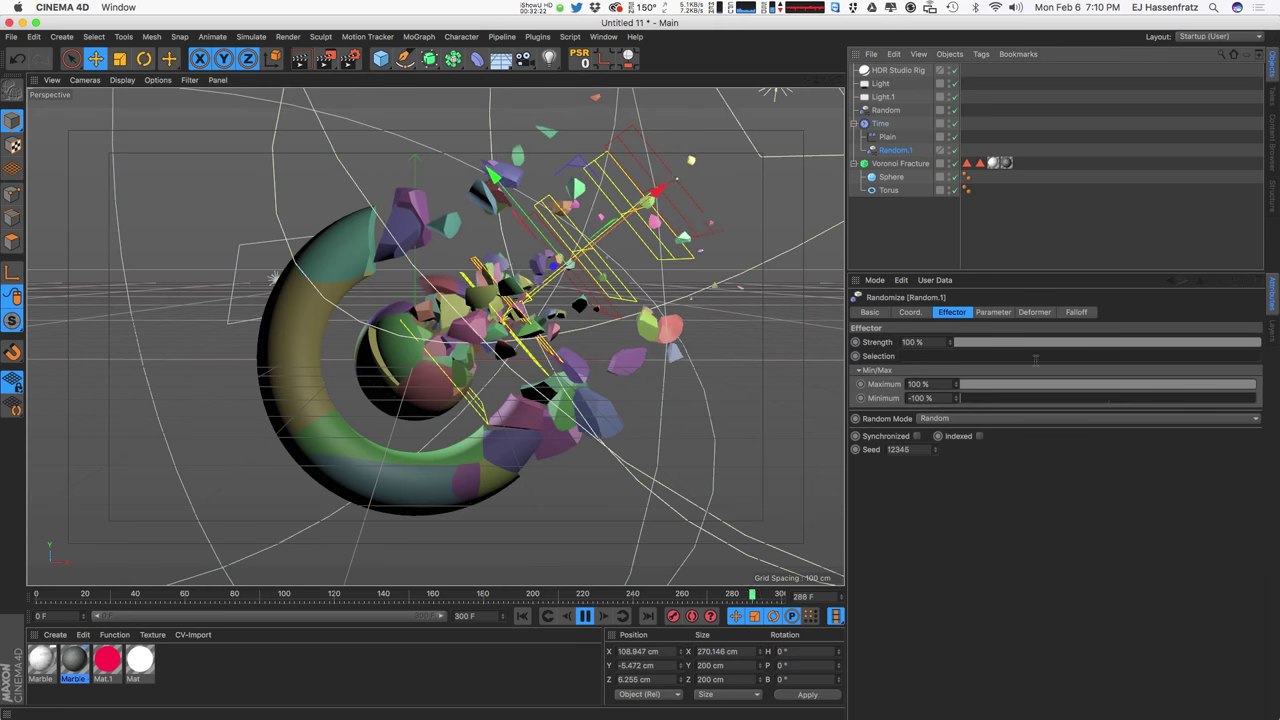
pyautogui.click(909, 423)
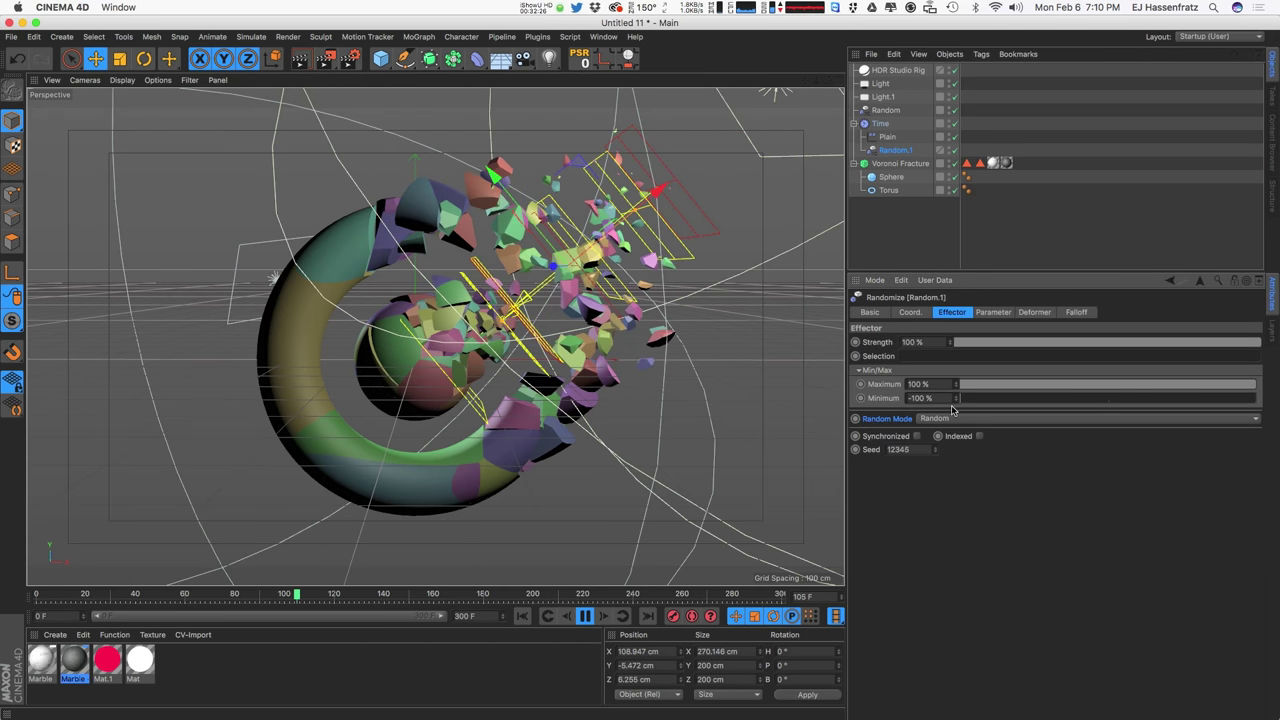
pyautogui.click(957, 419)
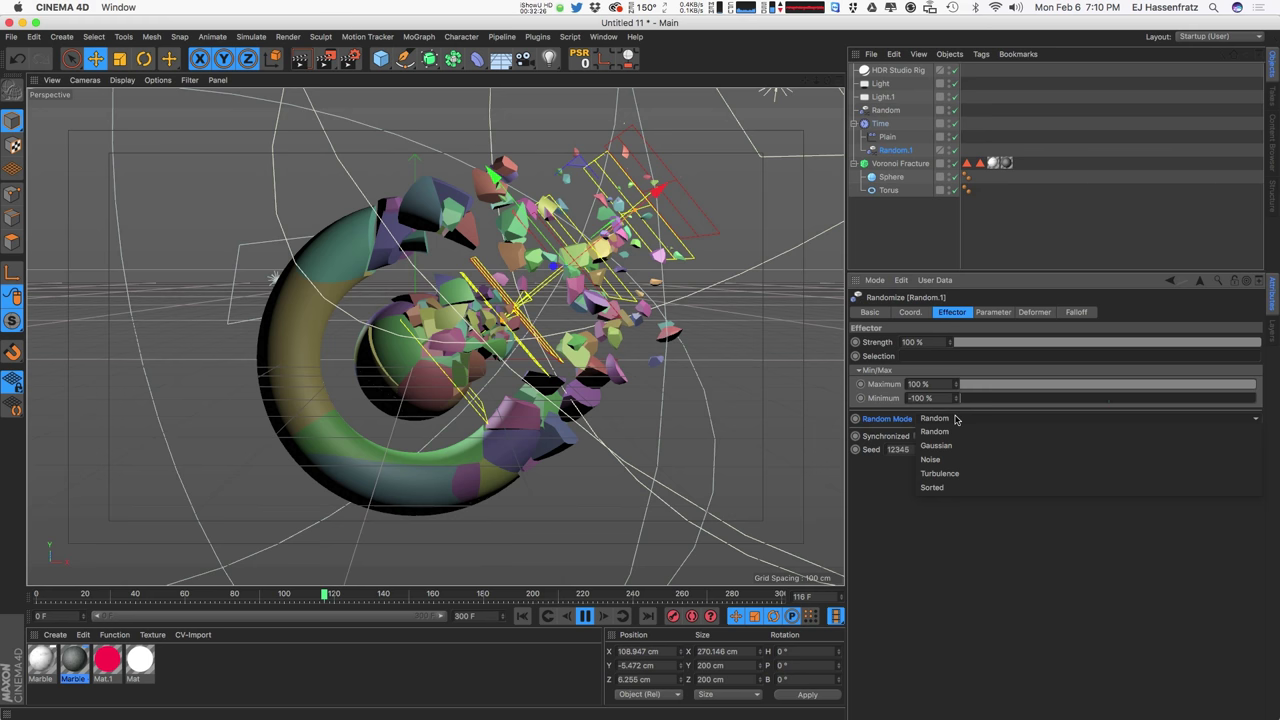
pyautogui.click(987, 473)
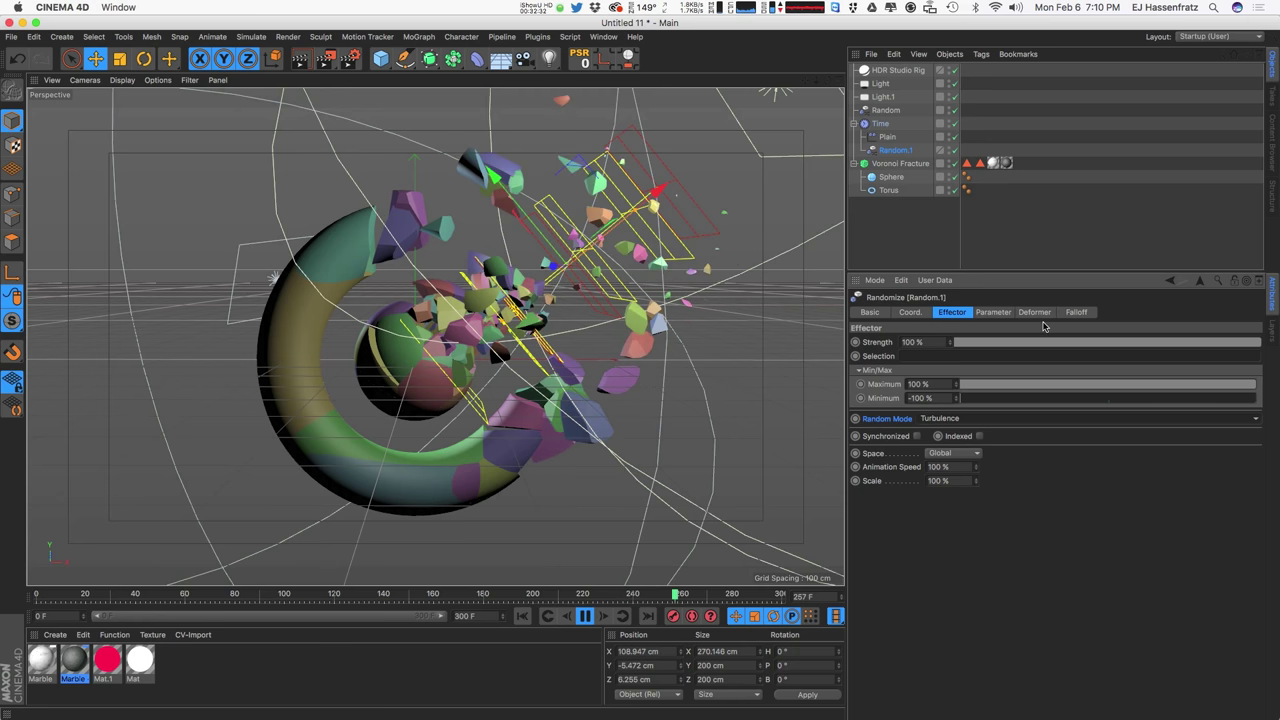
pyautogui.click(1076, 313)
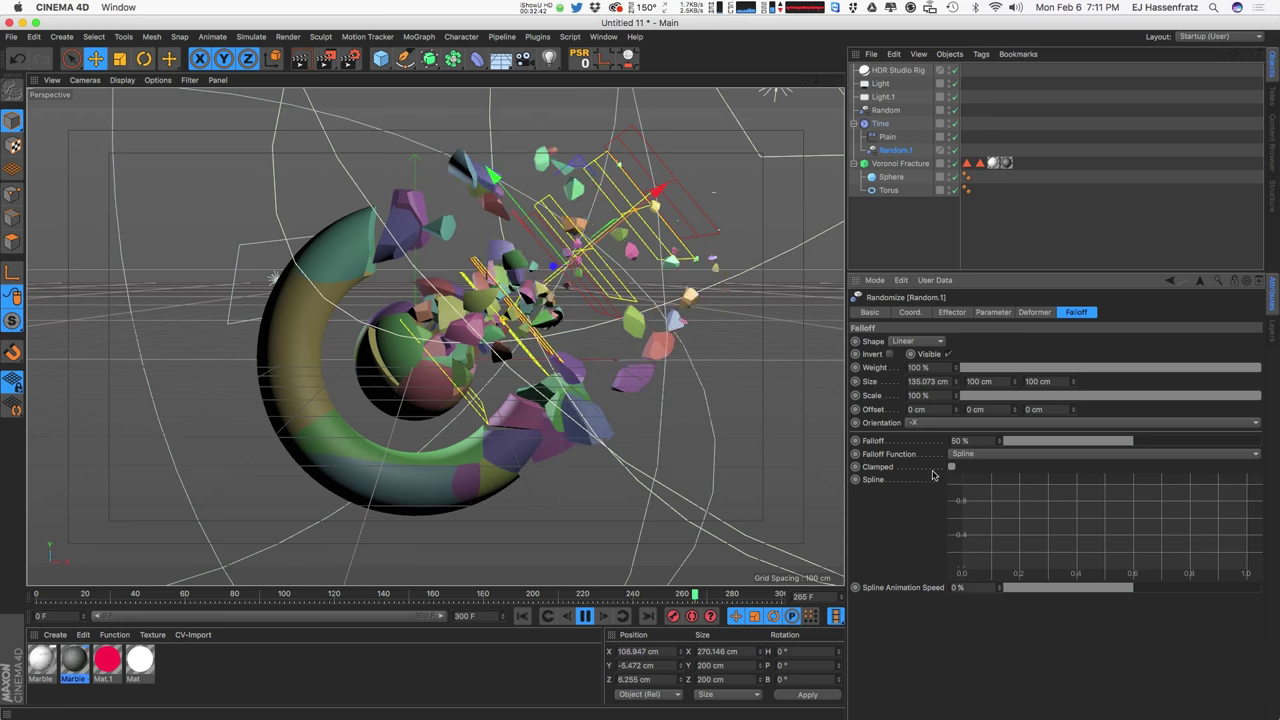
pyautogui.click(964, 315)
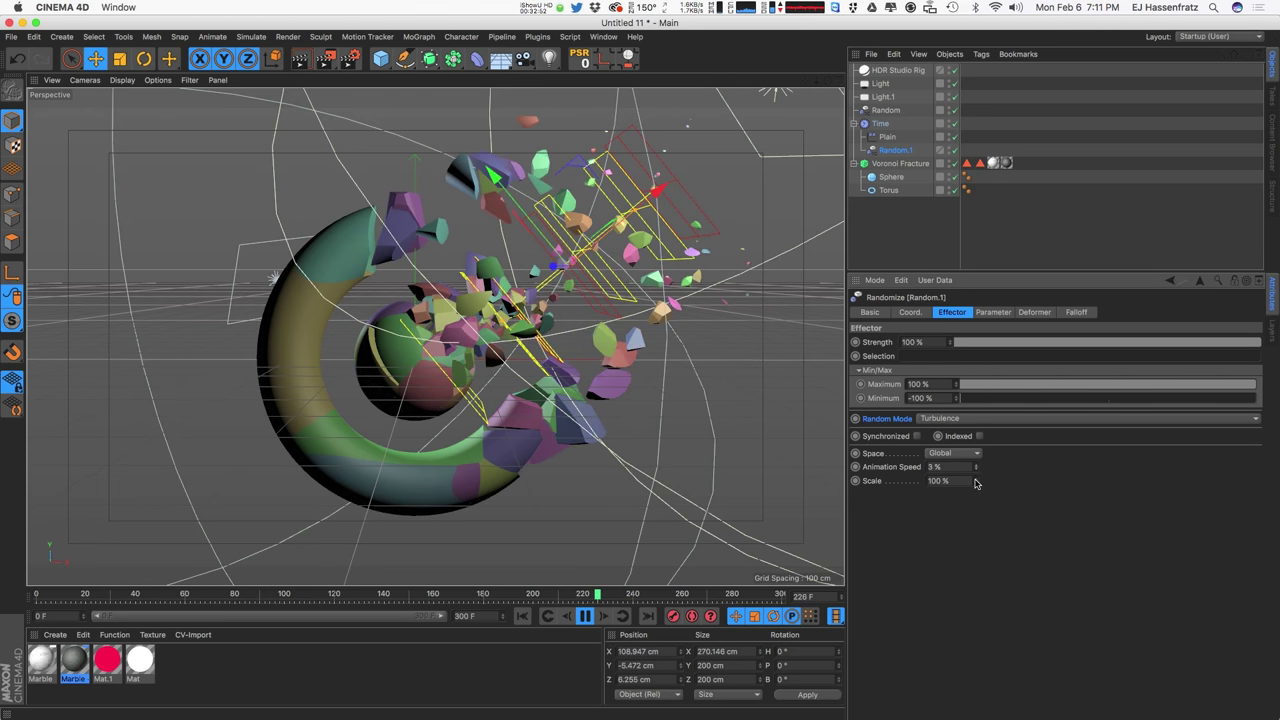
# Step: Raise the second Random effector's falloff to 100% and set its turbulence to 3% animation speed and 299% scale
pyautogui.click(1075, 312)
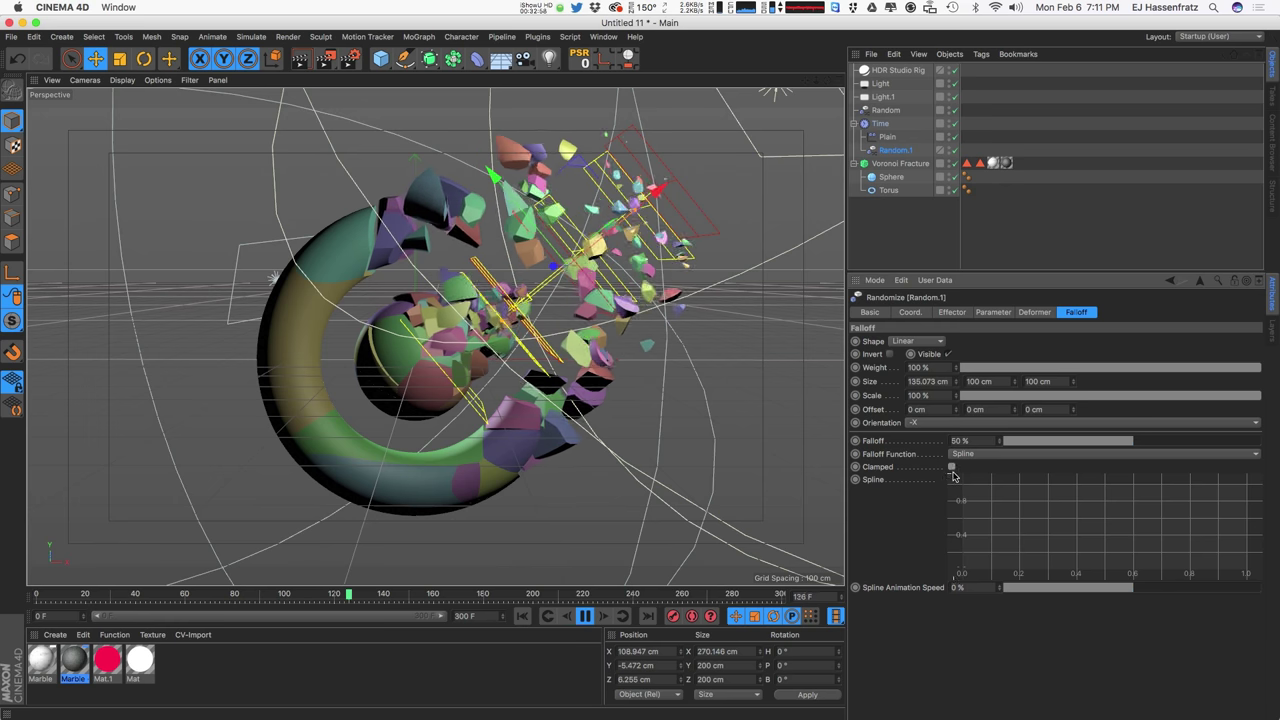
pyautogui.click(990, 312)
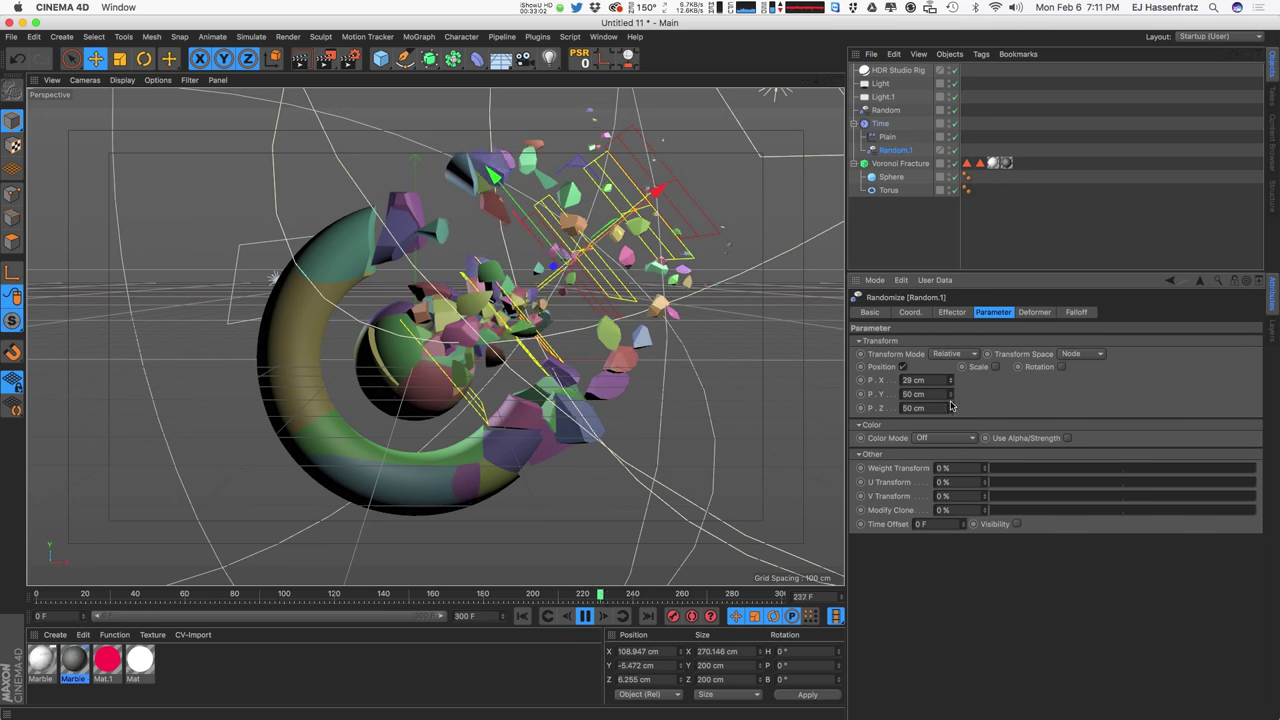
pyautogui.click(950, 313)
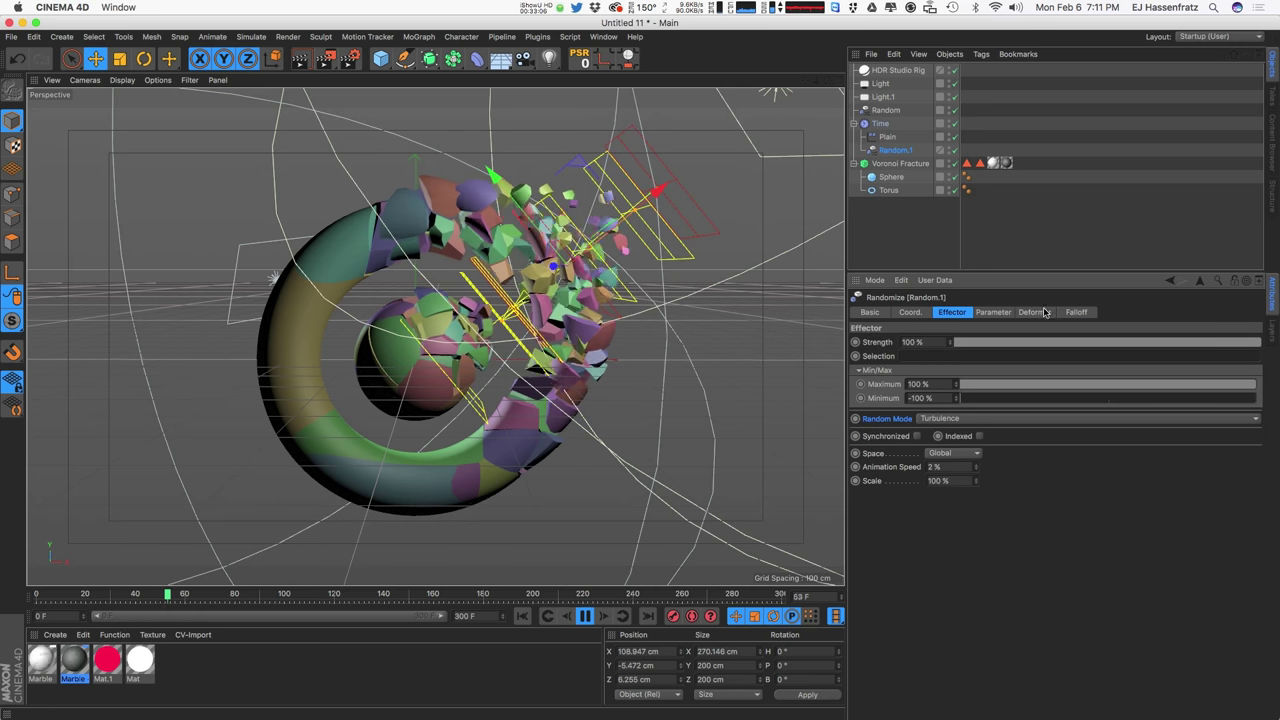
pyautogui.click(1075, 312)
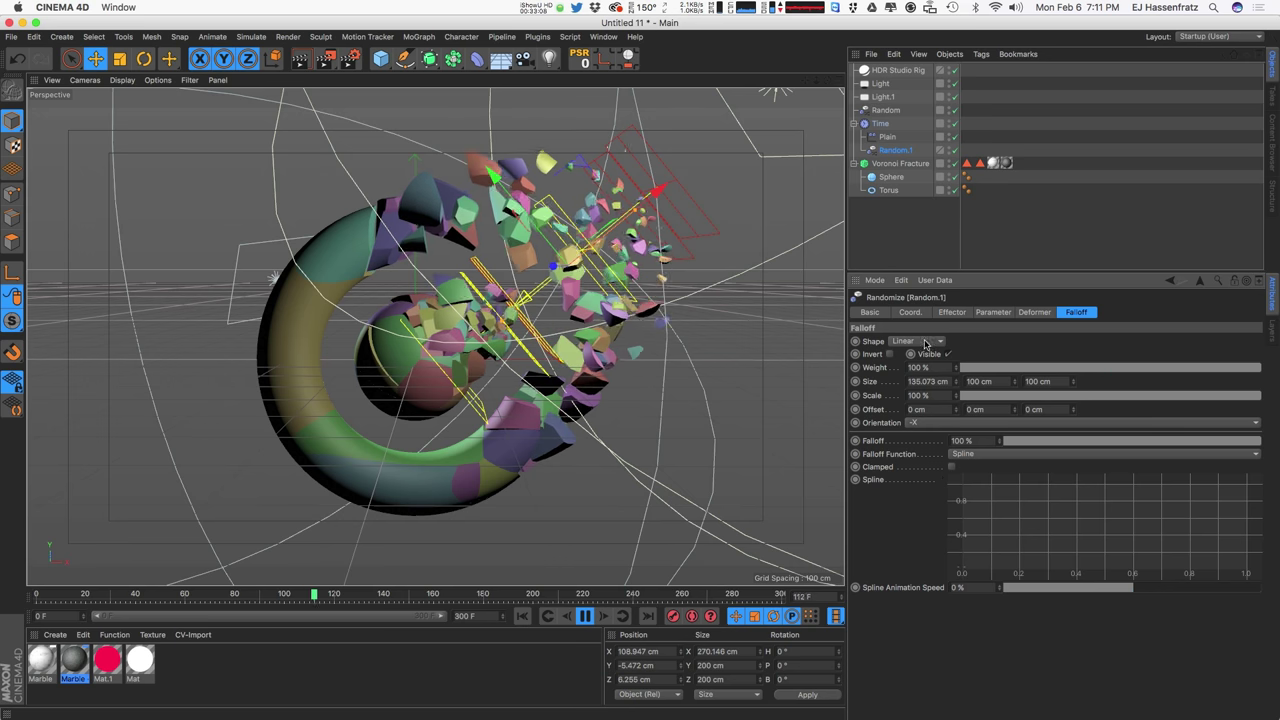
pyautogui.click(958, 313)
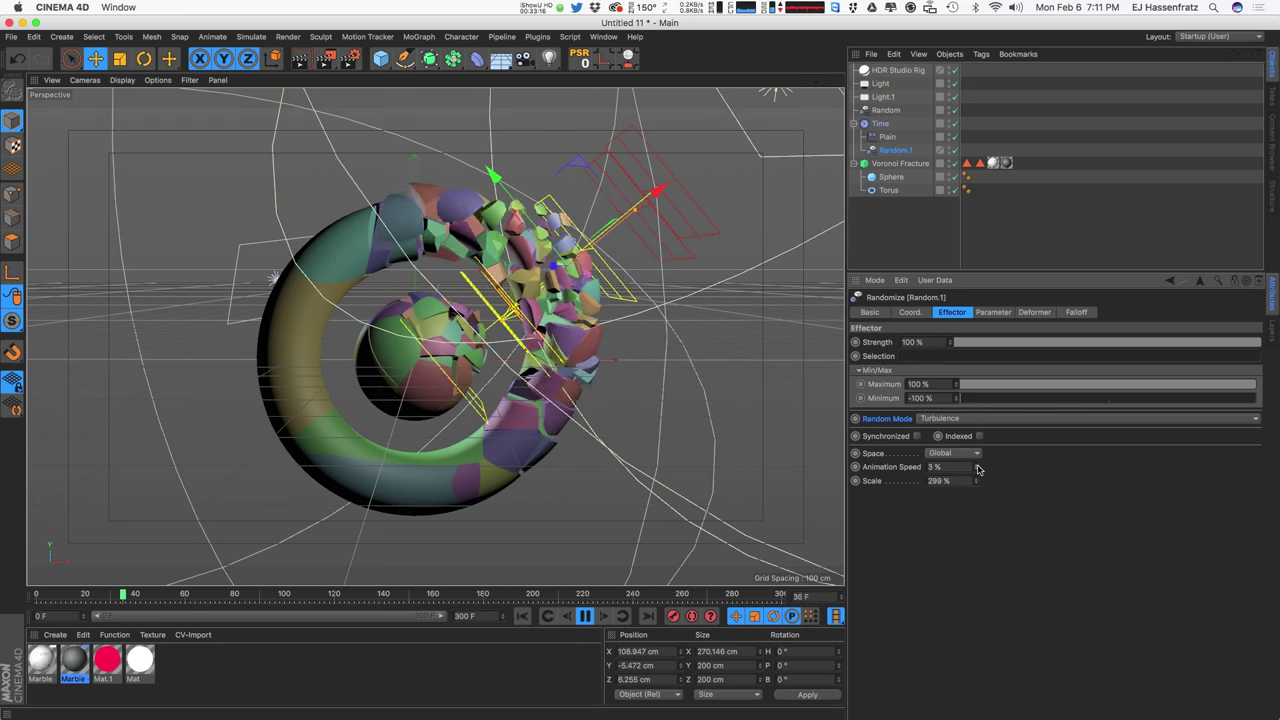
# Step: Try Position values of 110 cm X, 104 cm Y and 262 cm Z on the second Random effector with turbulence scale at 297%
pyautogui.click(993, 312)
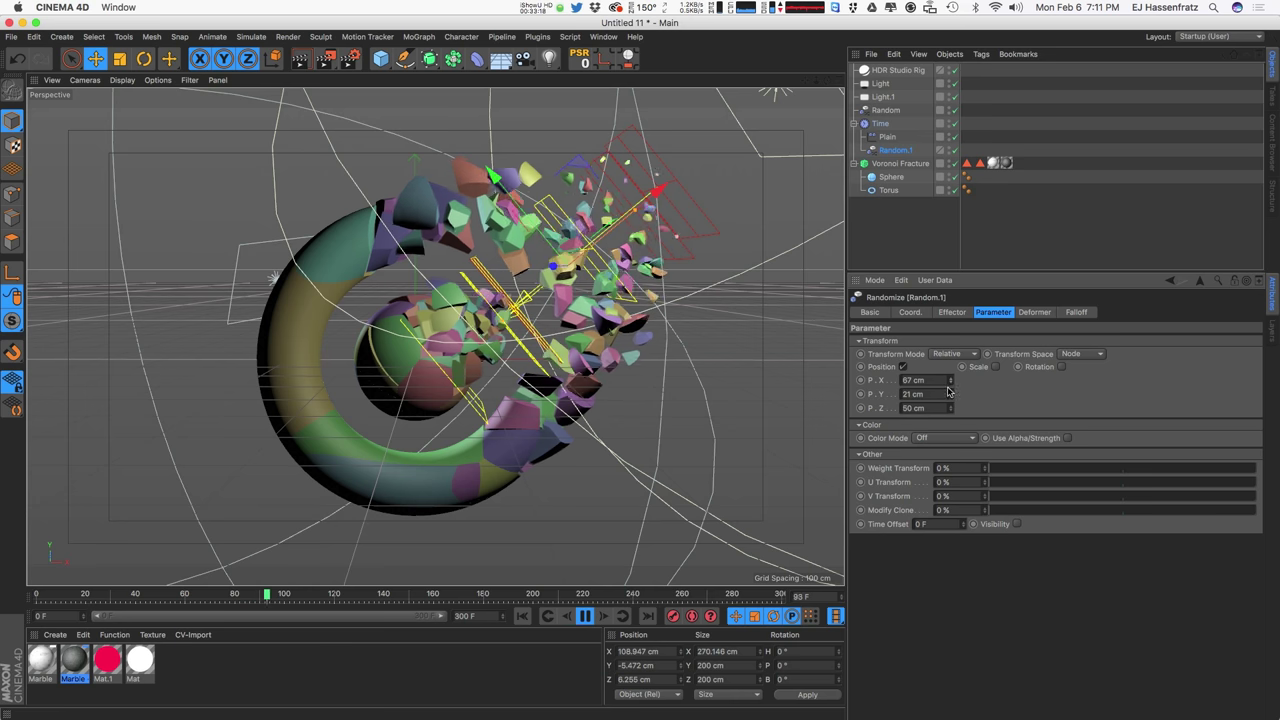
pyautogui.moveTo(950, 394); pyautogui.dragTo(950, 370)
pyautogui.moveTo(950, 408); pyautogui.dragTo(950, 381)
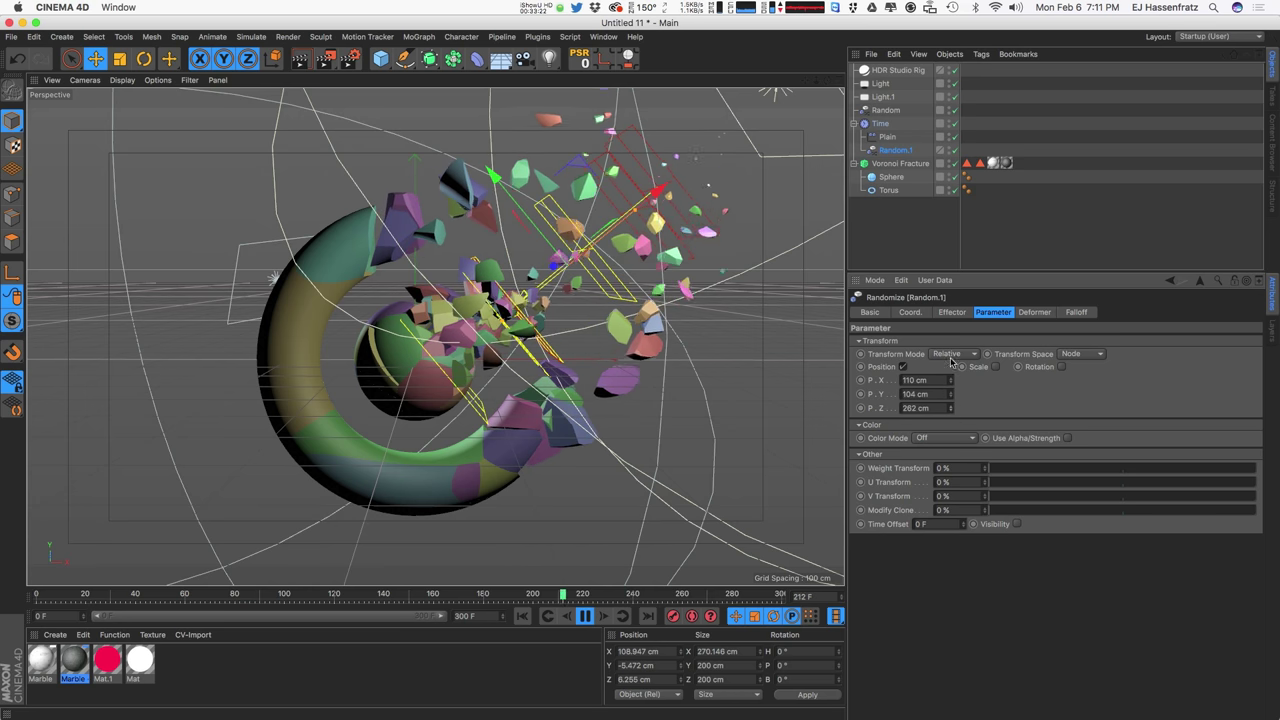
pyautogui.click(952, 312)
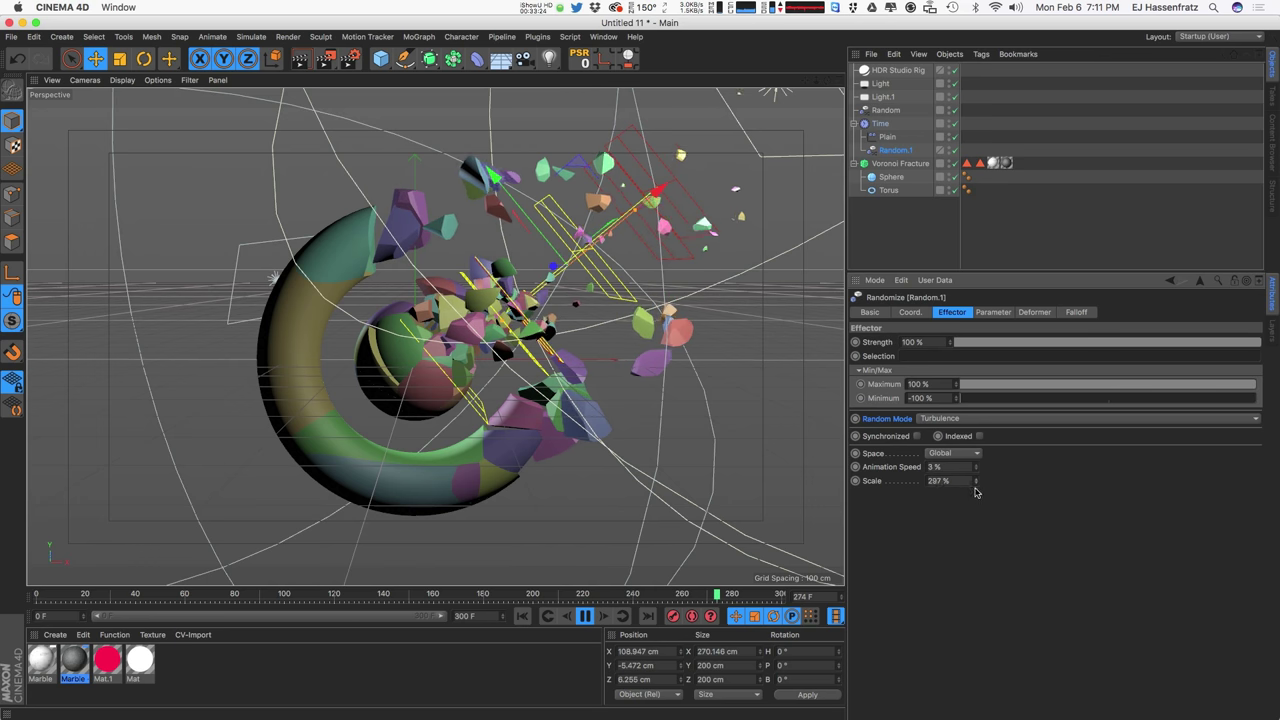
pyautogui.moveTo(962, 606); pyautogui.dragTo(954, 596)
pyautogui.moveTo(976, 482)
pyautogui.mouseDown()
pyautogui.moveTo(989, 433)
pyautogui.moveTo(977, 463)
pyautogui.mouseUp()
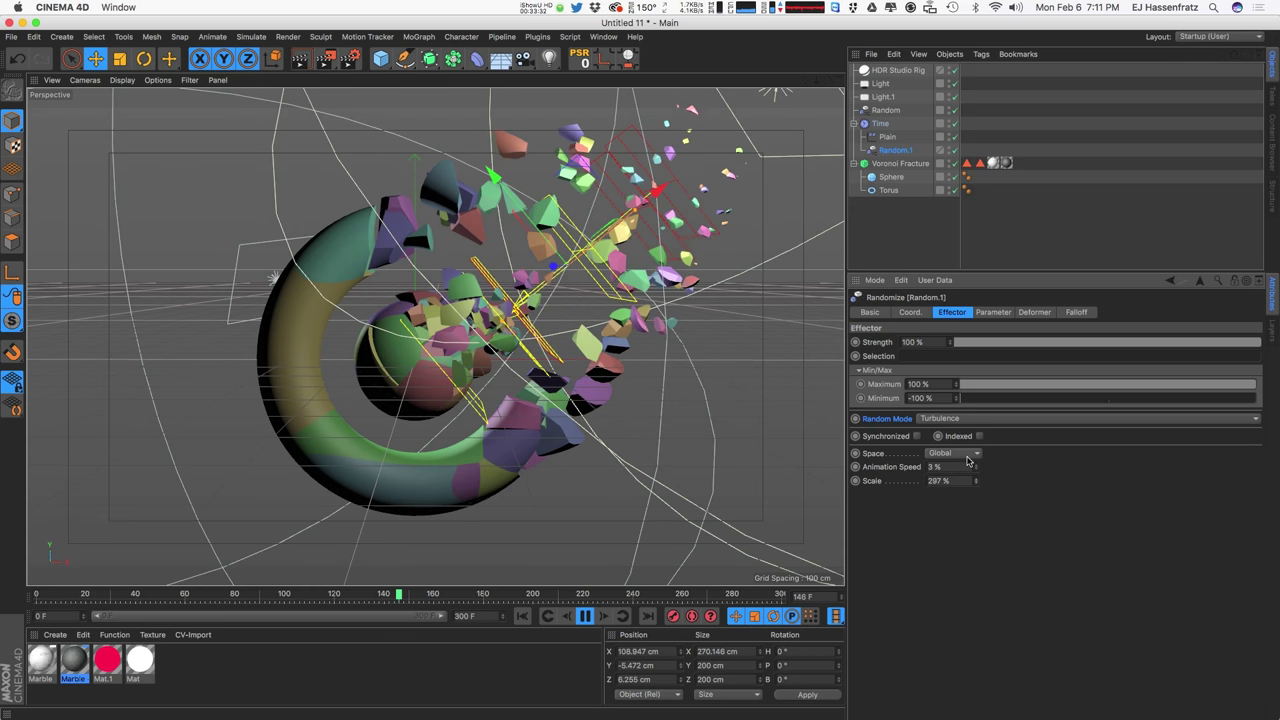
# Step: Pull the second Random effector back to X 82.16 cm and set its Position parameters to 93, 84 and 66 cm
pyautogui.moveTo(655, 203); pyautogui.dragTo(637, 211)
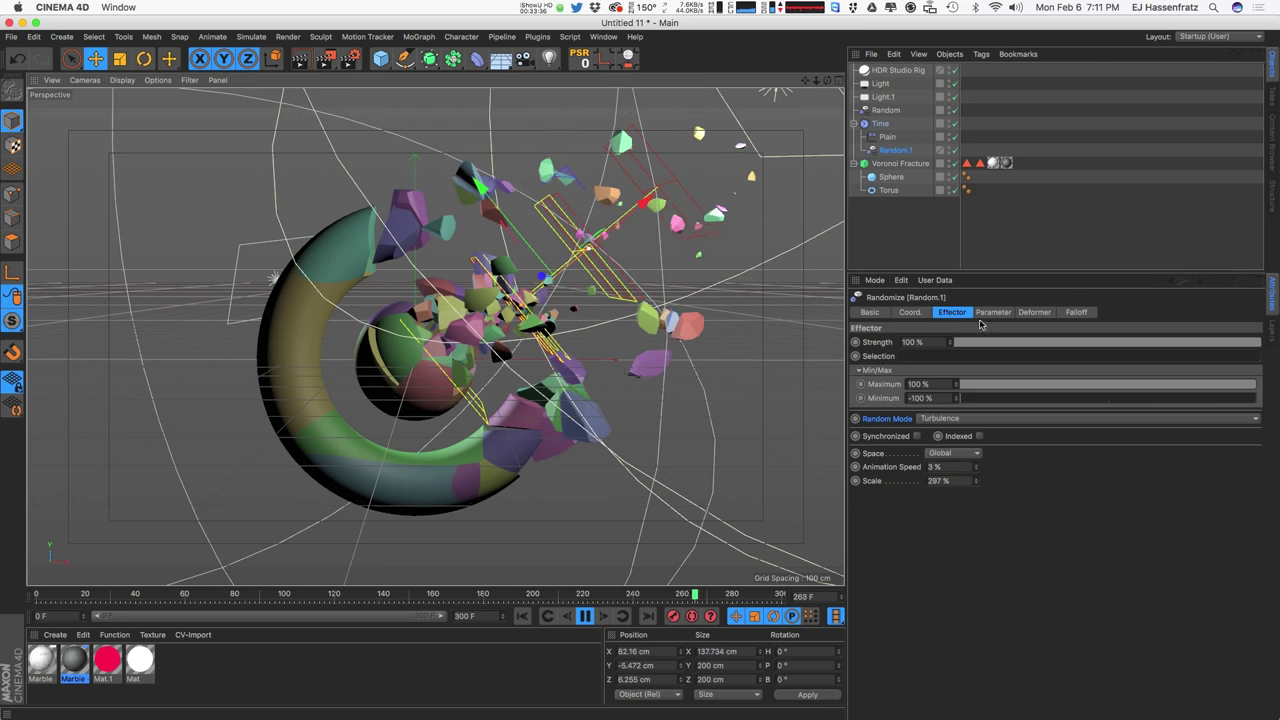
pyautogui.click(988, 313)
pyautogui.moveTo(953, 413)
pyautogui.mouseDown()
pyautogui.moveTo(956, 556)
pyautogui.moveTo(951, 400)
pyautogui.mouseUp()
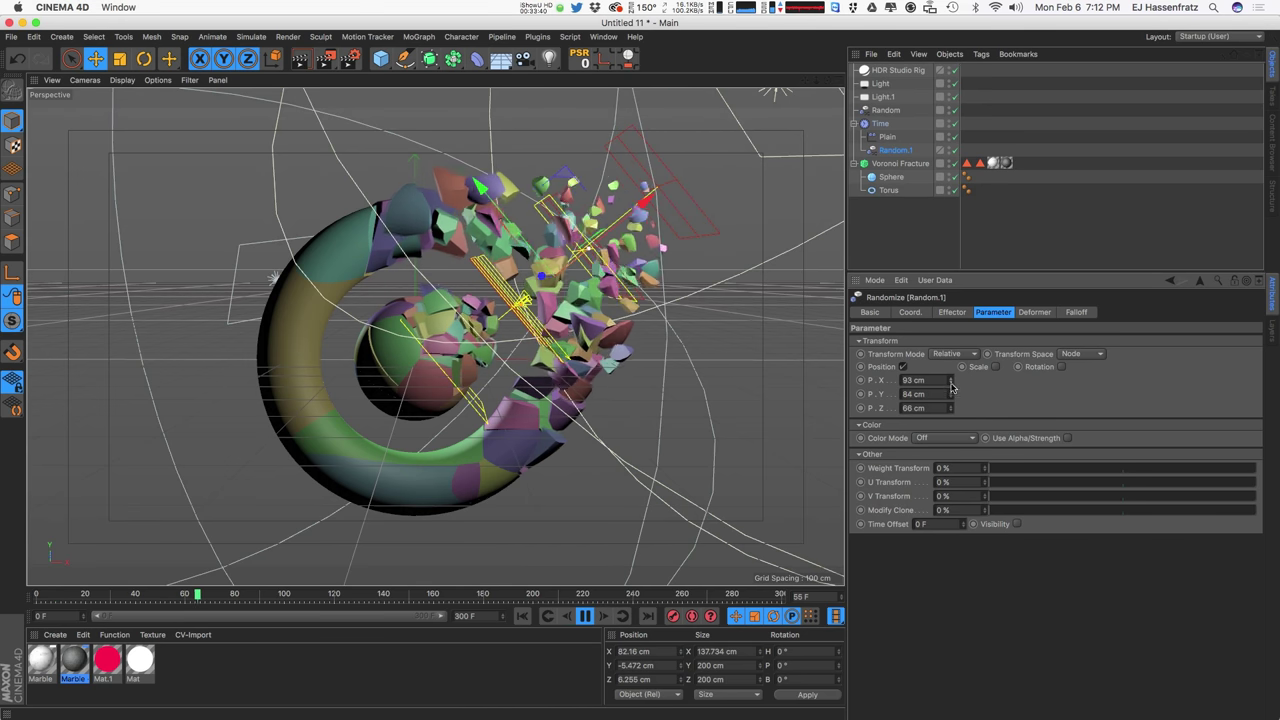
# Step: Set the turbulence to 2% animation speed and 357% scale, and render the view with playback paused at frame 129
pyautogui.click(952, 312)
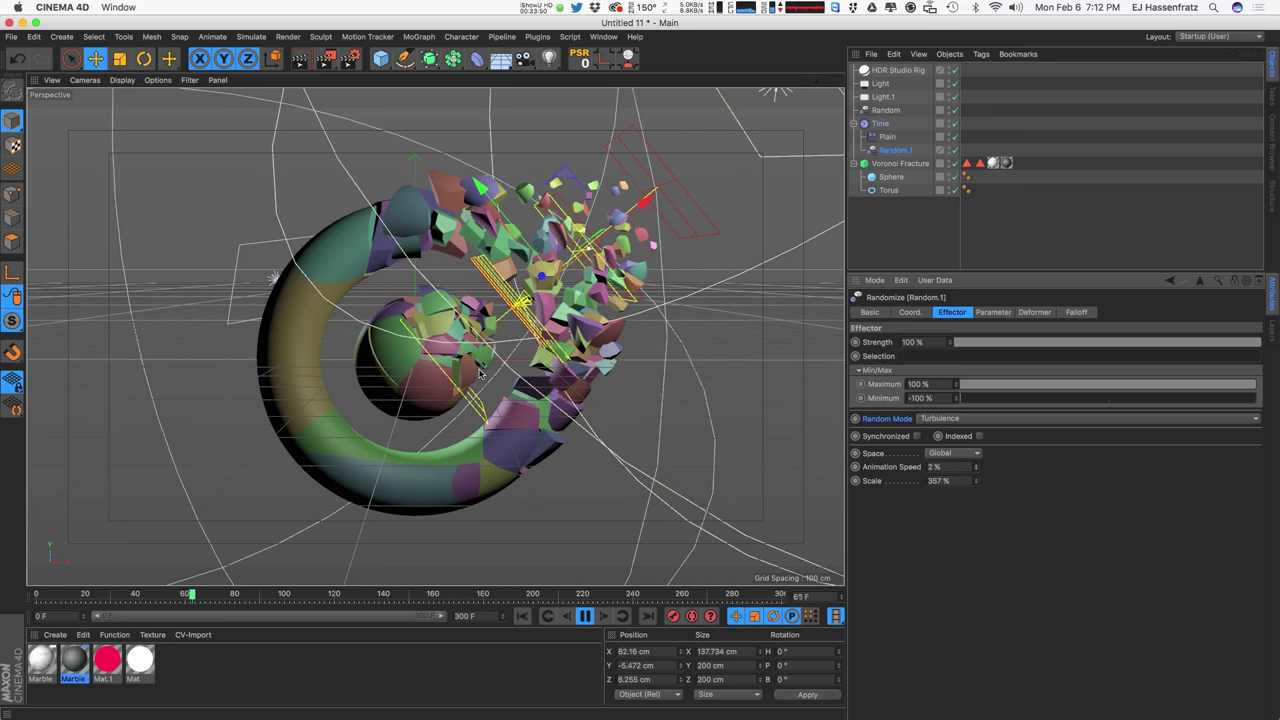
pyautogui.click(1063, 243)
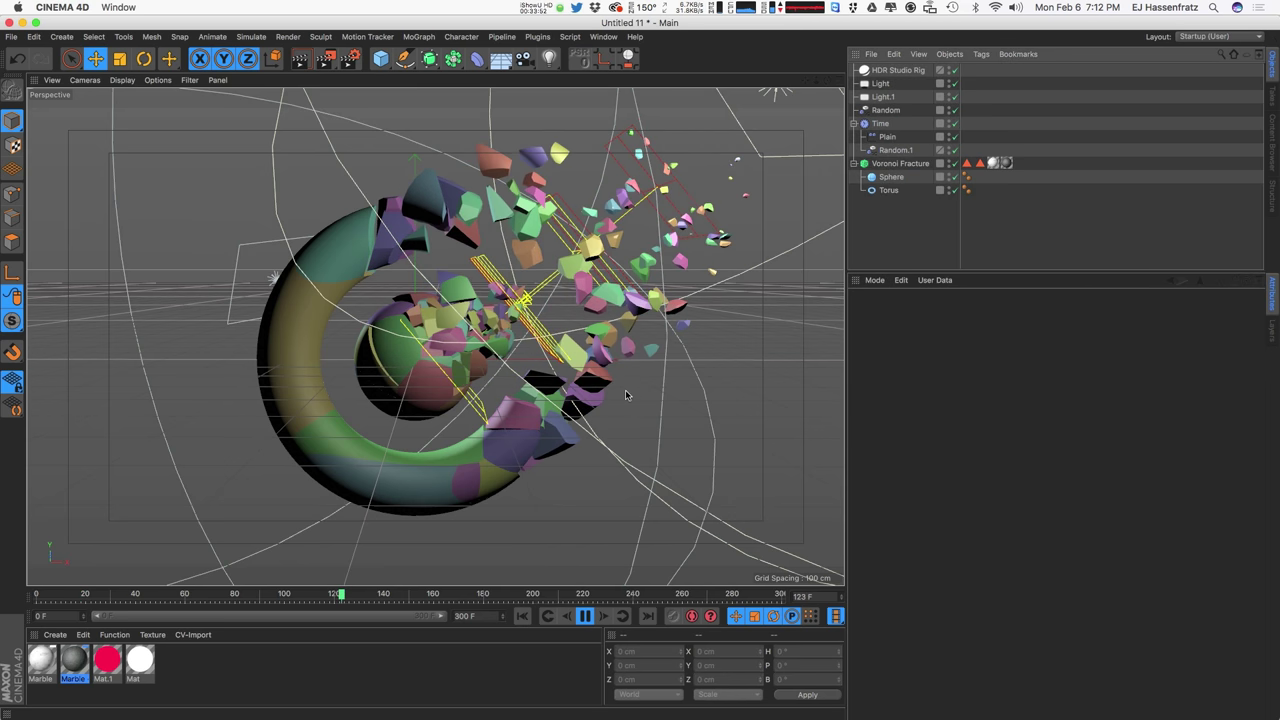
pyautogui.press('F8')
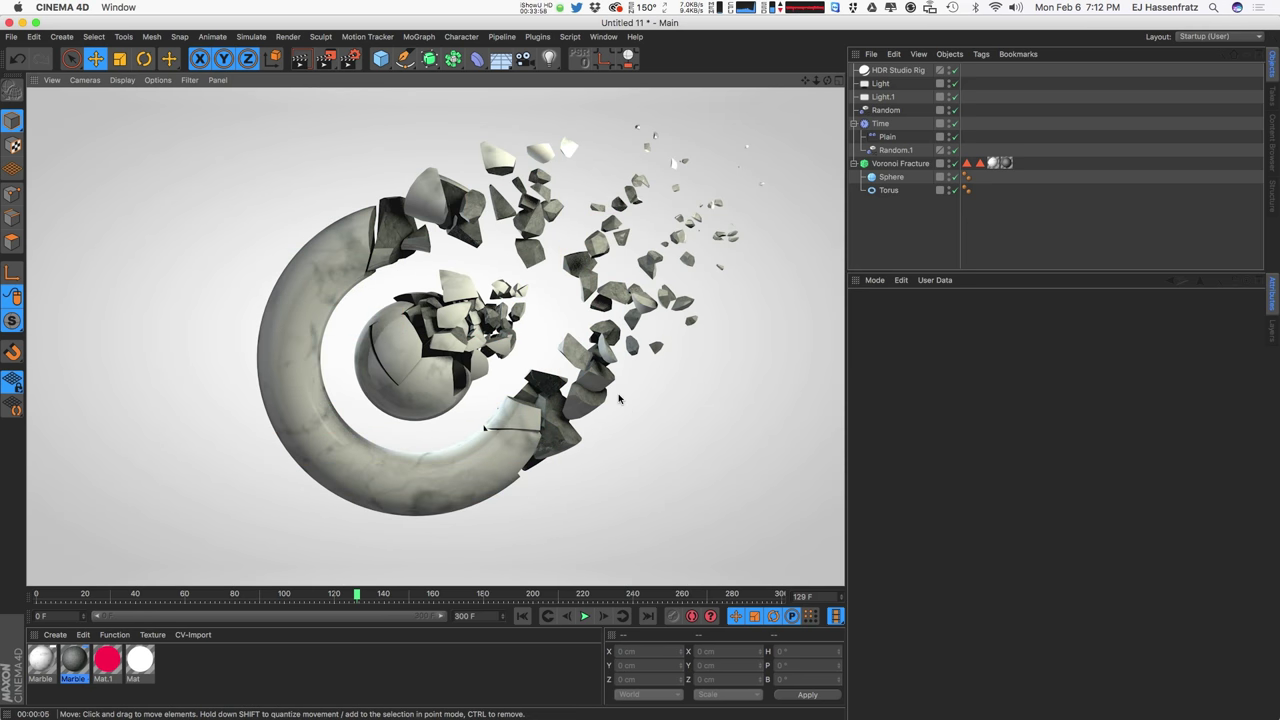
# Step: Examine the Time effector's position keyframes in the Timeline, with the Position X and Y curves collapsed and the window set aside
pyautogui.hotkey('shift', 'F3')
pyautogui.moveTo(594, 186); pyautogui.dragTo(642, 168)
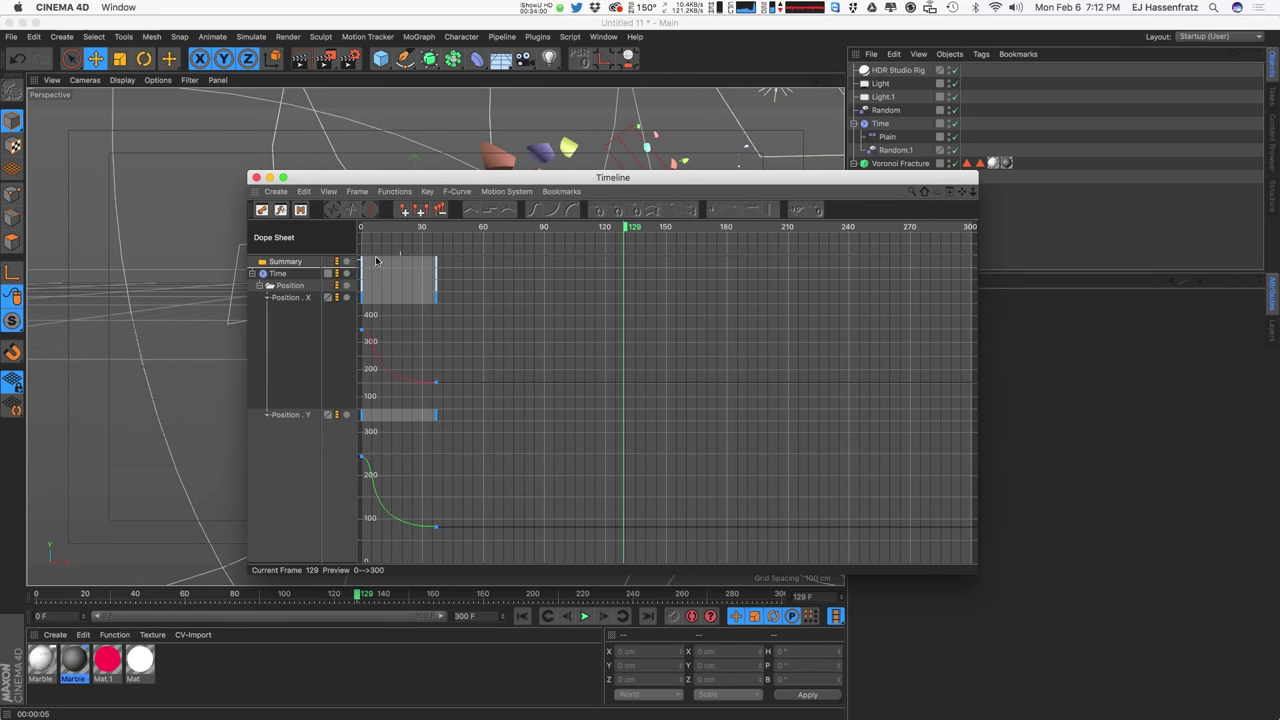
pyautogui.click(267, 297)
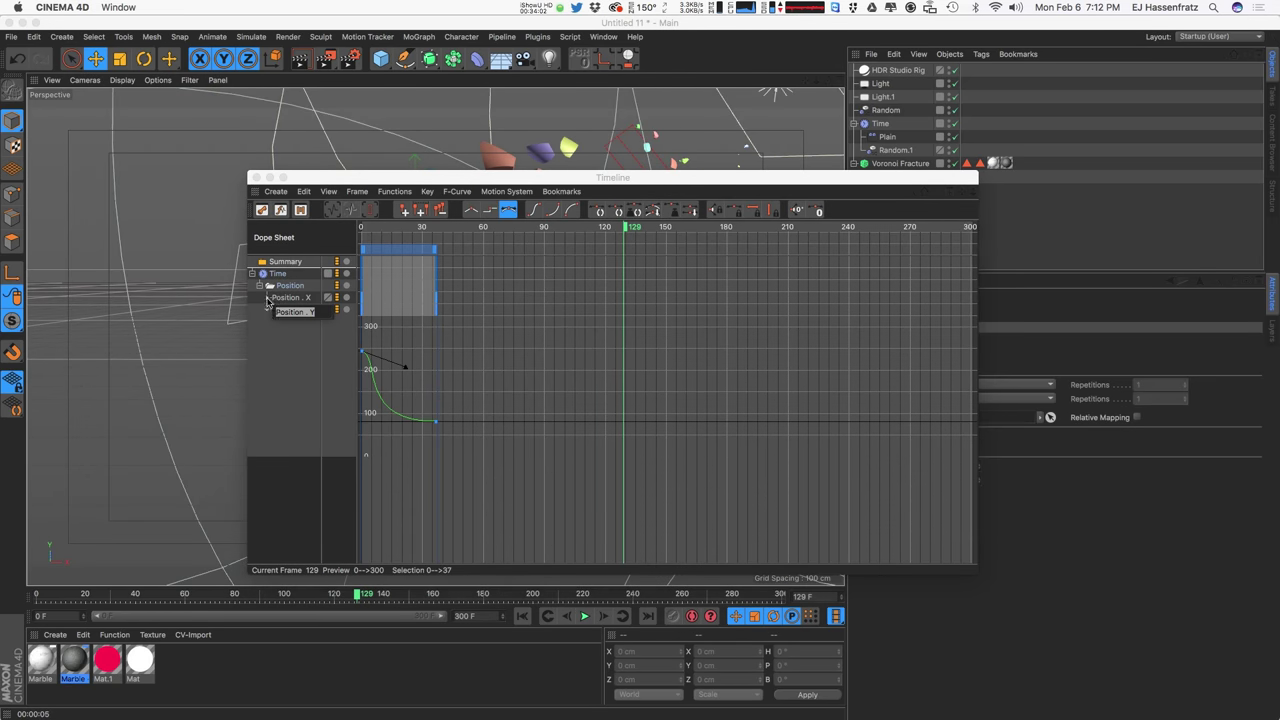
pyautogui.click(267, 302)
pyautogui.moveTo(375, 178); pyautogui.dragTo(835, 272)
# Step: Try moving the still-keyframed Time effector to about X 197 cm, Y 119 cm, and close the Timeline
pyautogui.moveTo(600, 231); pyautogui.dragTo(630, 196)
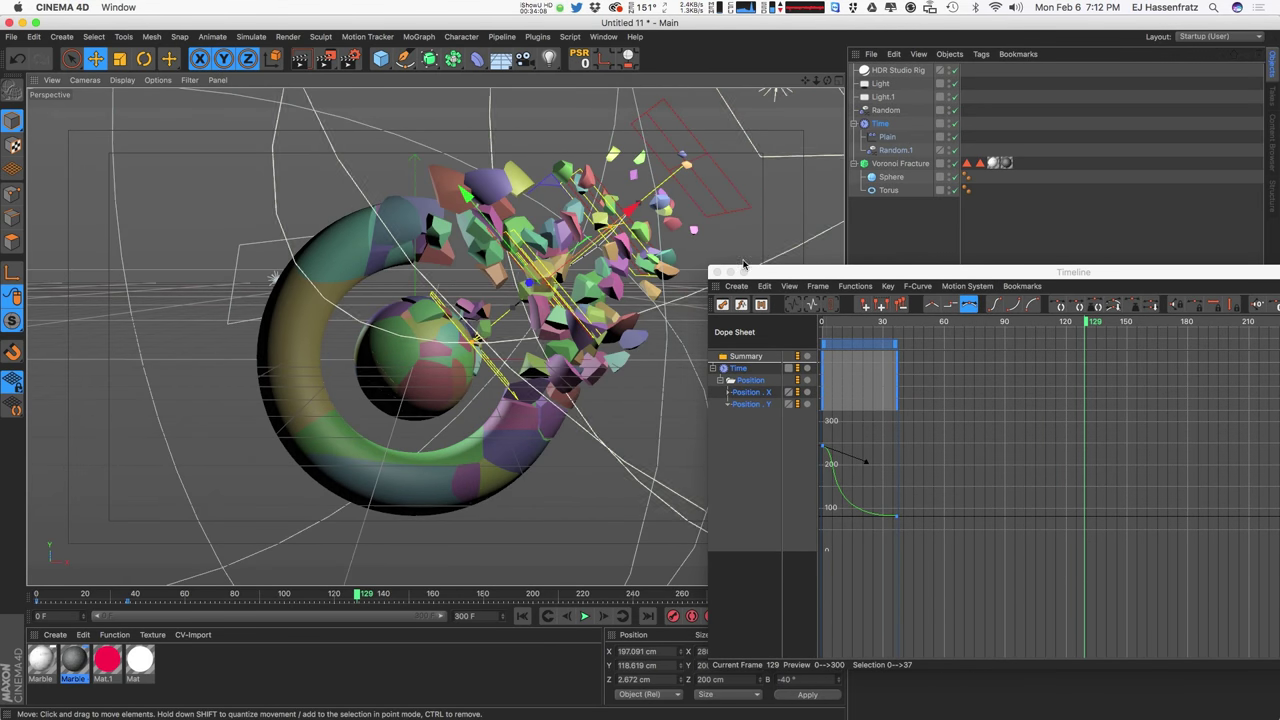
pyautogui.click(741, 271)
pyautogui.click(717, 272)
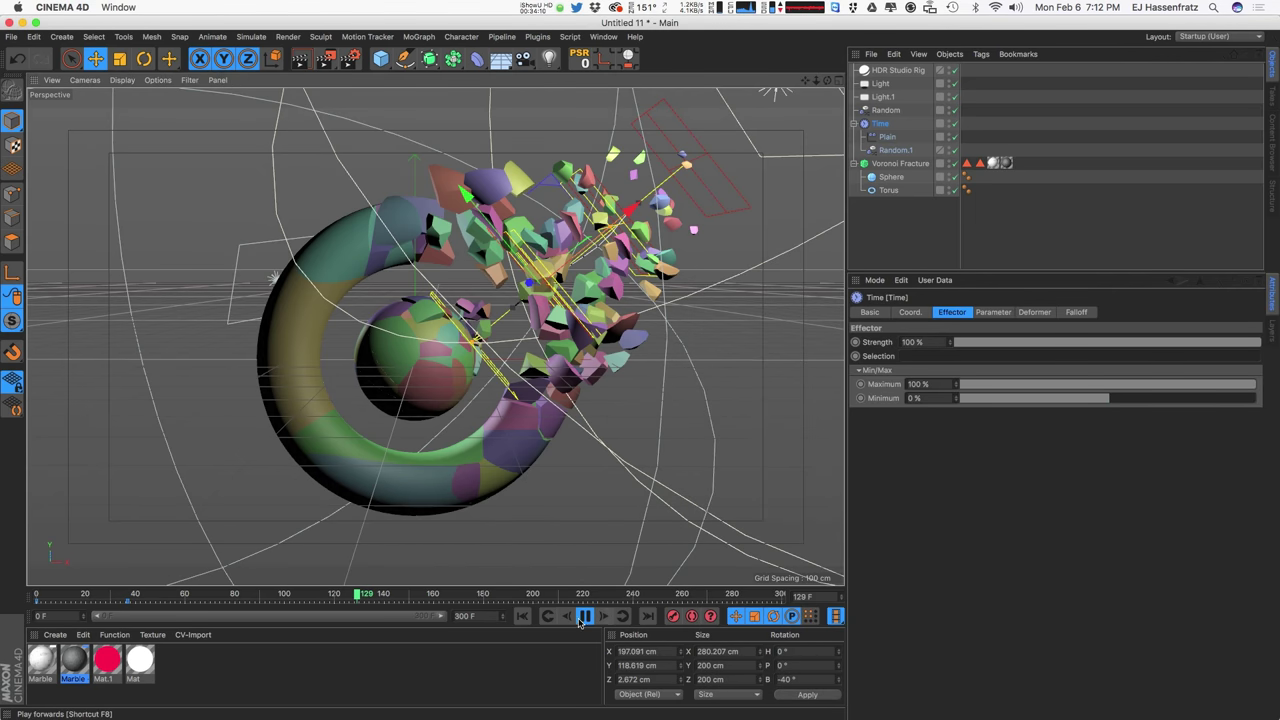
# Step: Play the fracture animation from the start, pausing at frame 41 and again at frame 97
pyautogui.click(522, 616)
pyautogui.press('F8')
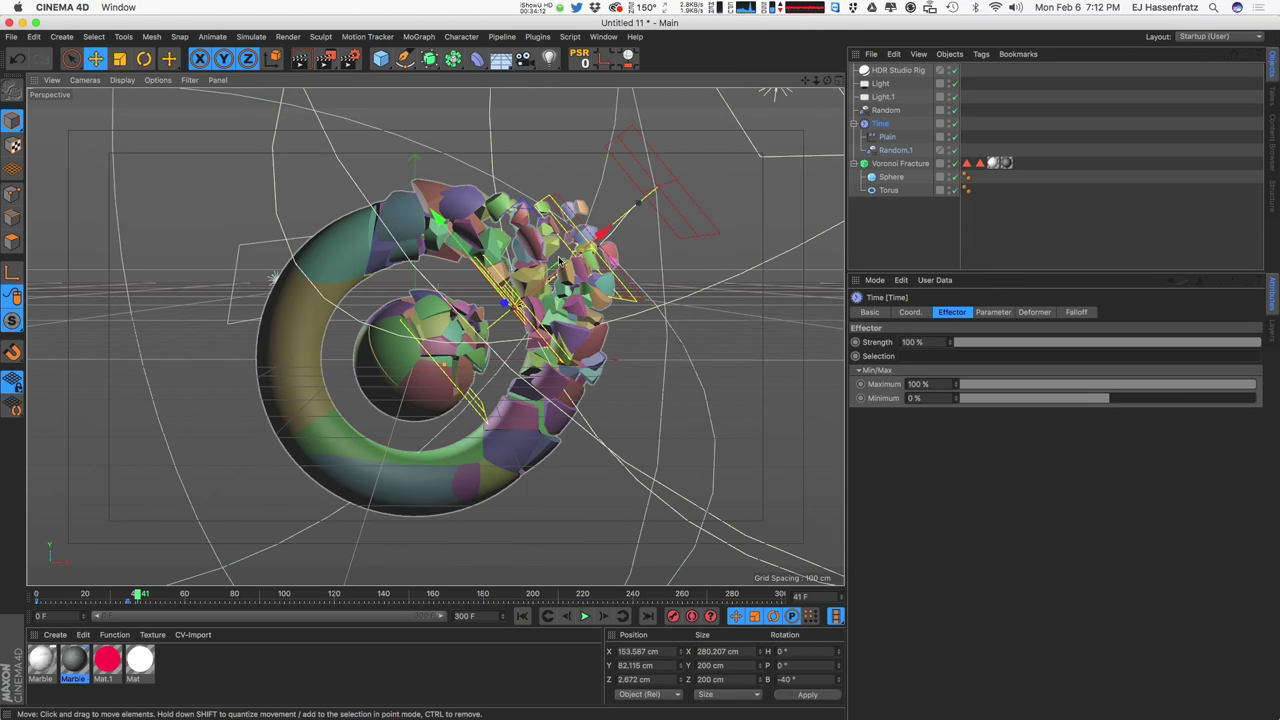
pyautogui.press('F8')
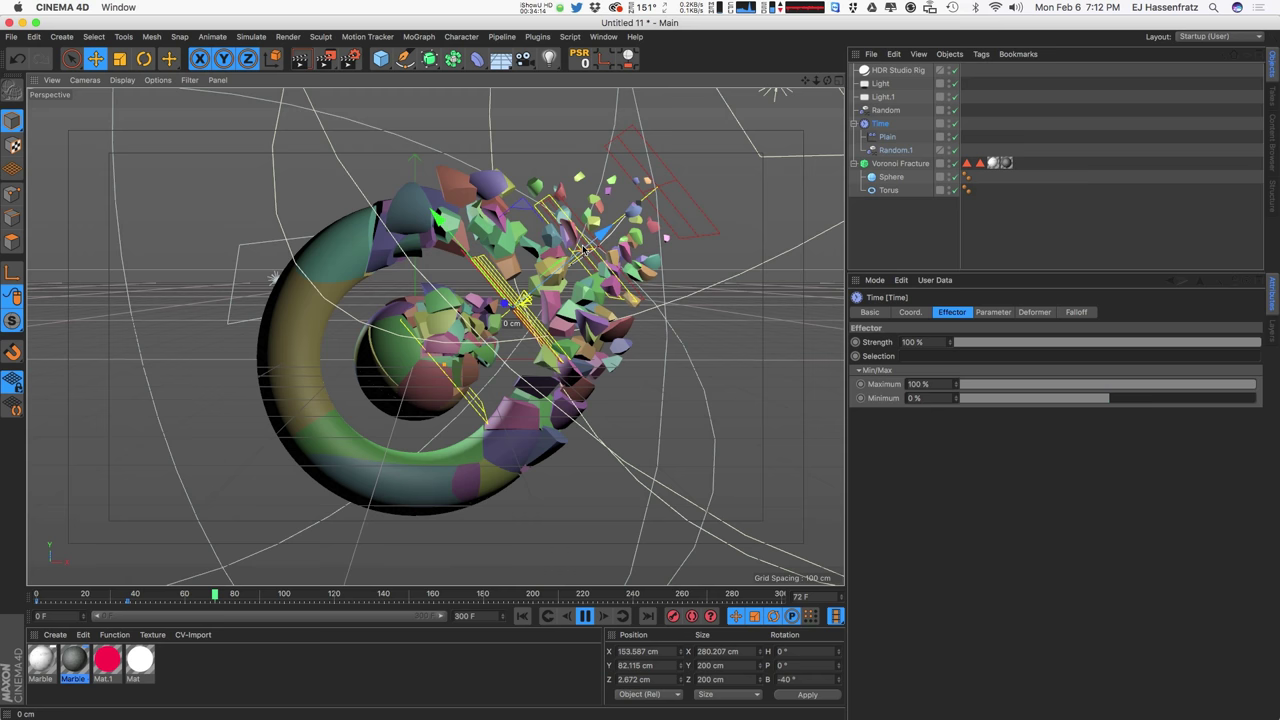
pyautogui.press('F8')
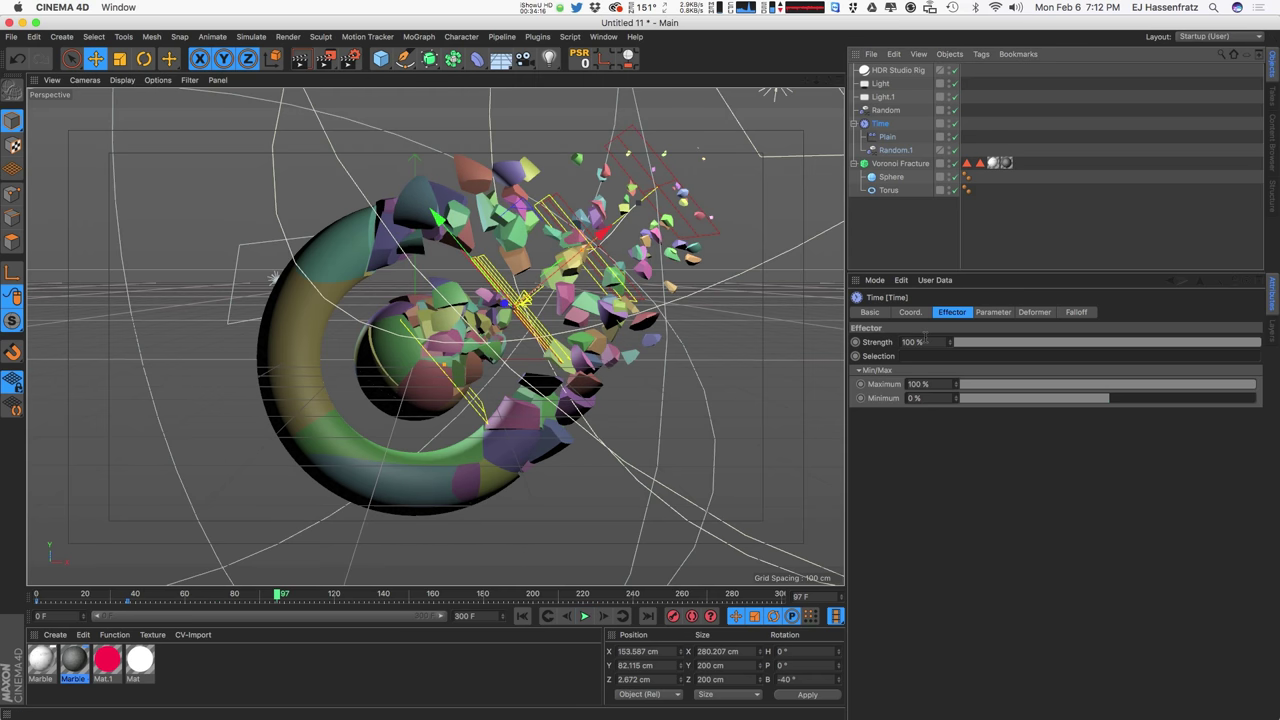
# Step: Delete the position animation tracks from the Time effector's coordinates
pyautogui.click(910, 313)
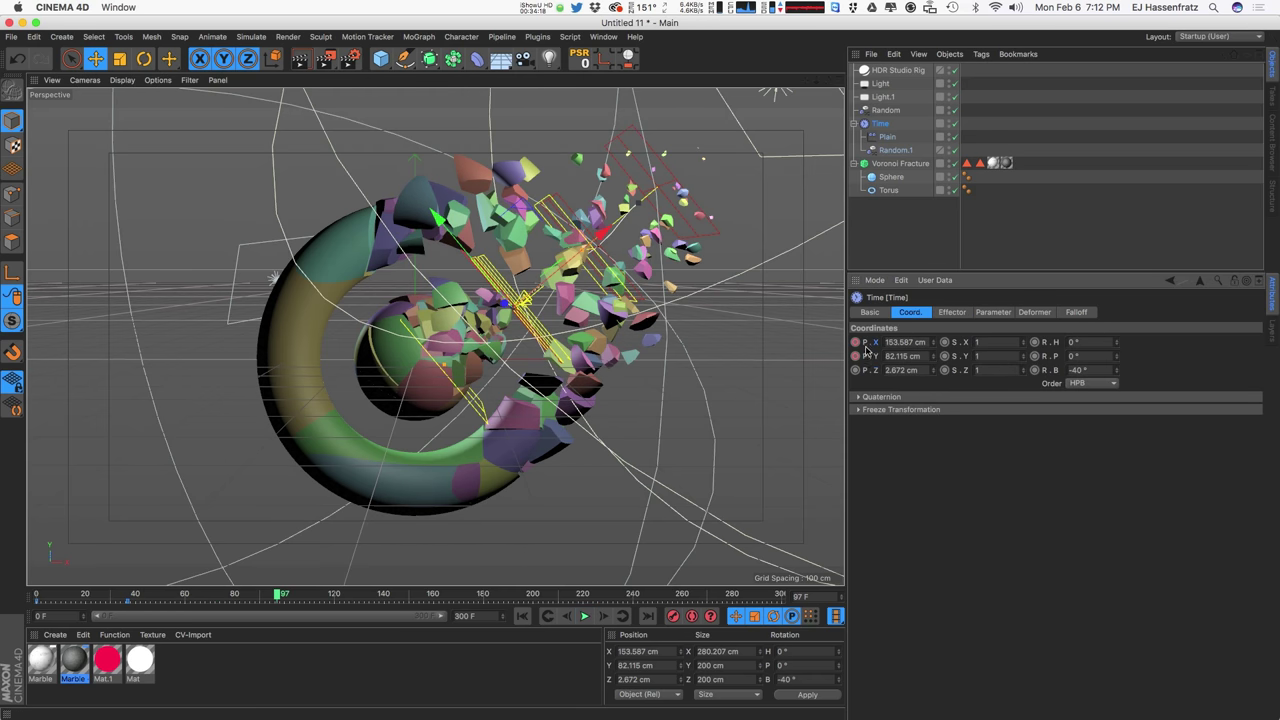
pyautogui.rightClick(866, 346)
pyautogui.moveTo(896, 350)
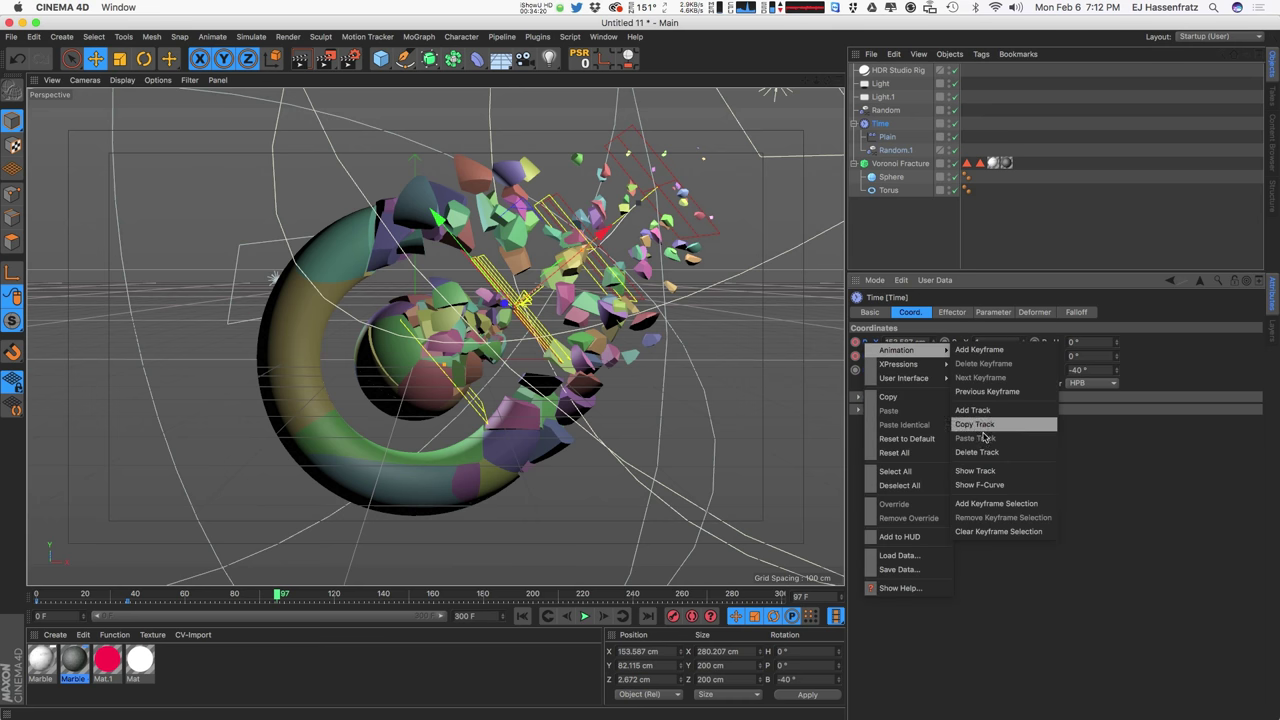
pyautogui.click(990, 453)
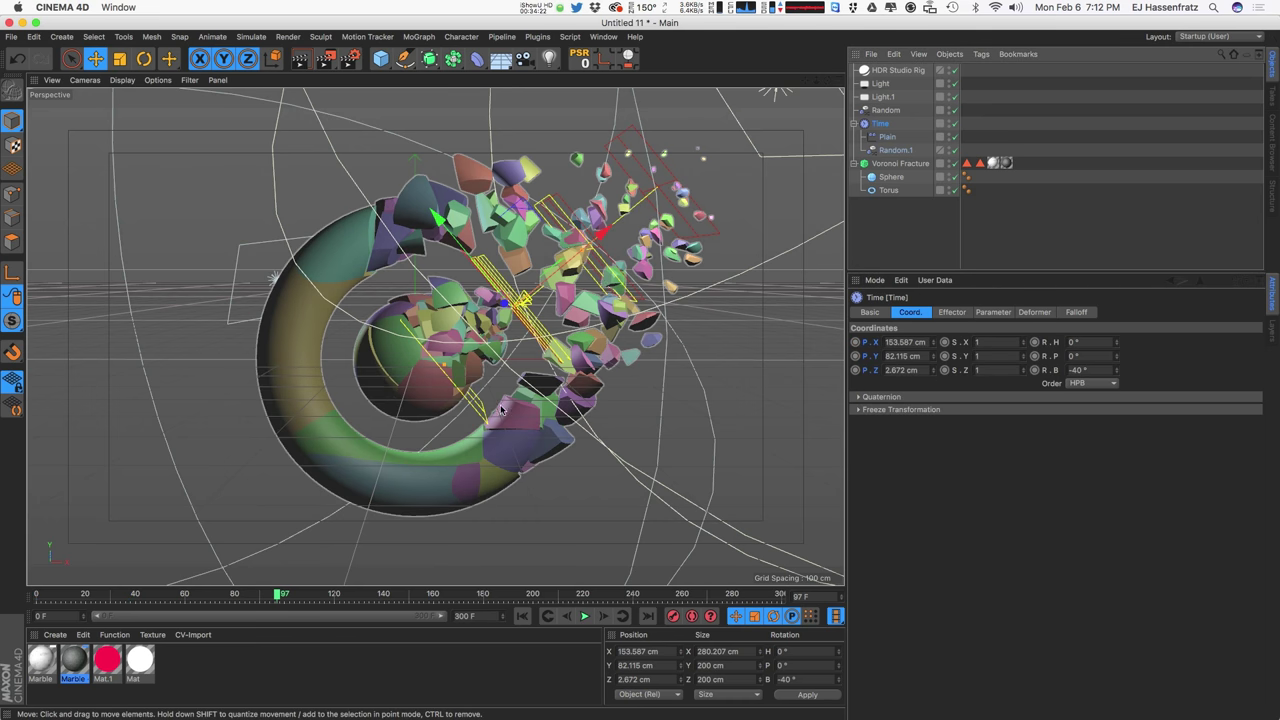
# Step: Move the Time effector to about X 233 cm, Y 149 cm during playback, and pause at frame 132
pyautogui.click(590, 616)
pyautogui.moveTo(602, 232); pyautogui.dragTo(678, 223)
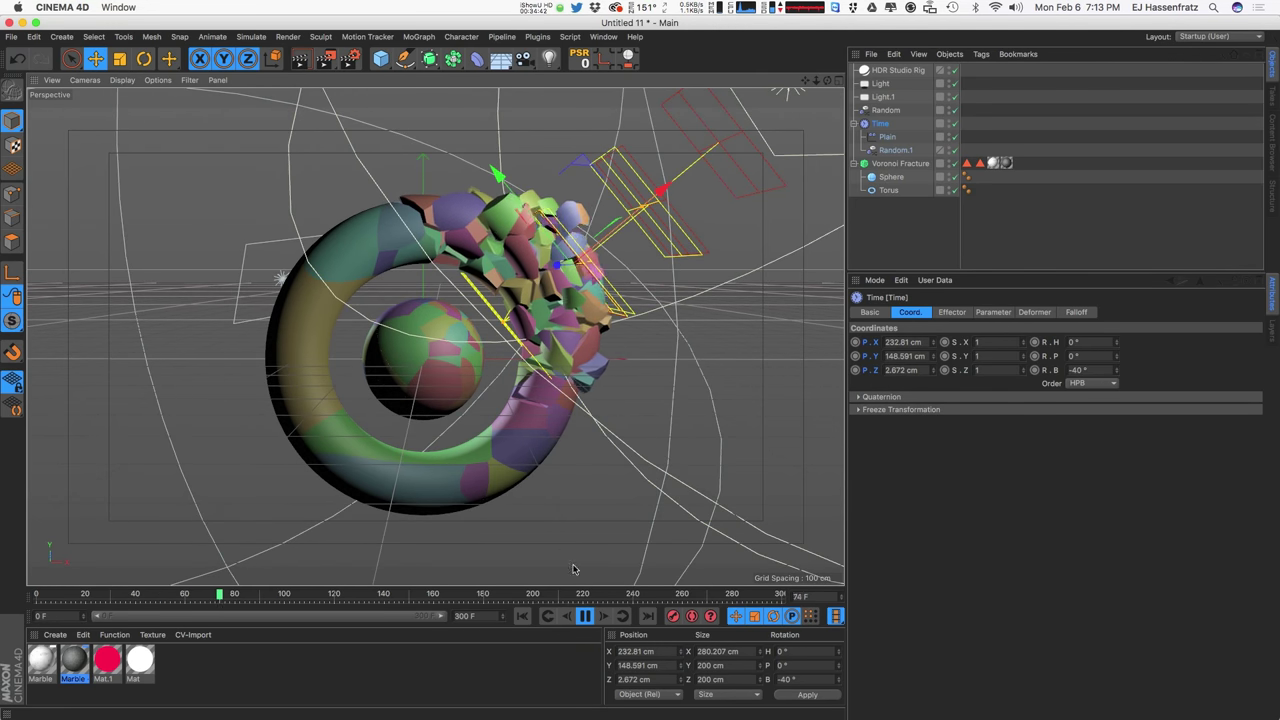
pyautogui.press('F8')
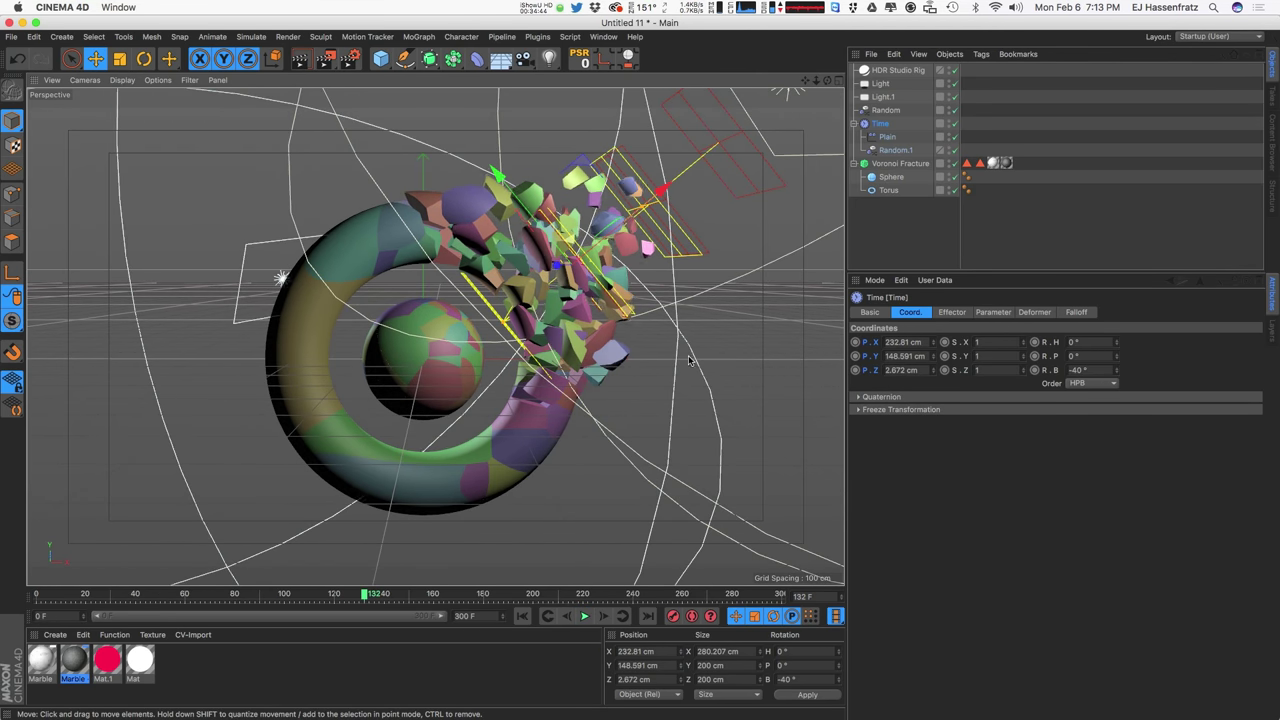